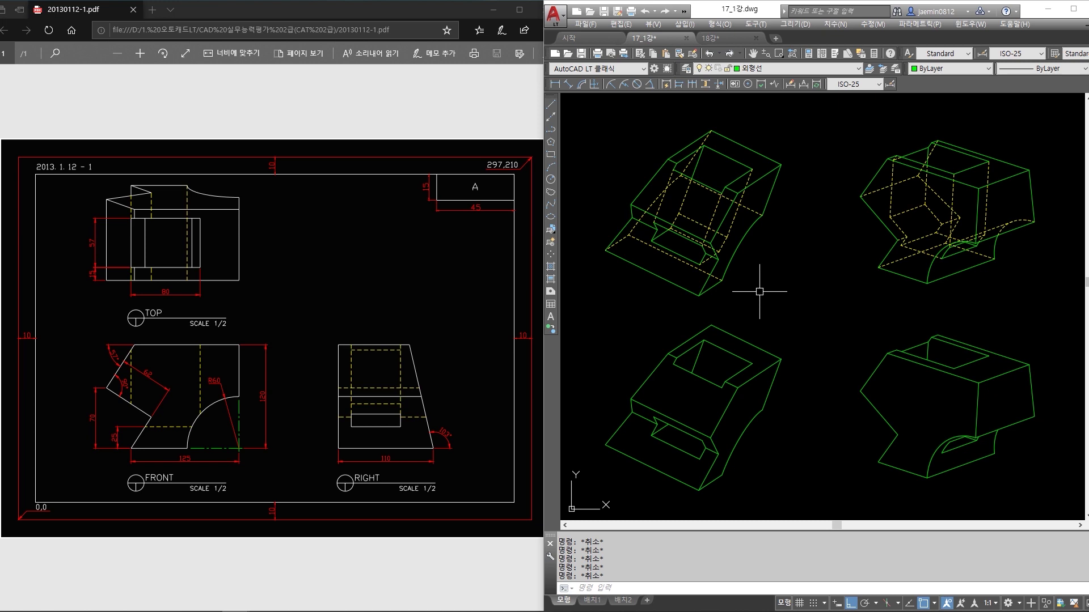
Examine the overall width and height of the front view in the reference PDF drawing.
click(328, 321)
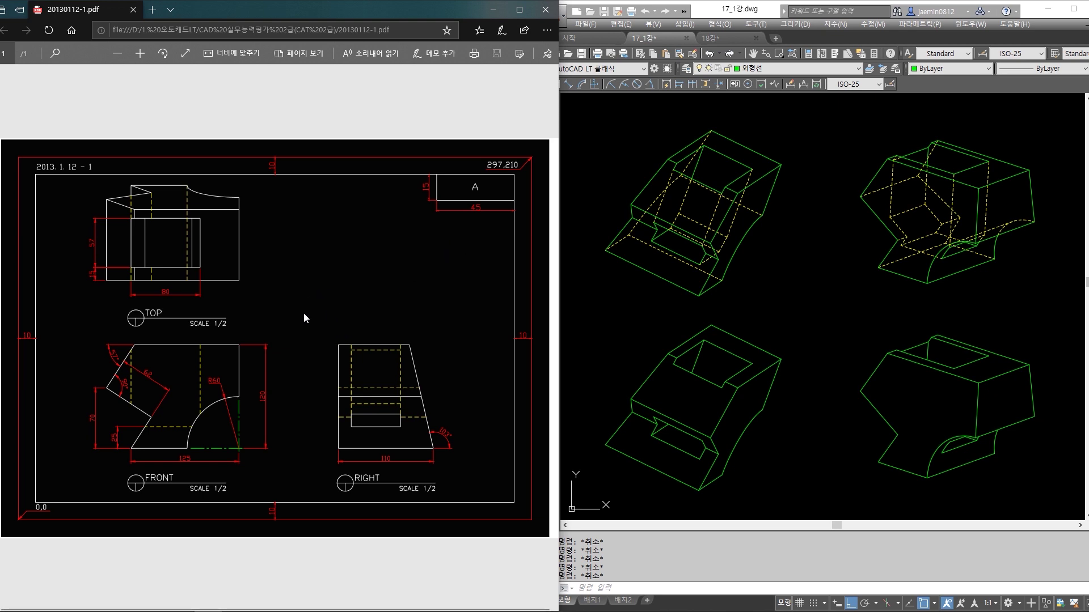
click(662, 272)
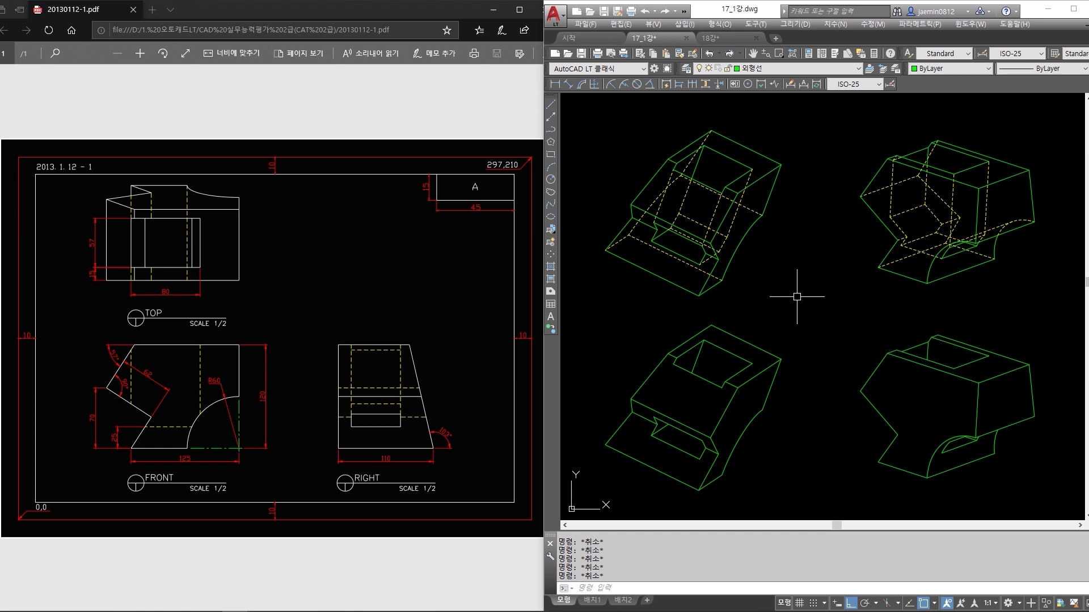
click(413, 335)
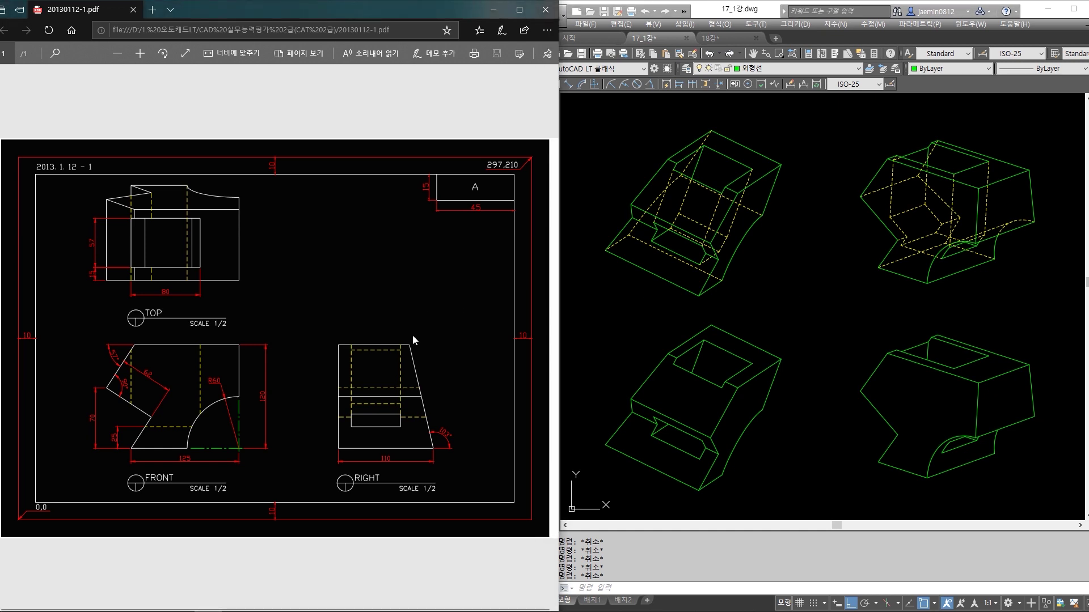
ctrl+scroll(413, 335, up, 3)
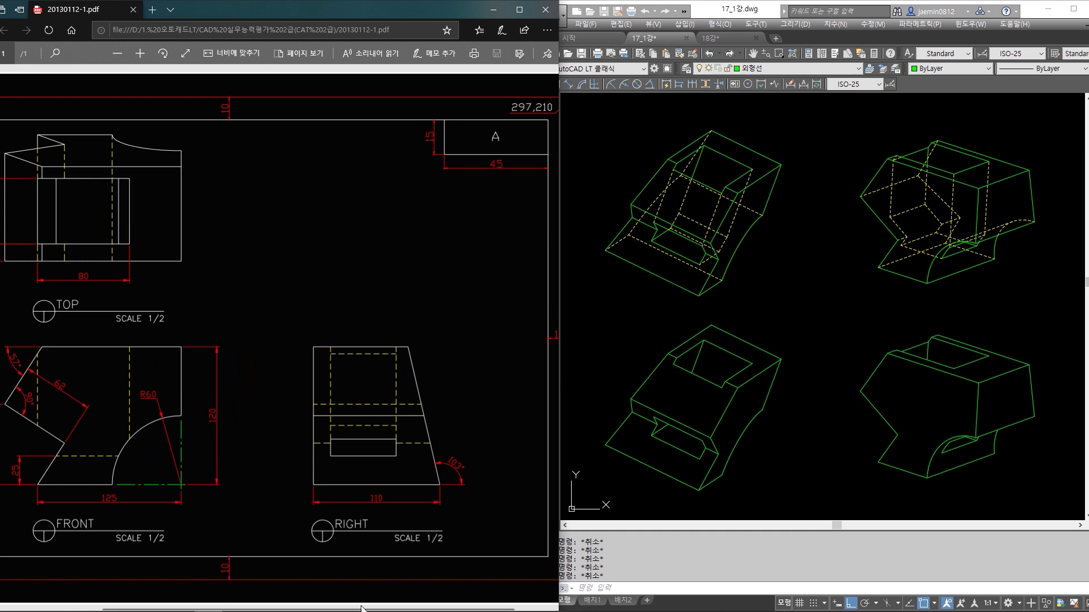
drag(364, 609, 321, 608)
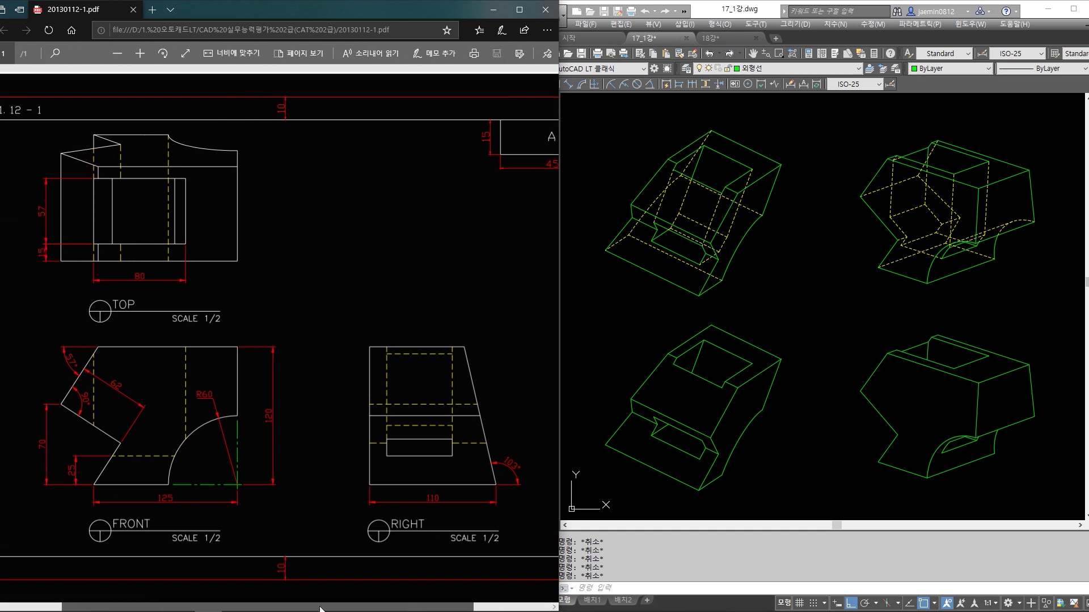
ctrl+scroll(389, 423, up, 1)
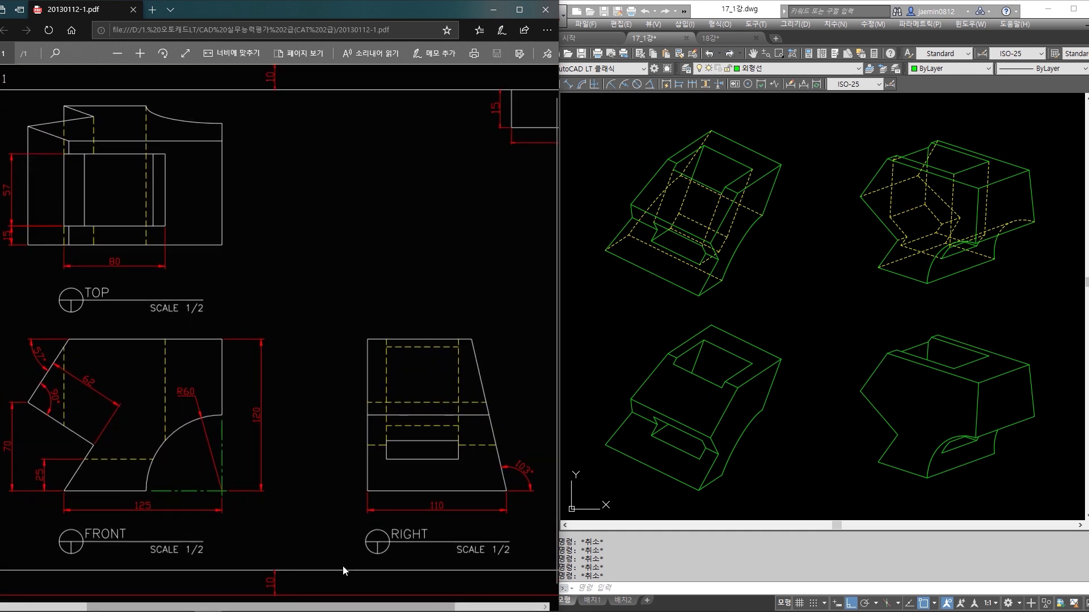
drag(322, 609, 270, 608)
scroll(272, 608, up, 1)
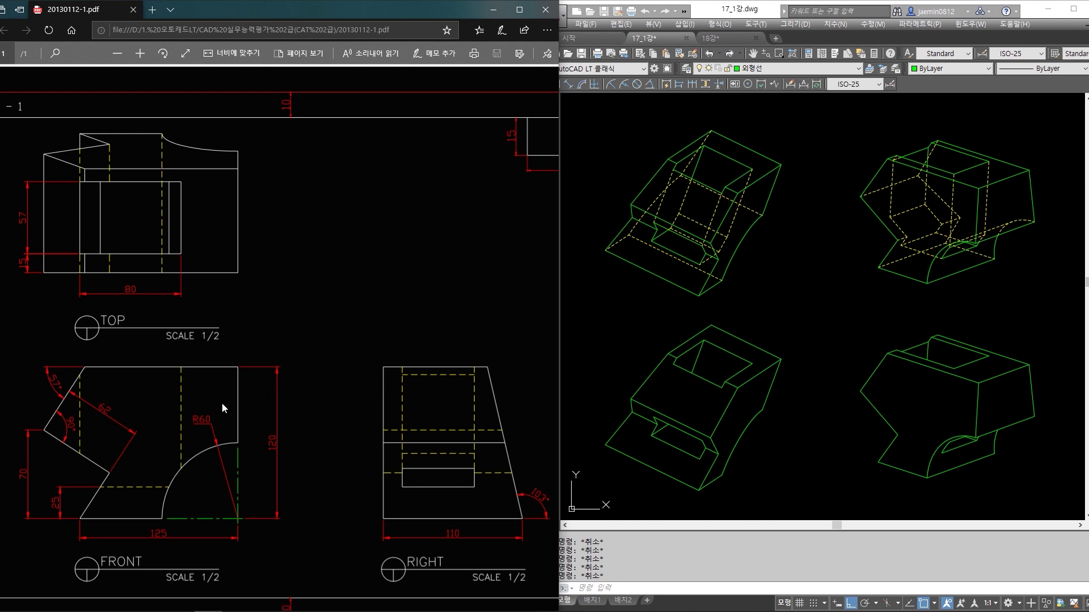
ctrl+scroll(222, 404, up, 2)
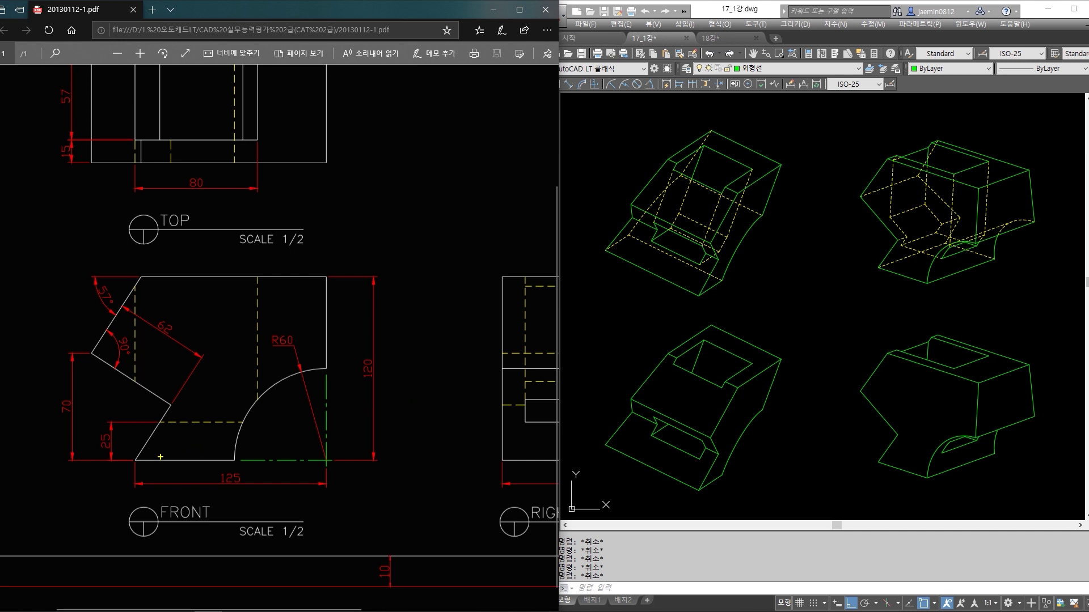
drag(138, 461, 324, 461)
drag(329, 280, 327, 461)
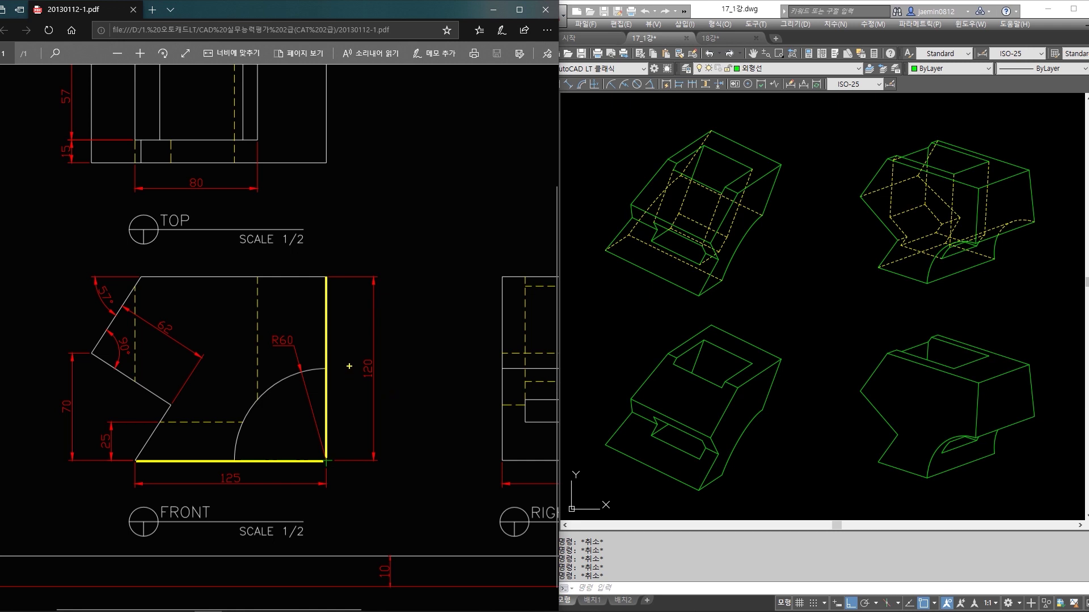
Draw a 125 horizontal line continued by a 120 vertical line upward, in an empty area of the CAD drawing.
click(792, 348)
scroll(809, 363, down, 5)
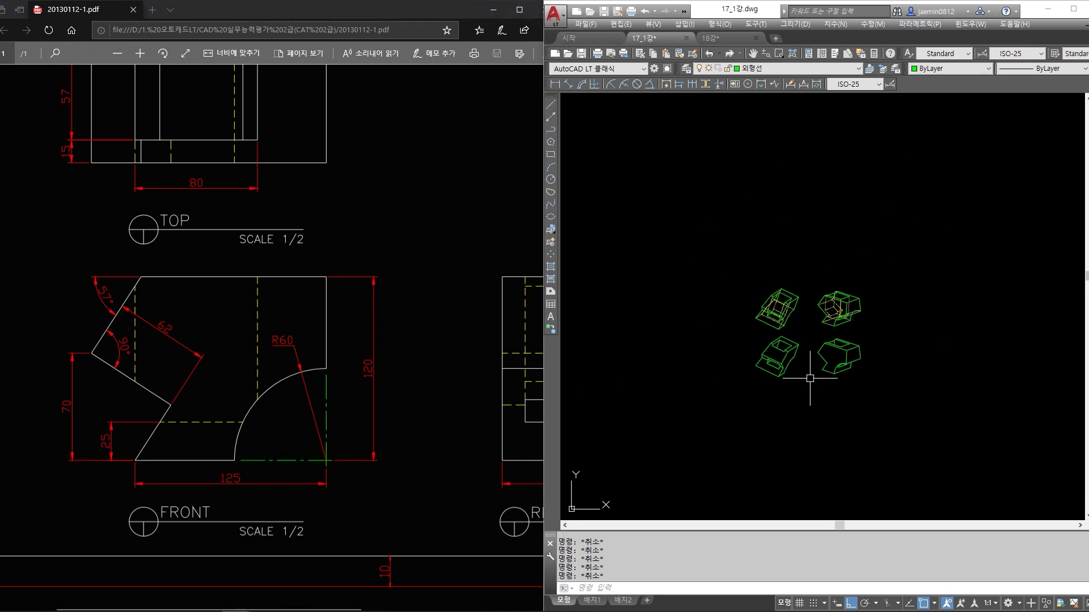
scroll(824, 326, up, 3)
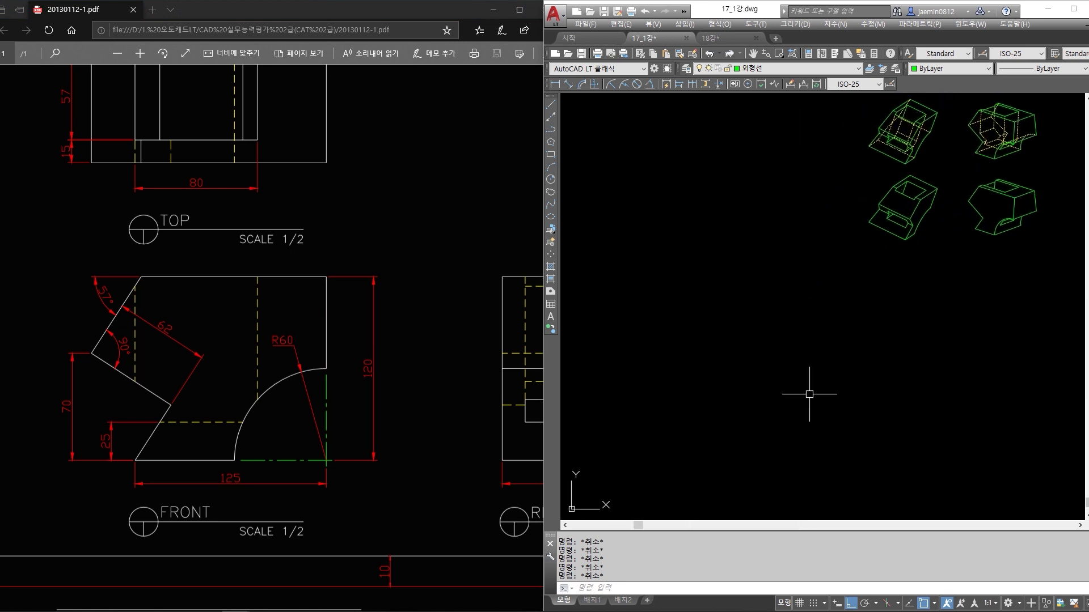
text(1)
key(Return)
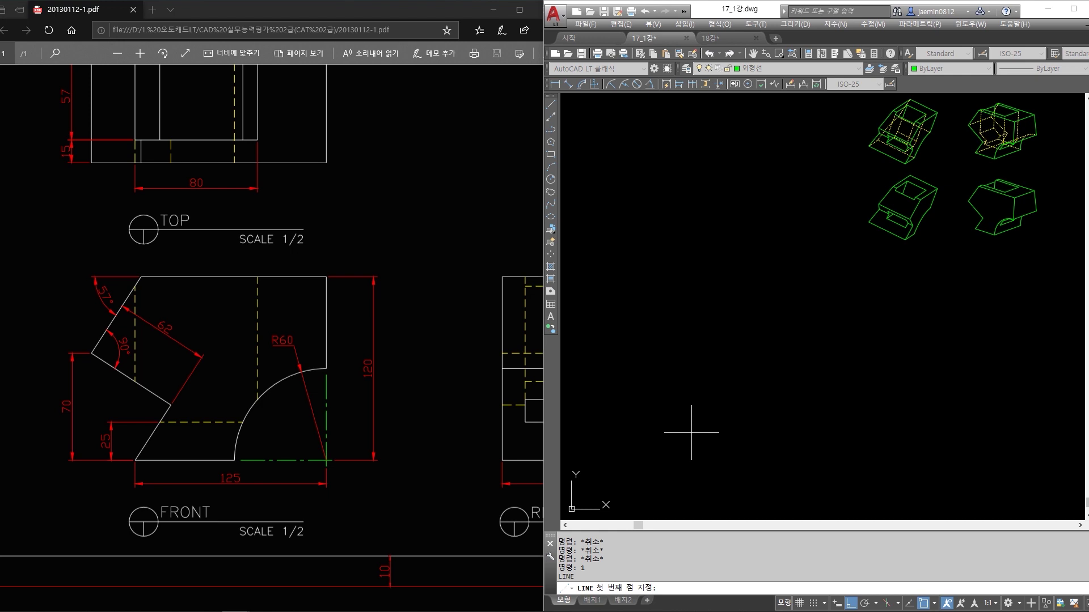
click(693, 433)
text(125)
key(Return)
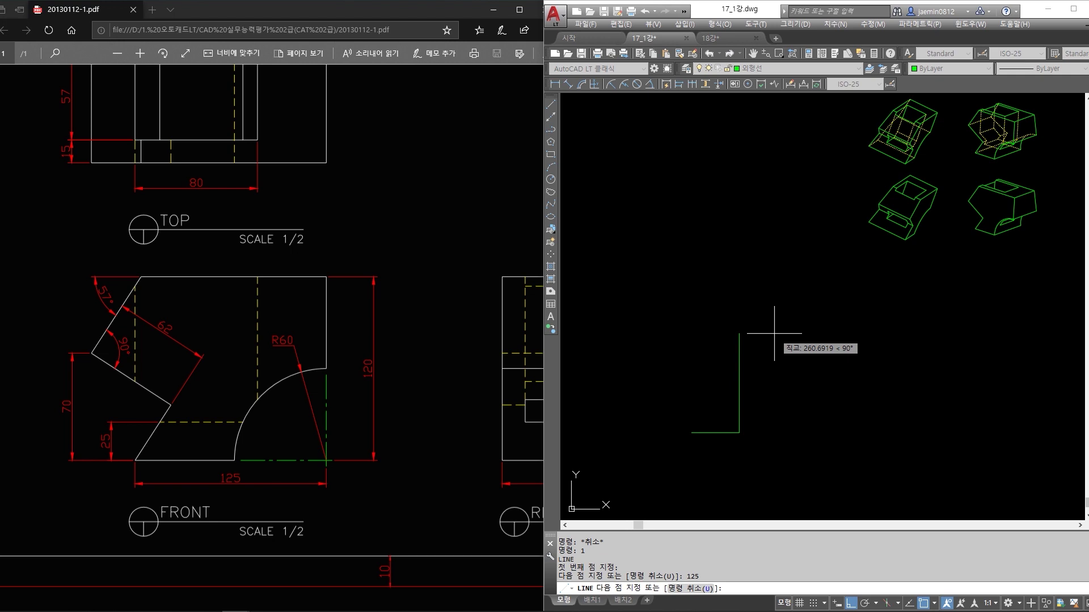
text(120)
key(Return)
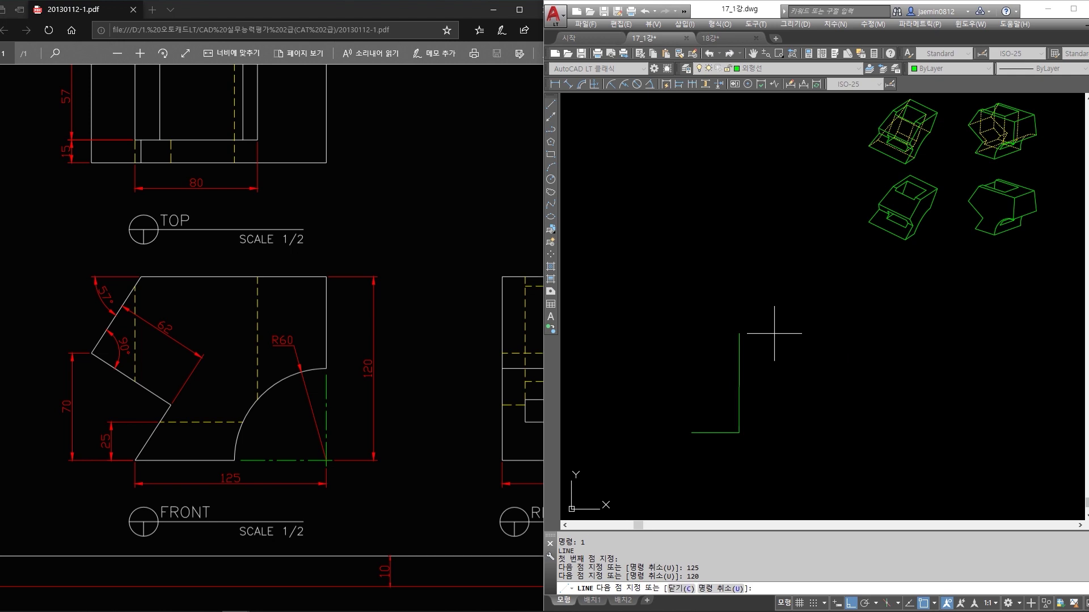
key(Escape)
Add linear dimensions to the horizontal base line and the vertical side line.
scroll(736, 414, up, 2)
text(aa)
key(Return)
click(647, 417)
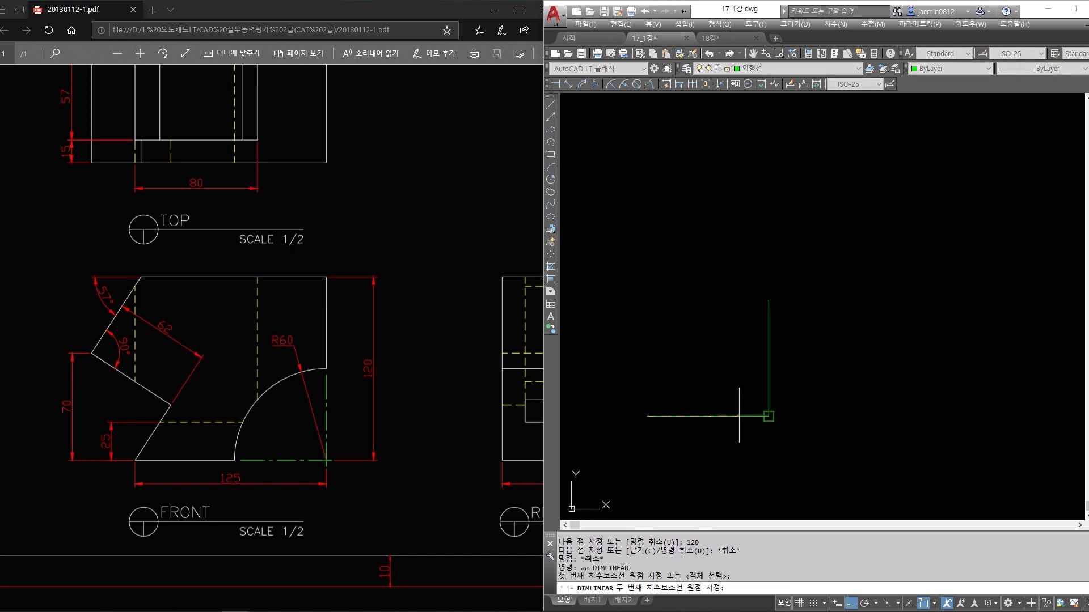
click(769, 416)
click(768, 451)
key(Escape)
key(space)
click(768, 416)
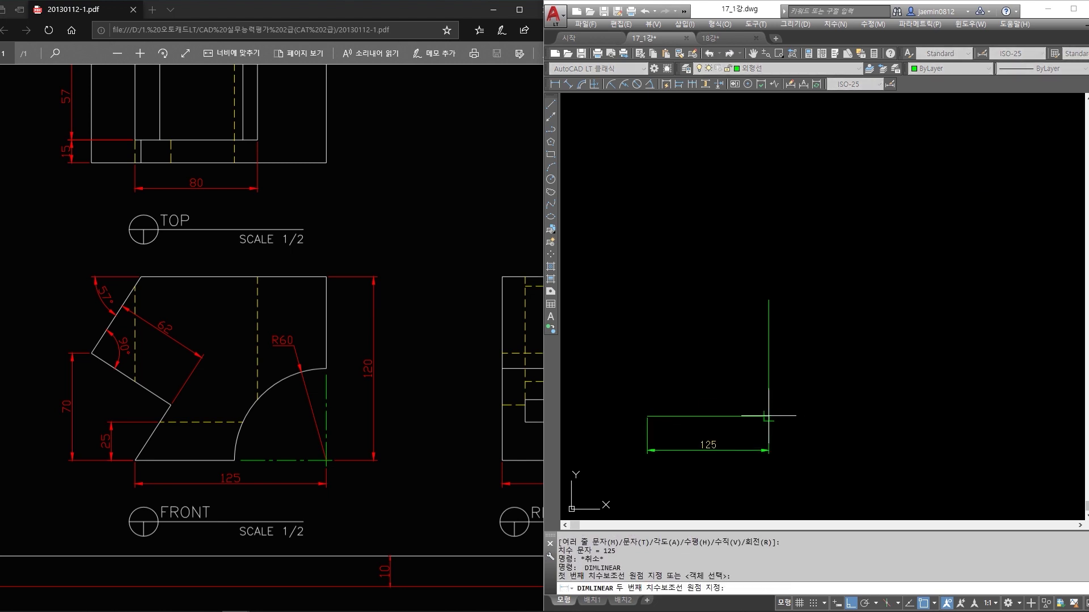
click(769, 301)
click(797, 316)
key(Escape)
Erase the linear dimensions of both lines.
scroll(737, 427, up, 2)
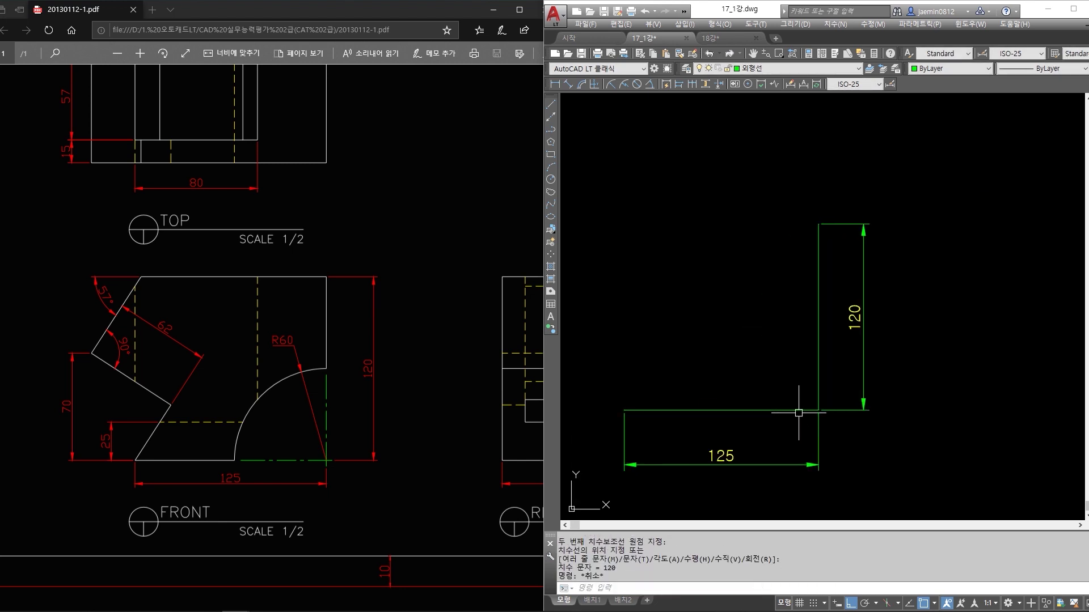
key(Escape)
text(e)
key(space)
click(876, 398)
click(846, 427)
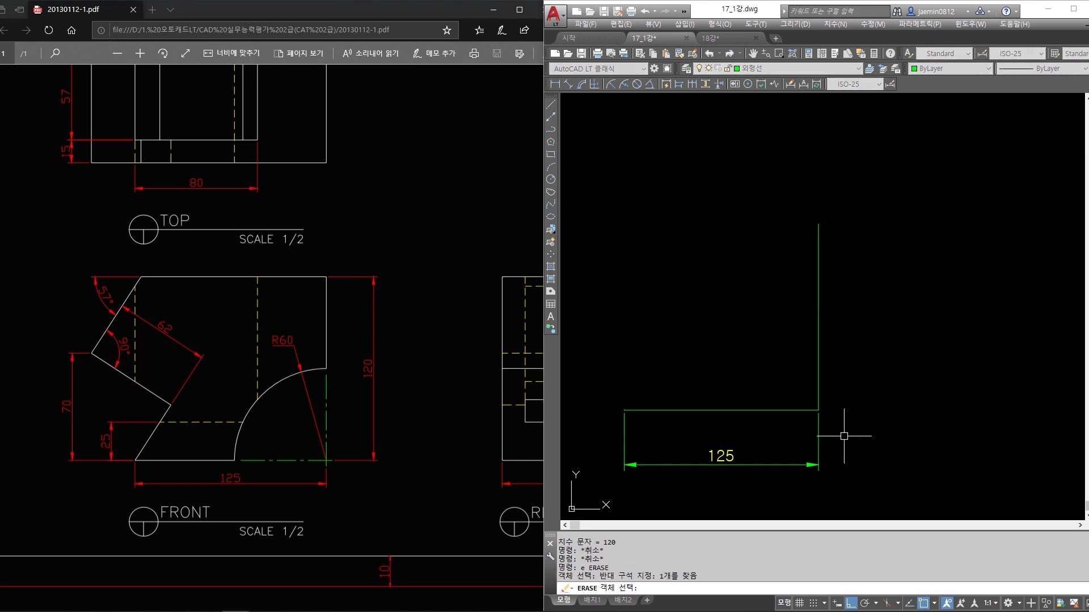
click(804, 460)
key(space)
key(Escape)
Set the dimension scale (DIMSCALE) to 3.5.
text(dd)
key(space)
text(3)
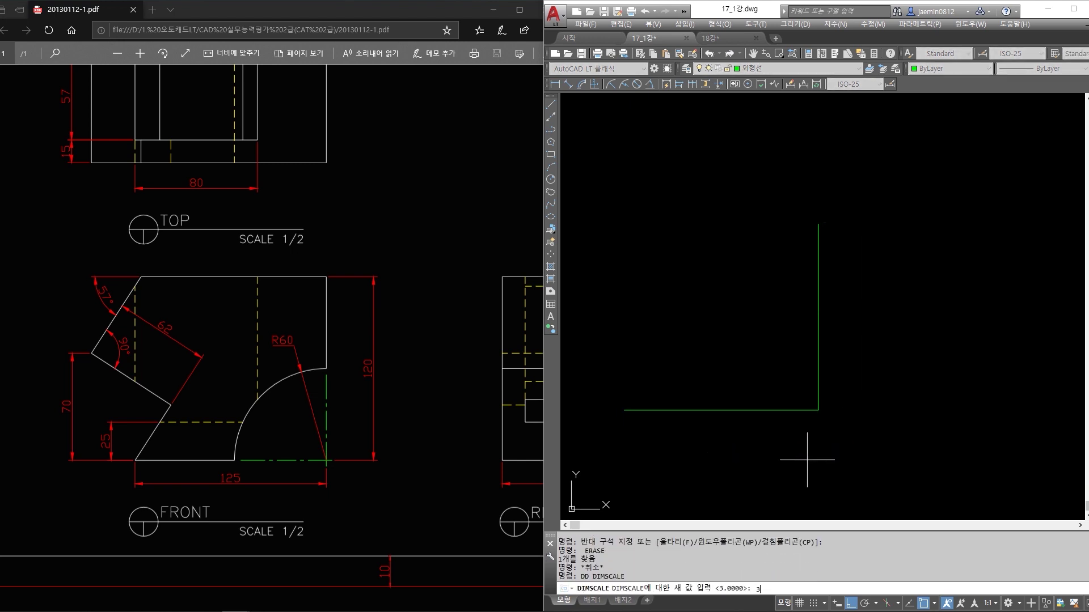
text(.5)
key(Return)
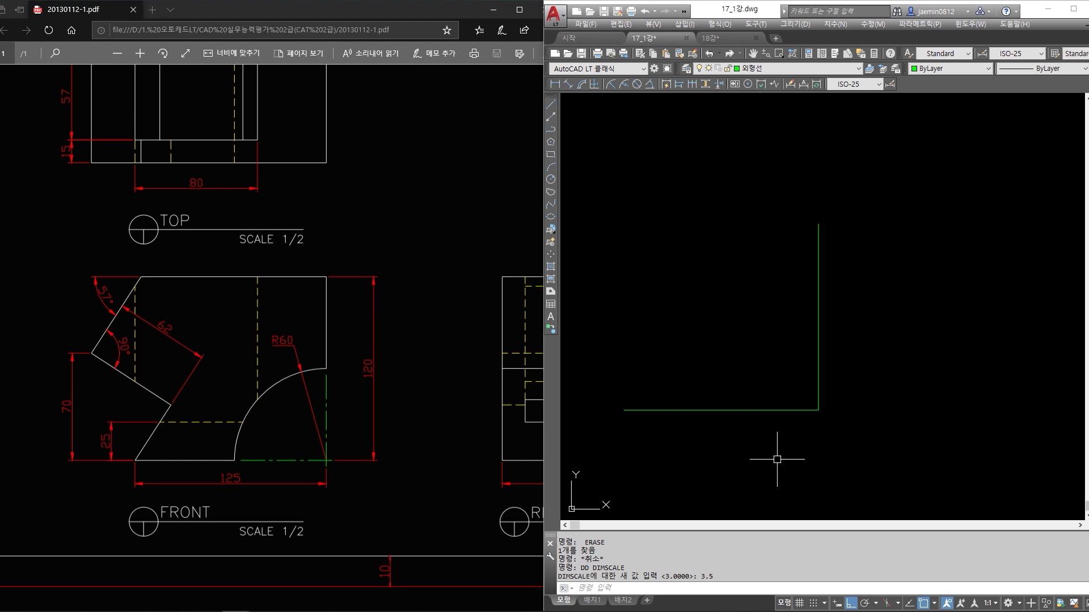
Examine how the front view's slanted edges are dimensioned in the PDF, including their angles and the distance between the parallel edges.
click(300, 399)
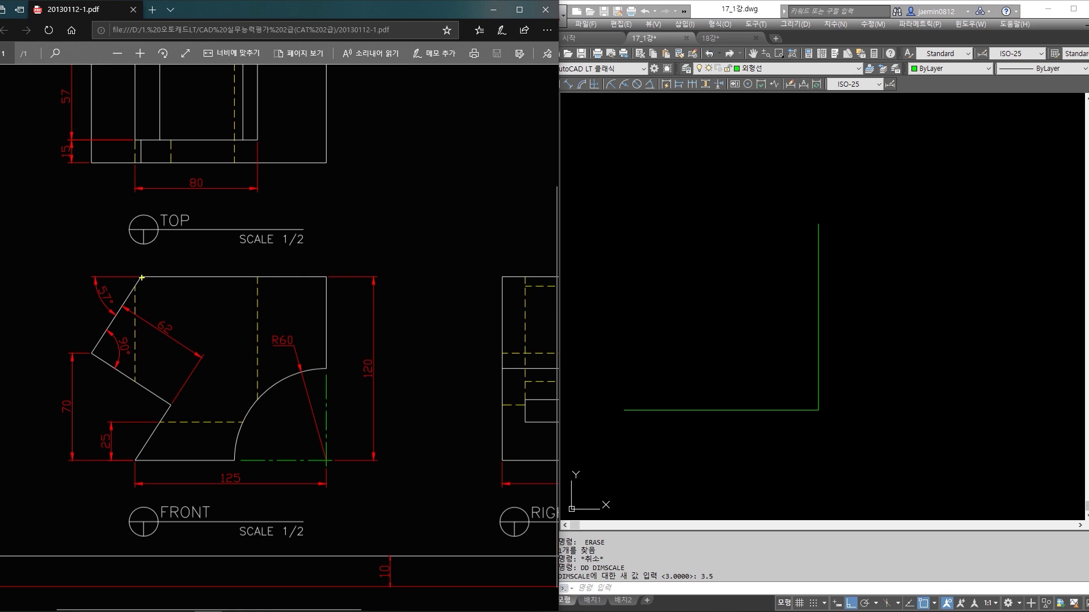
drag(141, 277, 326, 277)
mouse_move(81, 273)
mouse_down()
mouse_move(114, 310)
mouse_move(182, 340)
mouse_up()
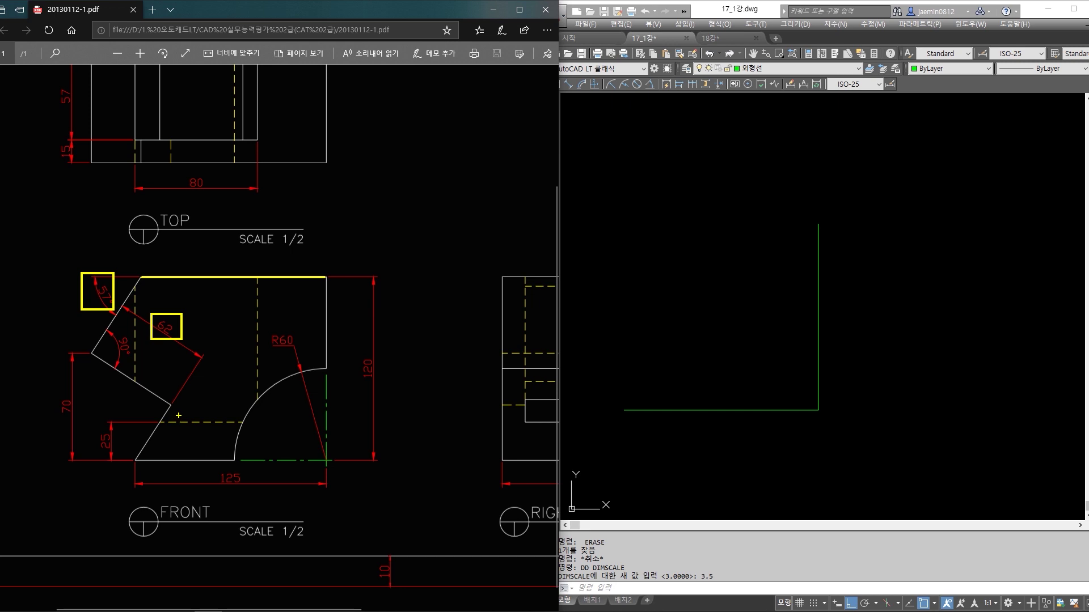
drag(134, 265, 149, 288)
key(ctrl+z)
key(ctrl+z)
key(ctrl+z)
key(ctrl+z)
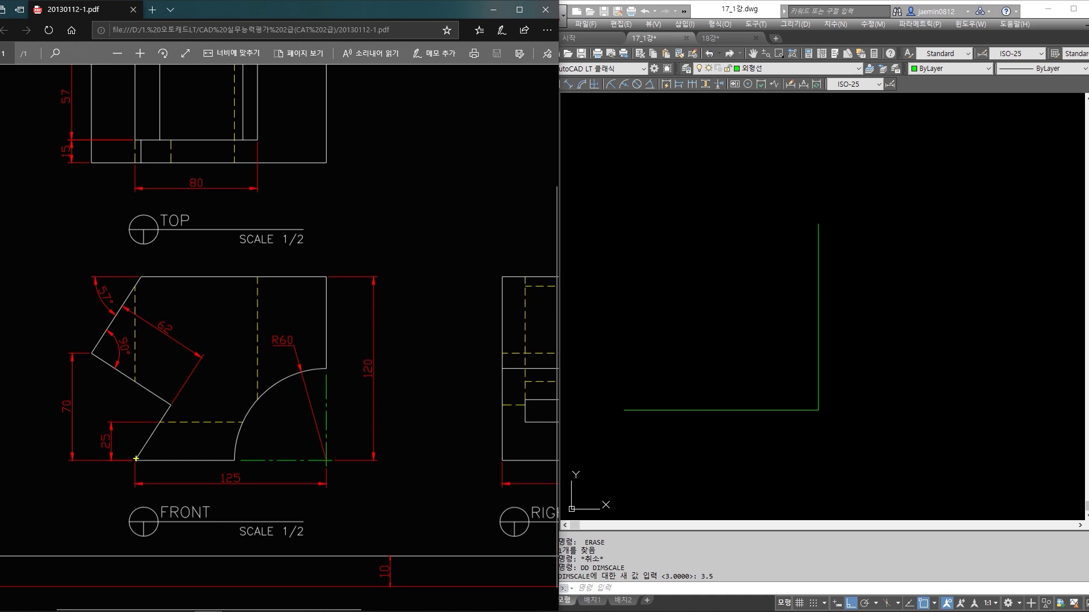
mouse_move(136, 460)
mouse_down()
mouse_move(136, 483)
mouse_move(170, 404)
mouse_up()
drag(99, 331, 134, 369)
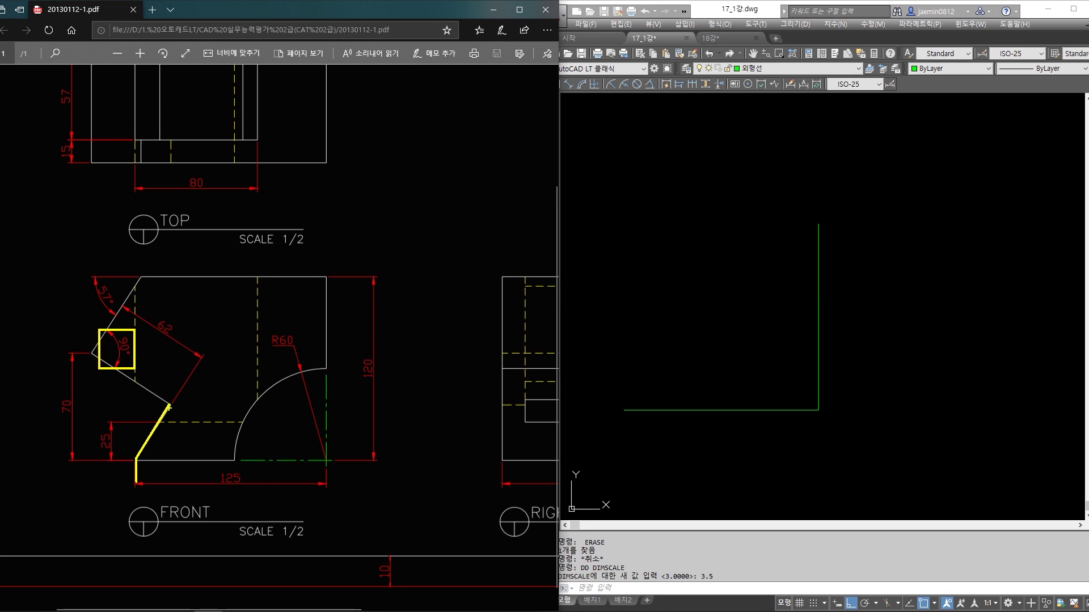
drag(122, 393, 180, 458)
drag(141, 280, 92, 353)
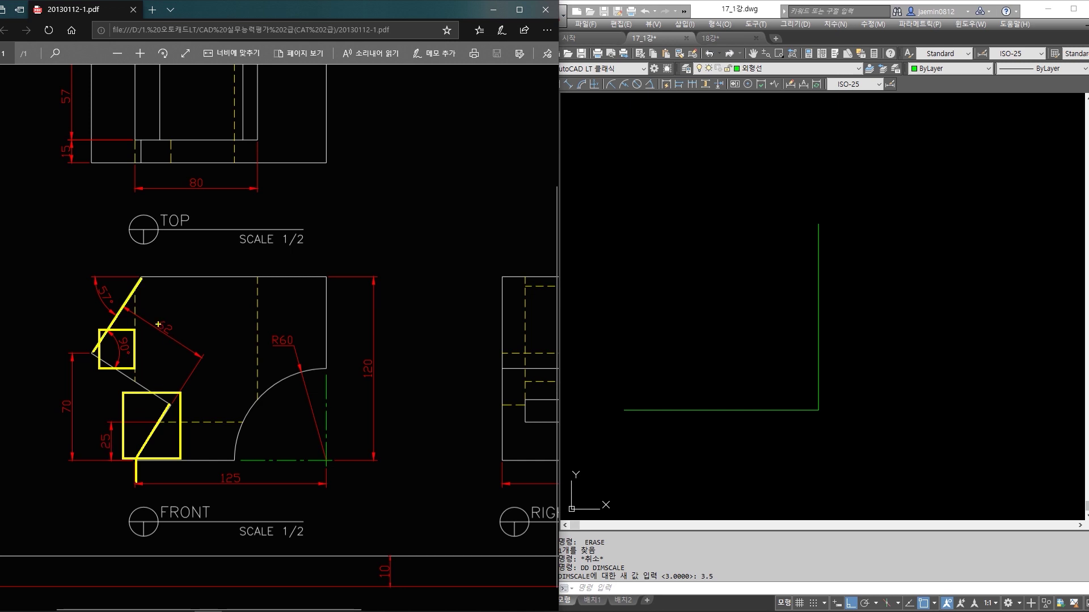
drag(150, 313, 177, 348)
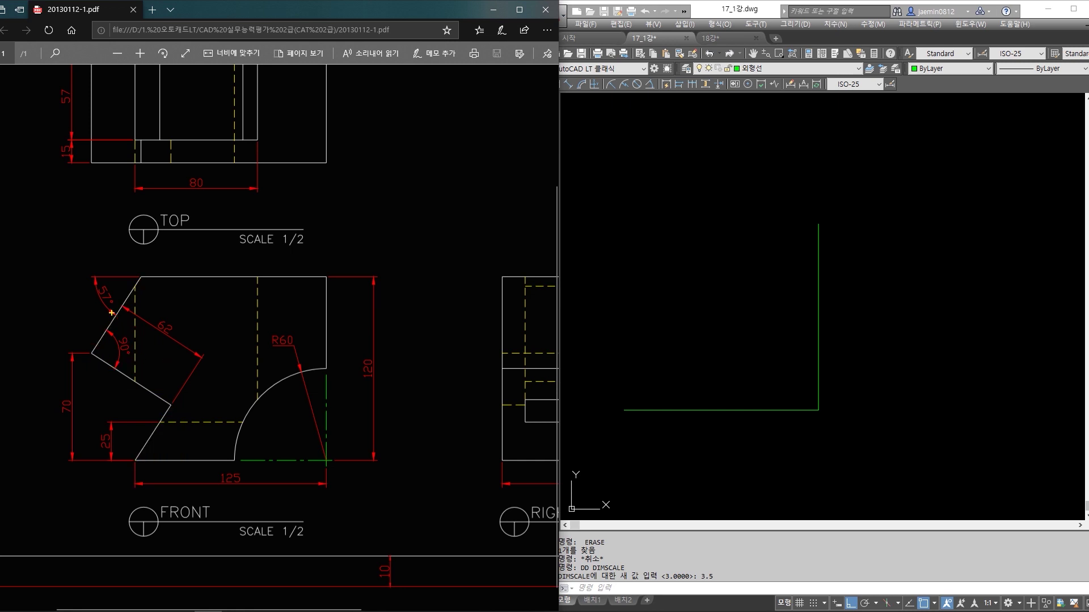
drag(82, 269, 119, 313)
mouse_move(164, 419)
mouse_down()
mouse_move(137, 459)
mouse_move(172, 452)
mouse_up()
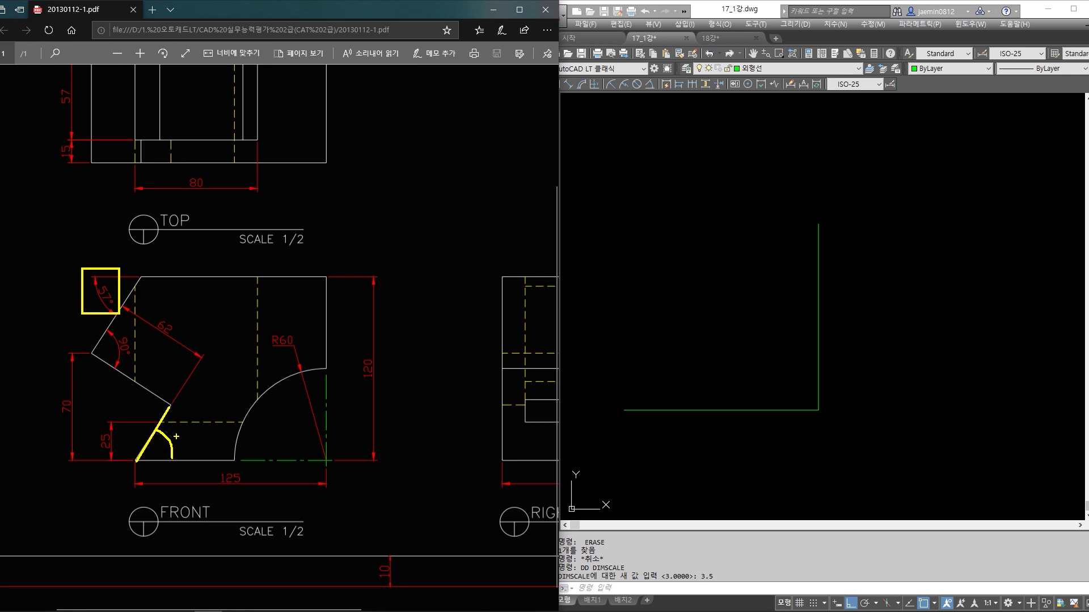
drag(136, 461, 231, 461)
key(Escape)
Rotate a copy of the horizontal base line by 57° about its left endpoint.
middle_drag(709, 374, 739, 387)
text(ro)
key(Return)
click(719, 370)
click(664, 457)
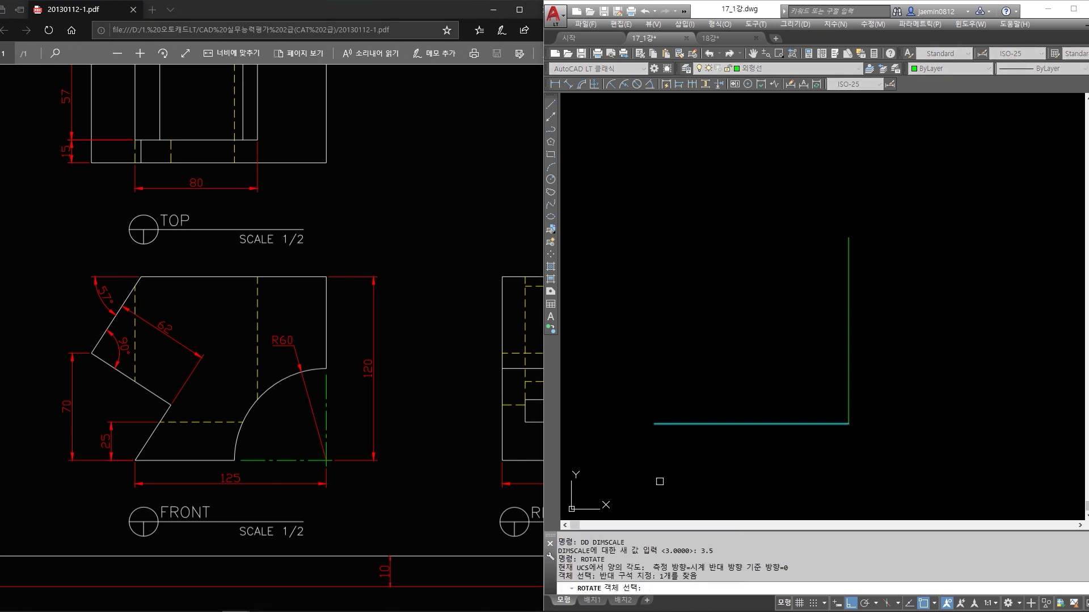
key(Return)
click(653, 424)
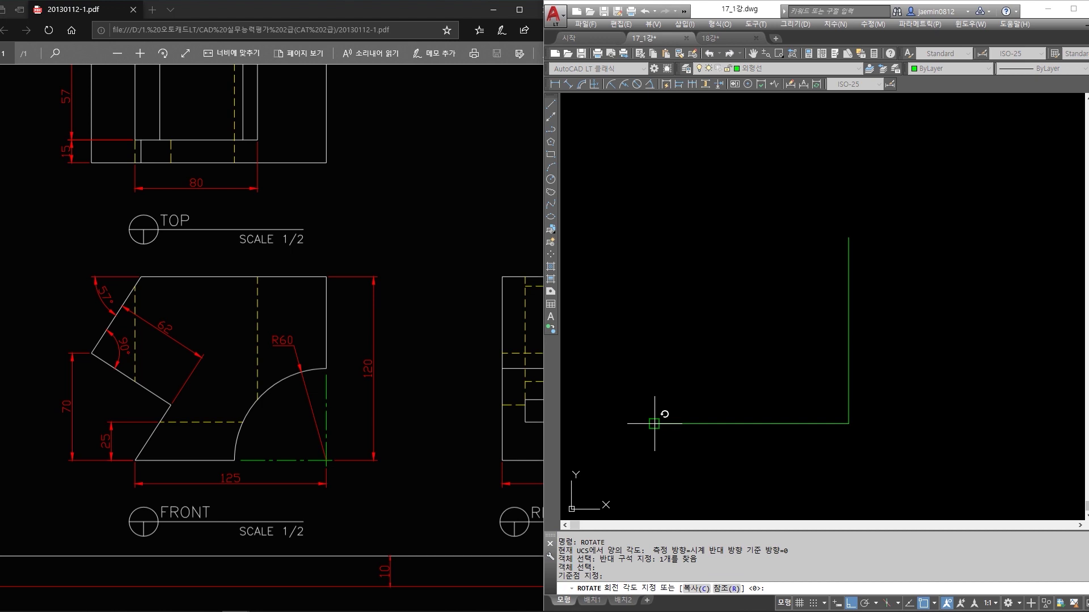
text(c)
key(Return)
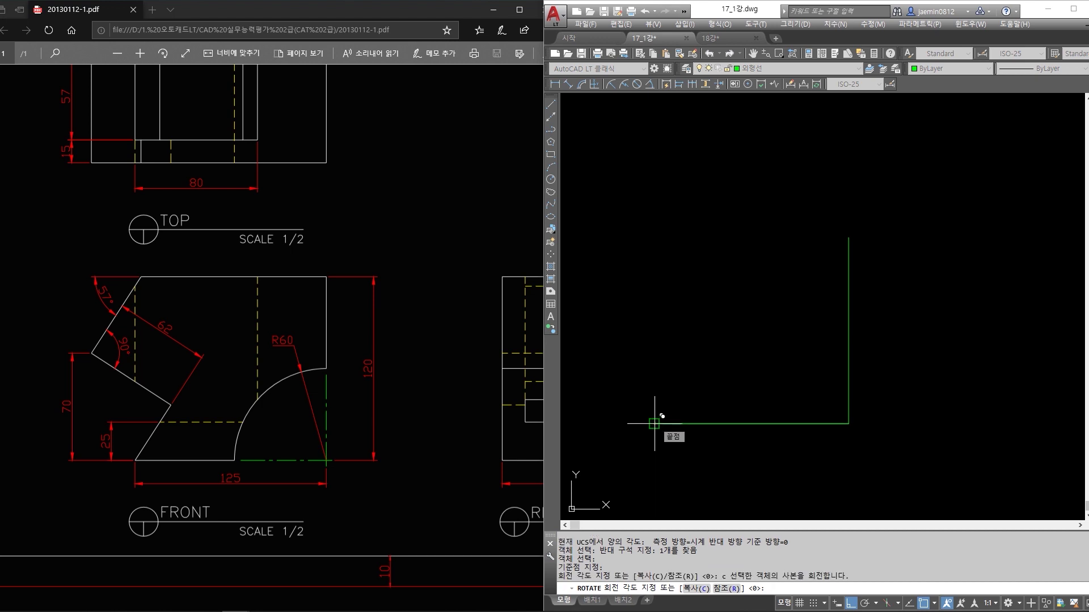
text(57)
key(Return)
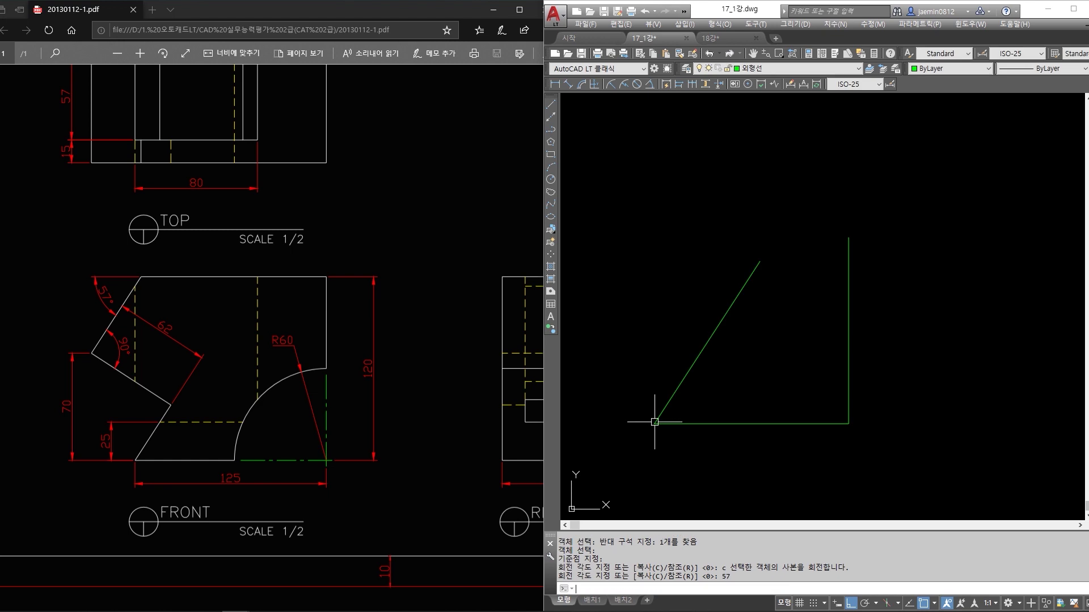
Add an angular dimension between the slanted line and the horizontal base line.
click(650, 84)
click(712, 336)
click(714, 420)
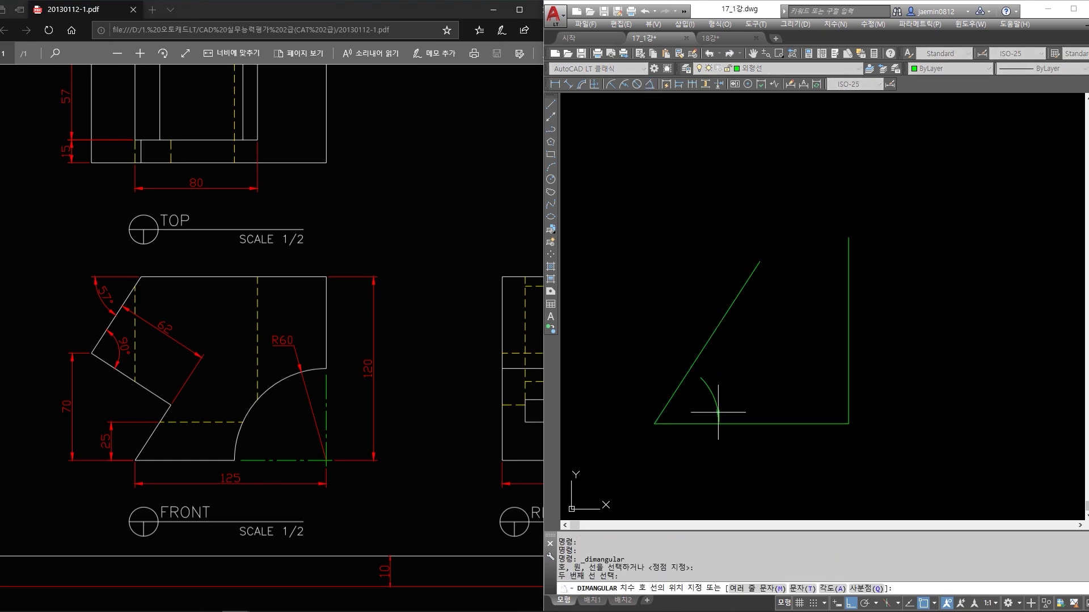
click(724, 451)
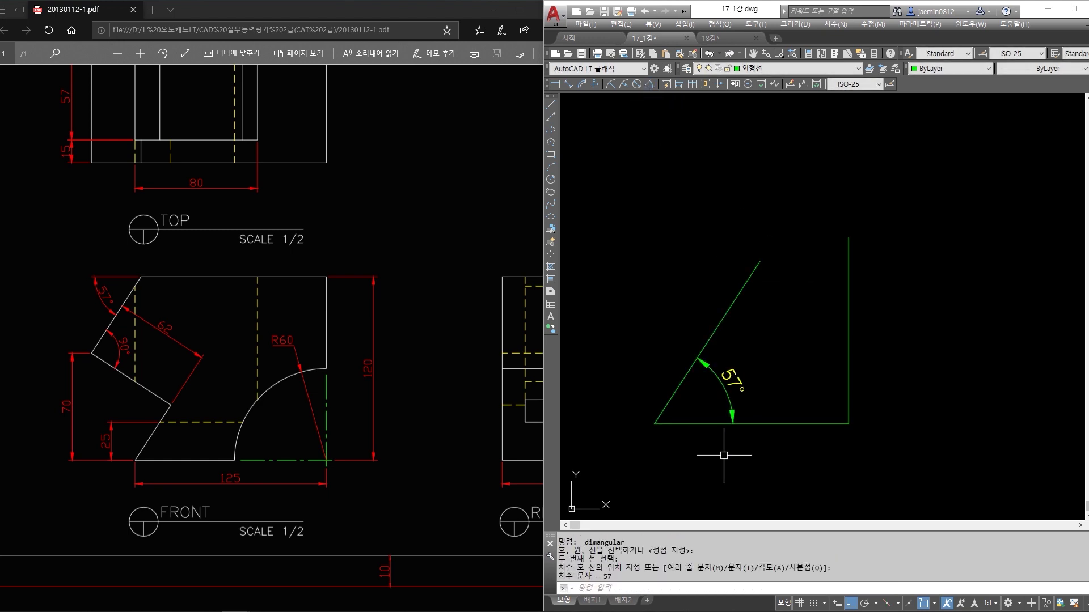
Delete the angular dimension between the slanted line and the base line.
click(759, 377)
click(724, 397)
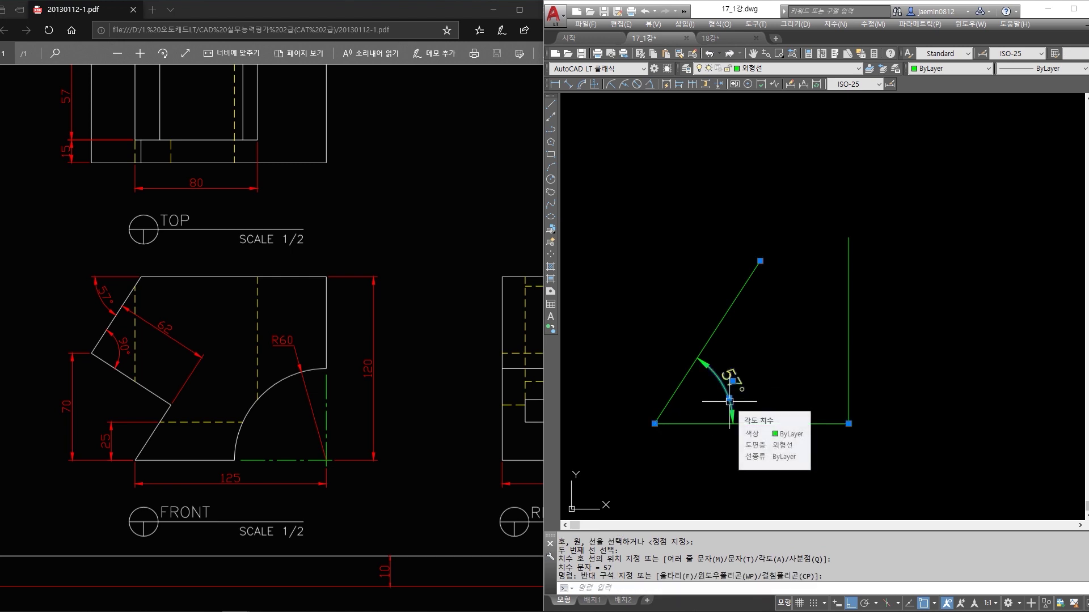
key(Delete)
click(722, 367)
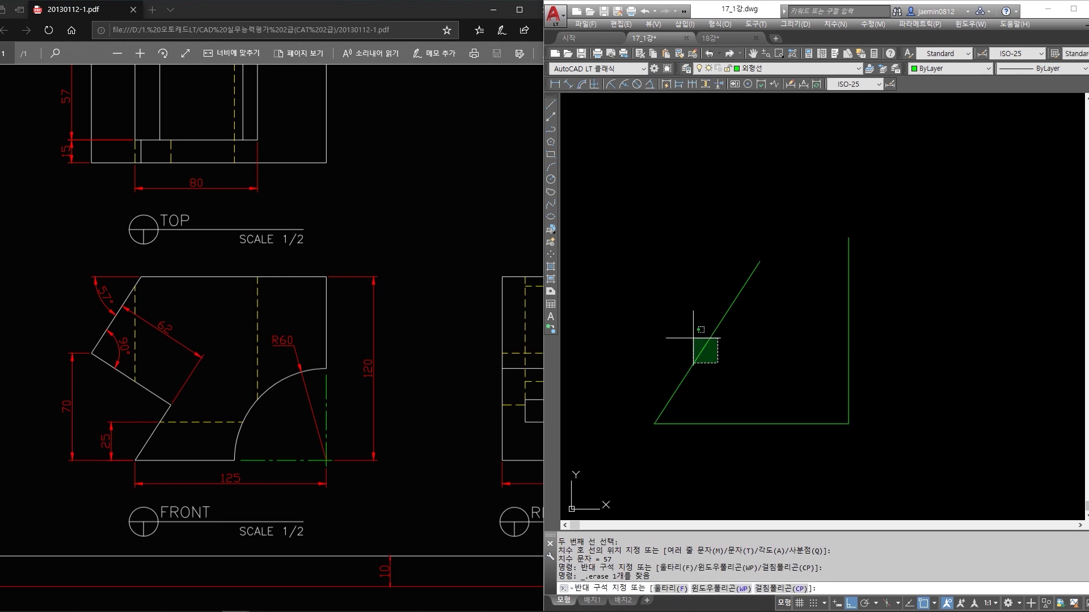
Offset the slanted line 62 mm toward the upper left.
click(689, 335)
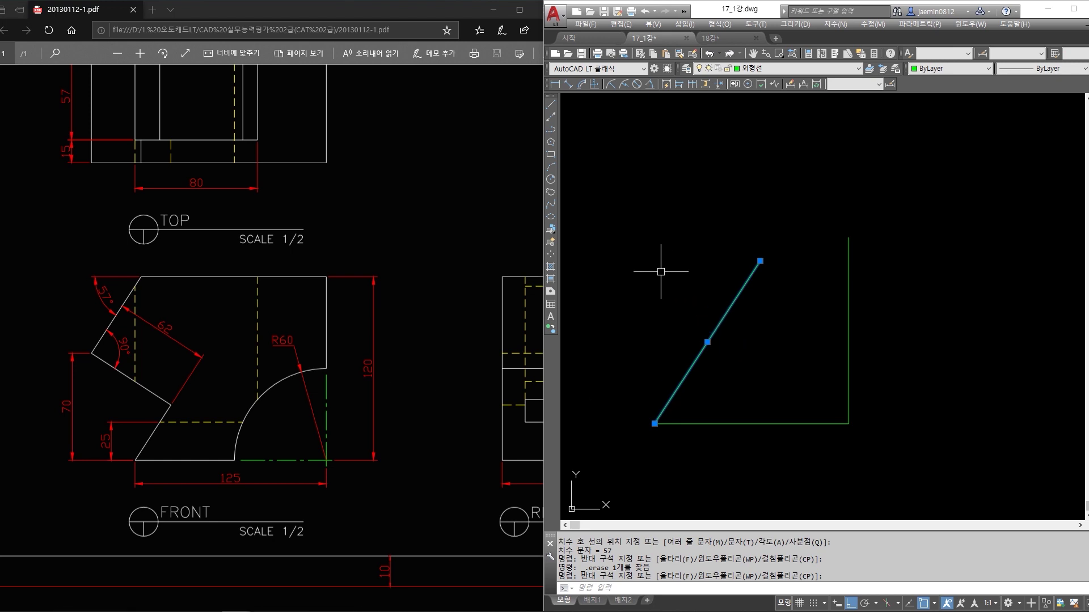
key(Escape)
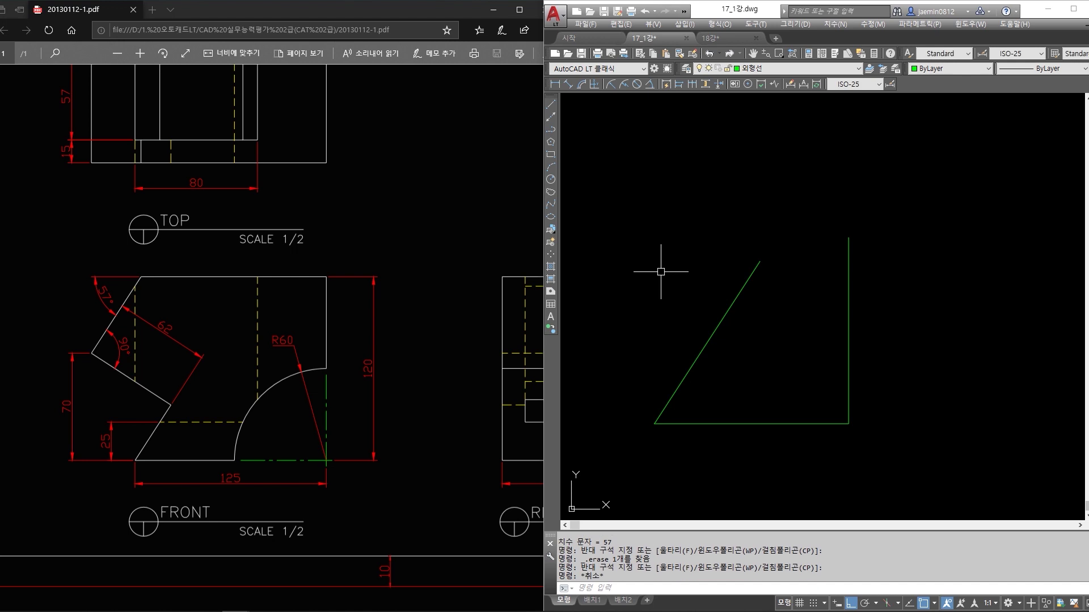
text(o)
key(Return)
text(62)
key(Return)
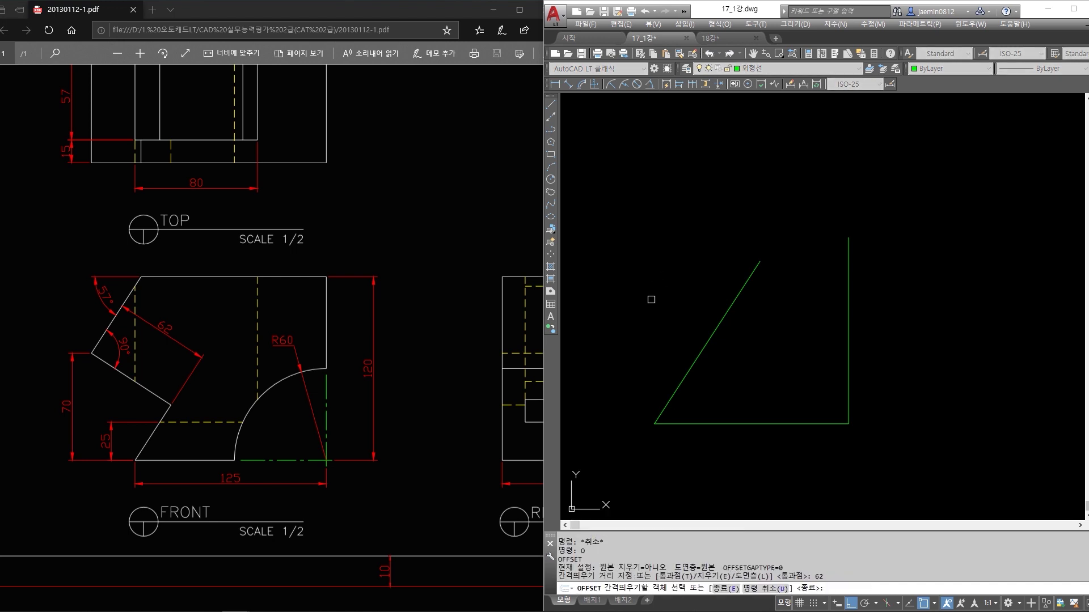
click(704, 336)
click(637, 243)
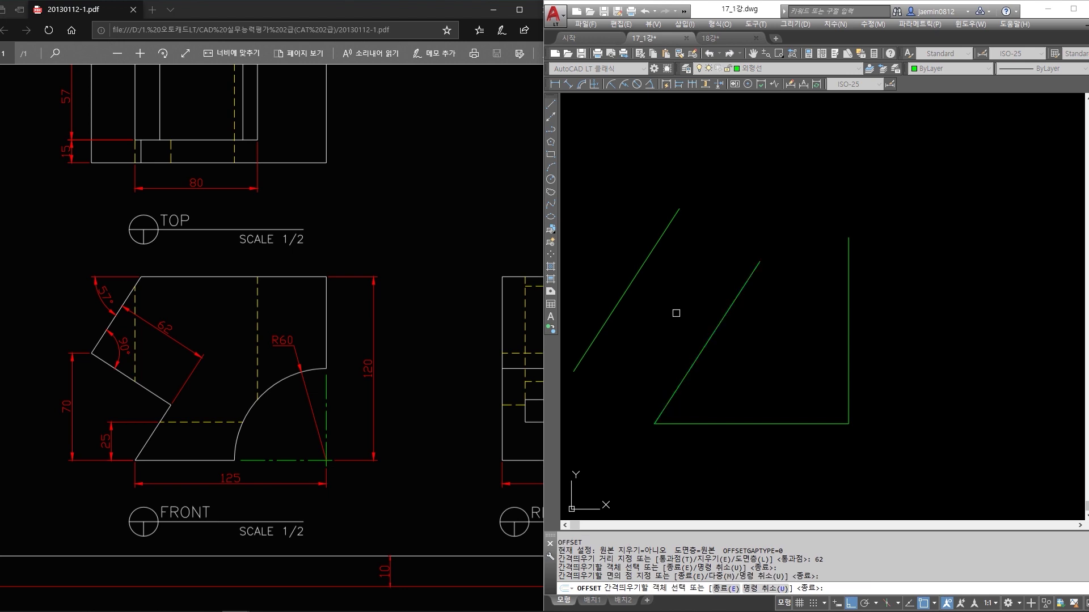
key(Escape)
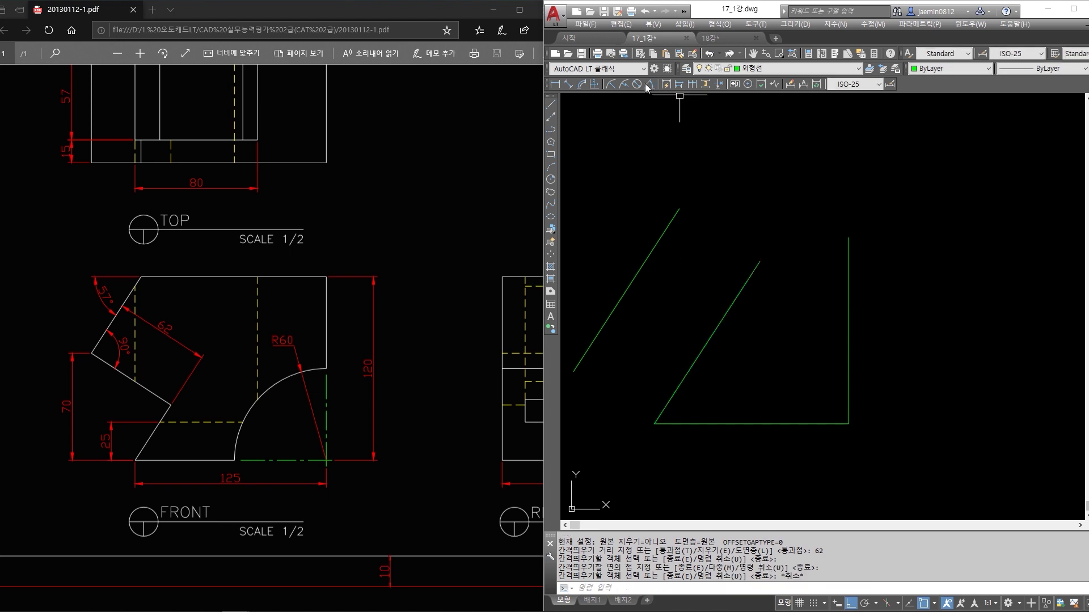
Add an aligned dimension between the upper endpoints of the two parallel slanted lines, and delete it again.
click(571, 86)
click(679, 210)
click(759, 262)
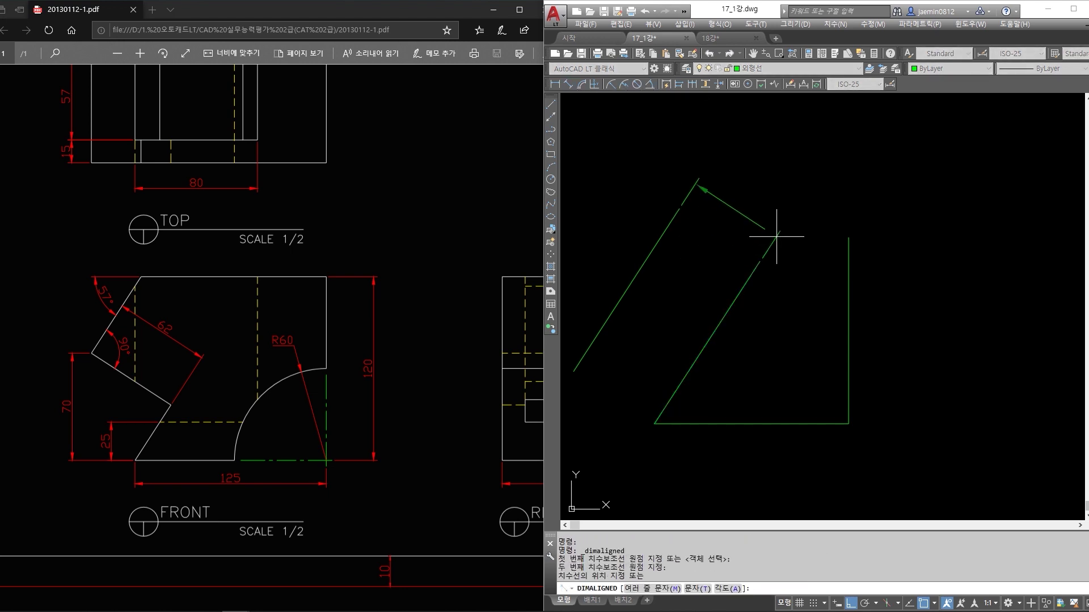
click(776, 236)
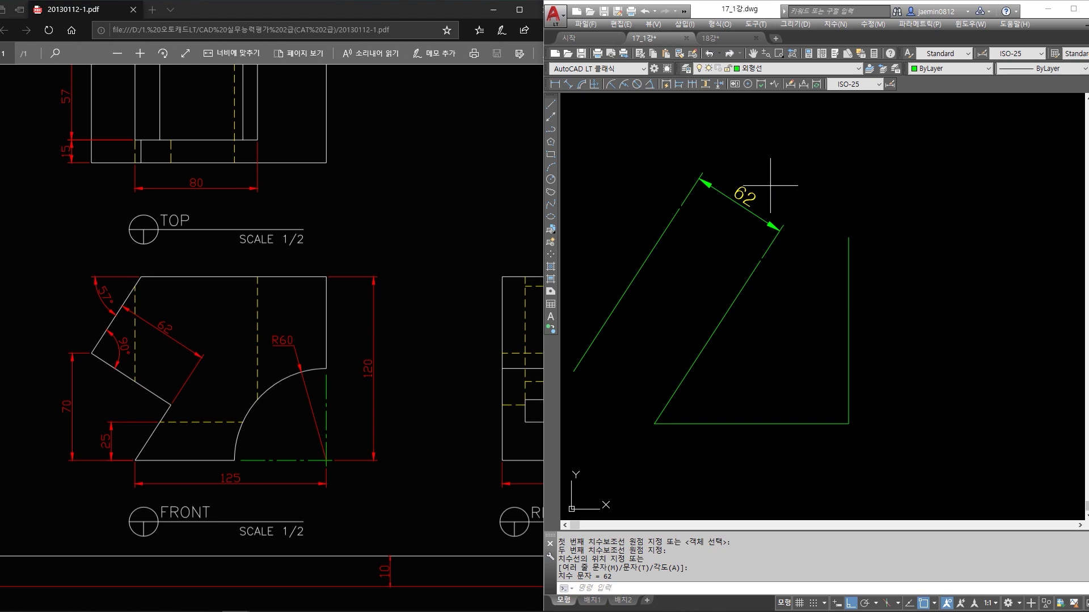
click(767, 221)
click(728, 258)
key(Delete)
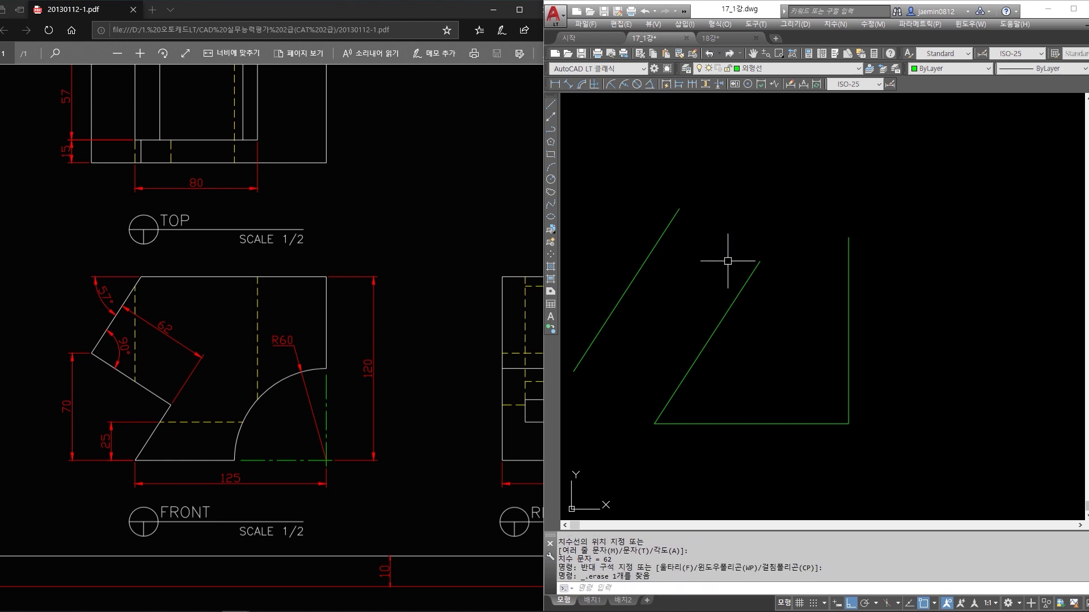
Examine in the PDF's front view how height and angle dimensions locate the outer left corner and the edge running down from it.
middle_drag(728, 261, 770, 262)
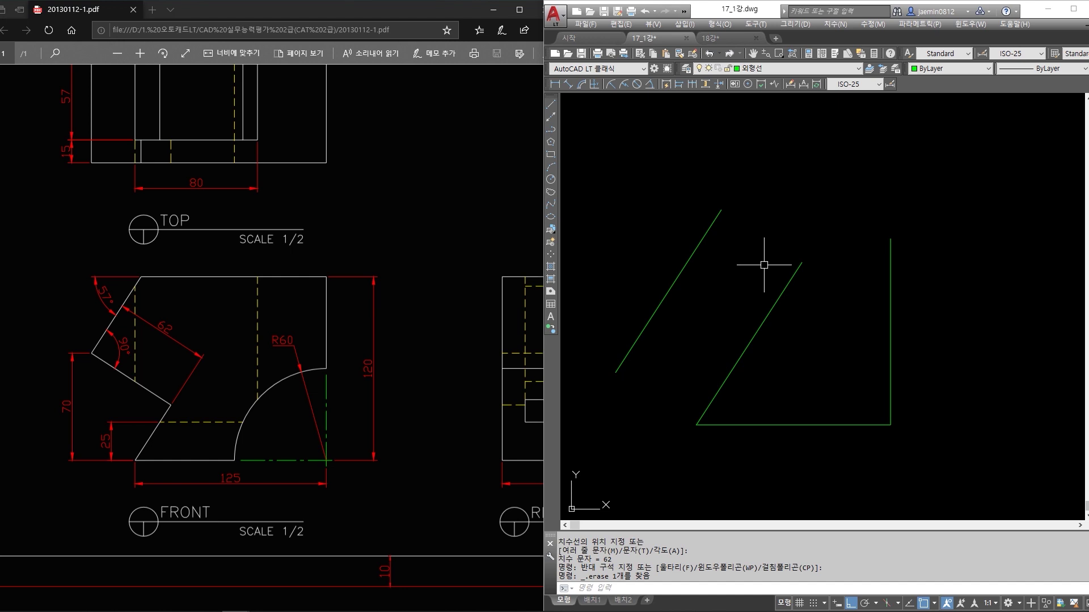
click(283, 378)
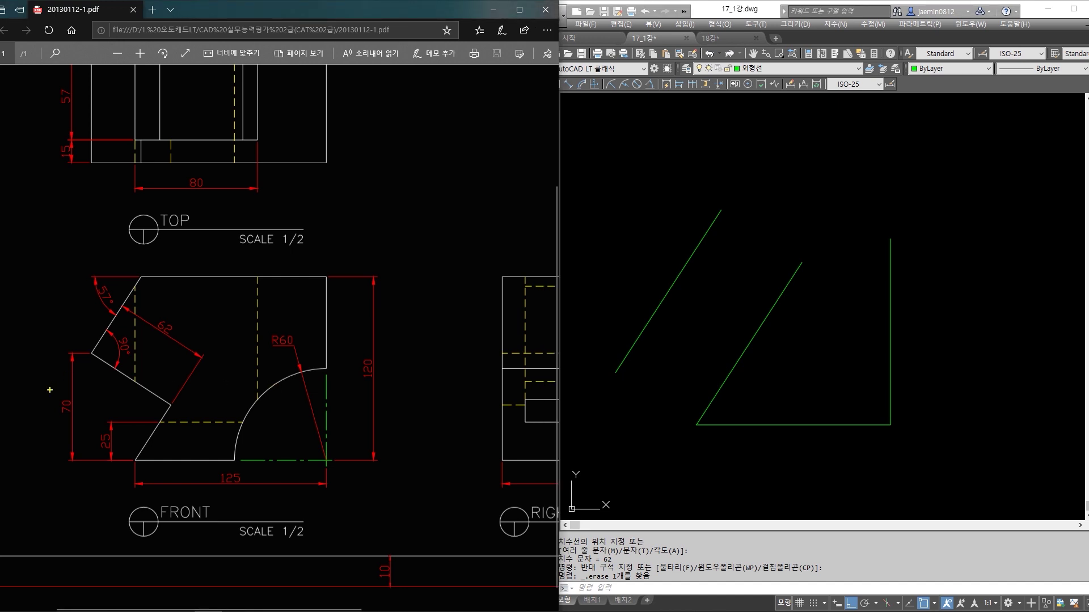
drag(50, 390, 81, 426)
drag(141, 277, 92, 353)
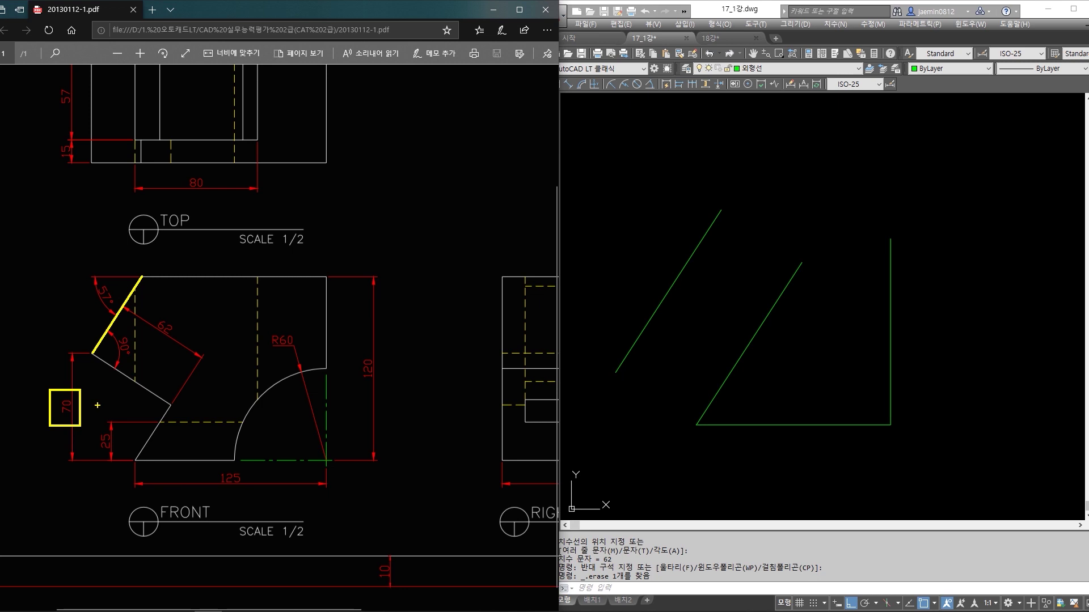
drag(93, 354, 169, 406)
drag(104, 323, 135, 365)
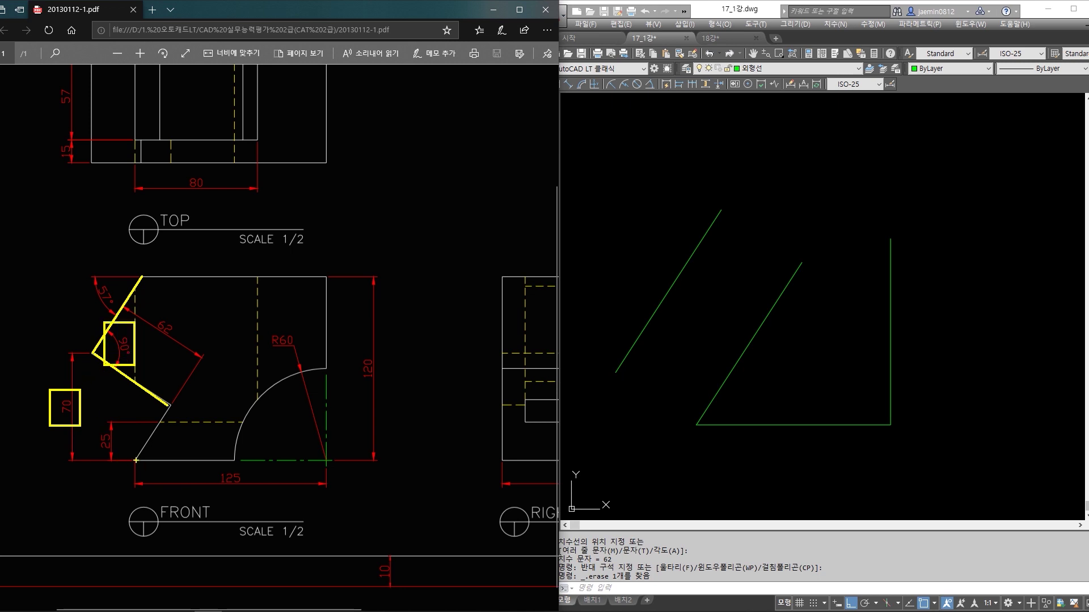
drag(135, 461, 234, 461)
drag(84, 344, 107, 365)
key(ctrl+z)
key(ctrl+z)
key(ctrl+z)
key(ctrl+z)
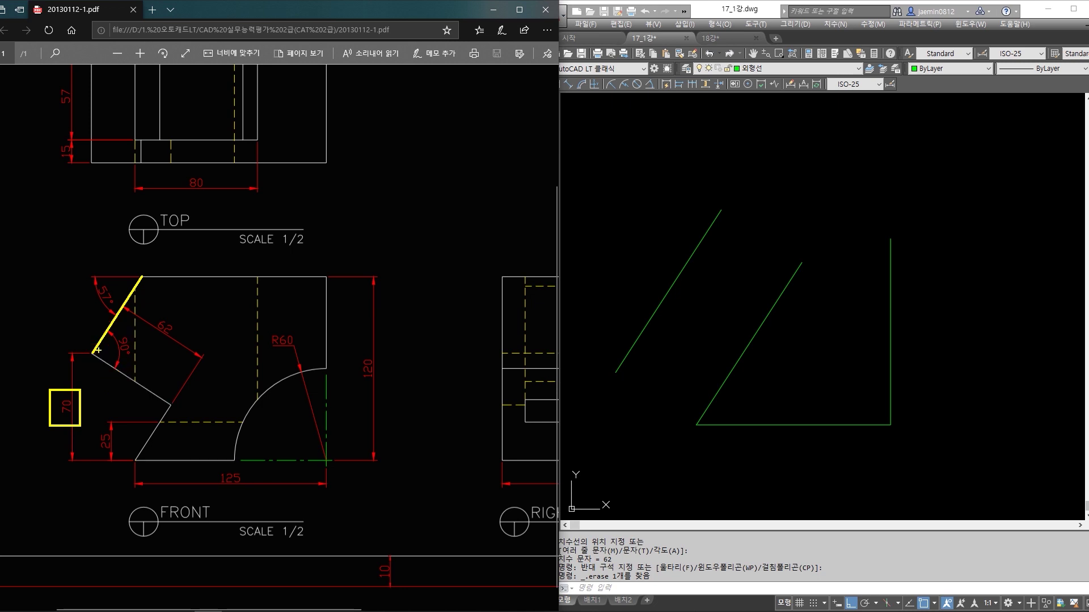
drag(92, 353, 168, 404)
drag(66, 270, 67, 270)
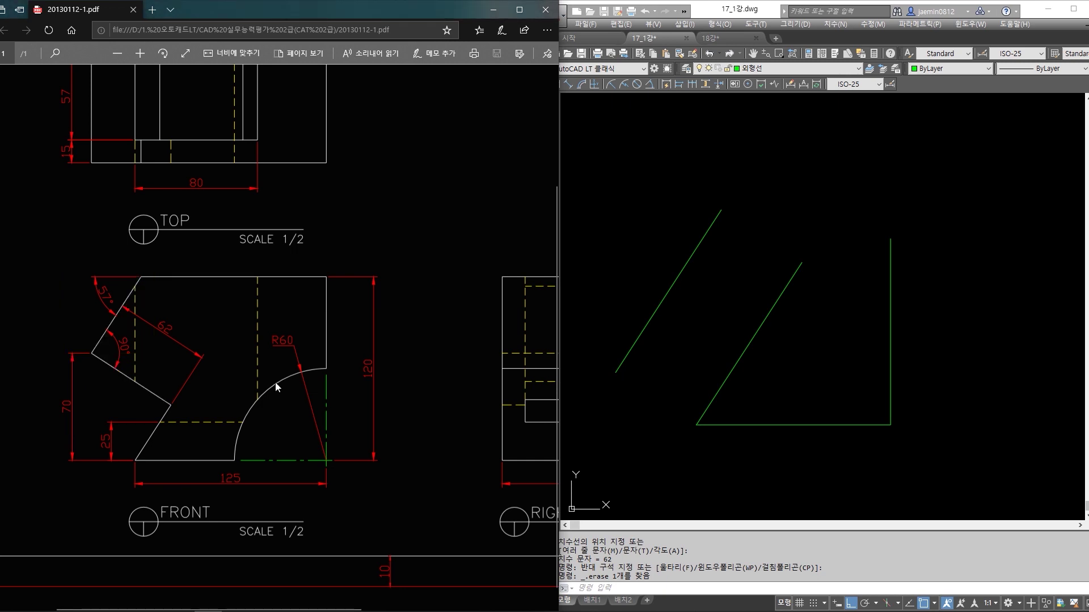
Offset the horizontal base line 70 mm upward.
click(833, 342)
text(o)
key(Return)
key(Return)
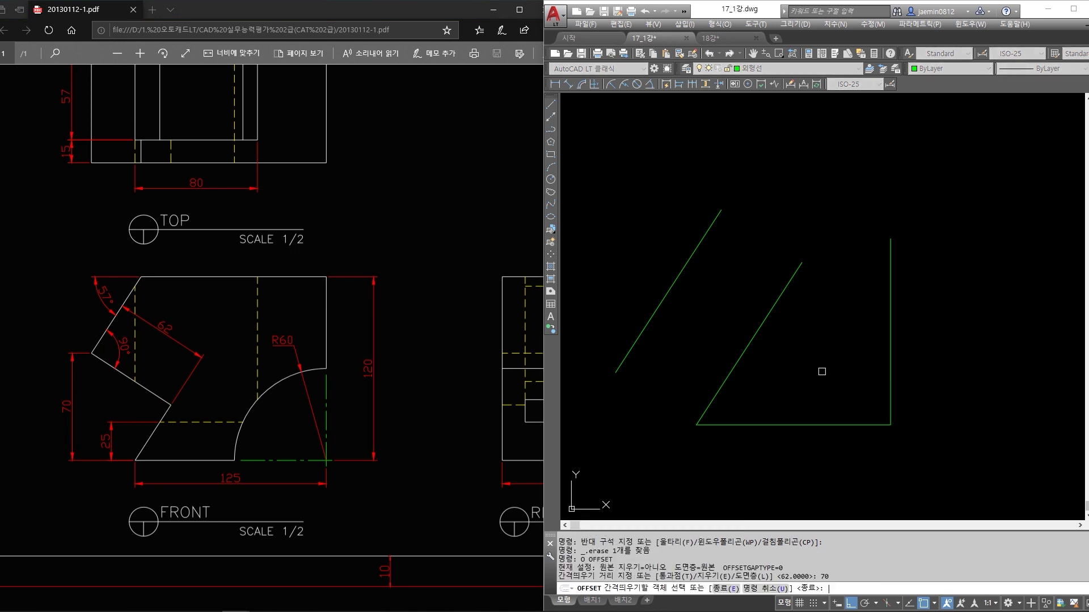
click(803, 423)
click(802, 335)
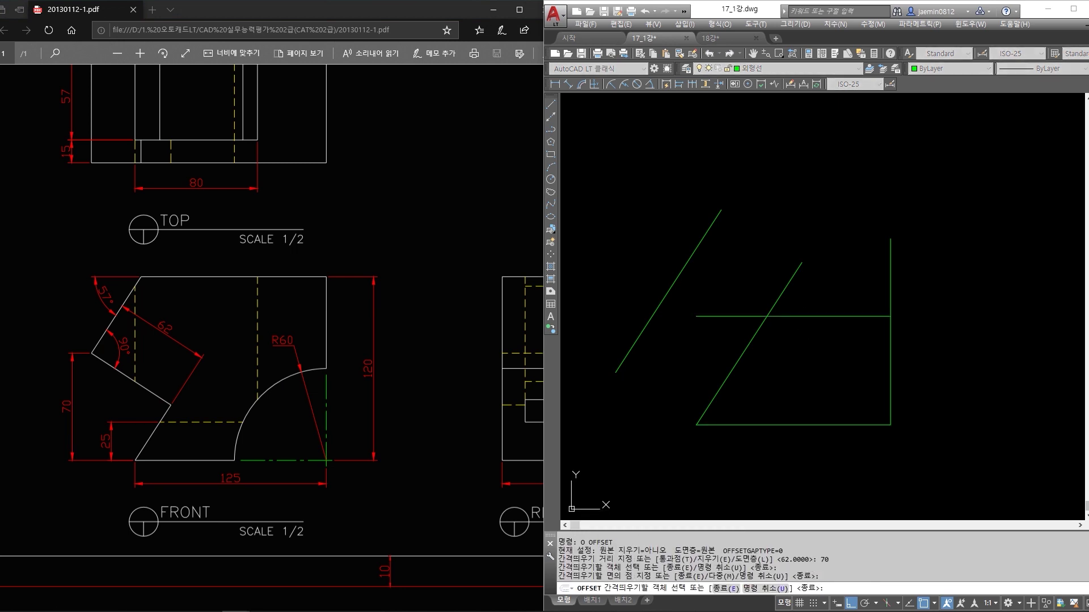
key(Escape)
click(740, 303)
click(701, 324)
click(704, 309)
click(679, 303)
key(Escape)
click(671, 284)
key(Escape)
key(Escape)
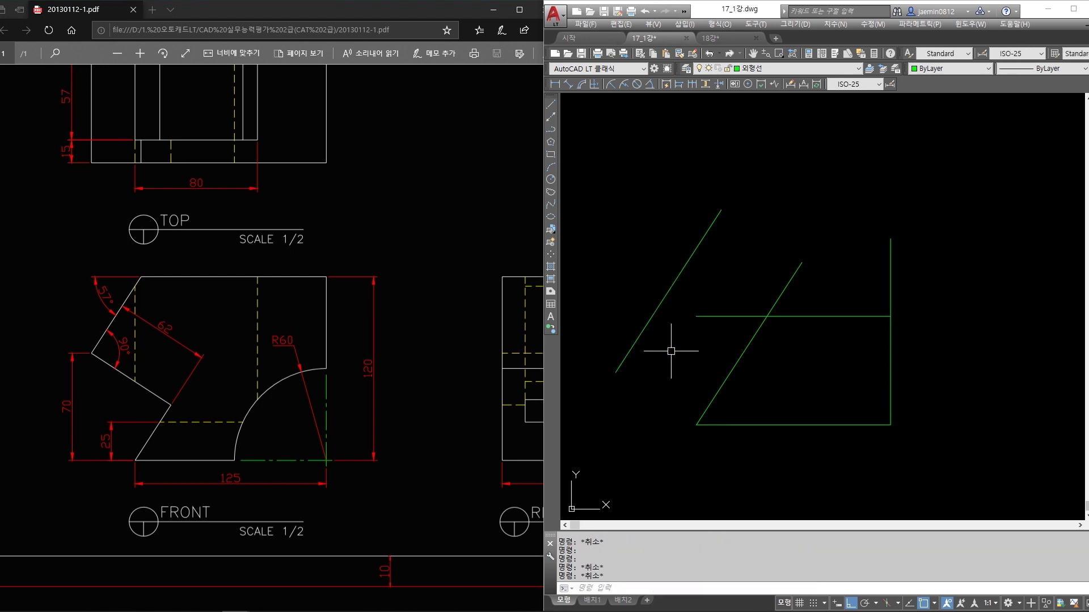
Fillet the offset horizontal line and the outer slanted line with radius 0 so they meet in a sharp corner.
text(f)
key(Return)
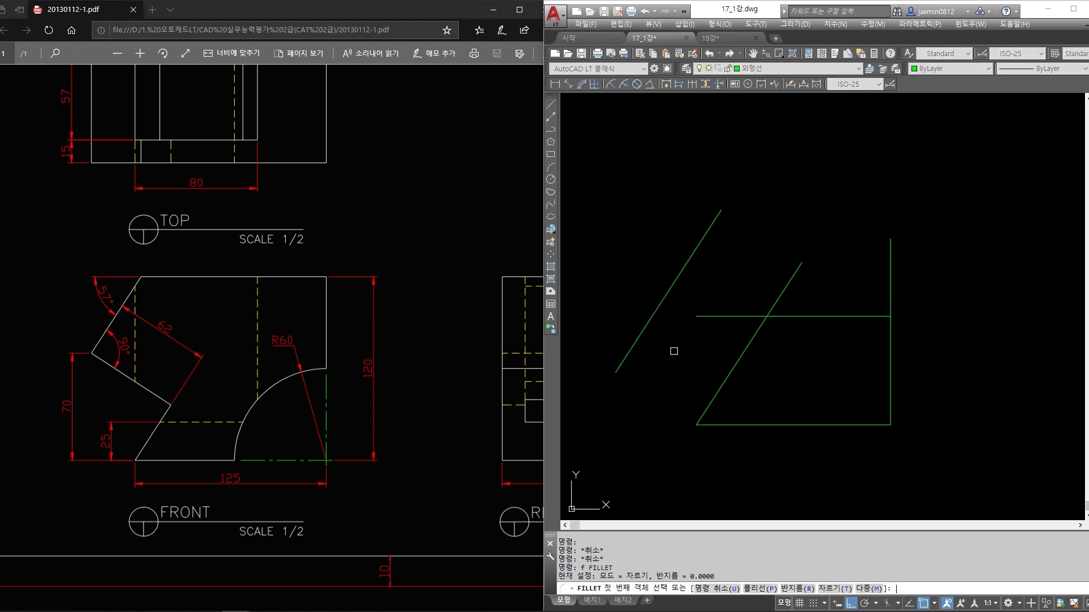
text(r)
key(Return)
text(0)
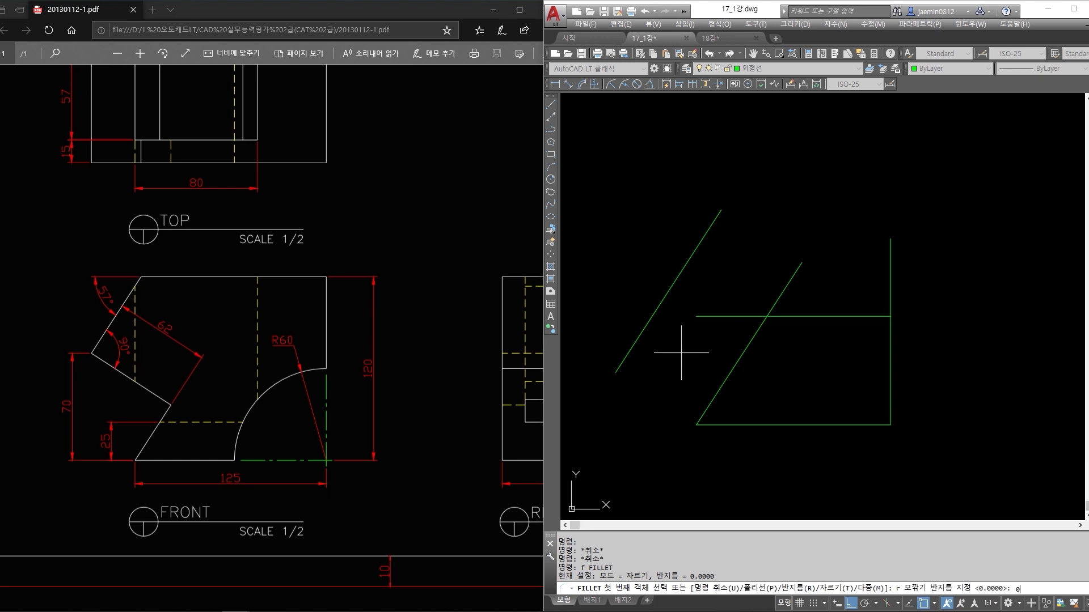
key(Return)
click(721, 317)
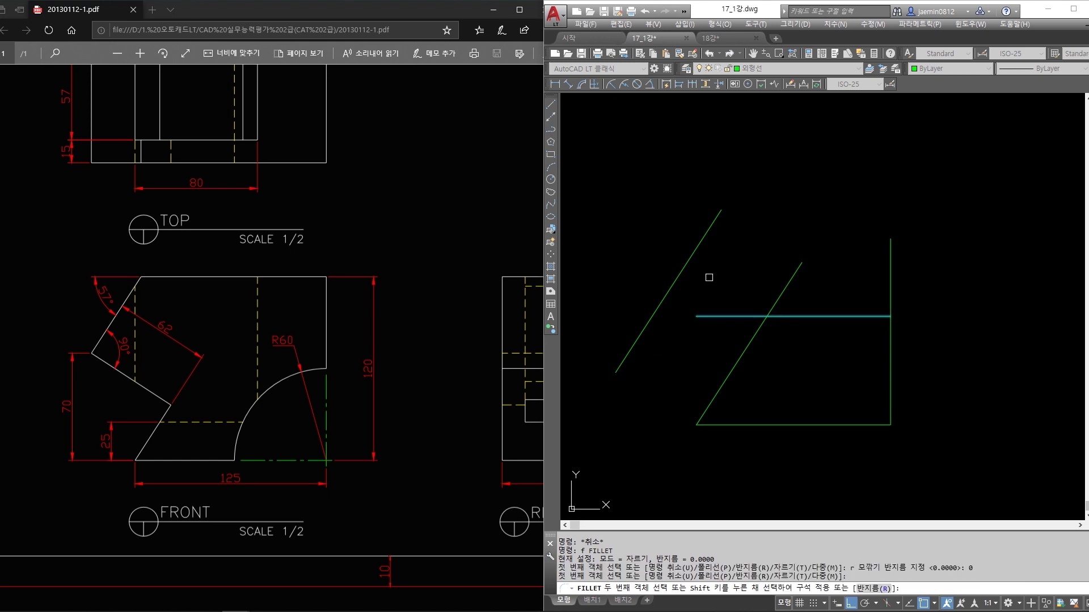
click(699, 244)
key(Escape)
Add a vertical linear dimension from the new outer corner to the left end of the base line.
text(aa)
key(Return)
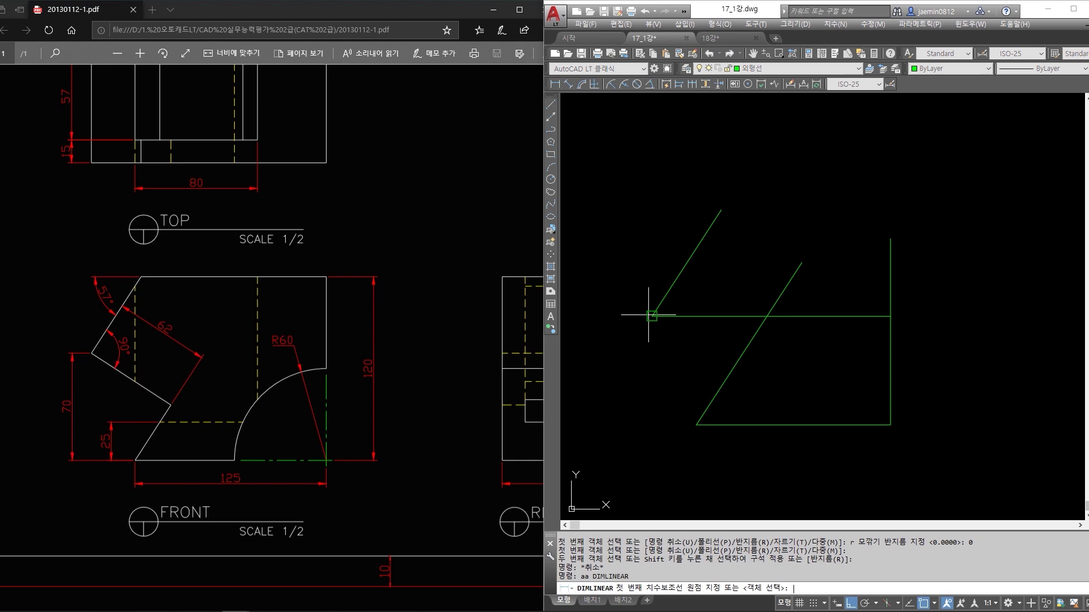
click(652, 316)
click(696, 425)
click(629, 391)
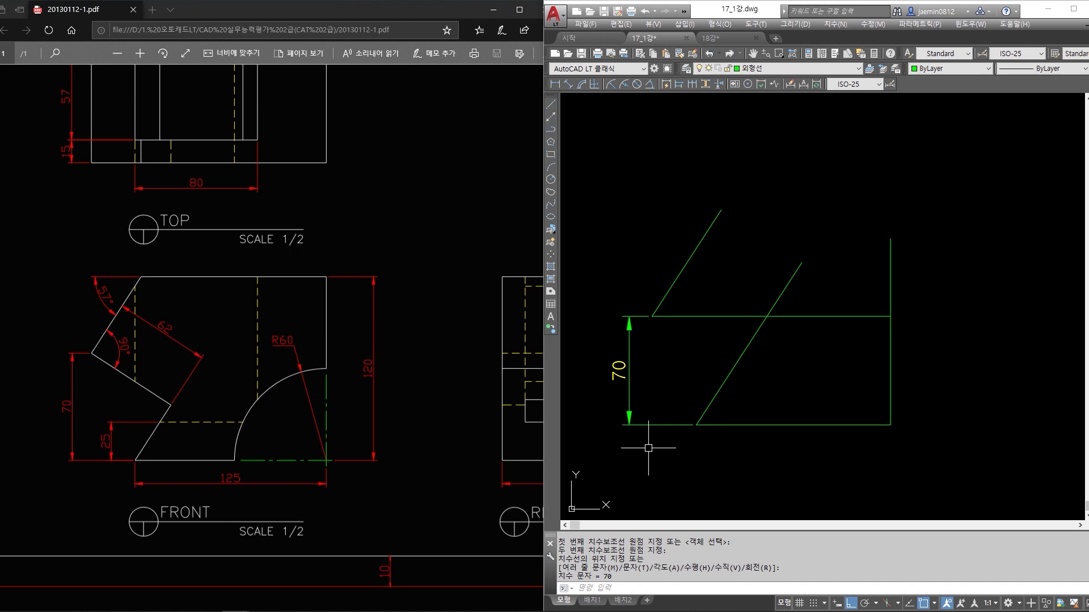
Erase the horizontal construction line above the base and the vertical linear dimension.
key(Escape)
text(e)
click(725, 295)
click(701, 335)
key(space)
click(675, 360)
click(623, 391)
key(space)
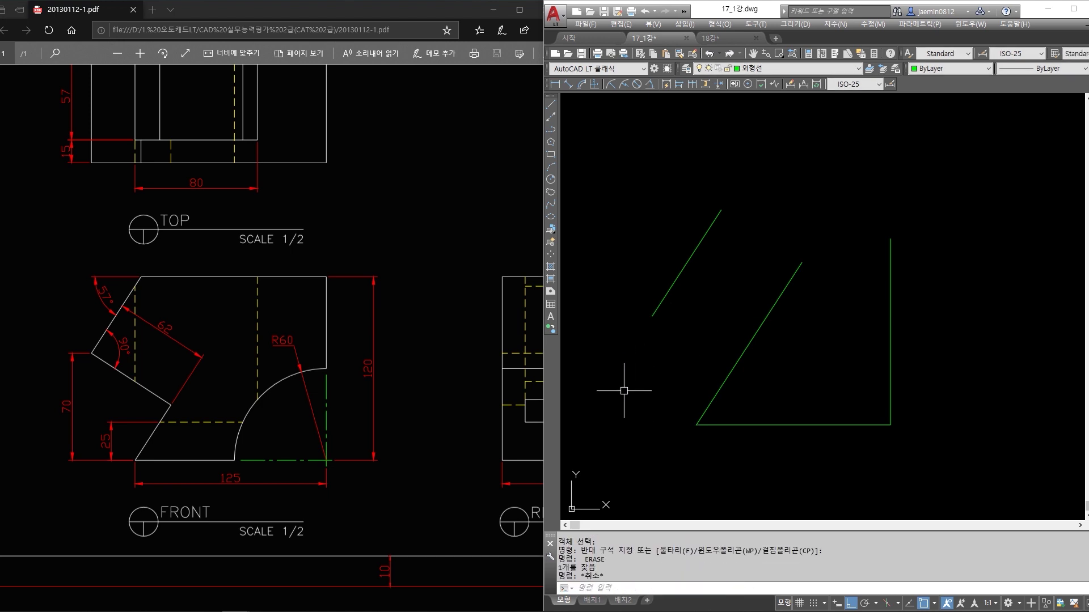
Rotate a copy of the outer slanted line by -90° about its lower endpoint.
text(rot)
key(Return)
click(687, 258)
key(space)
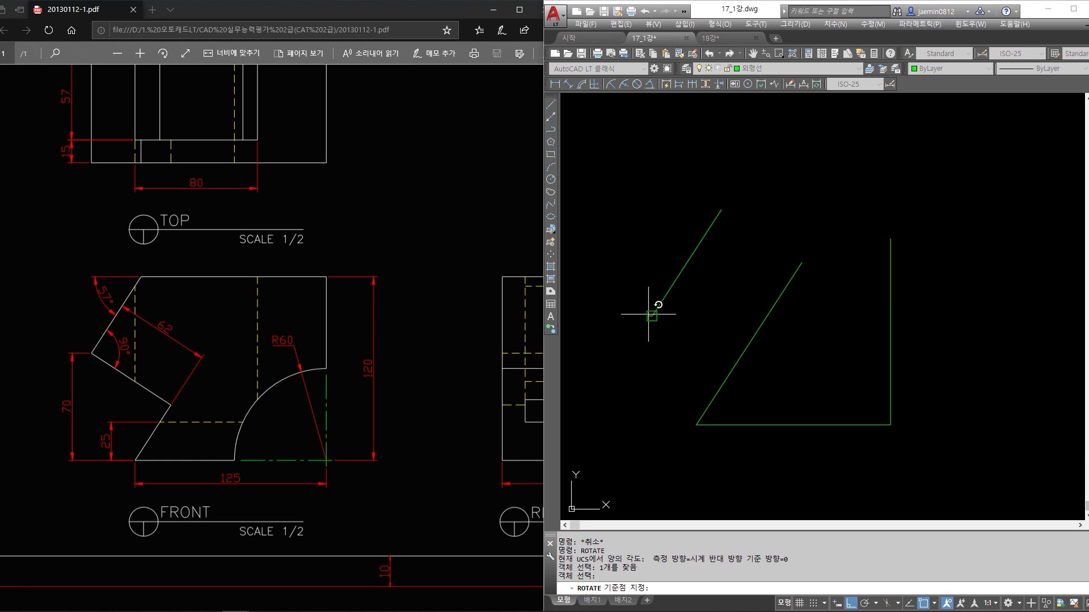
click(652, 316)
text(c)
key(Return)
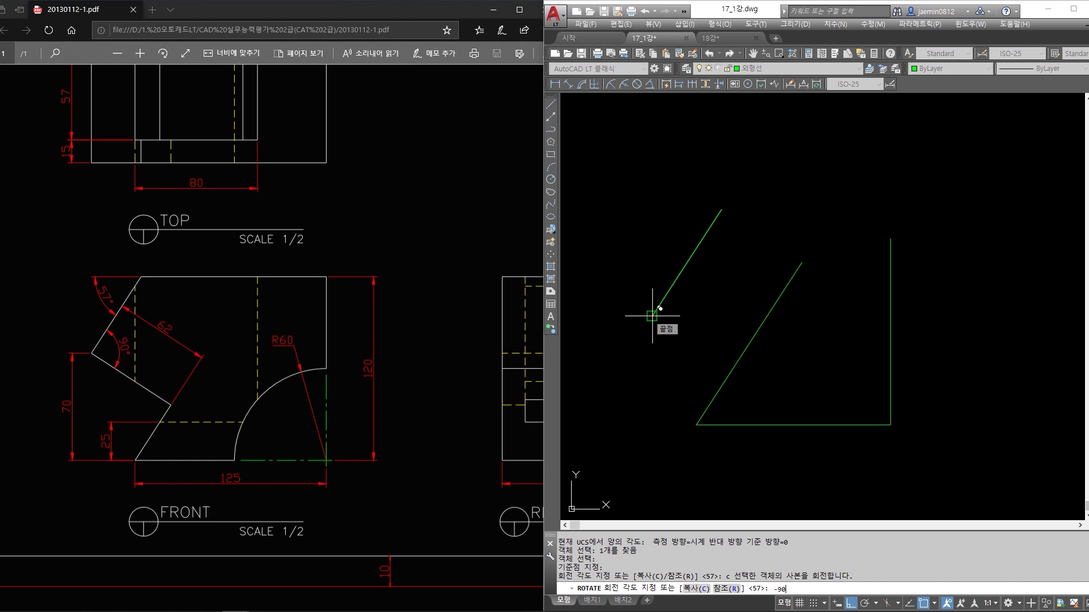
text(-90)
key(Return)
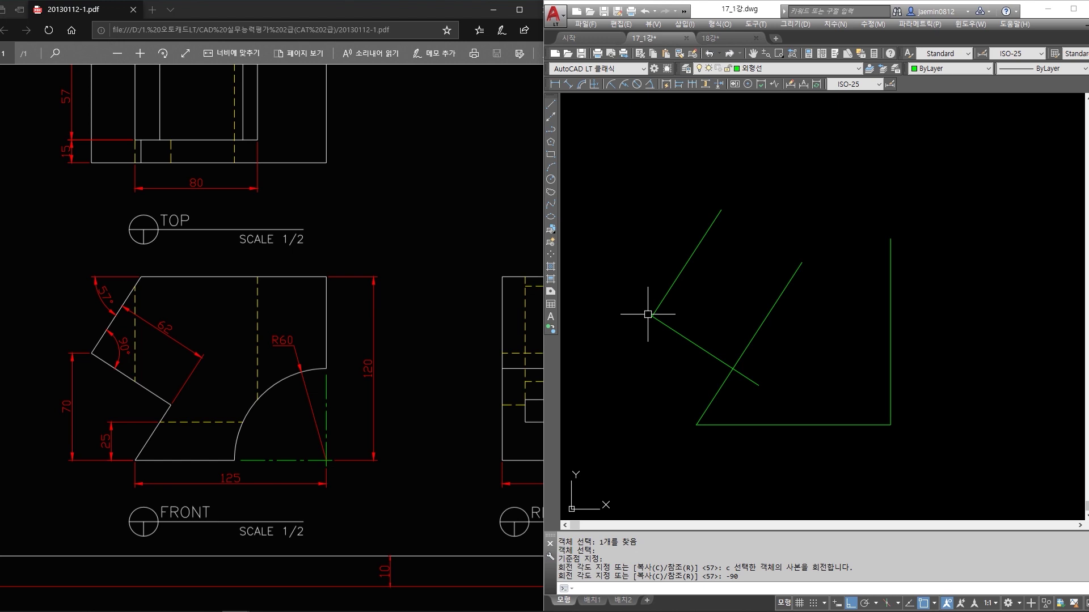
key(Escape)
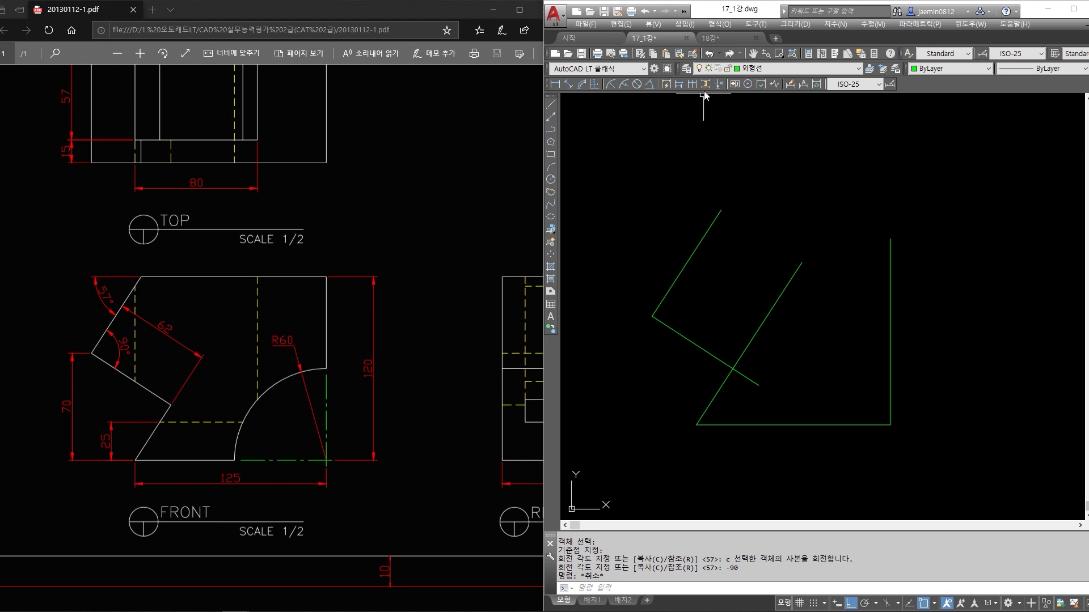
Add an angular dimension between the outer slanted line and its rotated copy, and erase it again.
click(647, 85)
click(669, 291)
click(662, 322)
click(699, 310)
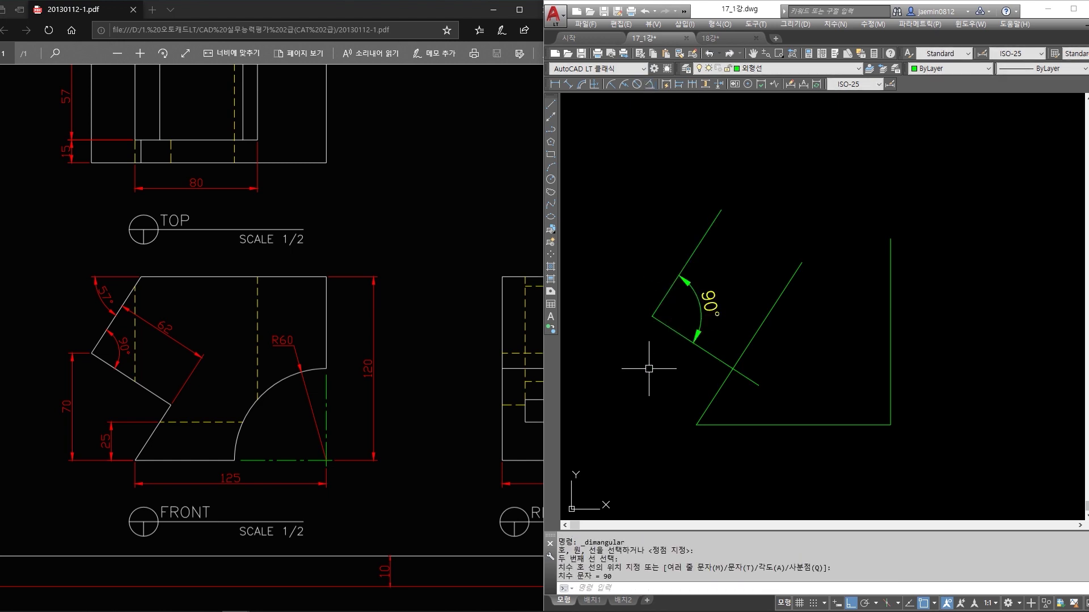
key(Escape)
text(e)
click(707, 307)
key(space)
key(Escape)
Trim the rotated copy and the inner slanted line where they overrun their intersection.
text(tr)
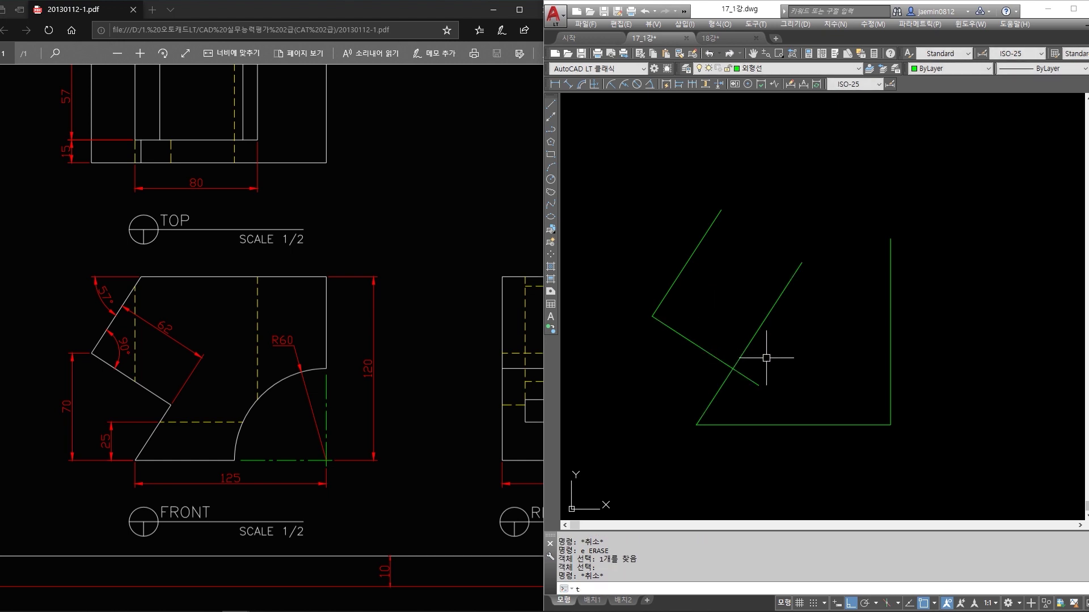
click(766, 357)
click(721, 391)
key(space)
click(750, 340)
click(755, 384)
key(Escape)
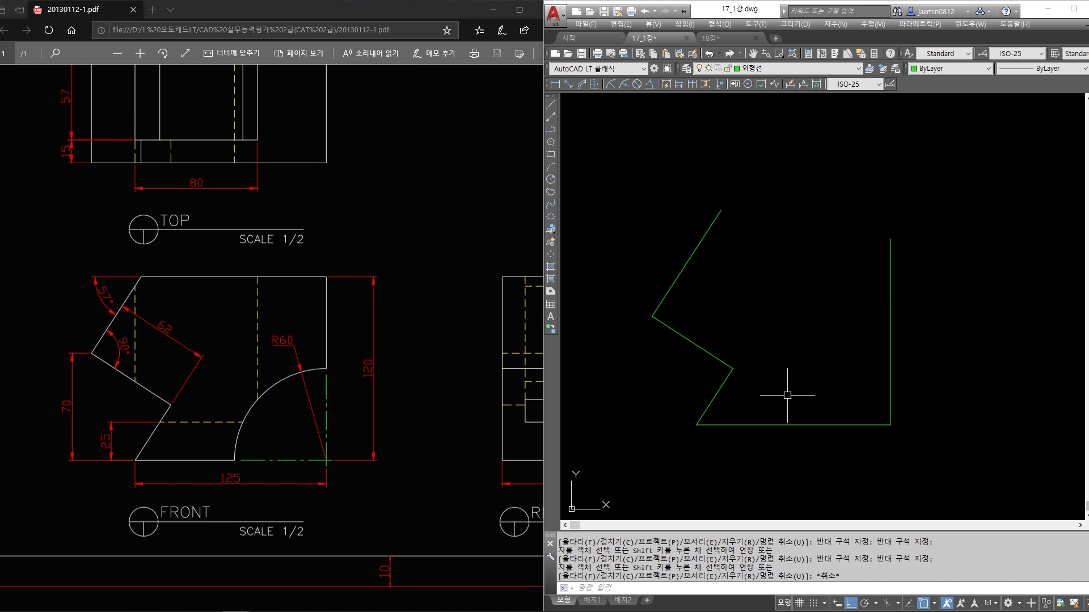
Undo the trim and the rotated copy, and erase the restored vertical linear dimension.
text(u u u u u)
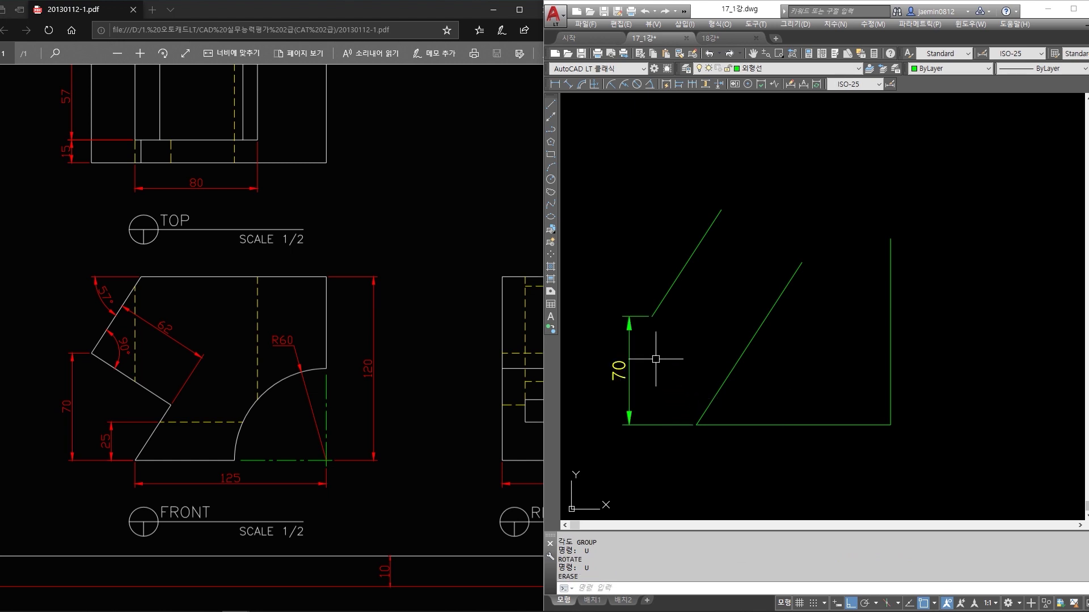
click(660, 303)
key(Escape)
text(e)
click(657, 347)
click(616, 392)
key(space)
key(Escape)
Draw a line from the outer slanted line's lower endpoint perpendicular to the inner slanted line.
text(l)
key(space)
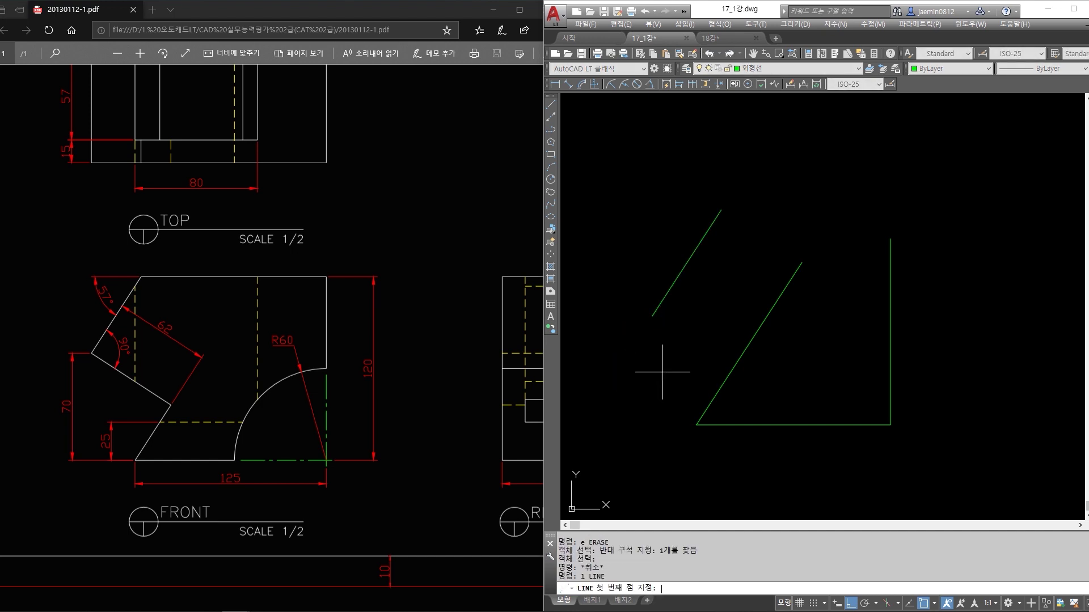
click(653, 316)
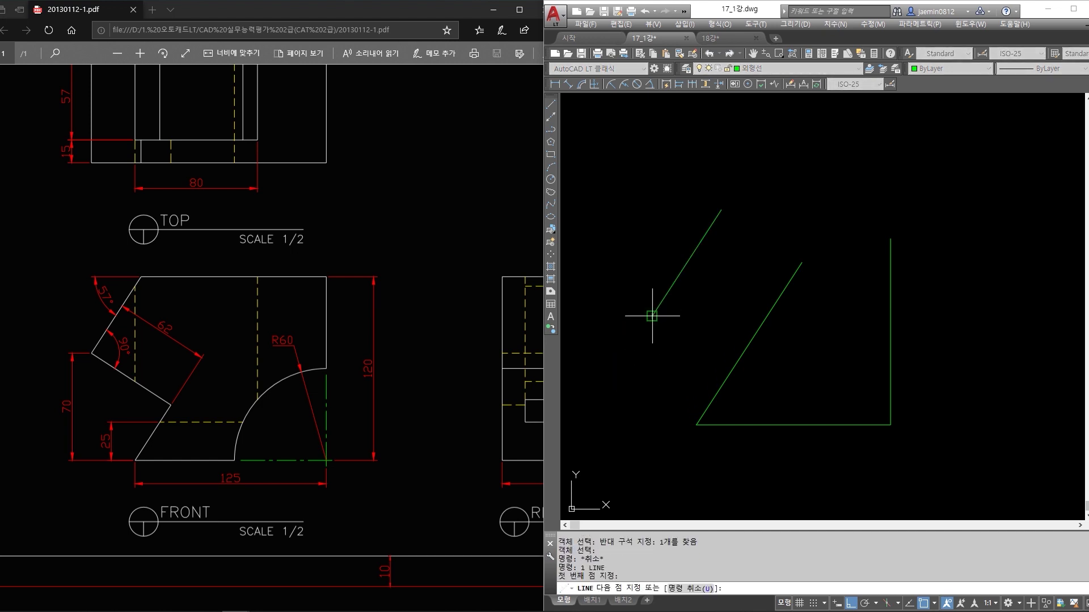
click(732, 370)
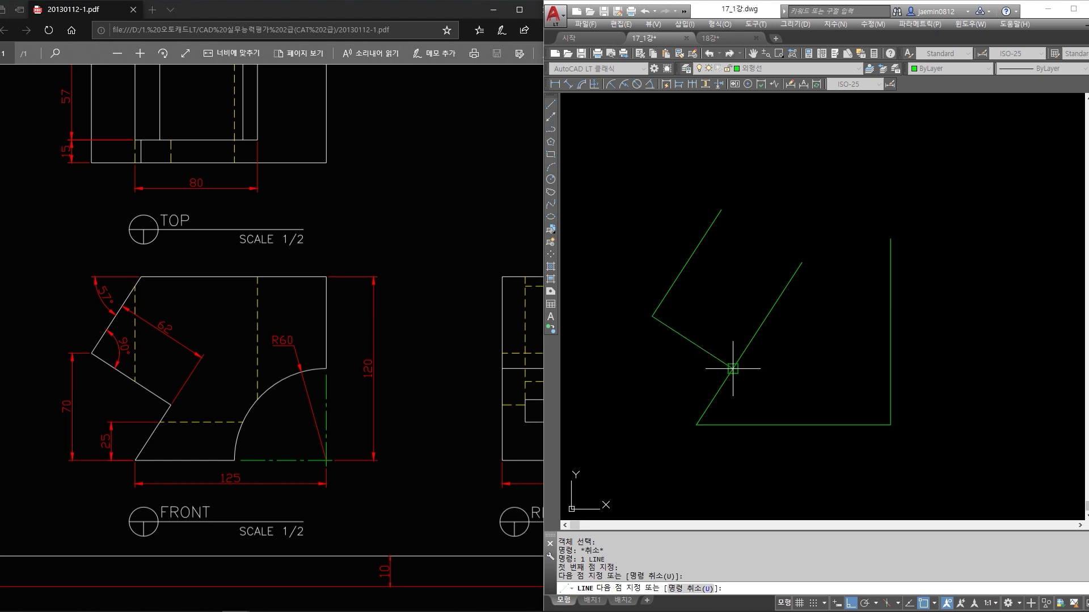
key(Escape)
Trim the inner slanted line above its intersection with the perpendicular line.
text(tr)
key(space)
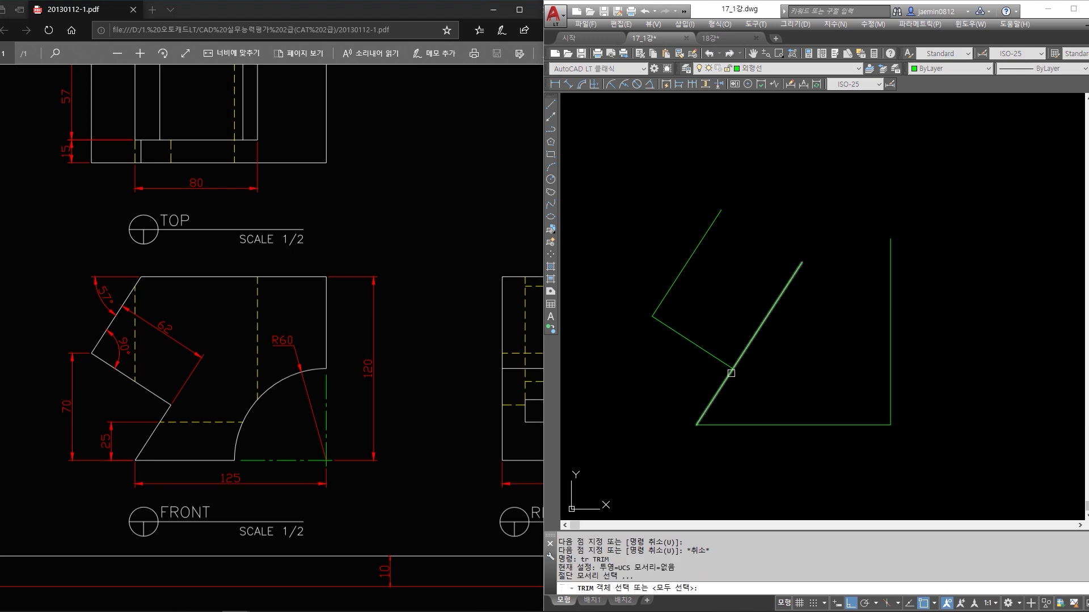
click(727, 363)
key(space)
click(735, 363)
click(729, 367)
key(Escape)
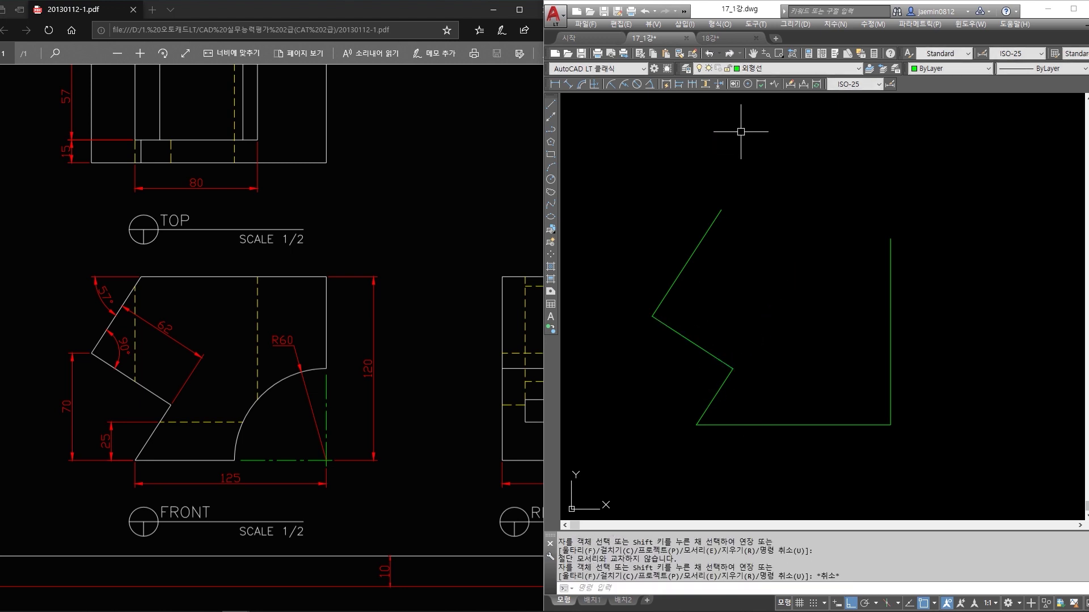
Add an angular dimension between the outer slanted line and the perpendicular line, and erase it again.
click(648, 88)
click(671, 286)
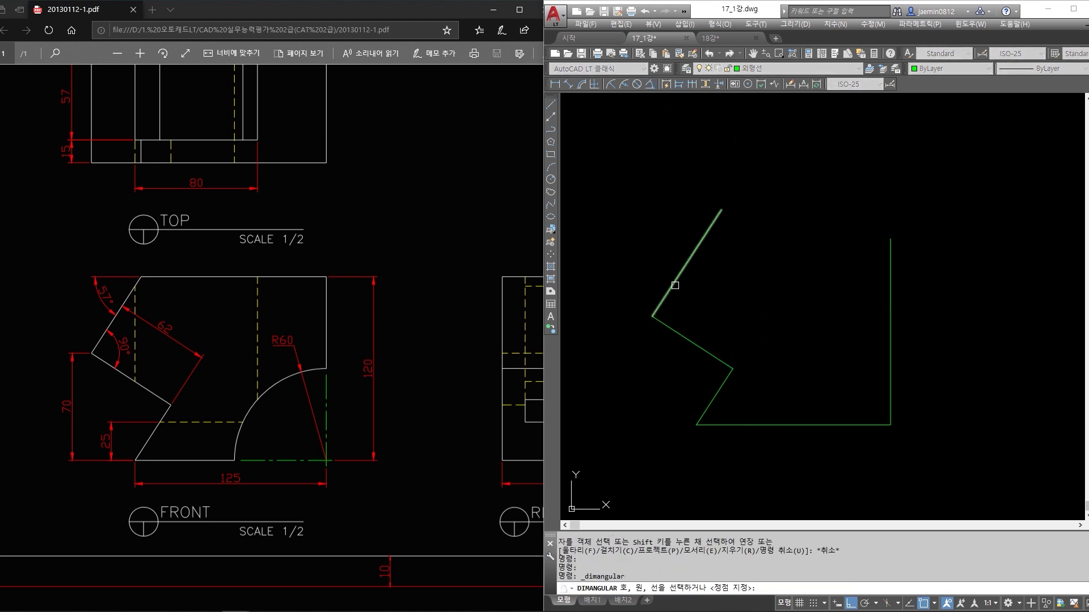
click(681, 337)
click(715, 312)
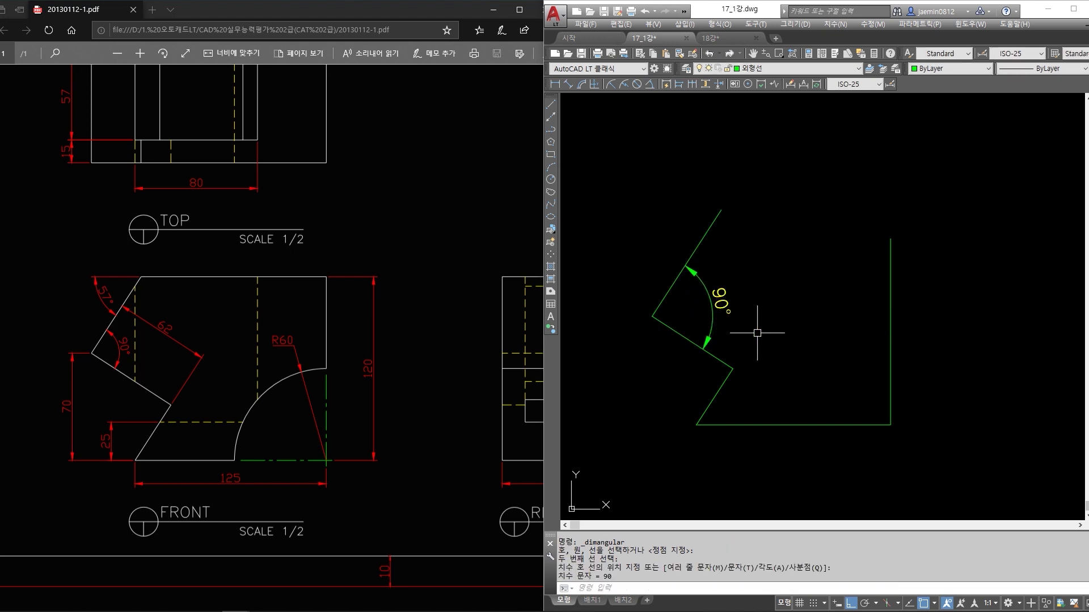
text(e)
key(space)
click(765, 304)
click(718, 316)
key(space)
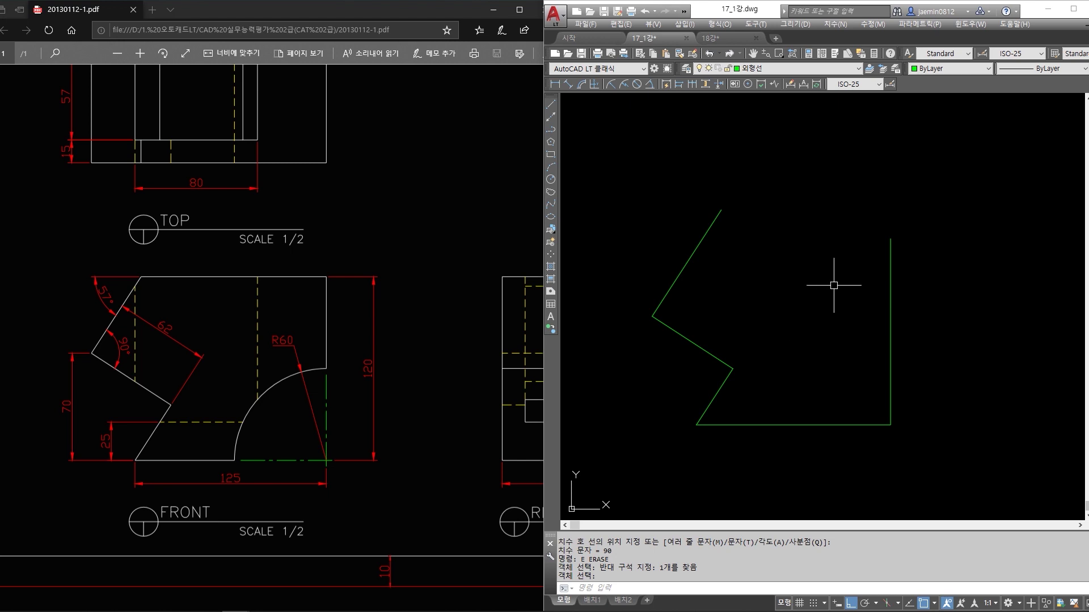
Draw a horizontal line from the vertical edge's upper endpoint past the outer slanted line.
key(Escape)
text(l)
key(Return)
click(890, 238)
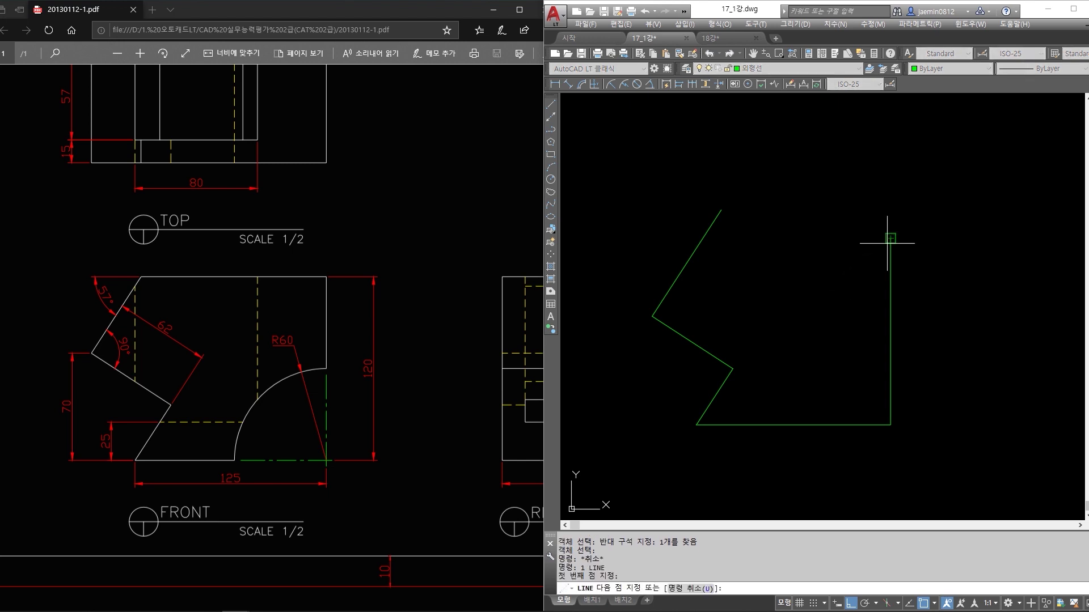
click(636, 239)
key(Escape)
key(Escape)
Trim the new horizontal line and the outer slanted line where they overrun their intersection.
text(tr)
key(Return)
click(748, 196)
click(666, 255)
key(Return)
drag(711, 226, 703, 242)
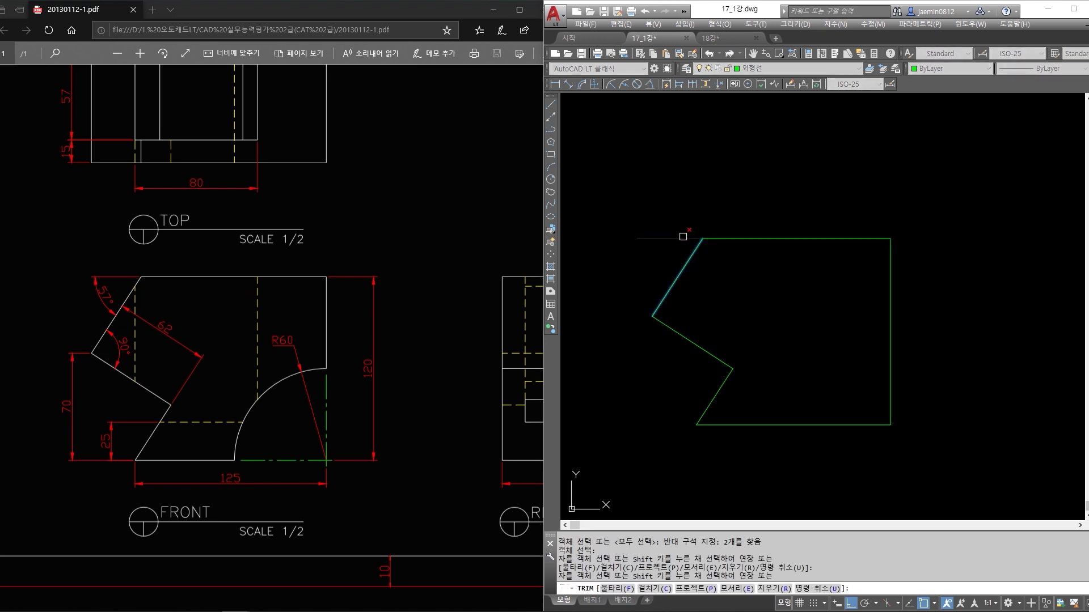
key(Escape)
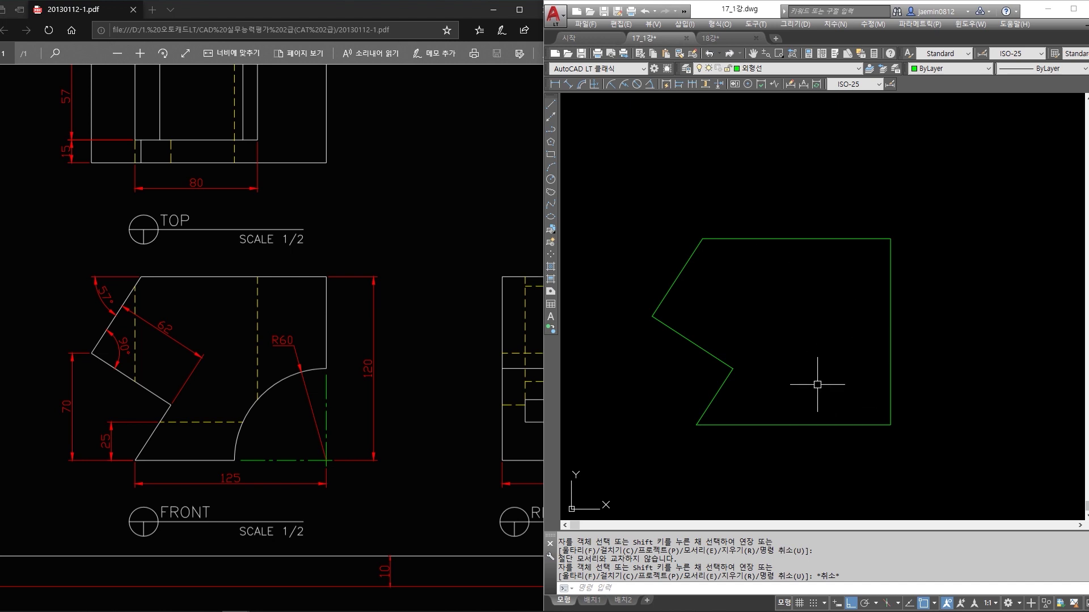
click(375, 428)
click(777, 387)
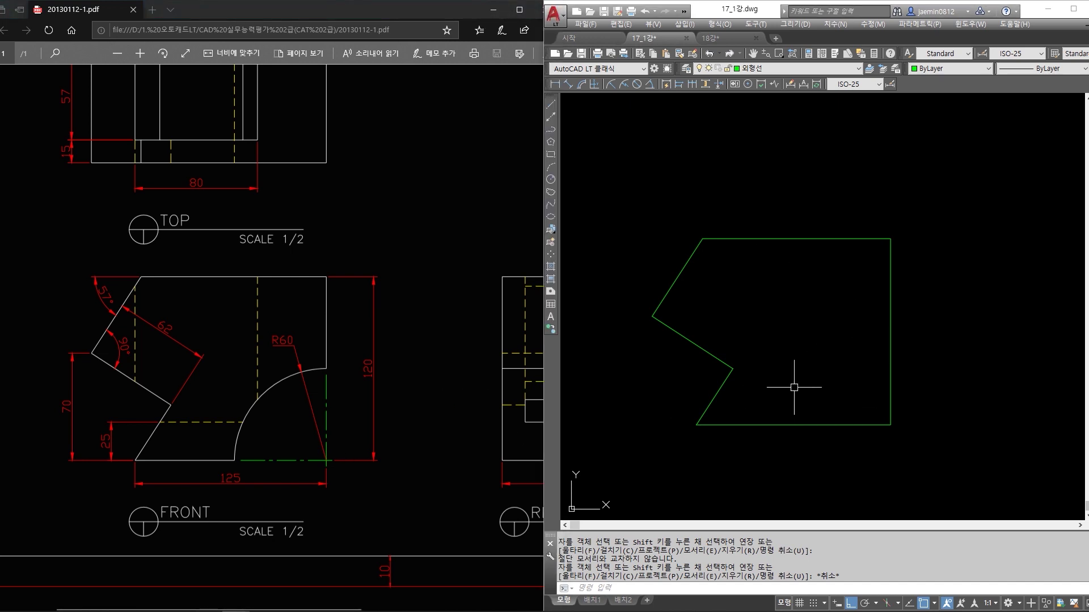
click(916, 372)
click(841, 381)
click(839, 418)
click(824, 454)
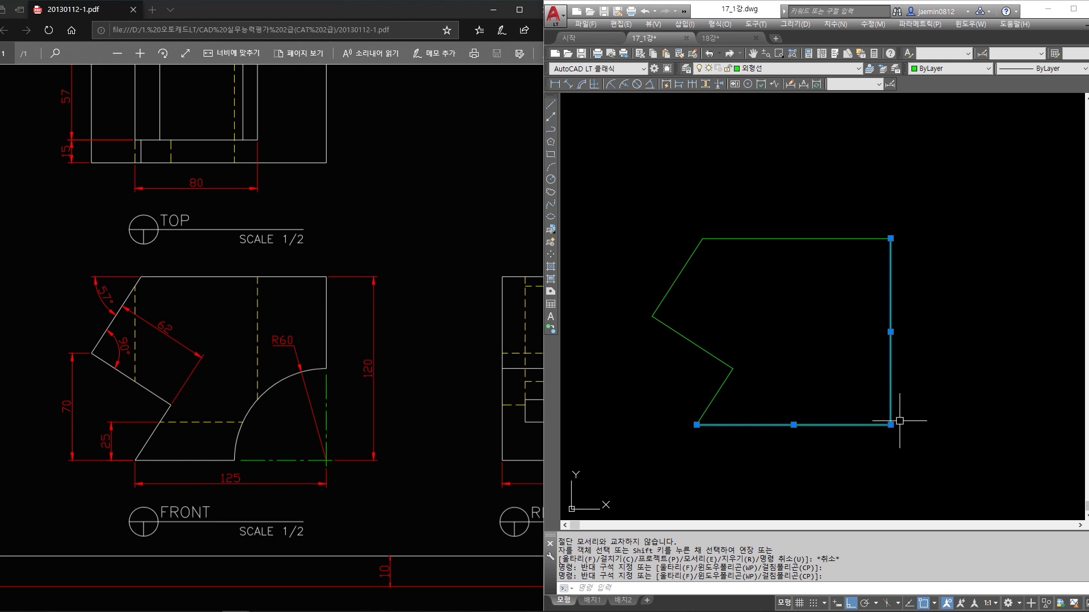
click(294, 377)
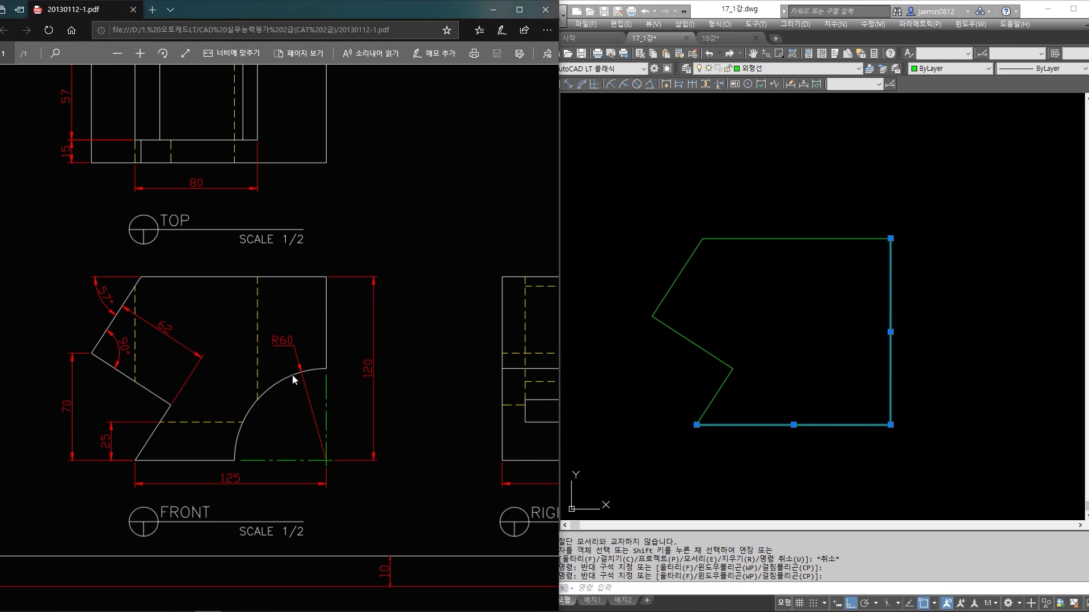
click(806, 375)
key(Escape)
Draw a circle of radius 60 centred on the corner where the base line meets the vertical edge.
text(c)
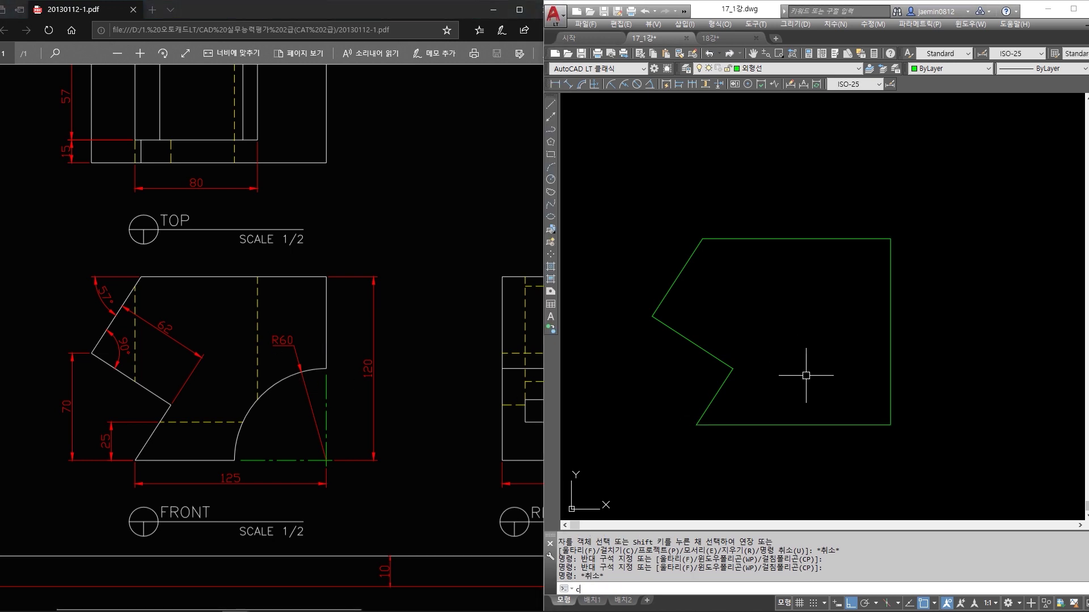
key(Return)
click(891, 425)
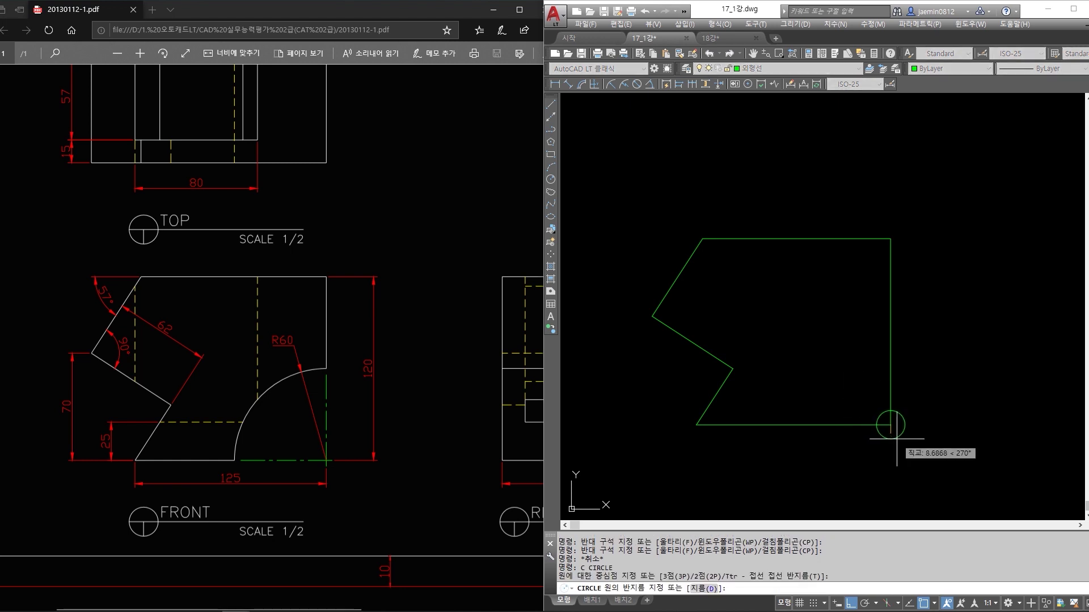
text(60)
key(Return)
Trim the circle to the quarter arc inside the outline, and cut away the base and vertical edge segments within it.
text(tr)
key(Return)
click(979, 438)
click(833, 328)
key(Return)
click(967, 381)
click(998, 334)
click(902, 405)
click(862, 448)
key(Escape)
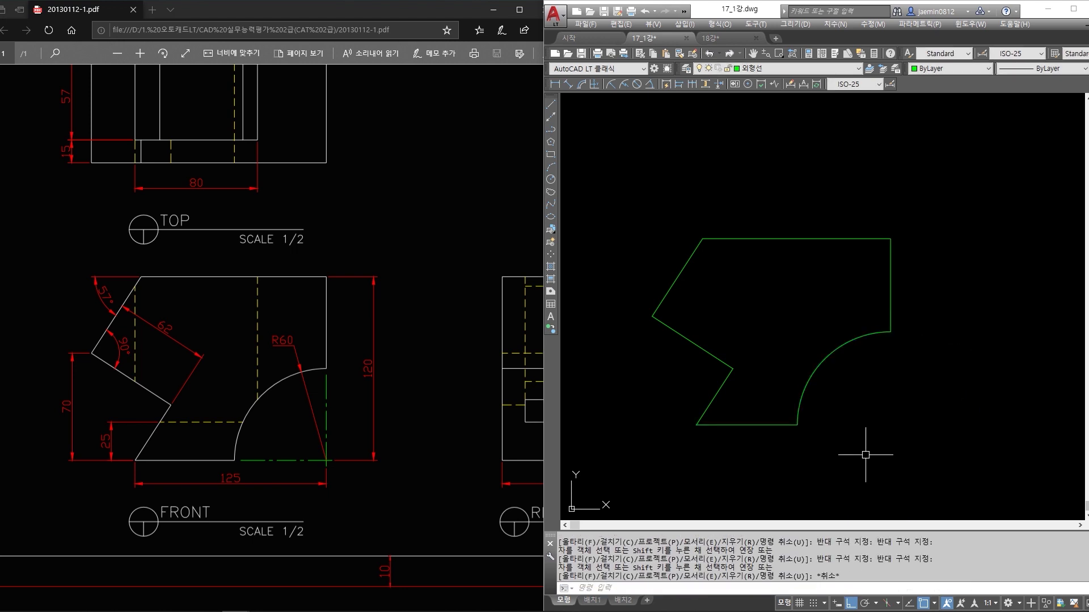
Draw one line from the arc's centre to its upper end and another from the centre to its lower end.
click(334, 391)
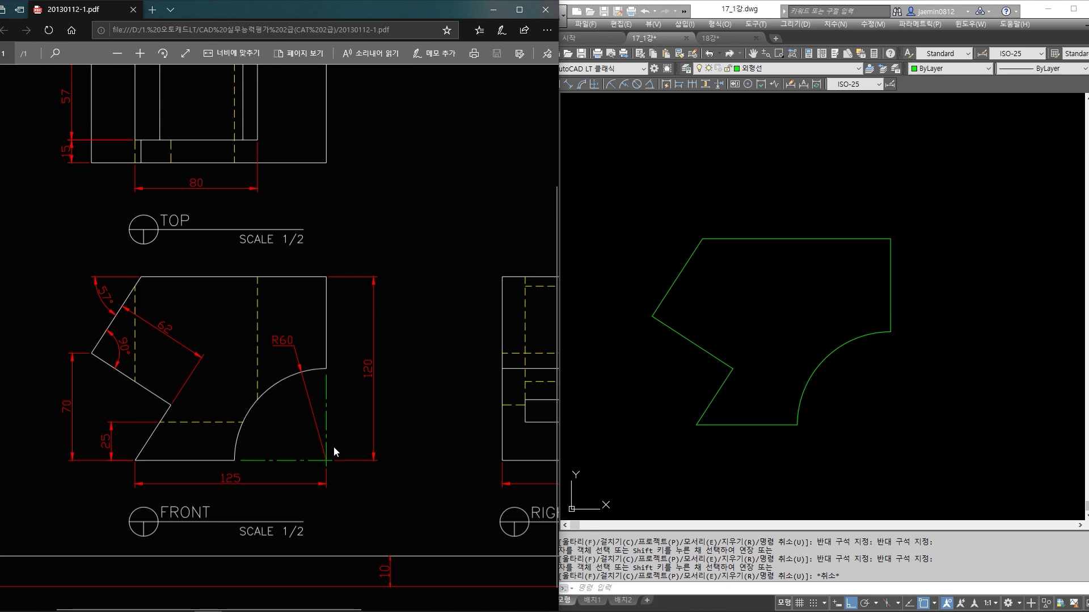
click(855, 379)
key(Escape)
text(l)
key(Return)
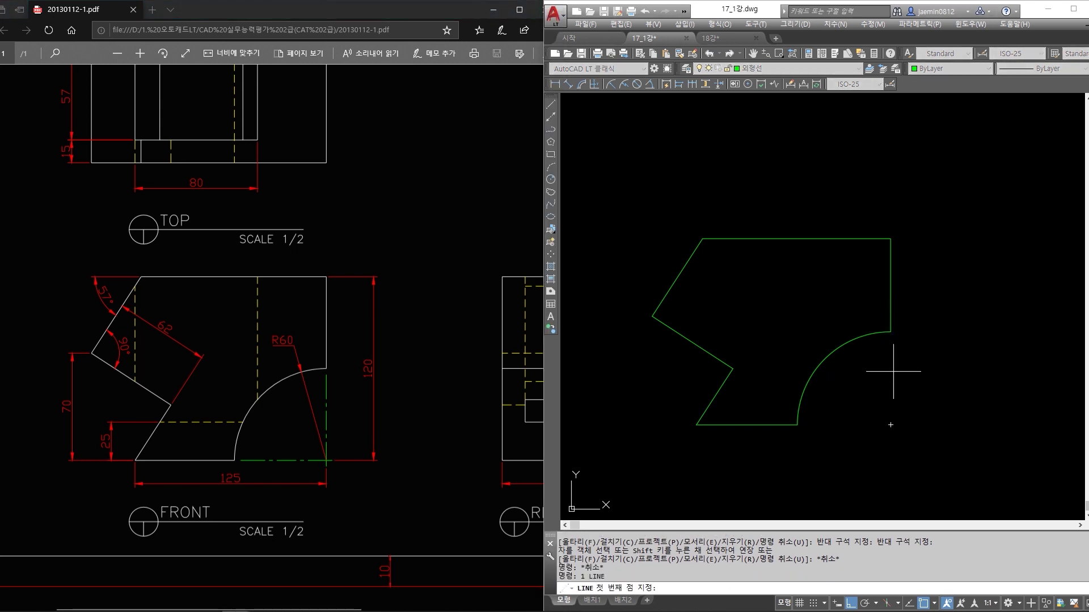
click(891, 425)
click(891, 332)
key(Escape)
key(Return)
click(891, 424)
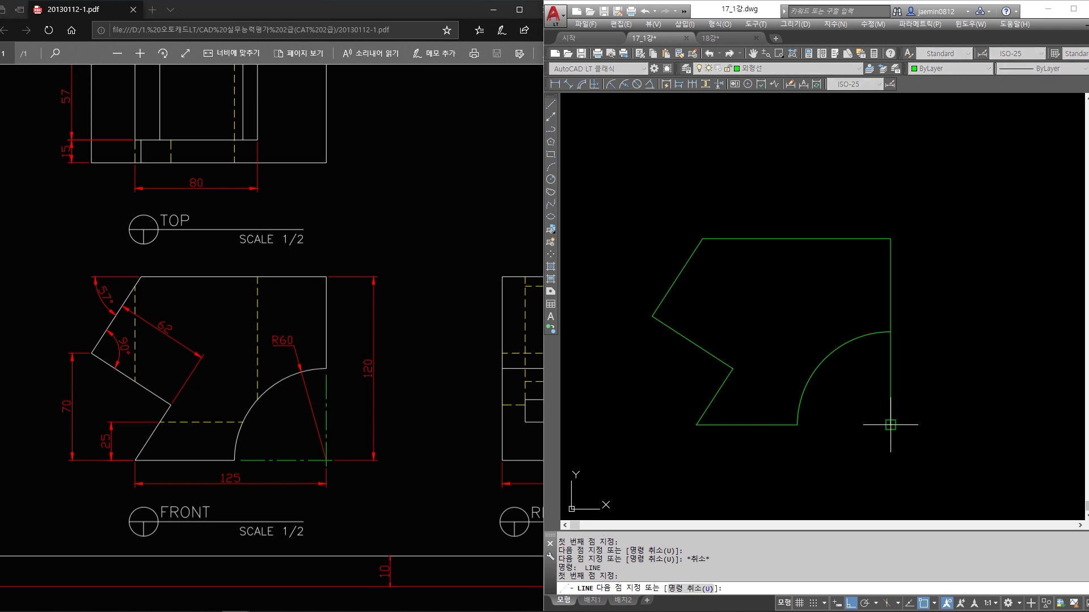
click(798, 425)
key(Escape)
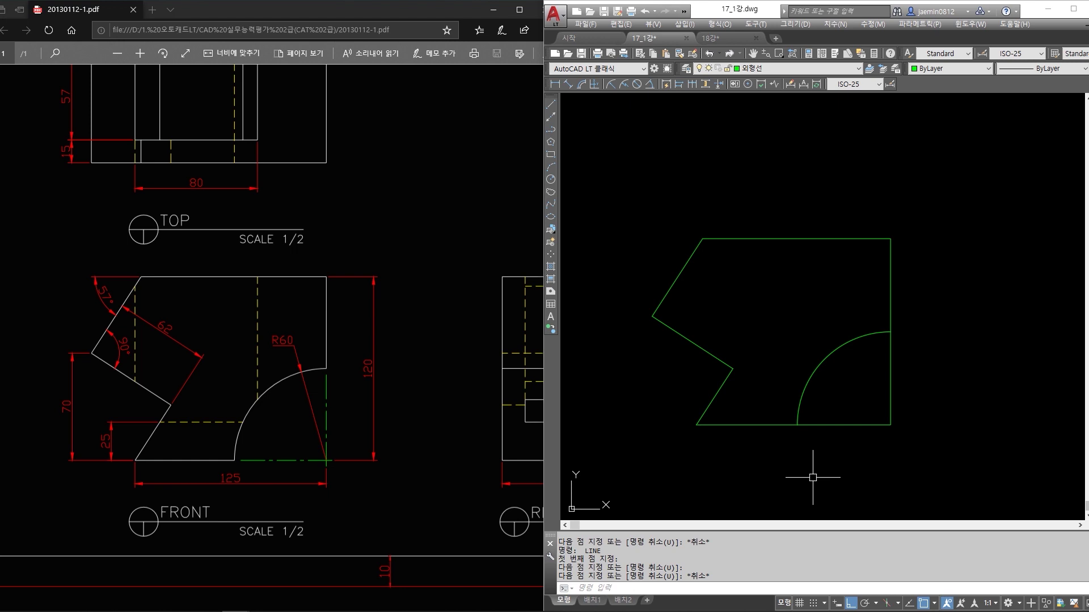
Shorten the vertical line between the arc's centre and its upper end by 4 at the upper end.
drag(917, 360, 856, 381)
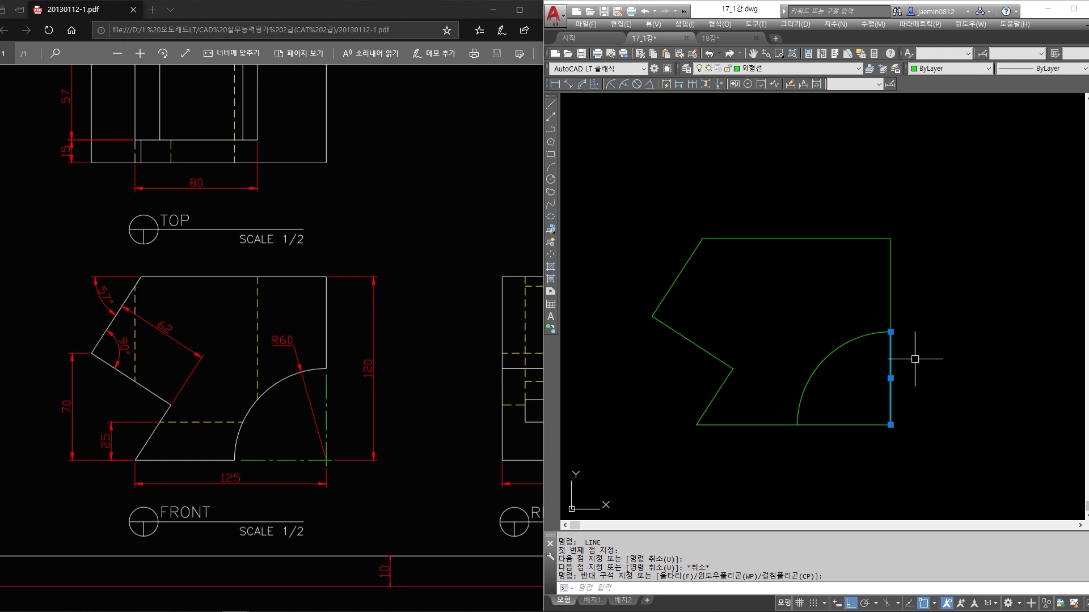
click(891, 331)
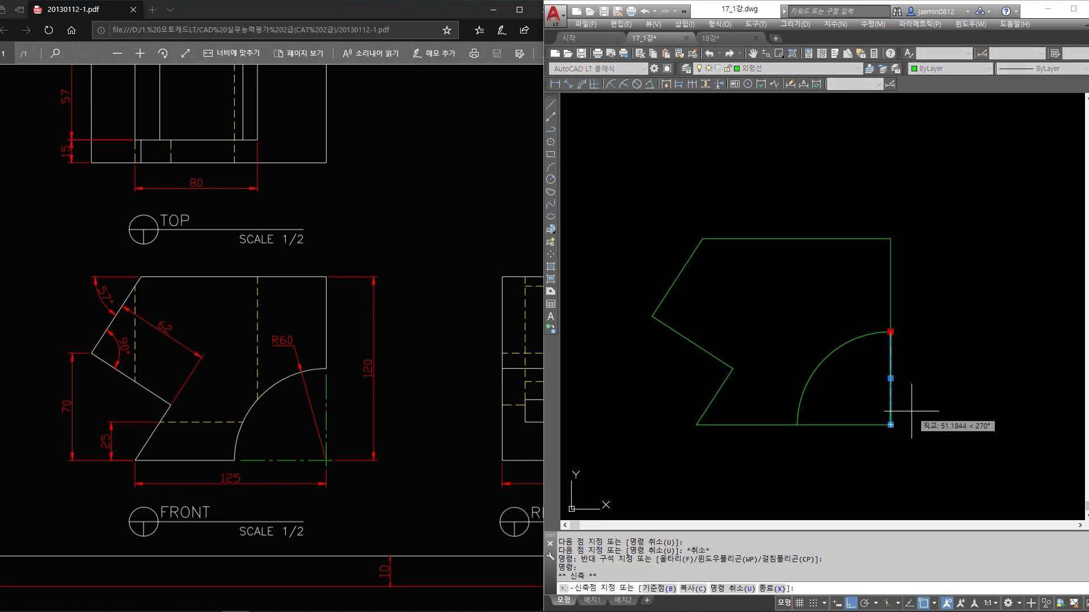
key(Escape)
Check the gap between the arc's upper end and the shortened vertical line with a linear dimension, without placing it.
scroll(884, 339, up, 5)
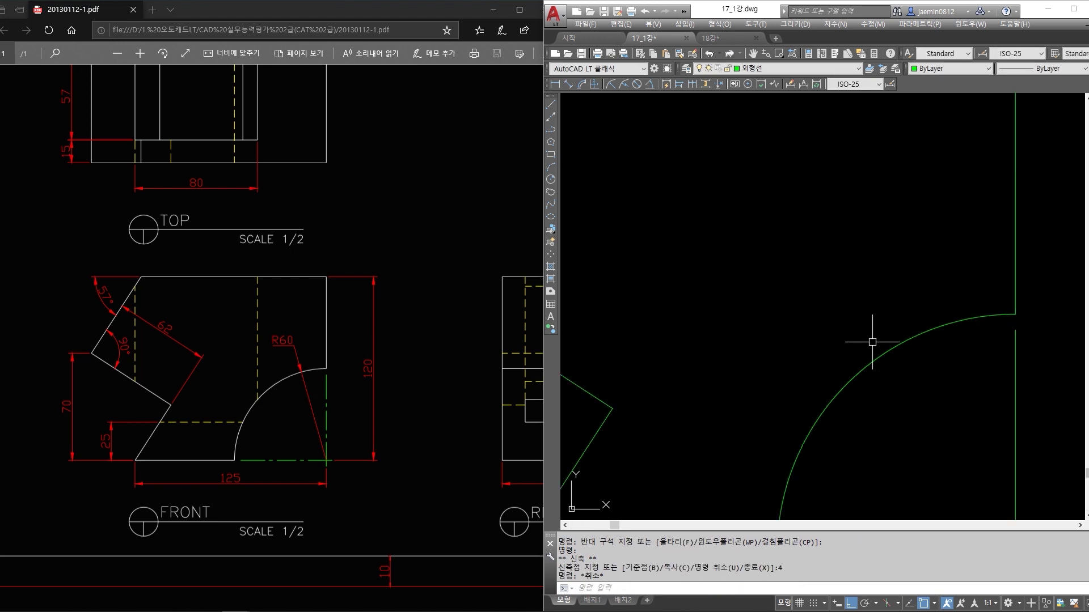
text(qaa)
key(Escape)
text(aa)
key(Return)
click(900, 314)
click(900, 331)
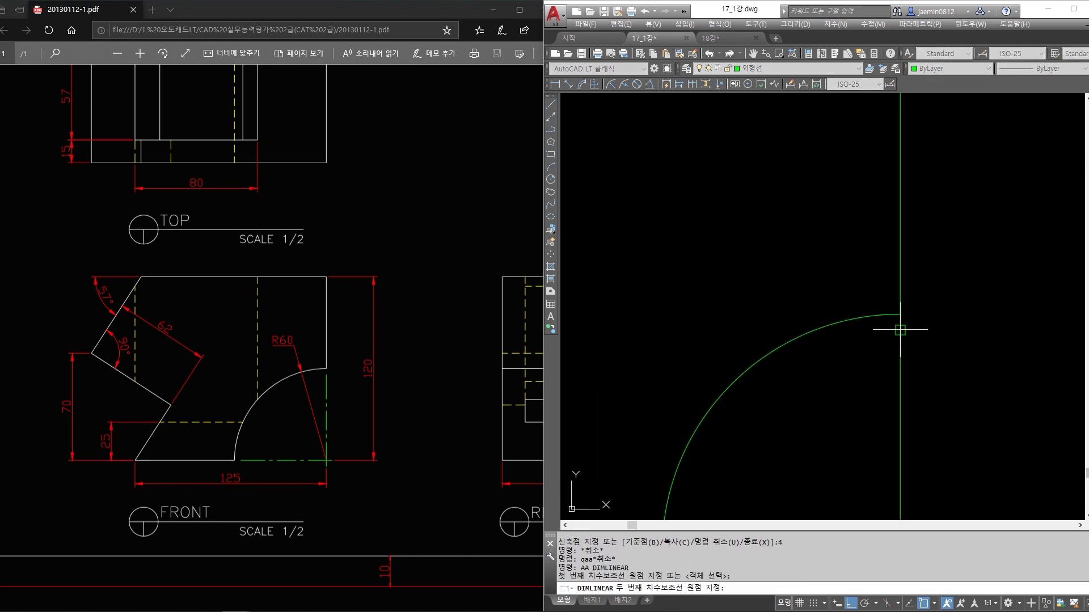
scroll(907, 318, down, 5)
key(Escape)
Override the ISO-25 dimension style so that the text is aligned with the dimension line.
text(d)
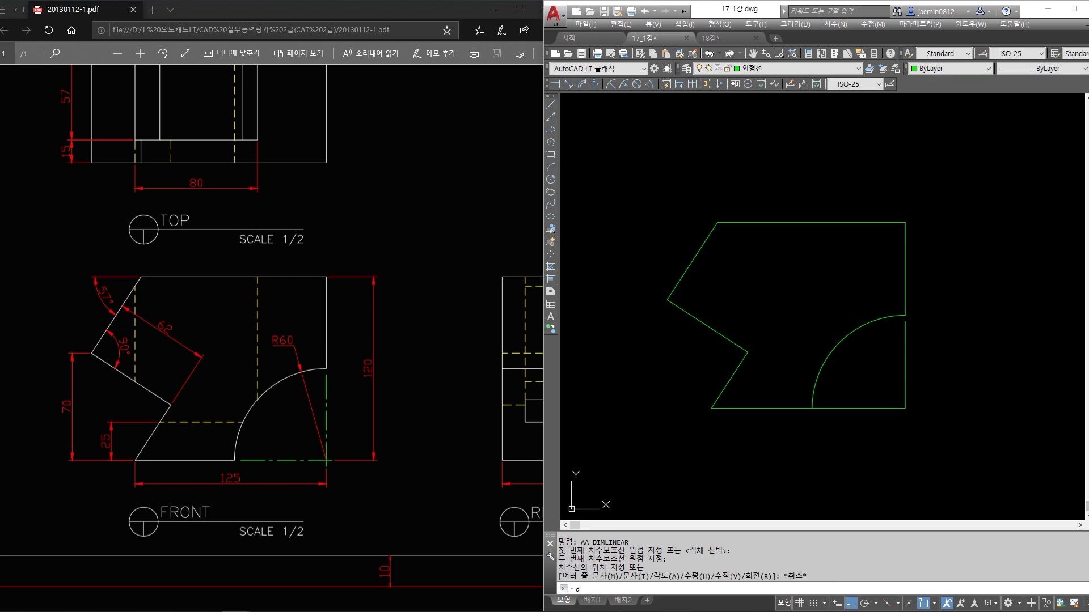
key(Return)
click(971, 305)
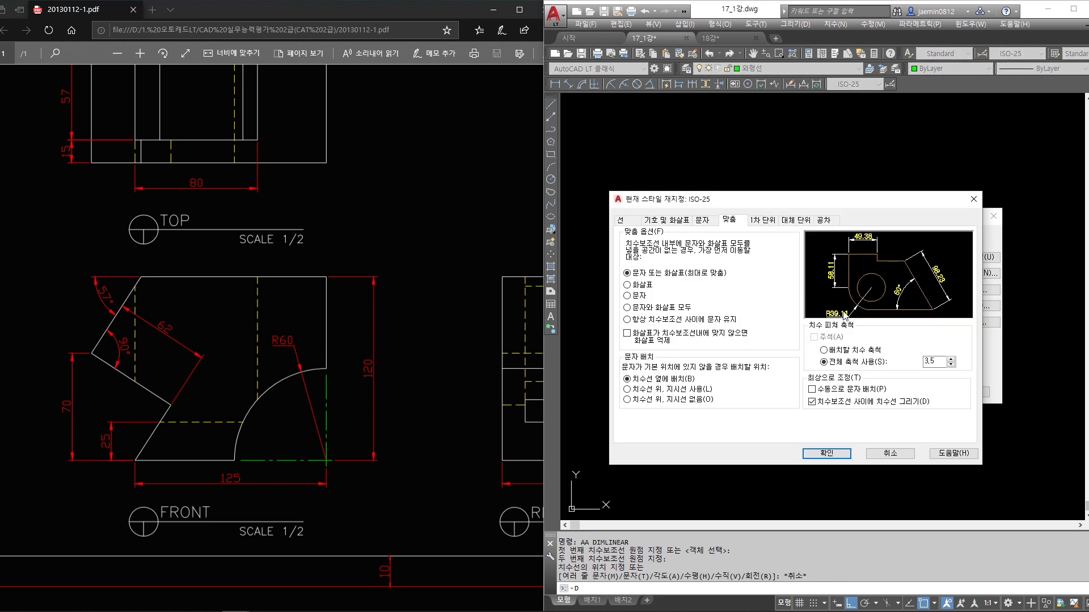
click(702, 220)
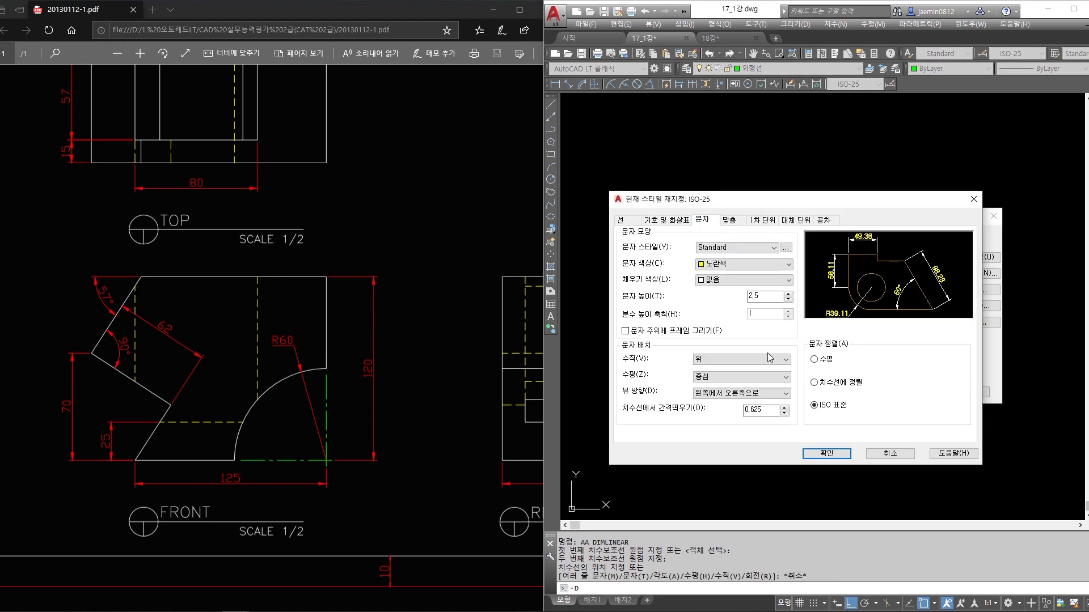
click(814, 382)
click(826, 453)
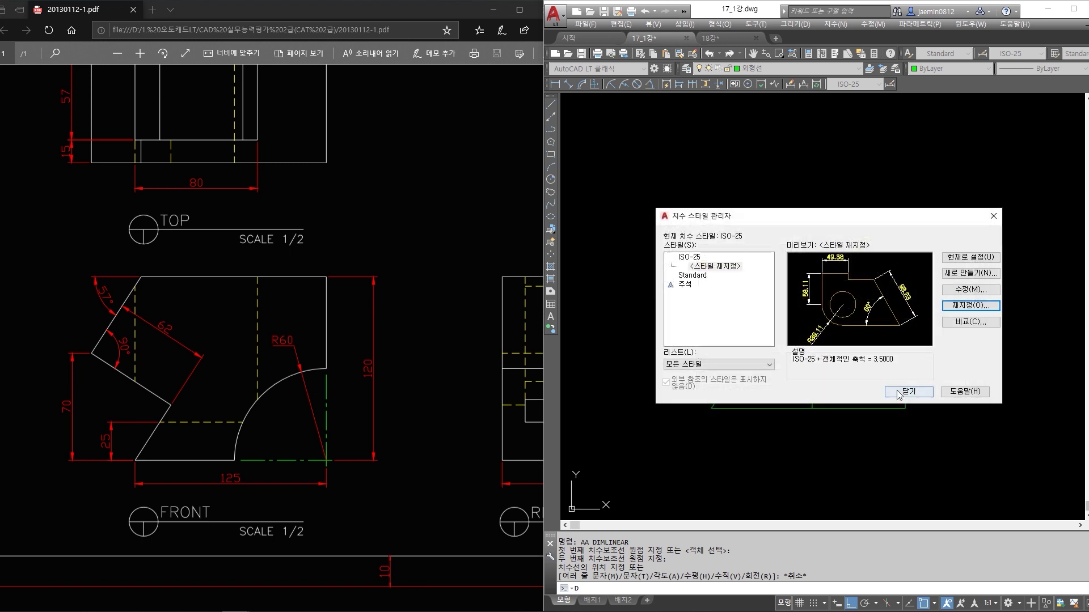
click(899, 396)
middle_drag(857, 457, 792, 457)
key(Escape)
text(e)
middle_drag(822, 381, 835, 347)
key(Escape)
key(Escape)
key(Escape)
scroll(796, 363, up, 2)
scroll(809, 372, down, 2)
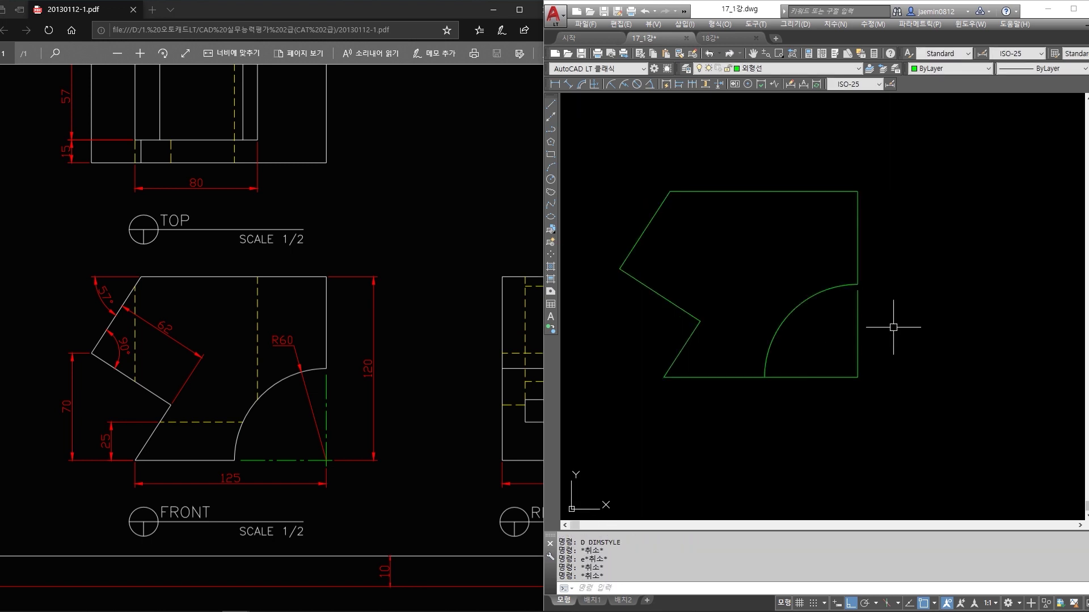
Extend the lower end of the vertical line below the arc by 4 past the arc's centre.
click(893, 328)
click(828, 341)
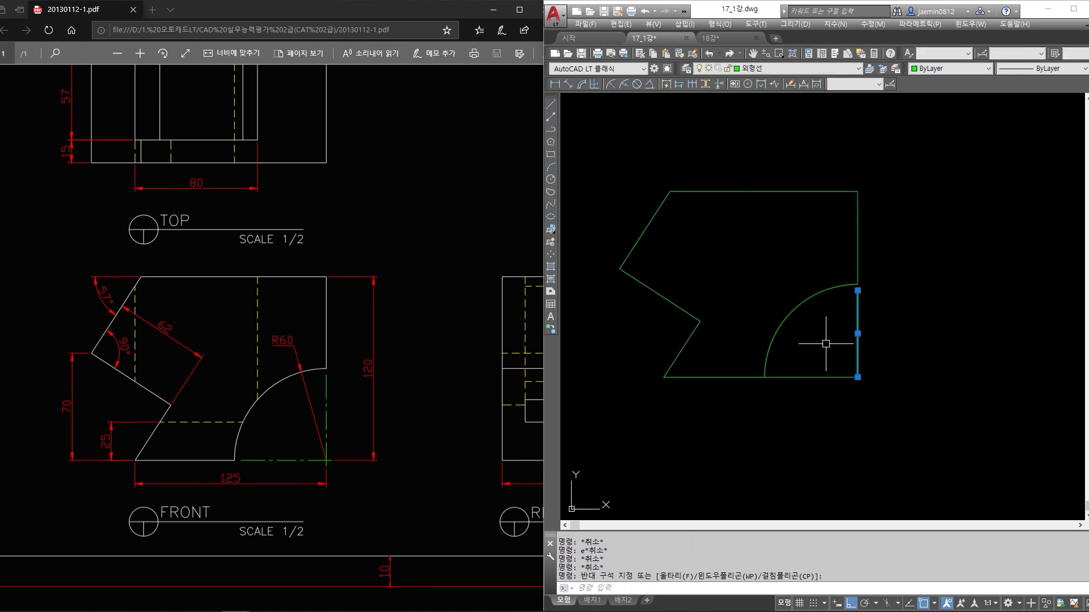
click(857, 377)
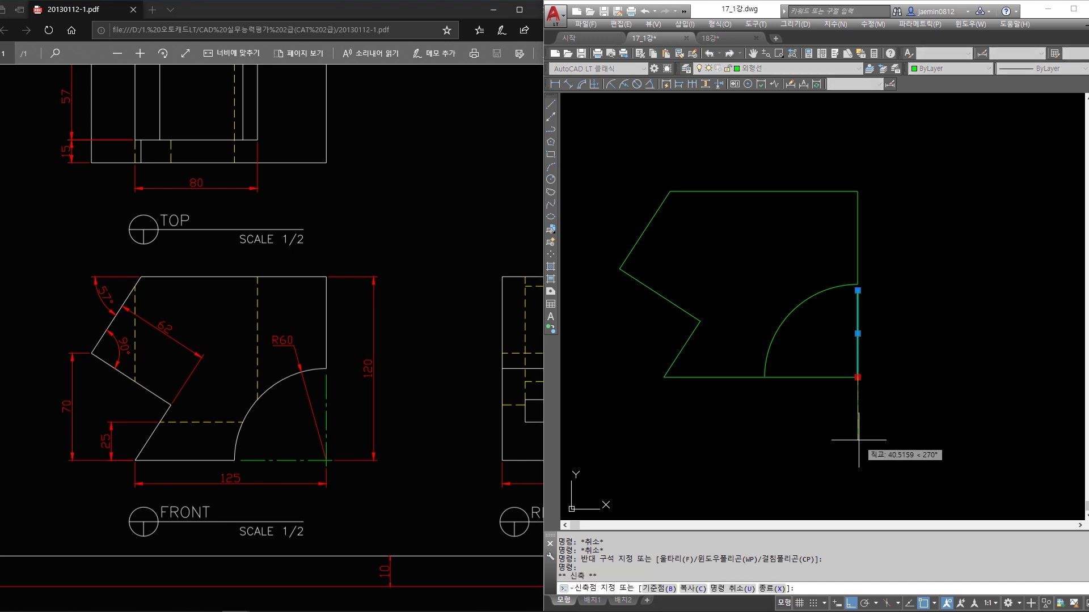
key(Return)
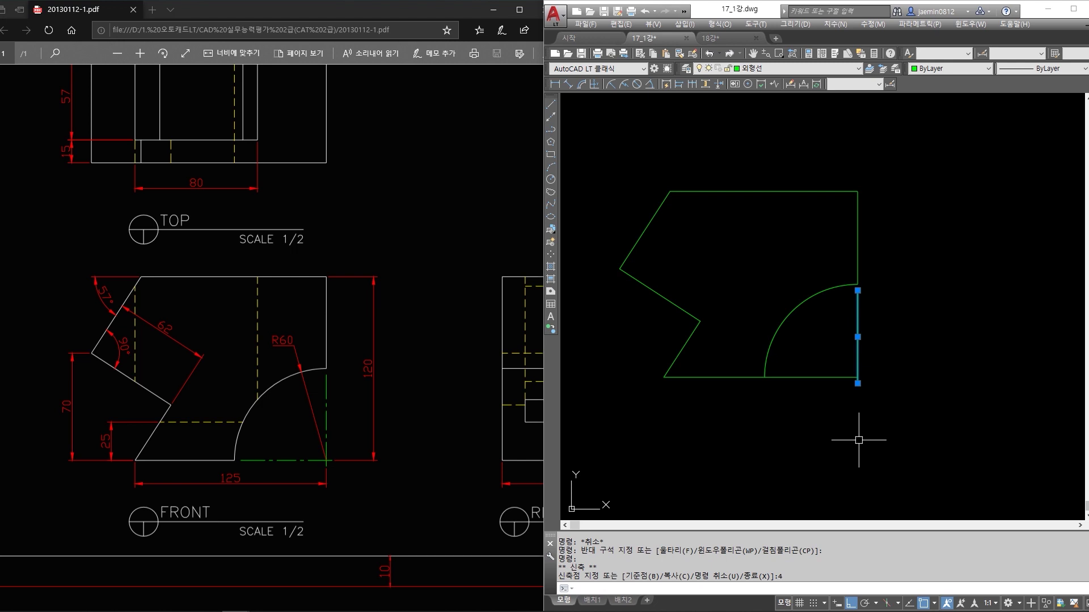
key(Escape)
Shorten the horizontal line between the arc's lower end and its centre by 4 at the arc end.
click(826, 340)
click(794, 397)
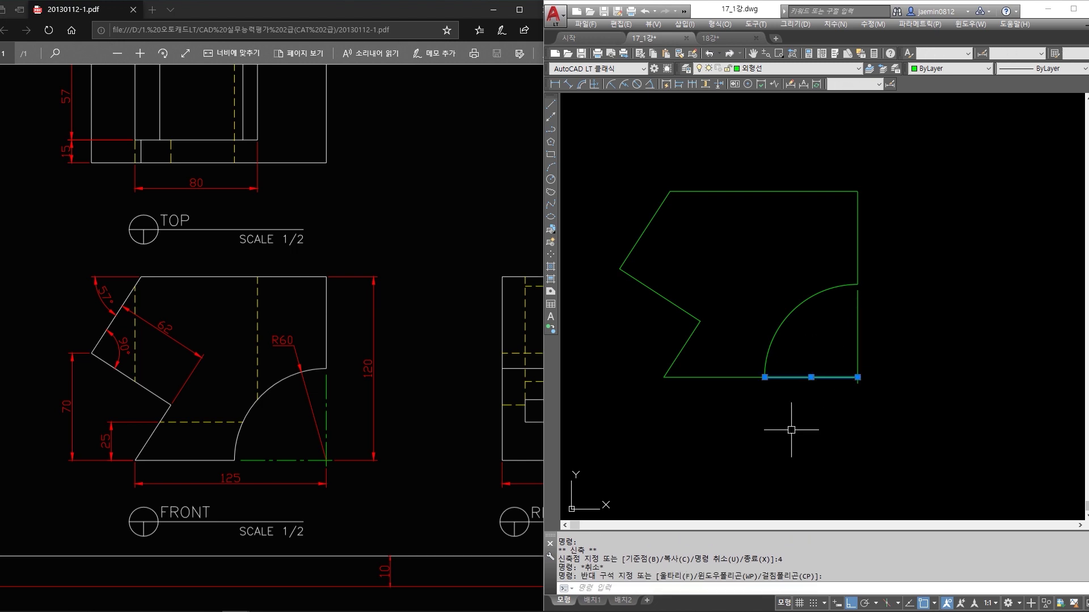
mouse_move(765, 377)
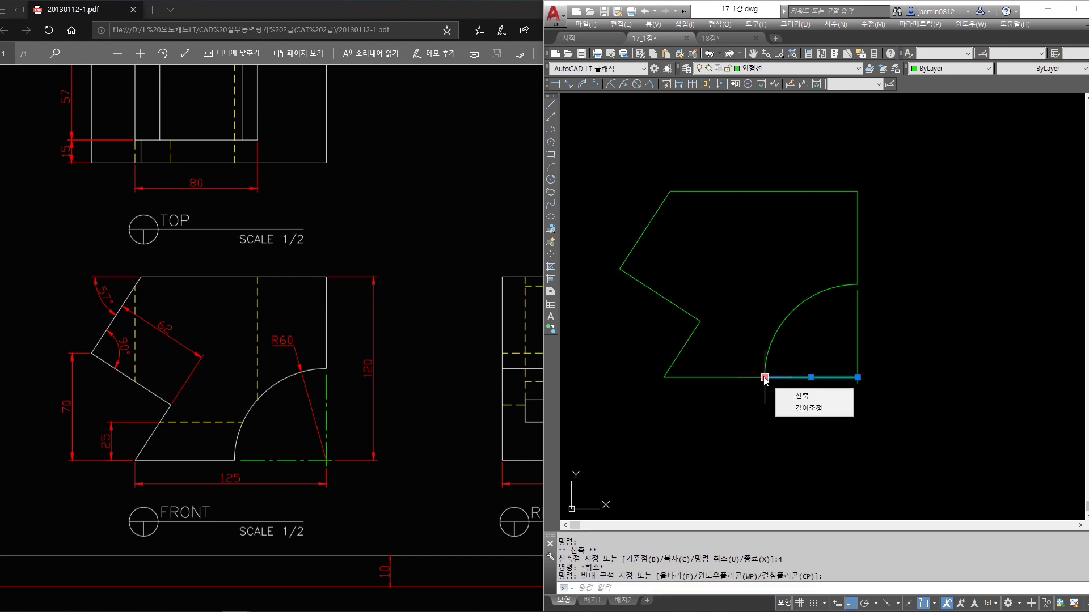
click(764, 377)
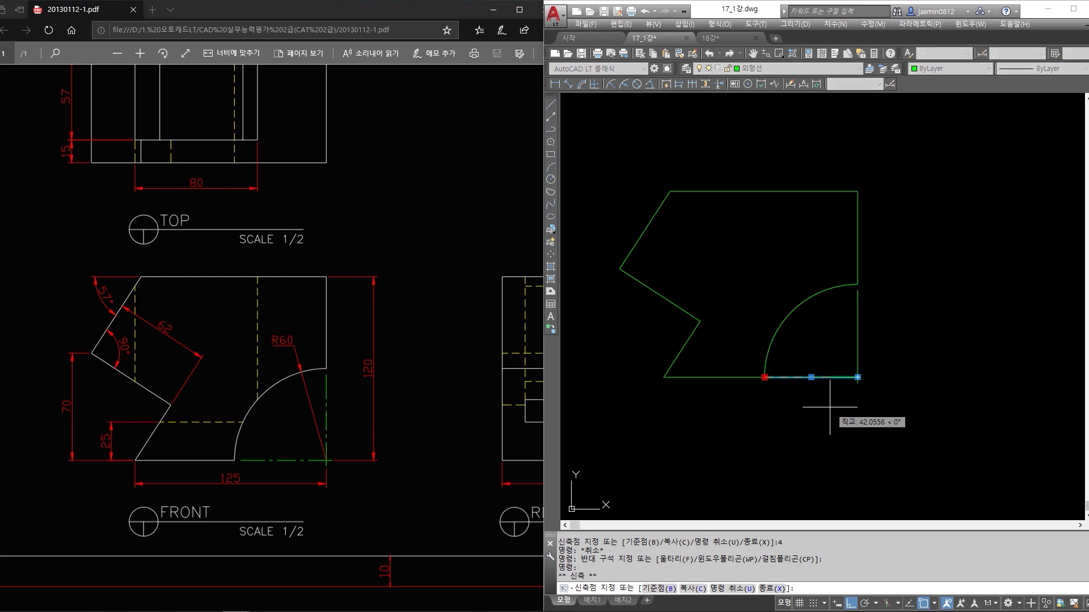
key(Return)
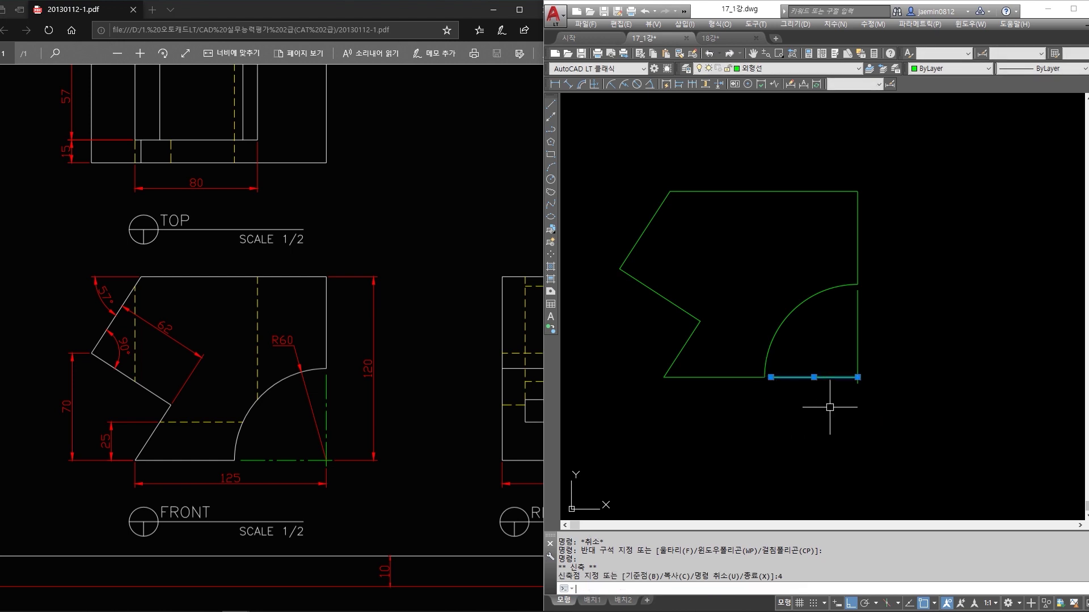
Extend the same horizontal line by 4 past the arc's centre.
click(858, 377)
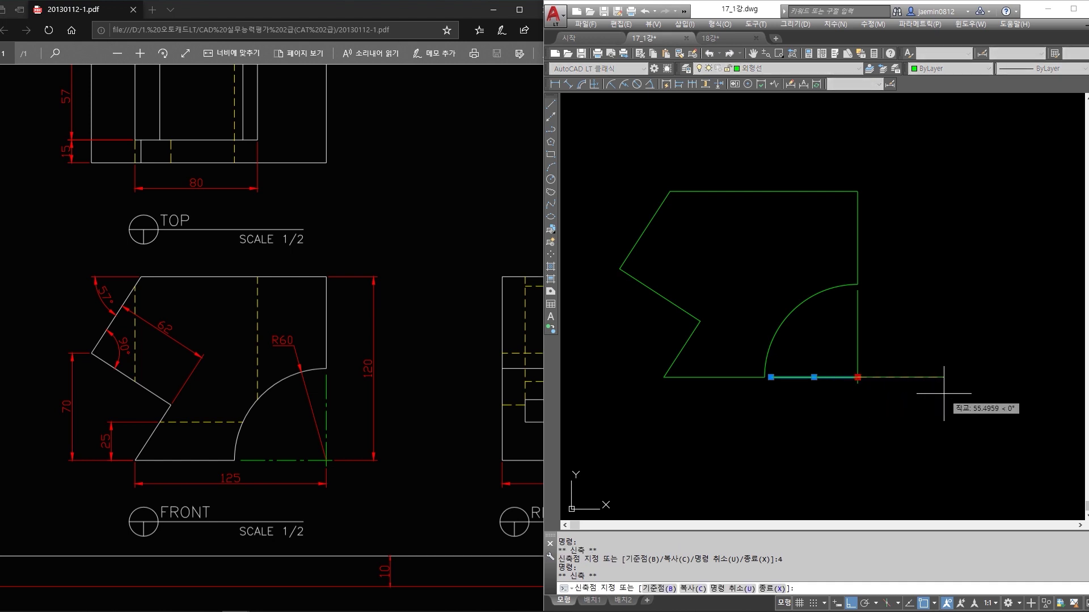
text(4)
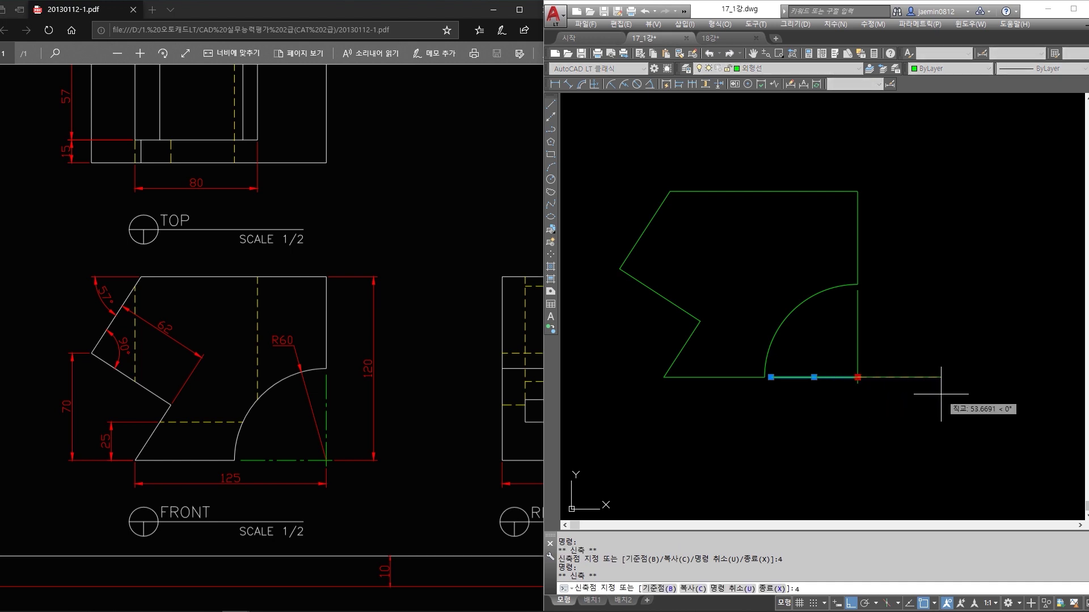
key(Return)
key(Escape)
Move the horizontal and vertical lines crossing at the arc's centre to the 중심선 layer.
click(900, 355)
click(862, 386)
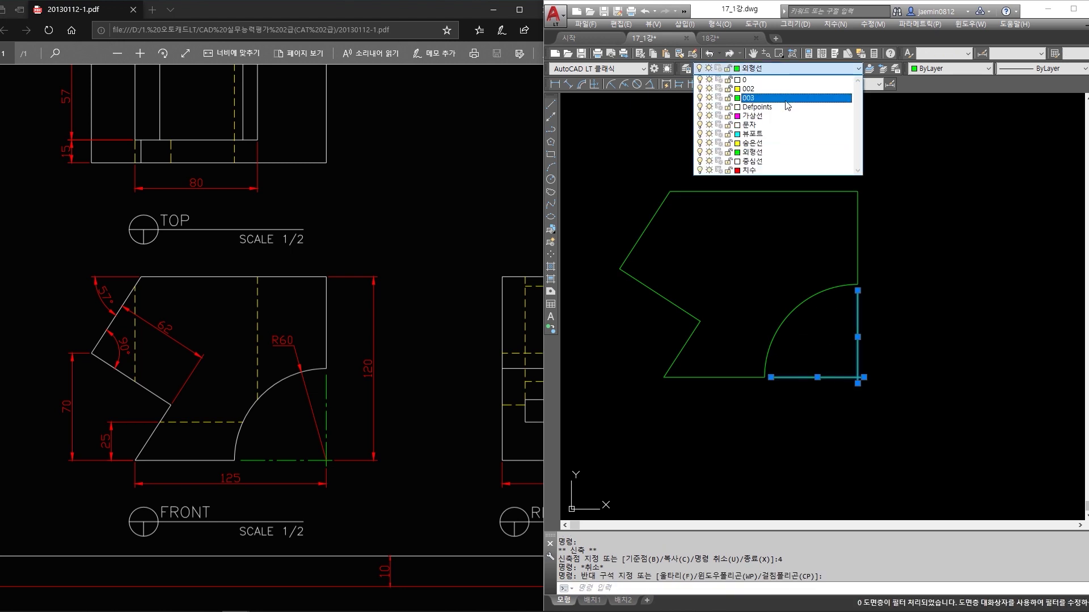
click(774, 166)
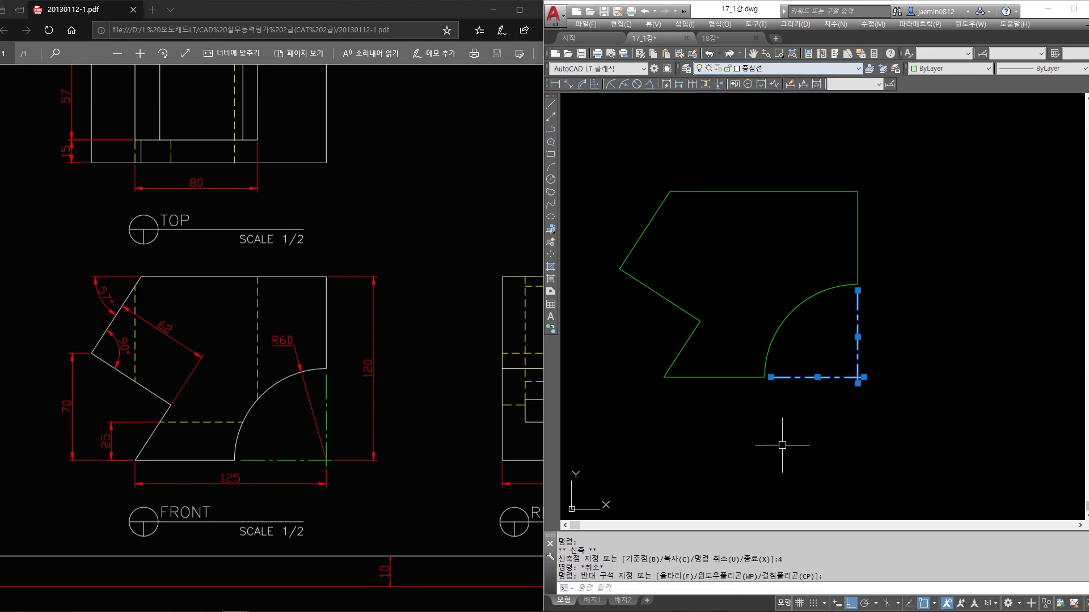
key(Escape)
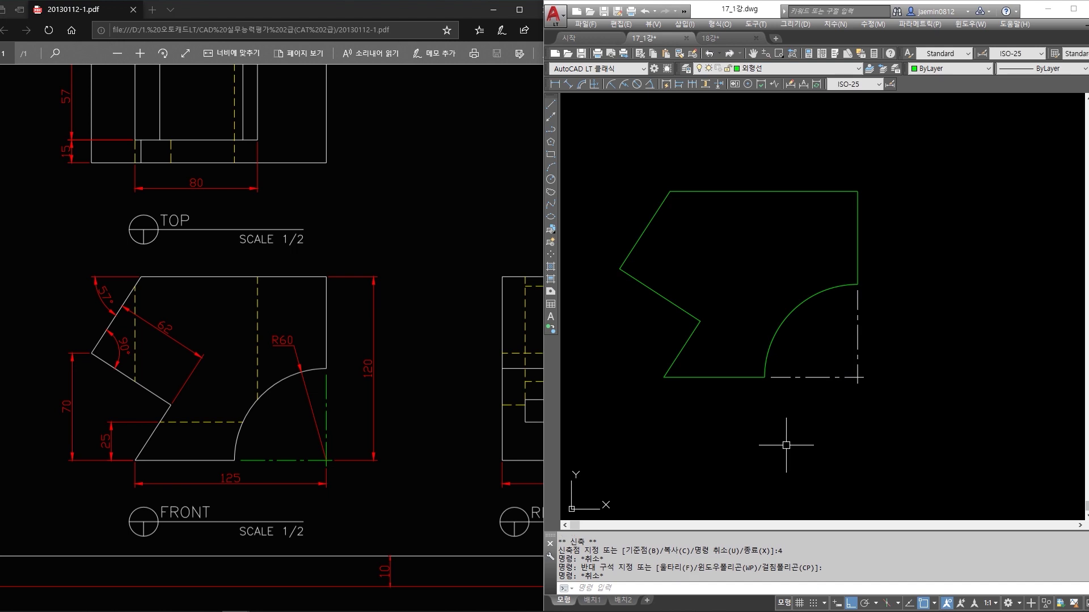
Select the solid edges of the lower-right isometric view to check which layer they are on.
click(811, 69)
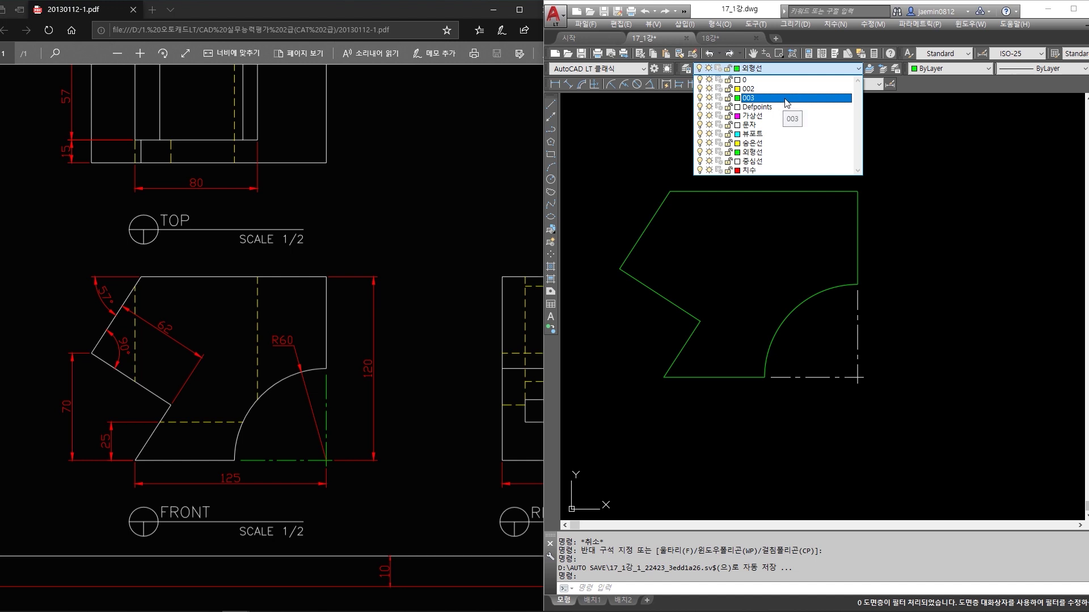
scroll(901, 244, down, 8)
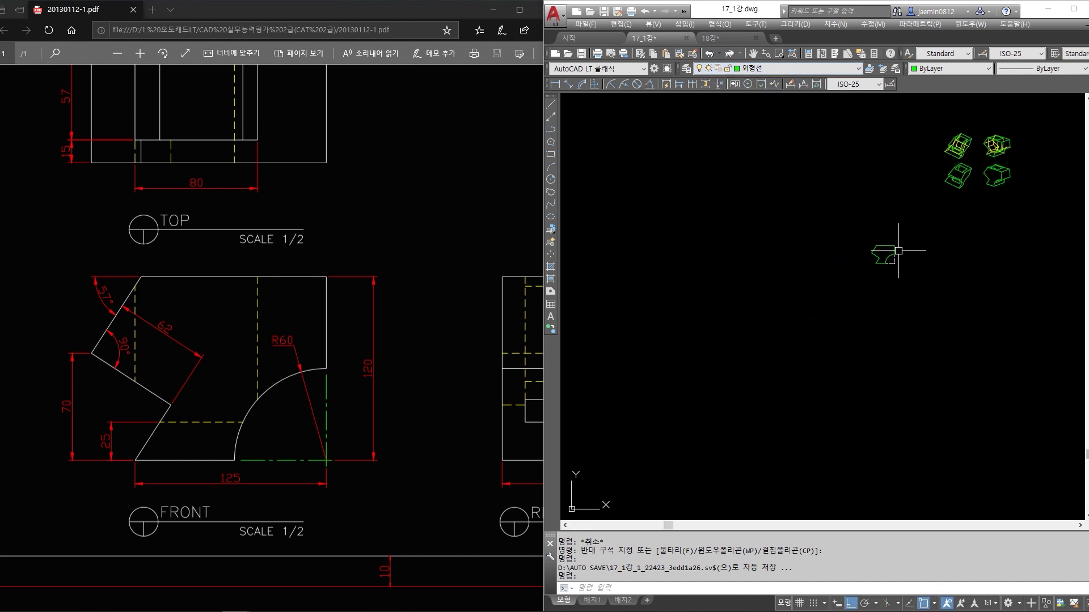
scroll(894, 231, up, 6)
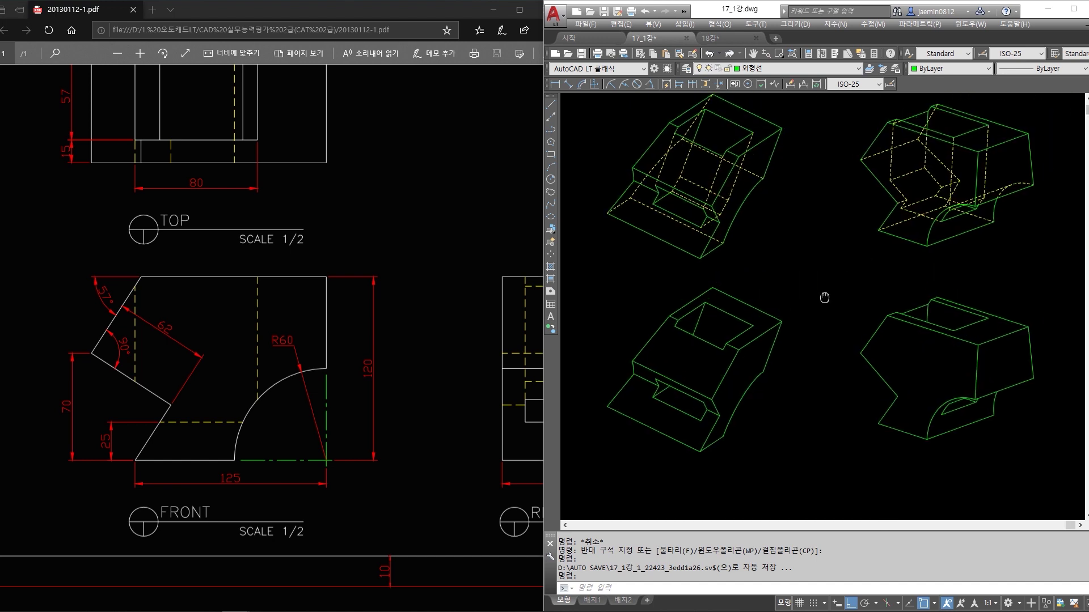
click(877, 311)
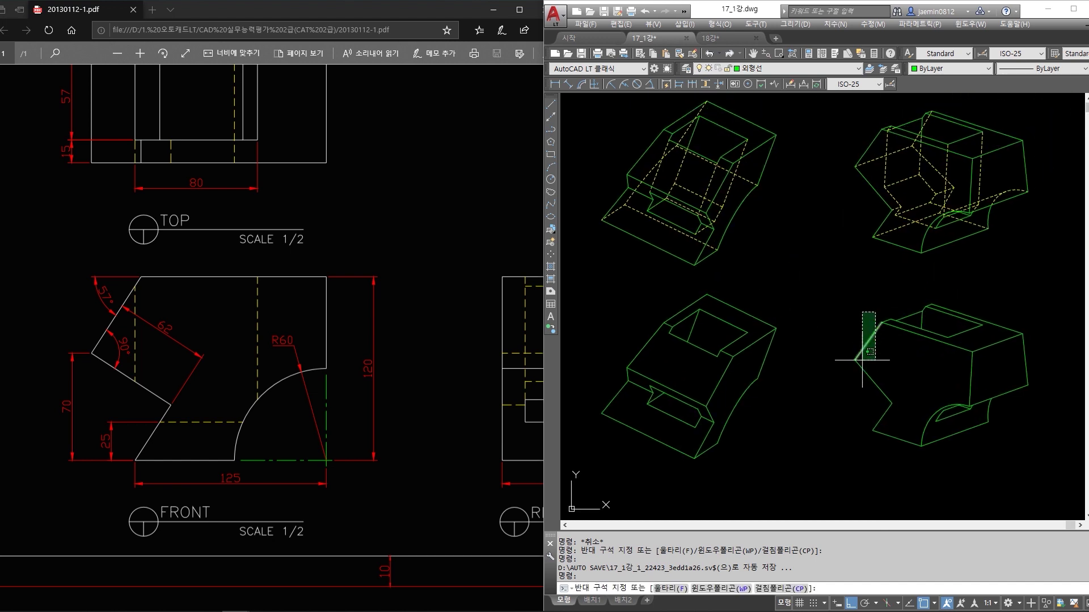
click(856, 384)
click(947, 293)
click(892, 341)
click(1020, 302)
click(955, 381)
click(1038, 309)
click(941, 405)
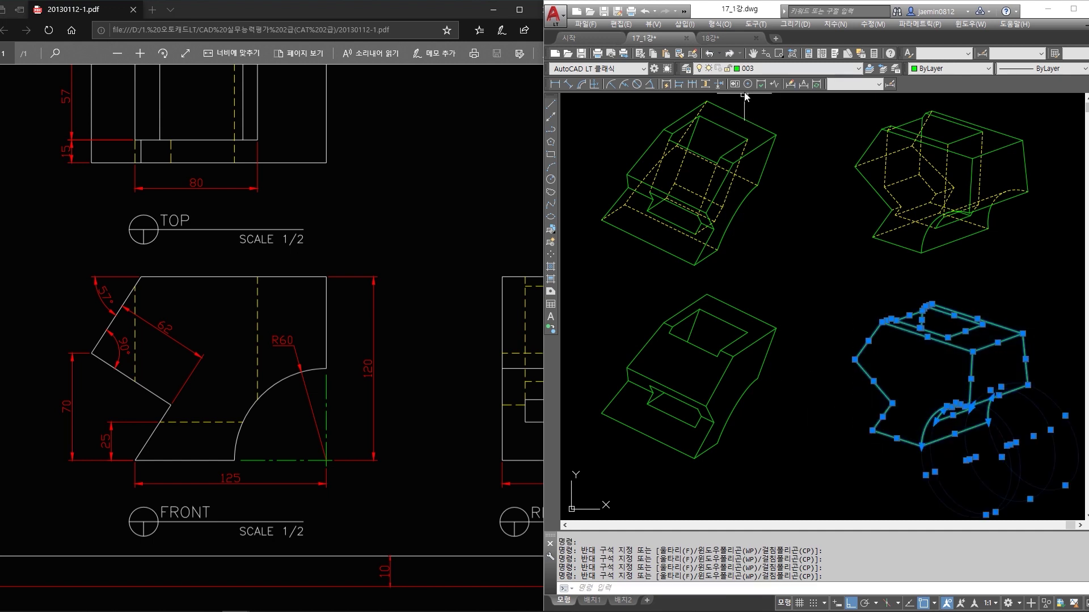
key(Escape)
Select the dashed hidden edges of the upper-right isometric view to check which layer they are on.
click(901, 181)
click(902, 203)
click(920, 185)
scroll(925, 170, up, 2)
click(939, 143)
click(903, 207)
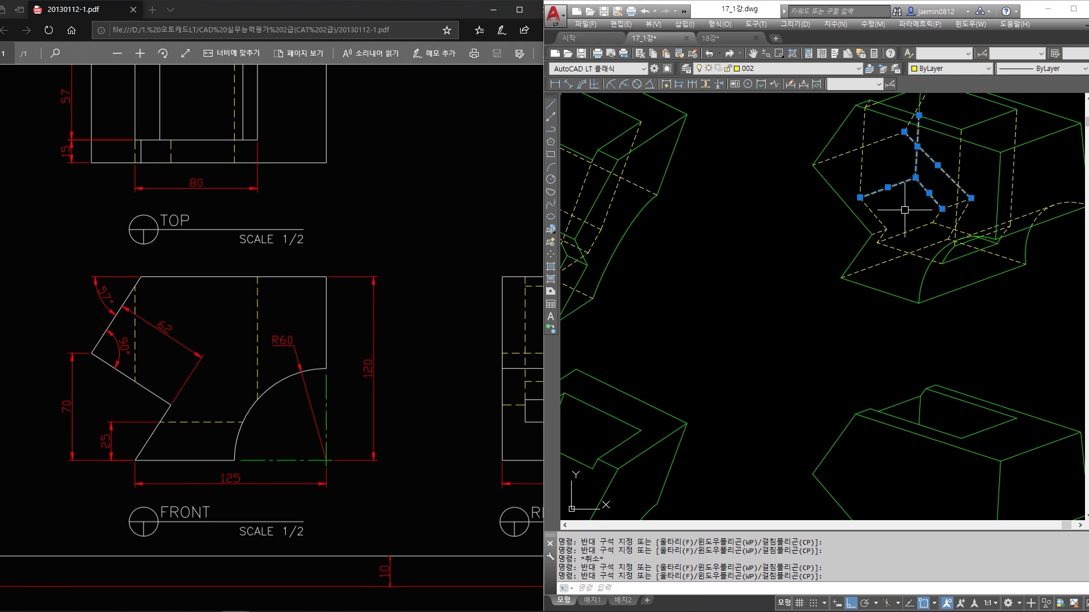
click(944, 185)
click(909, 236)
click(917, 214)
click(900, 261)
click(901, 209)
click(884, 263)
click(894, 159)
click(852, 144)
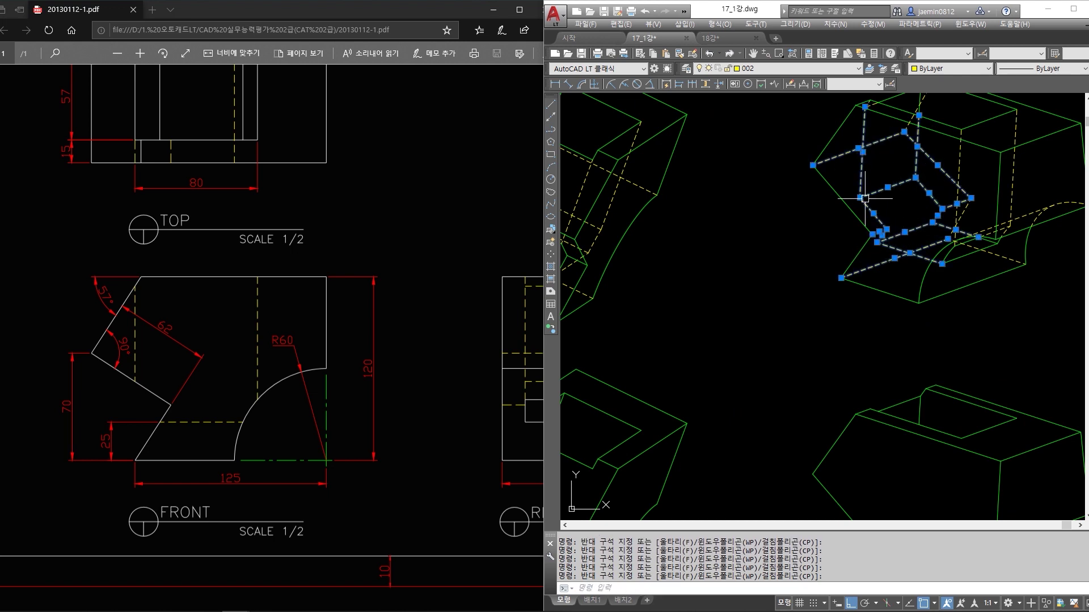
scroll(859, 191, down, 4)
key(Escape)
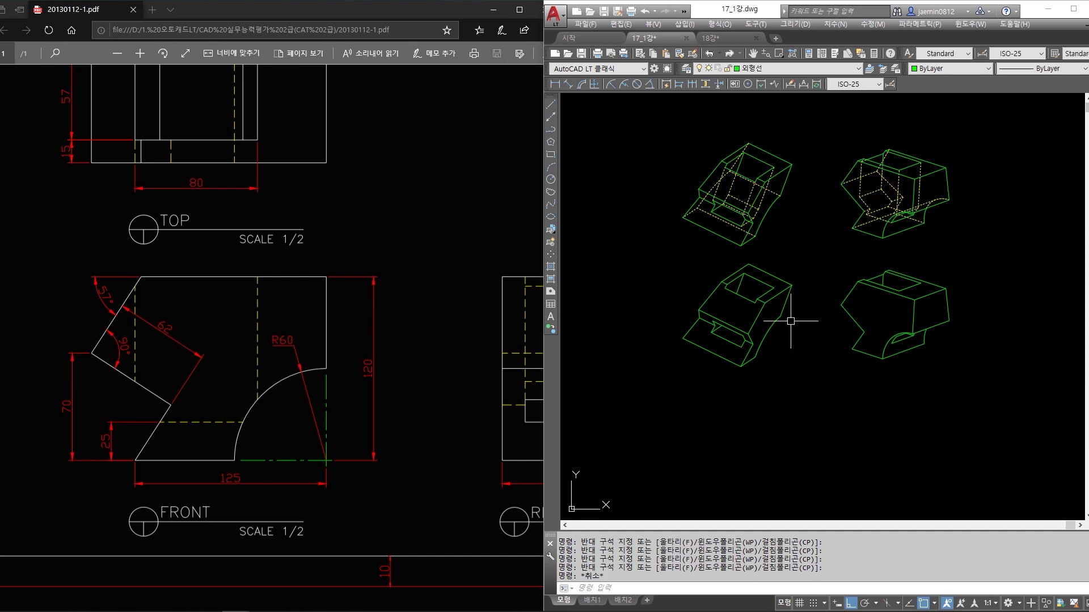
scroll(833, 227, down, 2)
scroll(834, 229, up, 3)
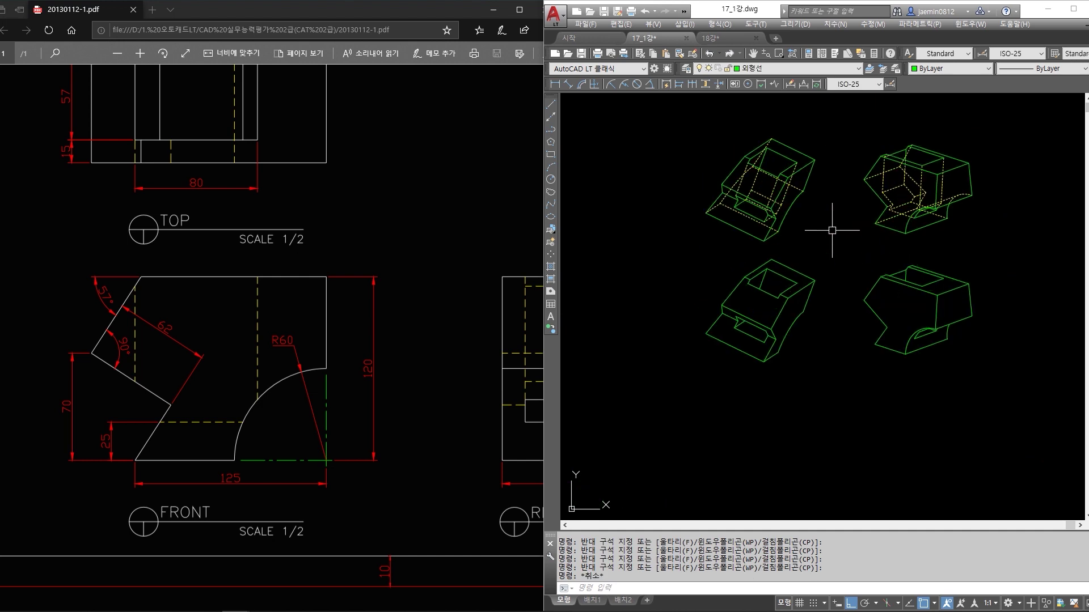
click(802, 69)
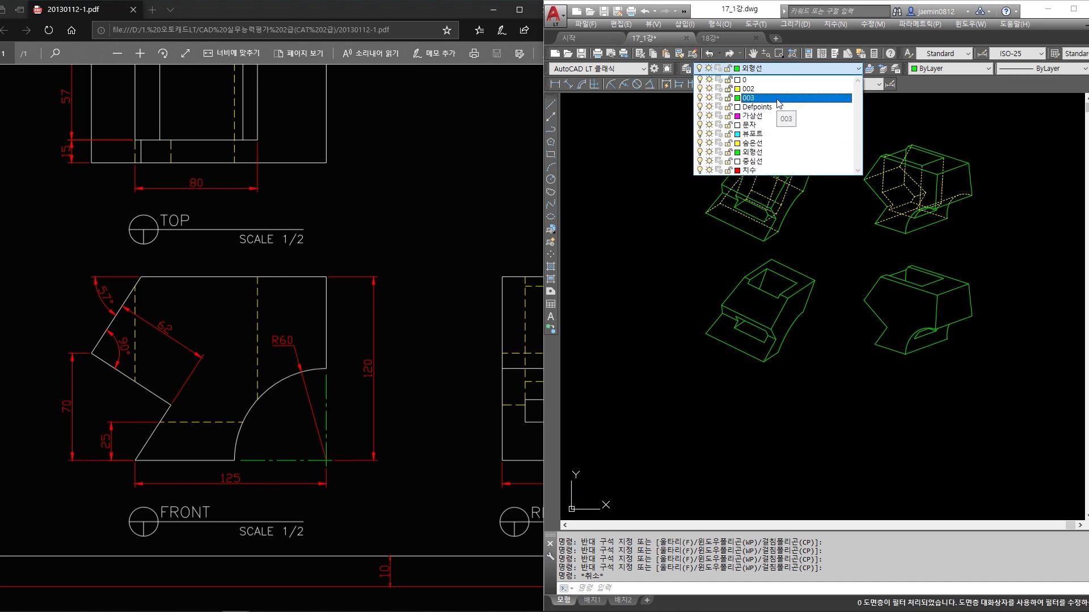
click(835, 246)
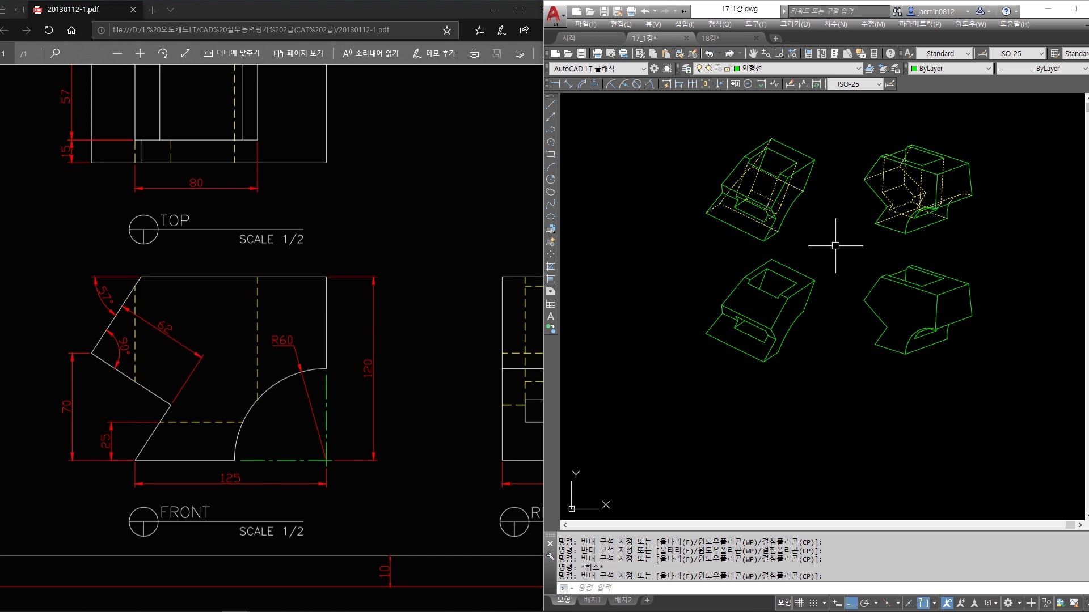
Try to delete layer 002 in the layer properties manager.
text(la)
key(Return)
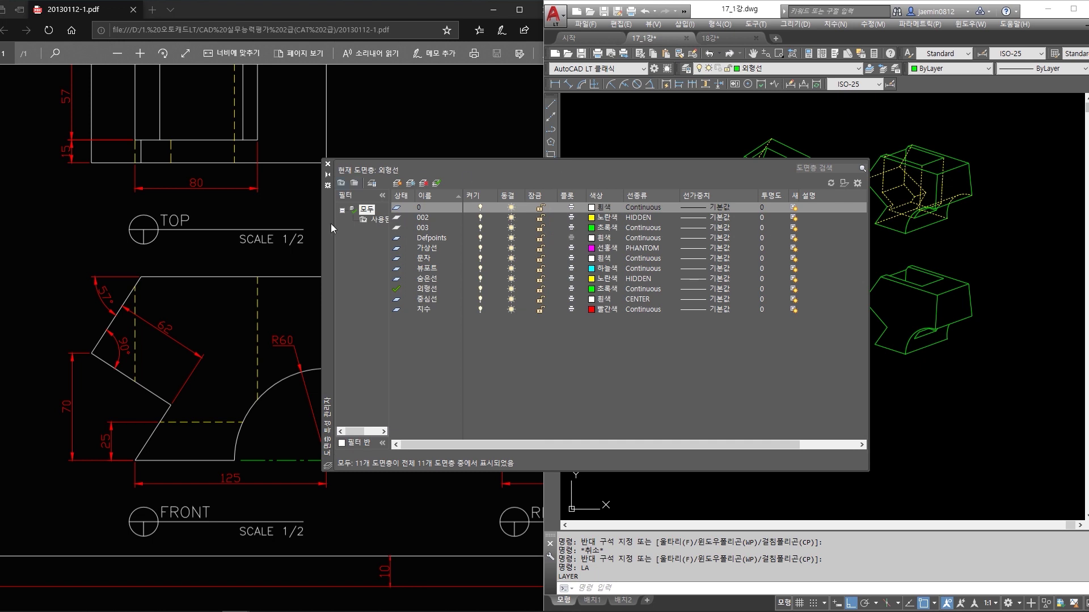
drag(329, 231, 360, 232)
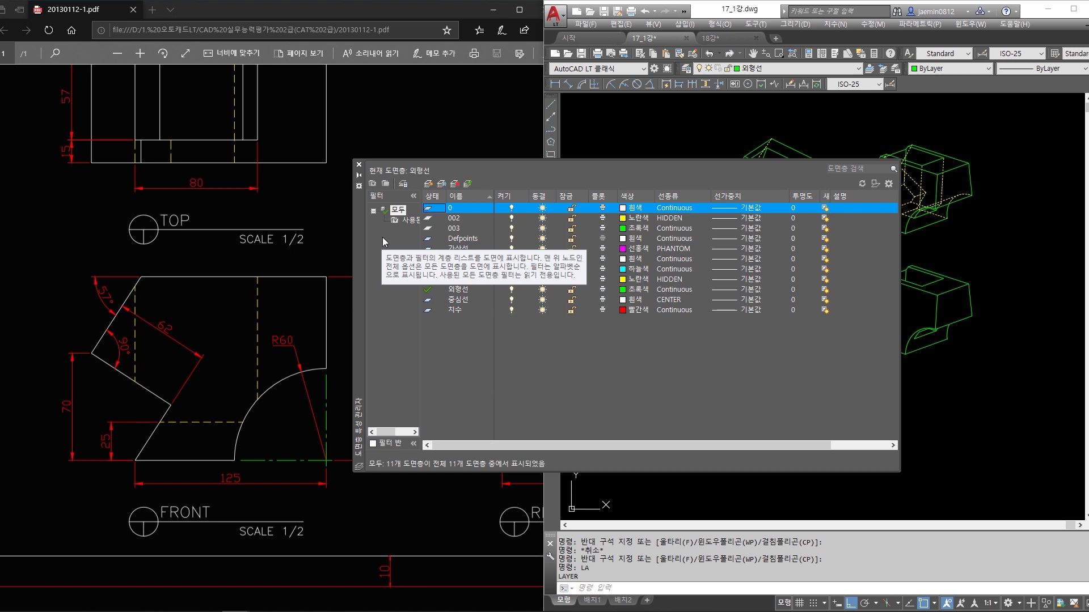
click(457, 222)
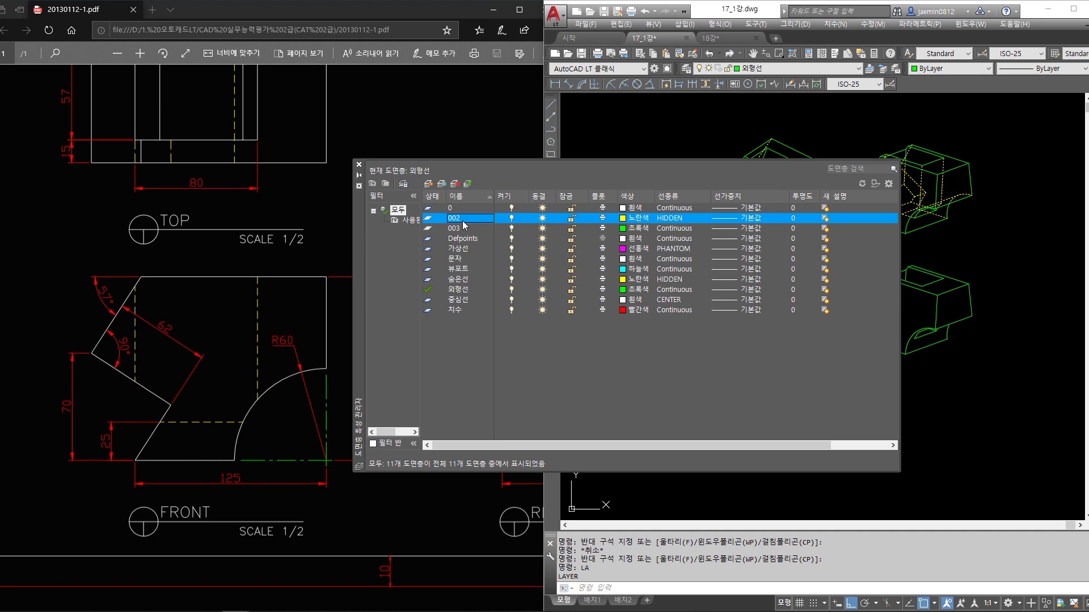
right_click(463, 223)
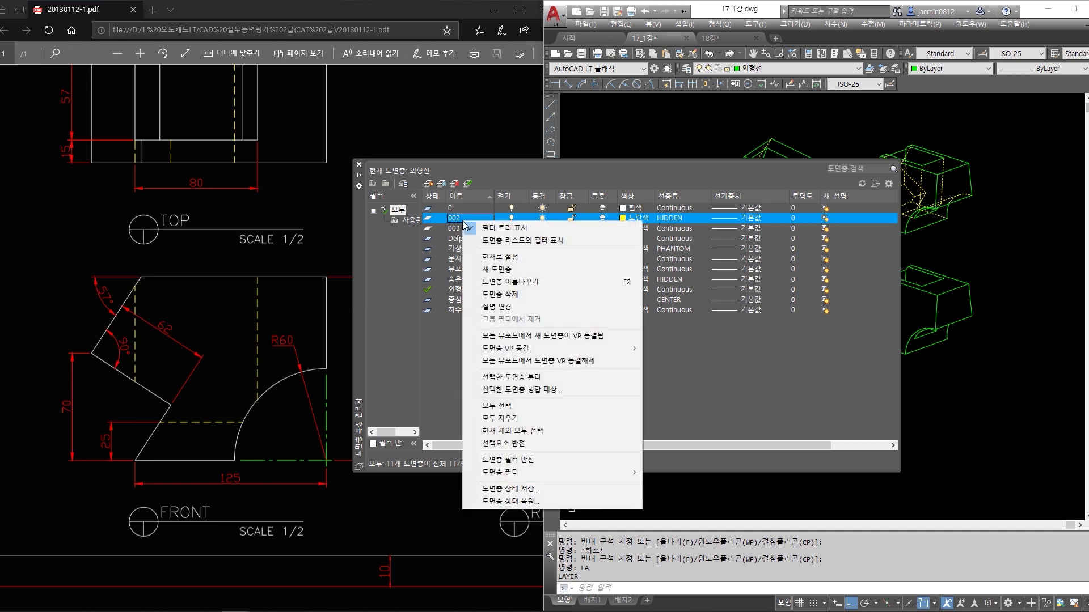
click(522, 294)
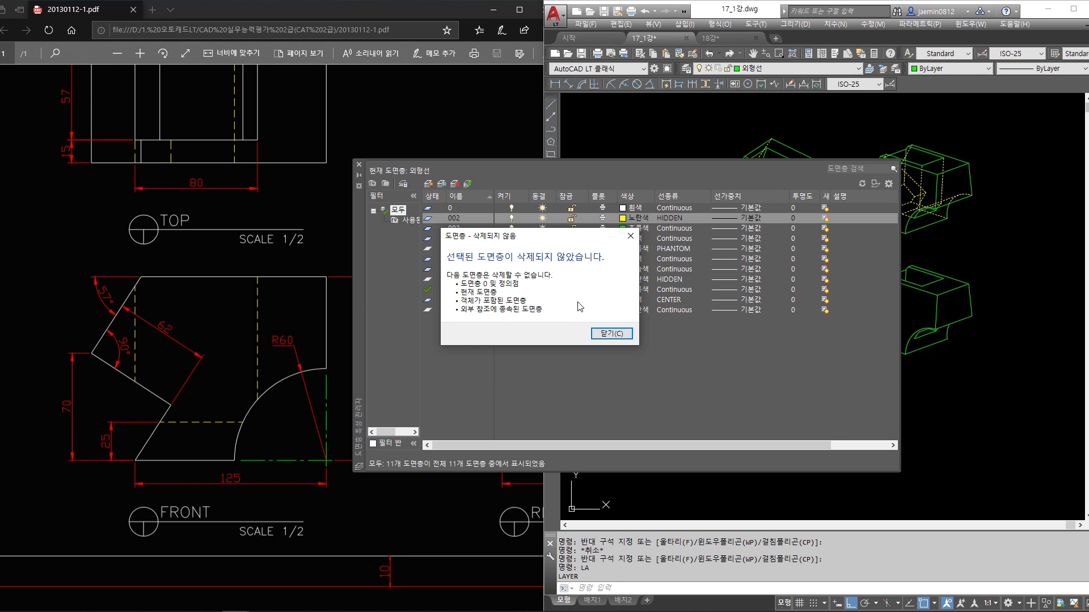
click(611, 333)
Try to delete layer 003, and close the layer properties manager.
double_click(458, 229)
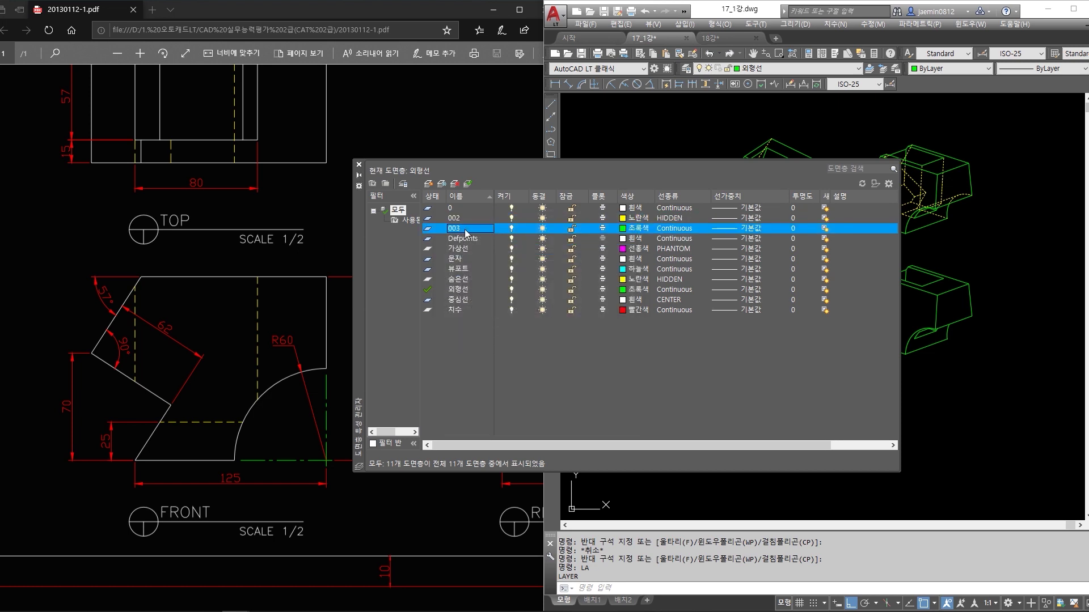
right_click(466, 231)
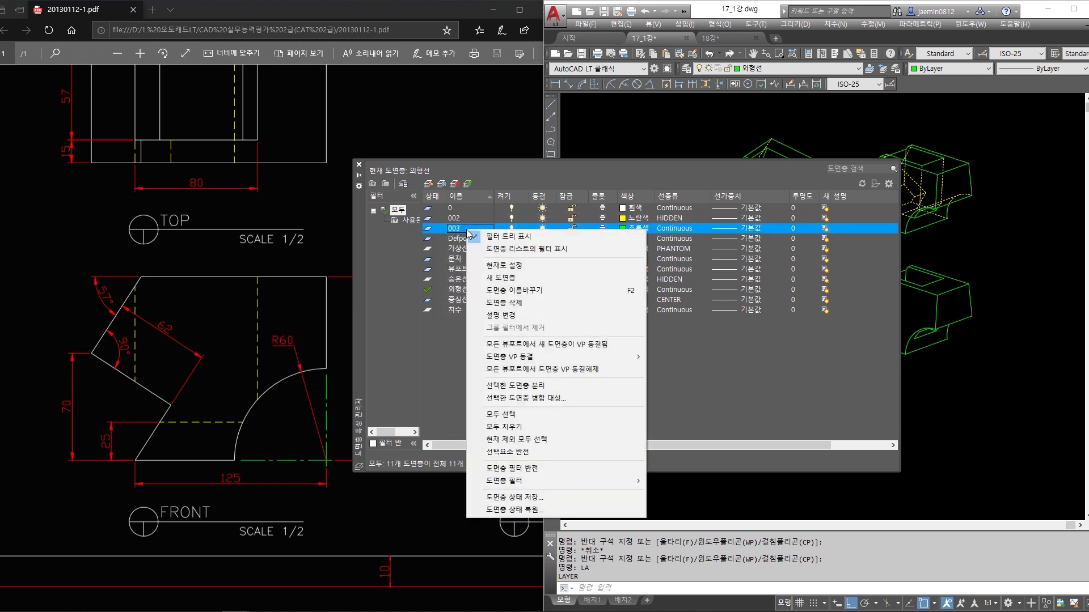
click(512, 304)
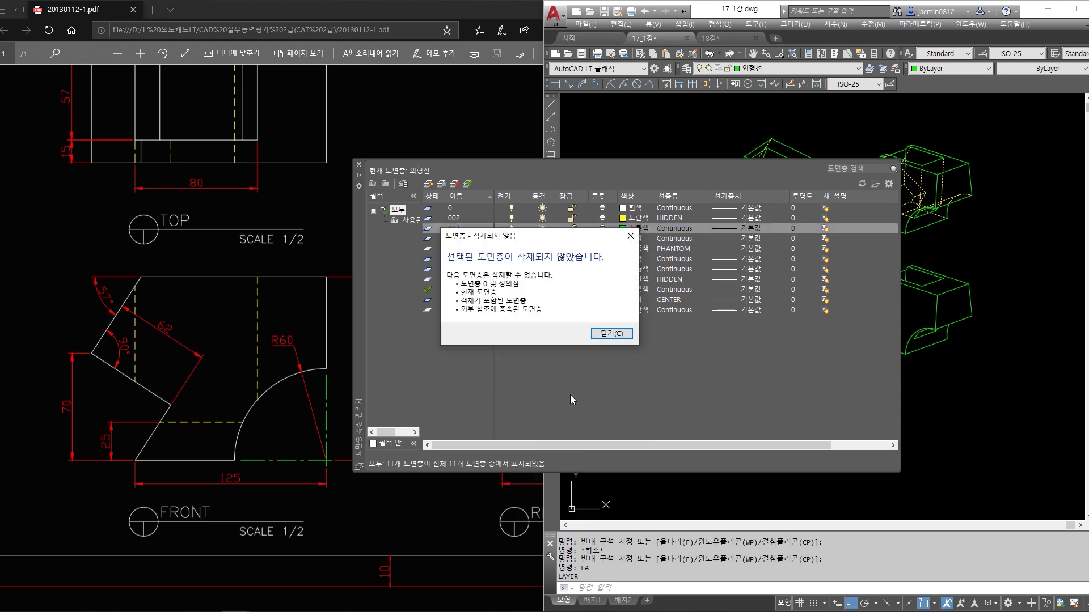
click(610, 335)
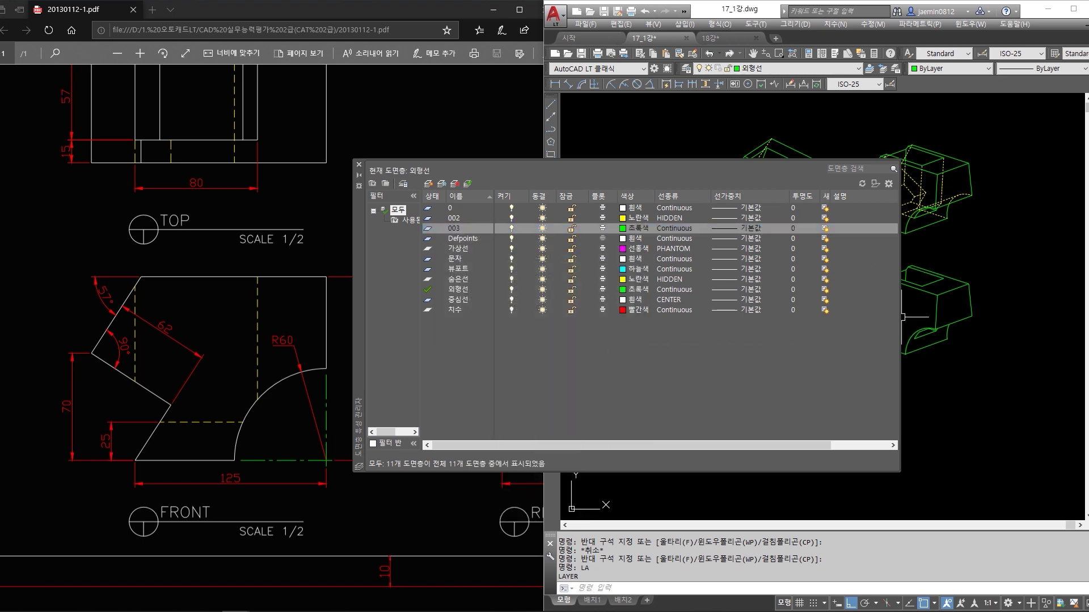
mouse_move(968, 296)
click(359, 166)
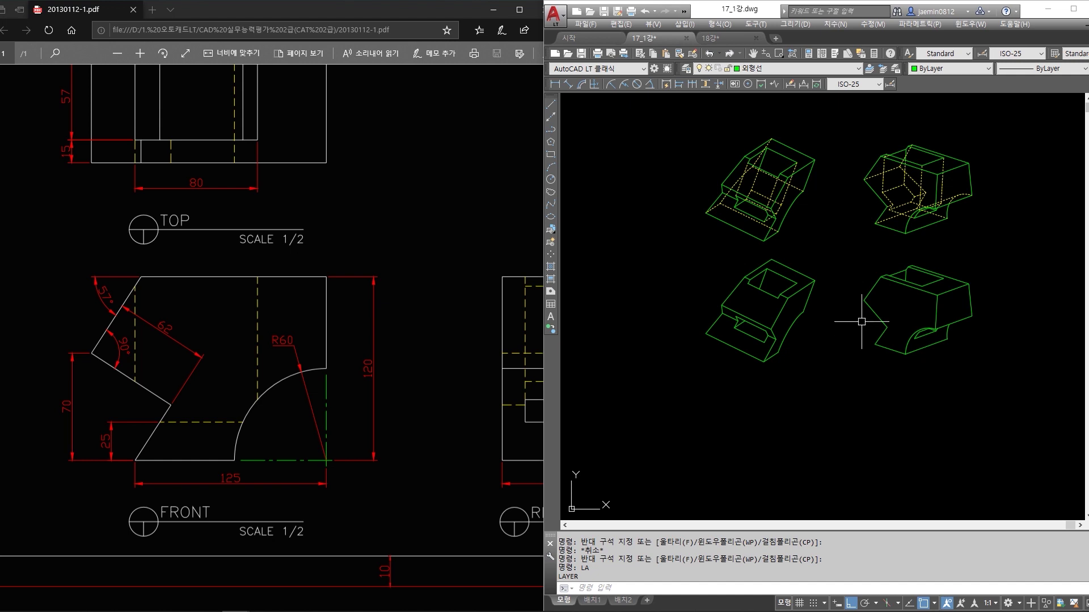
Draw two parallel vertical lines side by side in the gap between the left and right isometric views.
scroll(863, 202, up, 1)
scroll(843, 250, up, 1)
key(Escape)
text(l)
key(Return)
click(842, 240)
click(842, 344)
key(Escape)
text(l)
key(Return)
click(805, 241)
click(800, 347)
key(Escape)
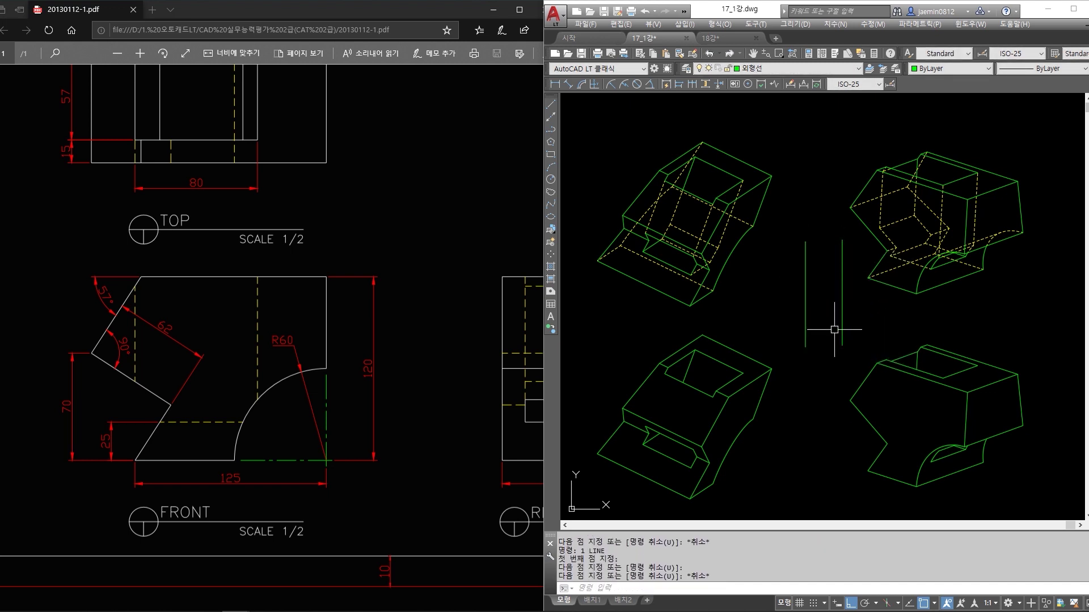
Assign the right one of the two vertical test lines to layer 003, and check the left one's layer.
click(853, 297)
click(831, 318)
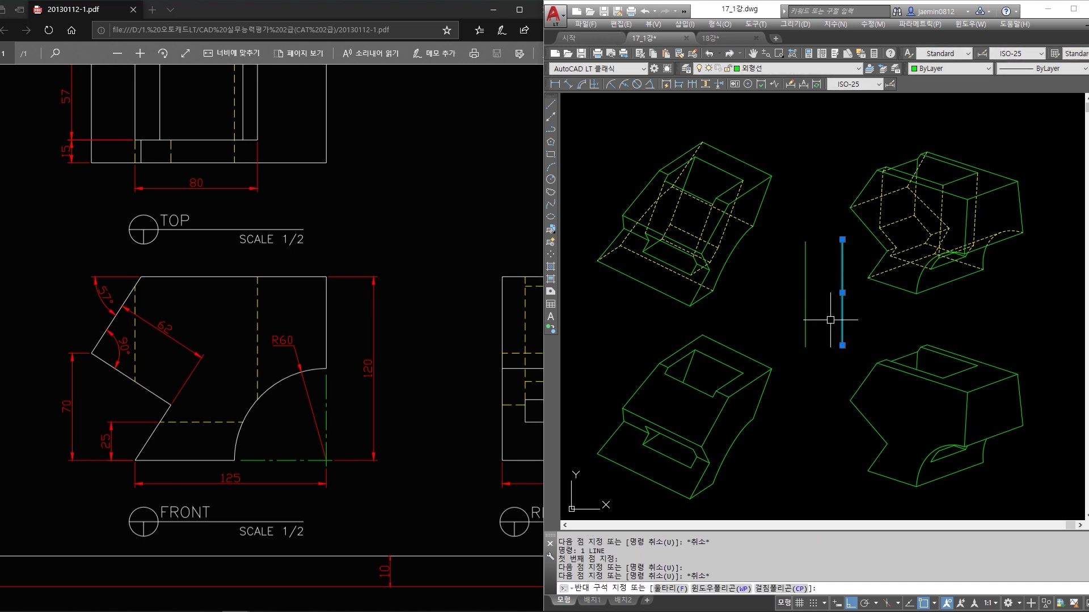
click(794, 69)
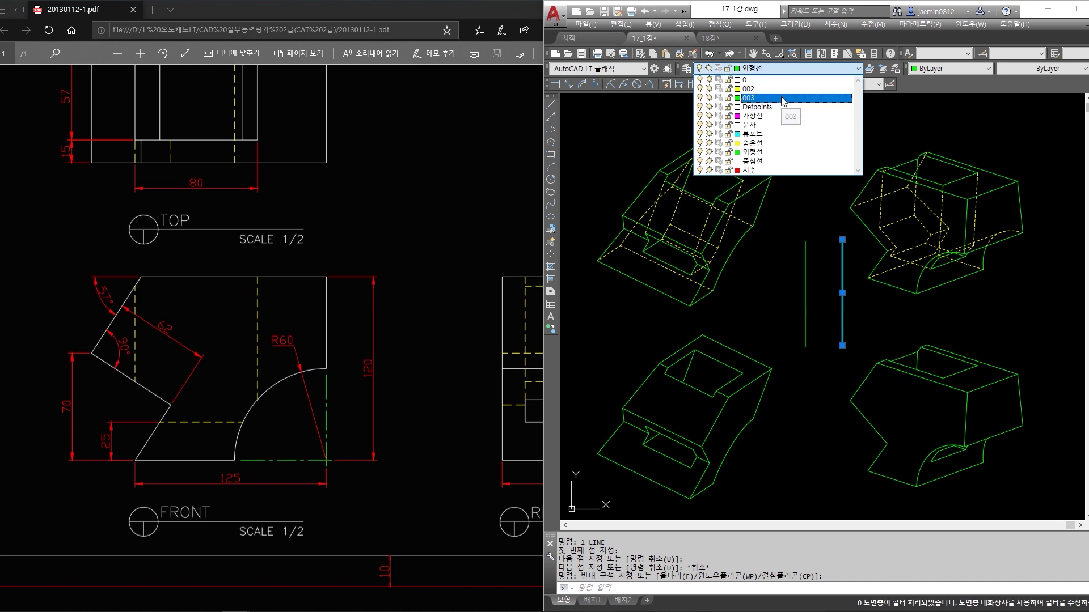
click(783, 98)
key(Escape)
click(823, 259)
click(785, 299)
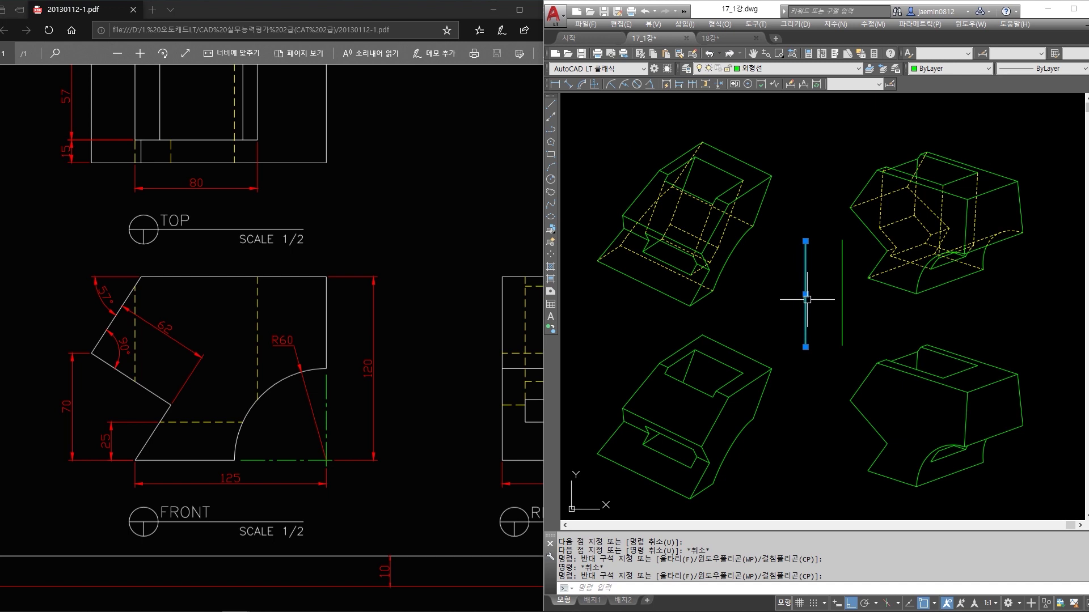
key(Escape)
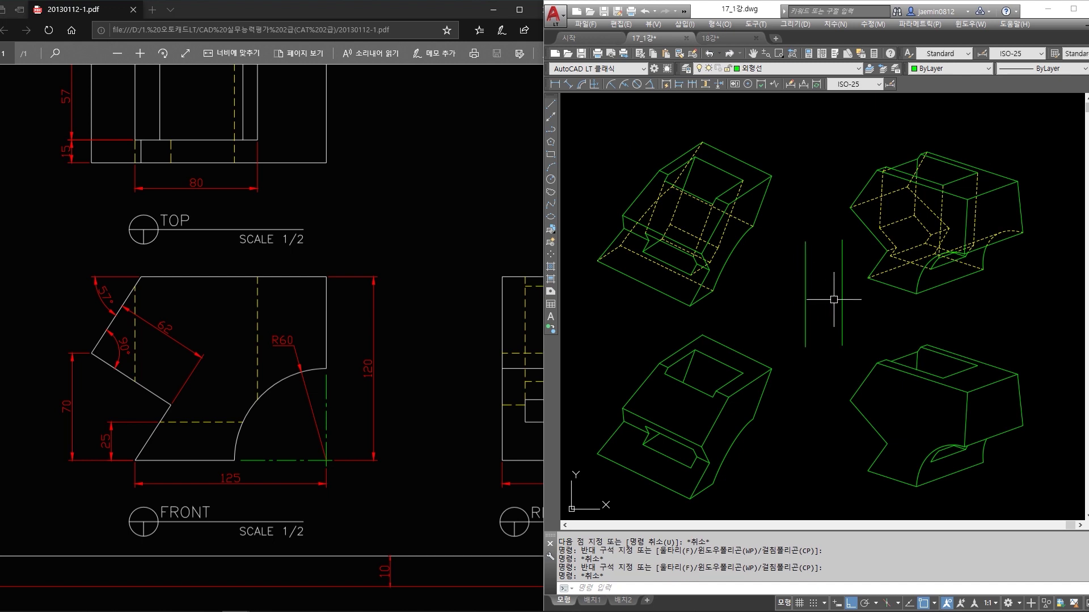
Check the layer of the right vertical test line and of the left one.
click(841, 286)
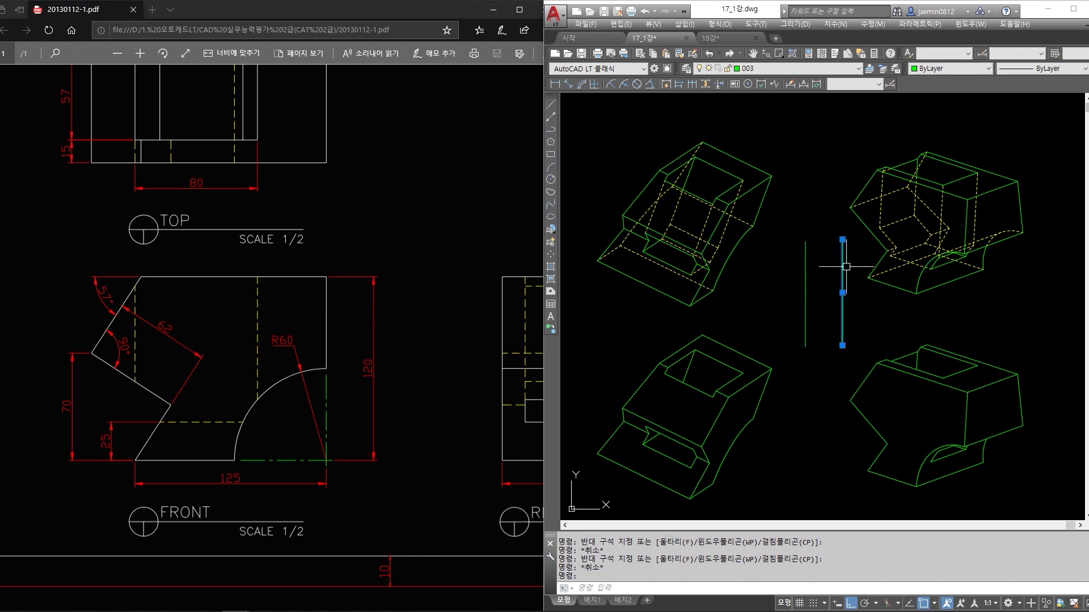
key(Escape)
click(806, 266)
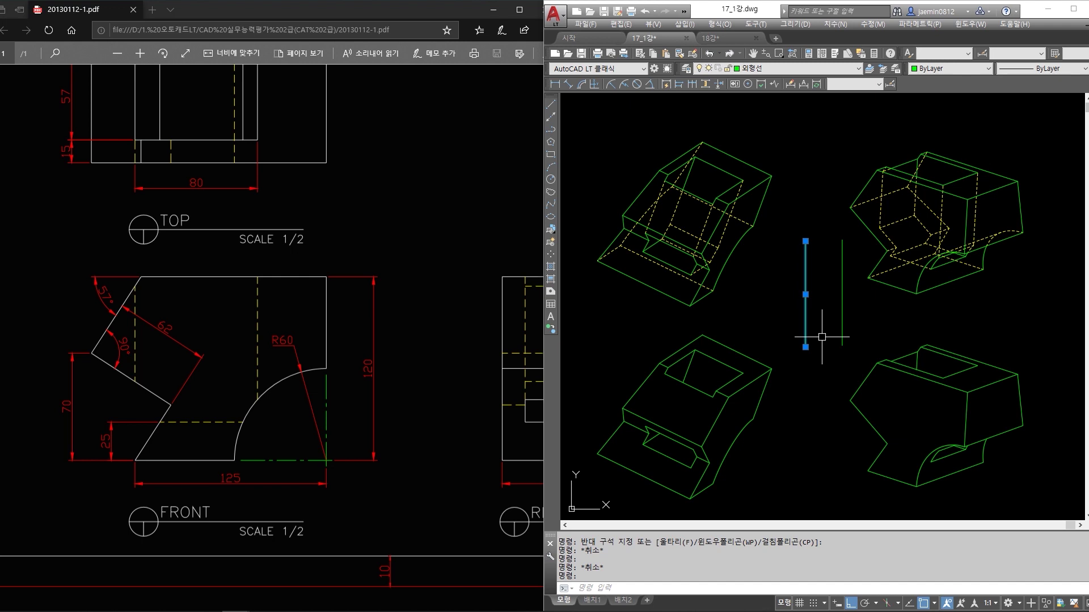
key(Escape)
Merge layer 003 into layer 외형선 with LAYMRG, using the right test line as source and the left one as target.
text(LAy)
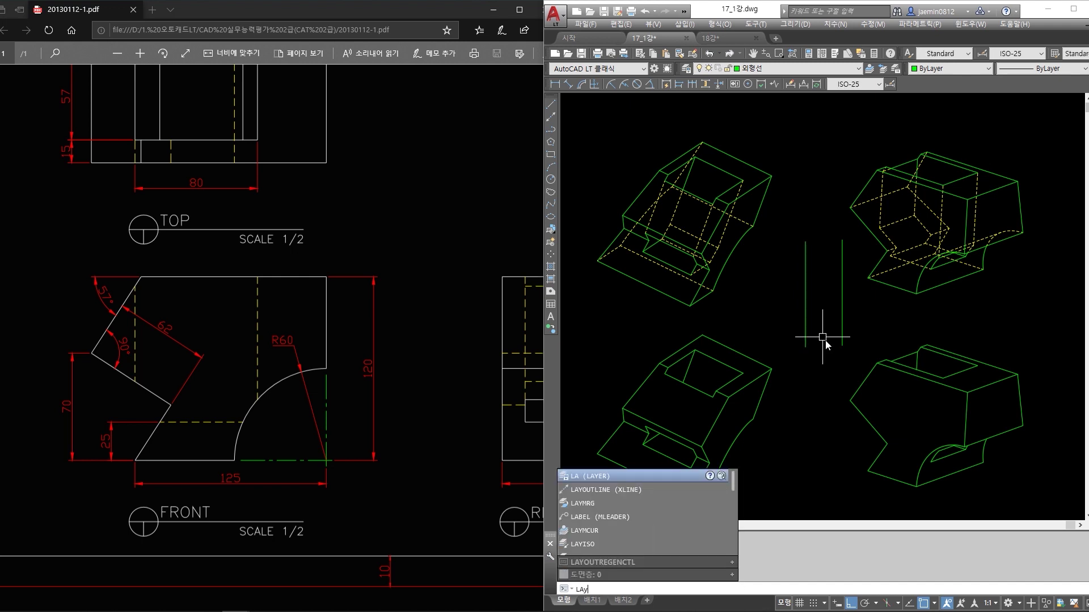
text(mrg)
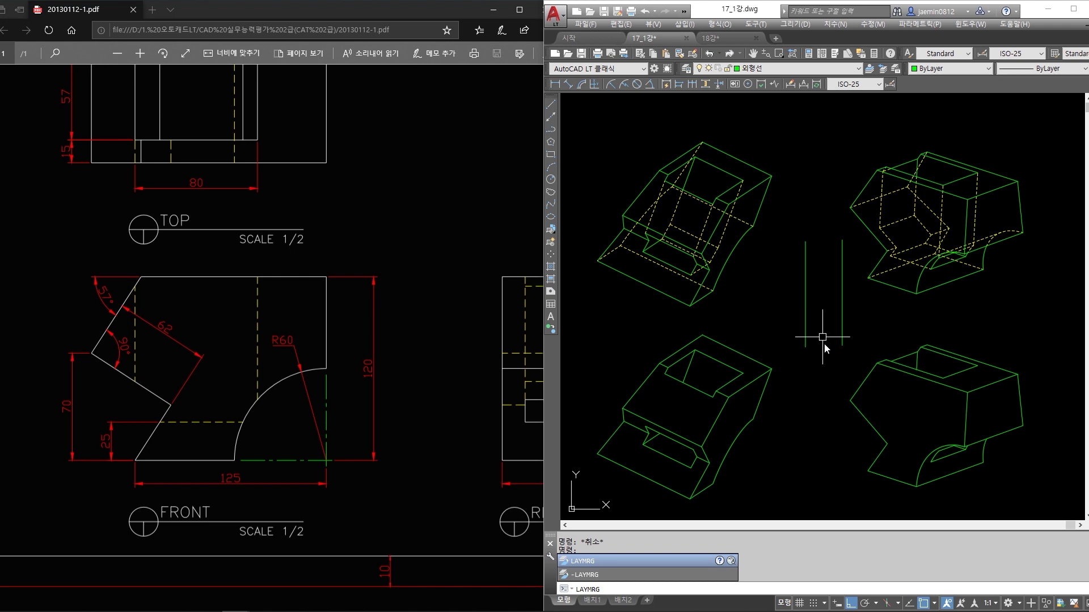
key(Escape)
key(Escape)
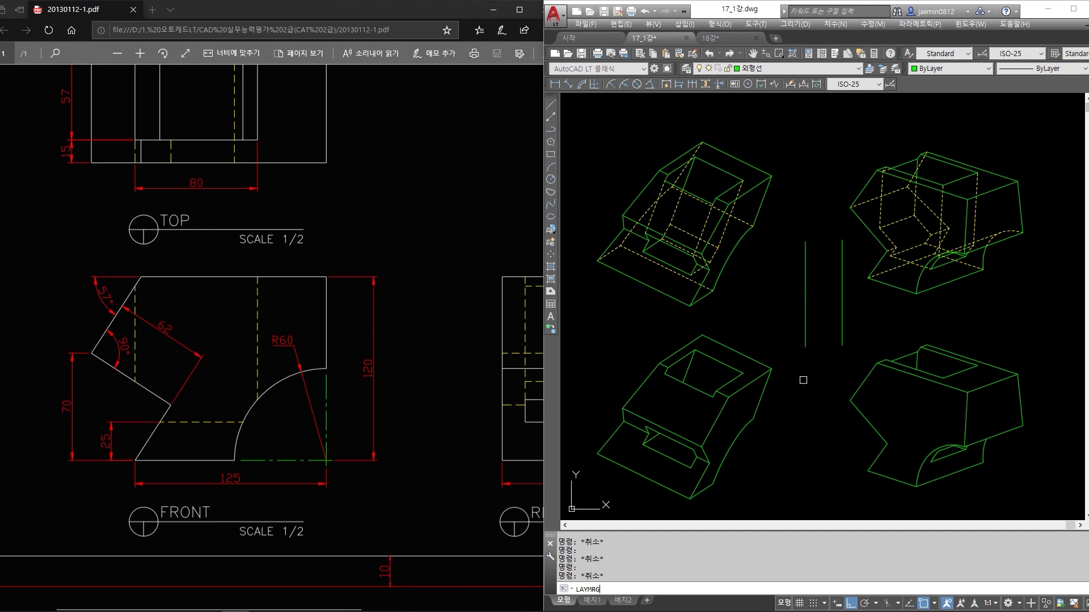
key(Return)
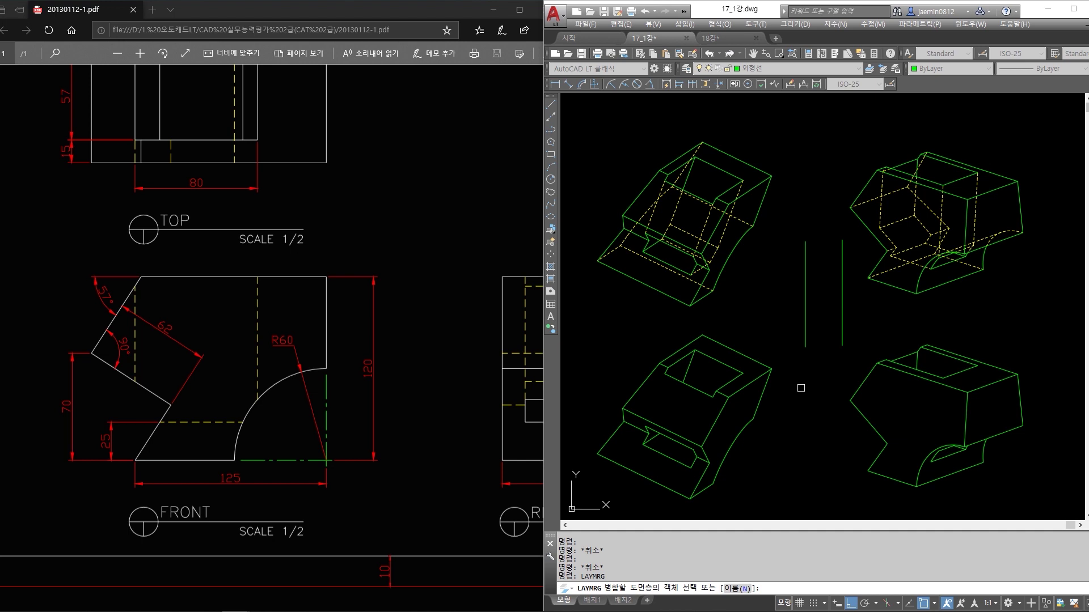
click(842, 311)
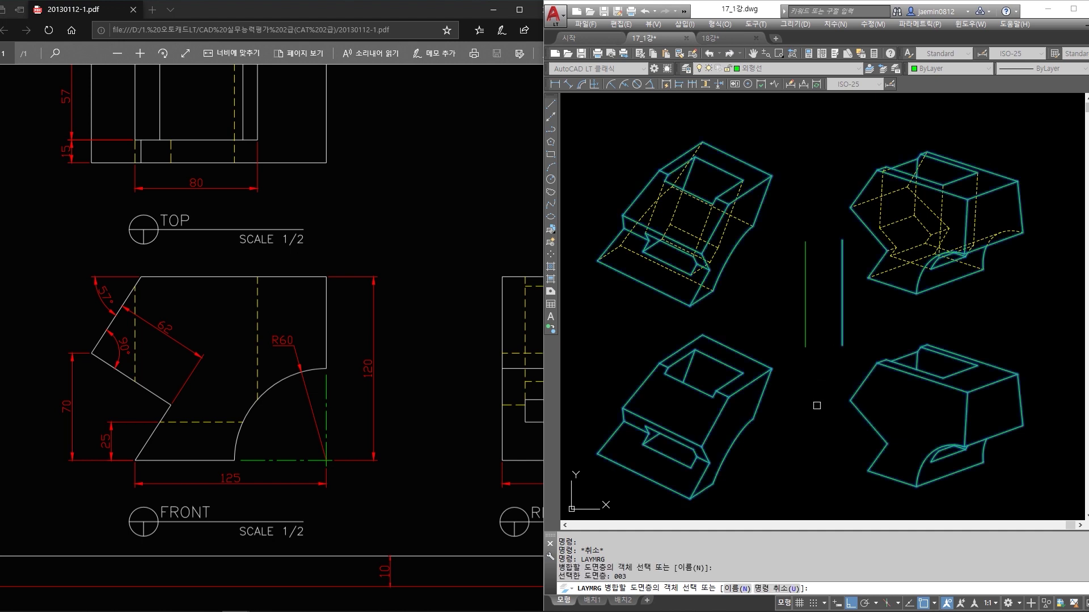
scroll(817, 392, down, 10)
scroll(819, 363, up, 11)
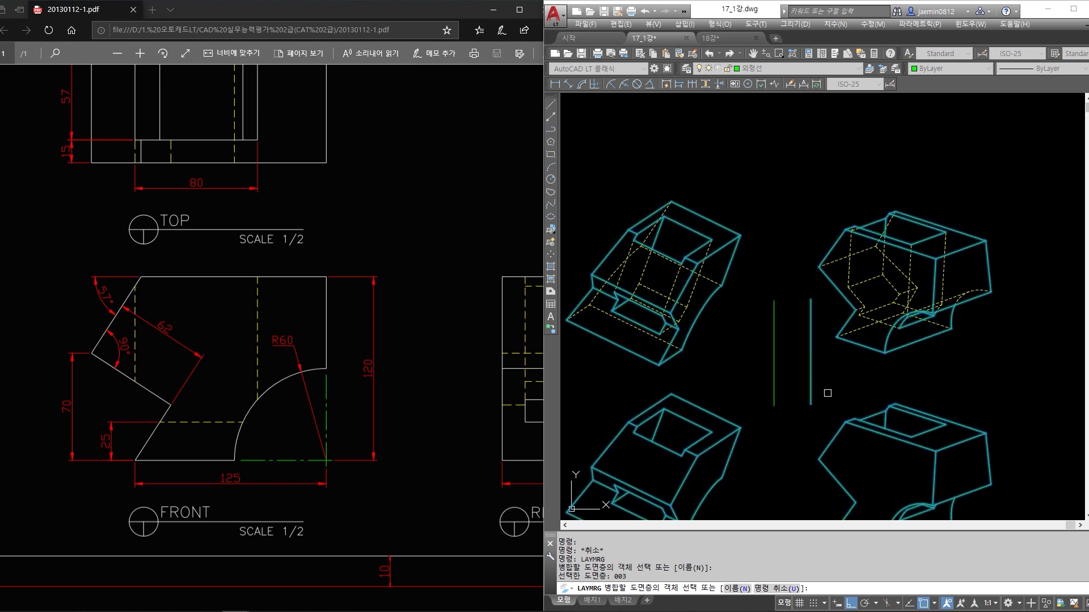
middle_drag(828, 388, 845, 357)
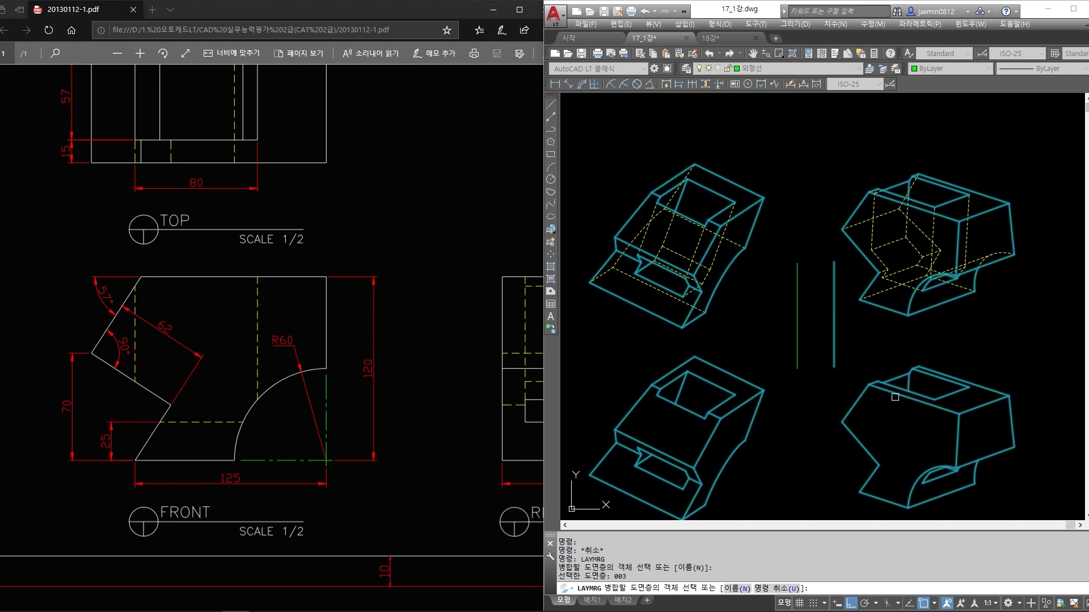
key(Return)
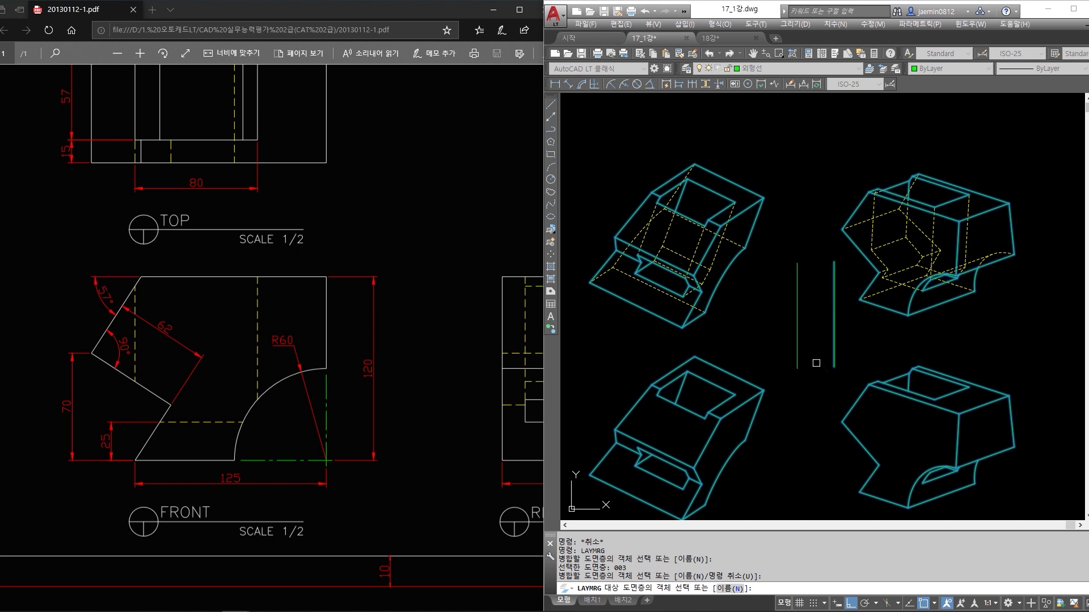
click(798, 329)
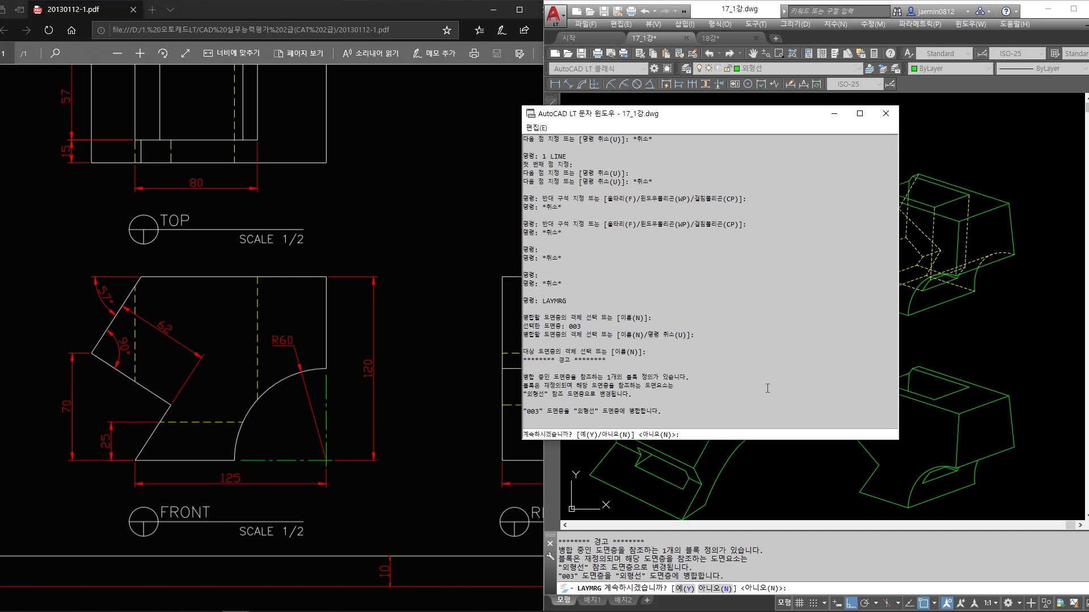
text(y)
key(Return)
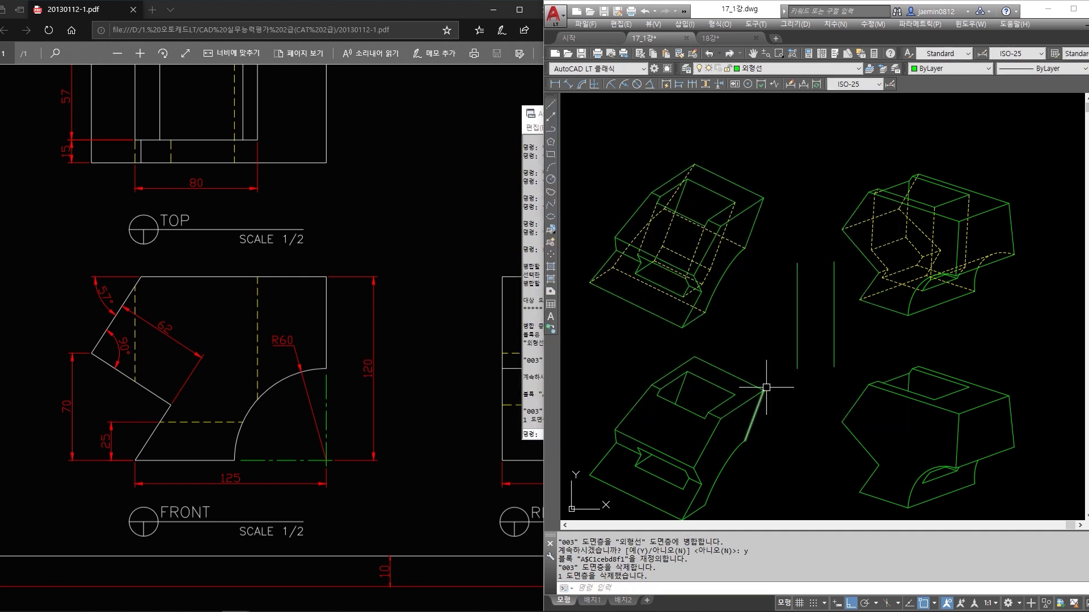
Review the layer list in the layer properties manager and close the manager.
key(F5)
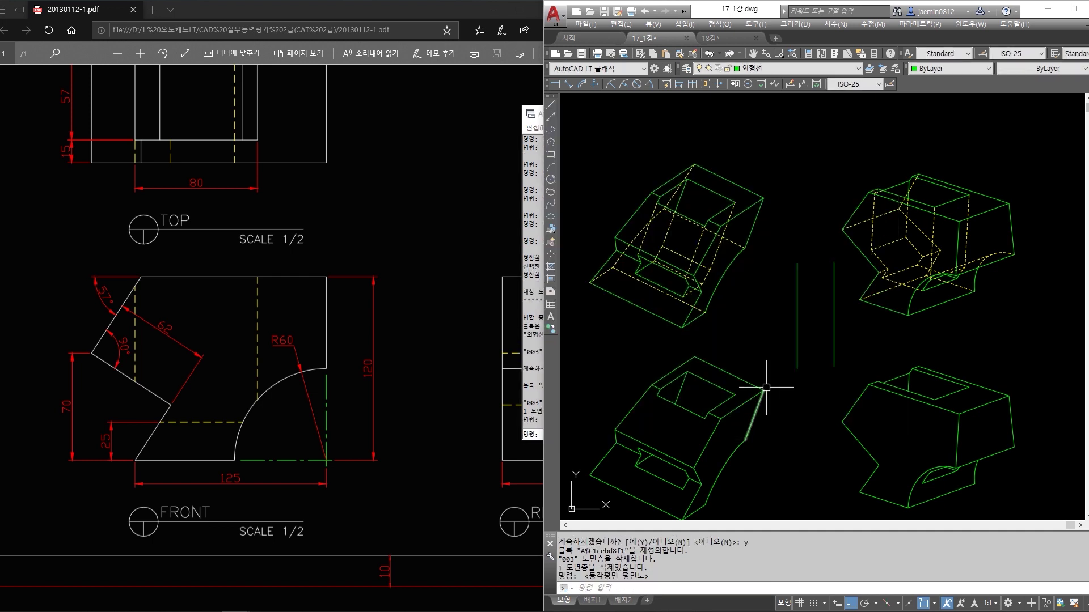
text(LA)
key(Return)
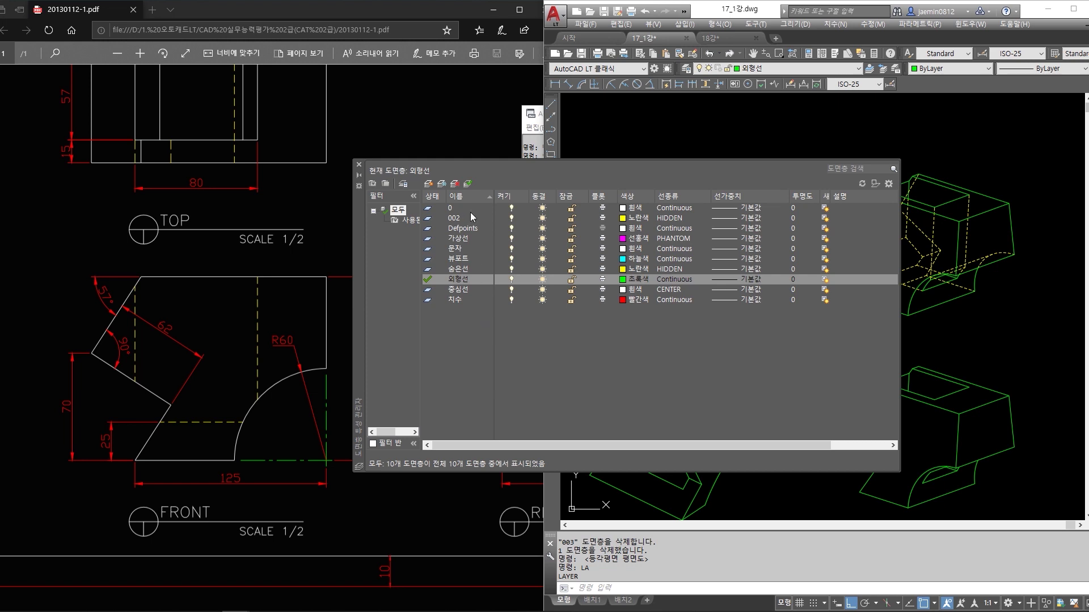
click(358, 164)
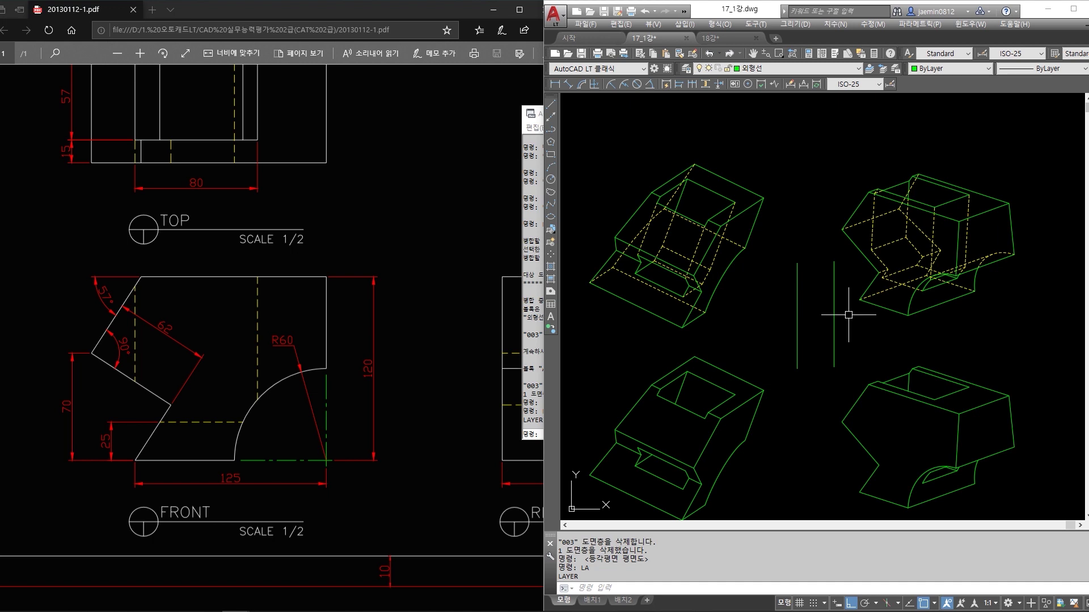
Check which layer the outline edges of the two lower isometric views are on.
key(Escape)
click(885, 308)
key(Escape)
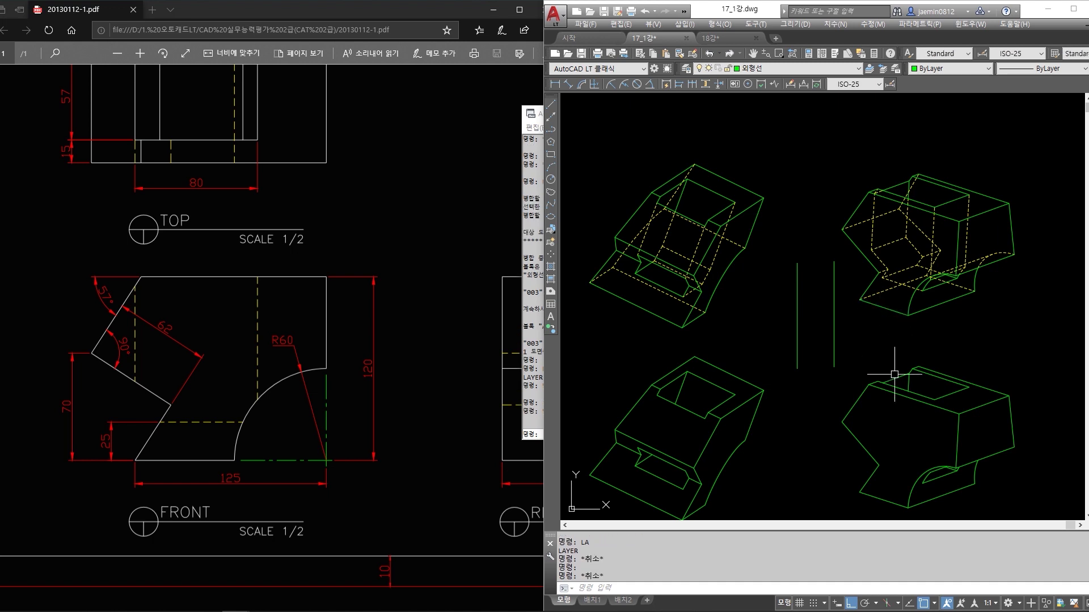
click(896, 377)
click(949, 356)
click(857, 402)
click(1018, 375)
click(941, 422)
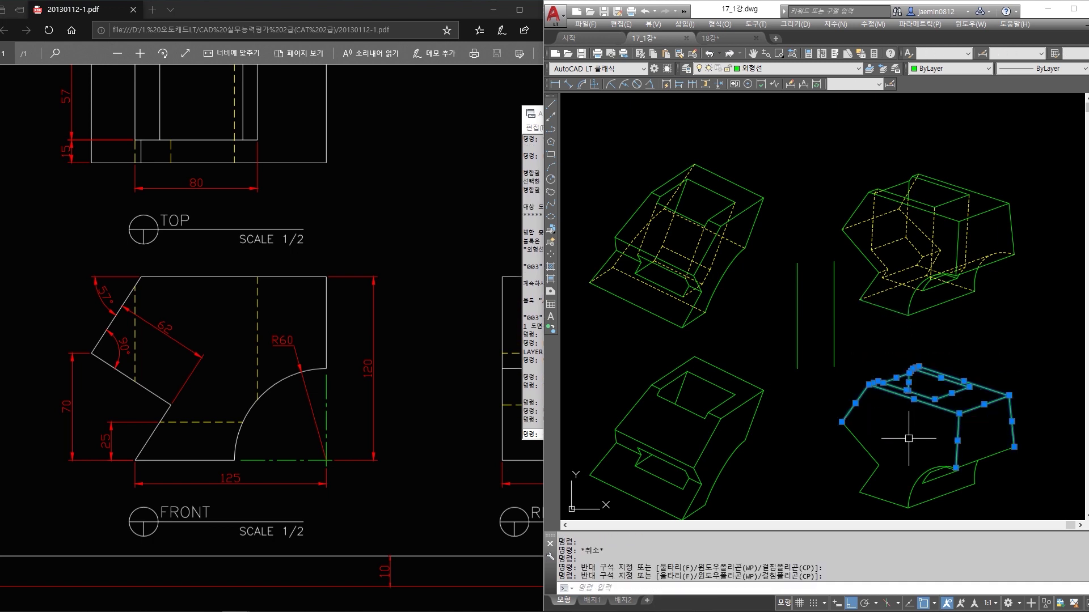
click(908, 430)
click(848, 470)
click(771, 443)
click(688, 381)
click(692, 359)
click(637, 407)
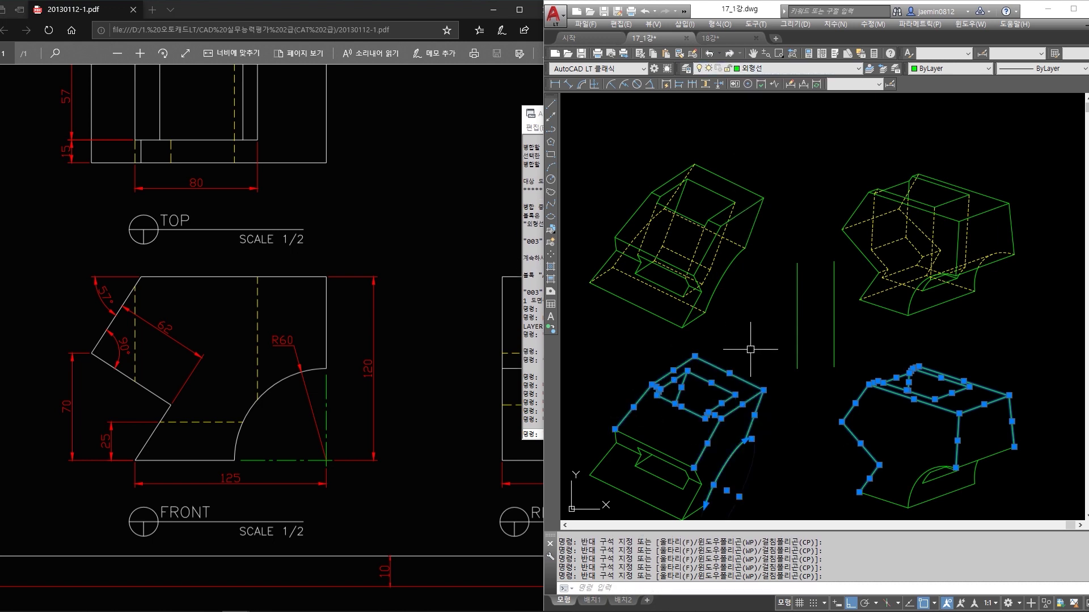
key(Escape)
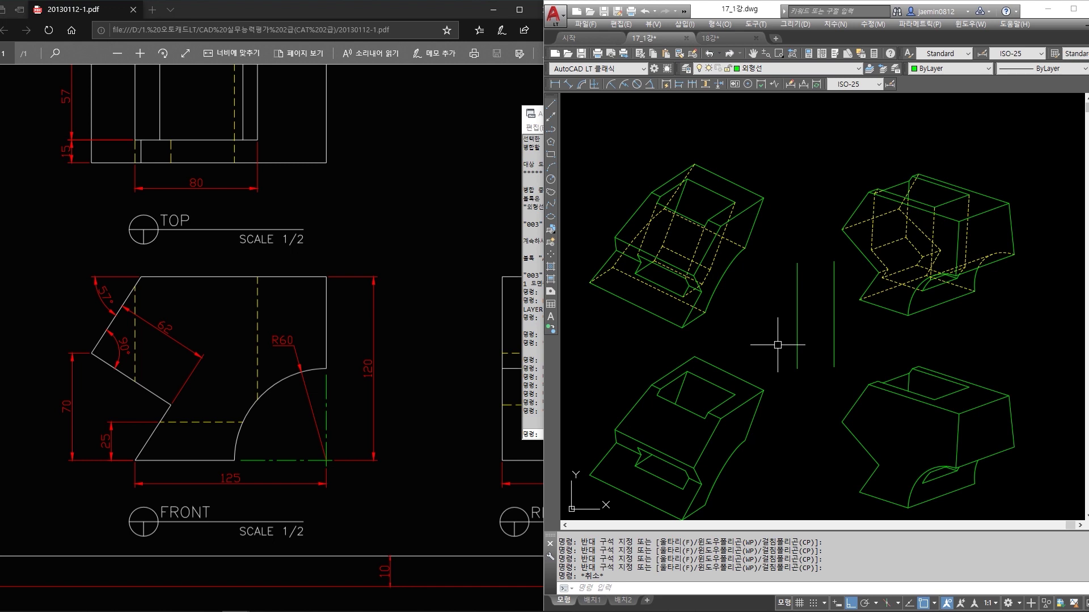
click(777, 345)
key(Escape)
Assign the right vertical test line to layer 002.
click(846, 312)
click(826, 335)
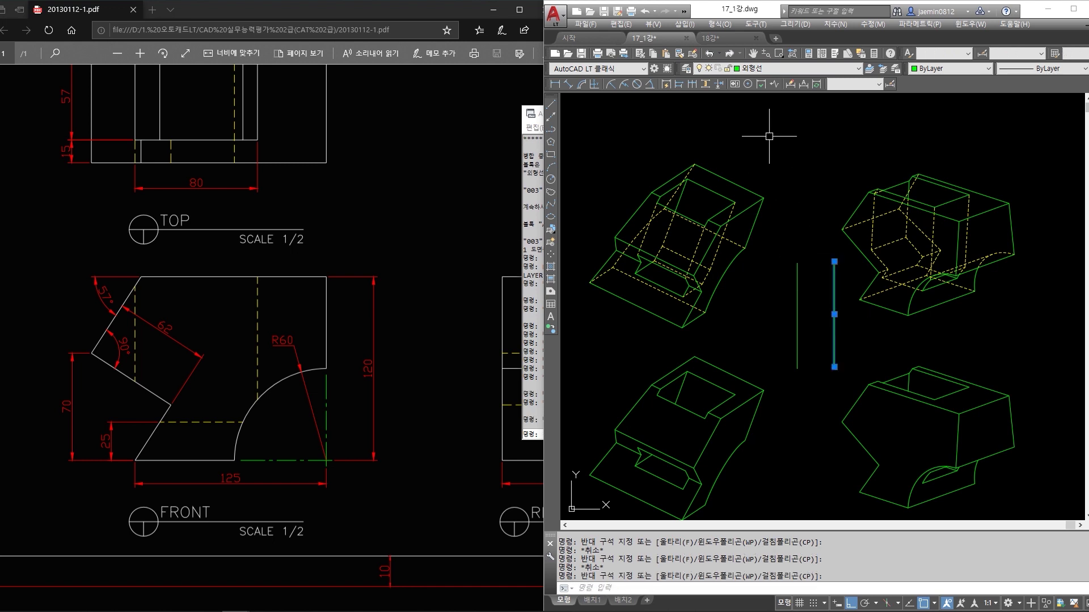
click(780, 69)
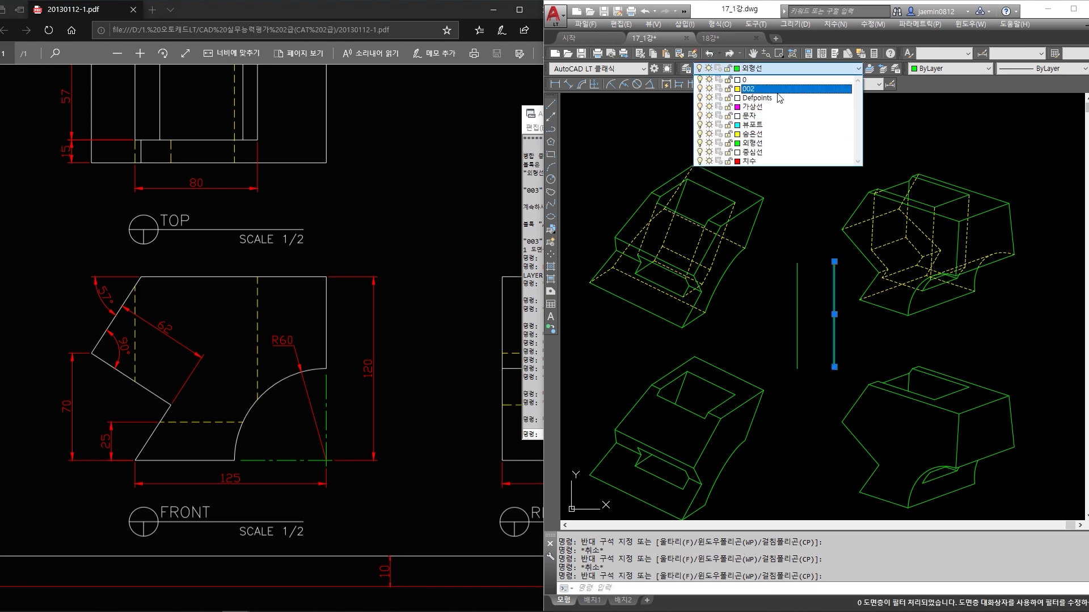
click(779, 89)
key(Escape)
Assign the left vertical test line to layer 숨은선.
click(811, 317)
click(782, 288)
click(779, 68)
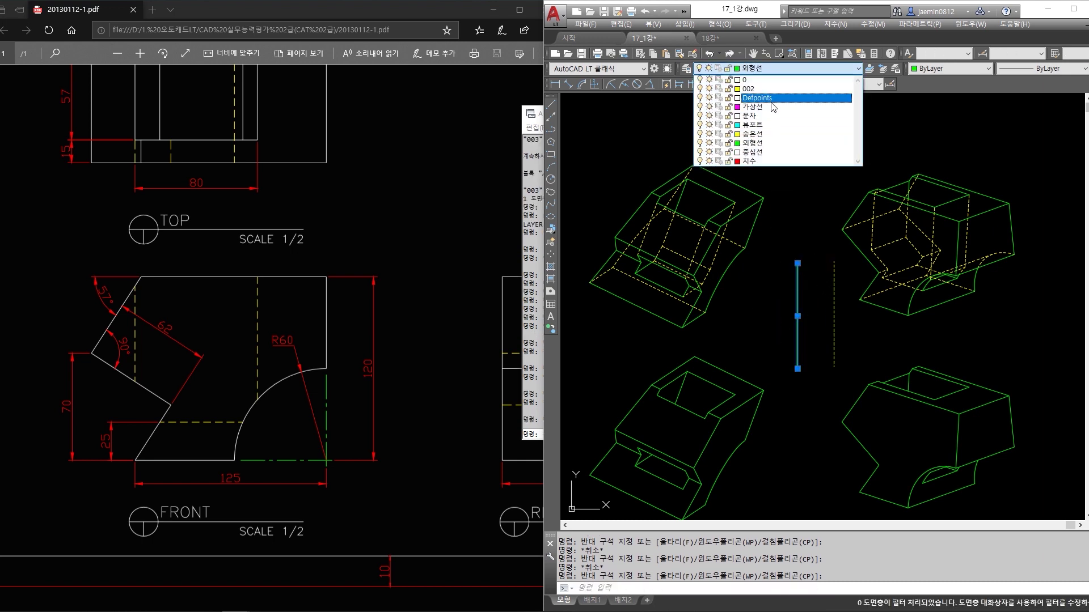
click(771, 134)
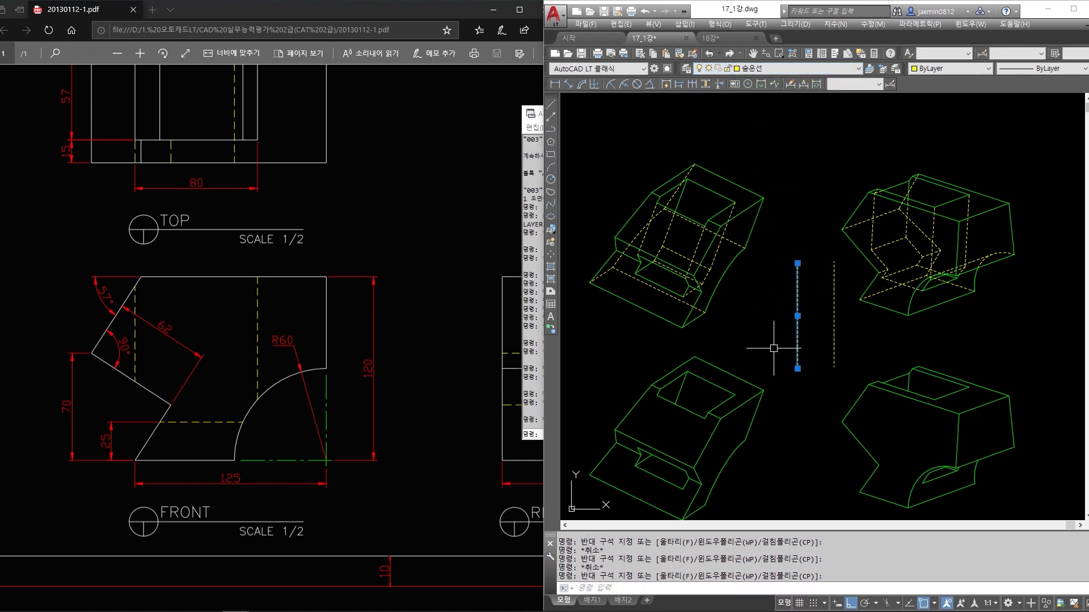
key(Escape)
Compare the layers of the two dashed vertical test lines by selecting each one in turn.
click(806, 287)
click(780, 322)
key(Escape)
click(843, 281)
click(828, 306)
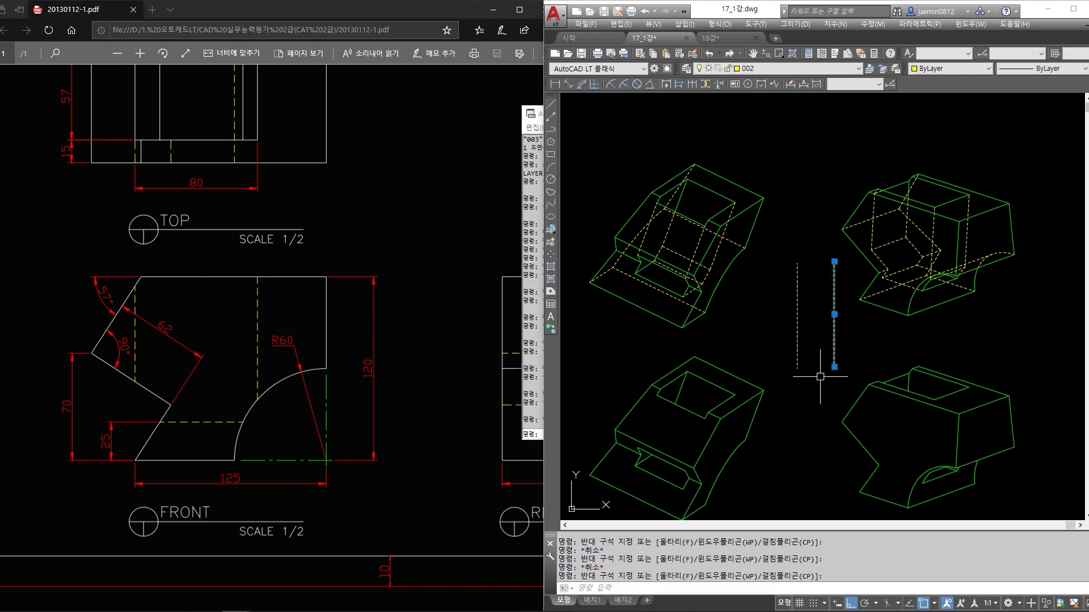
key(Escape)
click(809, 297)
click(776, 365)
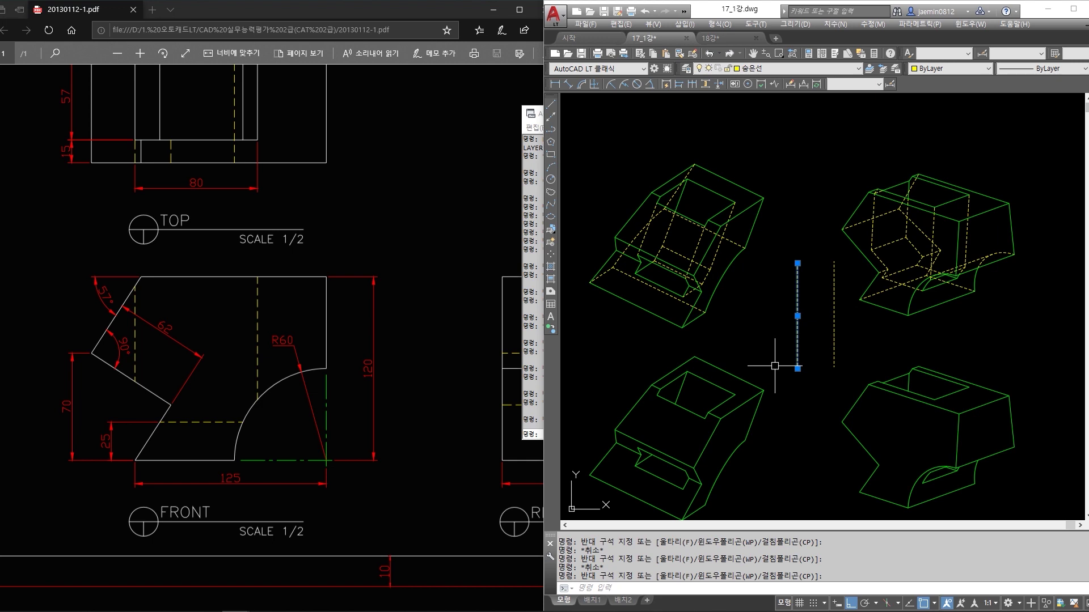
key(Escape)
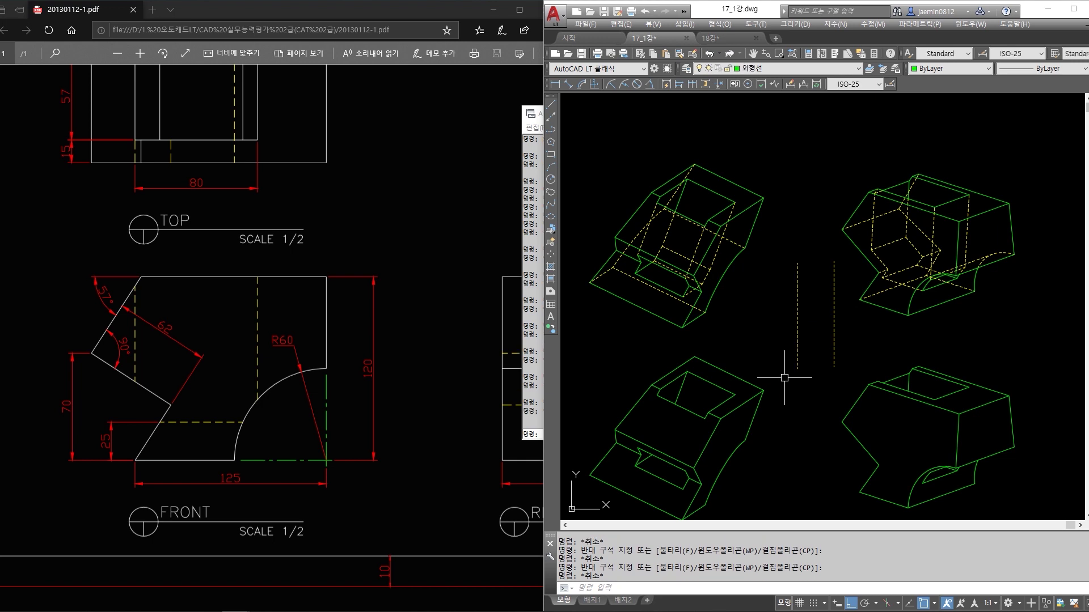
Merge layer 002 into layer 숨은선 with LAYMRG, using the right test line as source and the left one as target.
text(LAYMR)
key(Return)
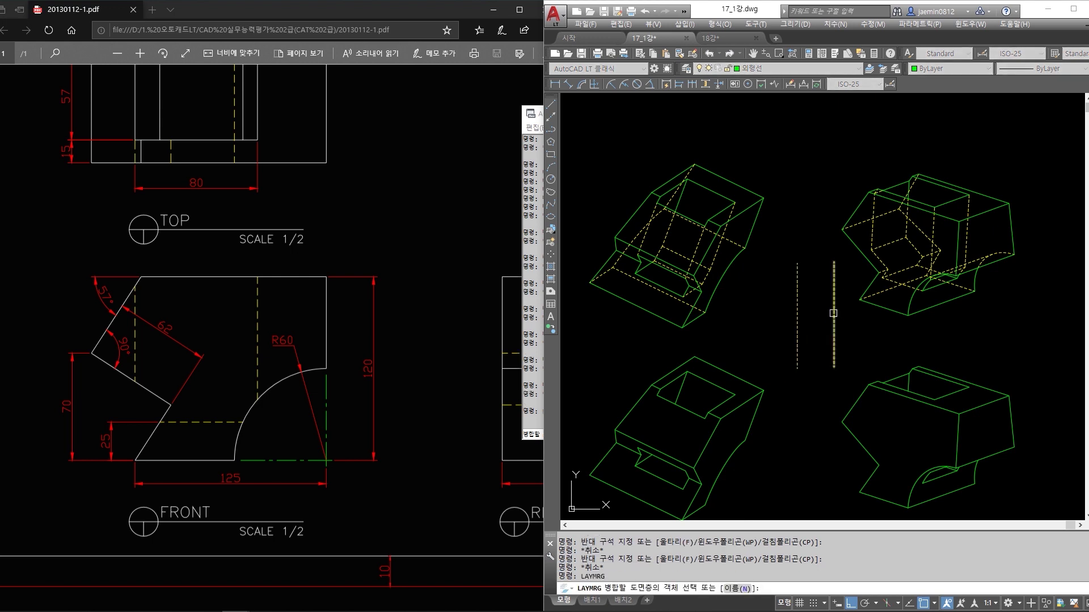
click(833, 313)
key(Return)
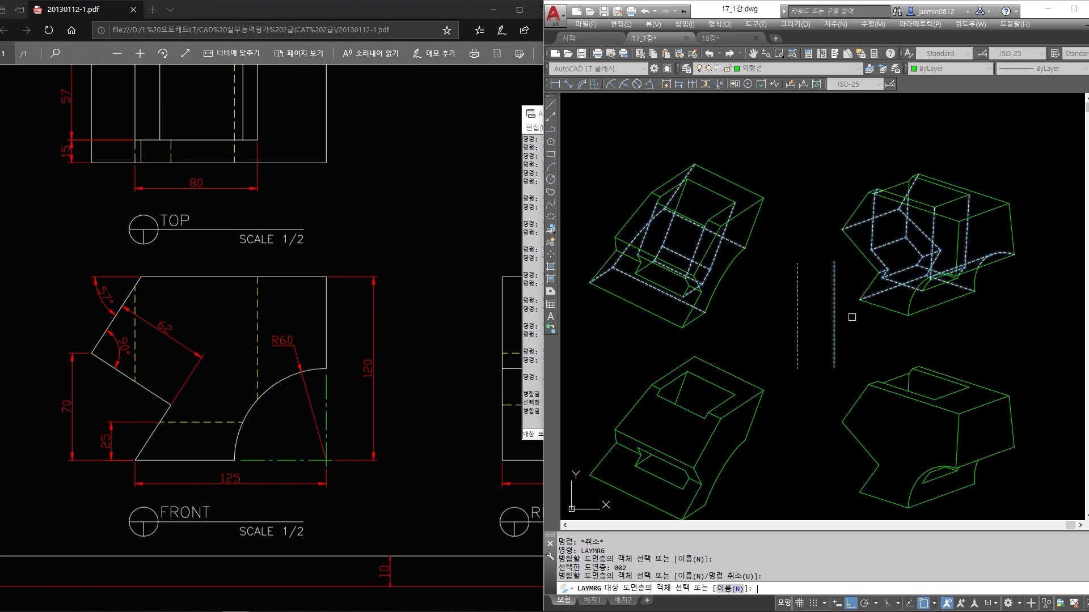
click(797, 299)
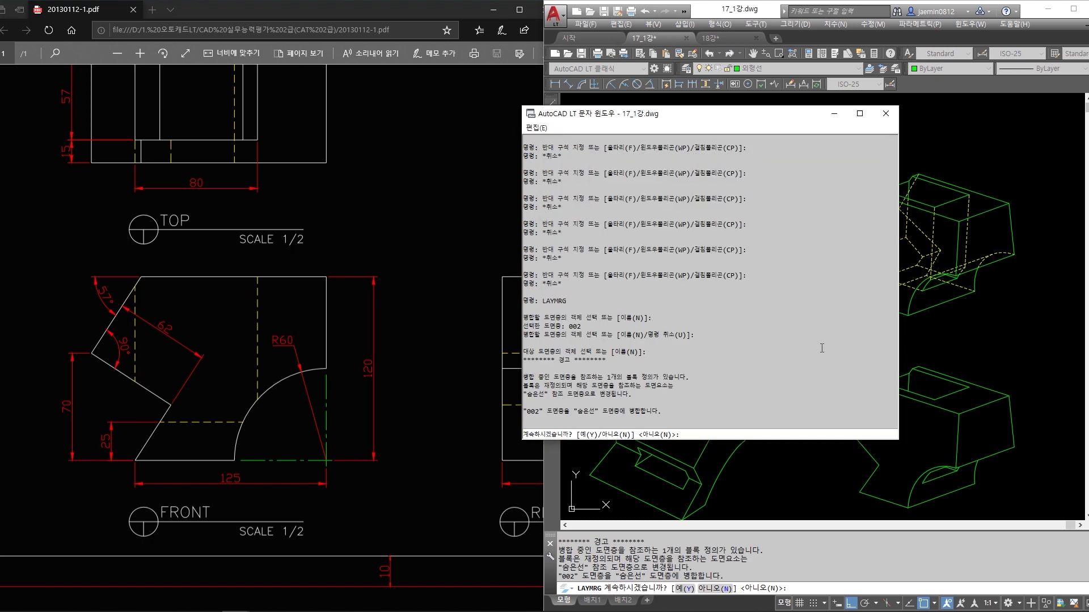
text(y)
key(Return)
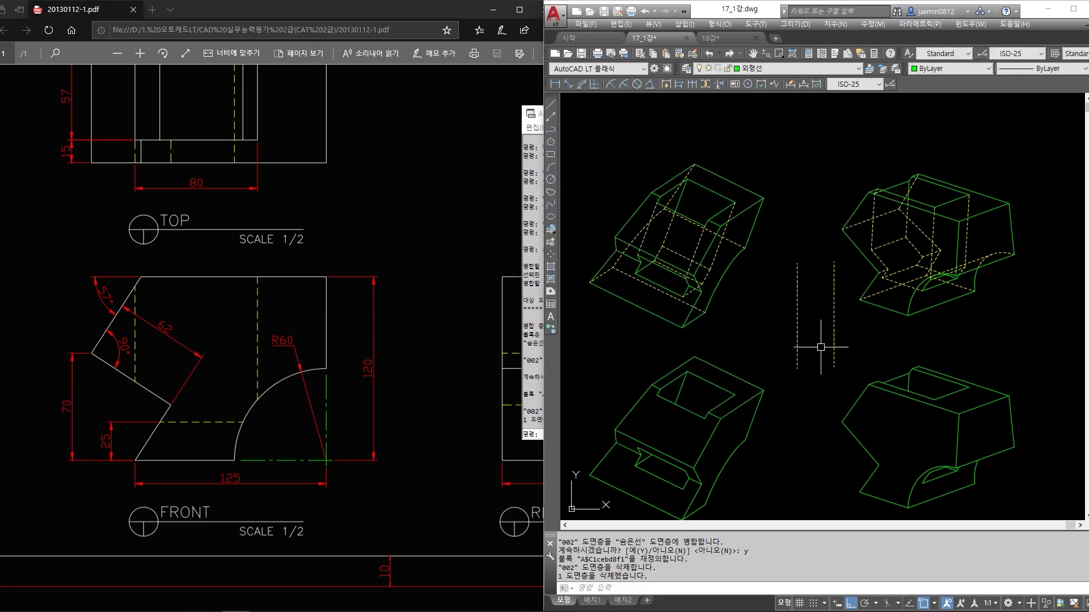
Check the layer of the right test line and of the dashed hidden edges in the upper right isometric view.
click(851, 315)
click(817, 341)
click(841, 337)
click(829, 358)
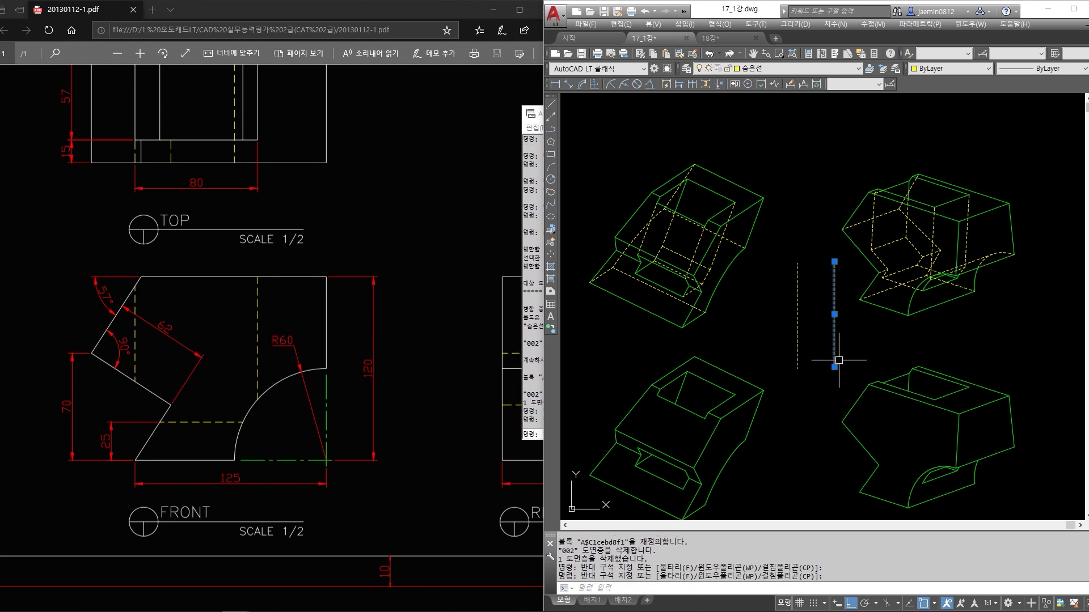
key(Escape)
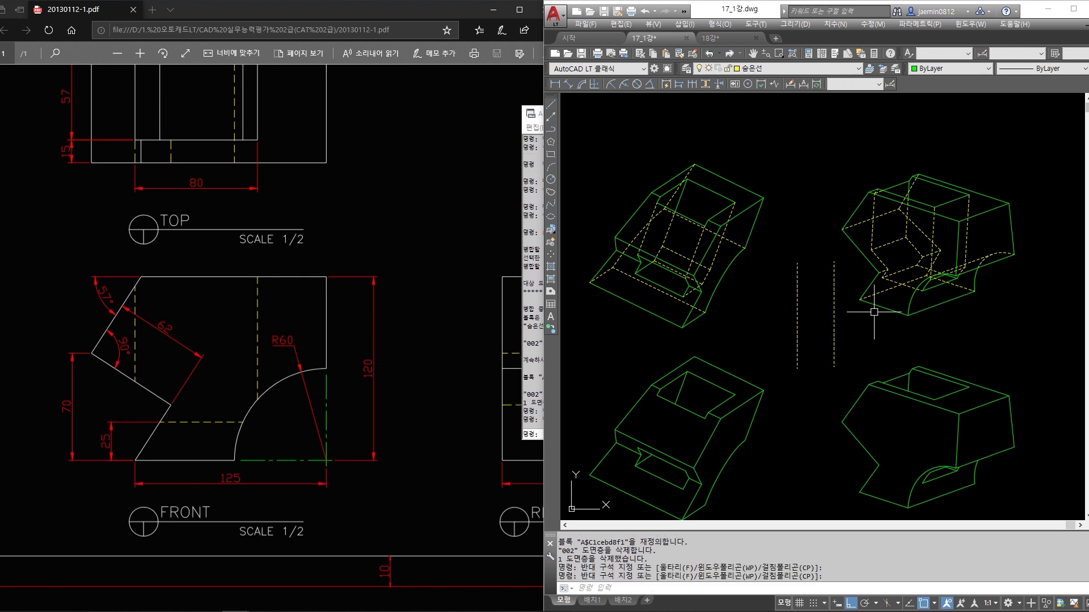
click(897, 260)
click(890, 291)
click(891, 231)
click(883, 250)
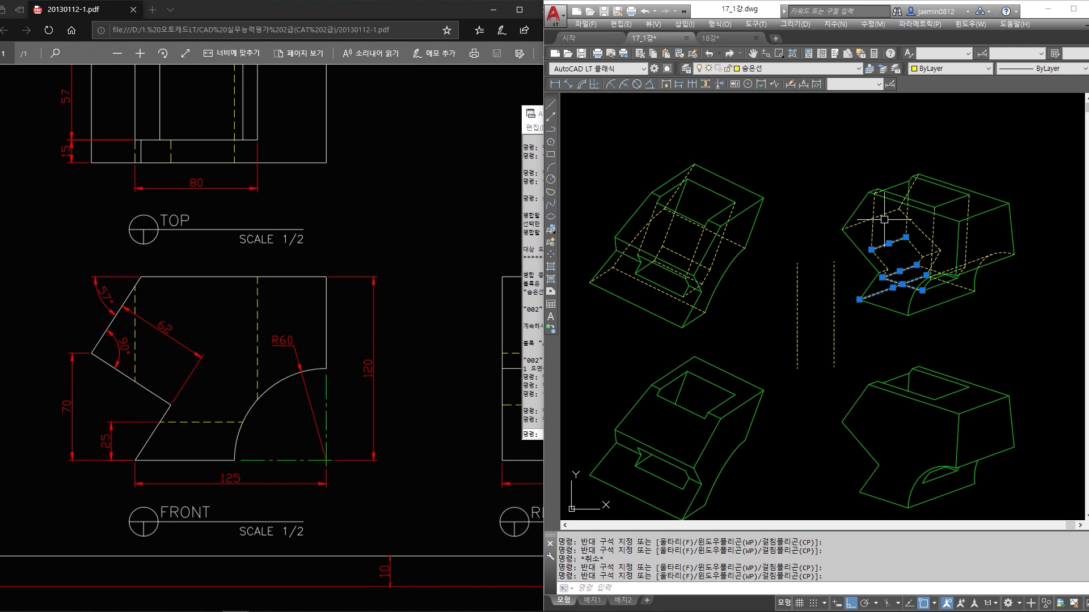
click(881, 211)
click(870, 236)
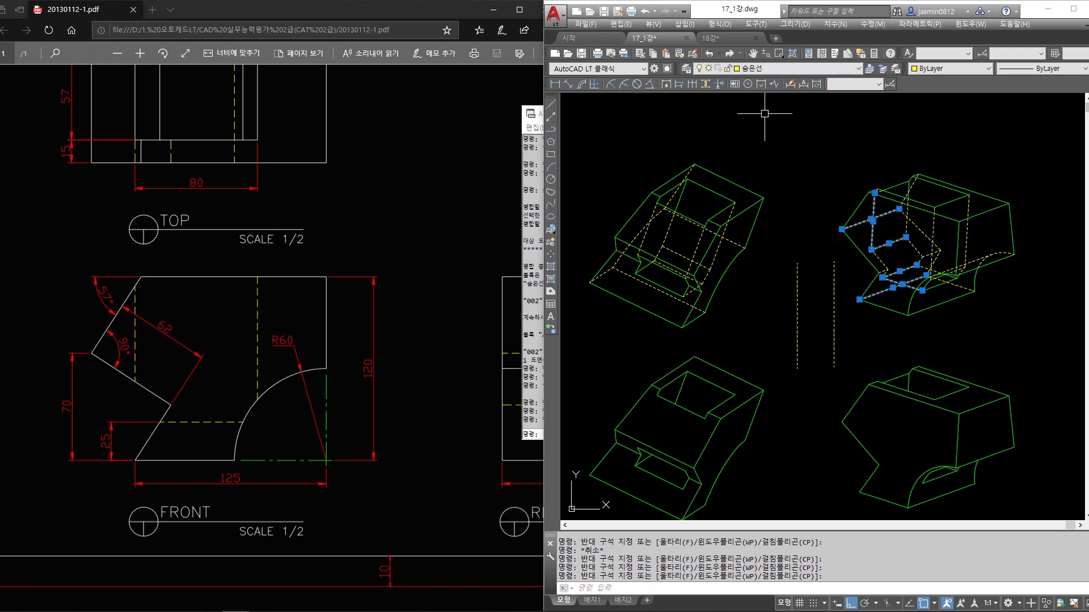
key(Escape)
Open the layer properties manager to review the remaining layers.
text(la)
key(Return)
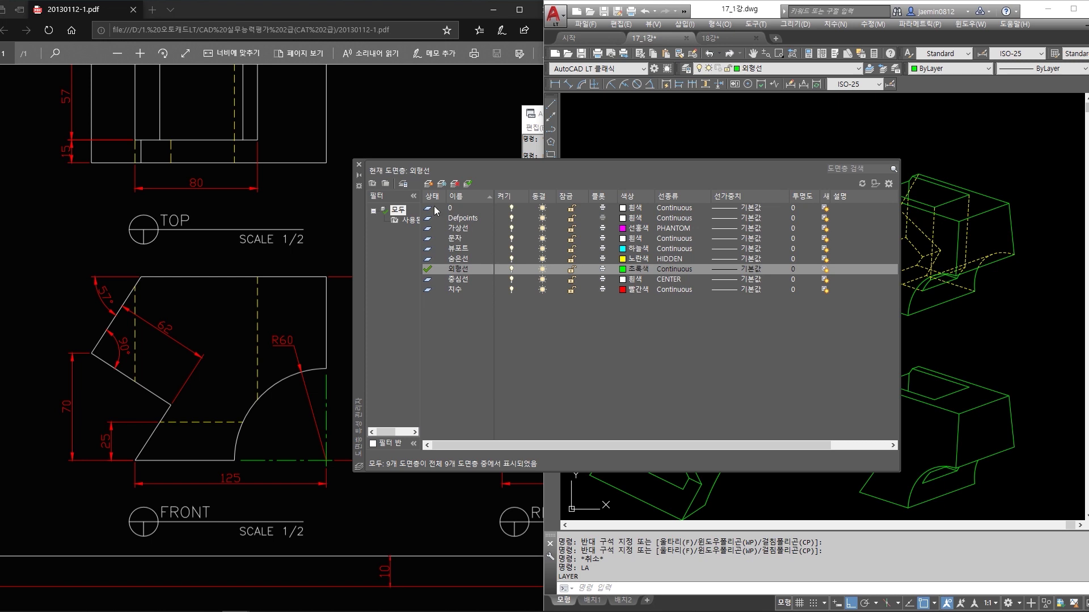
Close the layer properties manager and the command history window, and delete the two dashed vertical test lines.
click(359, 165)
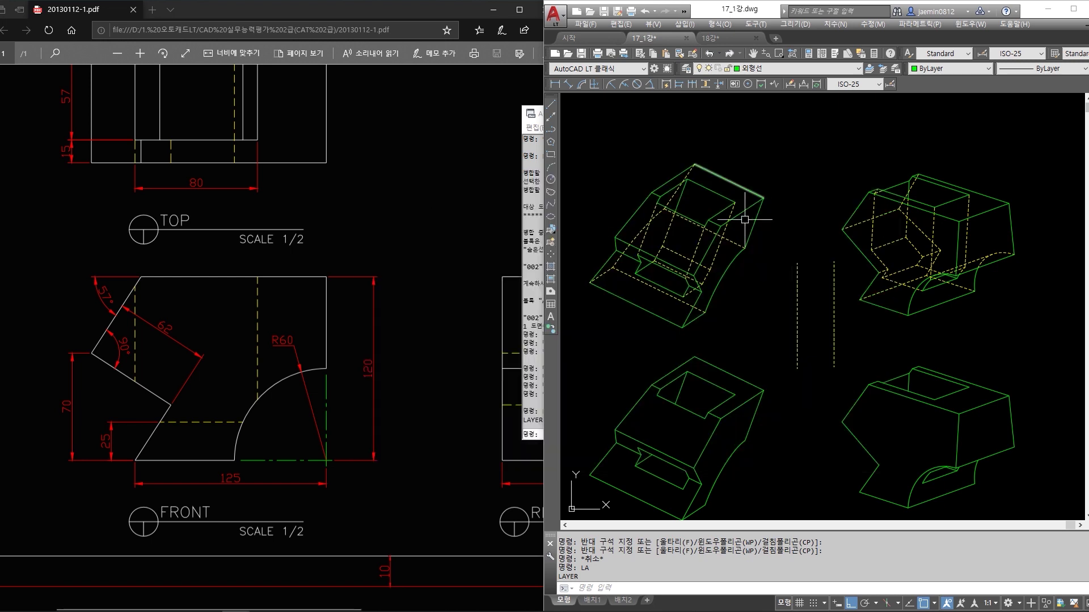
key(F2)
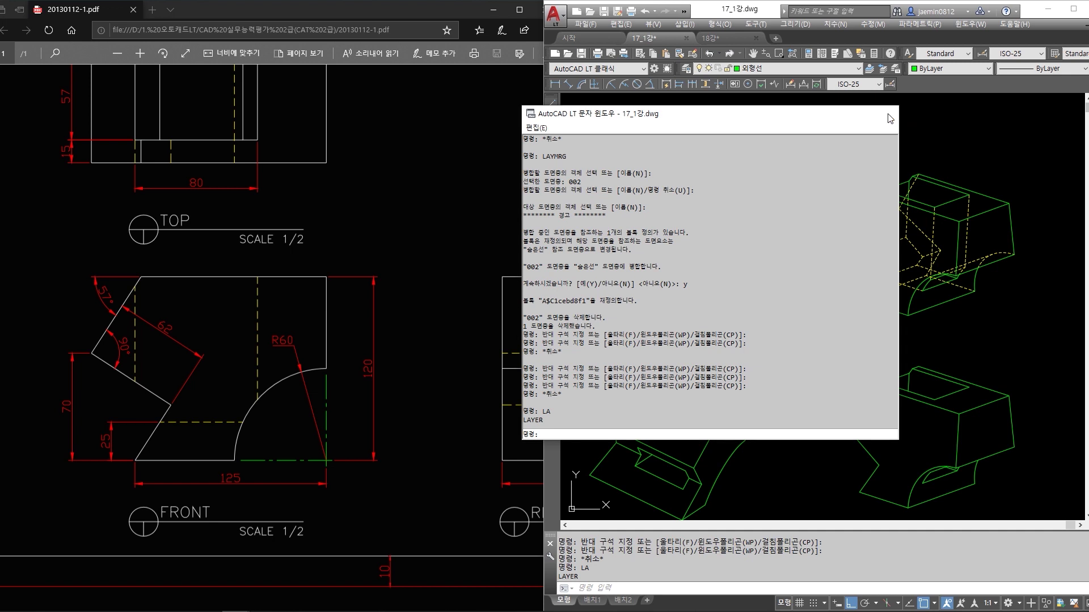
click(886, 114)
click(842, 331)
click(769, 346)
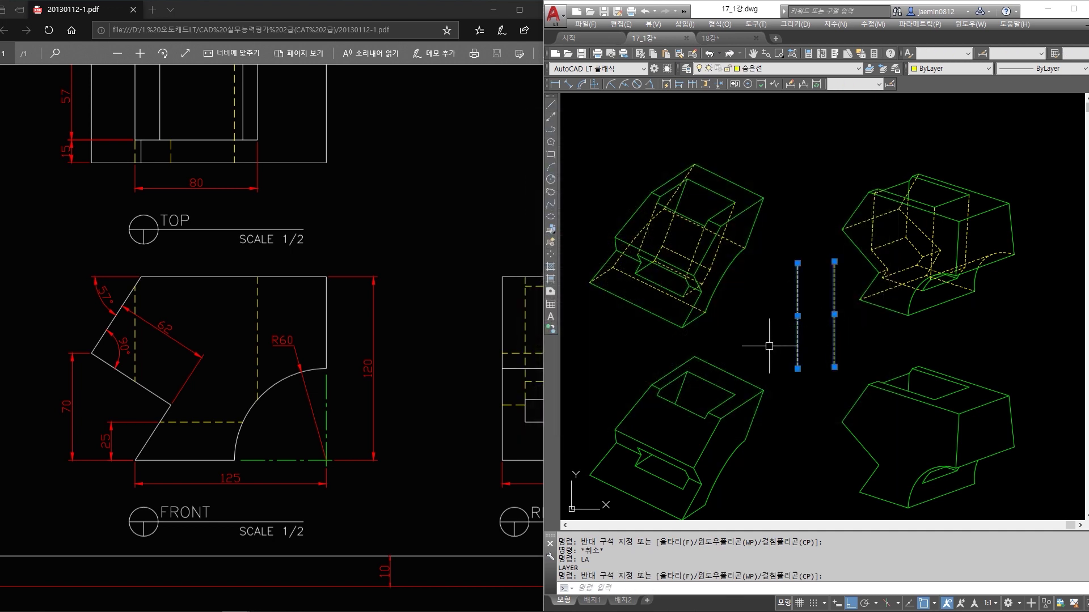
key(Delete)
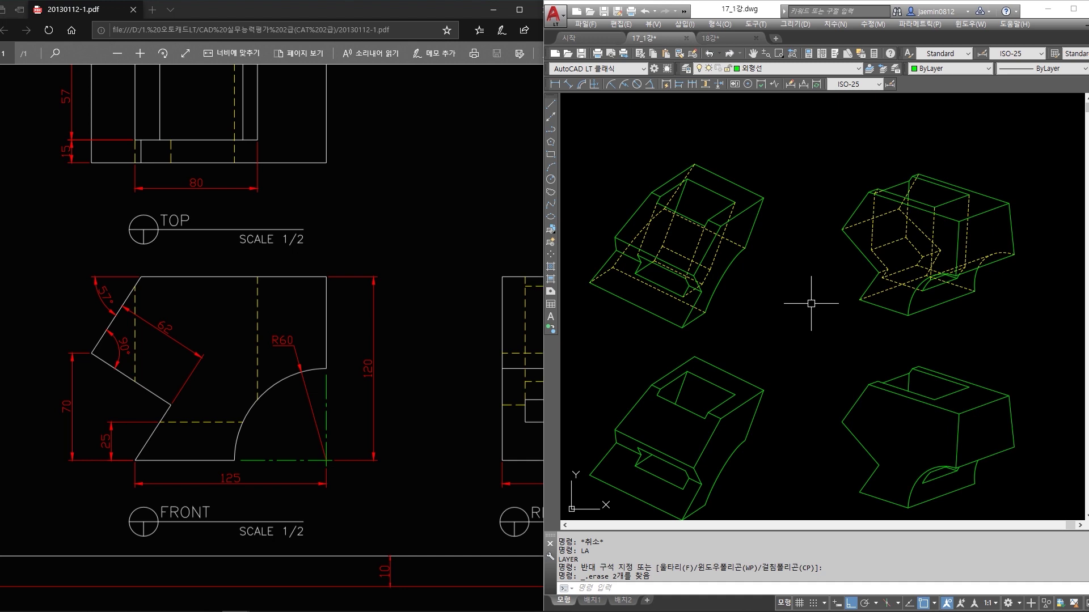
Offset the bottom horizontal edge of the front view upward by 25, following the reference dimension.
scroll(879, 231, down, 3)
scroll(744, 346, up, 5)
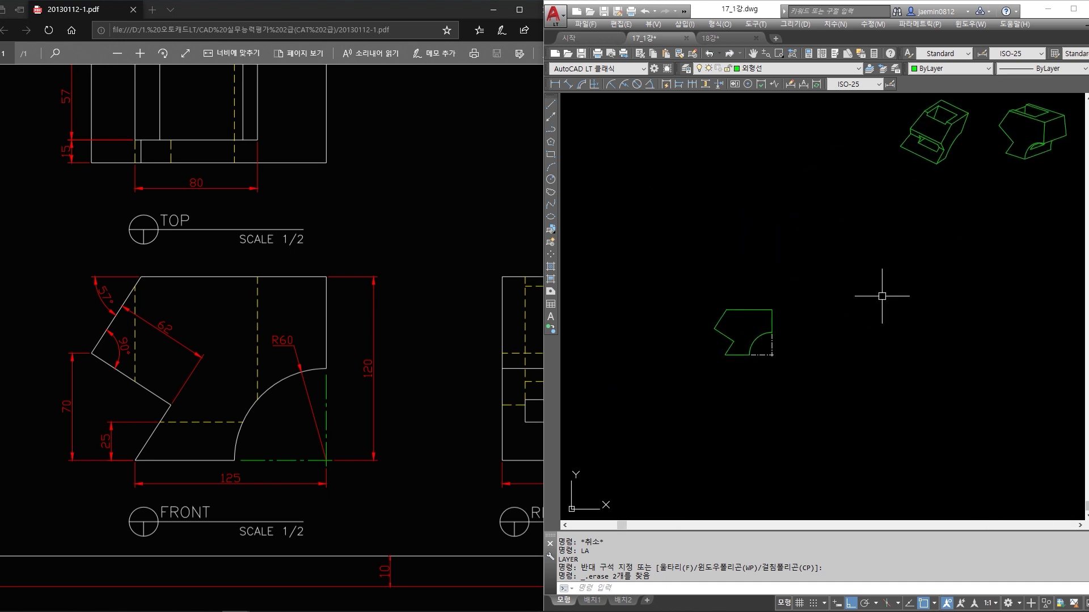
scroll(749, 375, up, 3)
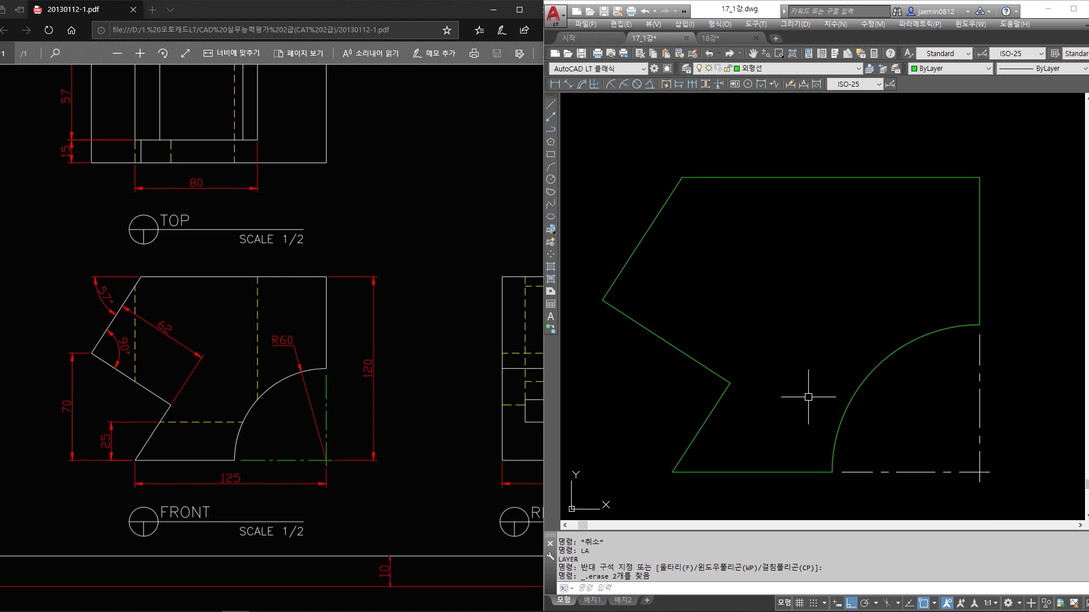
click(352, 461)
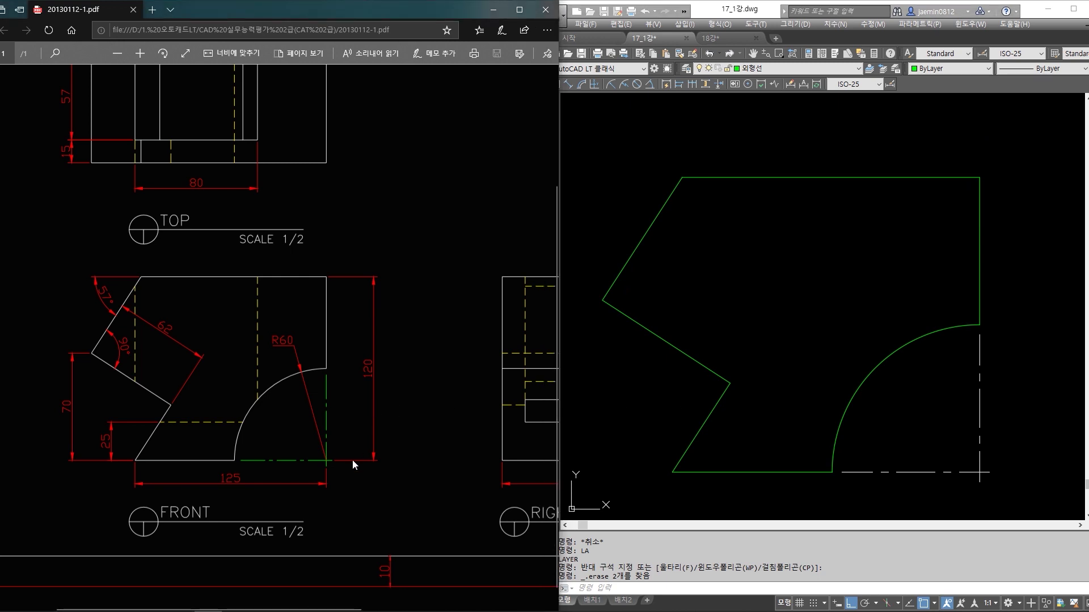
drag(94, 411, 121, 469)
drag(148, 463, 229, 460)
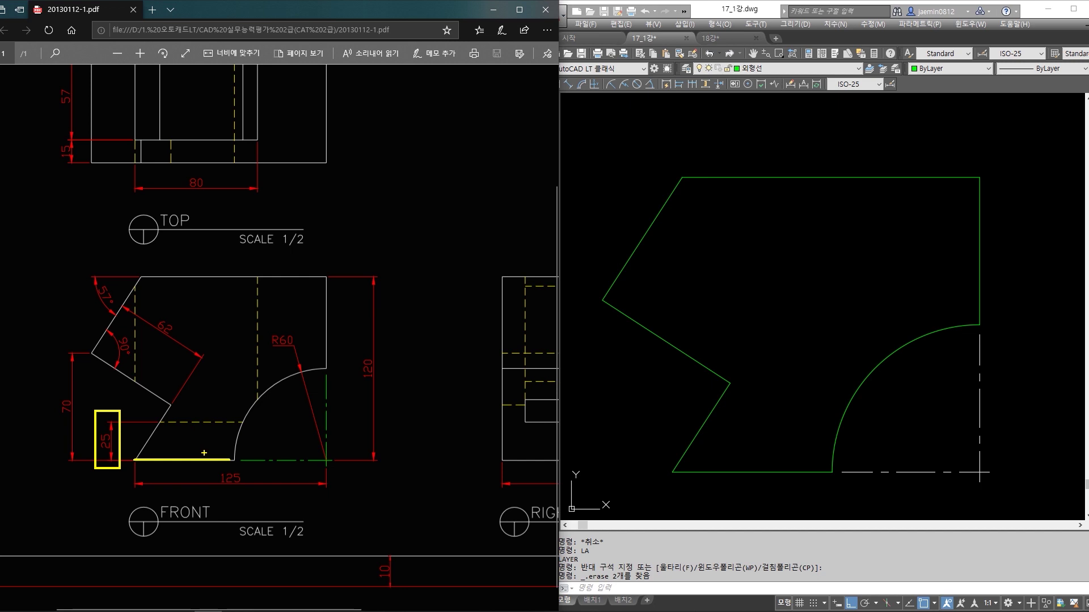
click(661, 427)
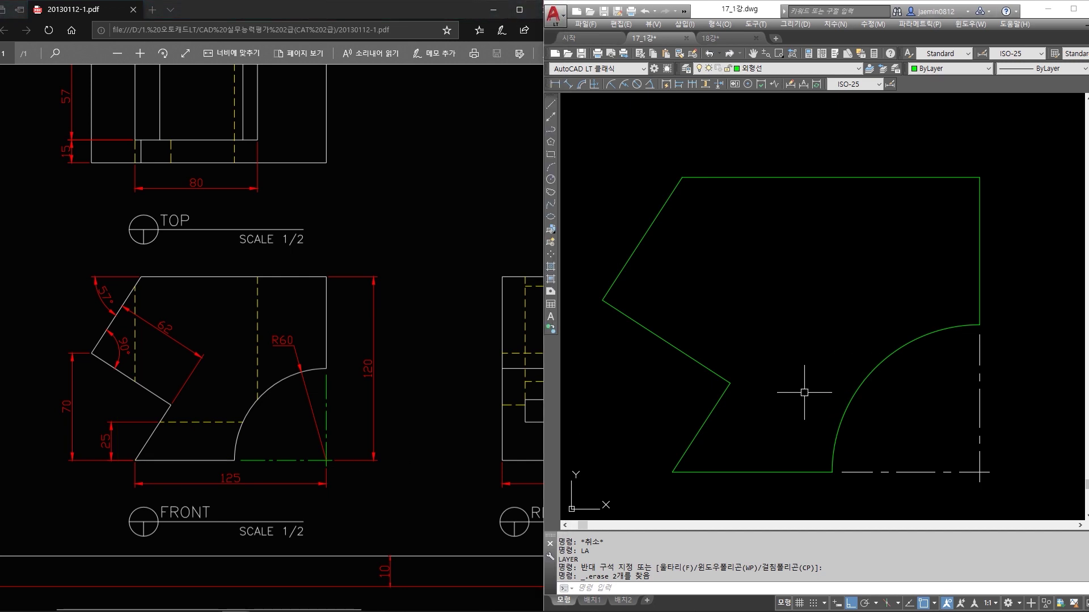
text(O)
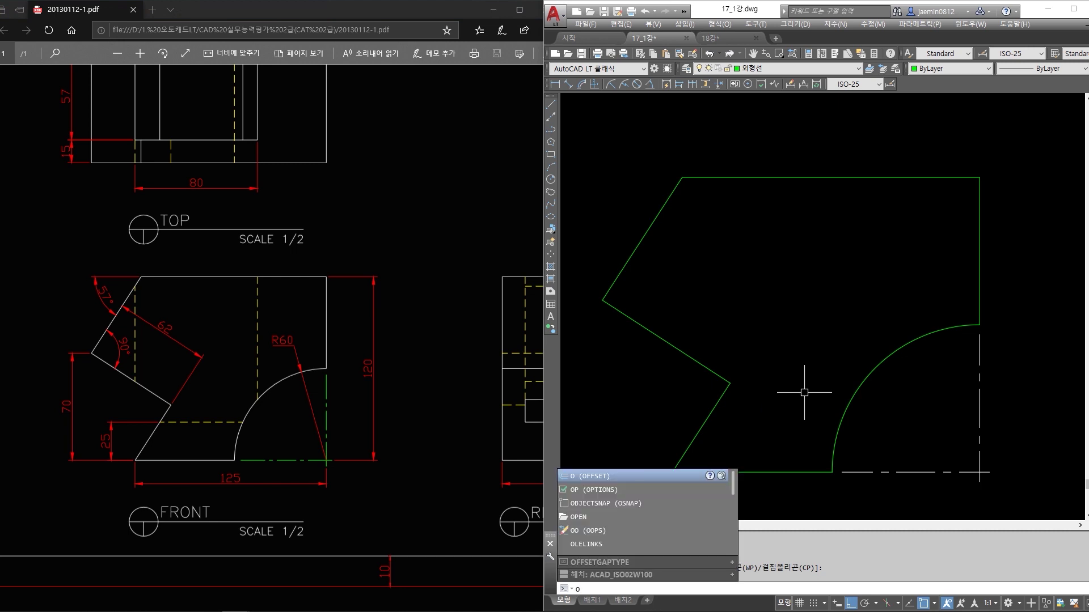
key(Return)
text(2)
key(Return)
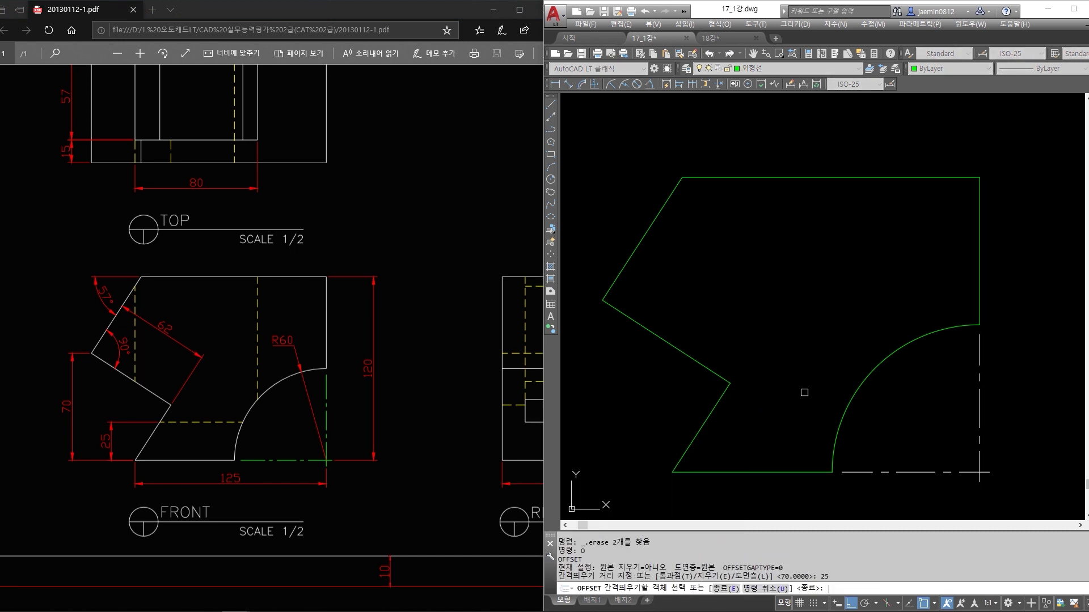
click(778, 471)
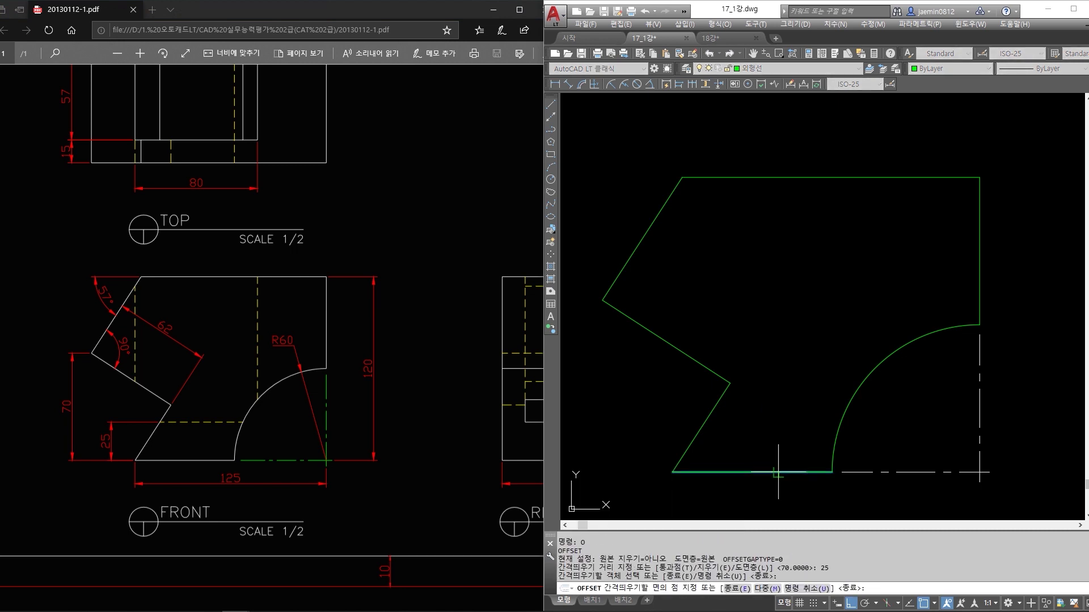
click(785, 357)
key(Escape)
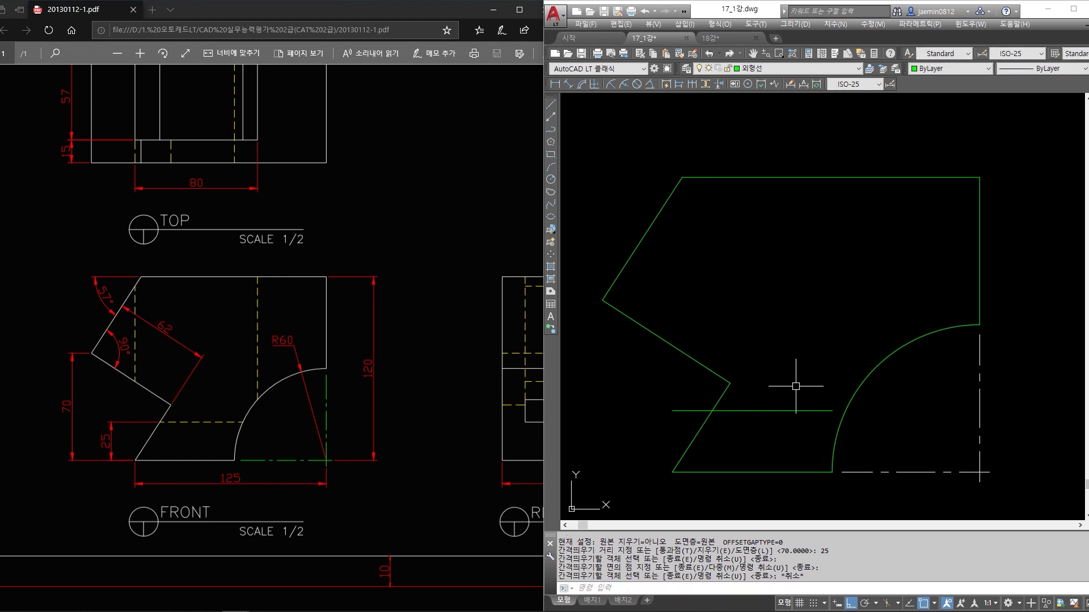
Move the offset horizontal line in the front view to the 숨은선 layer.
drag(804, 370, 783, 432)
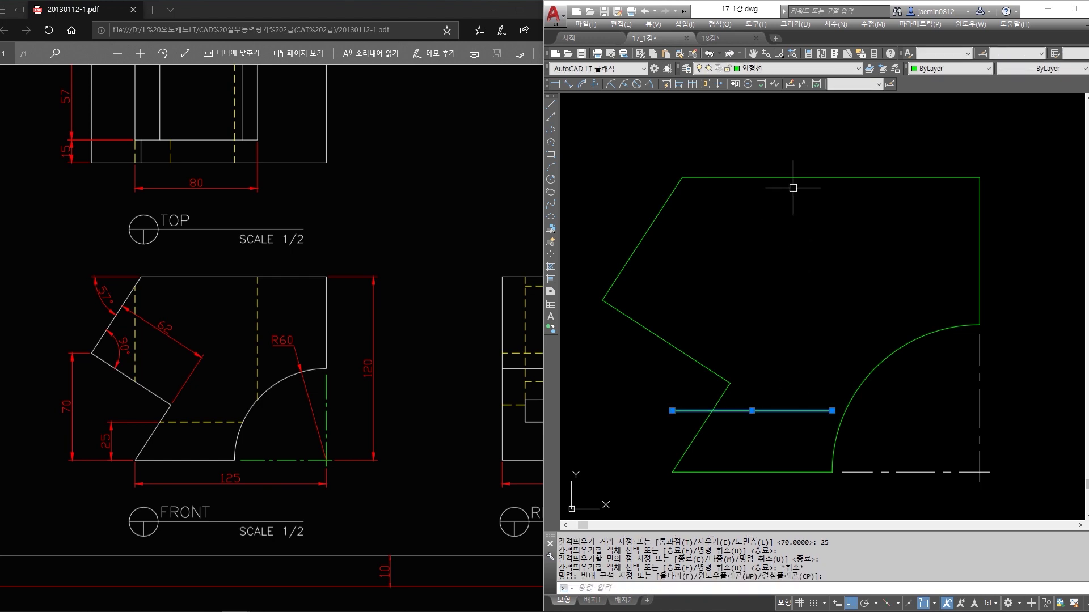
click(804, 68)
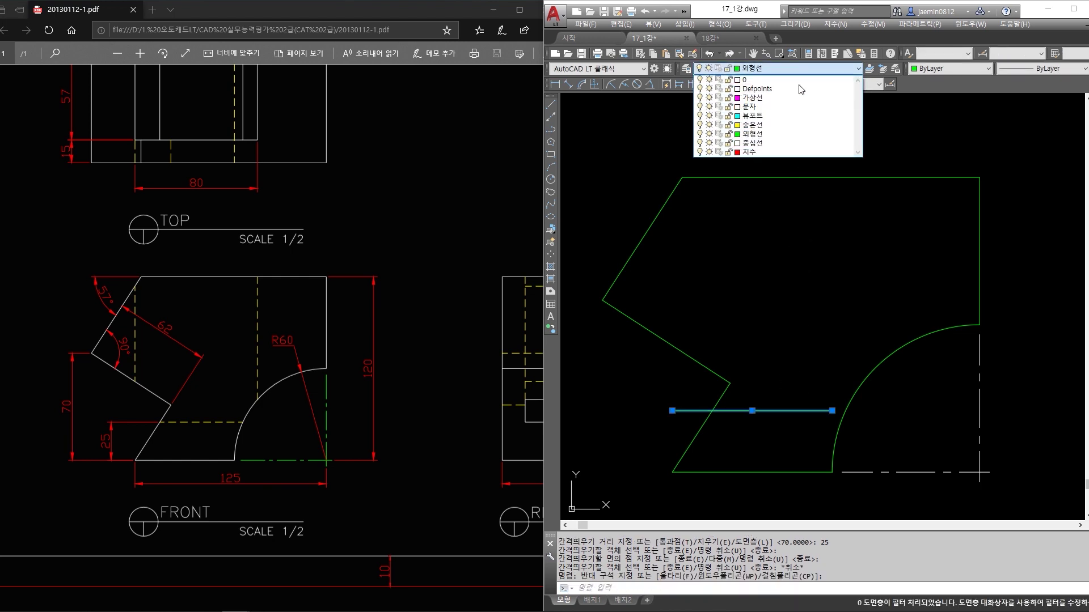
click(788, 116)
key(Escape)
Extend the horizontal hidden line in the front view to meet the R60 arc.
text(ee)
key(Return)
key(Escape)
key(Escape)
text(ee)
key(space)
click(855, 394)
key(space)
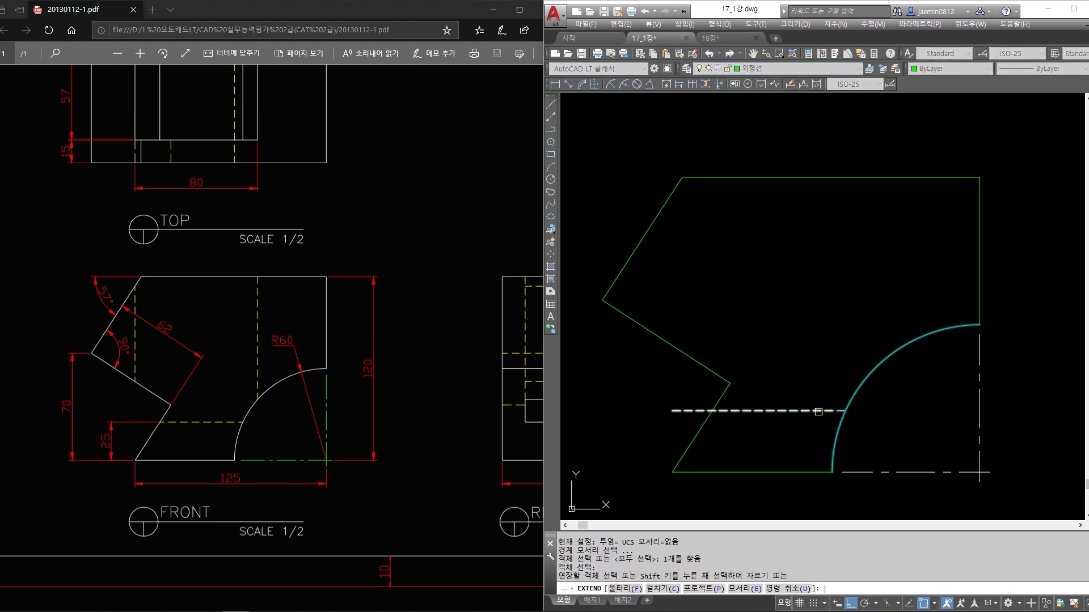
click(818, 412)
click(800, 413)
key(Escape)
Trim the part of the horizontal hidden line that lies outside the lower slanted edge of the front view.
text(tr)
key(space)
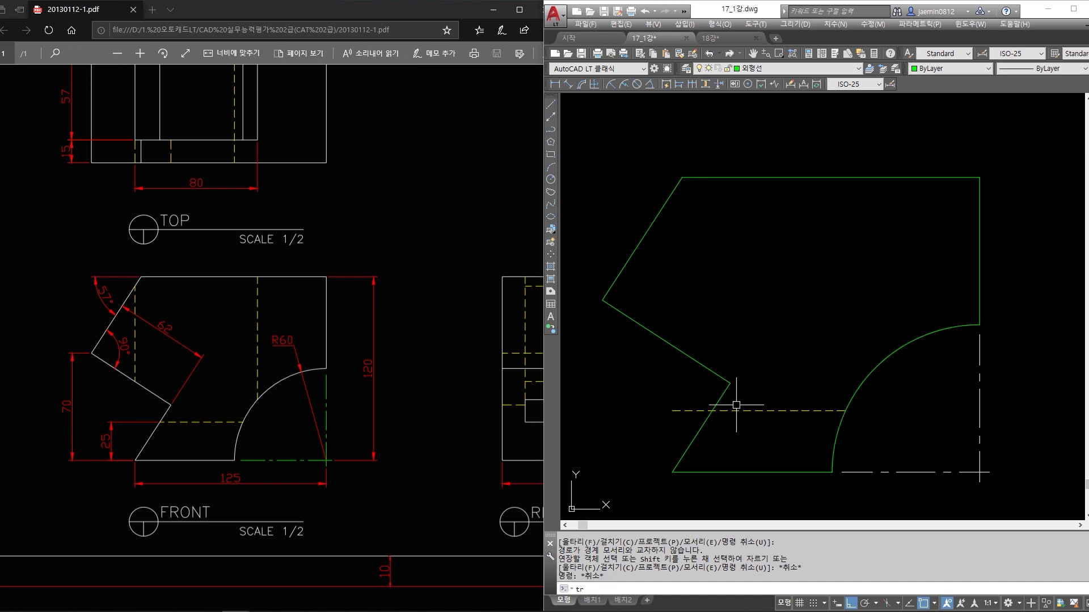
click(723, 396)
key(space)
click(701, 411)
key(Escape)
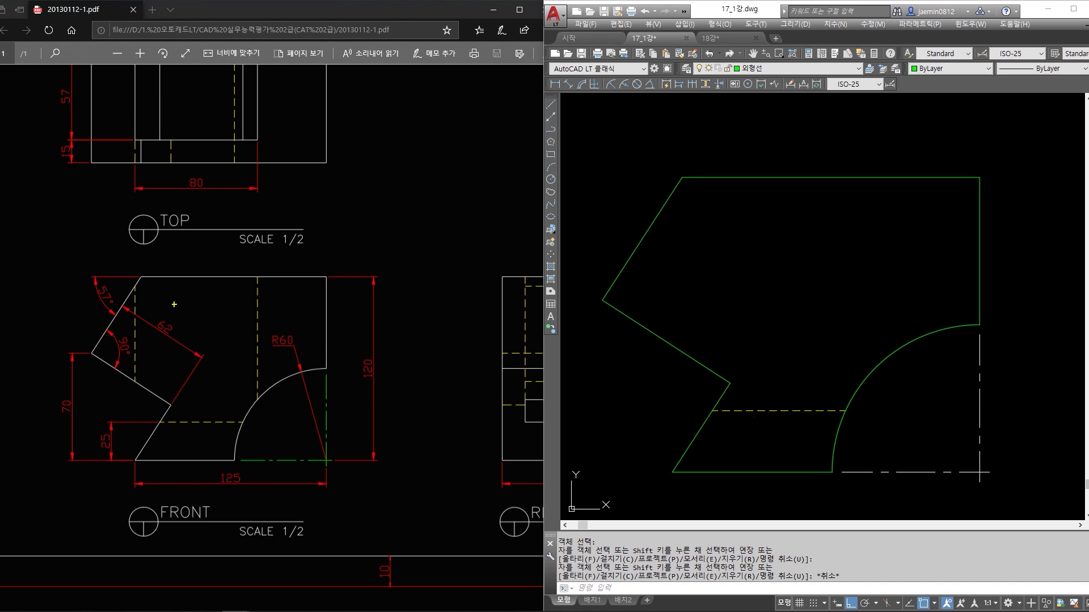
Examine the vertical hidden lines of the FRONT view in the reference PDF and compare them with the TOP and RIGHT views.
drag(126, 268, 146, 393)
drag(231, 253, 270, 415)
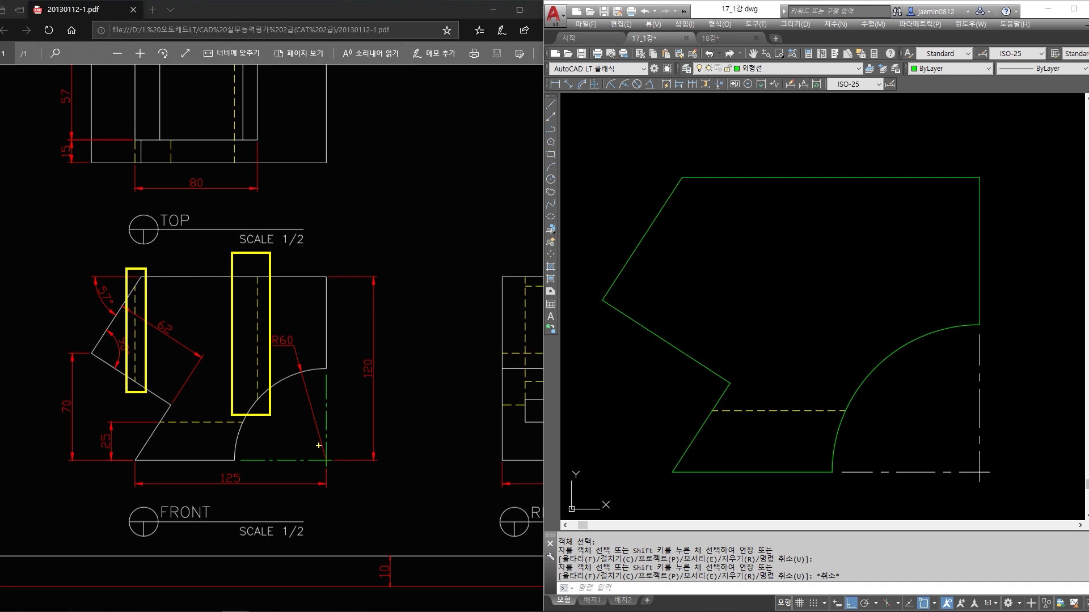
key(Escape)
click(417, 411)
ctrl+scroll(421, 413, down, 1)
ctrl+scroll(422, 413, down, 2)
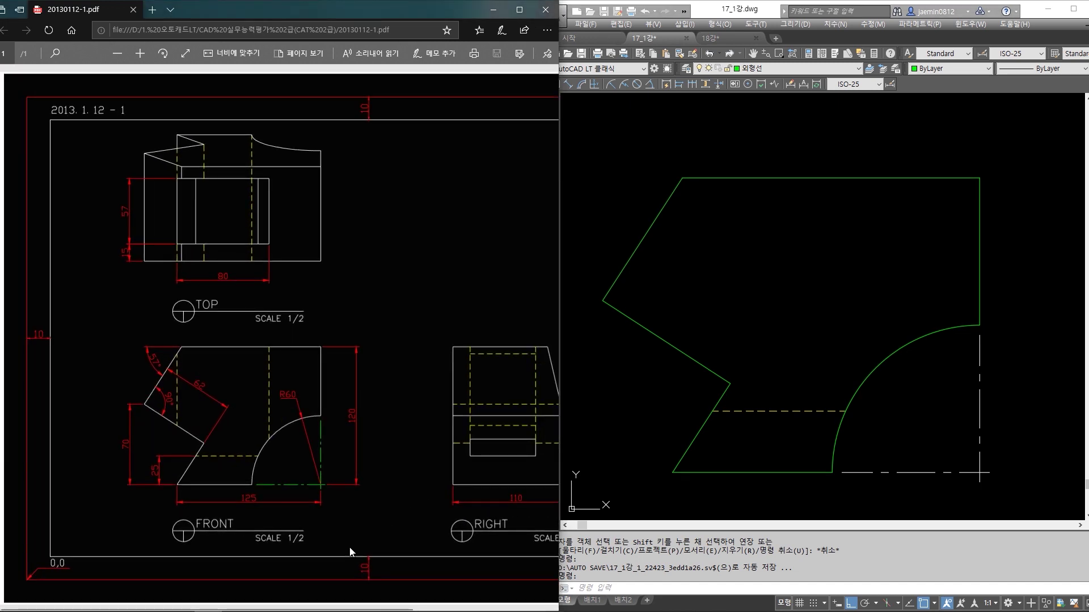
scroll(339, 523, right, 3)
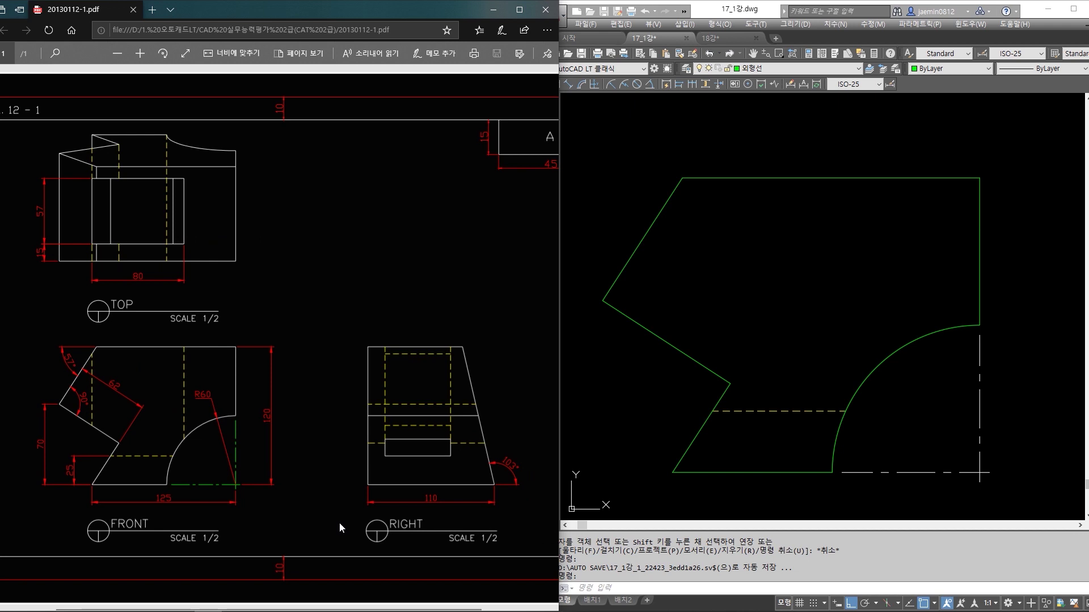
ctrl+scroll(339, 522, up, 1)
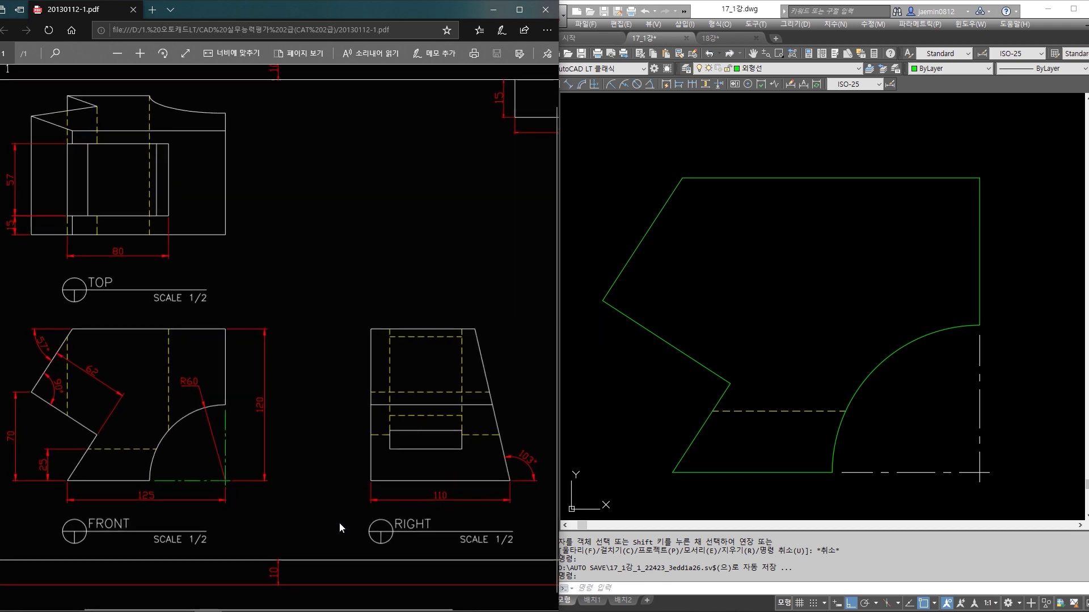
scroll(339, 522, left, 3)
scroll(339, 523, right, 3)
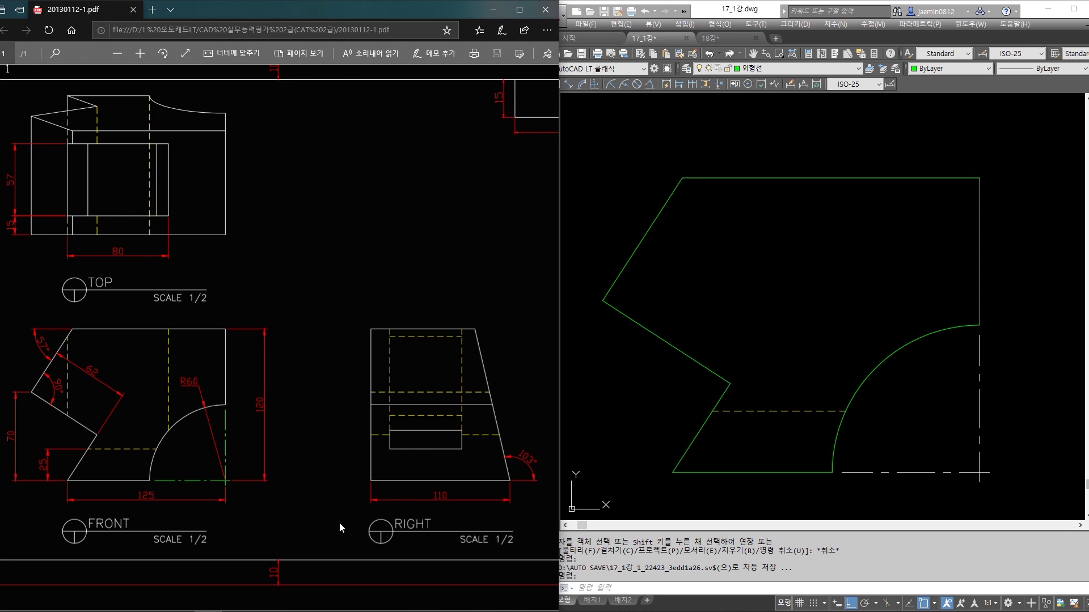
click(724, 292)
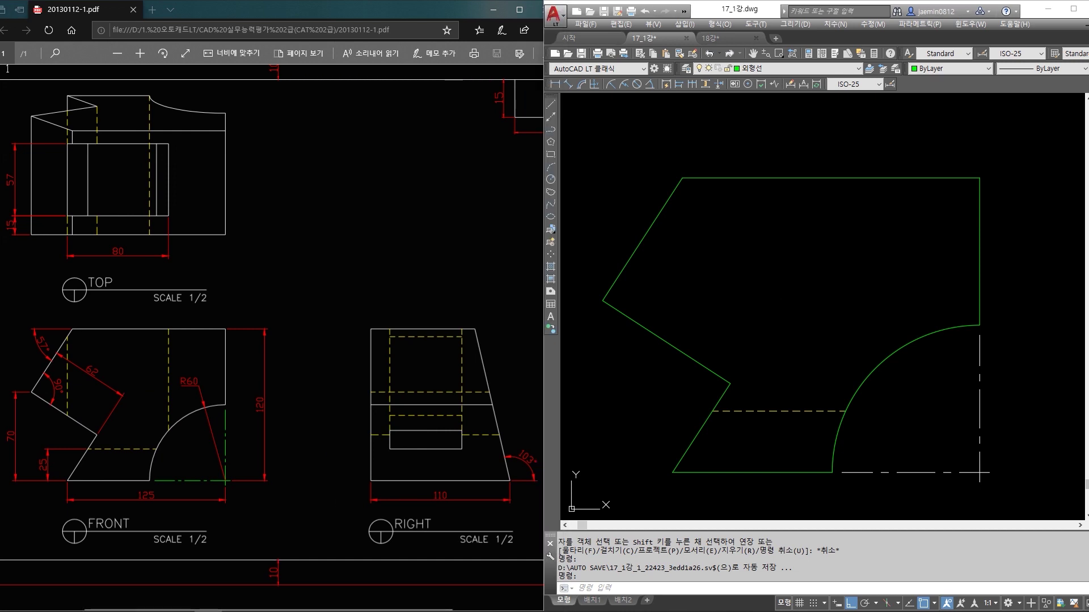
Draw a three-segment guide line chain from the front view's lower right corner, running right, up and back left above the view.
scroll(723, 297, down, 6)
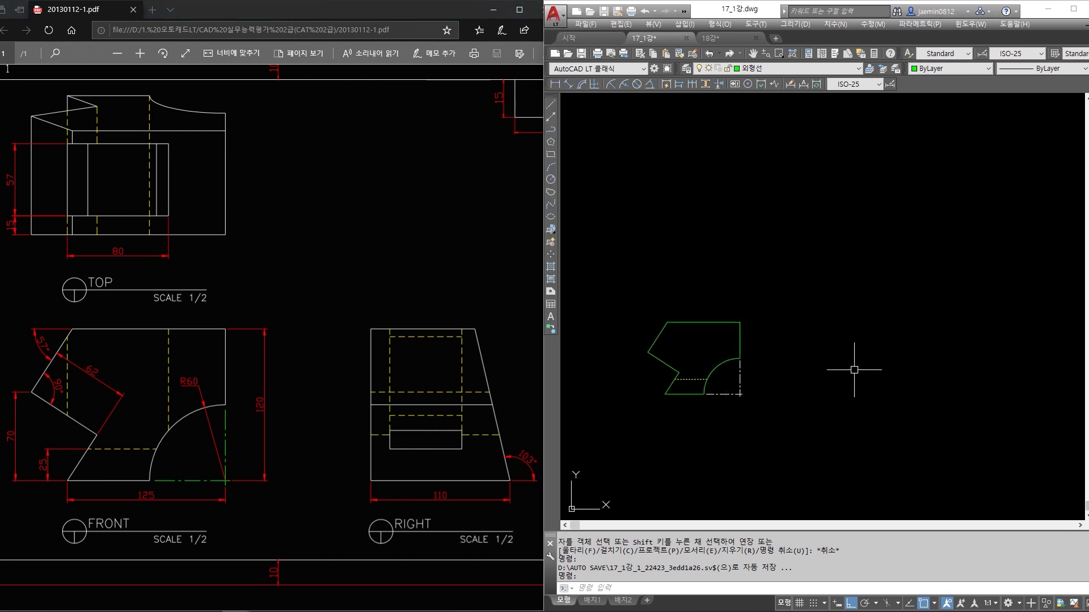
scroll(756, 405, up, 8)
key(Escape)
text(l)
key(Return)
scroll(802, 409, down, 5)
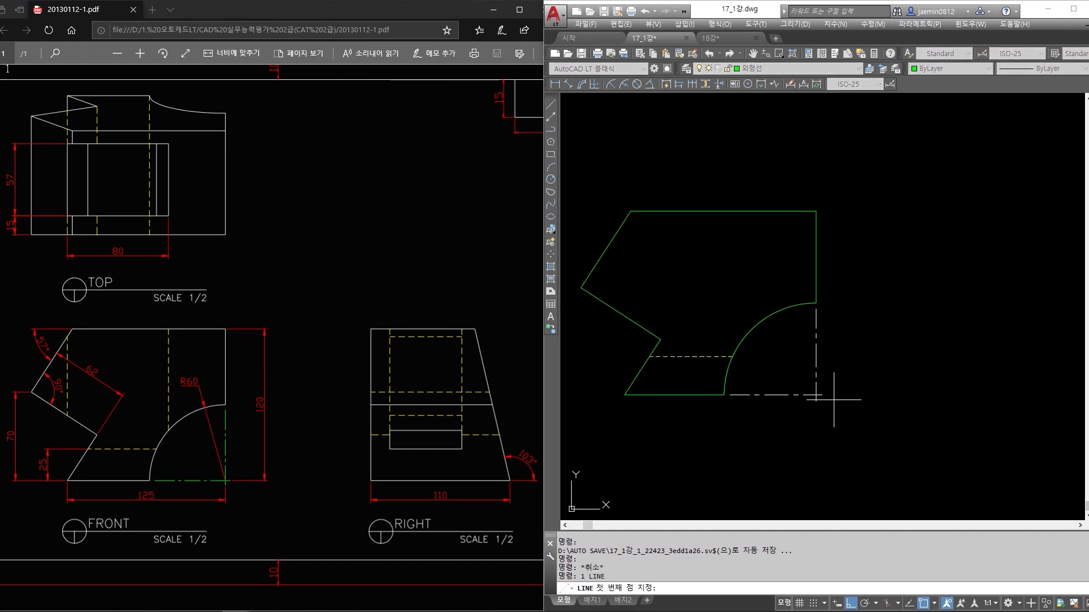
click(822, 395)
scroll(826, 397, down, 6)
click(937, 420)
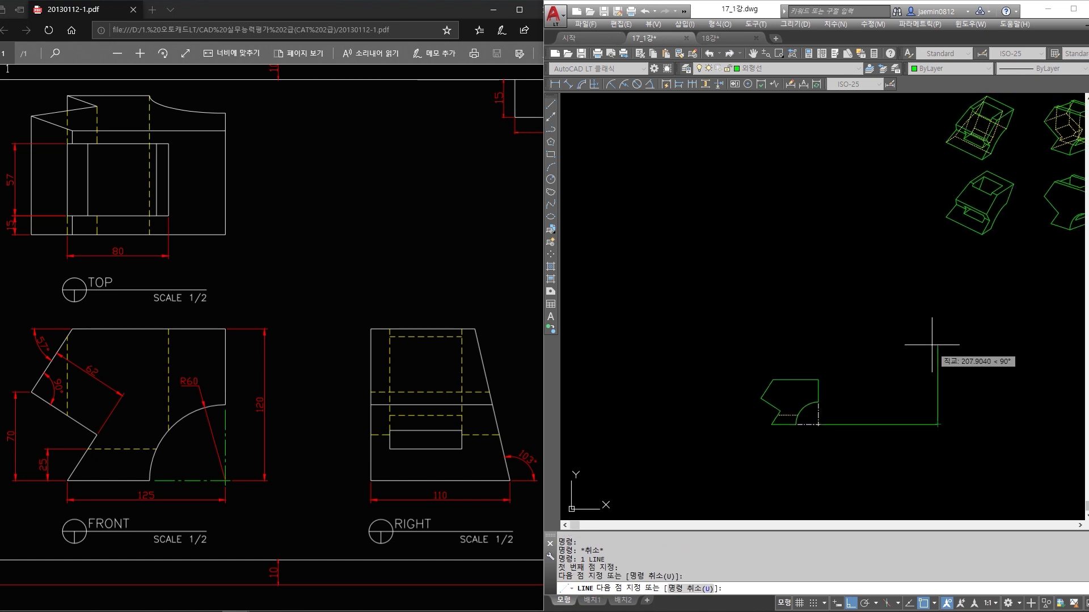
click(936, 283)
click(741, 299)
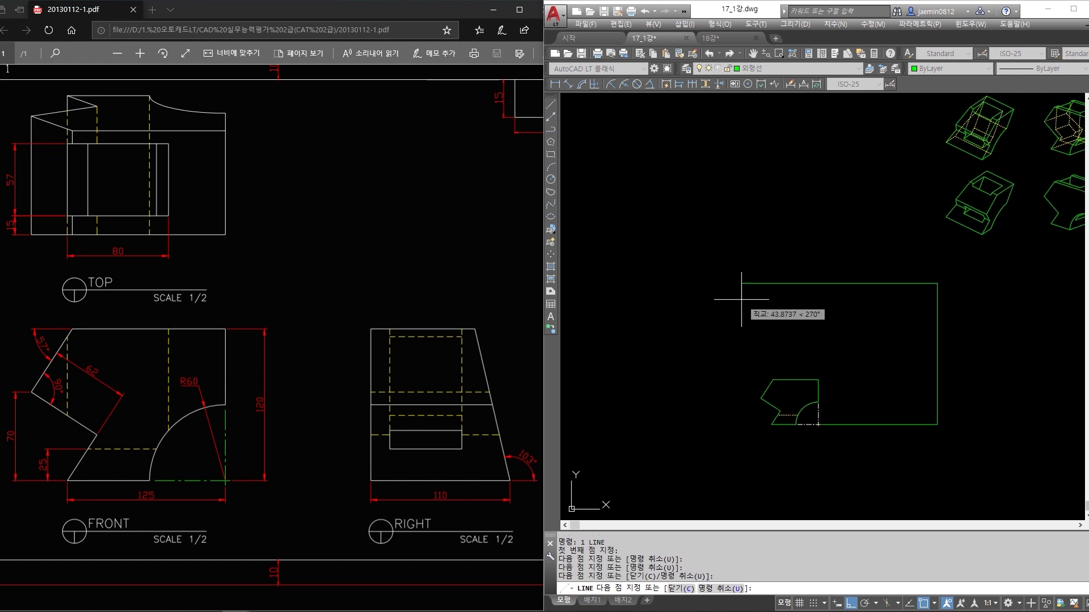
key(Escape)
Stretch the right side of the guide lines inward so the vertical guide sits closer to the front view.
middle_drag(966, 347, 930, 349)
text(s)
key(Return)
click(939, 255)
click(866, 507)
key(Return)
click(974, 482)
click(961, 480)
key(Escape)
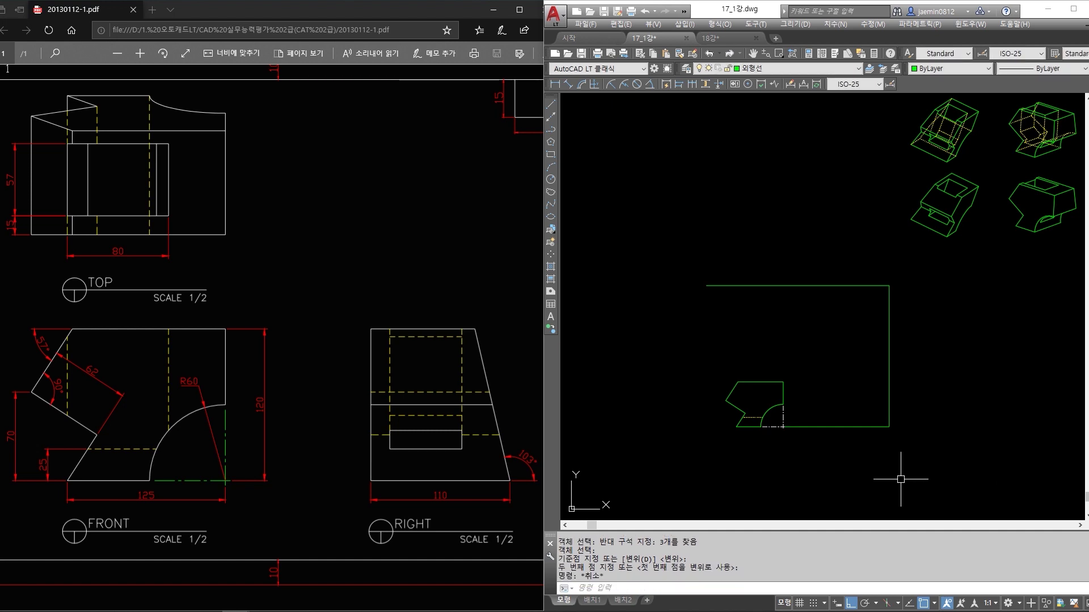
Place a construction line at 45 degrees through the upper right corner of the guide lines.
scroll(901, 478, up, 2)
middle_drag(901, 477, 919, 501)
text(xl)
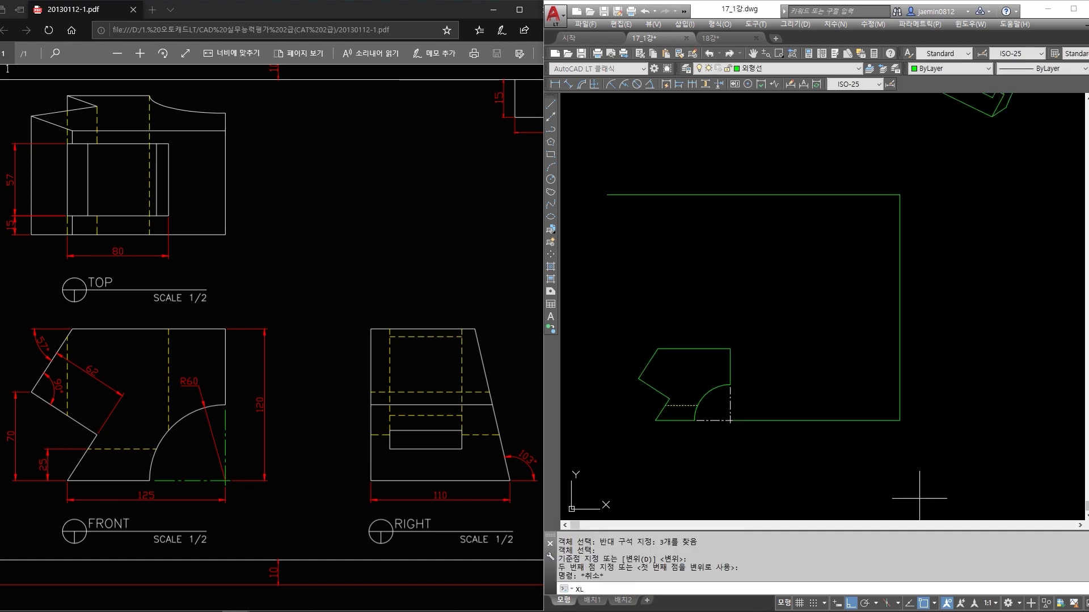
key(Return)
text(a)
key(Return)
text(45)
key(Return)
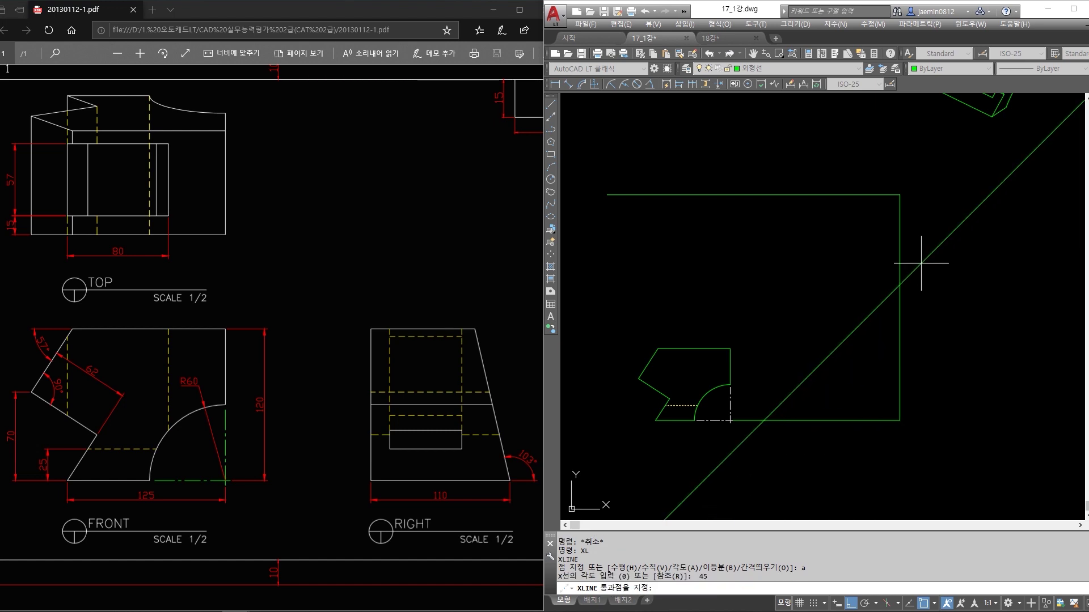
click(899, 195)
key(Escape)
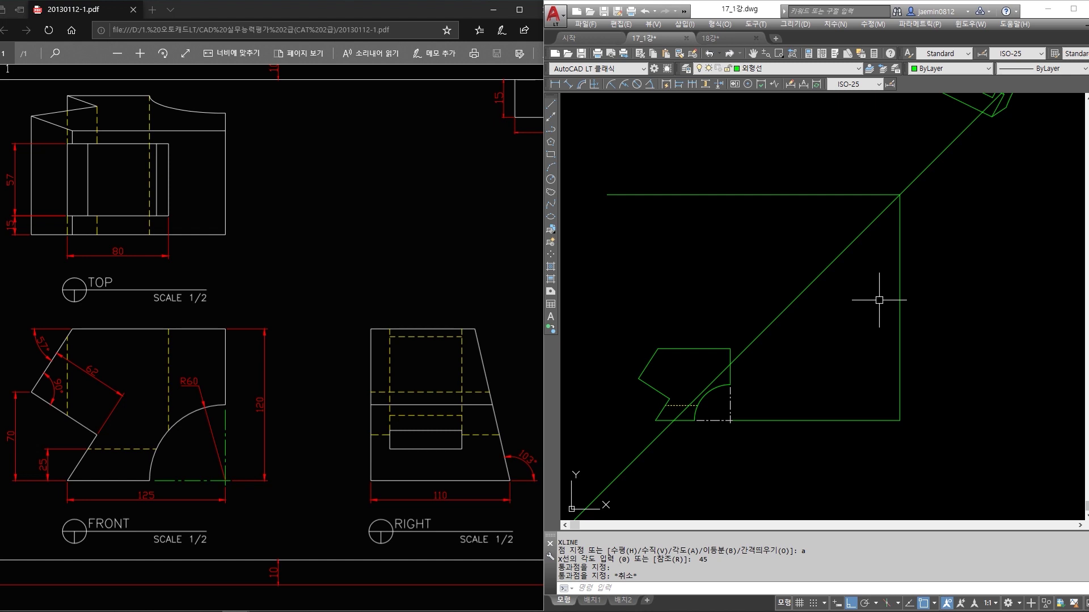
Check the base width dimension of the RIGHT view in the reference PDF against the right vertical guide line.
key(Escape)
text(s)
key(Escape)
key(Escape)
click(358, 433)
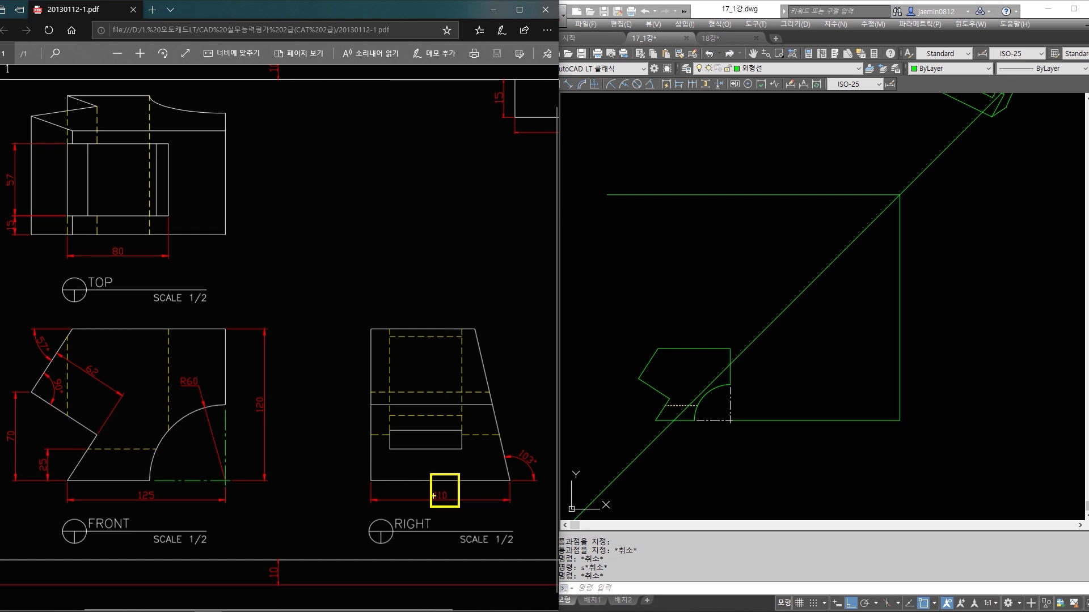
key(Escape)
click(833, 403)
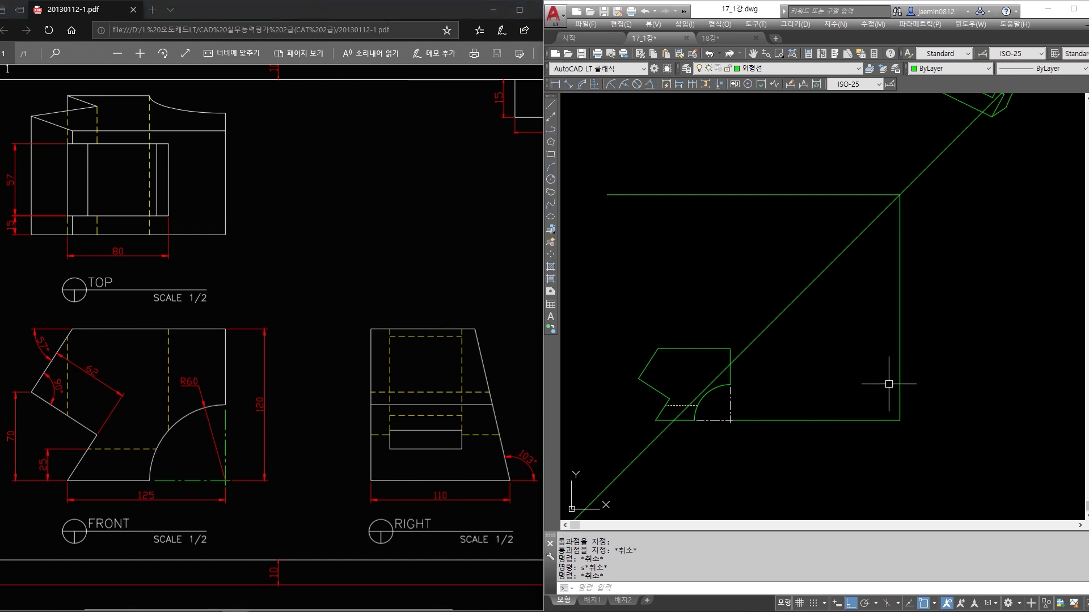
click(900, 365)
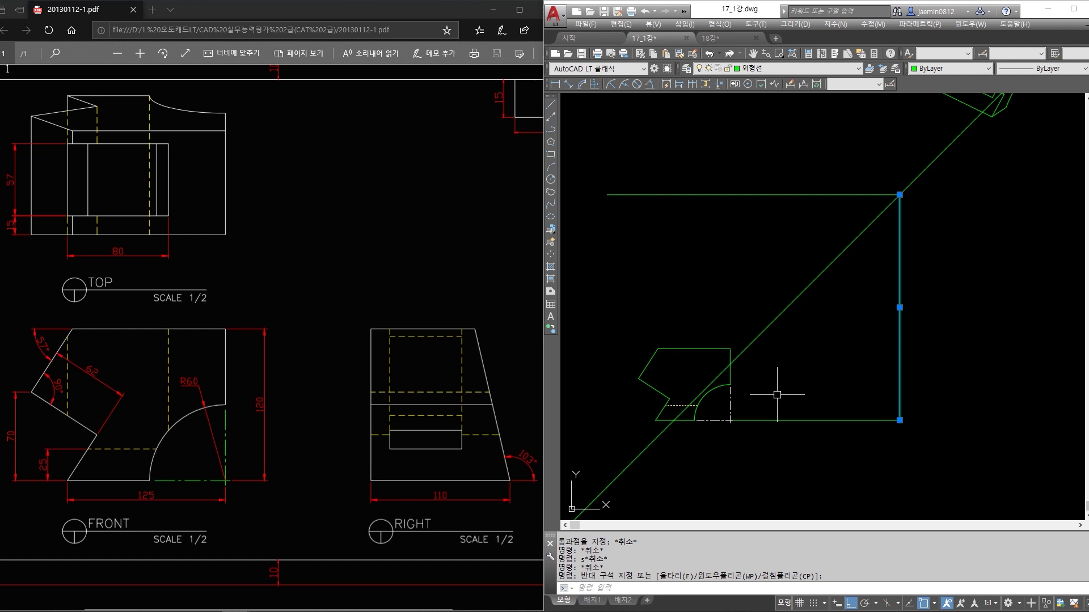
key(Escape)
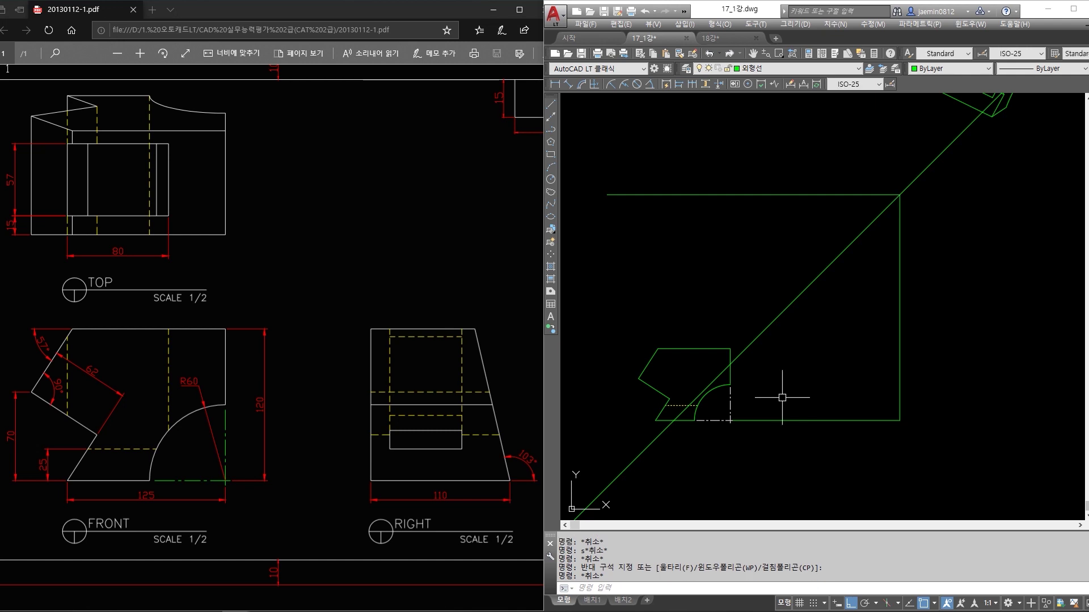
Offset the right vertical guide line 110 inward toward the front view.
text(o)
key(Return)
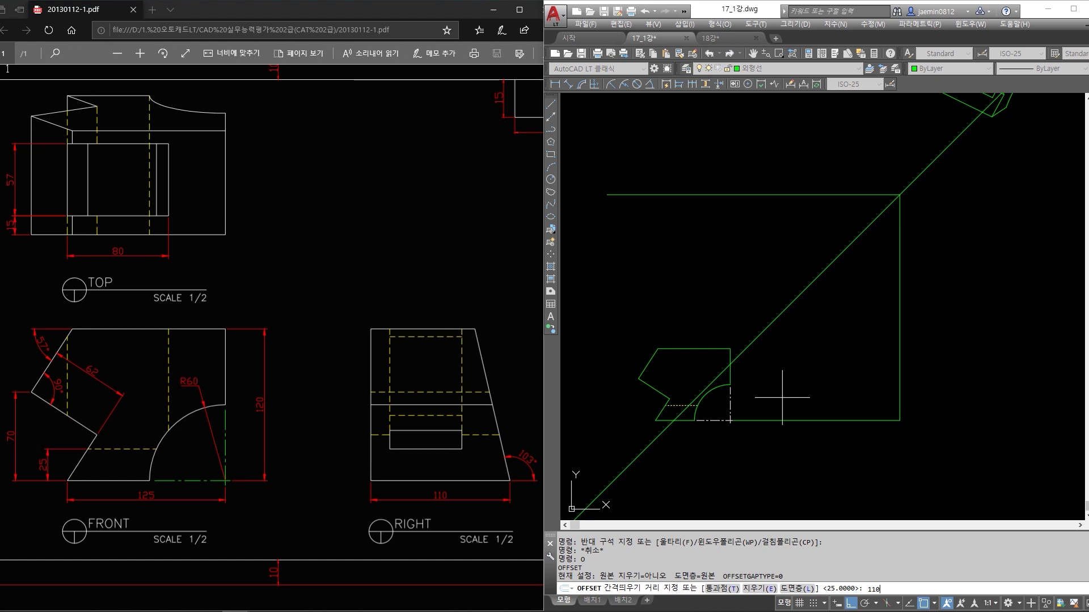
text(110)
key(Return)
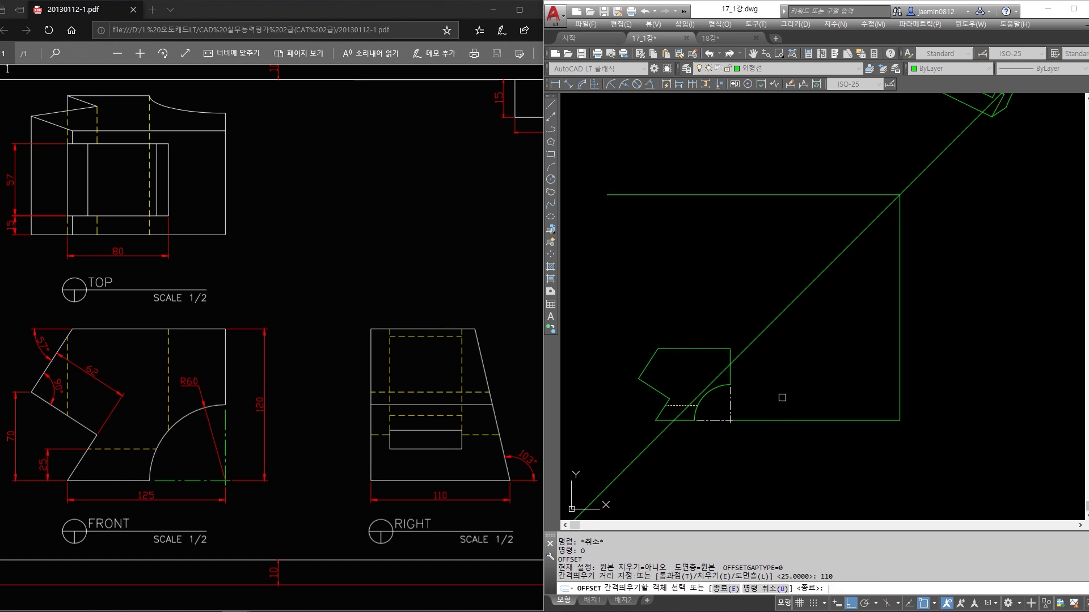
click(900, 353)
click(839, 363)
key(Escape)
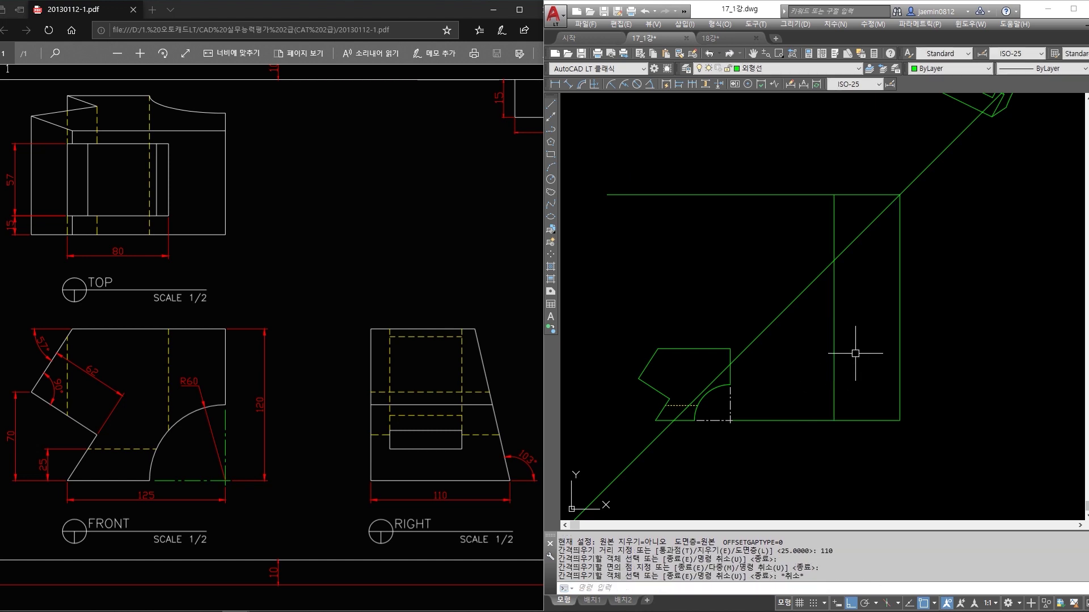
Trim the 45-degree line to the part between the two vertical guides and cut the inner guide above it.
text(tr)
key(Return)
click(957, 162)
click(839, 245)
key(Return)
click(817, 277)
click(844, 256)
click(925, 171)
click(836, 217)
key(Escape)
Stretch the right-hand guides and the 45-degree line horizontally toward the front view.
middle_drag(786, 301, 814, 312)
scroll(814, 311, up, 2)
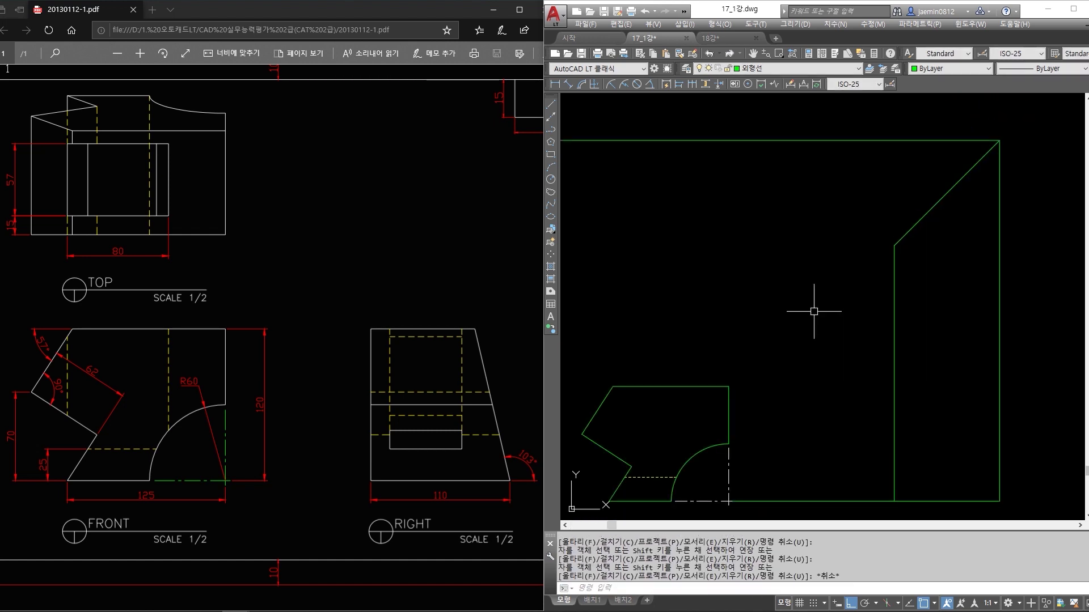
scroll(813, 311, down, 1)
text(s)
key(Return)
click(953, 151)
click(827, 442)
key(Return)
click(919, 461)
click(921, 413)
Stretch the upper guide line and the 45-degree line down toward the front view.
key(Return)
click(914, 267)
click(637, 165)
key(Return)
click(948, 270)
click(948, 319)
key(Escape)
Stretch the vertical guides and 45-degree line slightly further left to narrow the gap beside the front view.
key(Return)
click(966, 218)
click(870, 403)
key(Return)
click(889, 432)
click(863, 432)
click(945, 222)
key(Escape)
Stretch the upper guide and 45-degree line slightly further down to reduce the space above the front view.
key(Return)
click(900, 195)
click(608, 341)
key(Return)
click(972, 326)
click(972, 340)
scroll(904, 340, up, 2)
middle_drag(904, 340, 1035, 329)
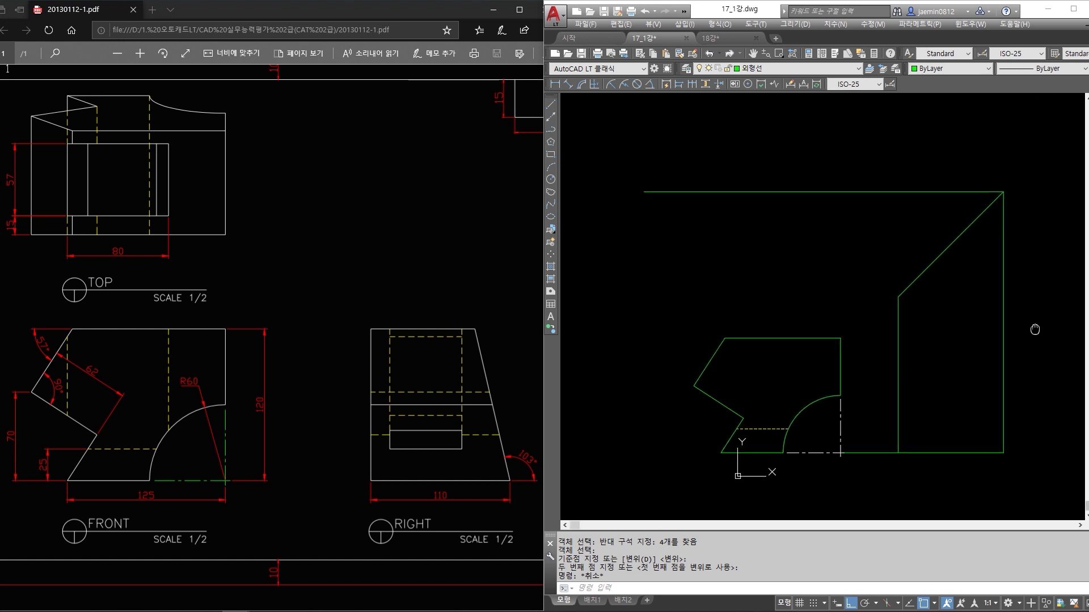
middle_drag(910, 367, 877, 365)
key(Escape)
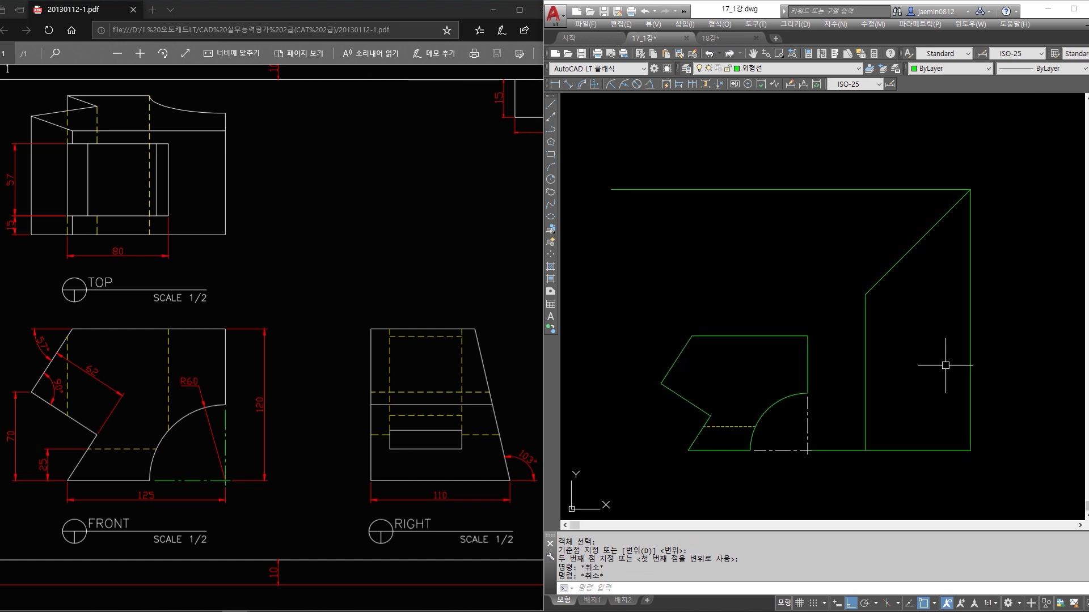
Compare the left and right extents of the RIGHT view with the lower and upper edges of the TOP view in the PDF.
click(379, 423)
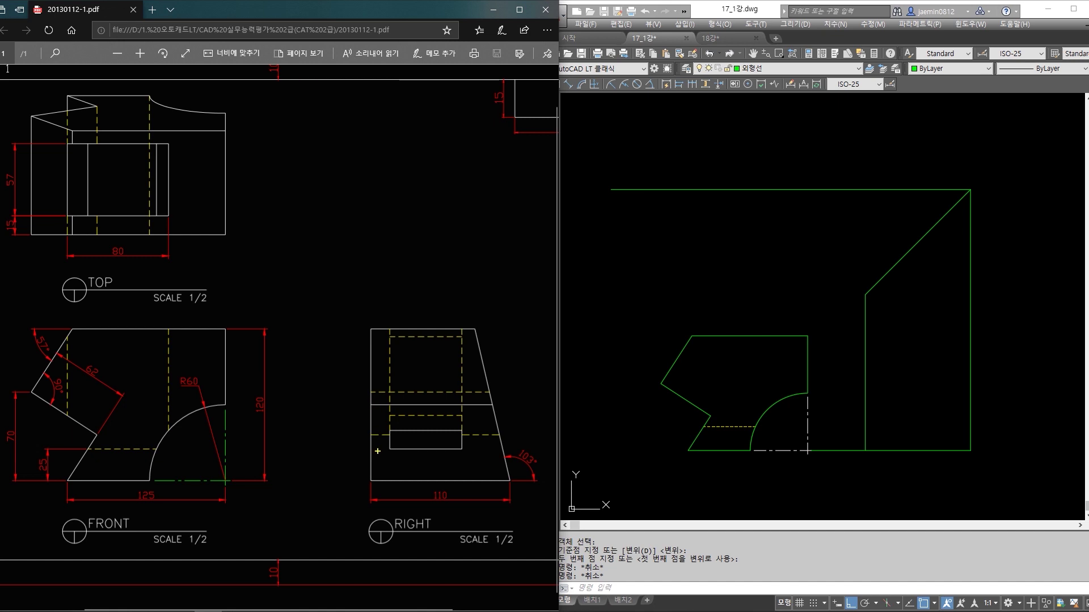
drag(420, 483, 460, 507)
drag(372, 454, 369, 329)
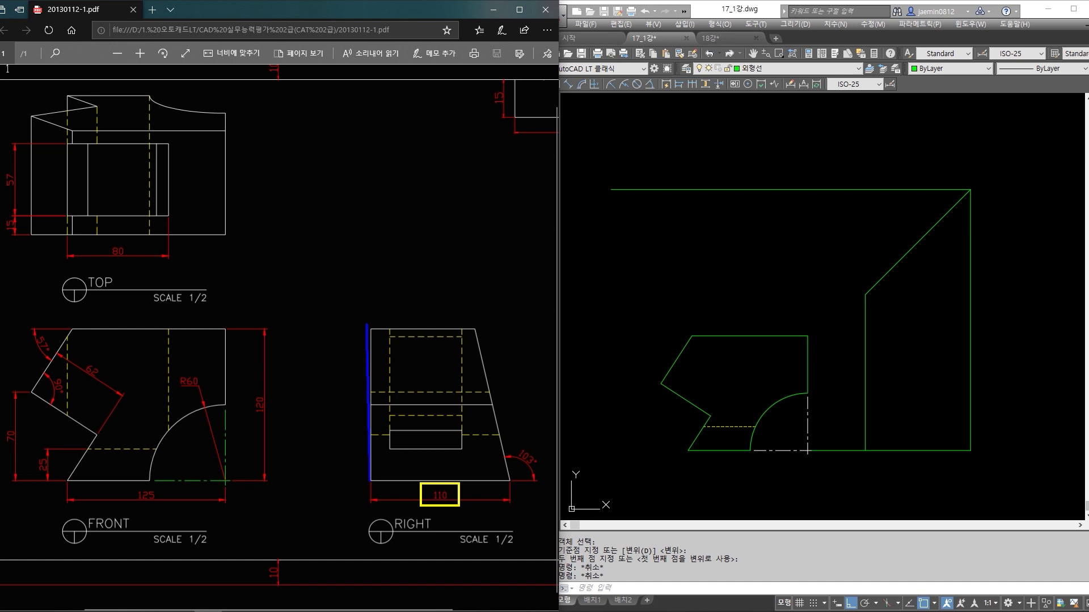
mouse_move(497, 466)
mouse_down()
mouse_move(520, 489)
mouse_move(510, 317)
mouse_up()
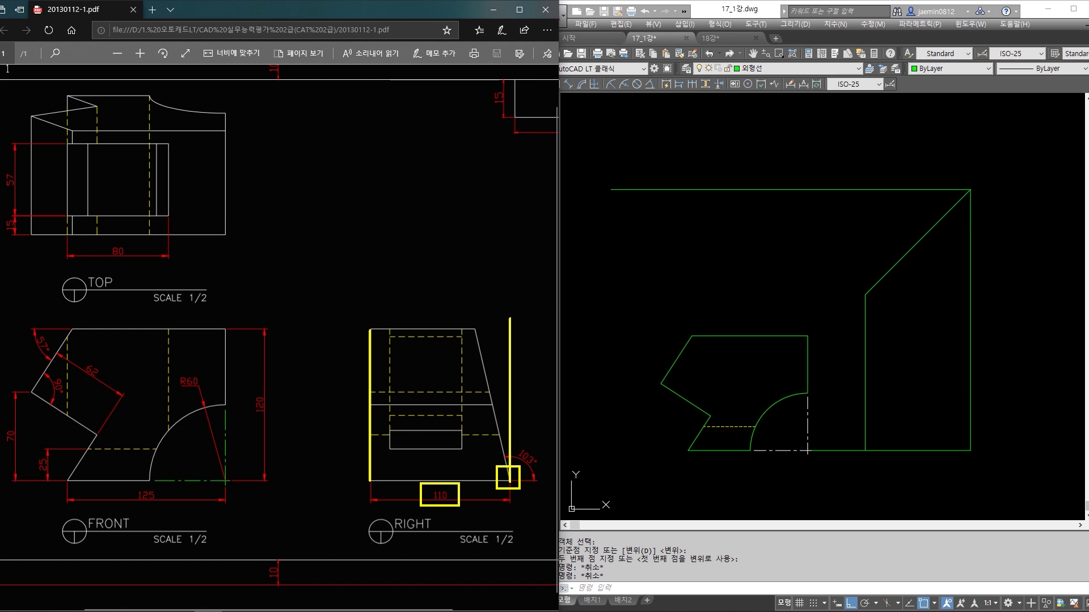
mouse_move(349, 312)
mouse_down()
mouse_move(381, 381)
mouse_move(399, 501)
mouse_up()
drag(35, 234, 227, 234)
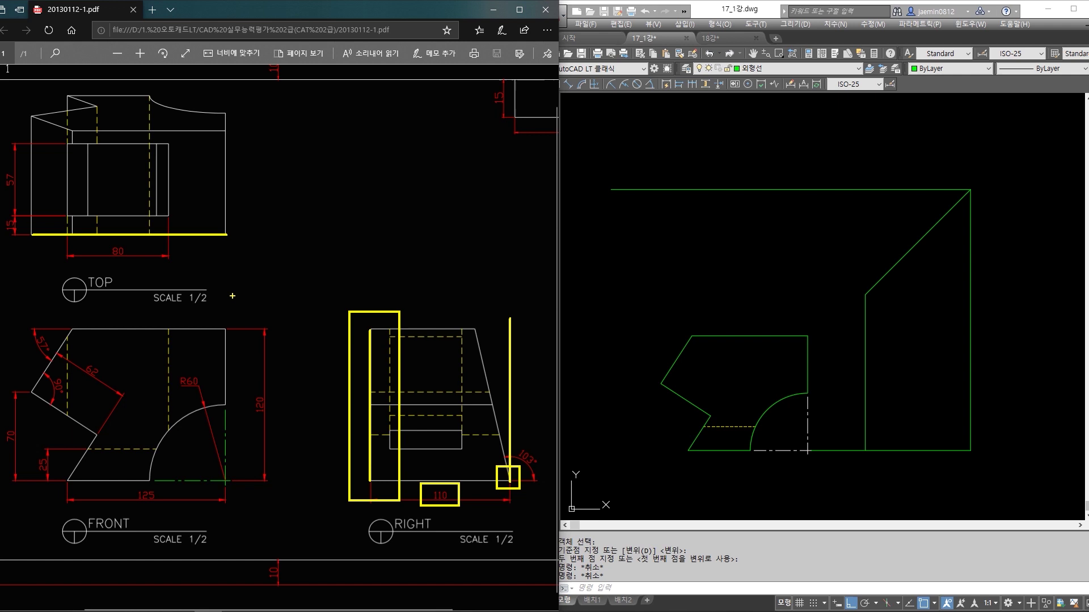
mouse_move(486, 304)
mouse_down()
mouse_move(530, 461)
mouse_move(488, 504)
mouse_up()
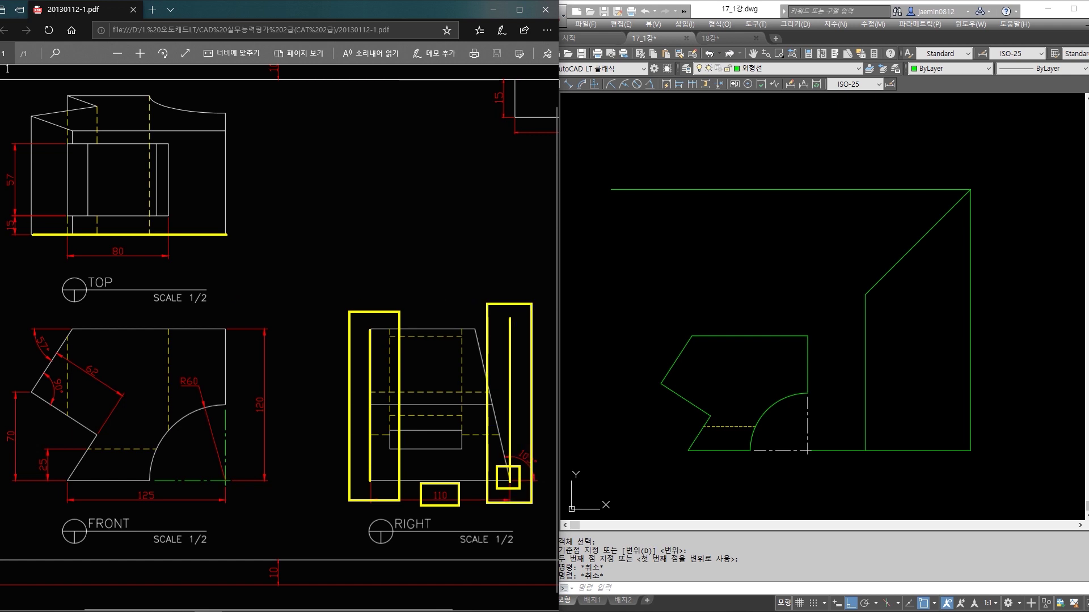
drag(67, 97, 147, 95)
Draw a horizontal line from the lower end of the 45-degree line leftward past the front view.
click(859, 378)
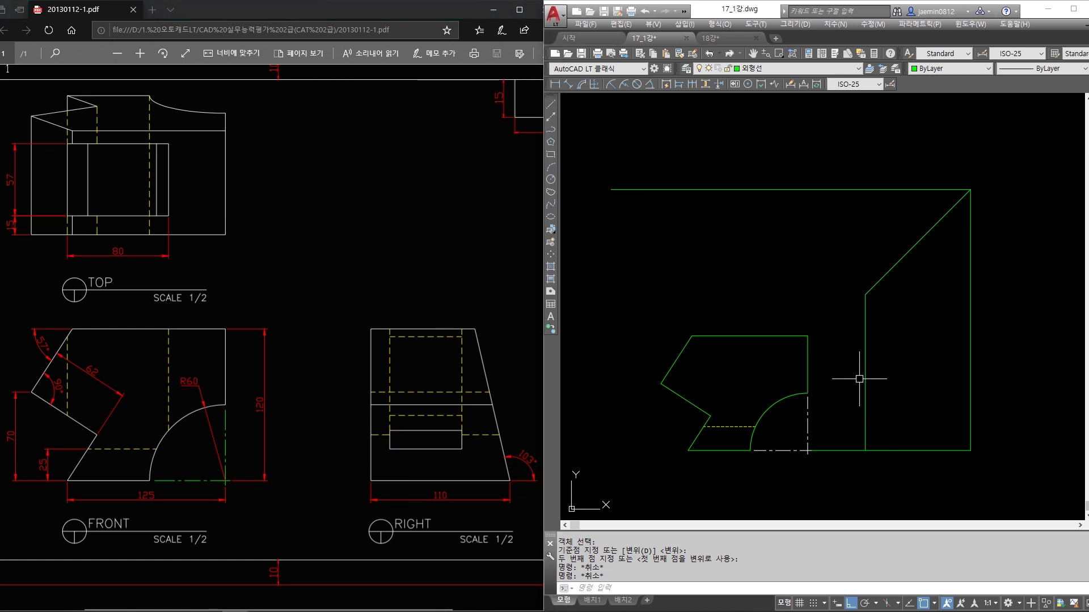
text(l)
key(Return)
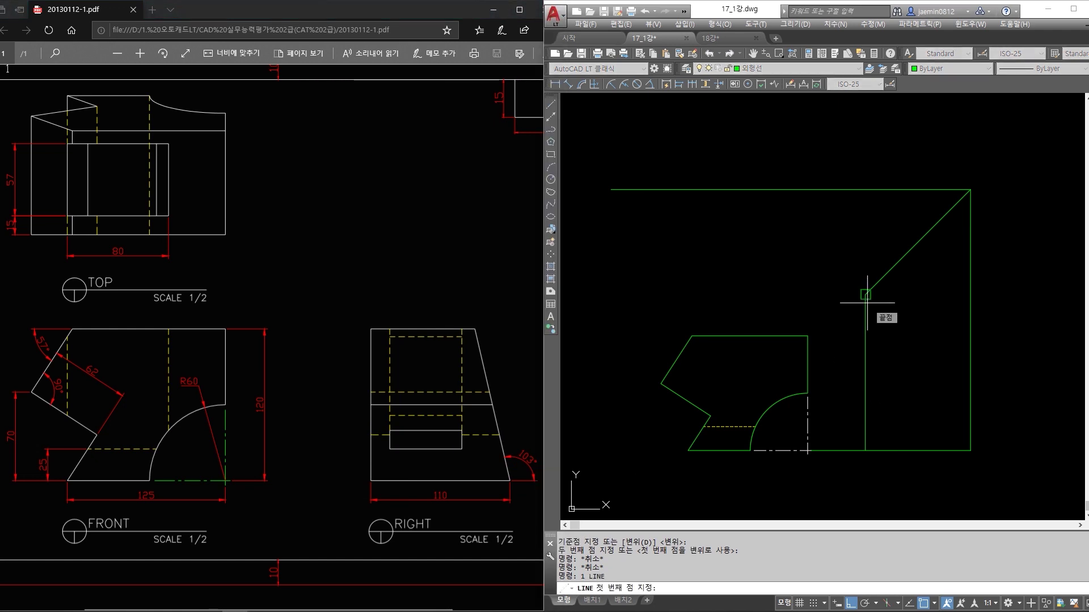
click(866, 296)
click(637, 297)
key(Escape)
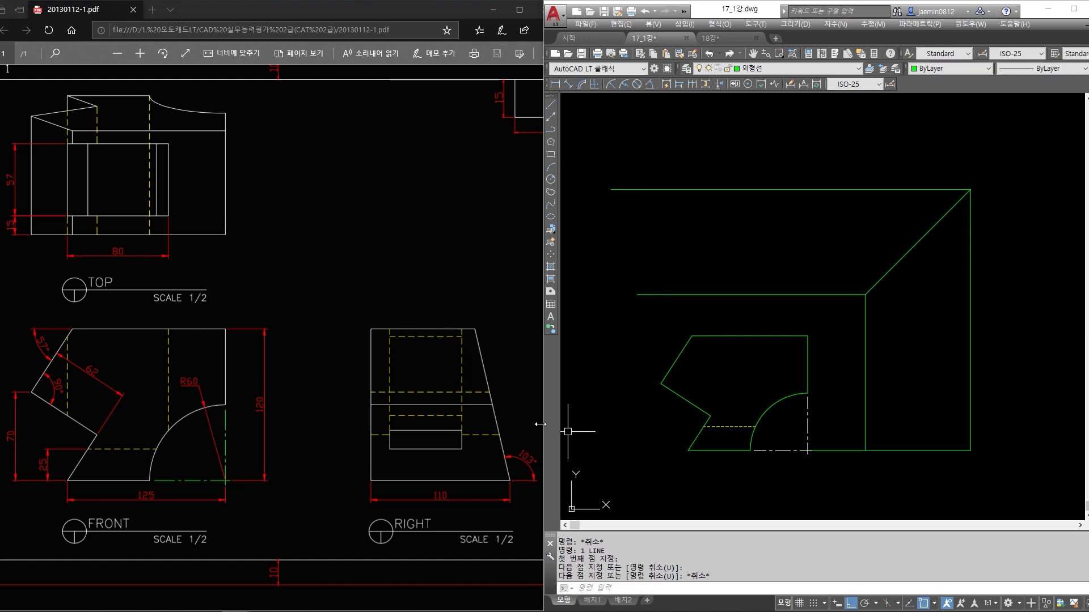
Following the reference PDF, draw vertical projection lines from the front view's upper right and leftmost corners up to the upper guide line.
click(252, 367)
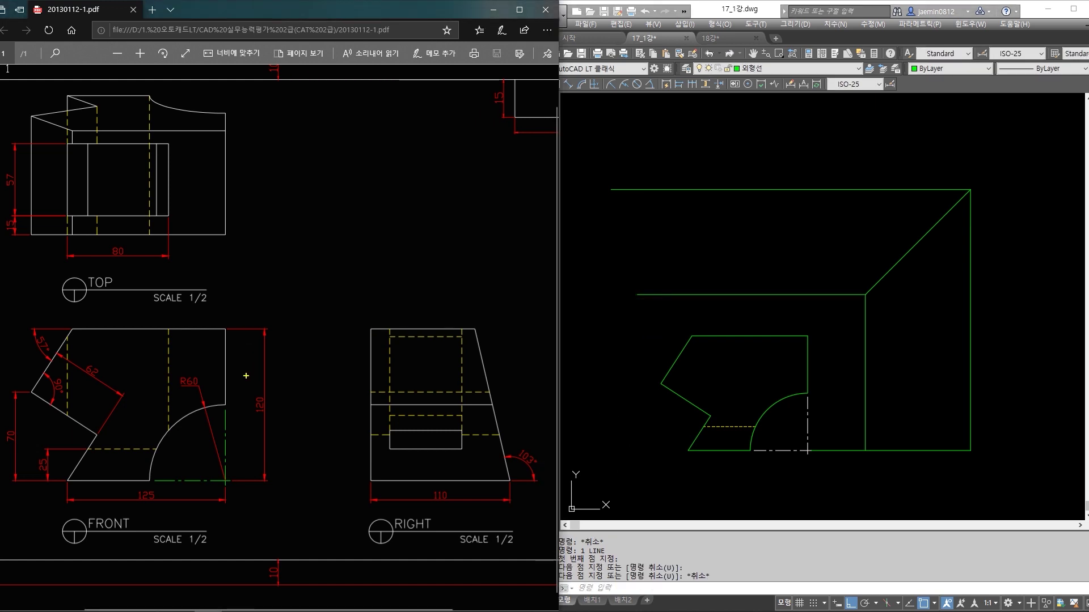
ctrl+drag(23, 381, 40, 403)
shift+drag(32, 389, 33, 116)
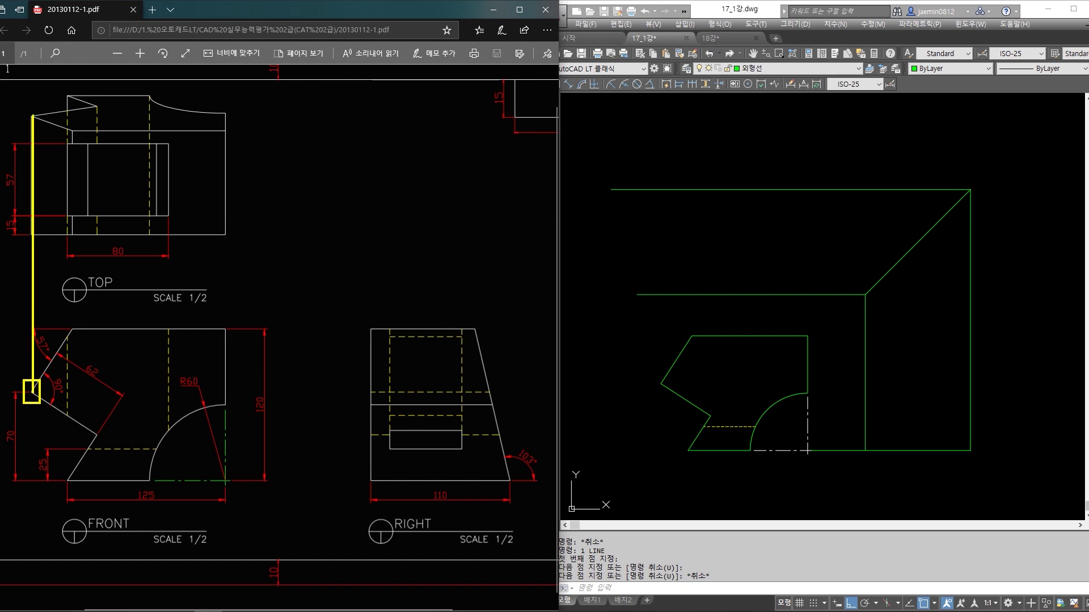
mouse_move(224, 332)
shift+mouse_down()
mouse_move(245, 225)
mouse_move(225, 113)
shift+mouse_up()
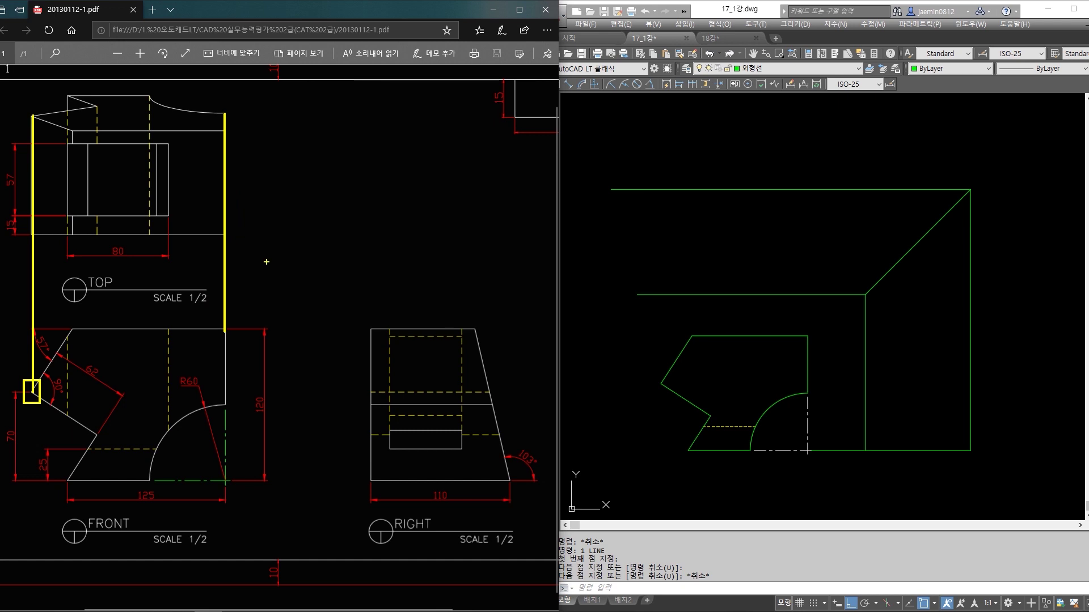
key(Escape)
key(Escape)
text(l)
key(Return)
click(807, 337)
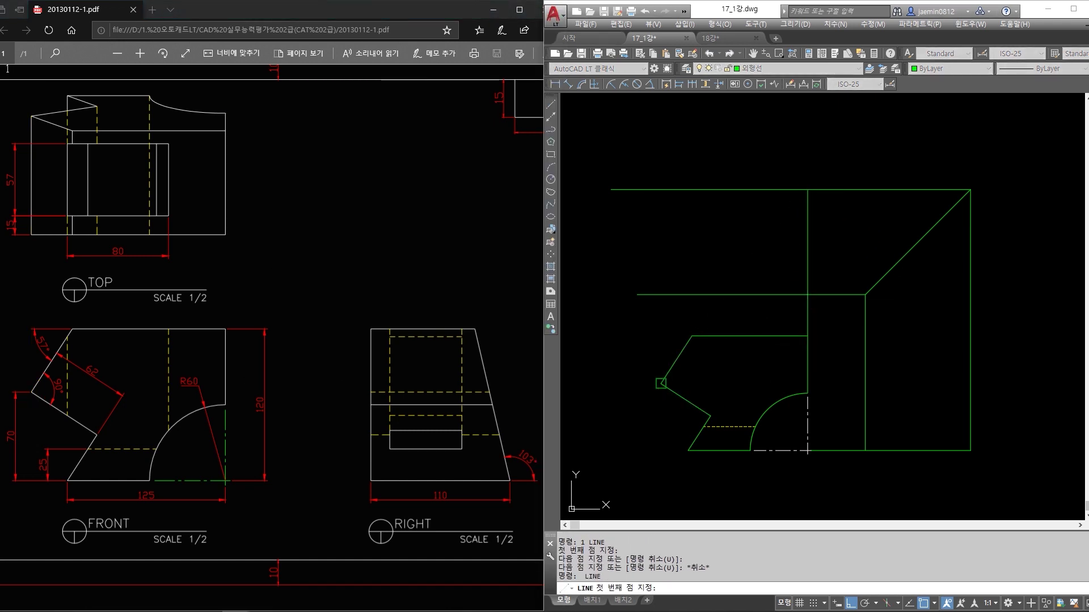
click(661, 384)
click(661, 190)
key(Escape)
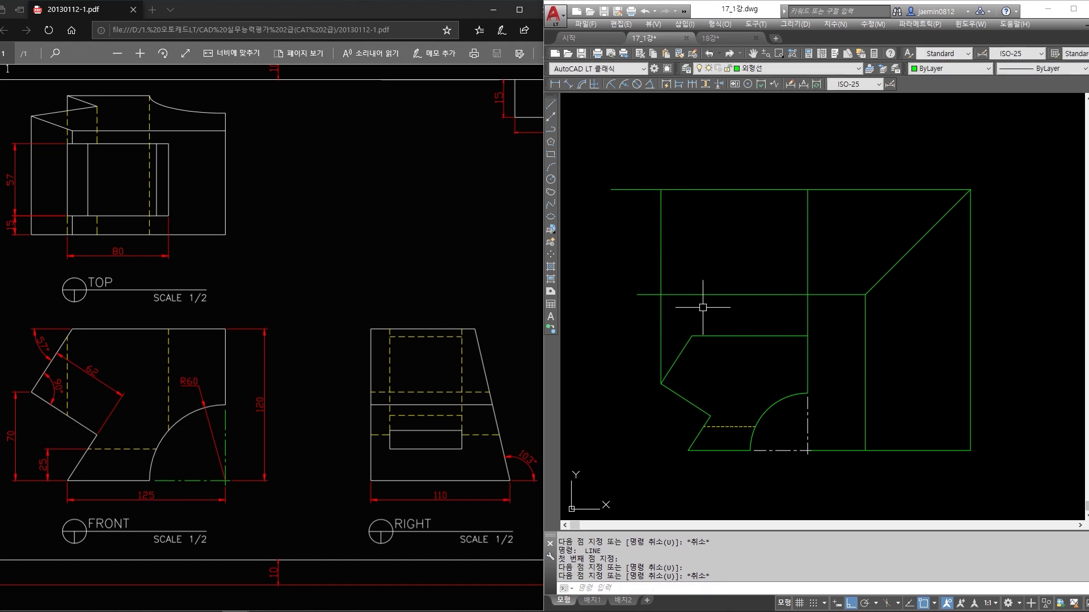
Trim the guide and projection lines above the front view into a closed rectangle for the top view outline.
key(Escape)
text(tr)
key(Return)
click(819, 167)
click(707, 257)
key(Return)
click(641, 332)
click(621, 182)
click(831, 163)
click(829, 306)
click(814, 262)
click(748, 311)
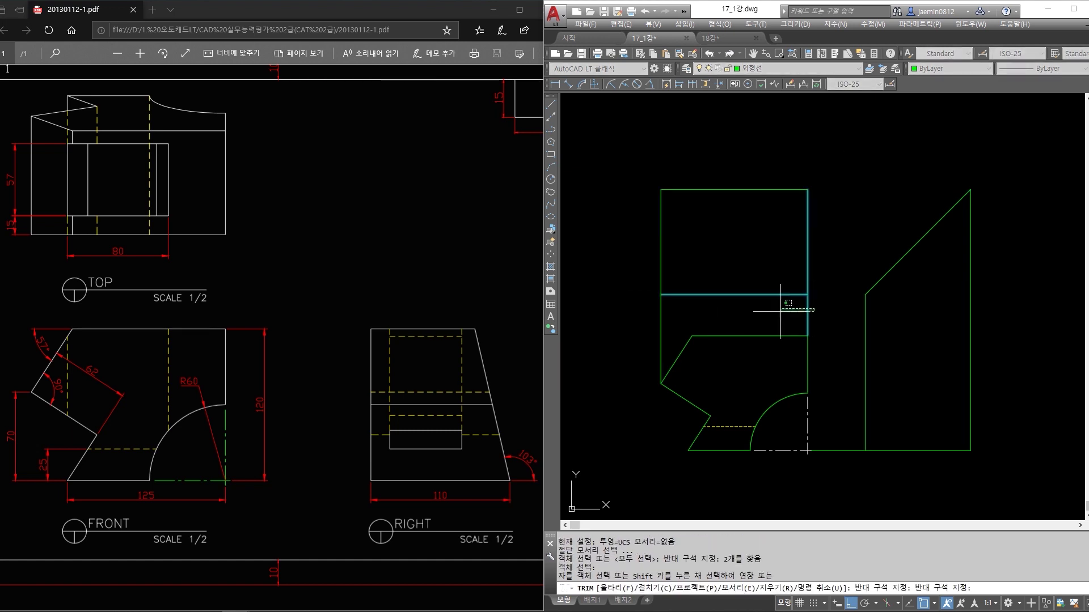
click(732, 337)
key(Escape)
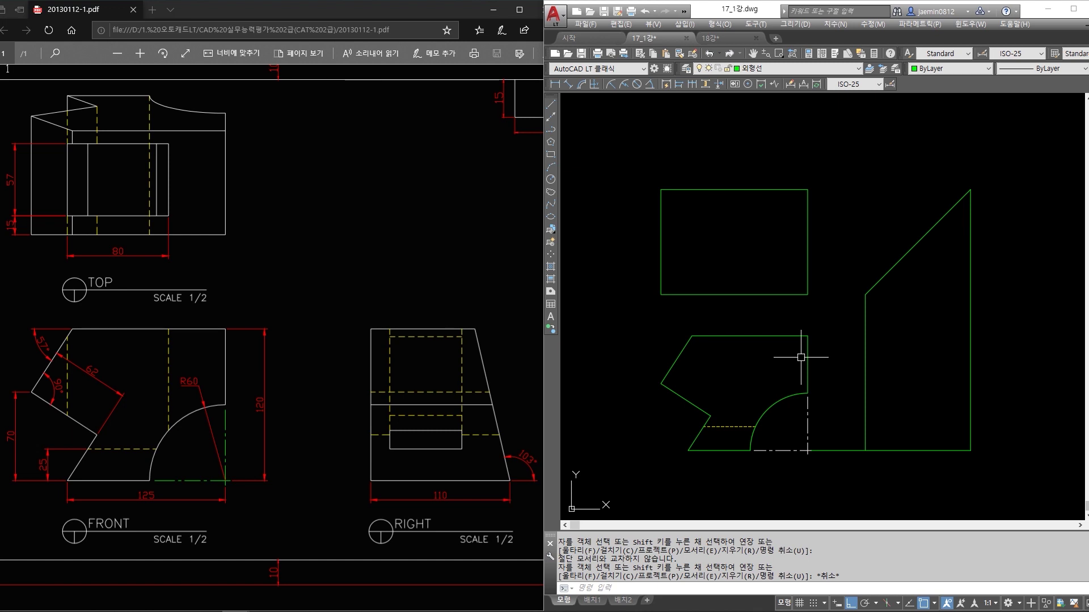
Following the reference PDF, draw a horizontal projection line from the front view's upper right corner to the outer right guide.
click(389, 366)
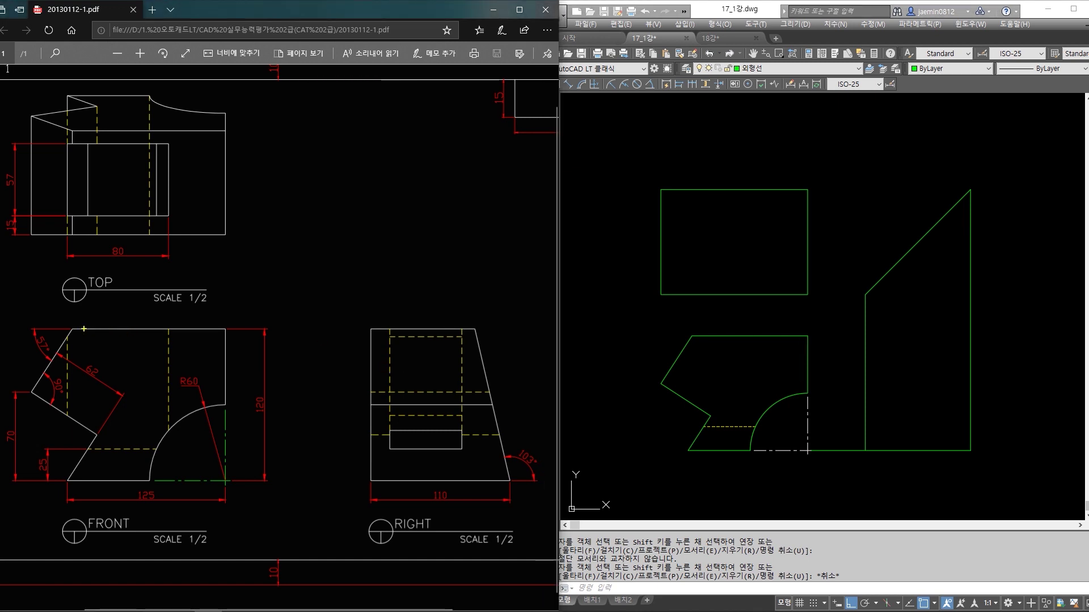
drag(75, 329, 229, 329)
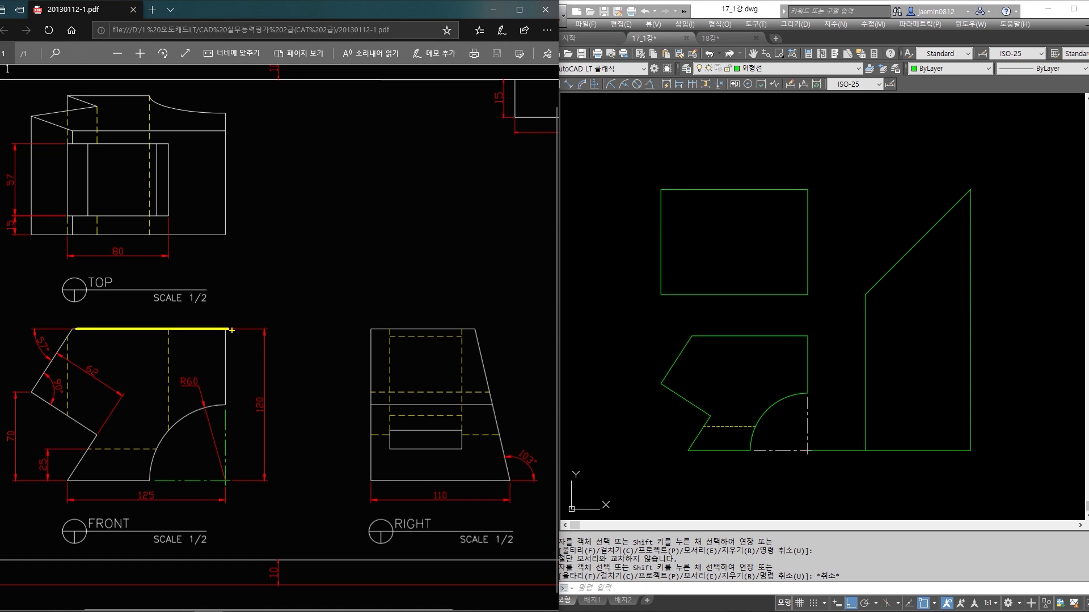
drag(232, 330, 480, 343)
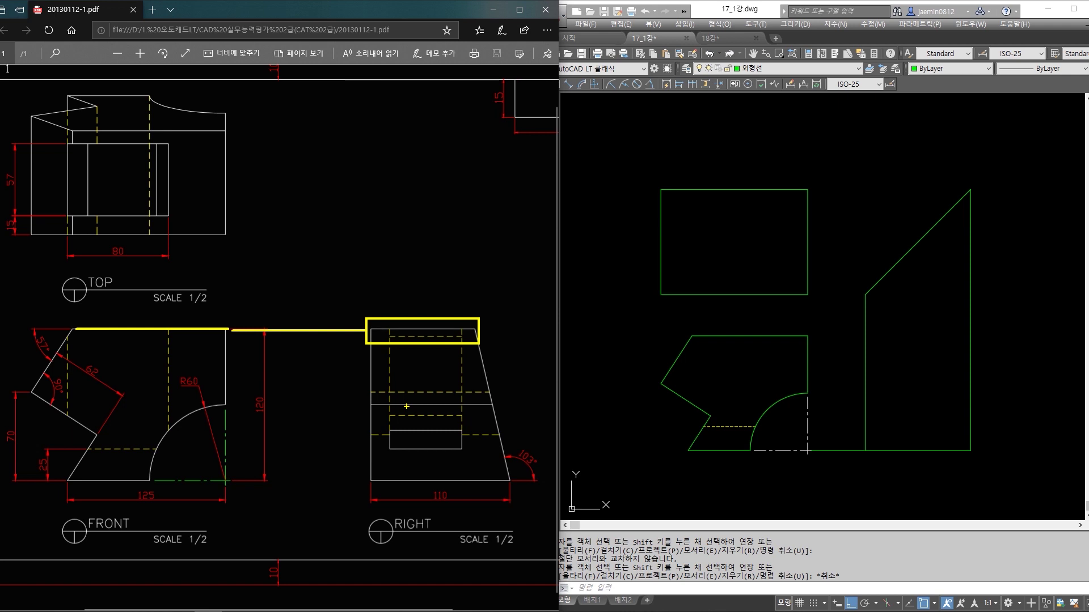
key(Escape)
click(641, 363)
key(Escape)
text(l)
key(space)
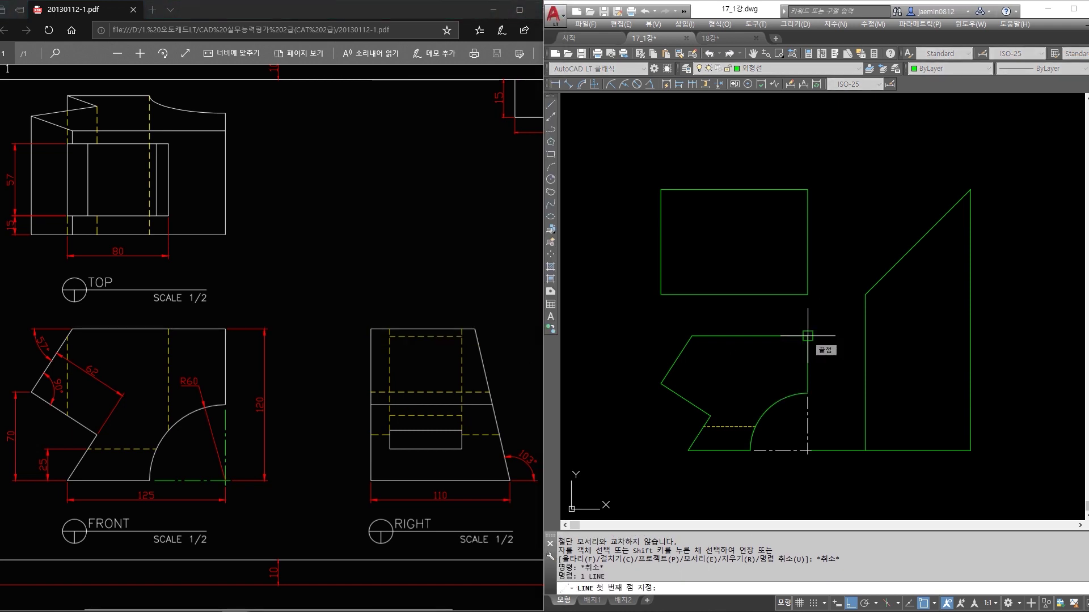
click(807, 336)
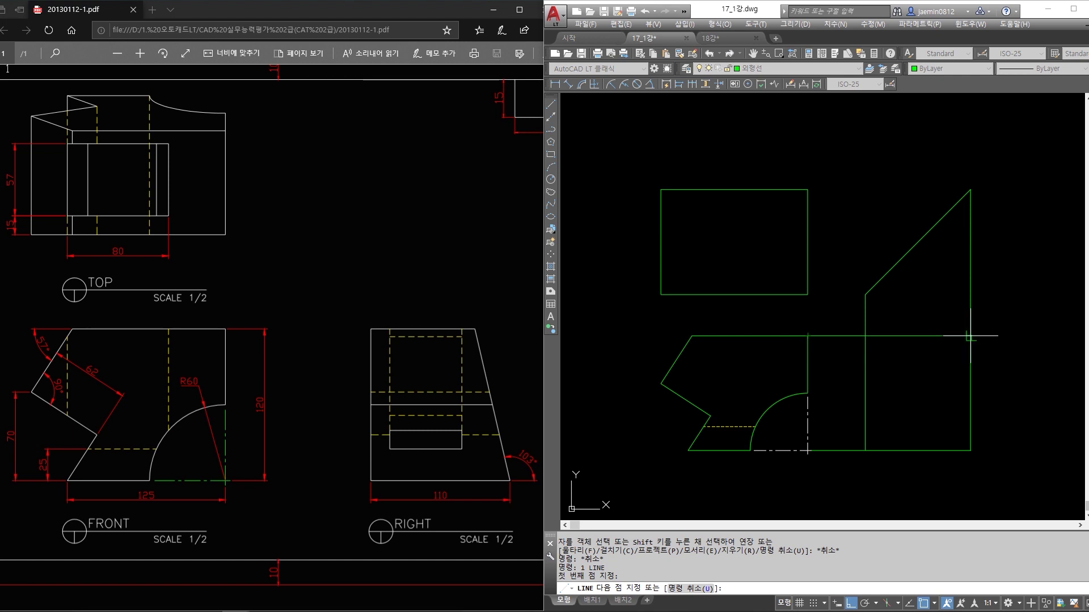
key(Escape)
Trim the guides beside the front view into a closed rectangle for the right view, leaving the 45-degree line separate.
text(tr)
key(space)
click(999, 327)
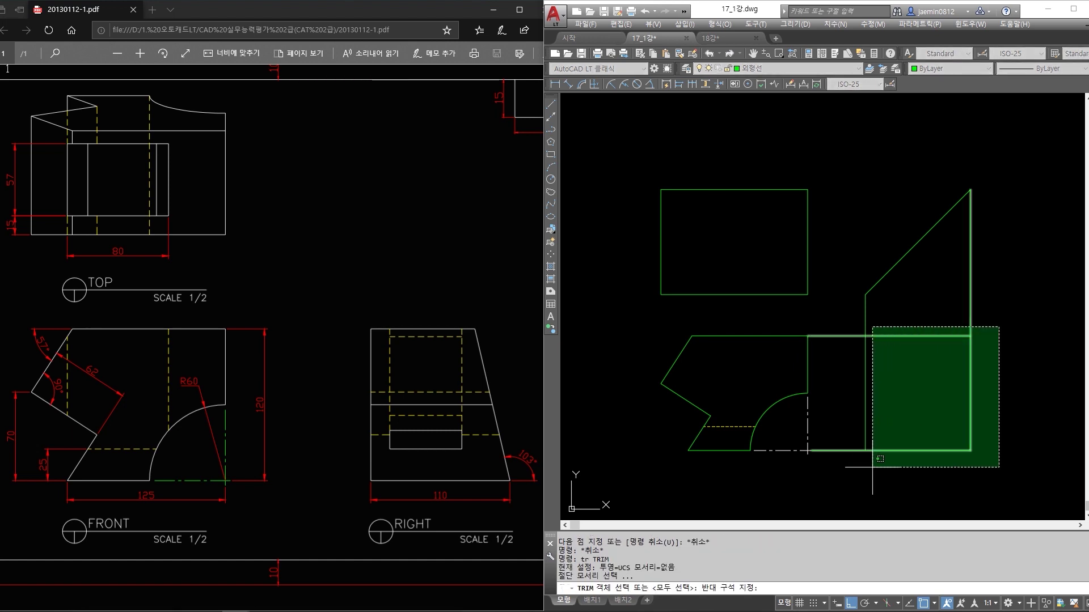
click(854, 474)
key(space)
click(853, 492)
click(849, 321)
click(853, 320)
click(993, 331)
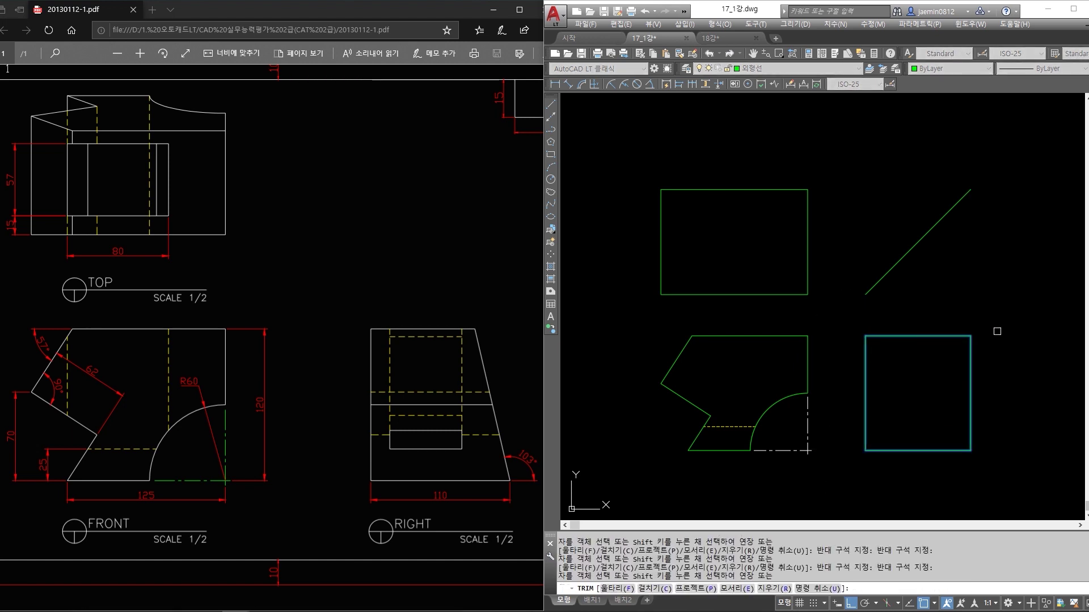
key(Escape)
Zoom to a window enclosing the three view outlines and the 45-degree line, and return to the reference PDF.
scroll(910, 409, up, 3)
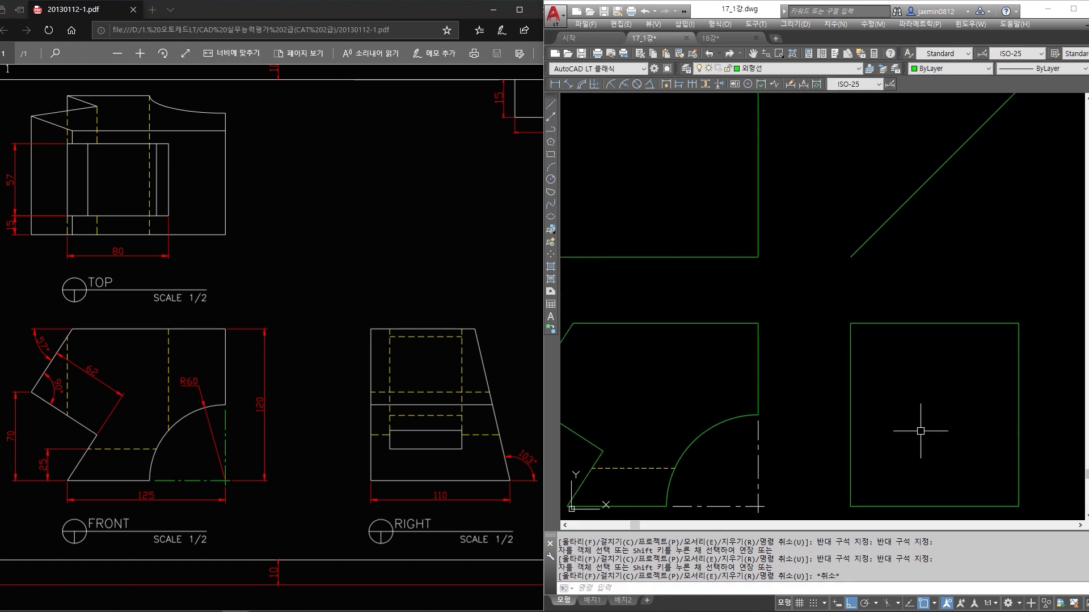
scroll(904, 408, down, 3)
key(Escape)
text(z)
key(space)
click(633, 179)
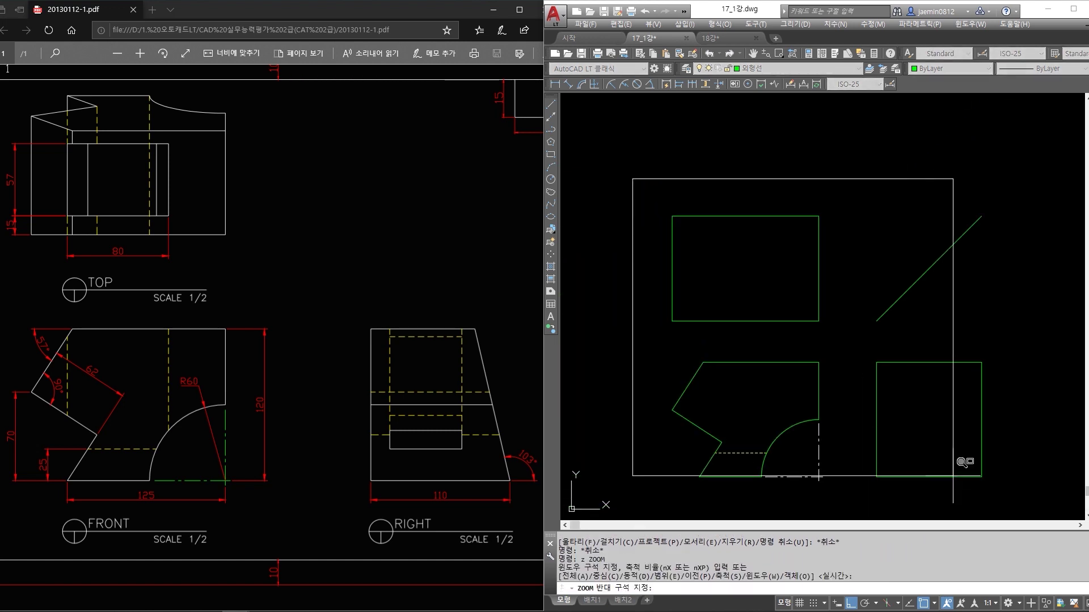
click(1023, 508)
key(Escape)
click(458, 484)
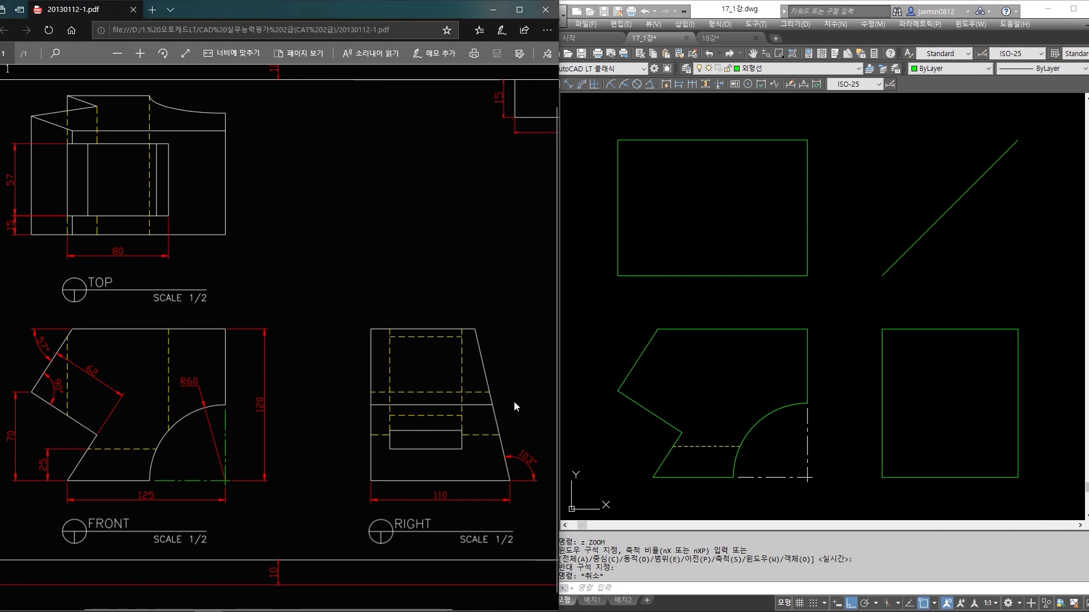
Following the 103° angle in the reference PDF, rotate the right view's outer vertical edge 13° about its lower endpoint.
drag(508, 435, 539, 473)
mouse_move(510, 479)
mouse_down()
mouse_move(527, 338)
mouse_move(510, 326)
mouse_up()
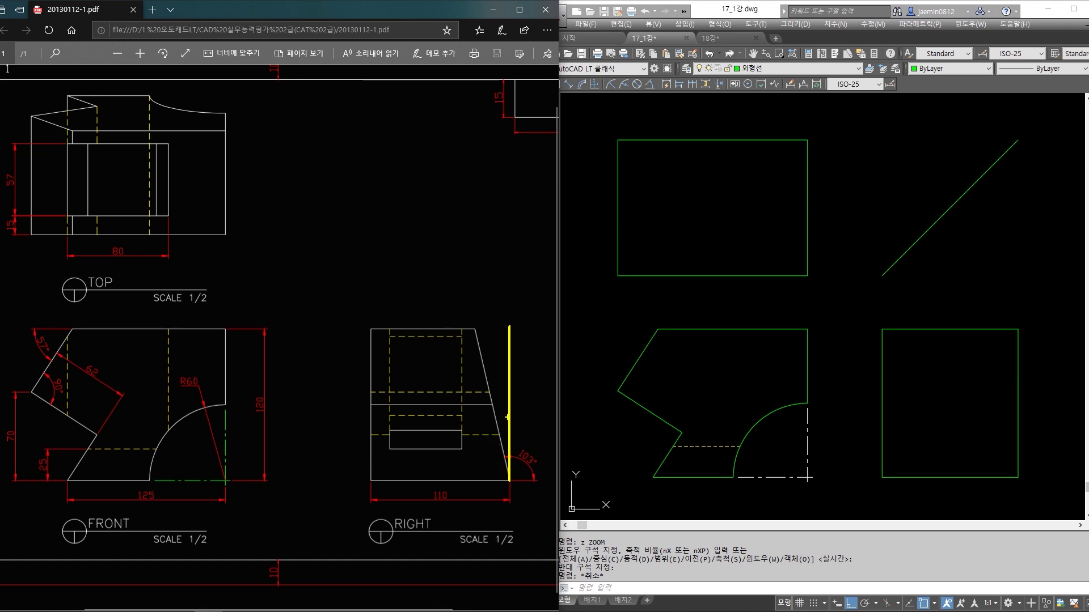
drag(488, 375, 505, 370)
drag(490, 372, 468, 279)
key(Escape)
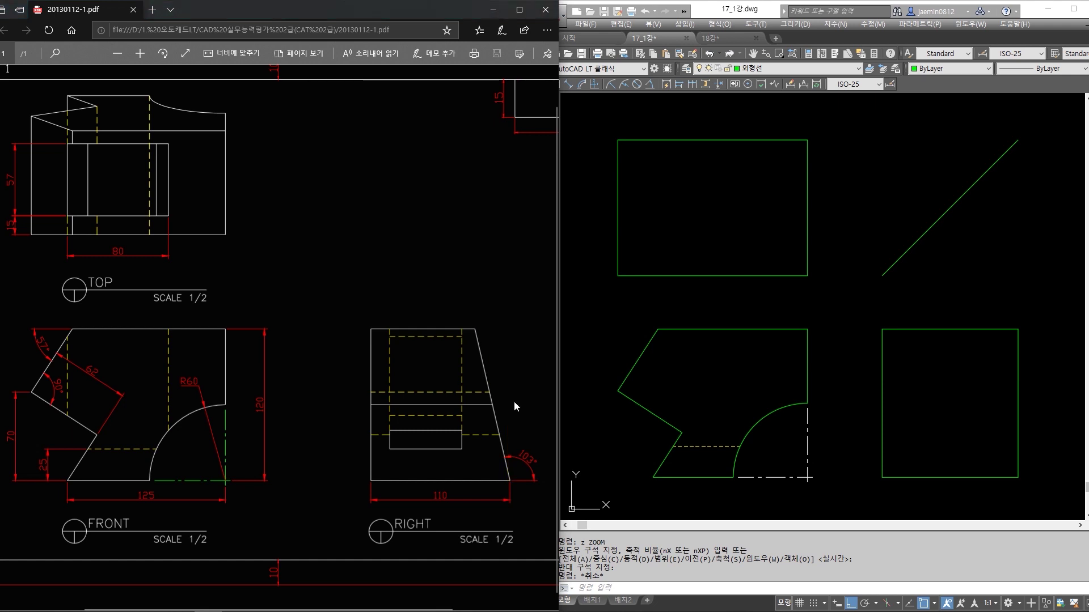
click(802, 382)
text(ro)
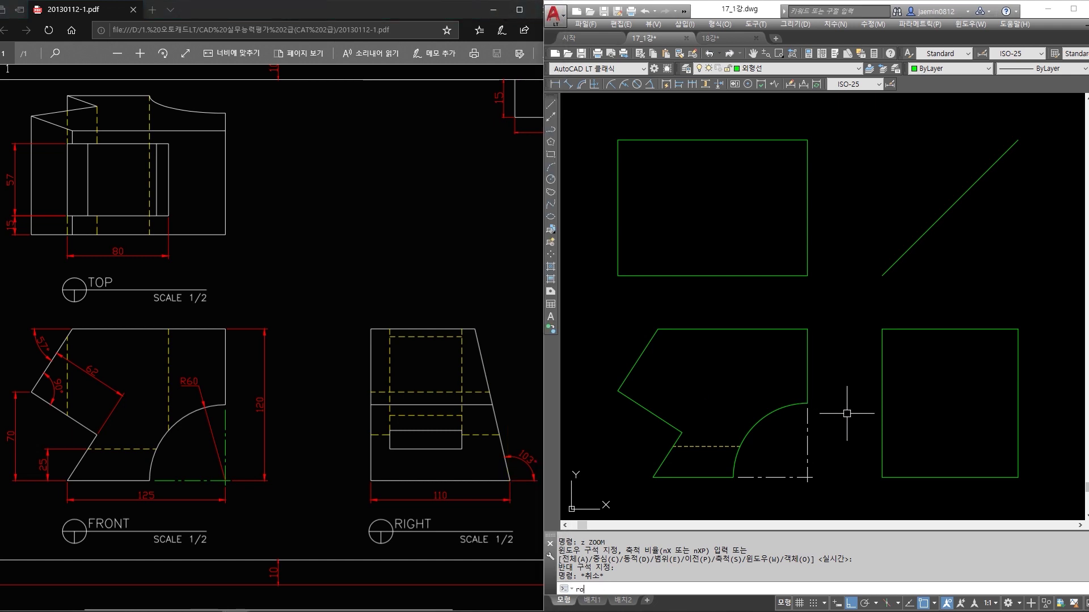
key(Return)
click(1027, 372)
click(969, 439)
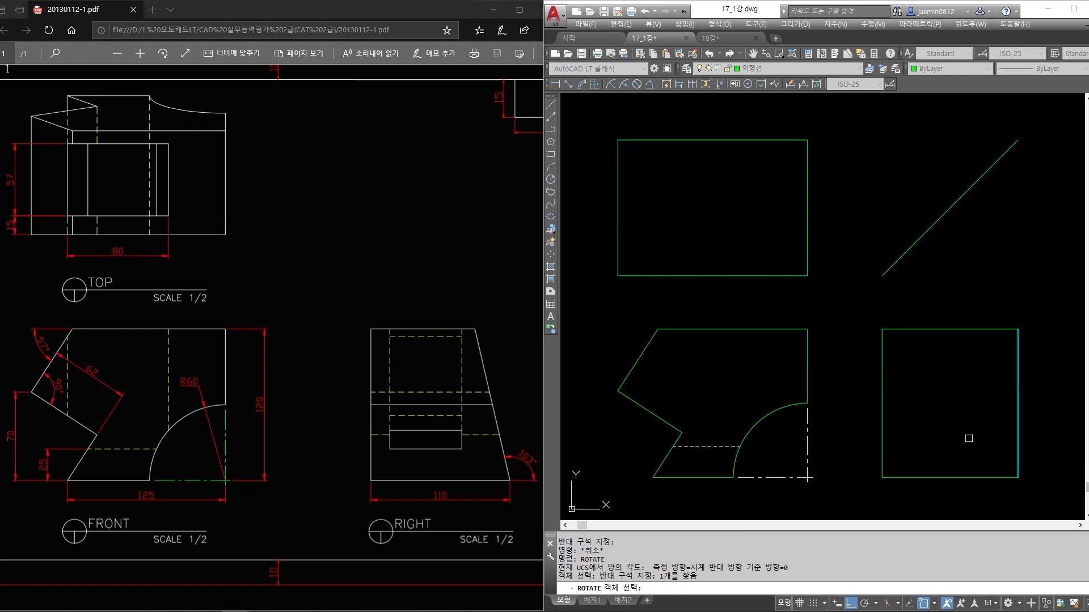
key(Return)
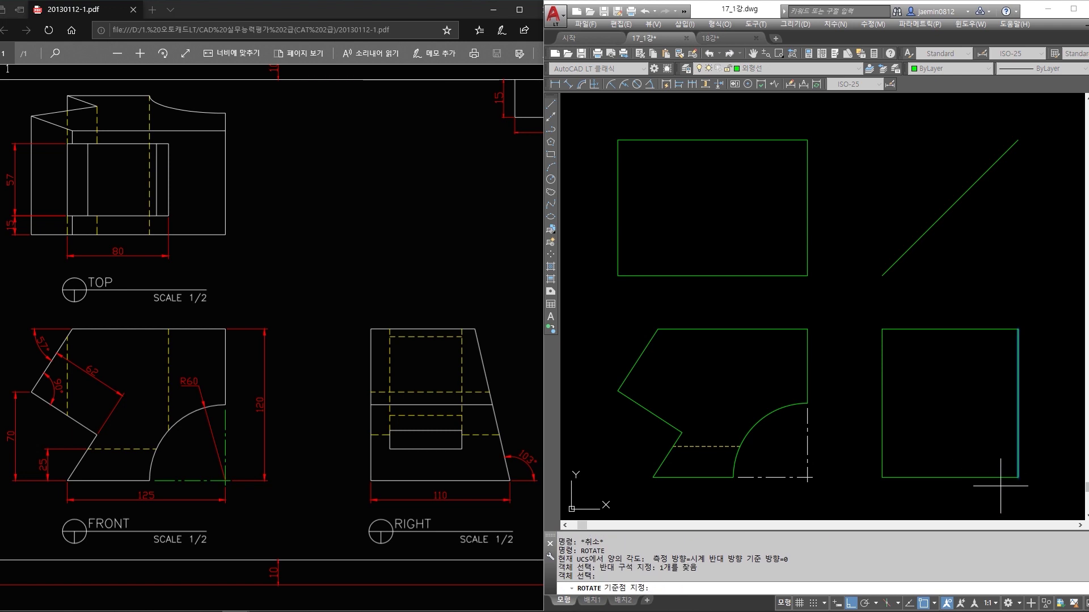
click(1018, 478)
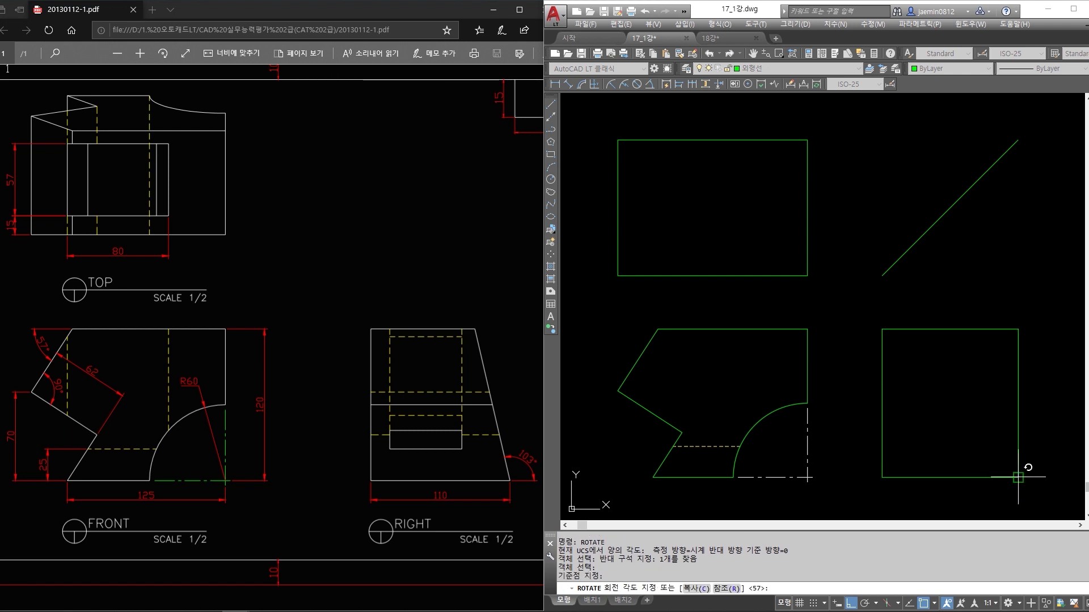
text(13)
key(Return)
key(Escape)
Fillet the right view's slanted edge and top edge with zero radius to close their corner.
text(f)
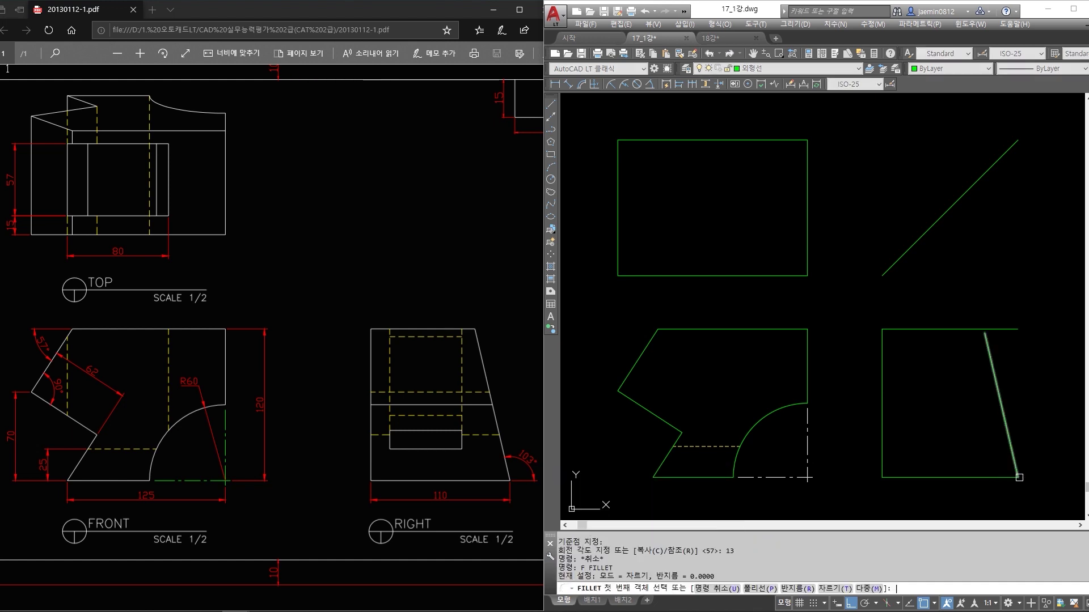
key(Return)
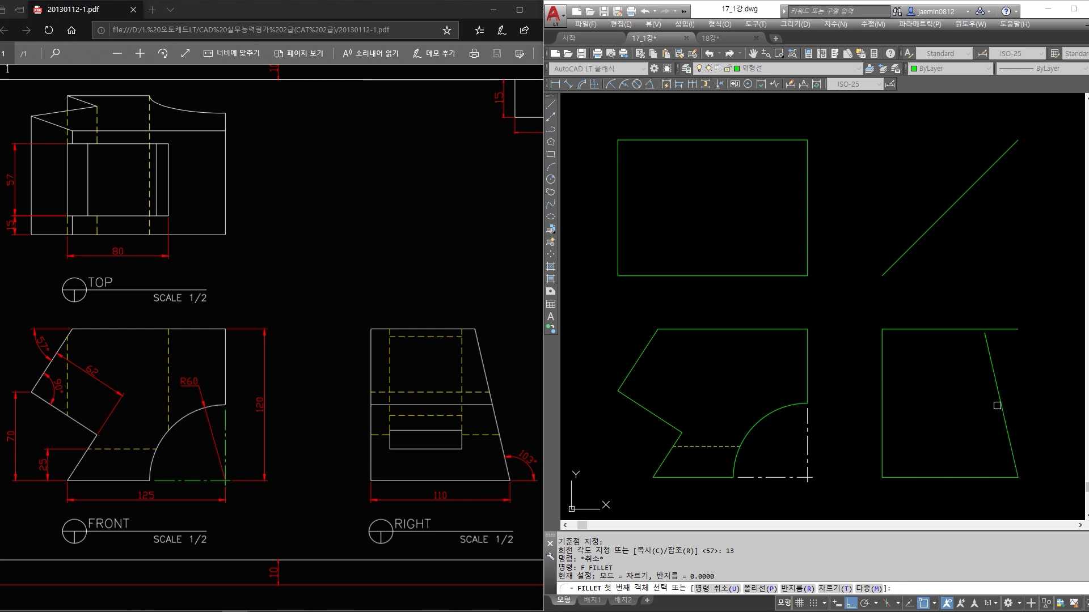
click(987, 357)
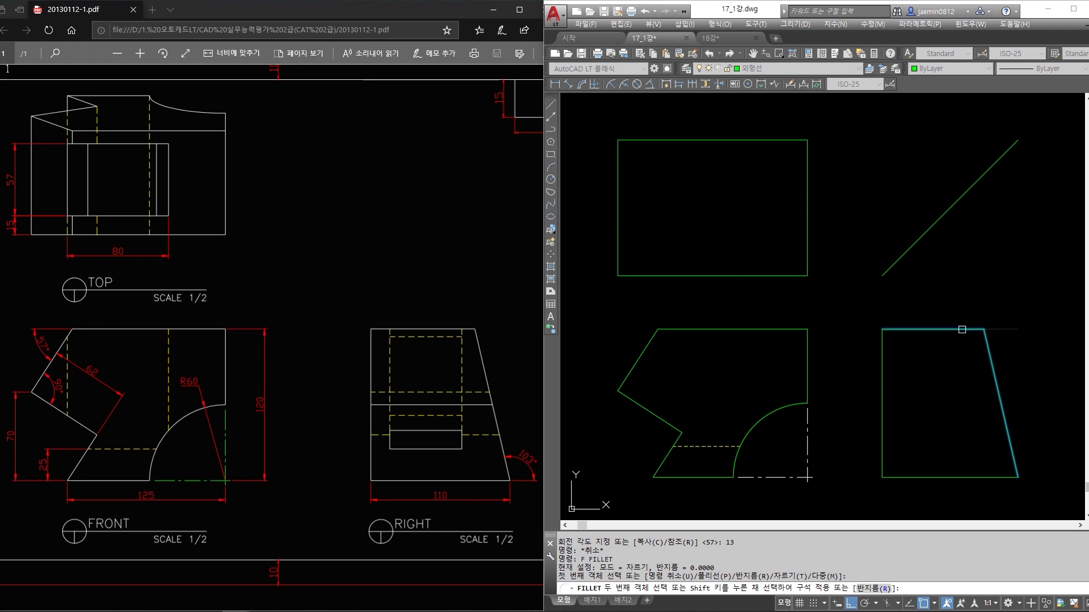
click(965, 329)
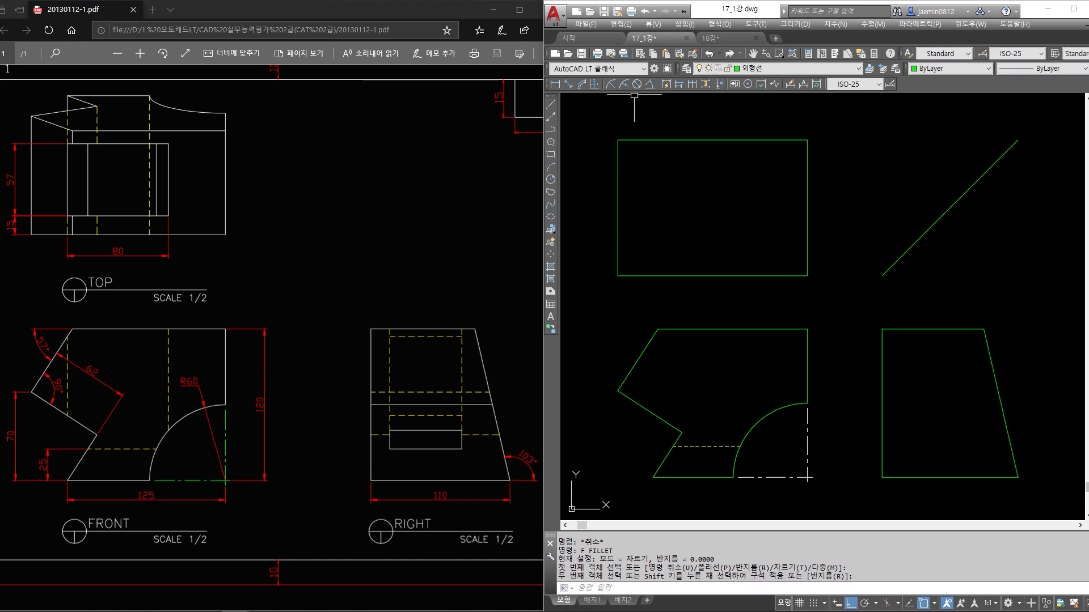
Check the outside angle between the right view's slanted edge and base with a temporary angular dimension, and erase the dimension.
click(650, 84)
click(1002, 412)
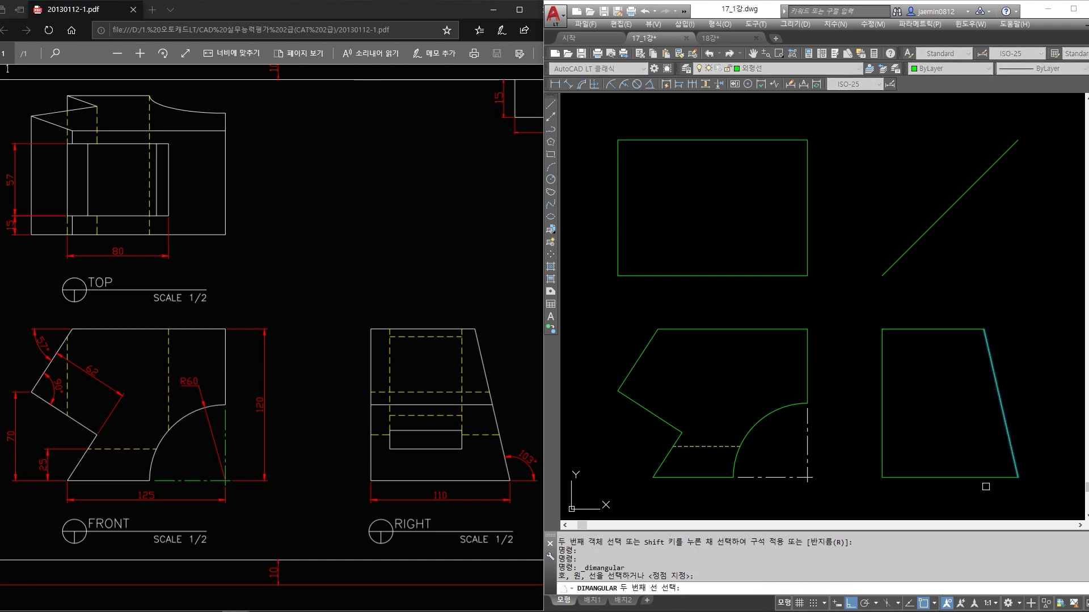
click(987, 478)
click(1039, 454)
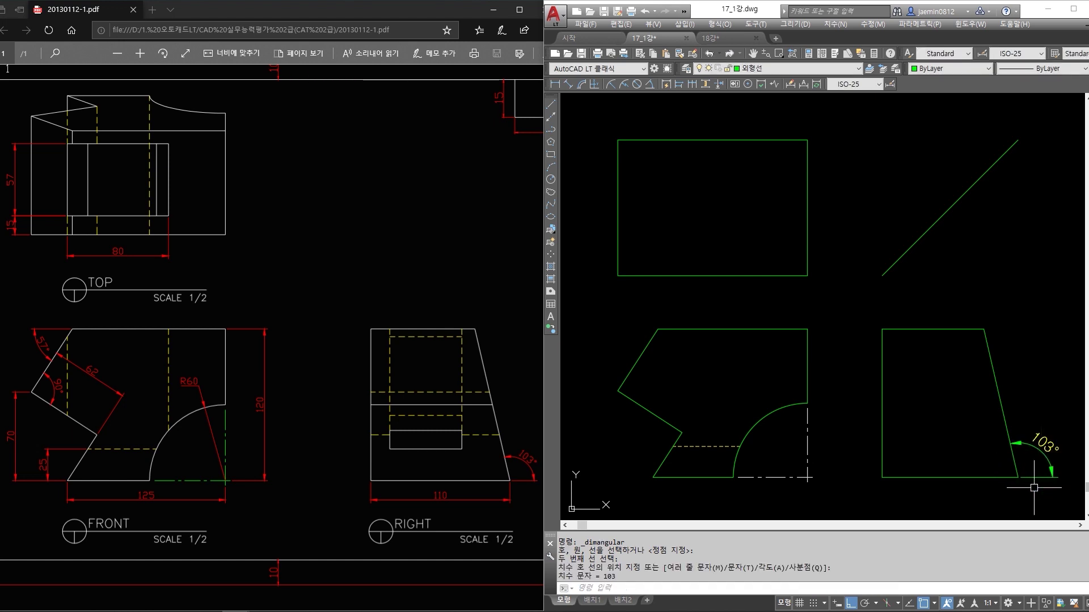
click(1041, 453)
key(Delete)
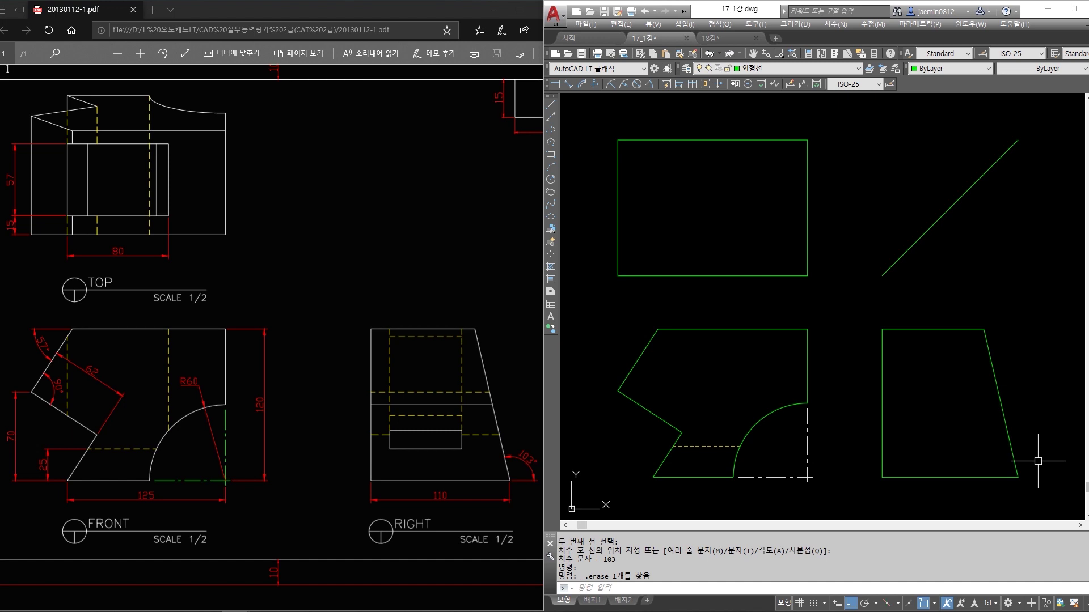
Examine in the reference PDF how the R60 arc's two ends align with the right view's horizontal line and the top view's hidden line.
click(364, 354)
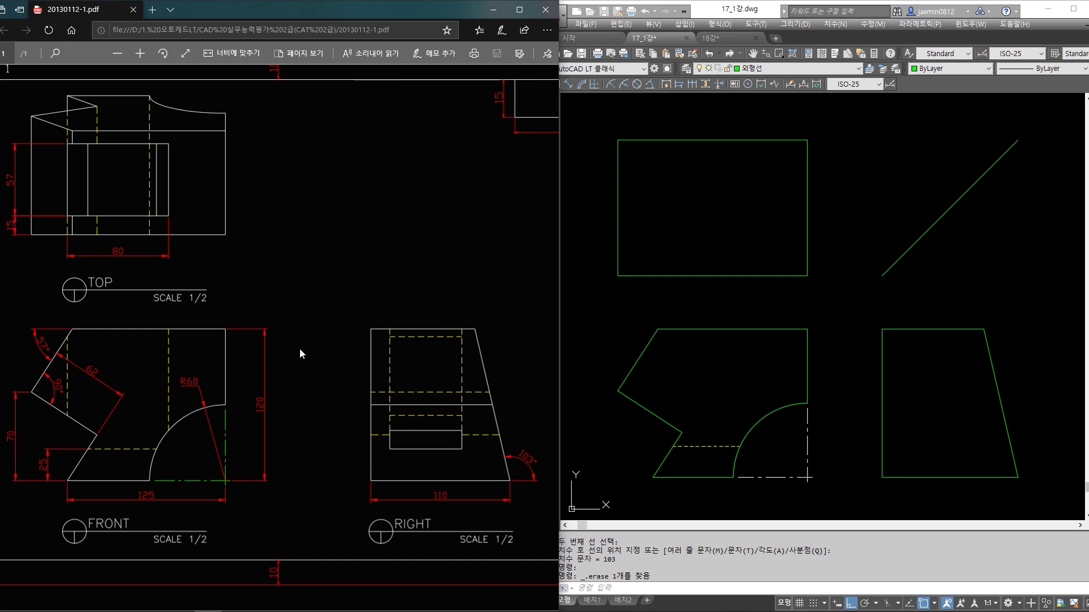
click(705, 287)
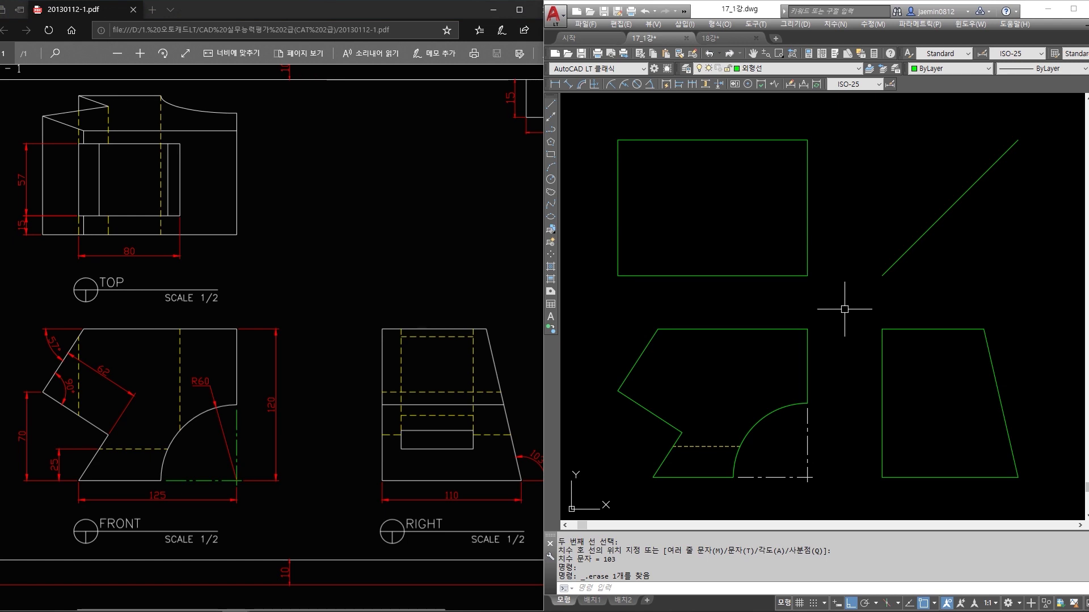
click(379, 271)
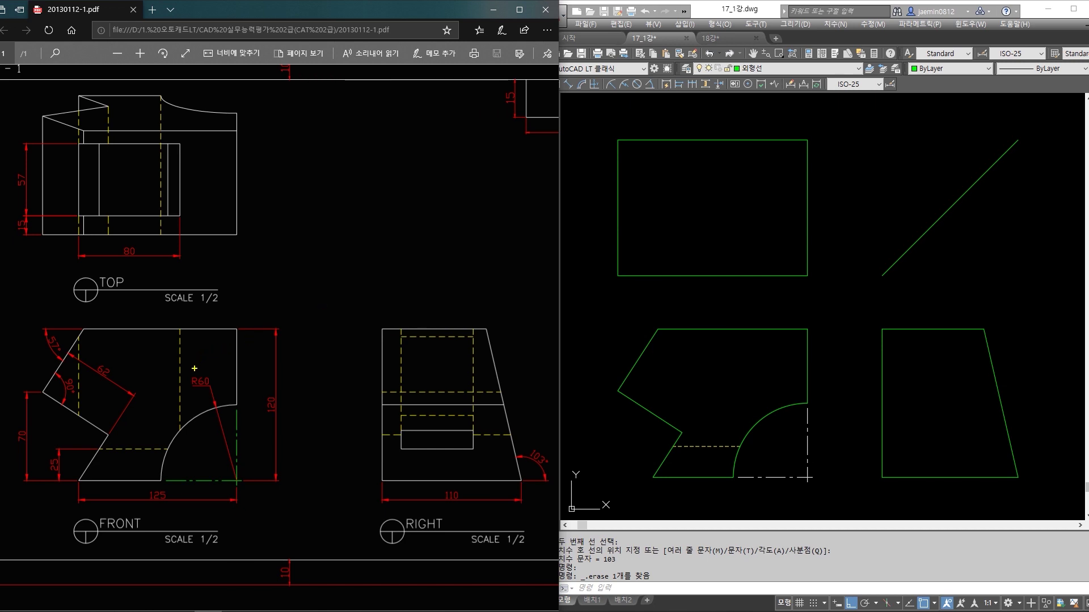
drag(184, 368, 223, 391)
drag(226, 398, 248, 419)
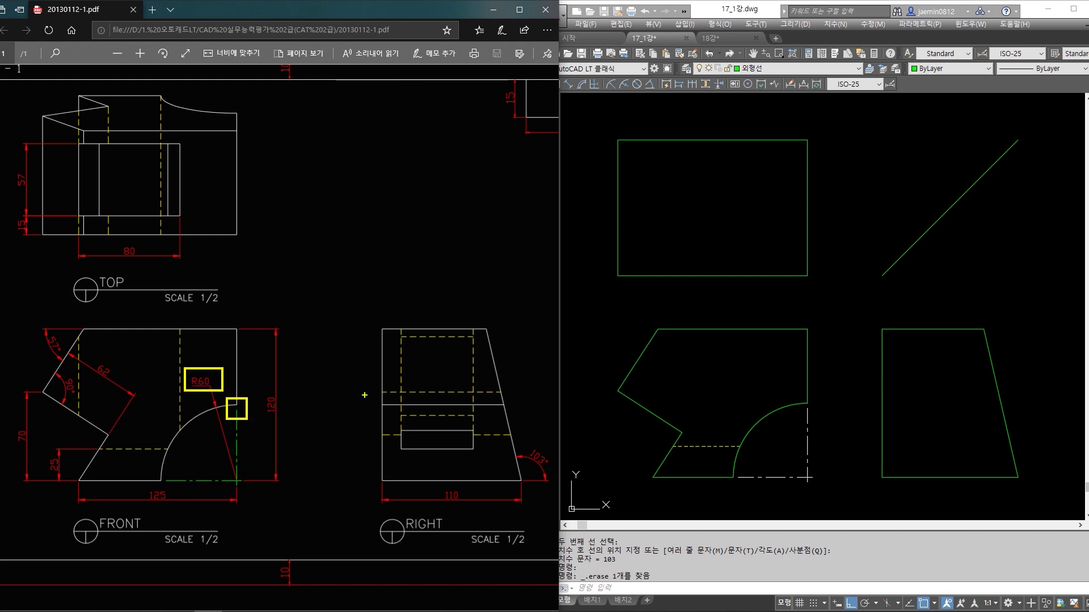
key(b)
ctrl+drag(154, 468, 172, 487)
mouse_move(376, 399)
mouse_down()
mouse_move(383, 412)
mouse_move(512, 412)
mouse_up()
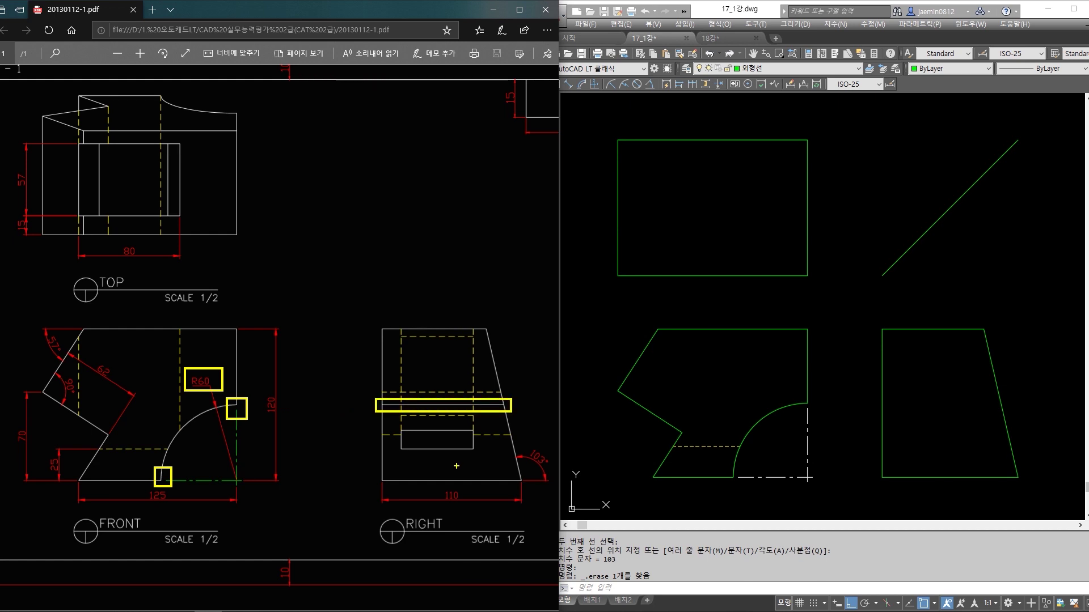
key(ctrl+z)
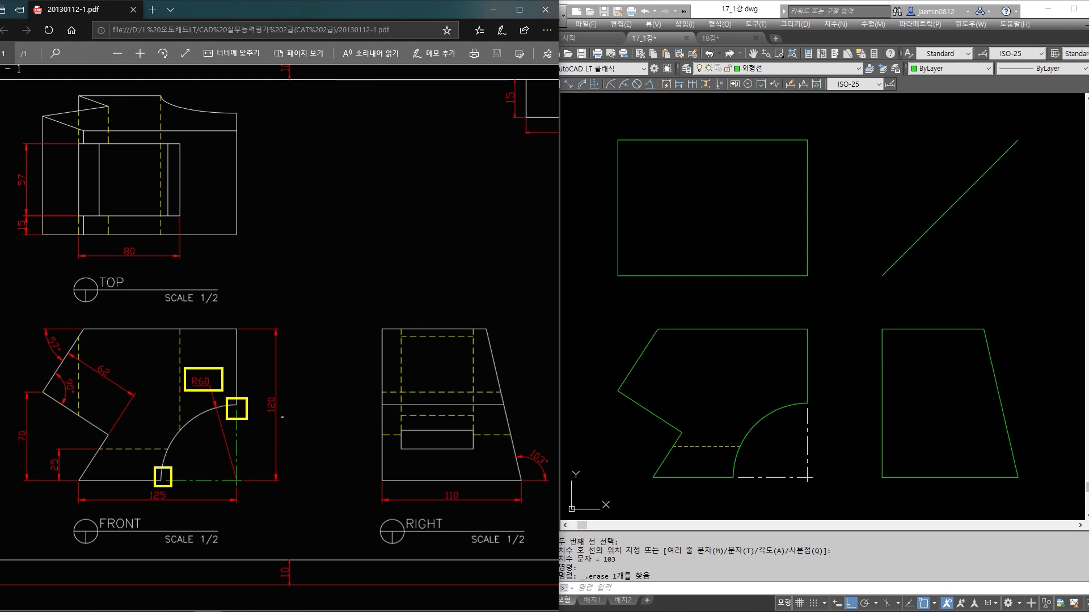
drag(243, 407, 381, 407)
key(ctrl+z)
drag(162, 98, 161, 234)
key(ctrl+z)
key(ctrl+z)
key(ctrl+z)
key(ctrl+z)
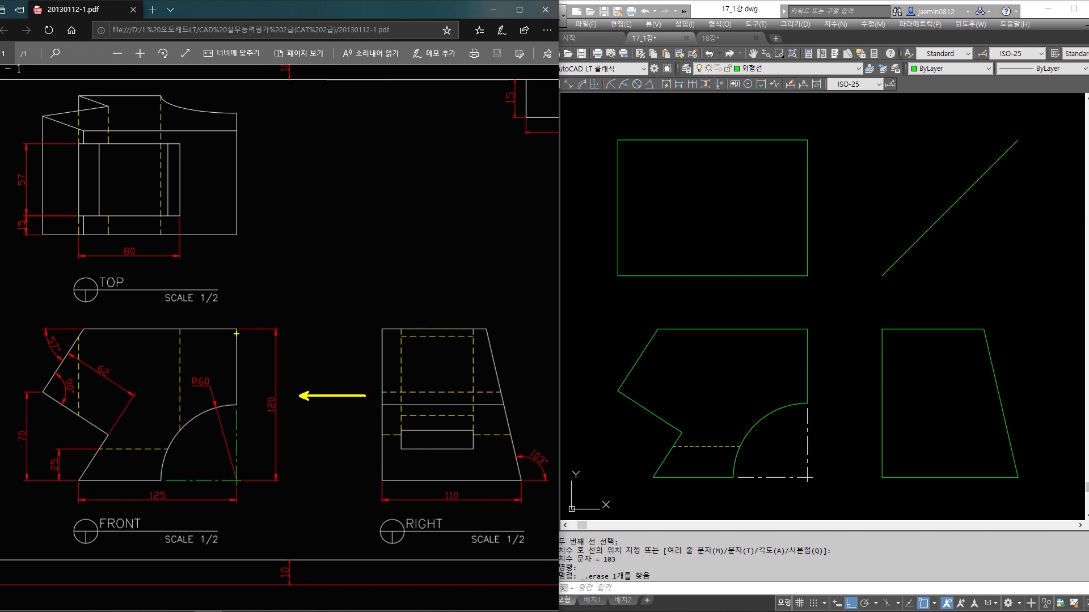
Trace the reference front view's contour as seen from the right and from above to tell visible edges from hidden ones.
mouse_move(237, 329)
mouse_down()
mouse_move(236, 408)
mouse_move(186, 420)
mouse_move(161, 477)
mouse_up()
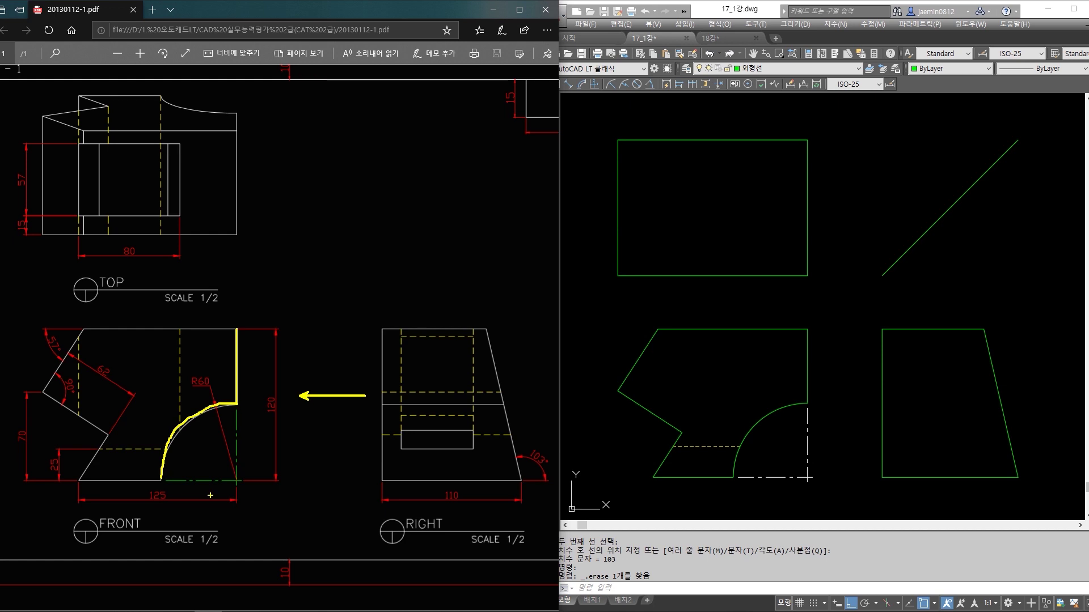
drag(224, 393, 248, 418)
drag(380, 407, 501, 408)
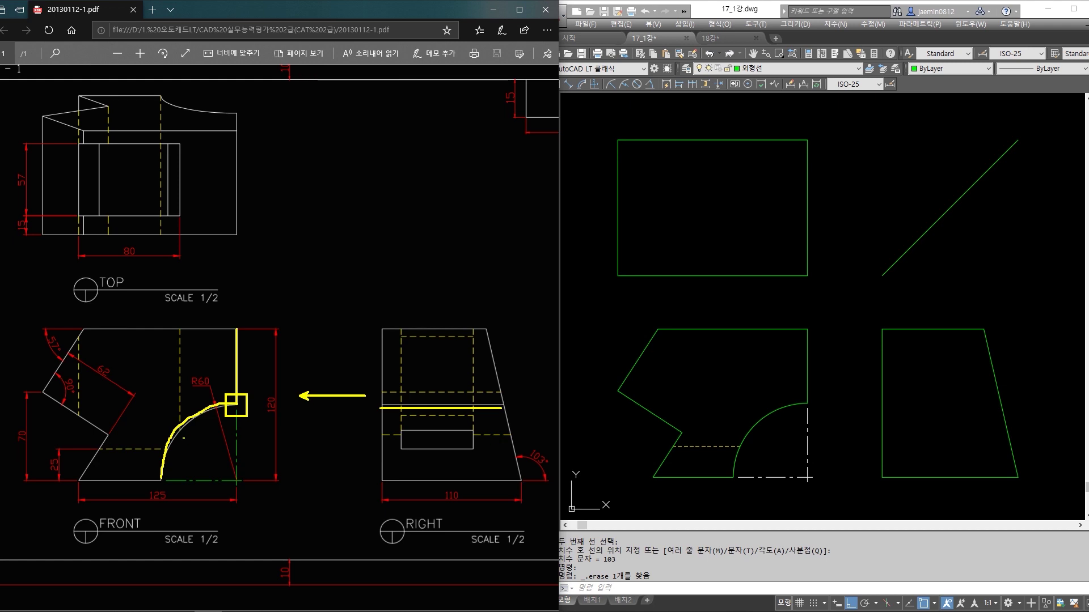
mouse_move(151, 466)
mouse_down()
mouse_move(151, 477)
mouse_move(152, 467)
mouse_up()
drag(168, 225, 172, 295)
drag(87, 329, 233, 330)
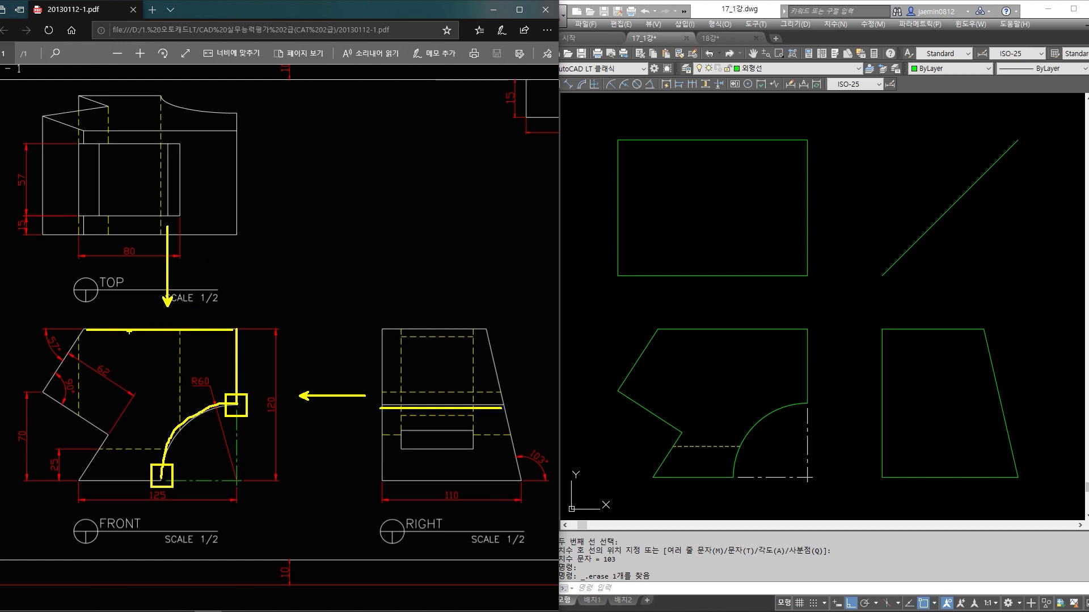
drag(84, 331, 42, 397)
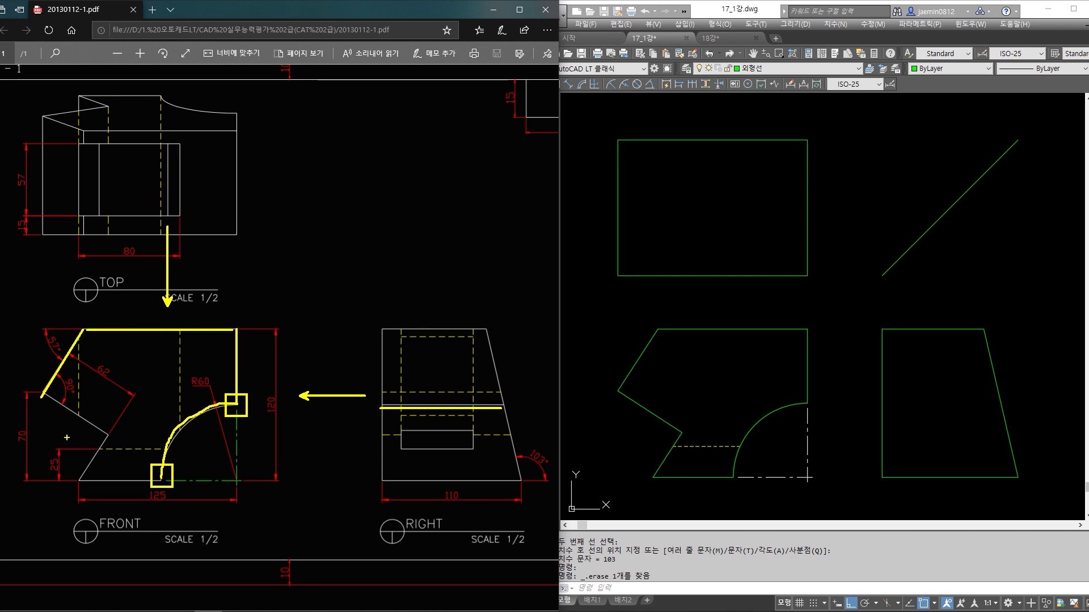
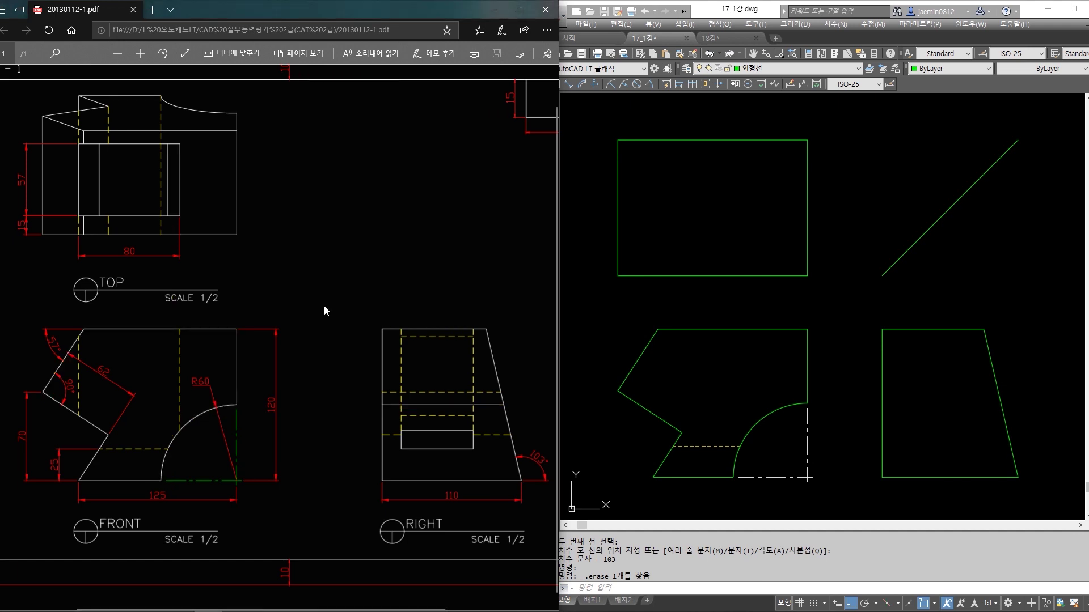
Draw a horizontal projection line from the arc's upper end in the front view past the right view's slanted edge.
click(737, 323)
text(l)
key(space)
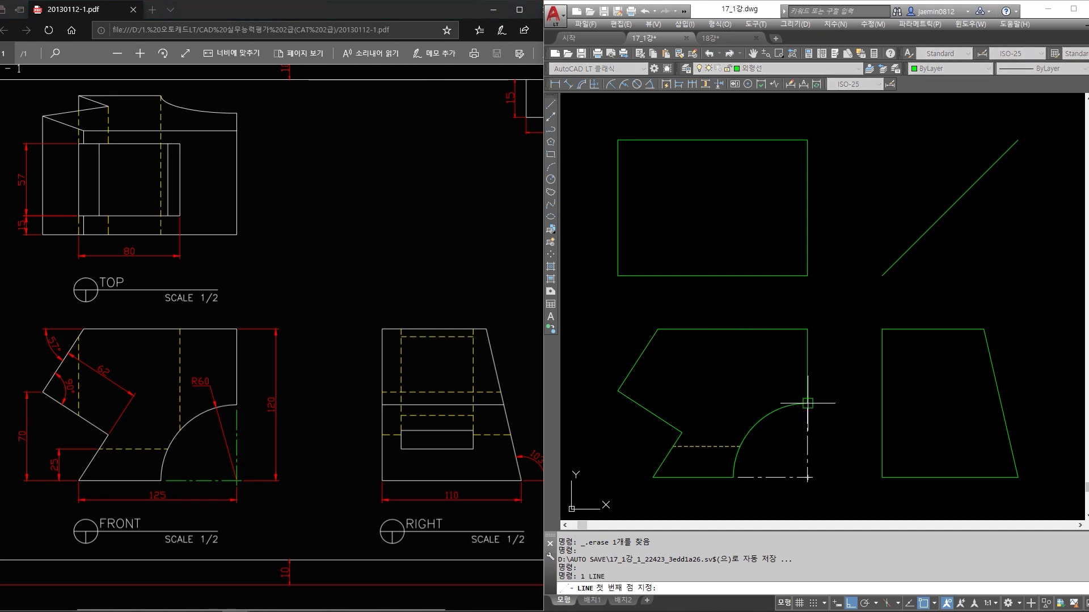
click(808, 403)
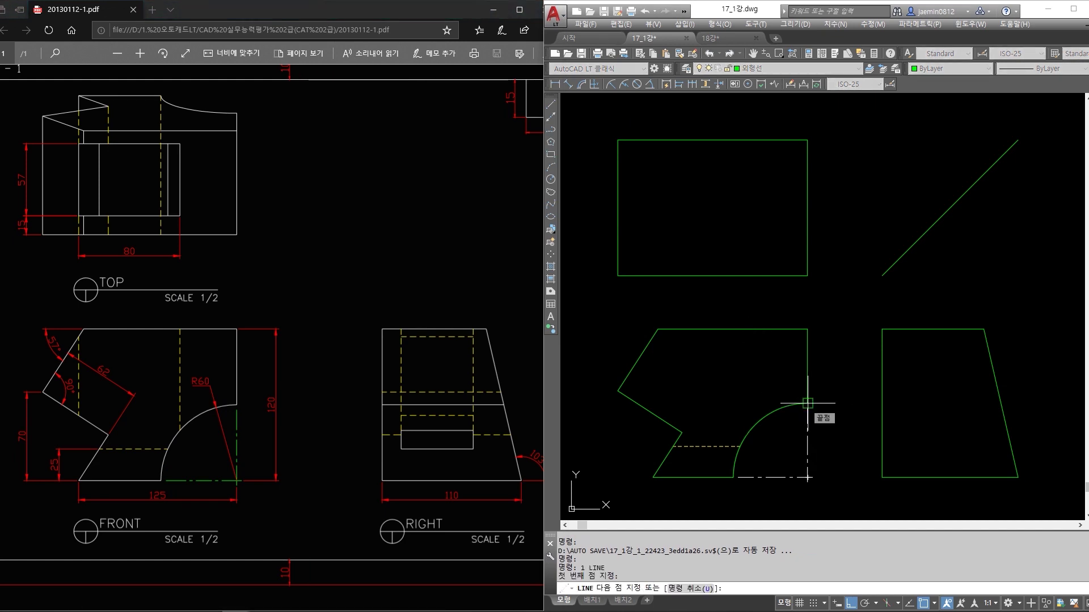
click(1024, 403)
key(Escape)
Trim the horizontal projection line at both ends so it spans only between the right view's vertical edge and slanted edge.
text(tr)
key(space)
click(1024, 429)
click(895, 439)
key(space)
click(868, 403)
click(1018, 403)
key(Escape)
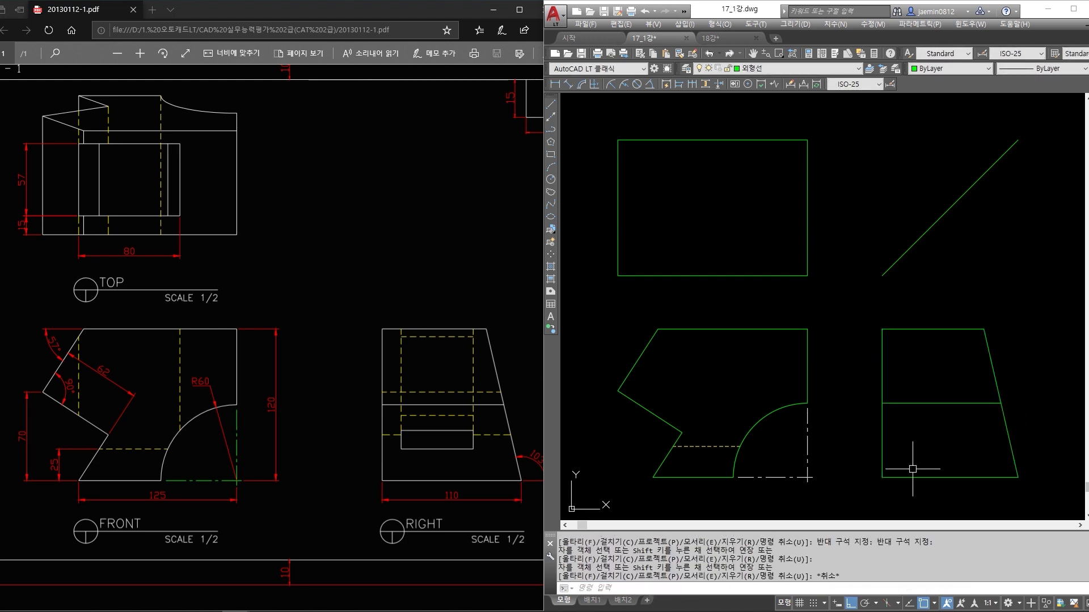
key(Escape)
Draw a vertical projection line from the arc's lower end in the front view up to the top view's upper edge.
text(l)
key(space)
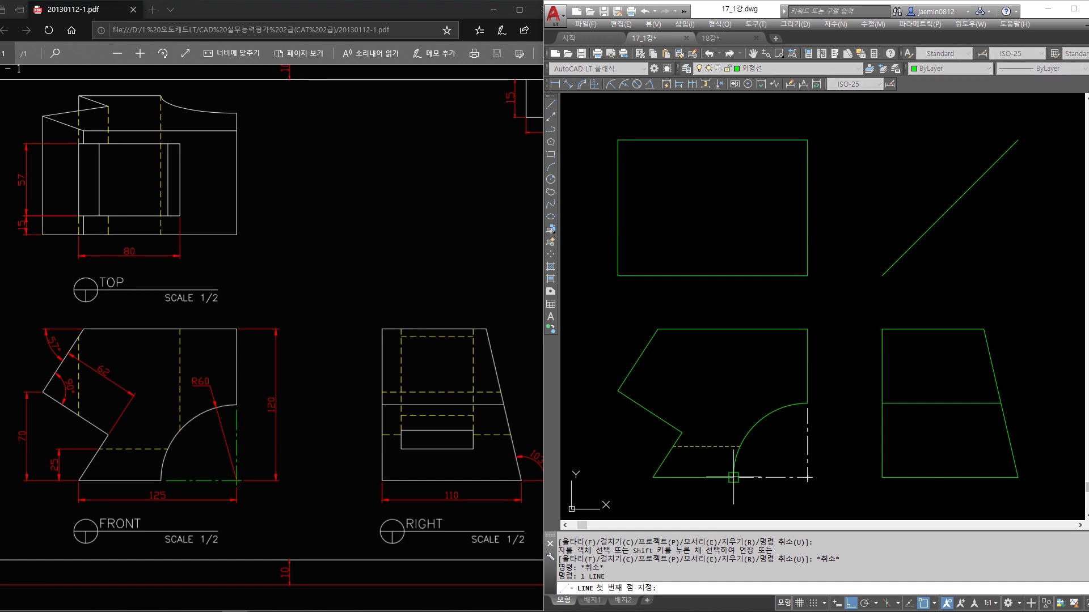
click(728, 482)
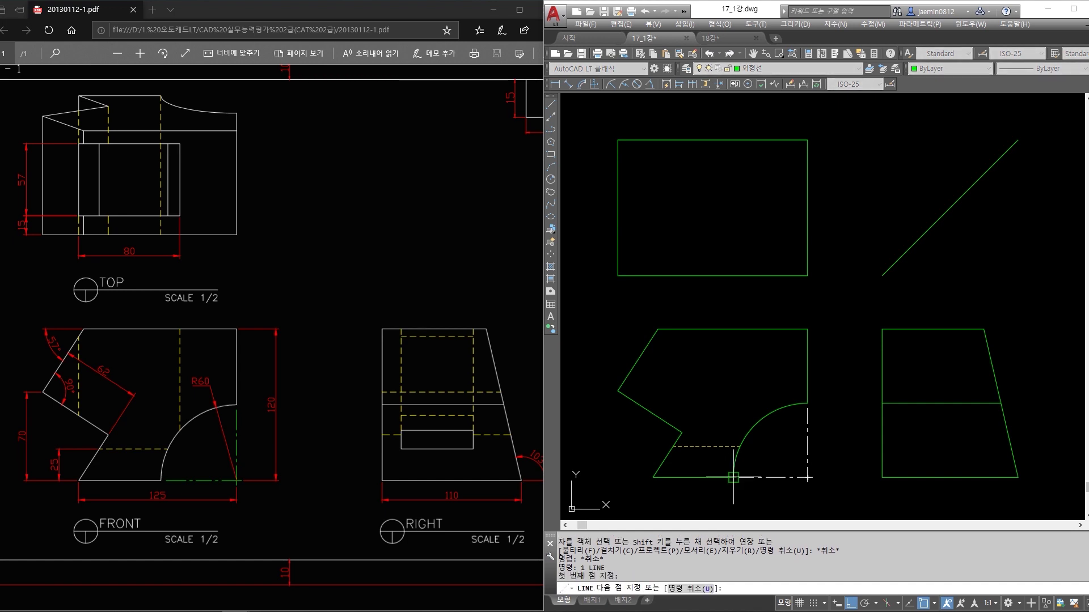
click(728, 142)
key(Escape)
Move the vertical projection line through the front and top views onto the 숨은선 layer.
click(753, 187)
click(698, 230)
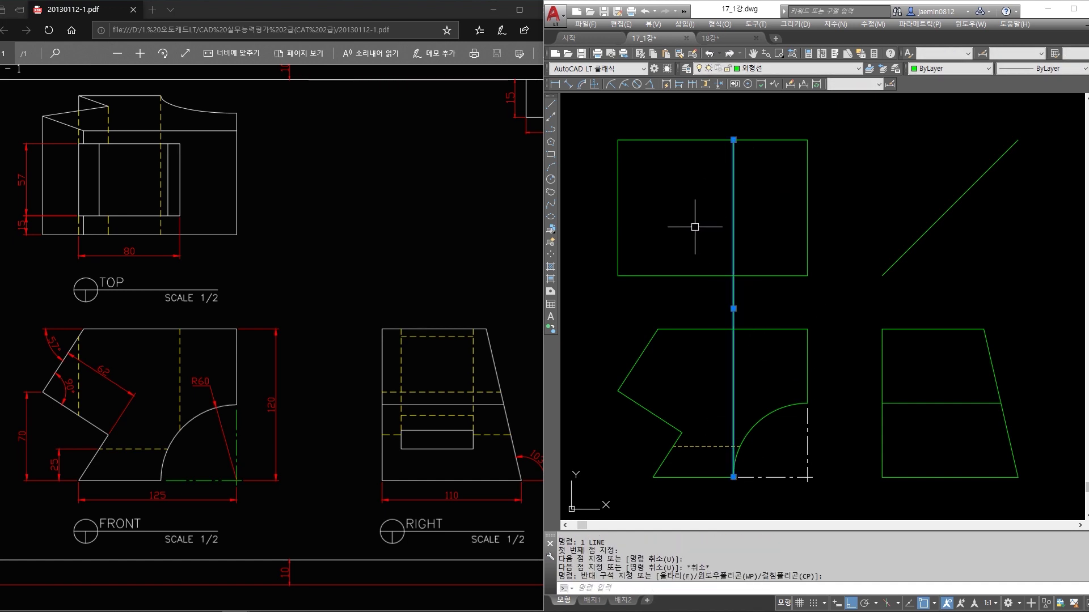
click(785, 70)
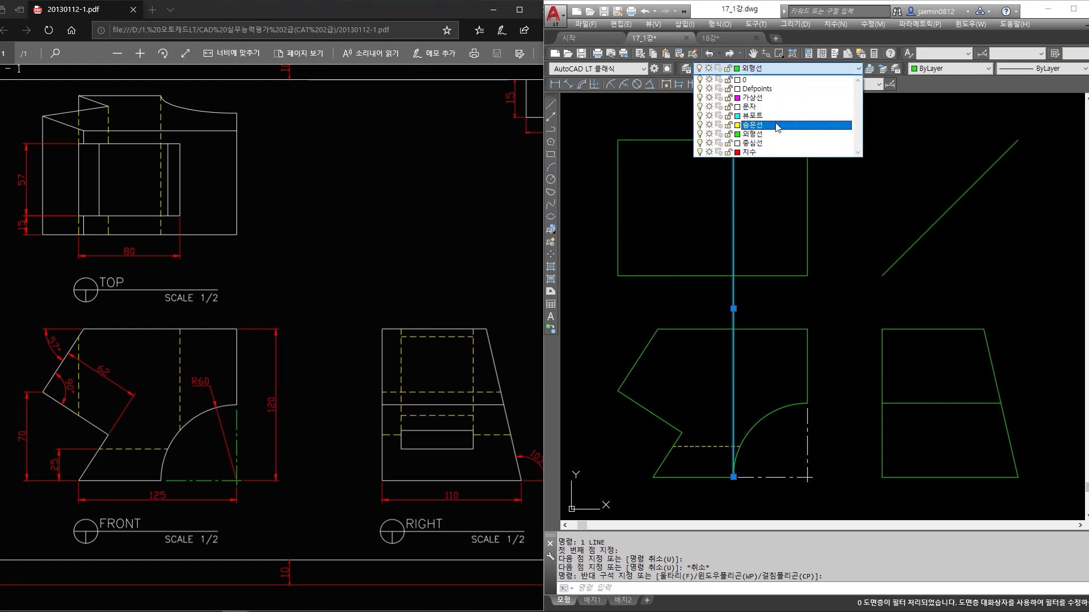
click(753, 124)
Trim off the part of the hidden vertical line that extends below the top view's lower edge.
text(tr)
key(Return)
key(Escape)
text(tr)
key(Return)
click(767, 276)
key(Return)
click(761, 307)
click(713, 343)
key(Escape)
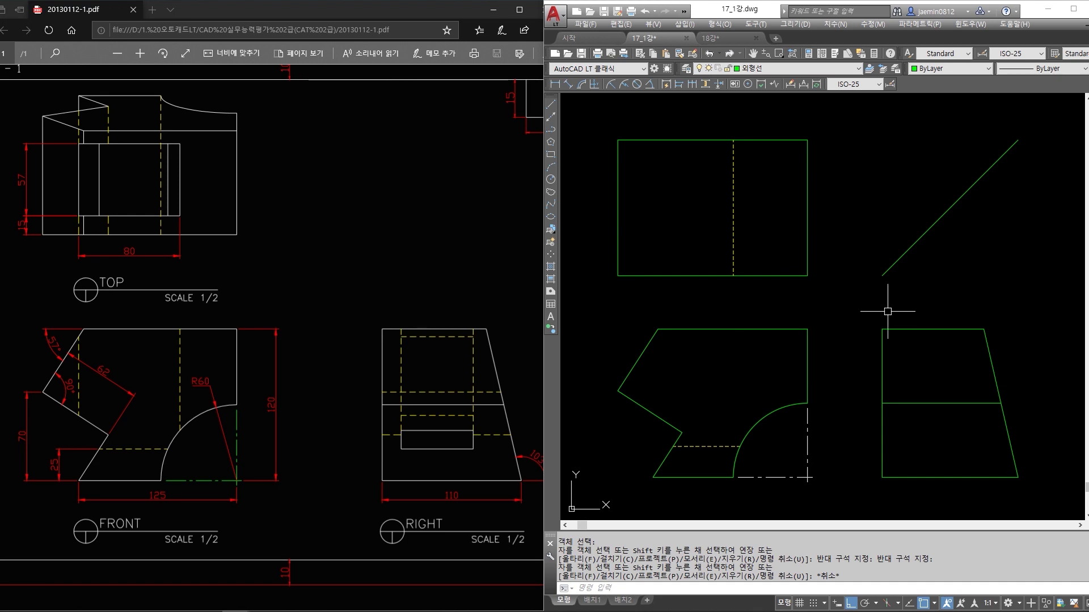
Compare the right view's slanted edge and middle horizontal line with the curved upper edge in the reference top view.
click(980, 342)
key(Escape)
click(1025, 364)
click(988, 374)
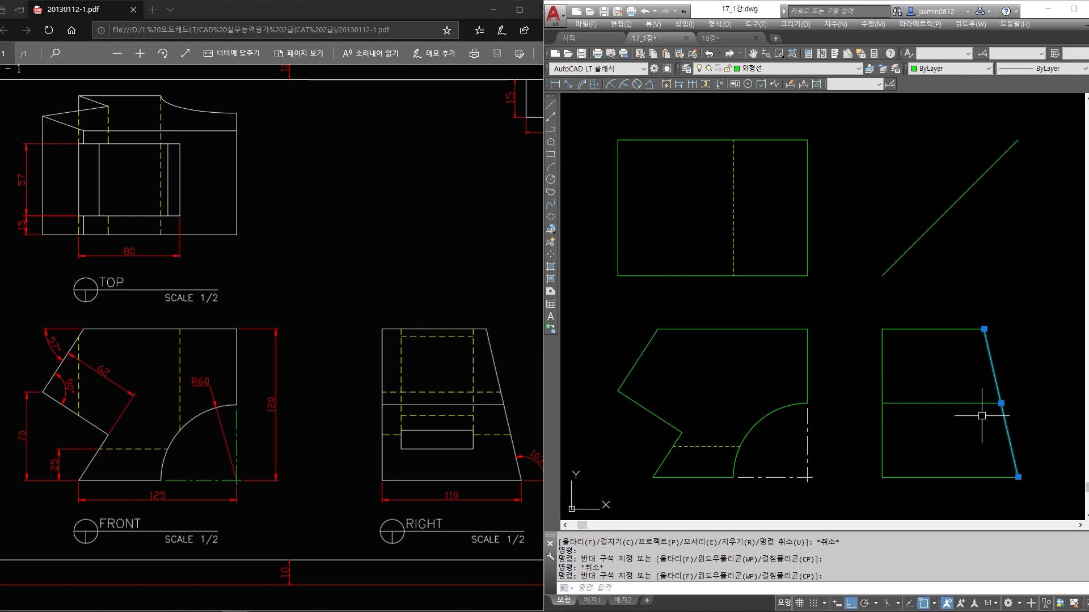
click(972, 387)
click(948, 436)
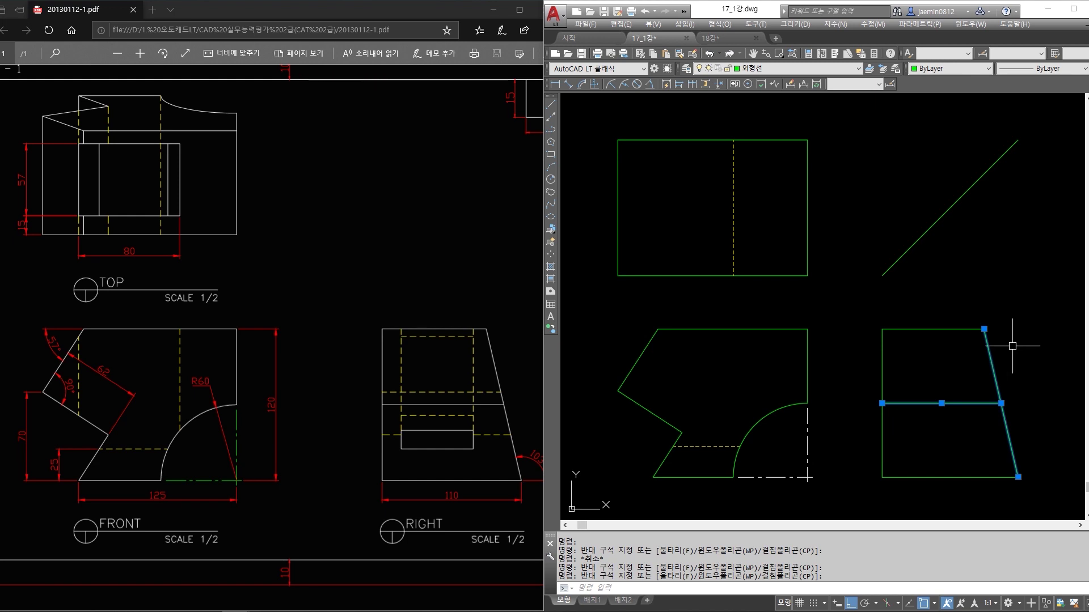
click(339, 186)
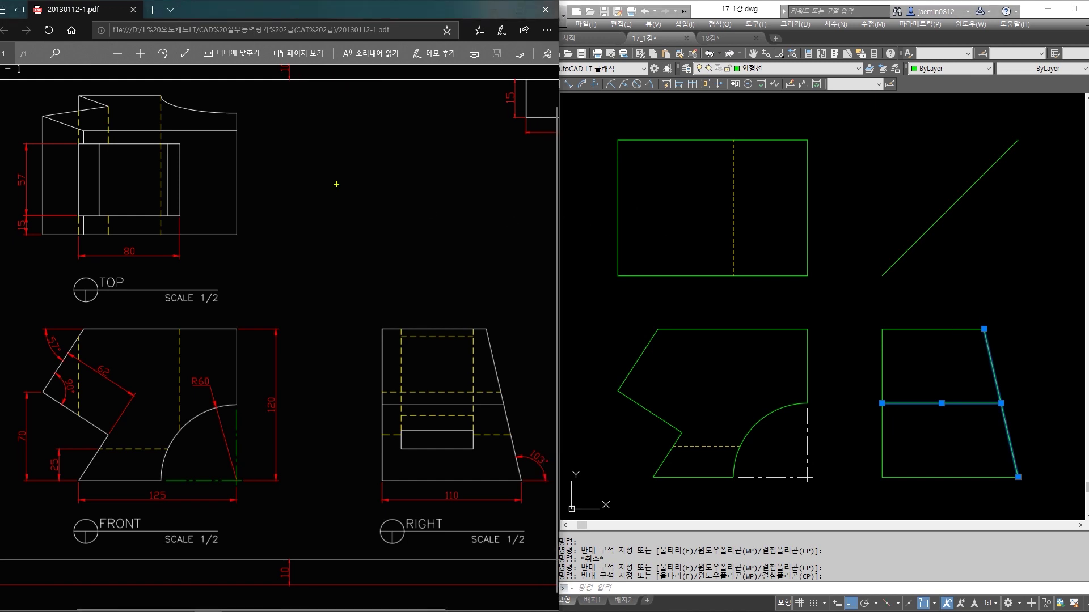
drag(160, 94, 235, 114)
key(ctrl+z)
click(610, 223)
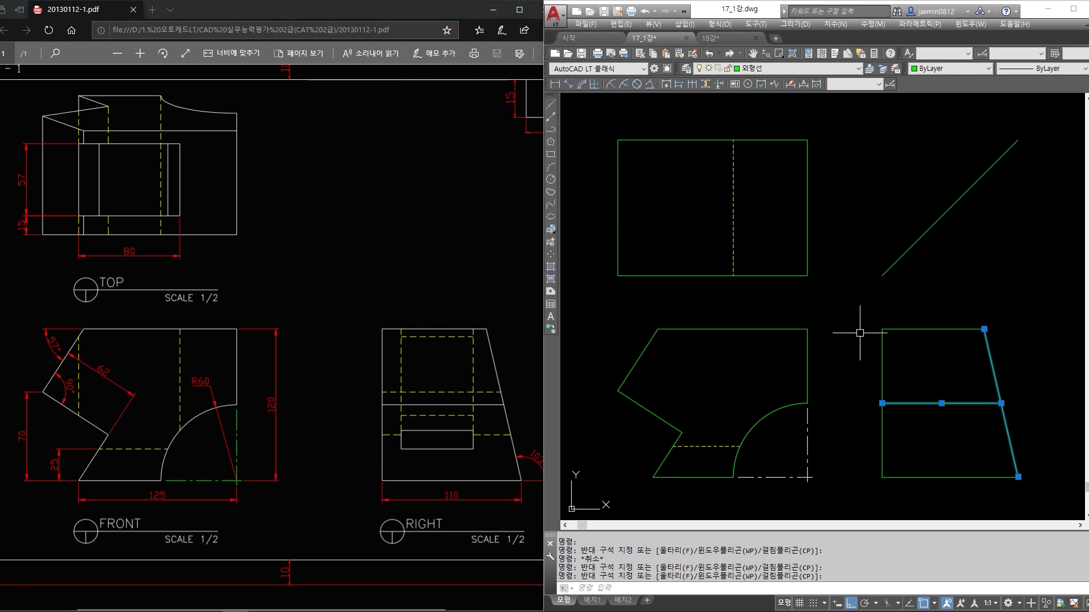
key(Escape)
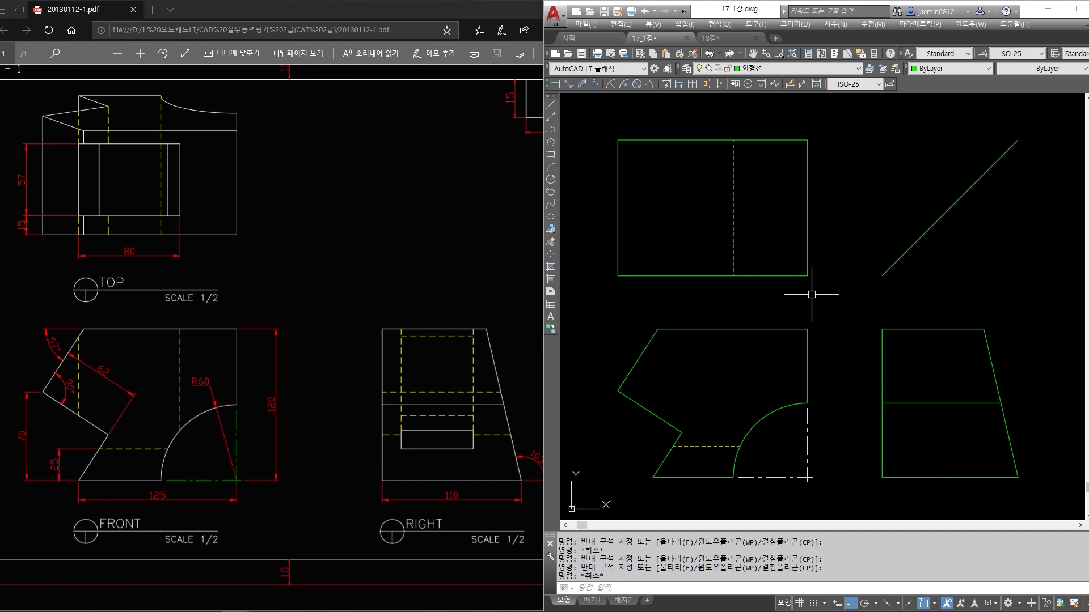
Draw a vertical line from the arc's centre in the front view up past the top view's upper edge.
drag(828, 414, 771, 495)
key(Escape)
text(l)
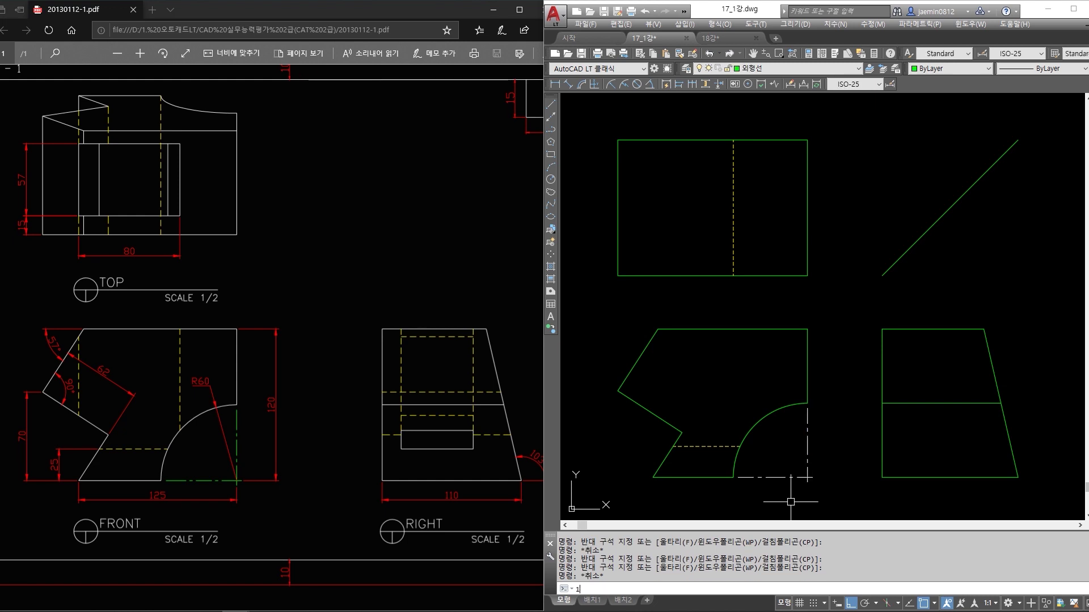
key(Return)
scroll(799, 498, up, 4)
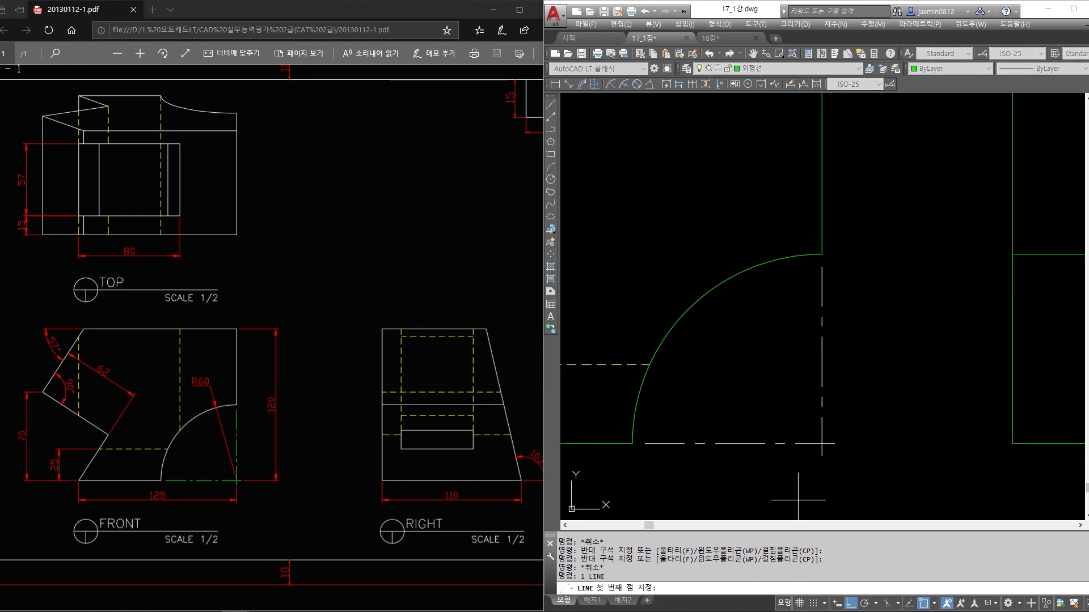
click(821, 444)
scroll(825, 443, down, 5)
scroll(817, 199, up, 4)
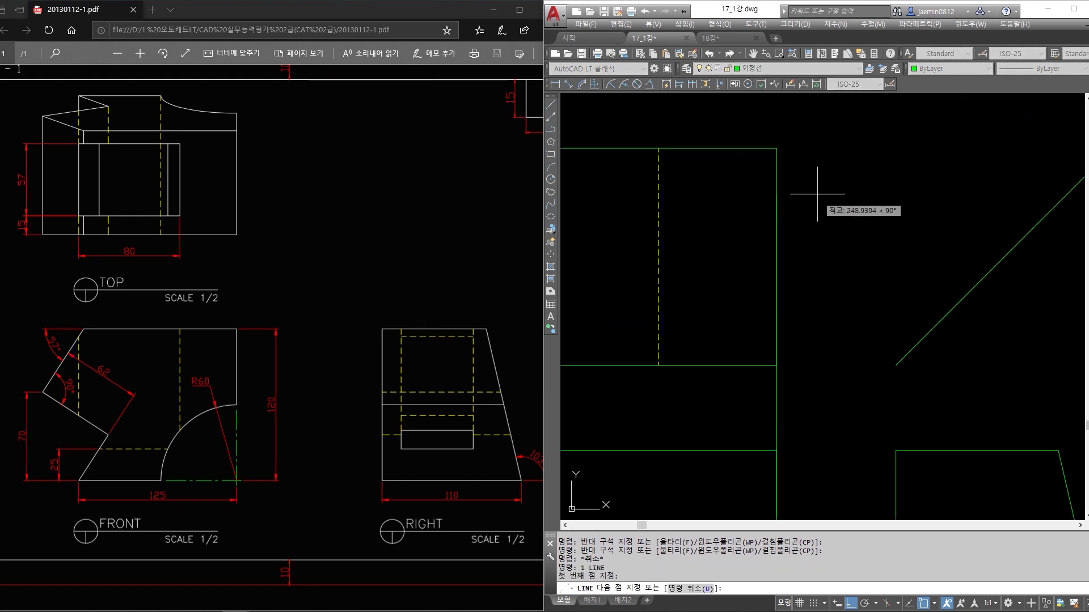
click(818, 131)
scroll(811, 170, down, 3)
key(Escape)
key(Escape)
key(Escape)
Match the new vertical line's properties to the arc's centre line.
text(ma)
key(space)
key(Escape)
key(Escape)
text(ma)
key(space)
click(794, 287)
key(Escape)
scroll(838, 386, up, 2)
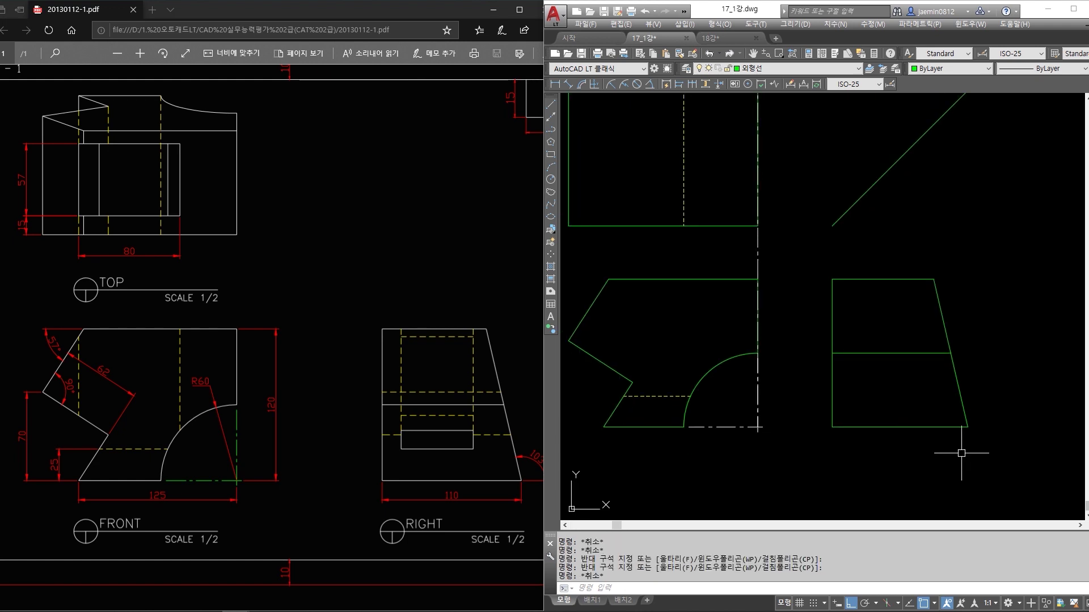
middle_drag(961, 453, 962, 473)
key(Escape)
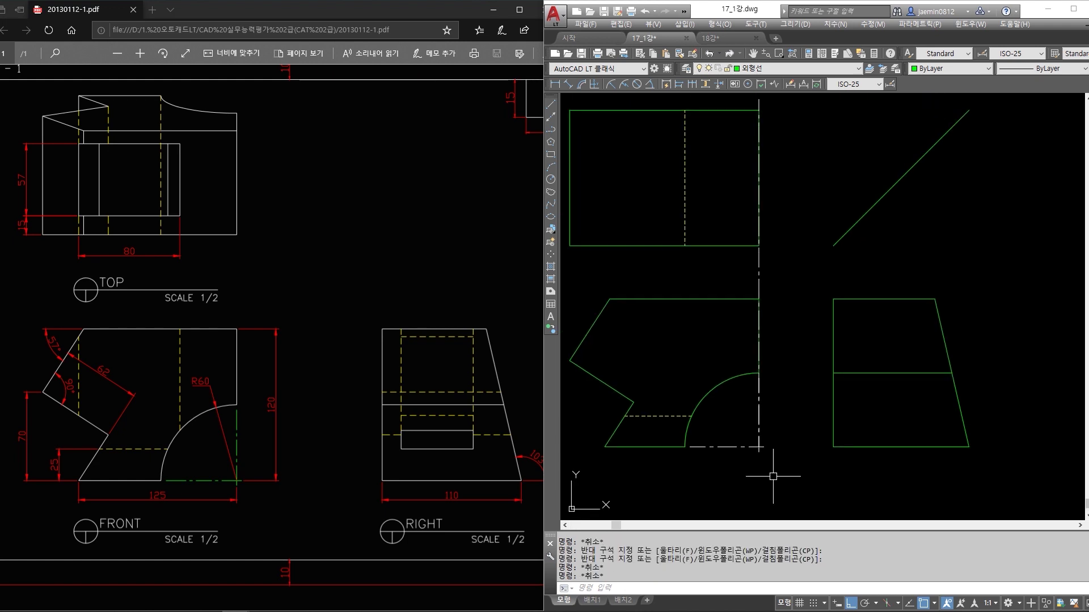
Draw a horizontal line from the arc's centre in the front view to beyond the right view's lower end.
key(l)
key(space)
click(763, 447)
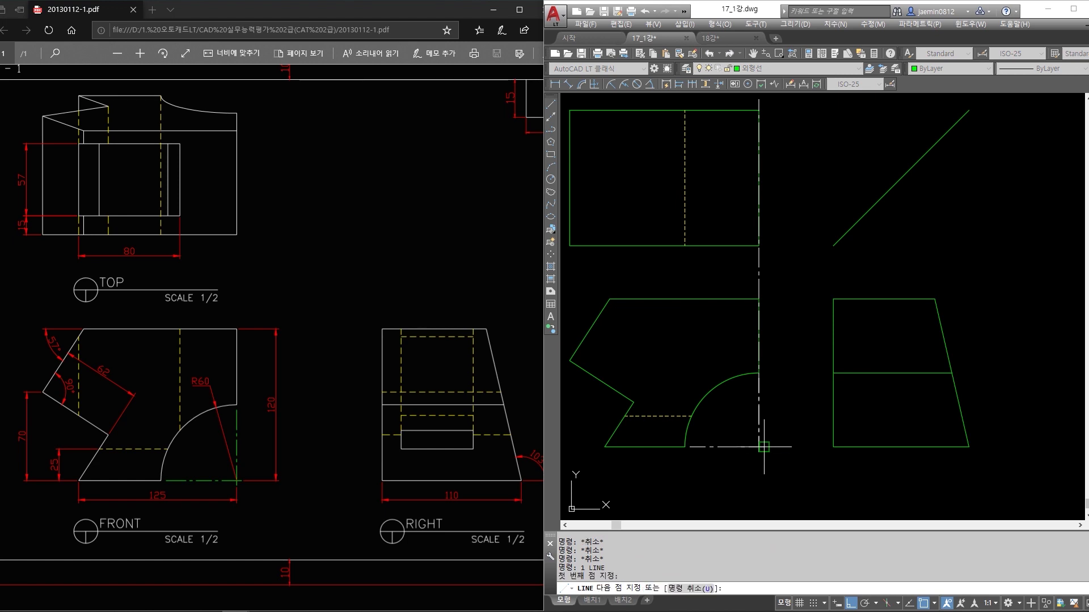
click(1007, 454)
key(Escape)
click(799, 416)
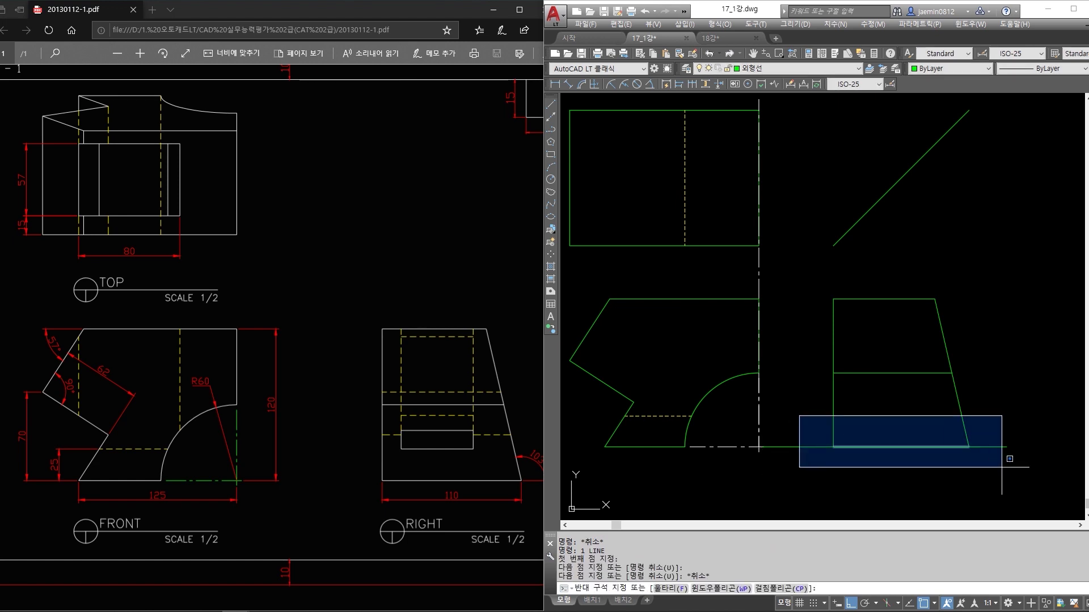
click(1001, 467)
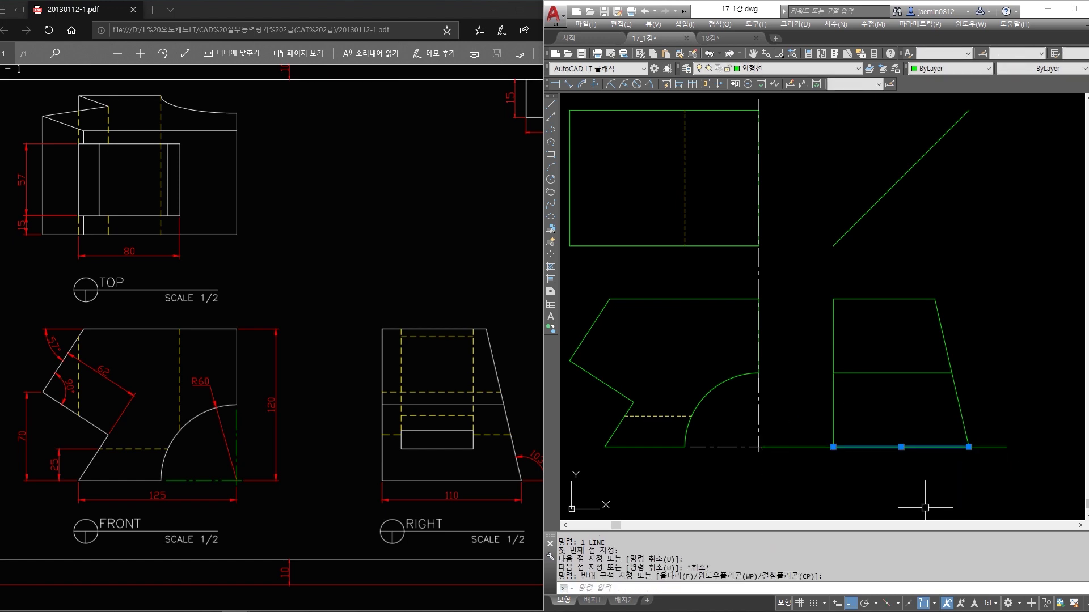
Erase the horizontal projection line running from the arc's centre along the right view's lower edge.
key(Escape)
key(e)
key(space)
click(797, 425)
click(782, 477)
key(space)
key(Escape)
Examine the corner where the right view's slanted edge meets its lower edge.
click(991, 386)
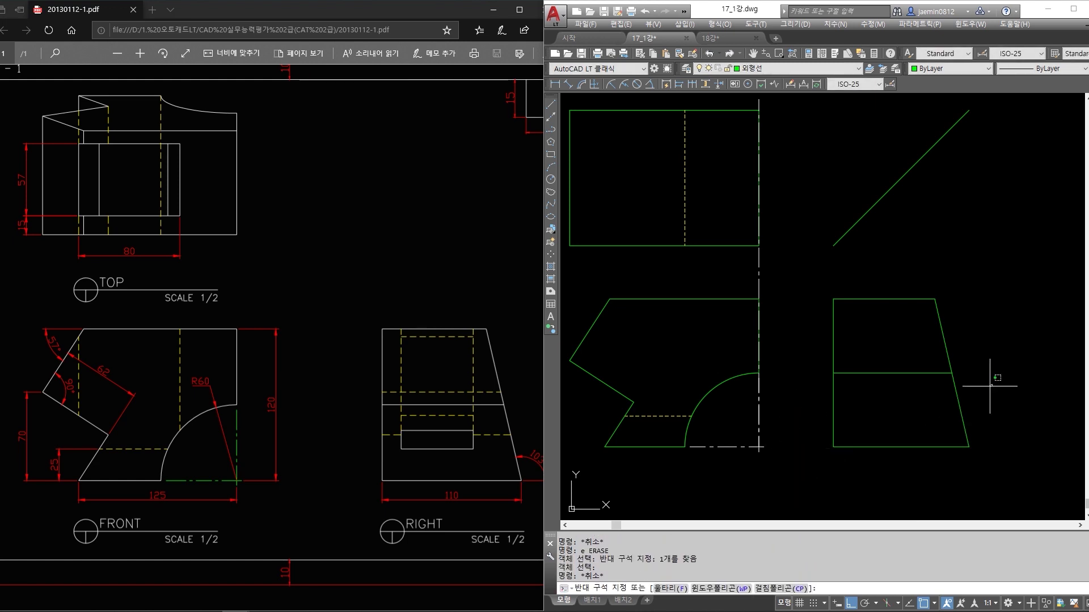
click(909, 469)
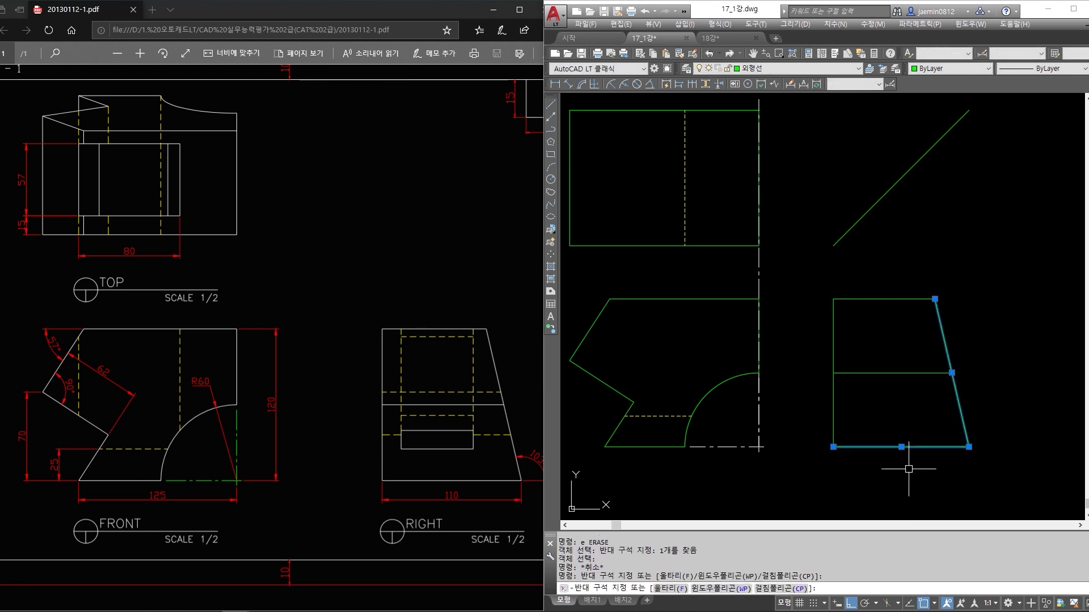
scroll(970, 464, up, 2)
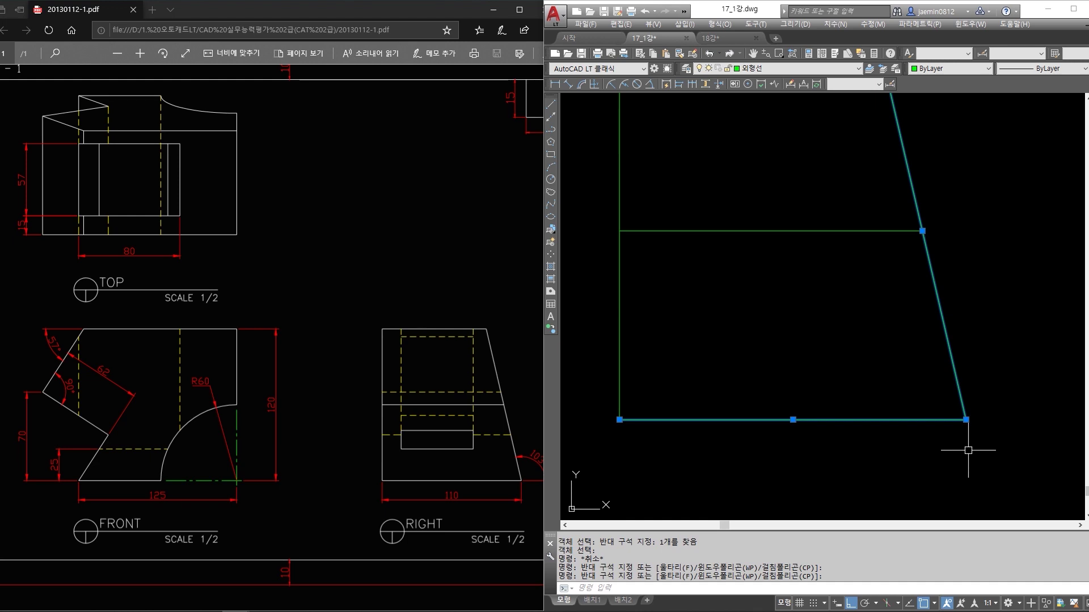
click(968, 340)
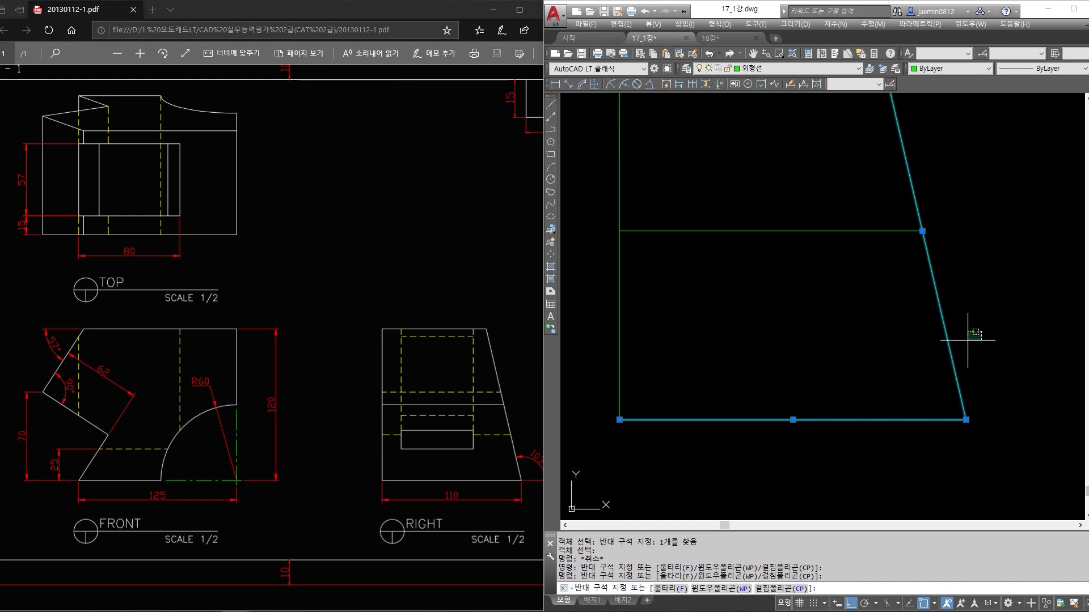
click(920, 359)
click(910, 405)
click(894, 438)
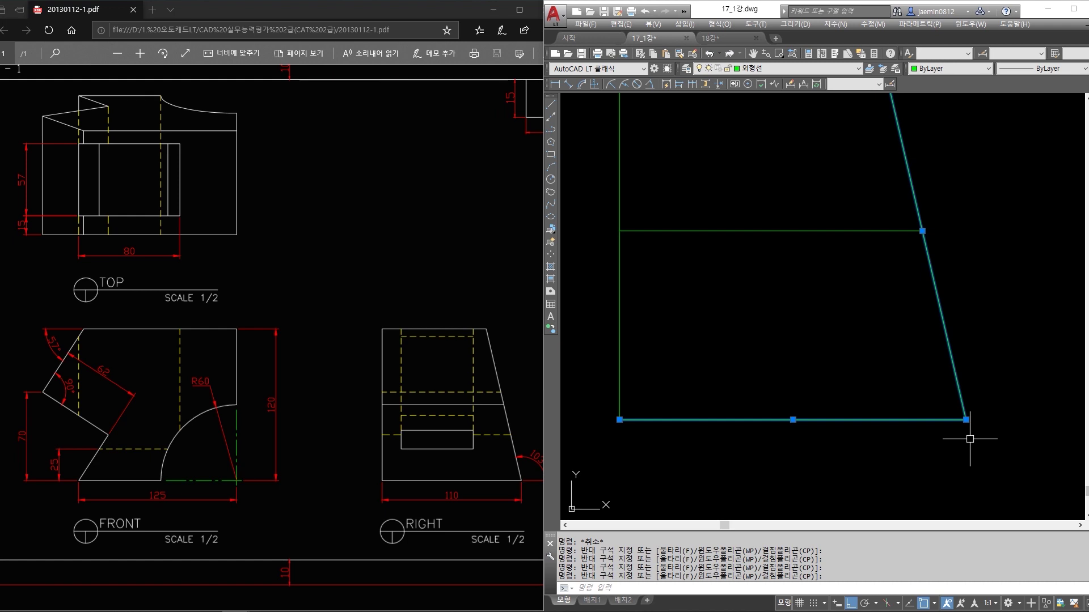
scroll(970, 439, down, 5)
key(Escape)
Draw a vertical projection line from the slanted edge's lower end in the right view up past the 45-degree line.
key(Escape)
text(l)
key(Return)
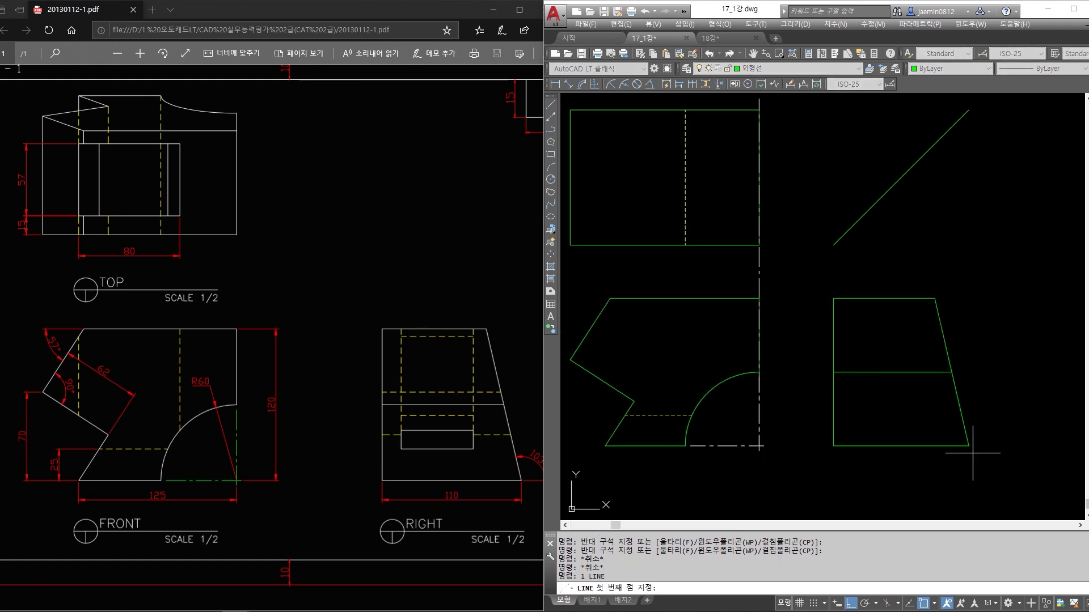
click(969, 446)
middle_drag(987, 258, 983, 334)
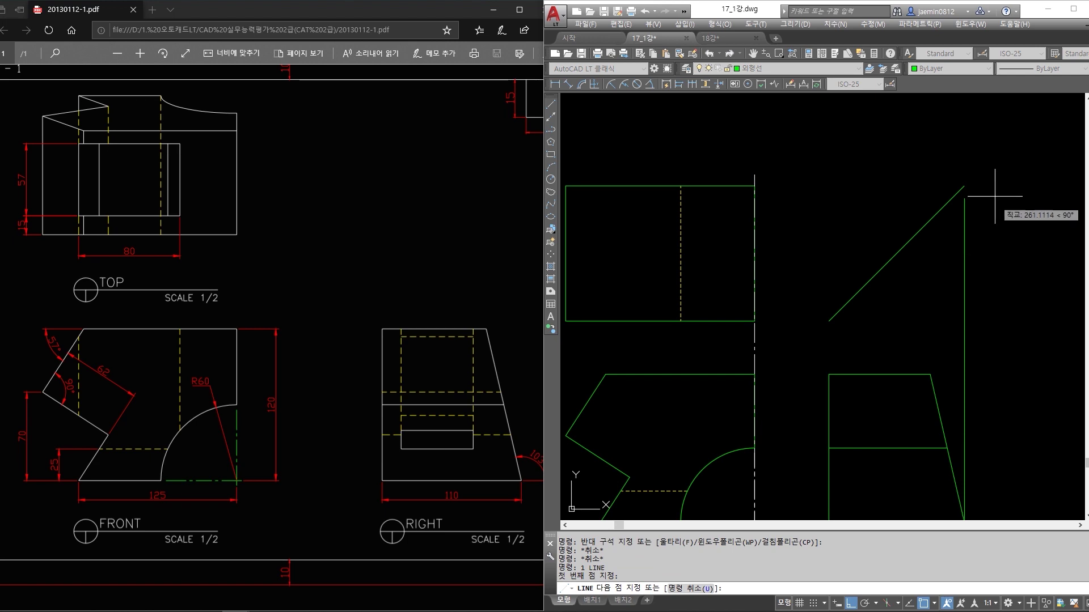
click(992, 149)
key(Escape)
Trim off the part of the vertical projection line that extends above the 45-degree line's upper end.
text(tr)
key(Return)
click(946, 235)
click(912, 222)
key(Return)
click(982, 142)
click(914, 178)
key(Escape)
Draw a horizontal projection line from the 45-degree line's upper end across to the top view's upper edge.
text(l)
key(Return)
click(964, 186)
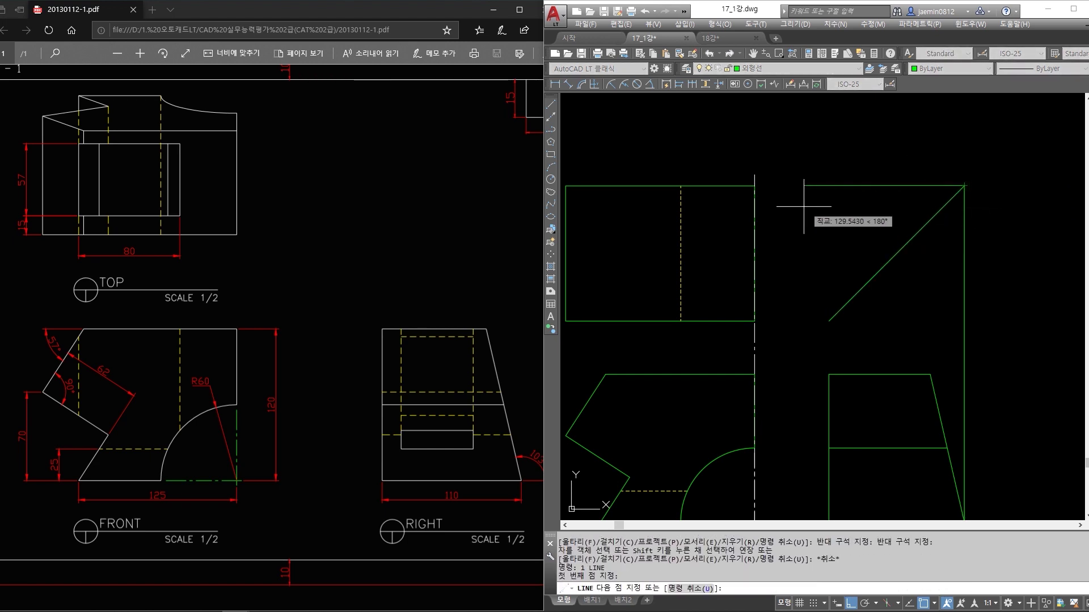
key(Escape)
key(Escape)
text(l)
key(Return)
click(964, 185)
key(Escape)
key(Escape)
Trim off the part of the vertical centre line that extends above the top view's upper edge.
scroll(769, 176, up, 4)
text(tr)
key(Return)
click(771, 170)
click(751, 205)
key(Return)
click(751, 166)
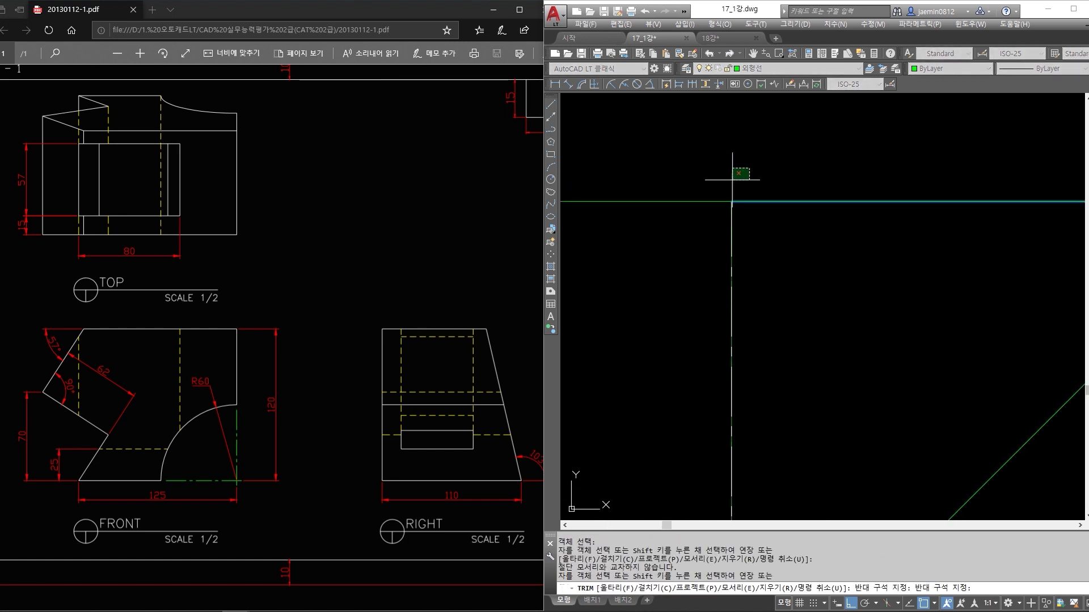
scroll(732, 179, down, 2)
click(732, 180)
key(Escape)
Match the right-hand vertical and upper horizontal projection lines to the centre line on the 중심선 layer.
scroll(750, 195, down, 4)
text(m)
key(Escape)
text(mm)
key(Return)
key(Escape)
key(Return)
click(743, 294)
click(911, 283)
click(862, 296)
click(836, 162)
click(789, 208)
key(Escape)
Examine where the horizontal and vertical centre-type lines meet at the top view's upper corner.
scroll(783, 208, up, 2)
click(797, 173)
click(752, 325)
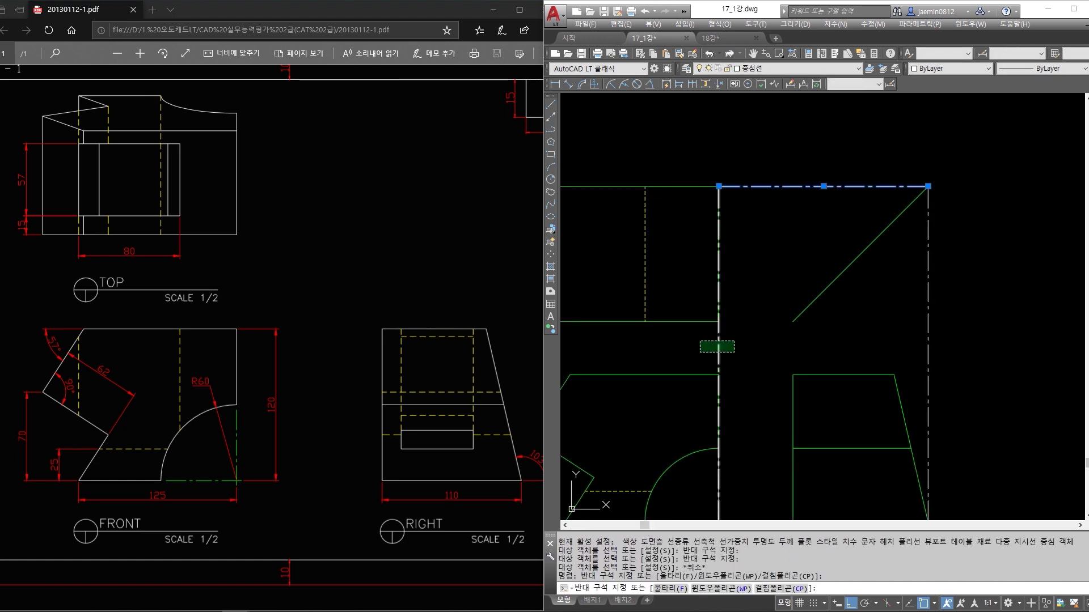
click(703, 357)
scroll(710, 170, up, 2)
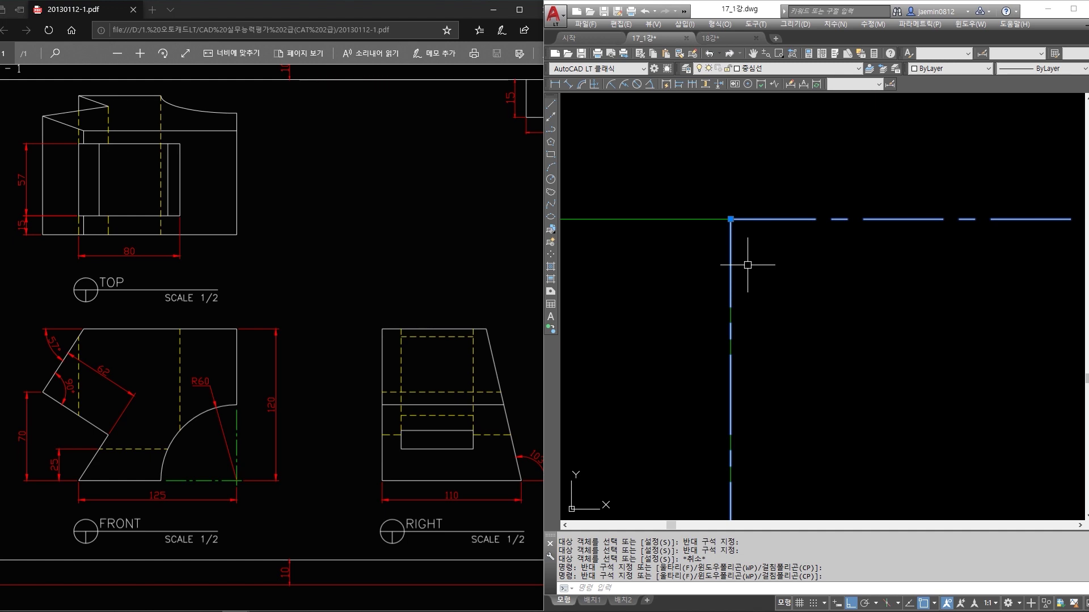
scroll(747, 265, down, 4)
key(Escape)
mouse_move(713, 329)
middle_down()
mouse_move(741, 343)
mouse_move(725, 317)
middle_up()
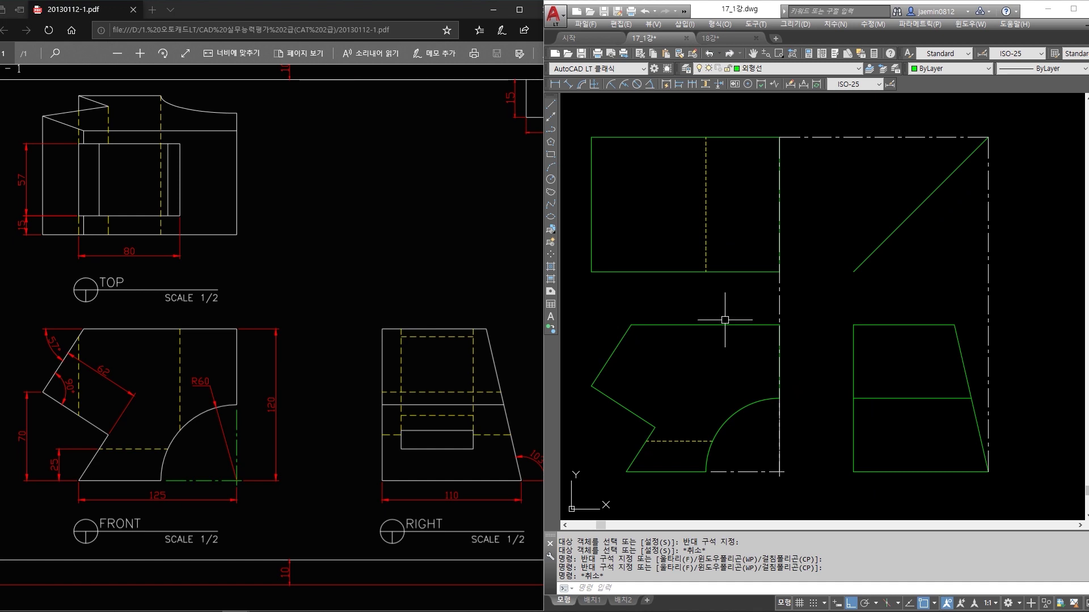
Examine the front view's arc and the matching hidden vertical line in the top view.
click(717, 434)
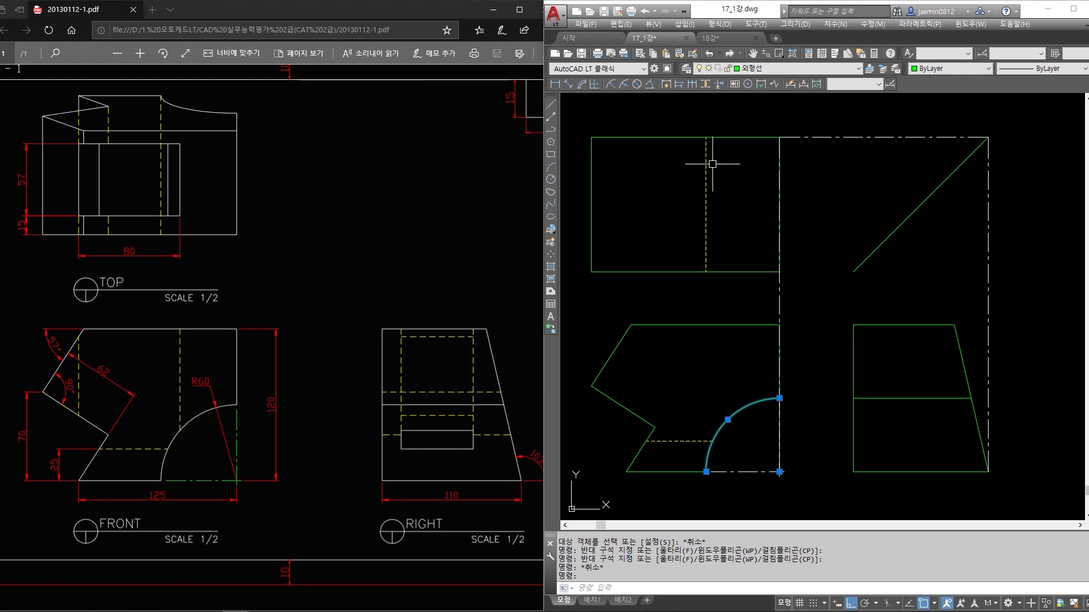
key(Escape)
click(722, 178)
click(688, 246)
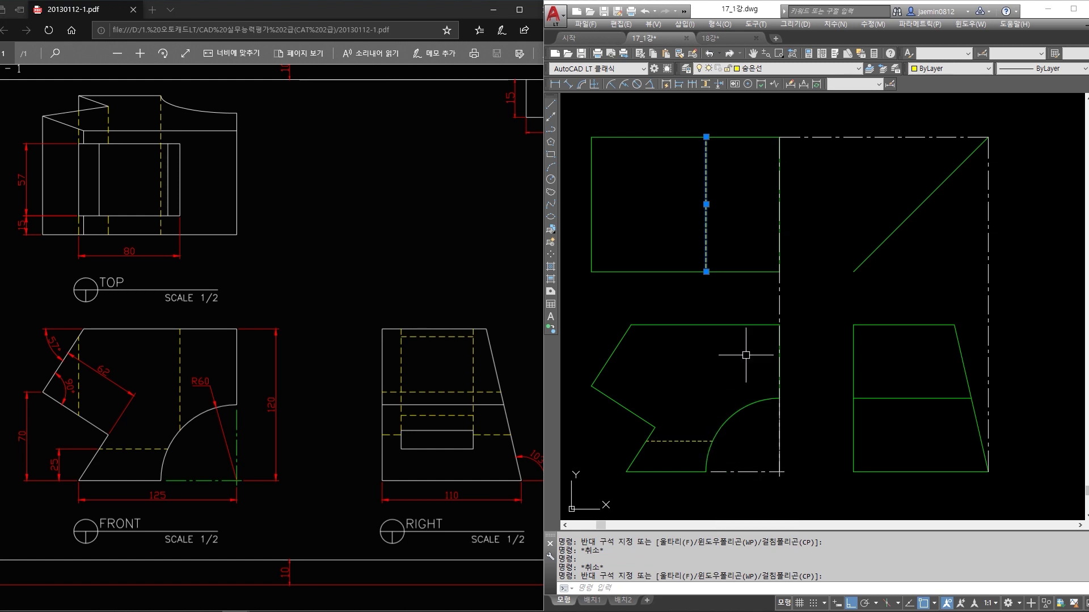
key(Escape)
click(741, 158)
click(694, 170)
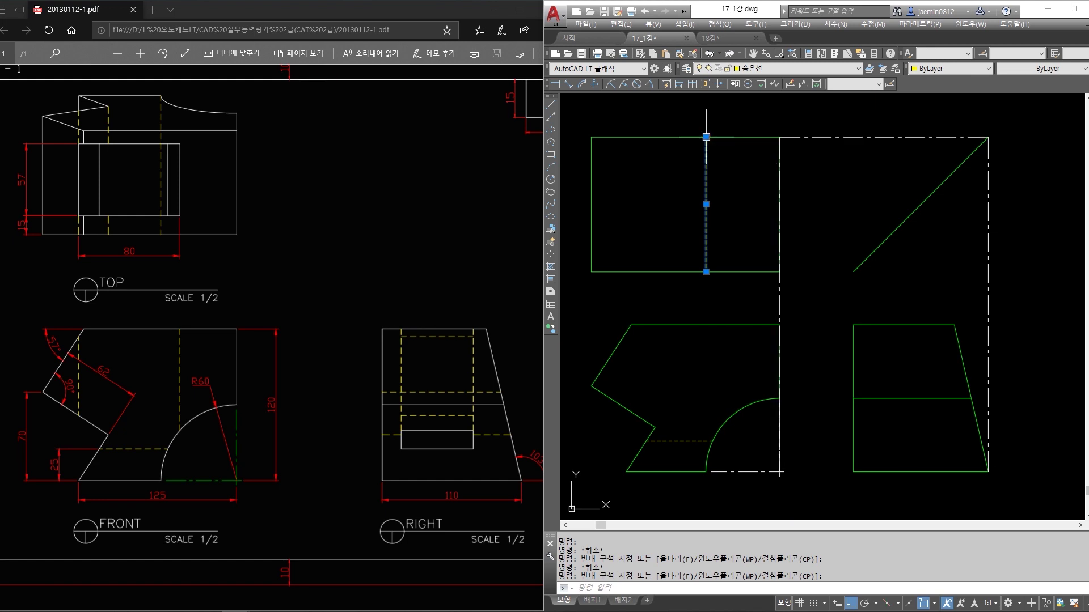
mouse_move(706, 137)
key(Escape)
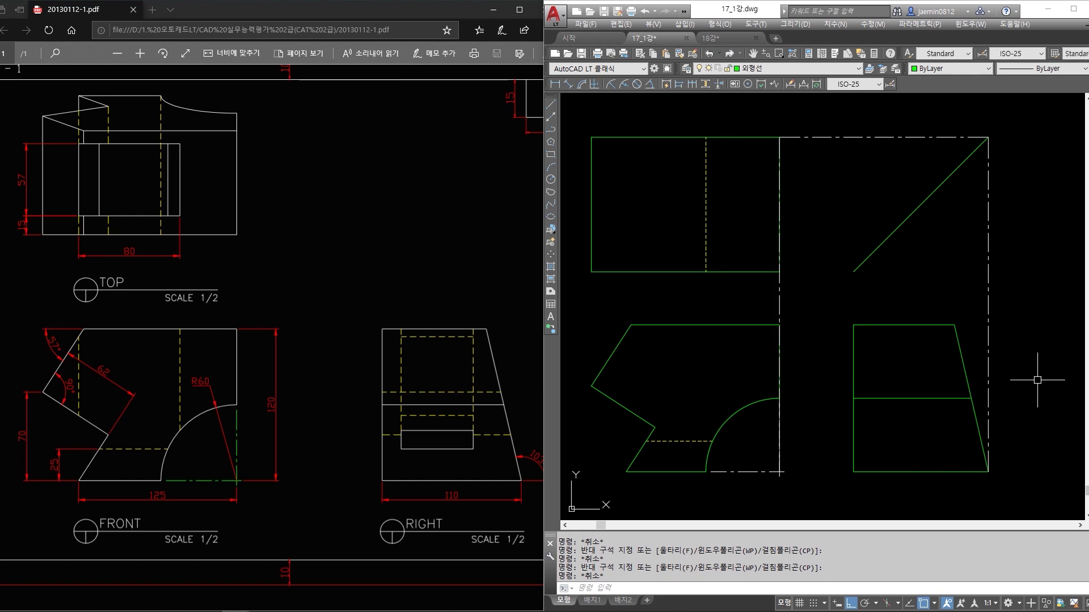
Examine the right view's slanted edge and the end of its middle horizontal line.
click(966, 375)
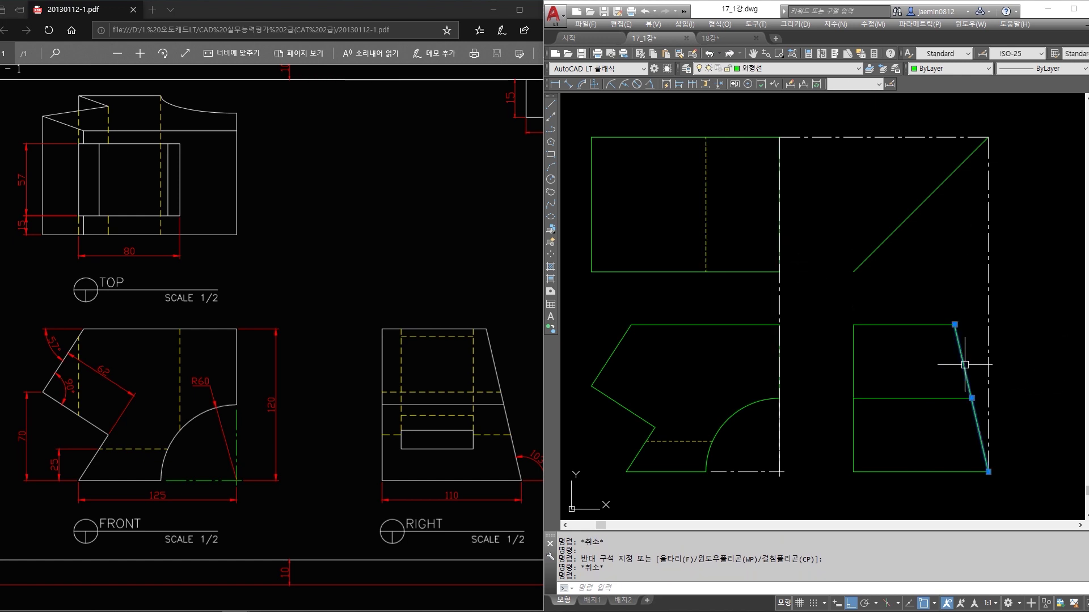
click(938, 398)
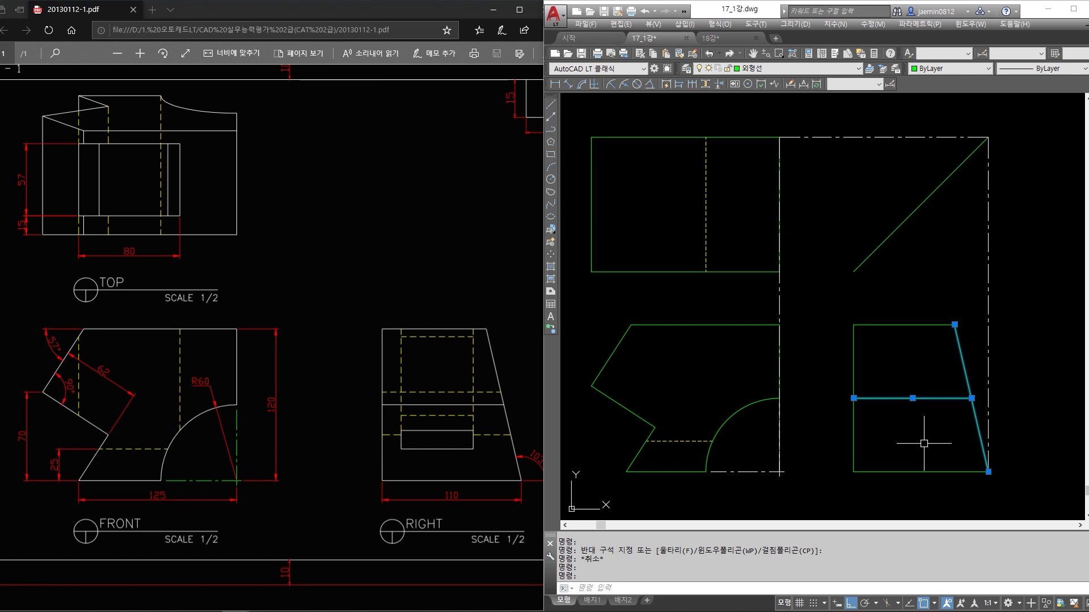
key(Escape)
click(964, 359)
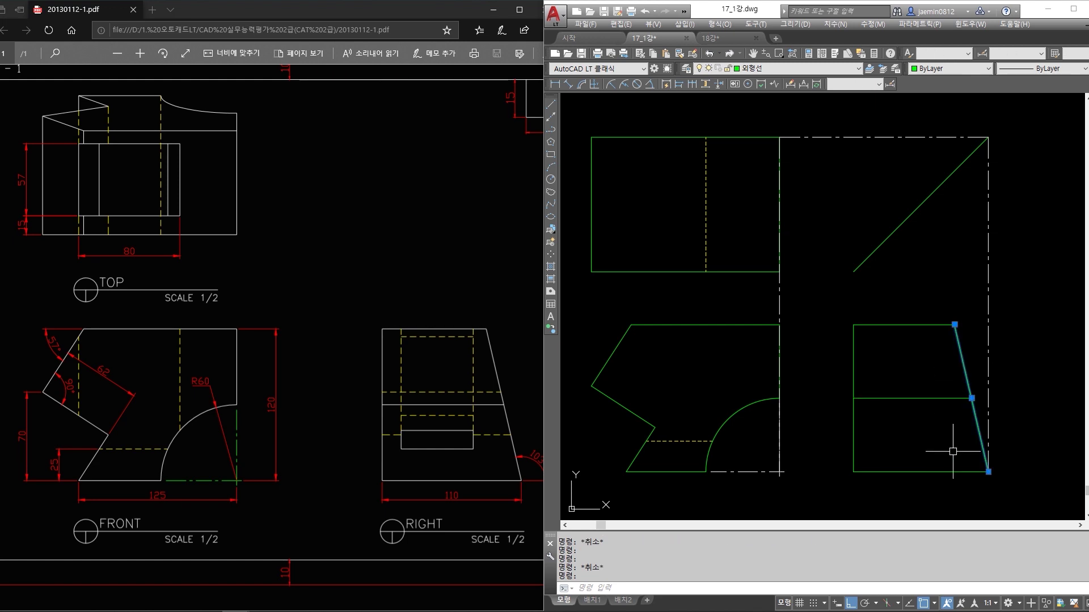
key(Escape)
click(941, 377)
click(943, 411)
scroll(969, 420, up, 4)
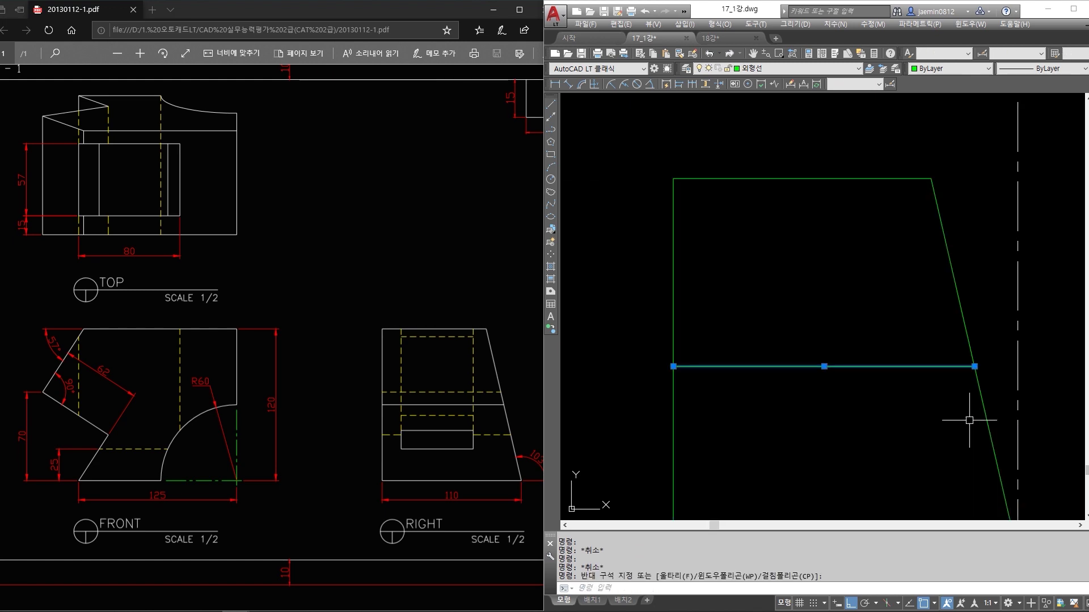
key(Escape)
click(938, 316)
click(879, 441)
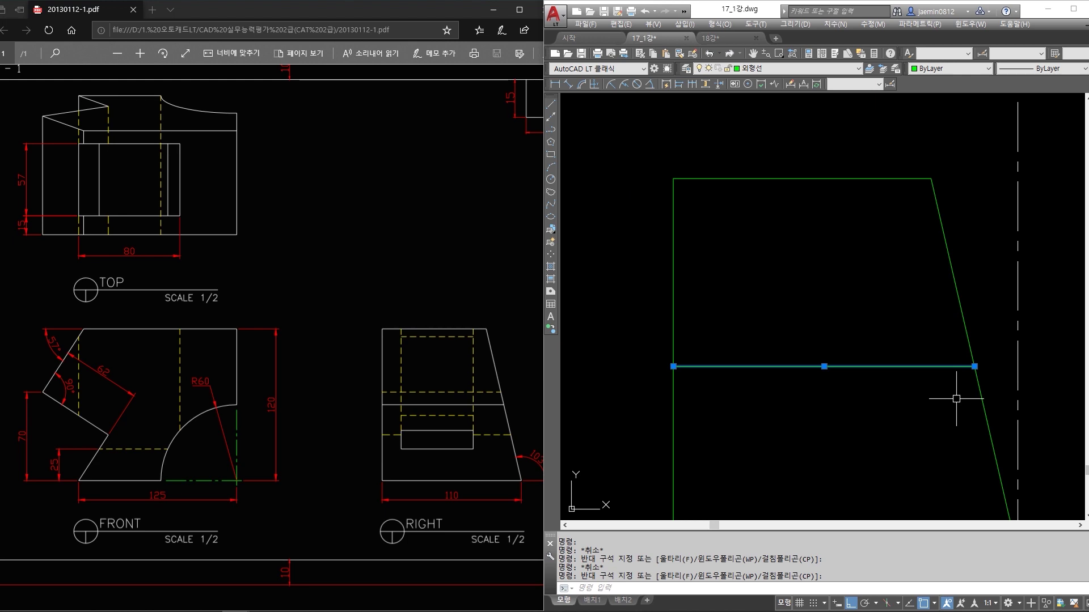
Draw a vertical projection line from the outer end of the right view's middle edge up past the 45-degree line.
key(Escape)
text(1)
key(Return)
click(965, 369)
scroll(958, 394, down, 5)
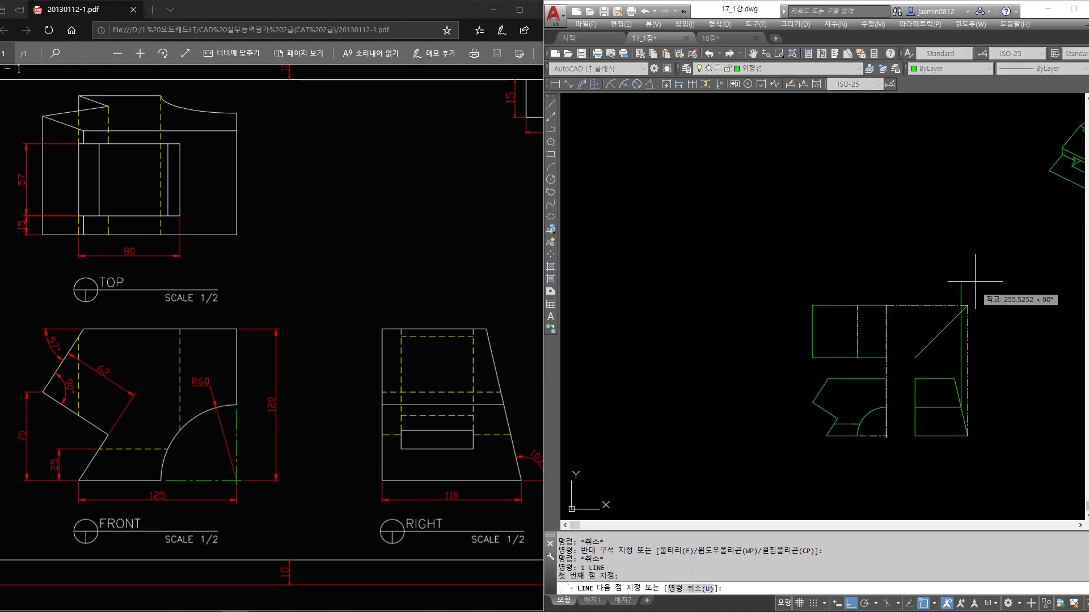
click(975, 259)
key(Escape)
Trim the vertical projection line where it extends beyond the 45-degree line.
scroll(971, 303, up, 2)
text(tr)
key(Return)
click(946, 320)
key(space)
click(977, 247)
click(943, 267)
key(Escape)
Draw a horizontal projection line from the trimmed end on the 45-degree line to the top view's right edge.
text(l)
key(space)
click(955, 316)
click(835, 315)
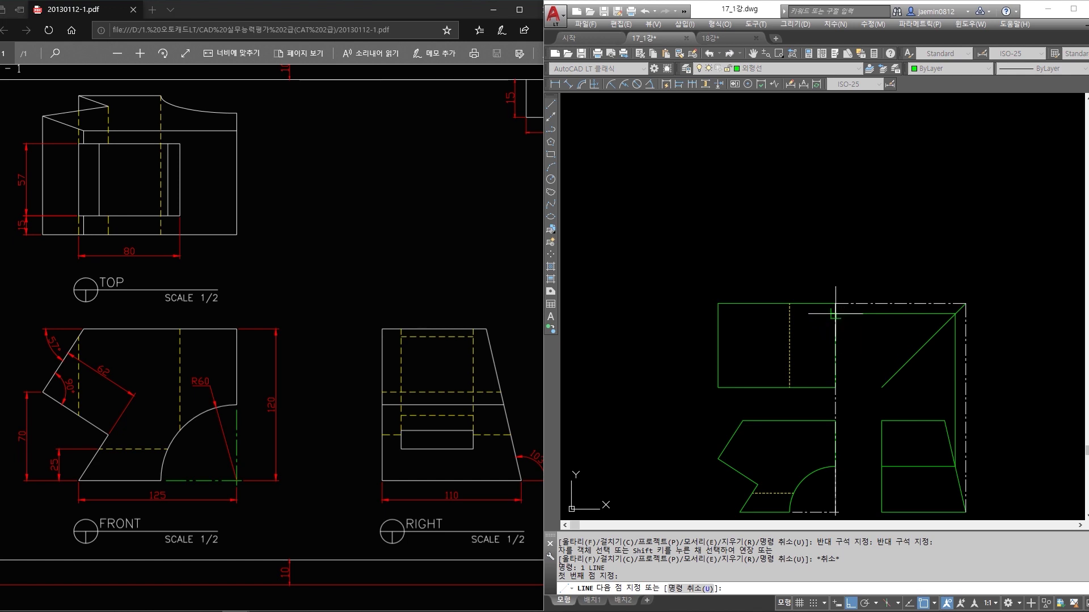
key(Escape)
Examine the new horizontal projection line and the top view's hidden vertical line that bound the curve.
scroll(850, 351, up, 2)
click(876, 291)
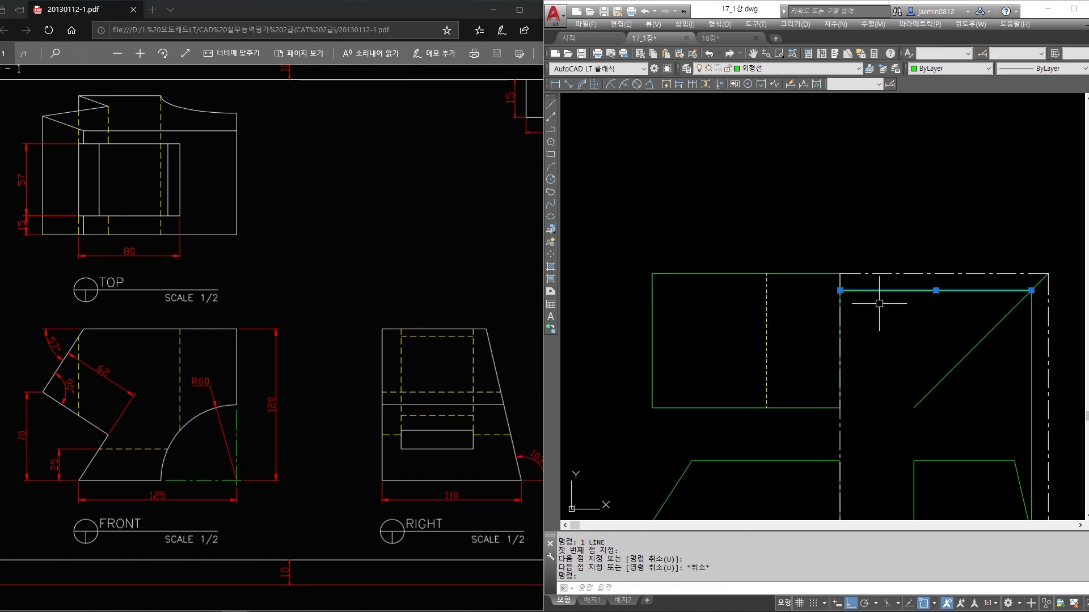
scroll(846, 302, up, 2)
key(Escape)
click(720, 351)
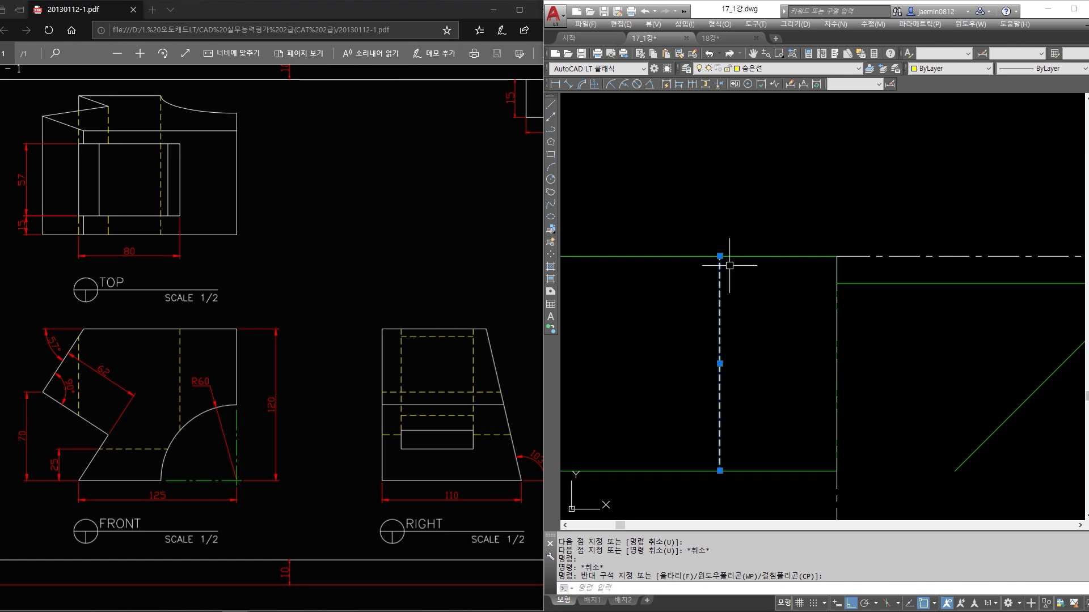
scroll(756, 301, down, 4)
key(Escape)
Draw a centre-defined ellipse at the top view's upper-right corner, reaching the horizontal projection line and the hidden line's upper end.
text(el)
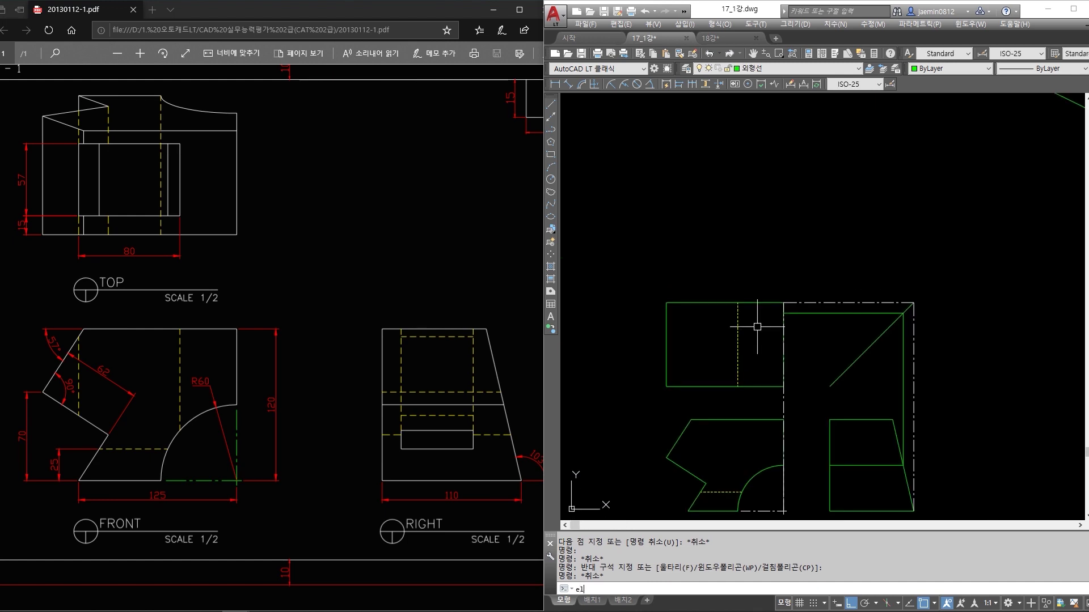
key(space)
text(c)
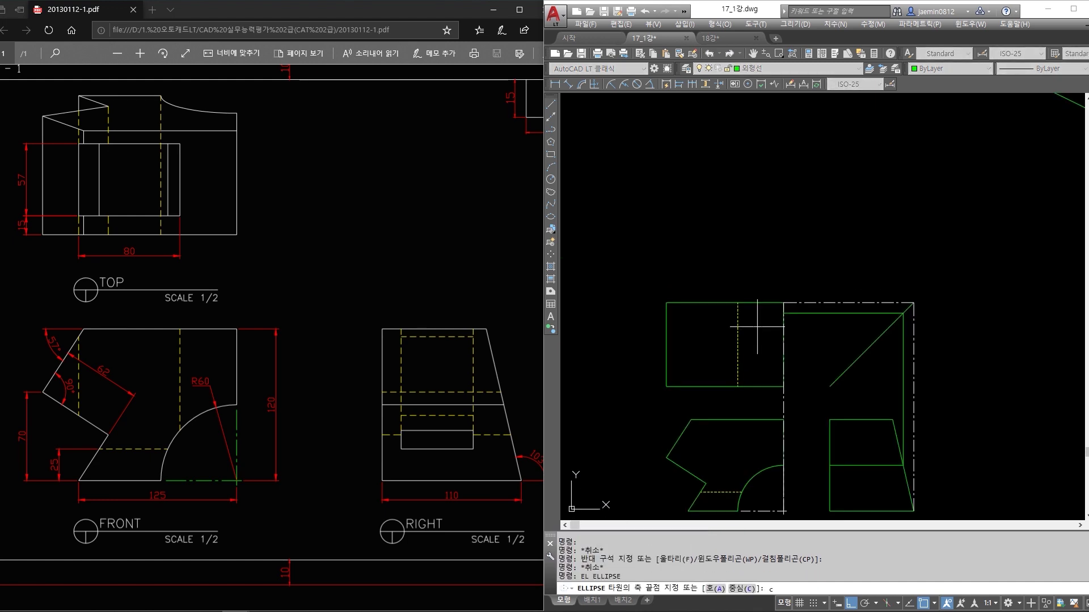
key(Return)
scroll(782, 324, up, 2)
click(784, 290)
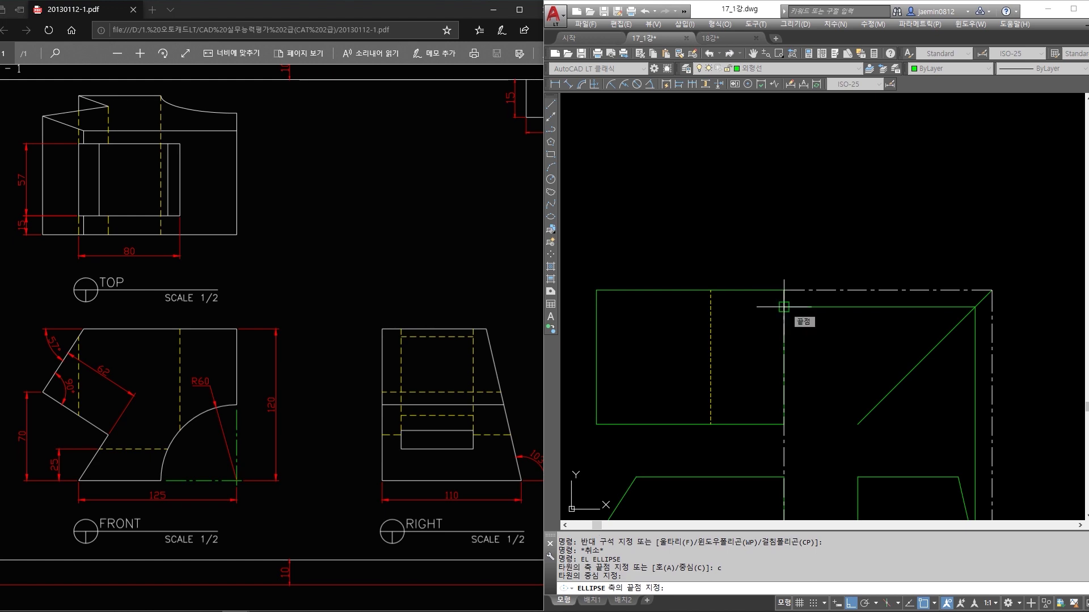
click(763, 305)
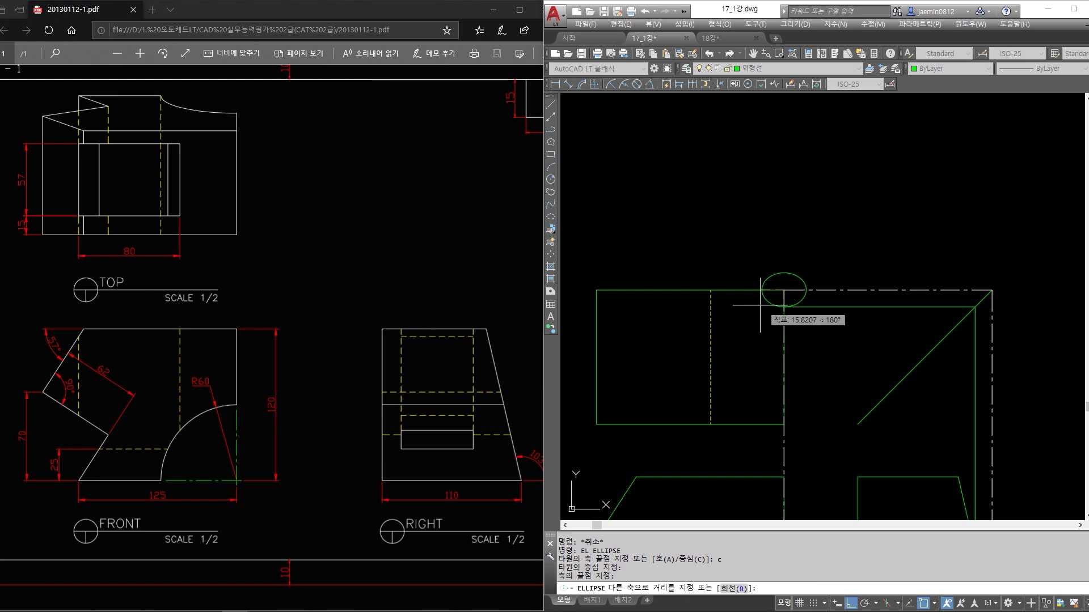
click(712, 305)
Erase the horizontal and vertical projection lines and centre-type guide lines between the views, keeping the 45-degree line.
scroll(766, 340, down, 2)
scroll(772, 343, up, 2)
mouse_move(772, 344)
middle_down()
mouse_move(761, 287)
mouse_move(761, 305)
middle_up()
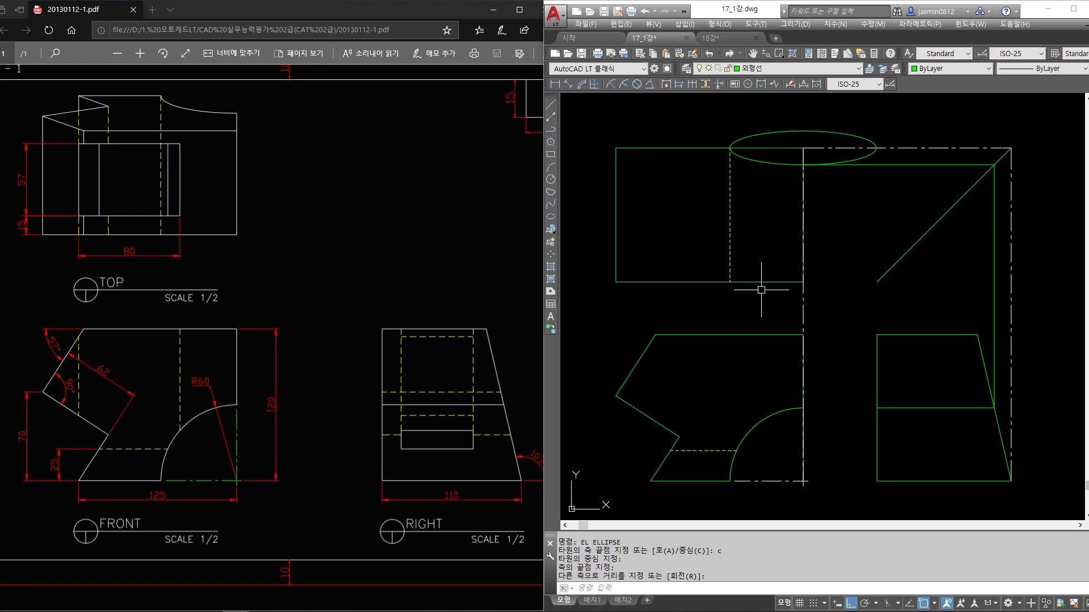
key(Escape)
text(e)
key(Return)
click(819, 309)
click(787, 300)
key(space)
key(space)
click(927, 136)
click(910, 178)
key(space)
key(space)
click(1023, 263)
click(982, 244)
Trim the ellipse and the top view's corner edges to leave only the concave curve at the upper-right corner.
text(tr)
key(space)
click(838, 120)
click(790, 173)
key(space)
click(827, 138)
click(796, 150)
click(845, 121)
click(826, 144)
key(Escape)
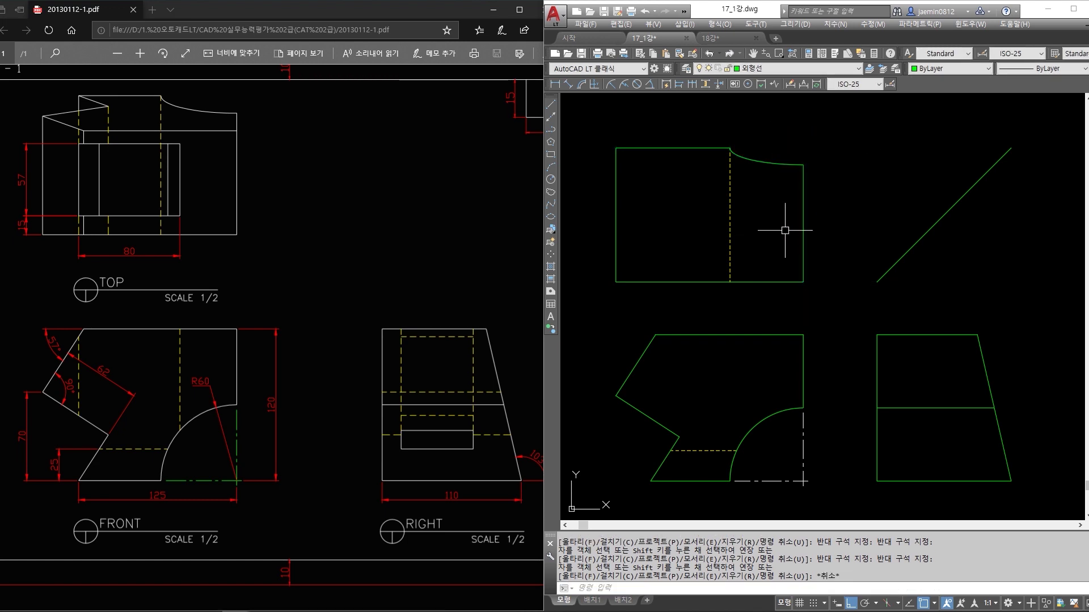
Switch to the reference PDF and examine the dimensions of the rectangular opening in the top view.
click(274, 250)
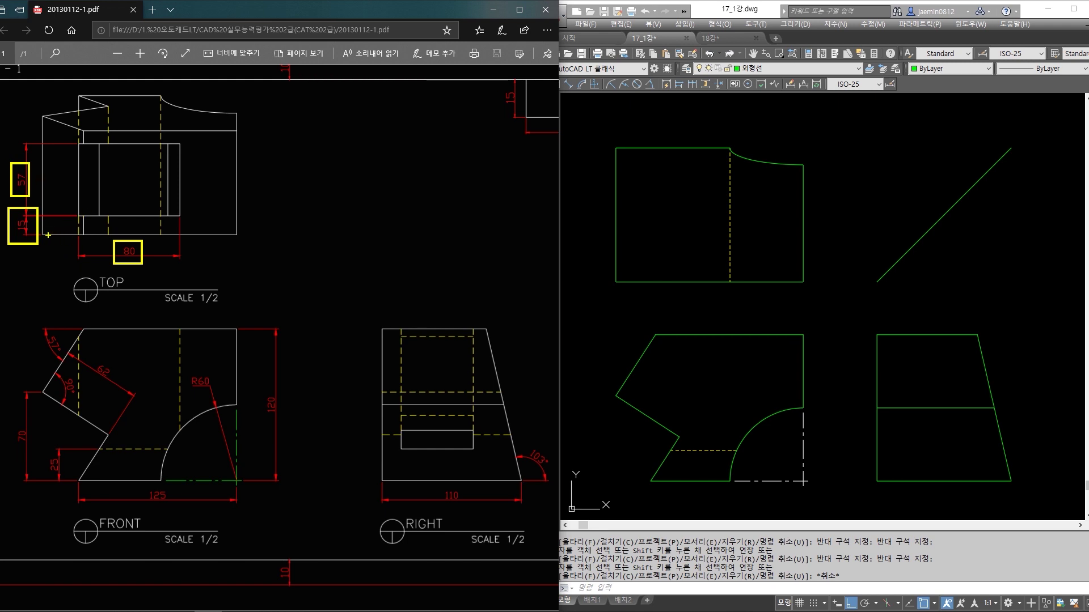
Examine the reference drawing's top-view dimensions and how its rear outline relates to the right view's 103° sloped side.
drag(43, 235, 232, 234)
drag(178, 234, 236, 234)
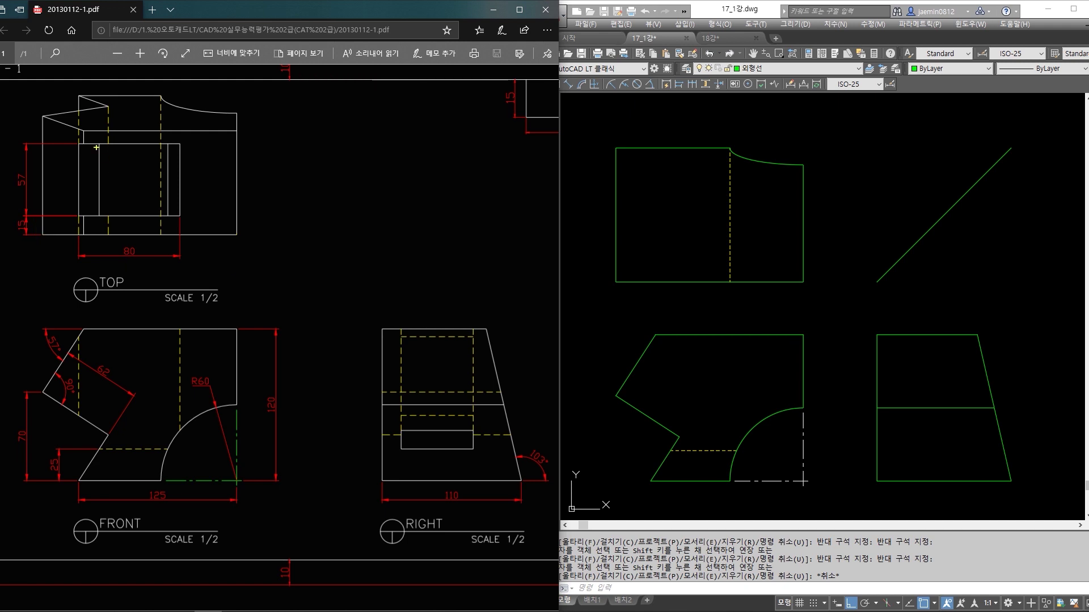
drag(38, 96, 102, 126)
mouse_move(32, 90)
mouse_down()
mouse_move(120, 127)
mouse_move(251, 145)
mouse_up()
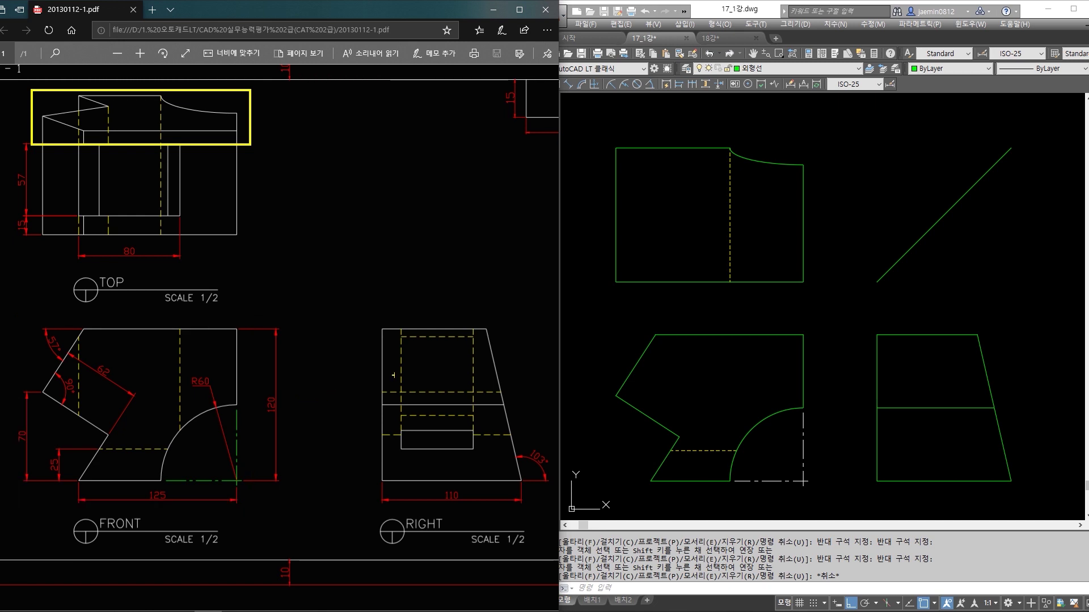
drag(486, 331, 523, 481)
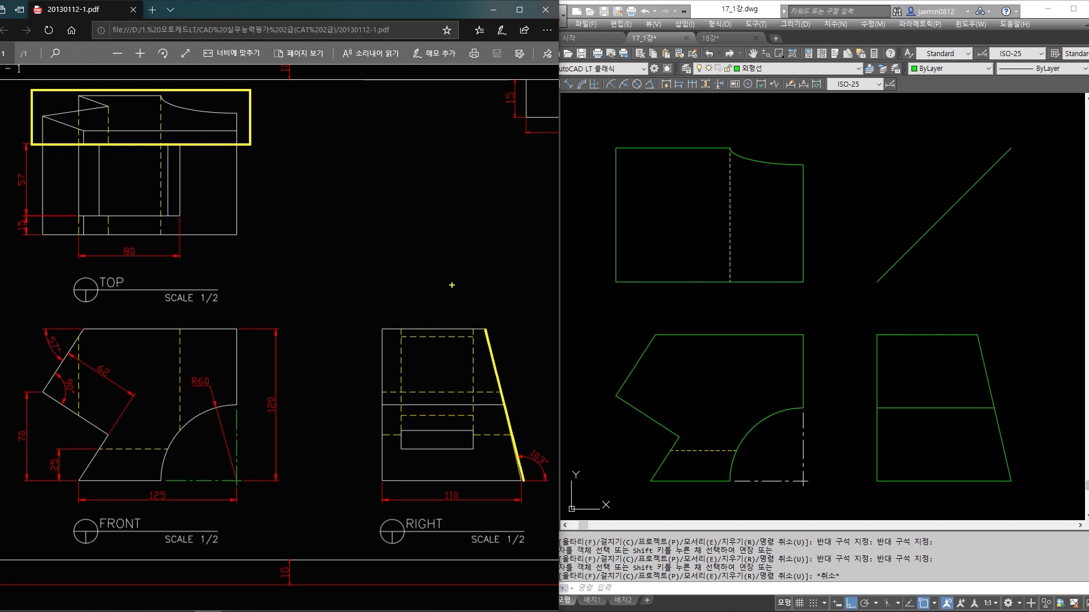
drag(451, 285, 452, 516)
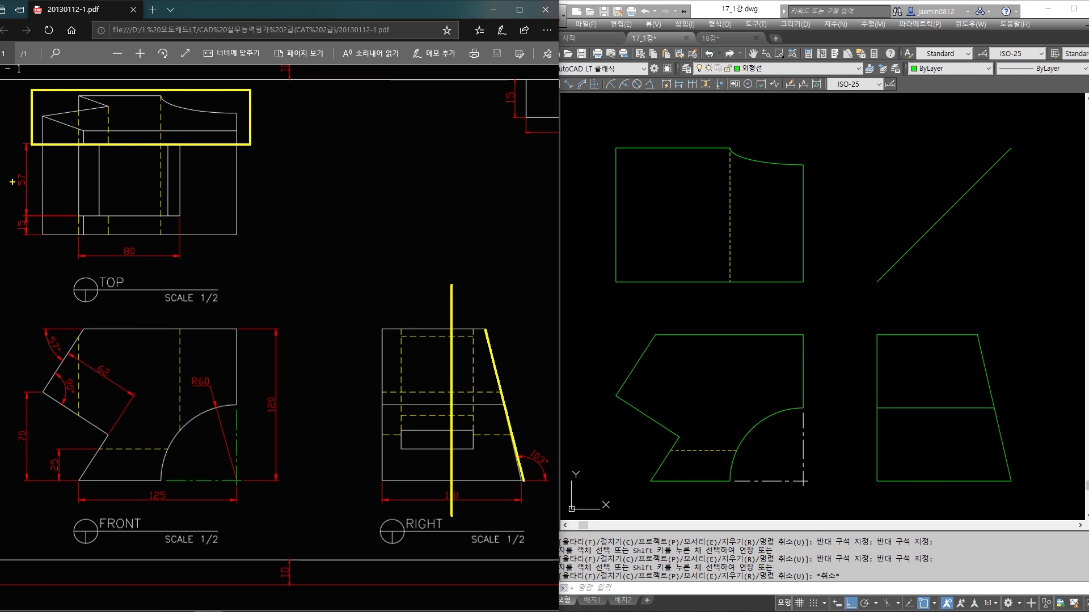
drag(12, 181, 264, 182)
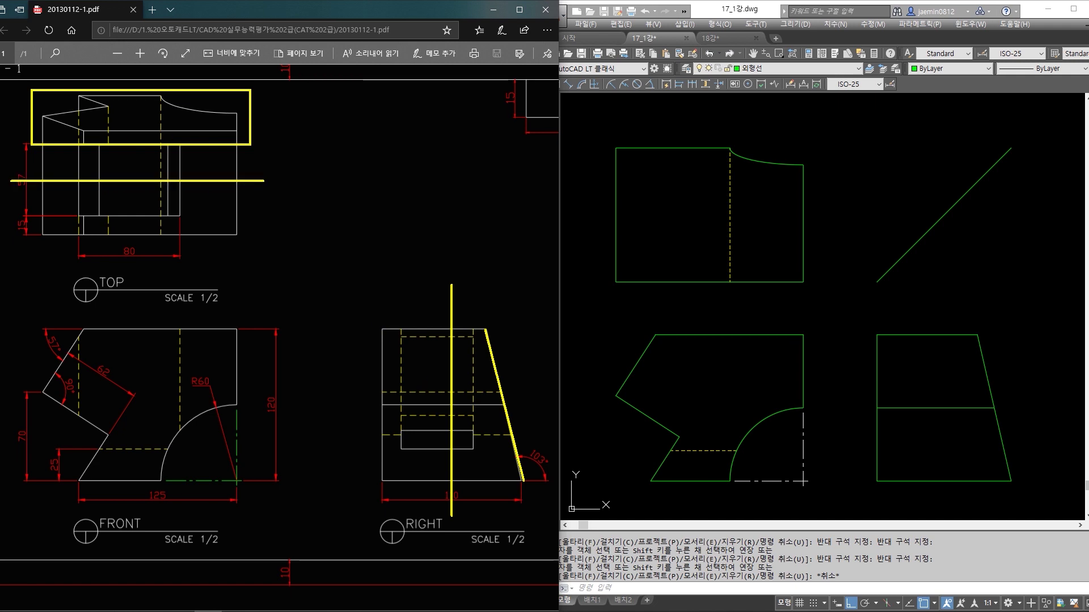
drag(112, 479, 158, 479)
mouse_move(384, 482)
mouse_down()
mouse_move(529, 481)
mouse_move(533, 379)
mouse_move(483, 231)
mouse_move(336, 138)
mouse_move(168, 97)
mouse_up()
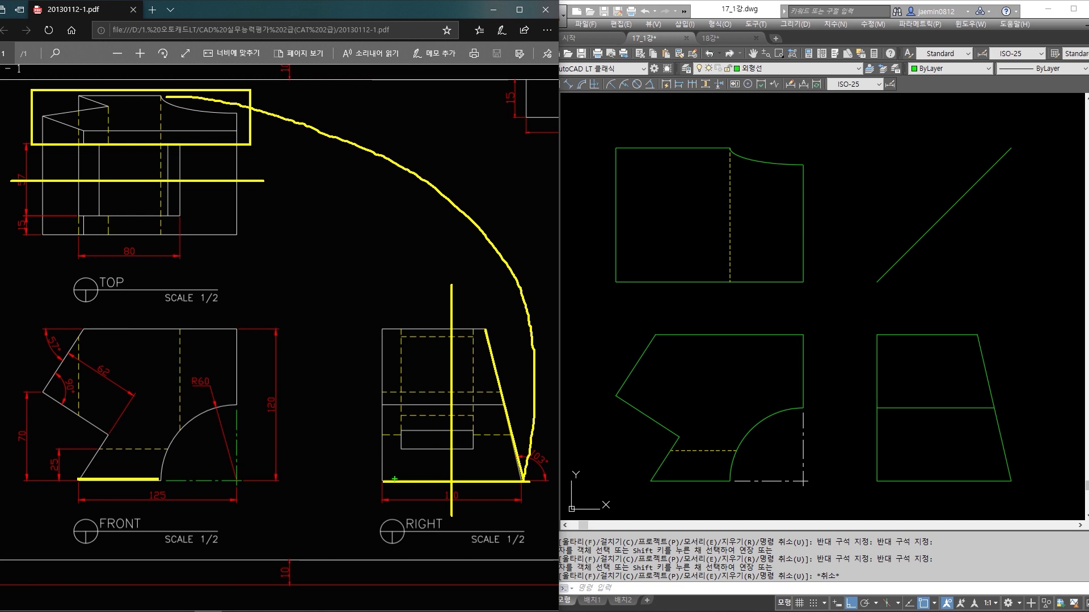
drag(383, 482, 418, 327)
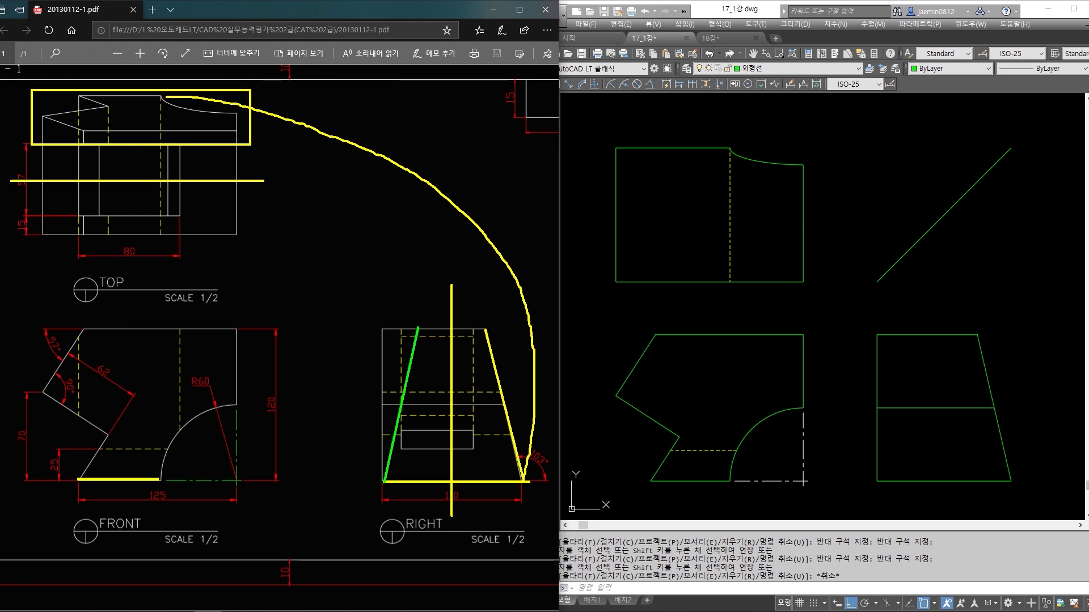
drag(10, 180, 265, 180)
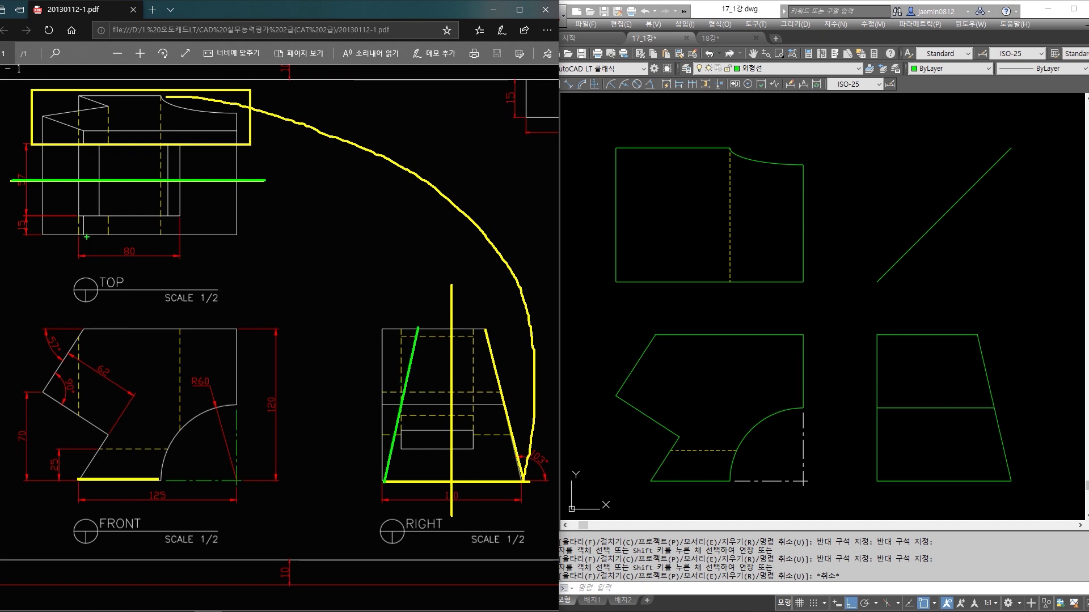
mouse_move(83, 235)
mouse_down()
mouse_move(156, 236)
mouse_move(234, 203)
mouse_move(91, 199)
mouse_move(48, 214)
mouse_move(107, 221)
mouse_move(103, 232)
mouse_up()
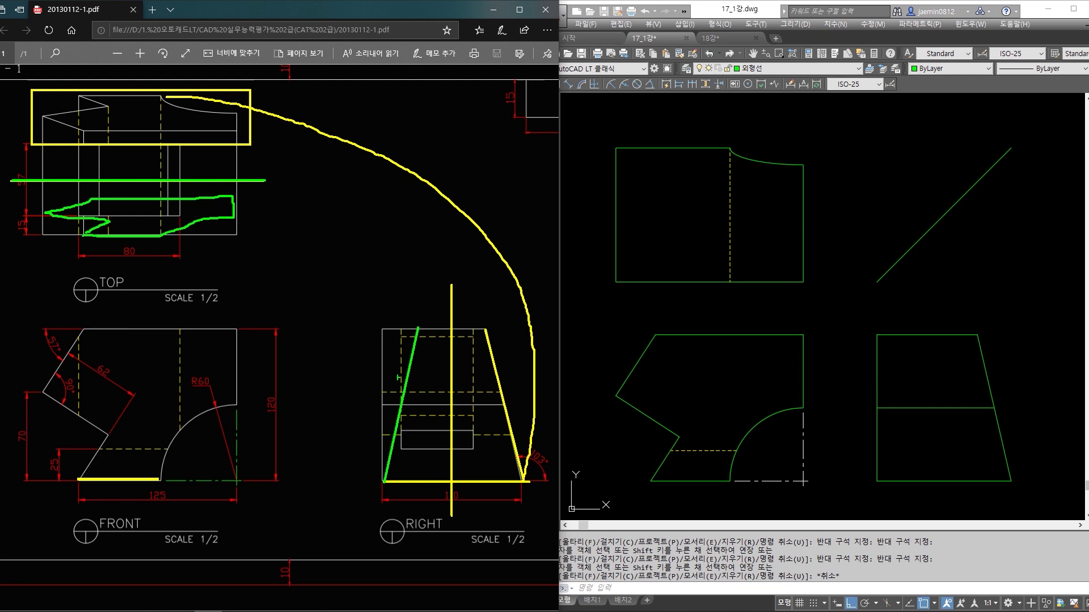
key(Escape)
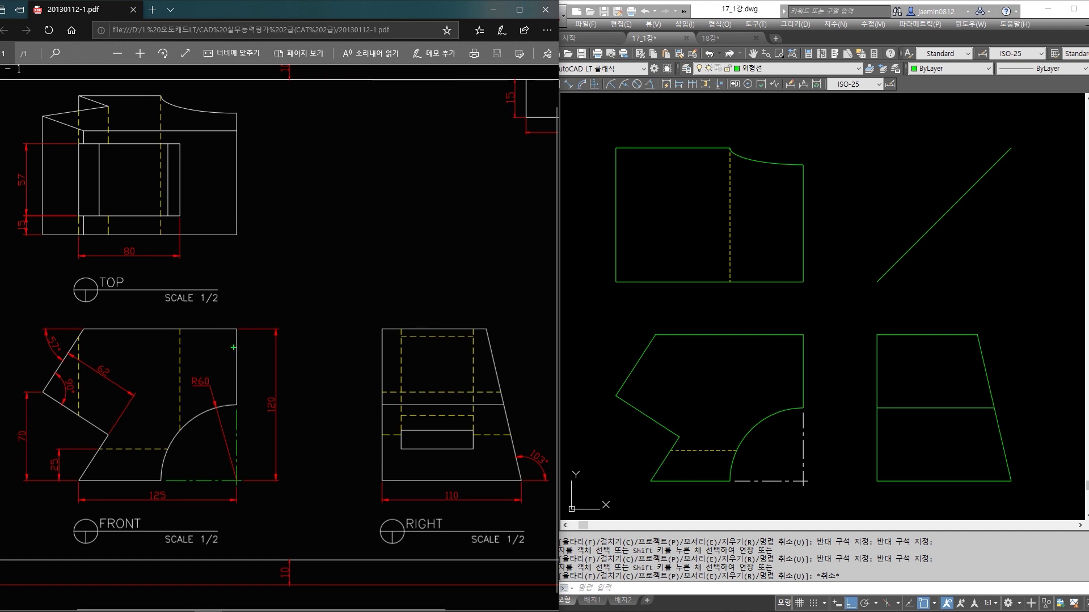
Compare the corners of the top view's slanted rear edges with the matching corners of the front view in the reference drawing.
click(78, 96)
mouse_move(79, 482)
mouse_down()
mouse_move(23, 263)
mouse_move(24, 152)
mouse_move(39, 120)
mouse_move(76, 97)
mouse_up()
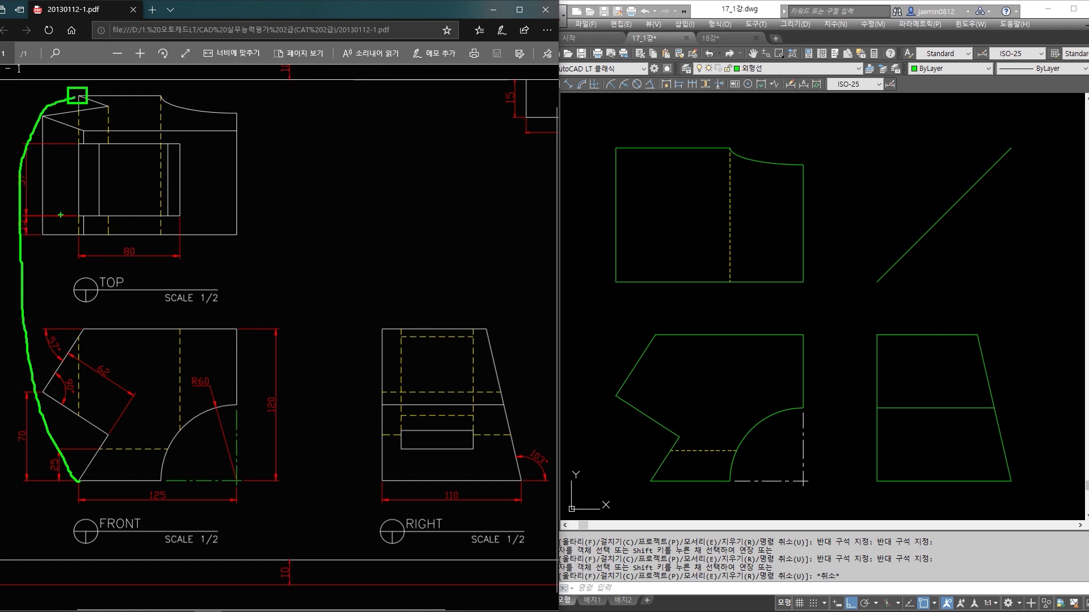
key(ctrl+z)
key(ctrl+z)
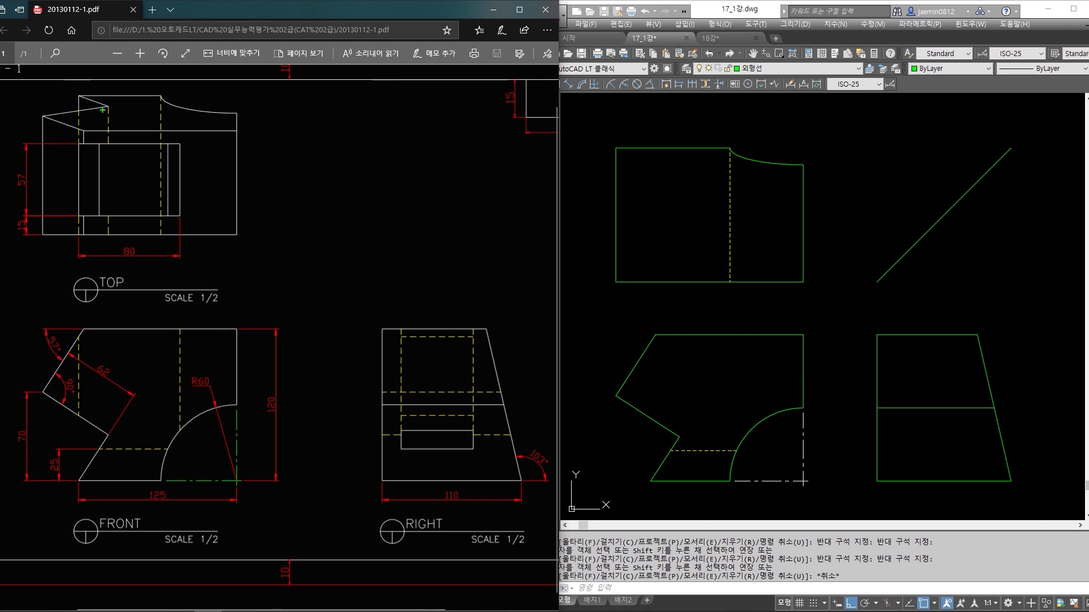
drag(98, 99, 113, 113)
mouse_move(114, 109)
mouse_down()
mouse_move(148, 168)
mouse_move(163, 299)
mouse_move(115, 416)
mouse_up()
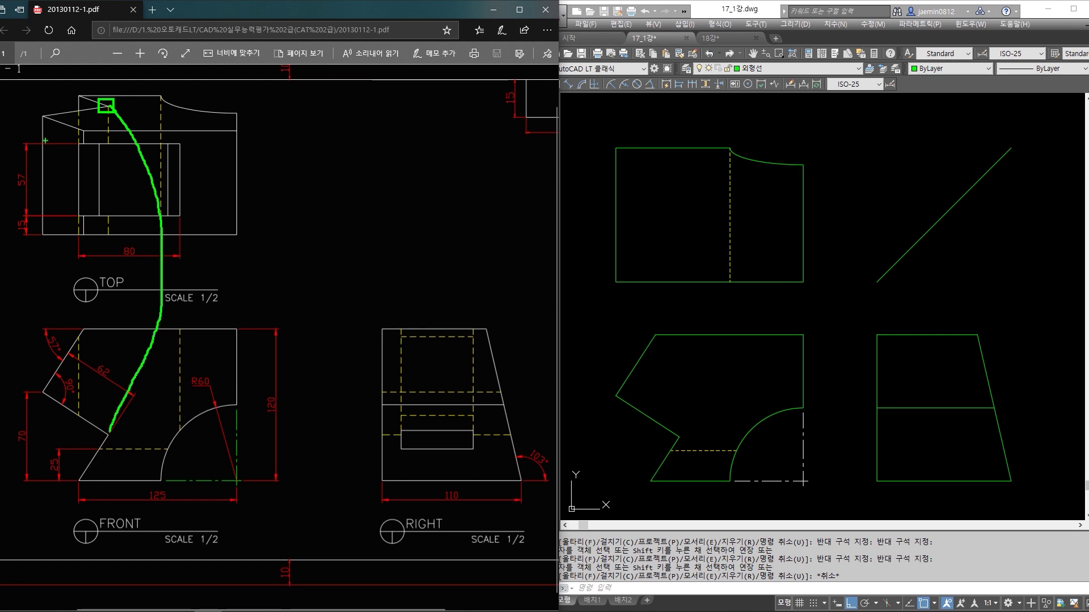
mouse_move(33, 108)
mouse_down()
mouse_move(54, 126)
mouse_move(26, 147)
mouse_move(6, 306)
mouse_move(38, 386)
mouse_up()
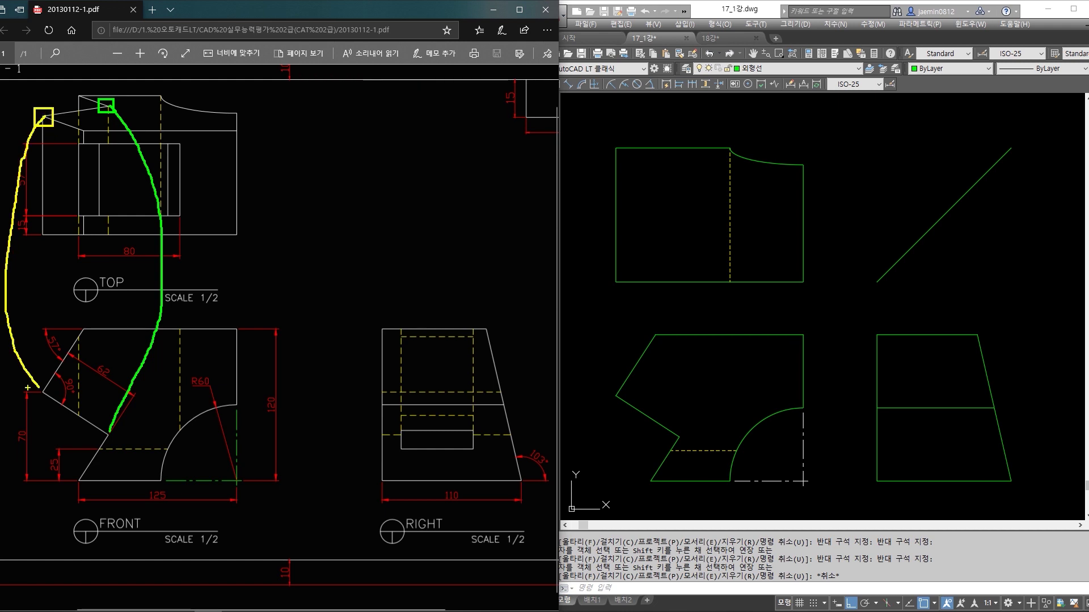
key(ctrl+z)
key(ctrl+z)
key(ctrl+z)
key(ctrl+z)
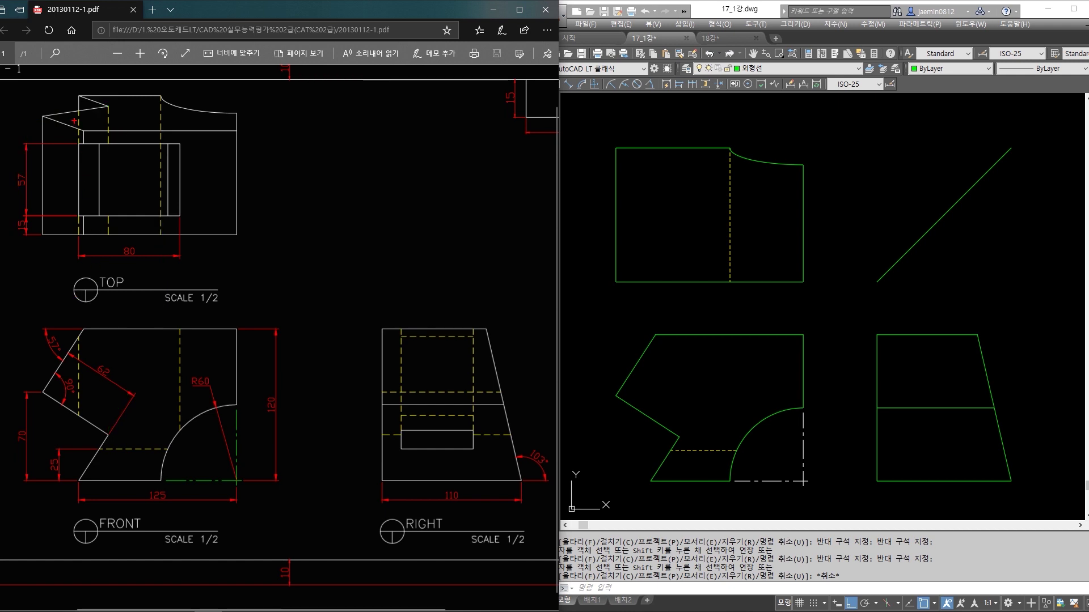
mouse_move(69, 117)
mouse_down()
mouse_move(94, 138)
mouse_move(62, 173)
mouse_move(51, 247)
mouse_move(66, 309)
mouse_move(83, 325)
mouse_up()
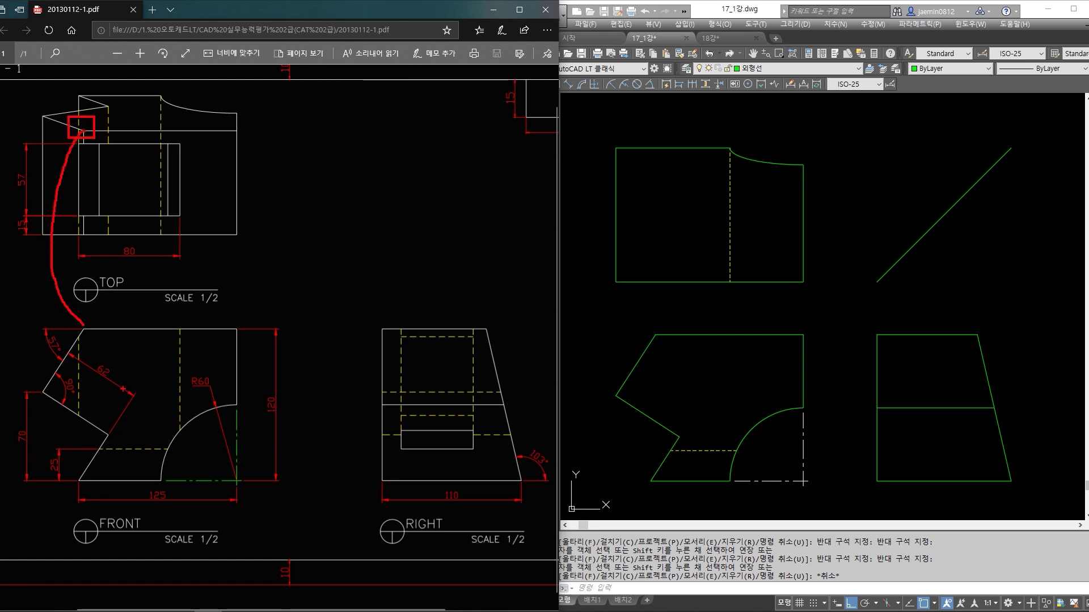
key(ctrl+z)
key(ctrl+z)
Examine how the front view's upper-left and lower-left corners project to the top view, including the start of the 80 dimension.
drag(76, 321, 76, 319)
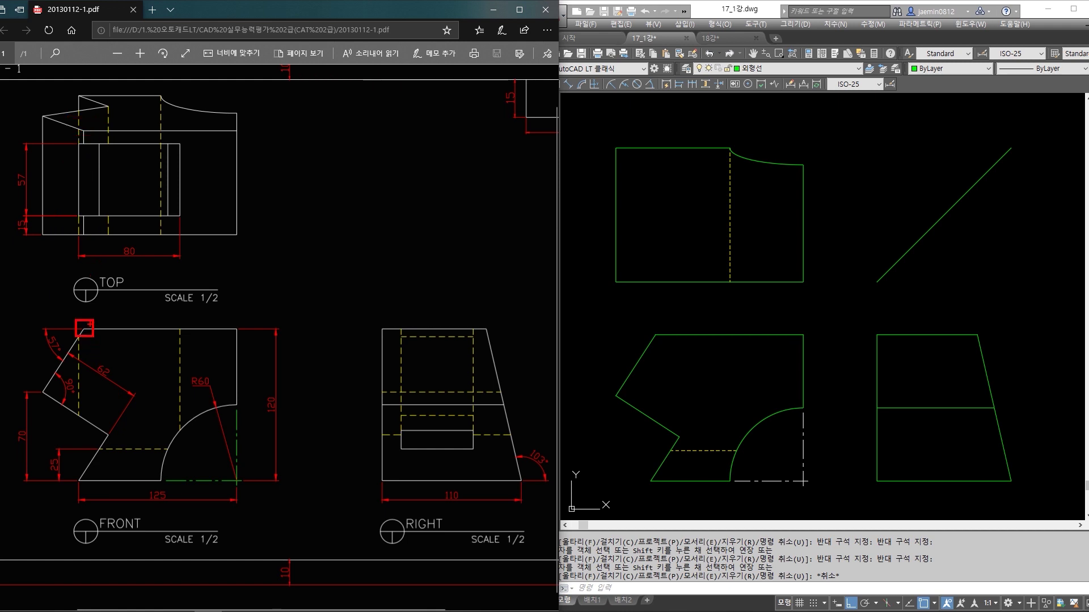
mouse_move(84, 328)
mouse_down()
mouse_move(96, 123)
mouse_move(84, 131)
mouse_up()
key(ctrl+z)
drag(84, 143, 84, 216)
key(ctrl+z)
ctrl+shift+drag(96, 301, 95, 255)
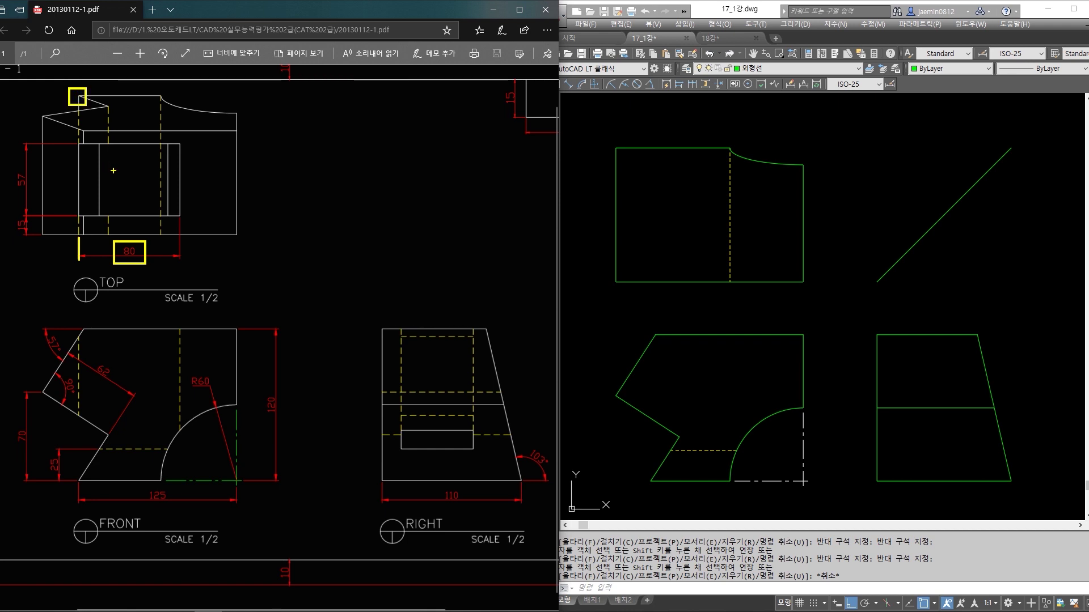
mouse_move(82, 98)
mouse_down()
mouse_move(29, 201)
mouse_move(22, 397)
mouse_move(78, 475)
mouse_up()
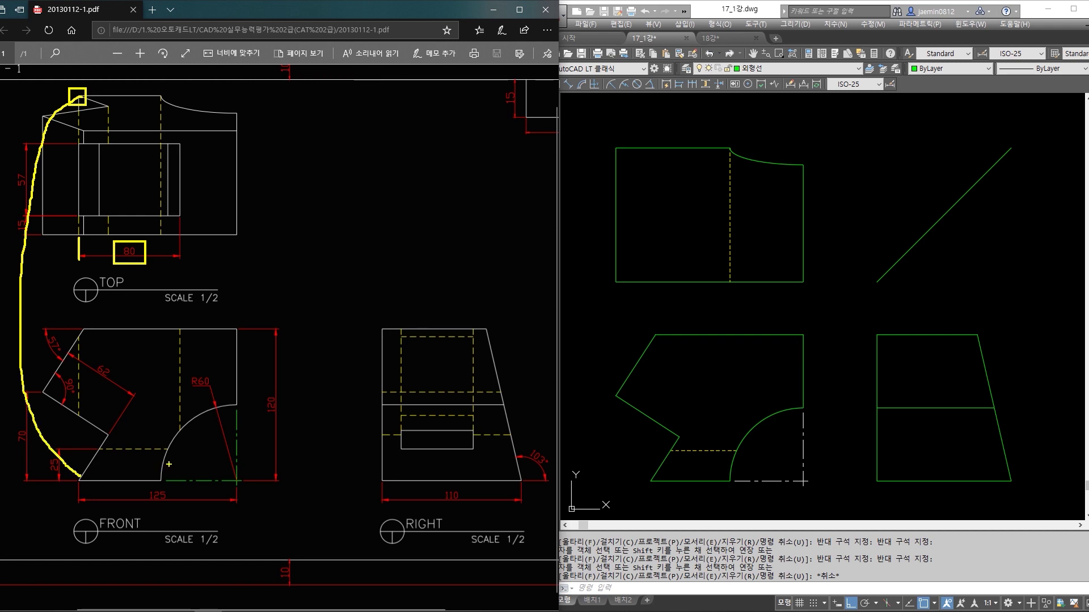
key(Escape)
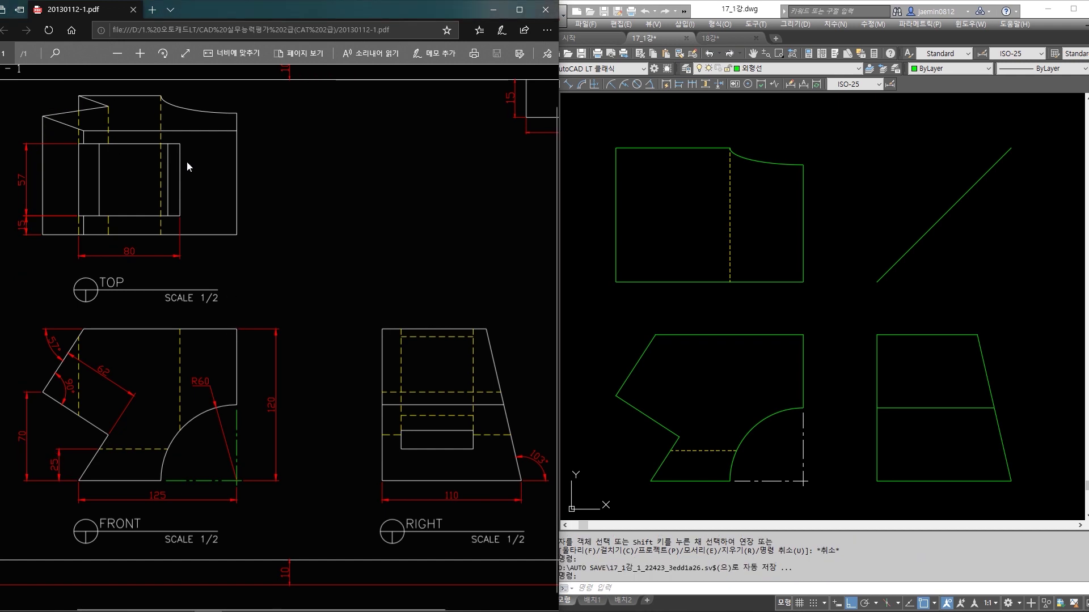
Draw a vertical projection line from the front view's lower-left corner up to the top edge of the top view.
click(783, 199)
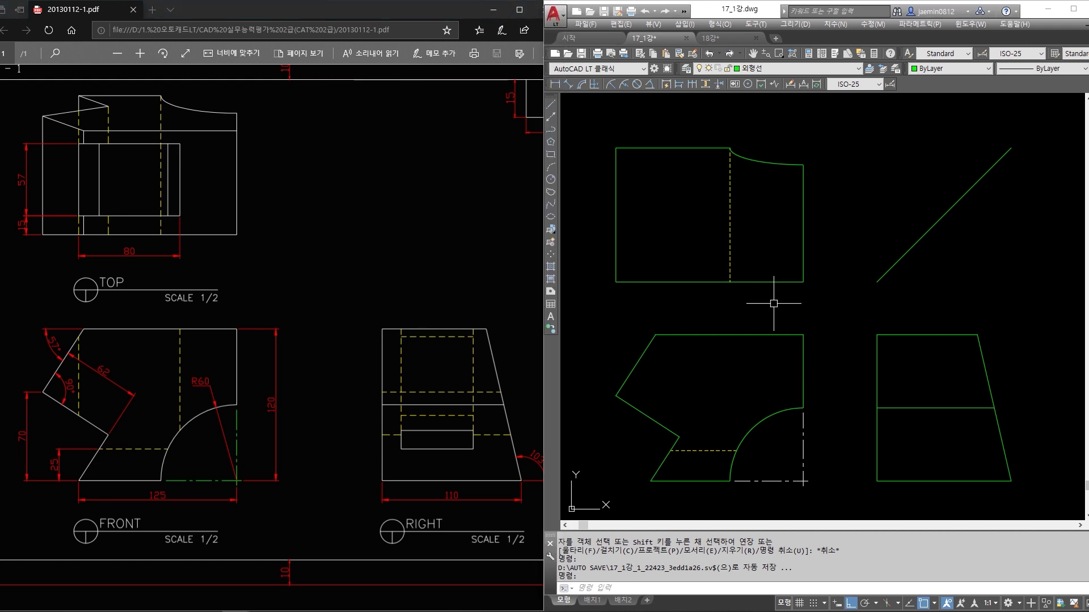
click(692, 481)
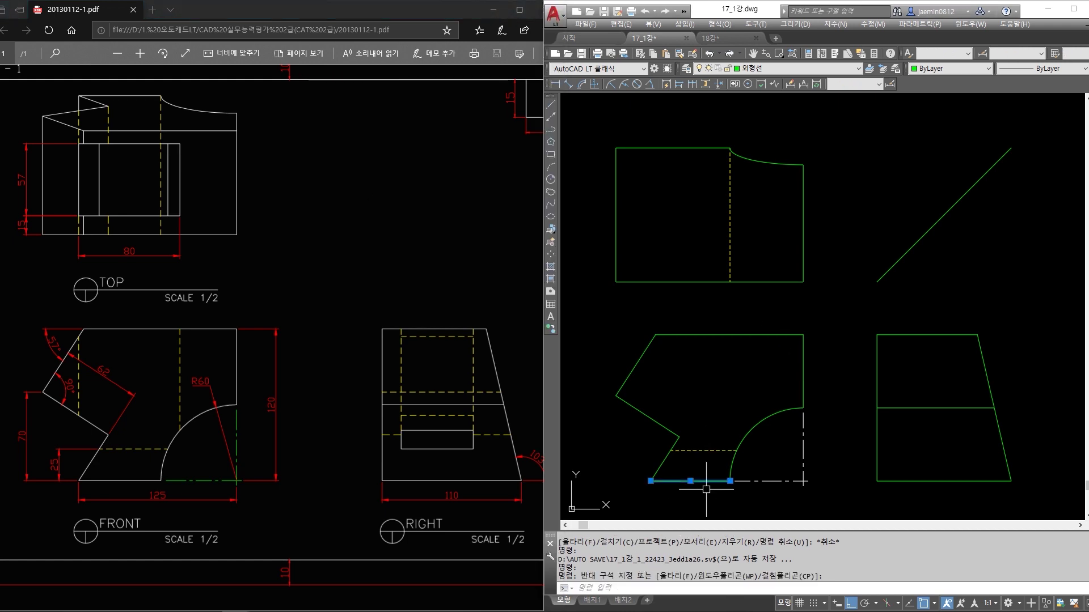
key(Escape)
text(l)
key(Return)
click(651, 481)
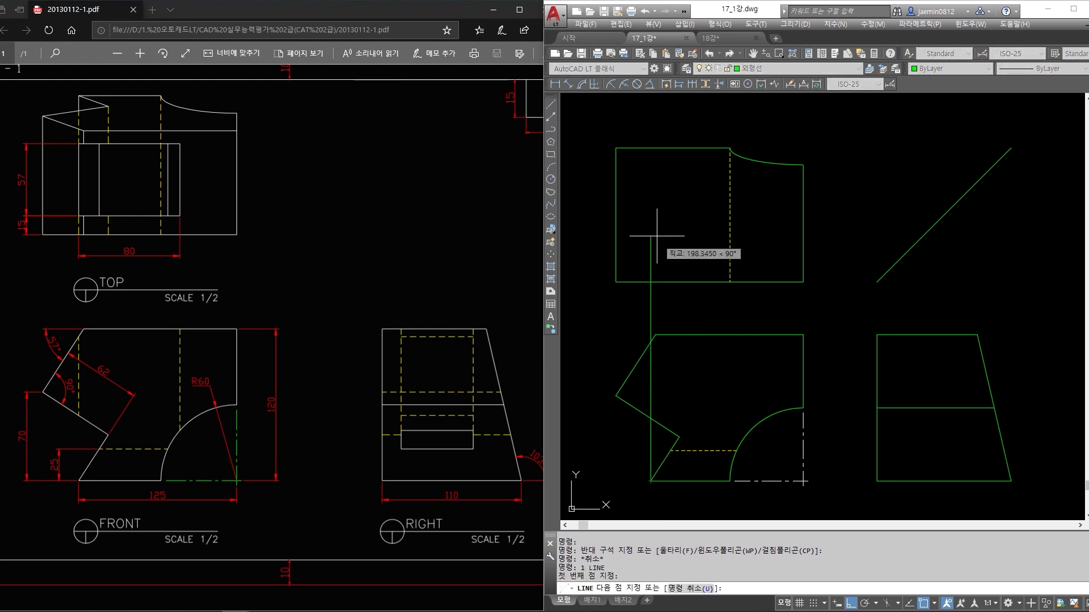
click(651, 148)
key(Escape)
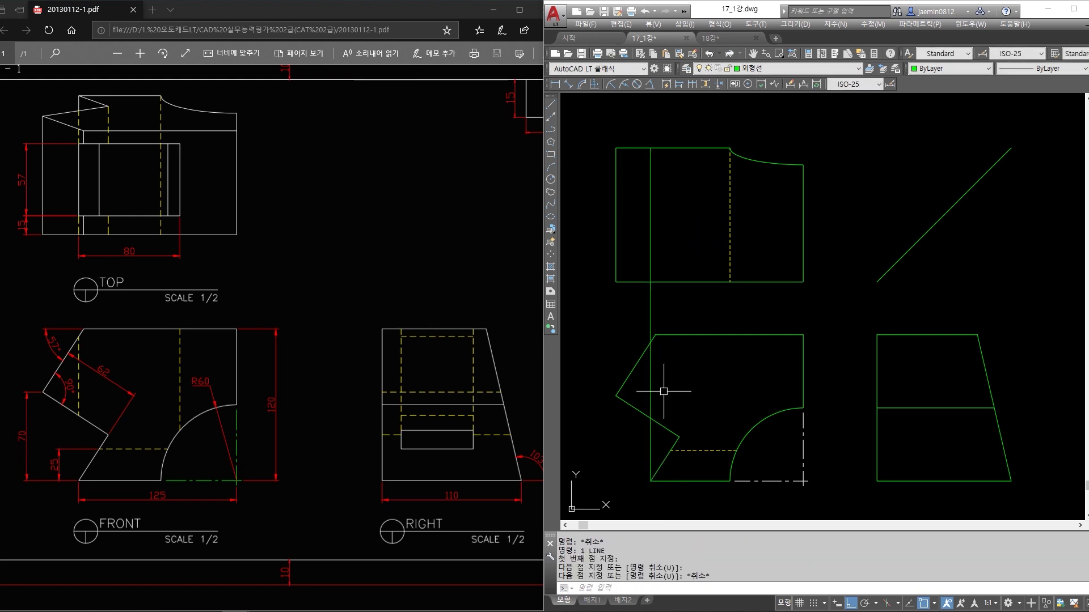
Assign the vertical projection line to the 숨은선 (hidden line) layer.
click(407, 214)
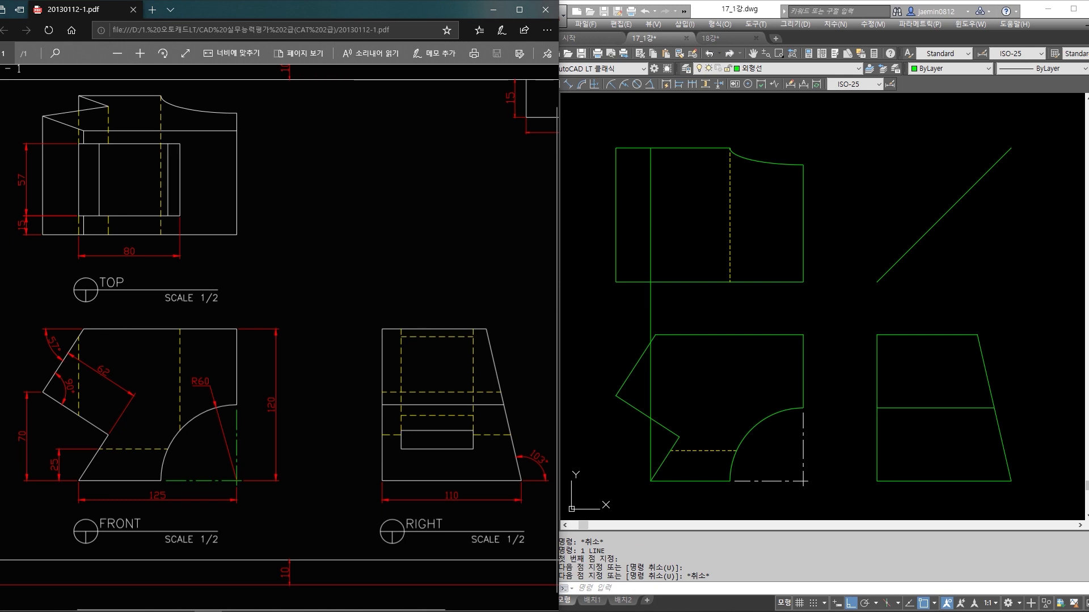
drag(78, 95, 78, 229)
key(ctrl+z)
click(619, 175)
click(651, 221)
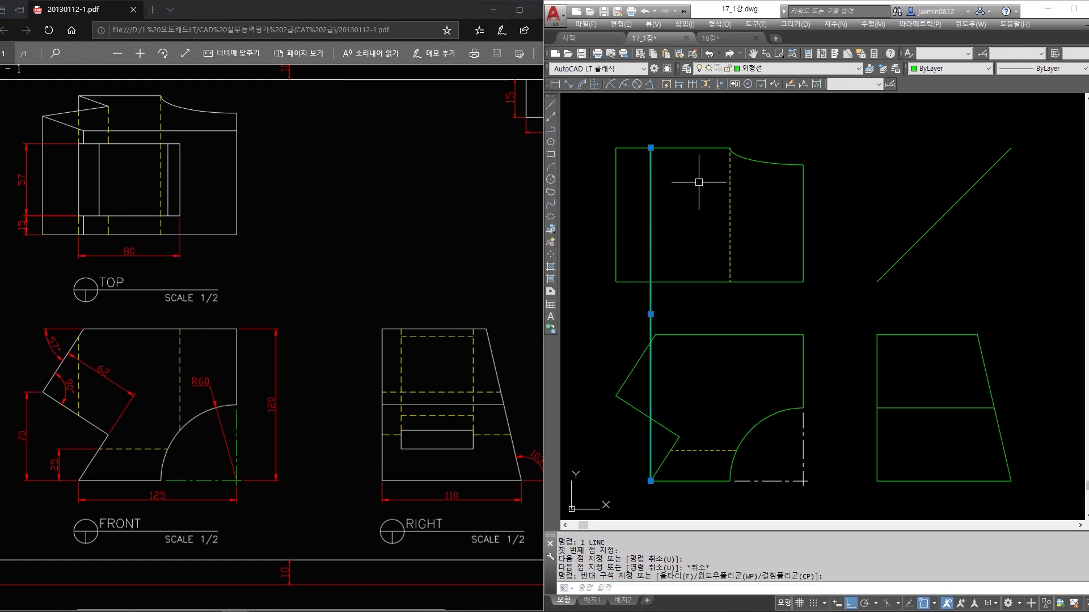
click(766, 68)
click(752, 124)
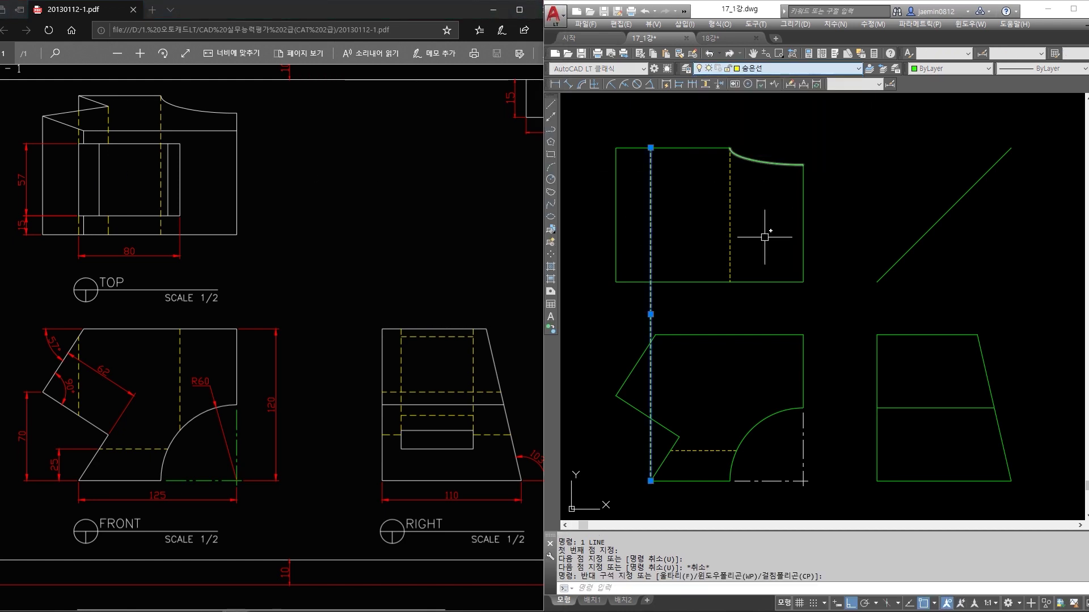
key(Escape)
Trim the part of the hidden projection line below the top view, using the top view's bottom edge as the cutting edge.
text(tr)
key(Return)
click(706, 293)
click(689, 259)
key(space)
click(656, 305)
click(639, 315)
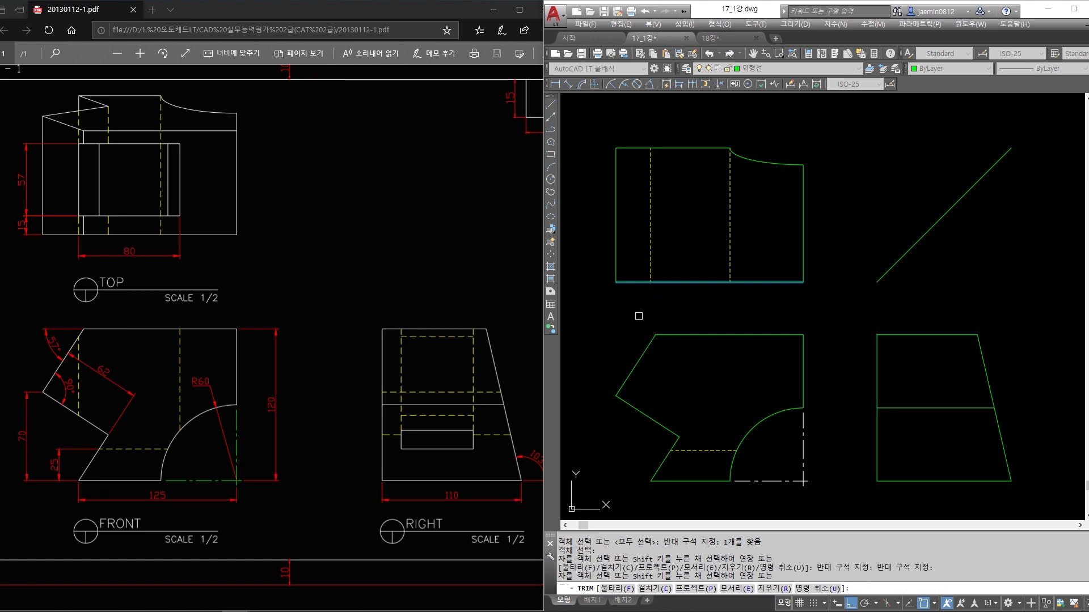
key(Escape)
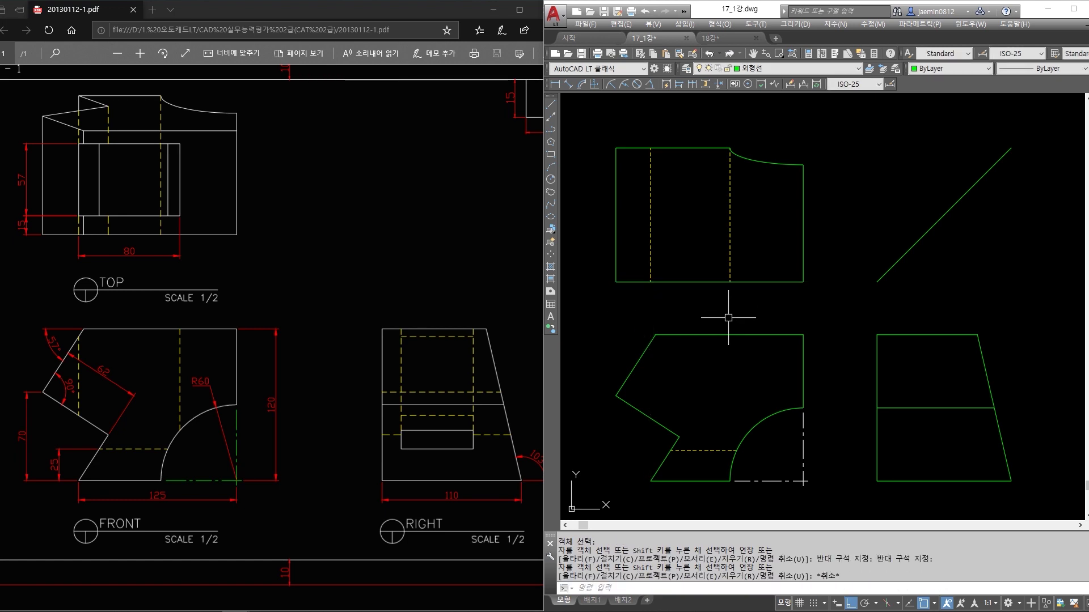
Trim the top view's upper edge to the left of the new hidden line, using that hidden line as the cutting edge.
click(75, 118)
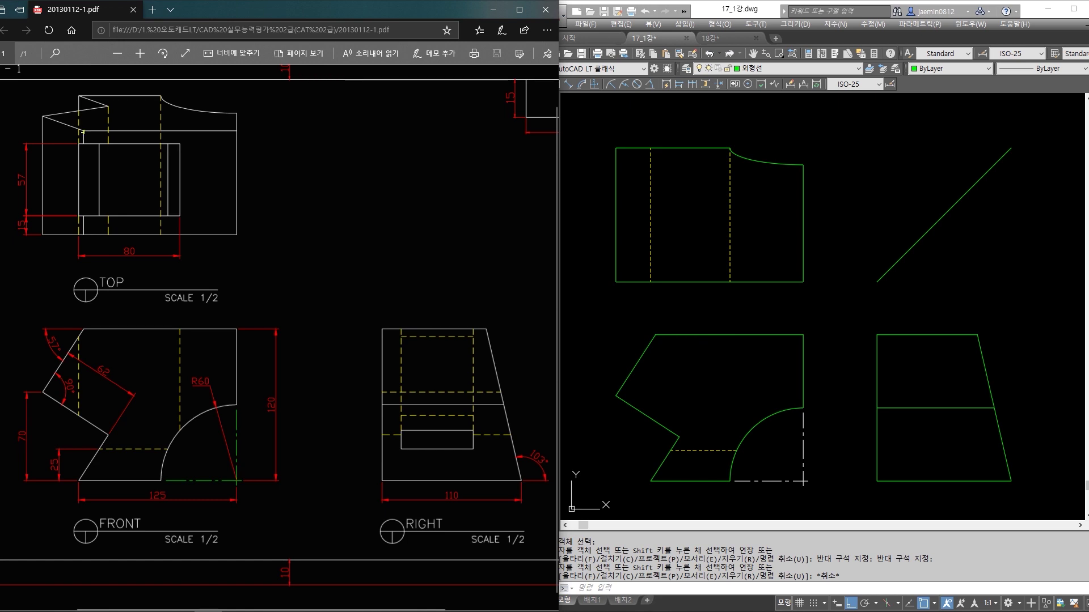
drag(42, 96, 74, 96)
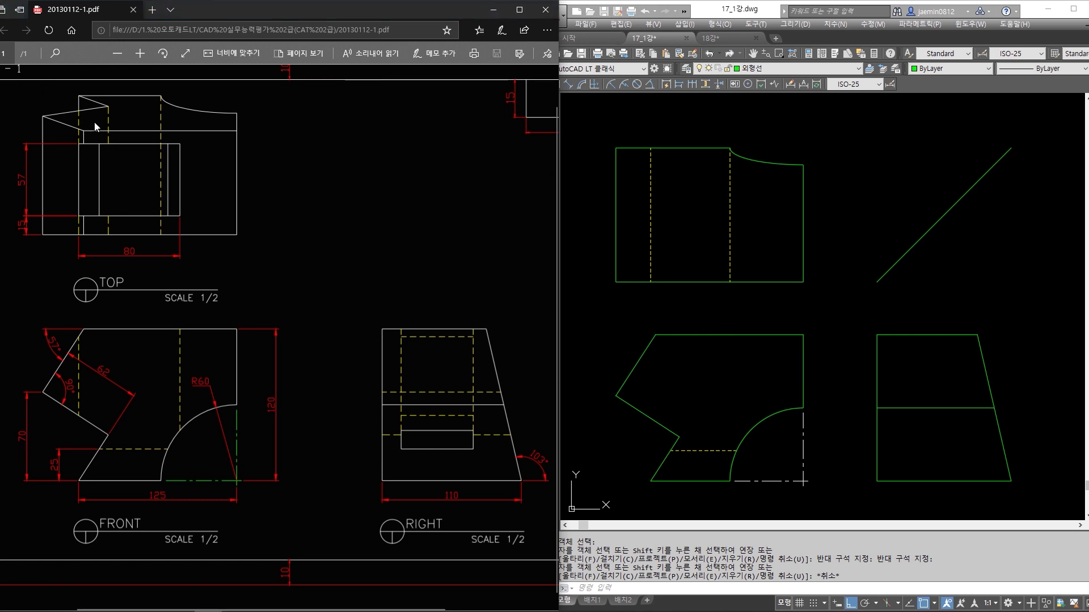
click(673, 226)
key(Escape)
text(tr)
key(space)
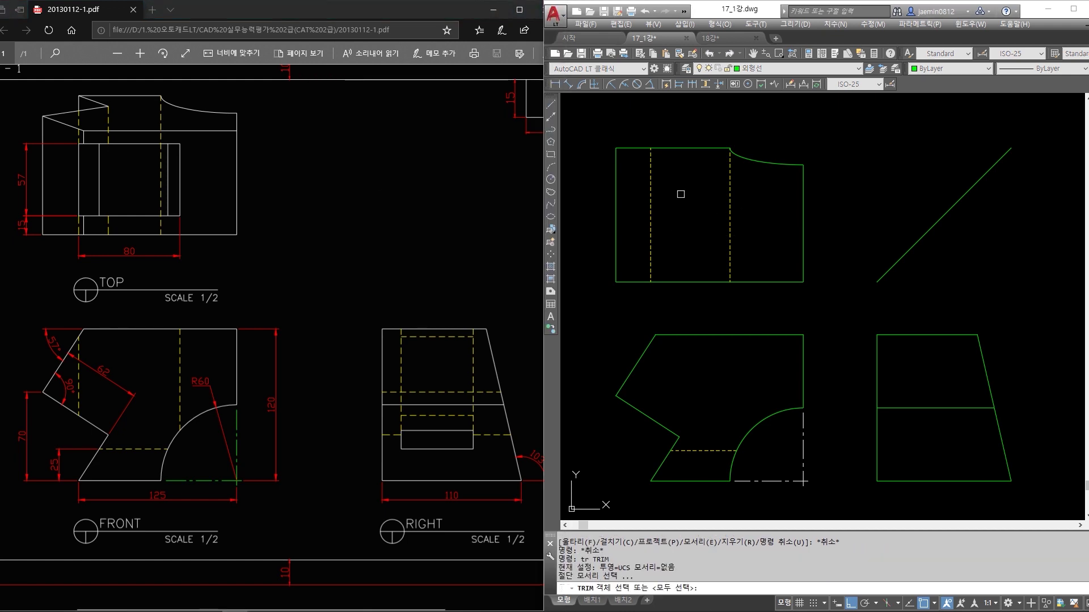
click(669, 191)
click(652, 185)
key(space)
click(651, 183)
key(Escape)
key(Return)
click(634, 148)
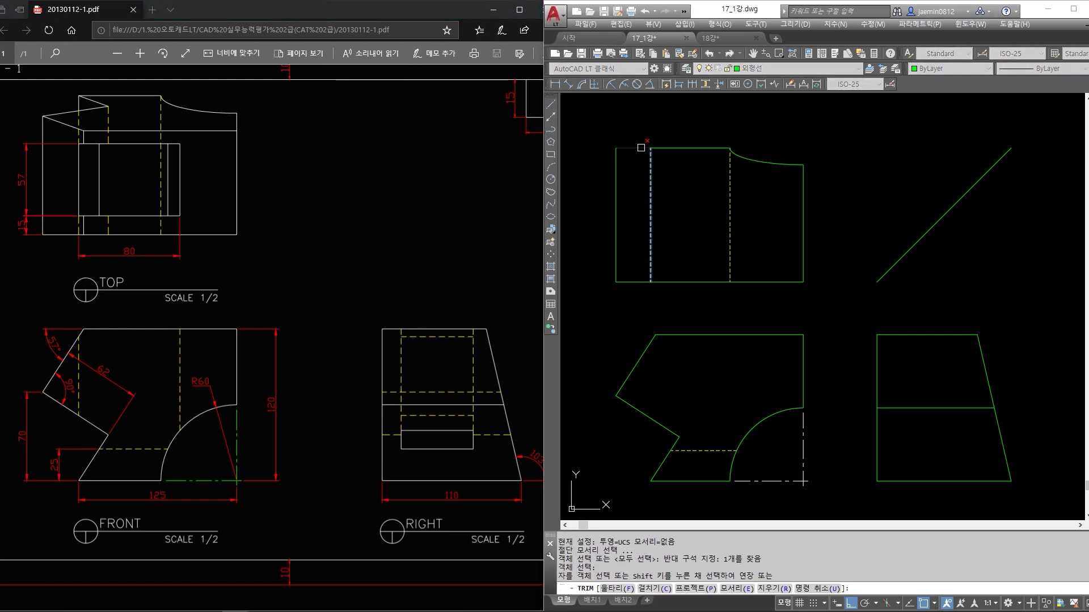
key(Escape)
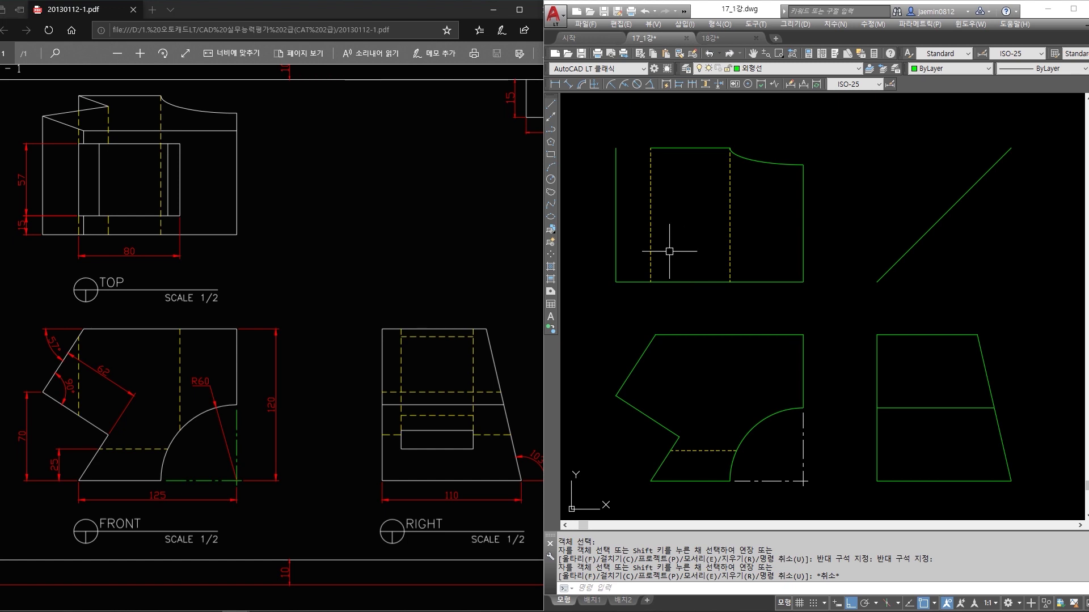
click(386, 240)
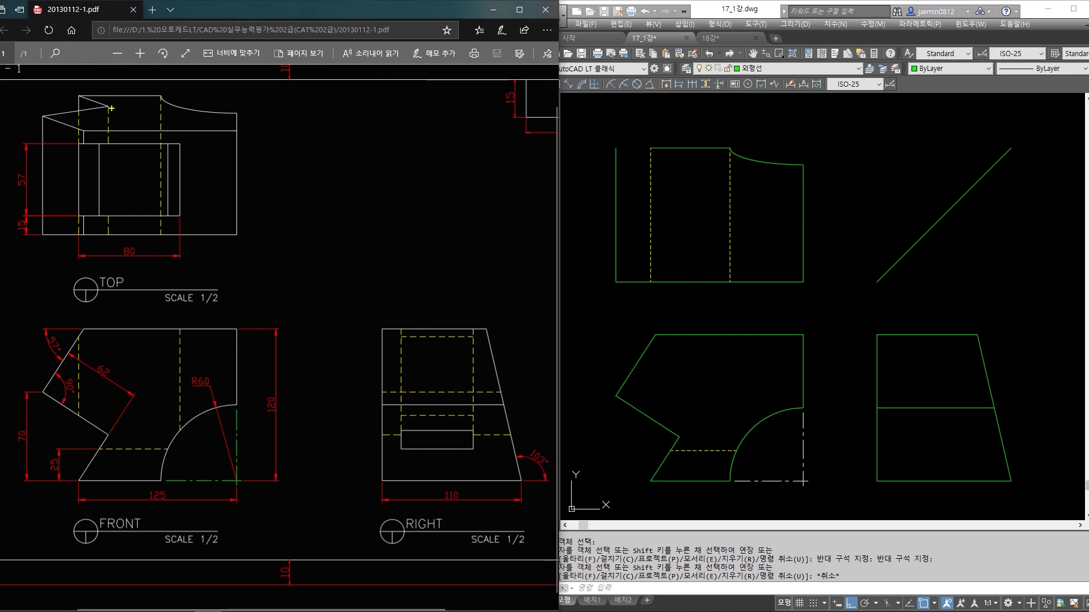
mouse_move(108, 106)
mouse_down()
mouse_move(138, 131)
mouse_move(178, 284)
mouse_move(112, 434)
mouse_up()
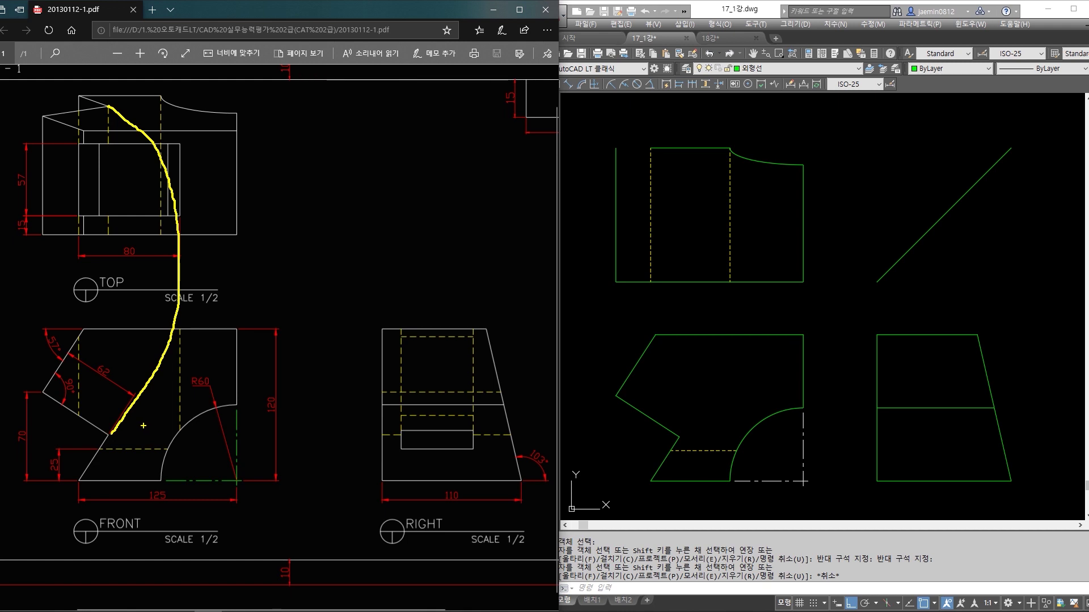
key(ctrl+z)
drag(99, 422, 117, 454)
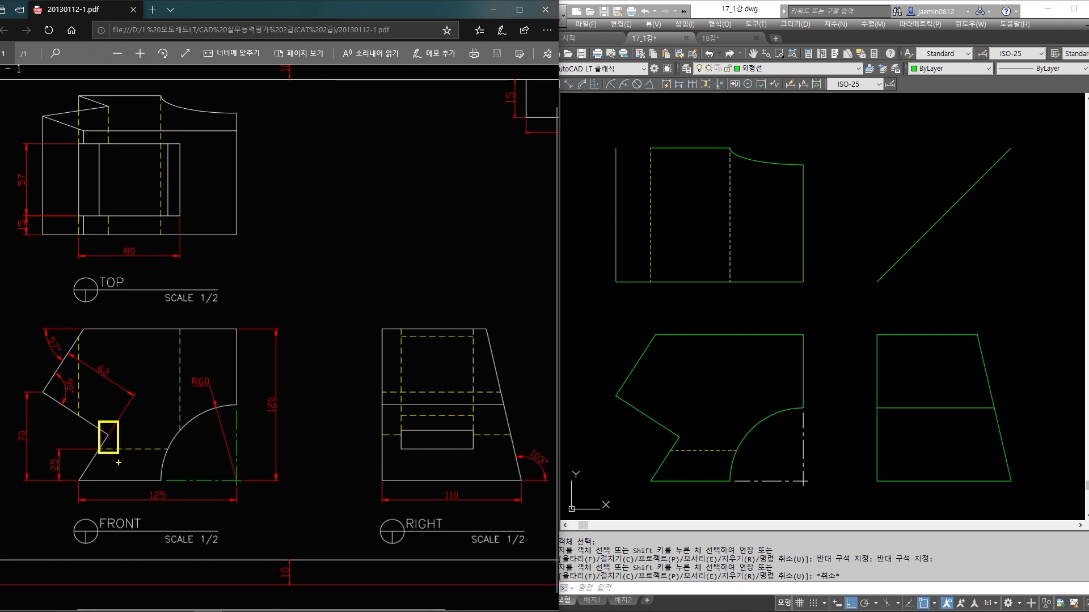
key(ctrl+z)
drag(108, 435, 296, 446)
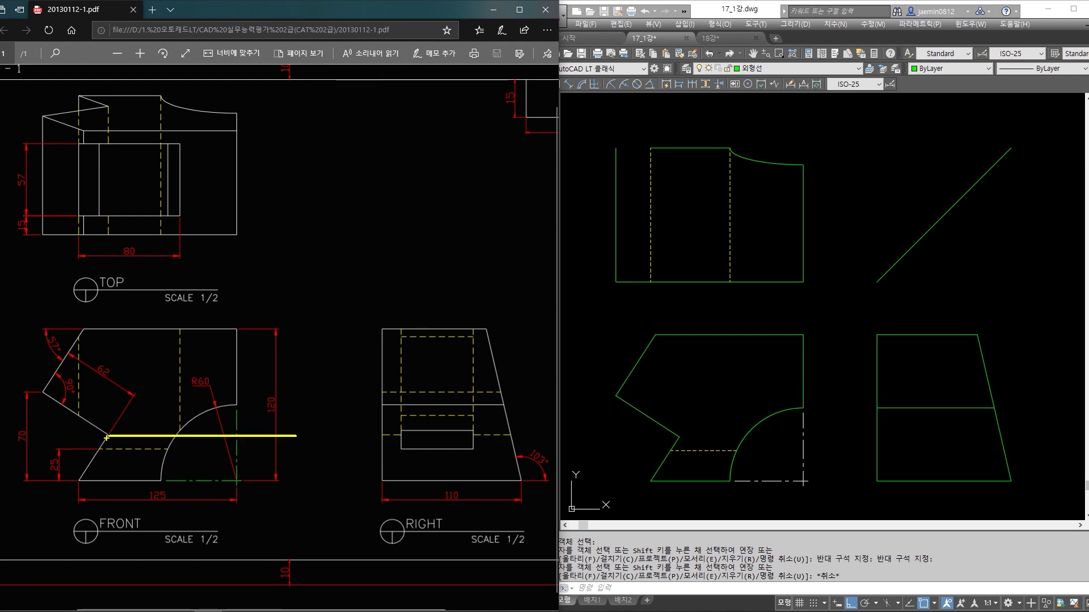
mouse_move(108, 435)
mouse_down()
mouse_move(122, 283)
mouse_move(107, 261)
mouse_up()
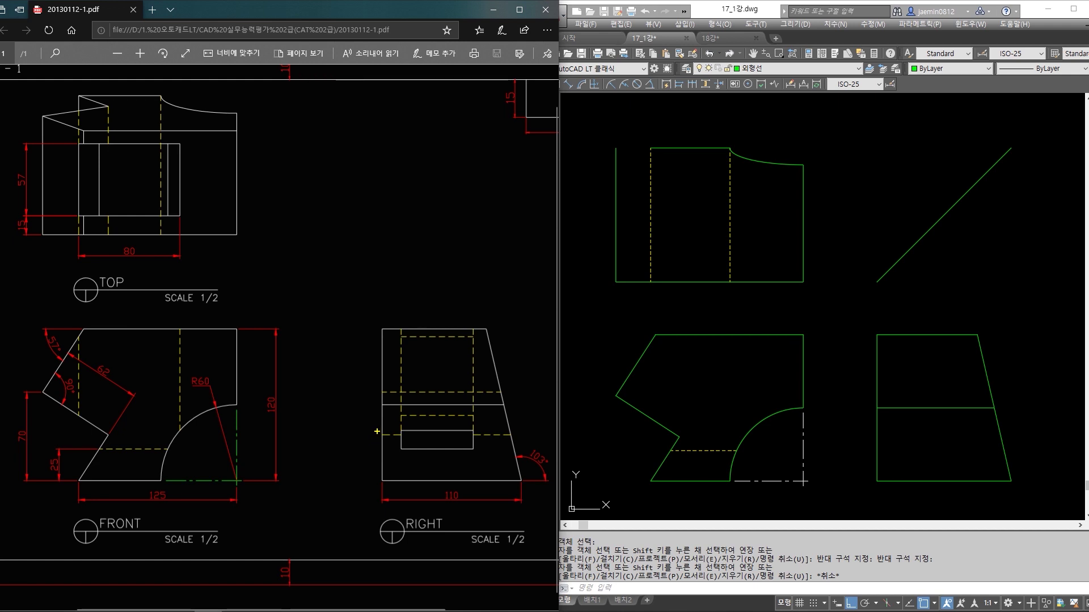
drag(377, 431, 405, 443)
drag(467, 429, 518, 441)
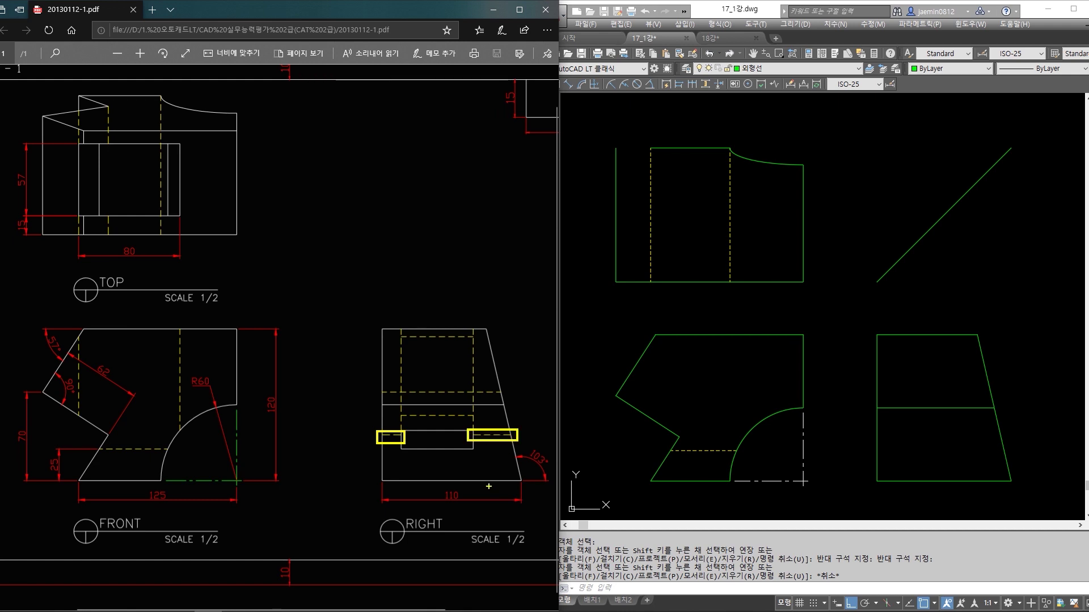
key(ctrl+z)
key(ctrl+z)
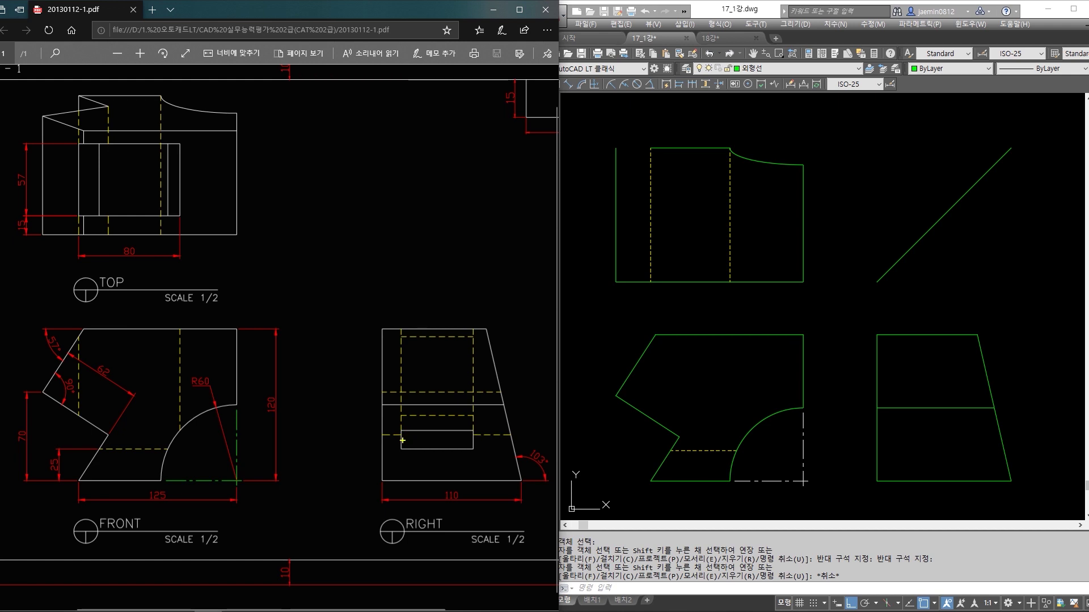
shift+drag(403, 437, 472, 436)
key(ctrl+z)
drag(108, 154, 109, 216)
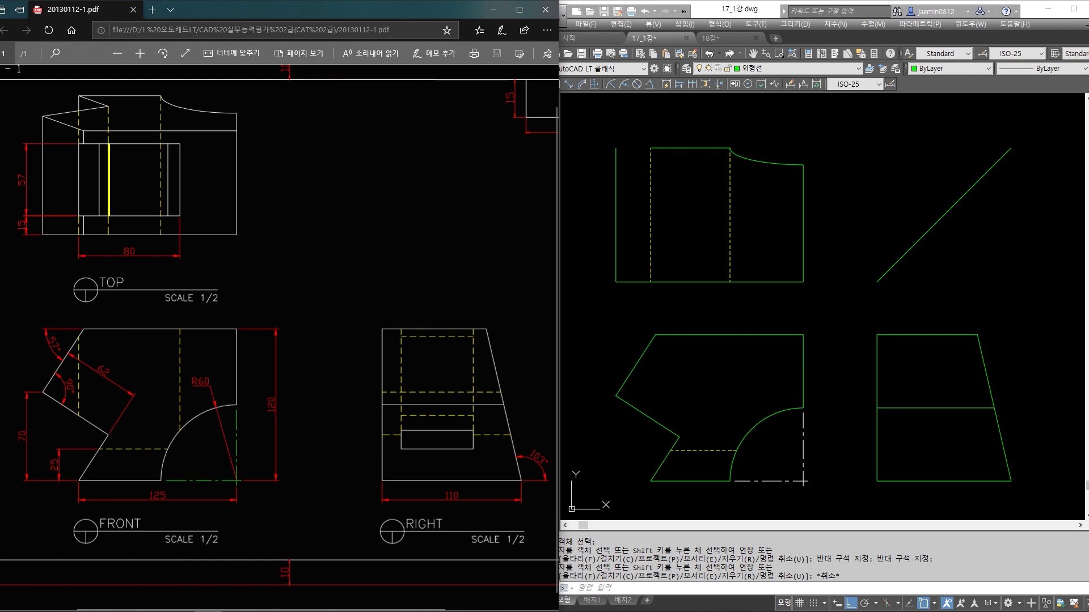
key(ctrl+z)
Draw a horizontal projection line from the front view's inner notch corner to just past the right view's slanted edge.
click(881, 316)
key(Escape)
text(1)
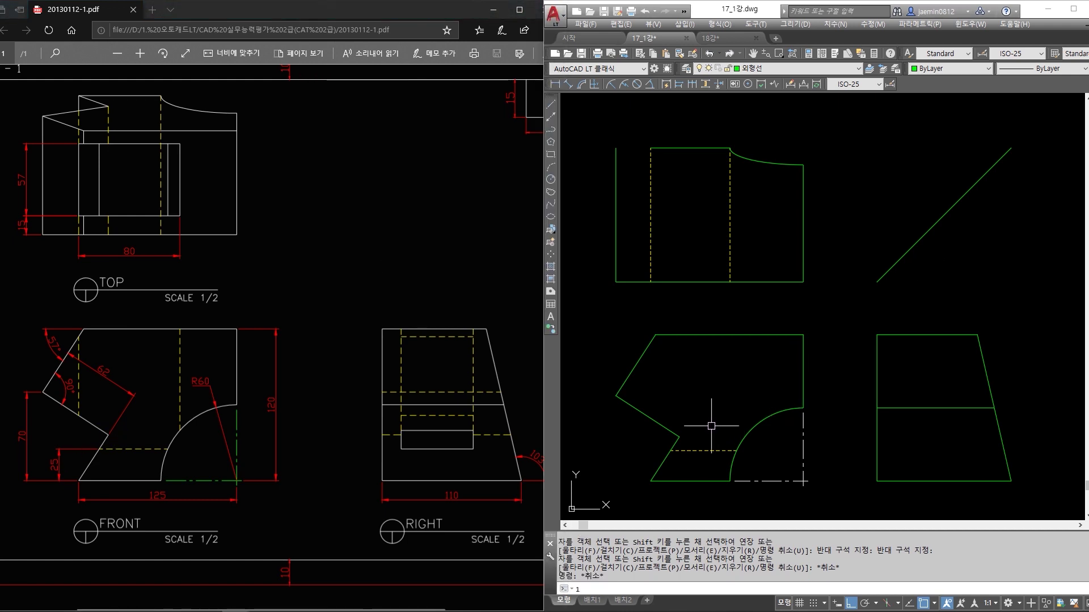
key(Escape)
text(1)
key(Return)
click(679, 437)
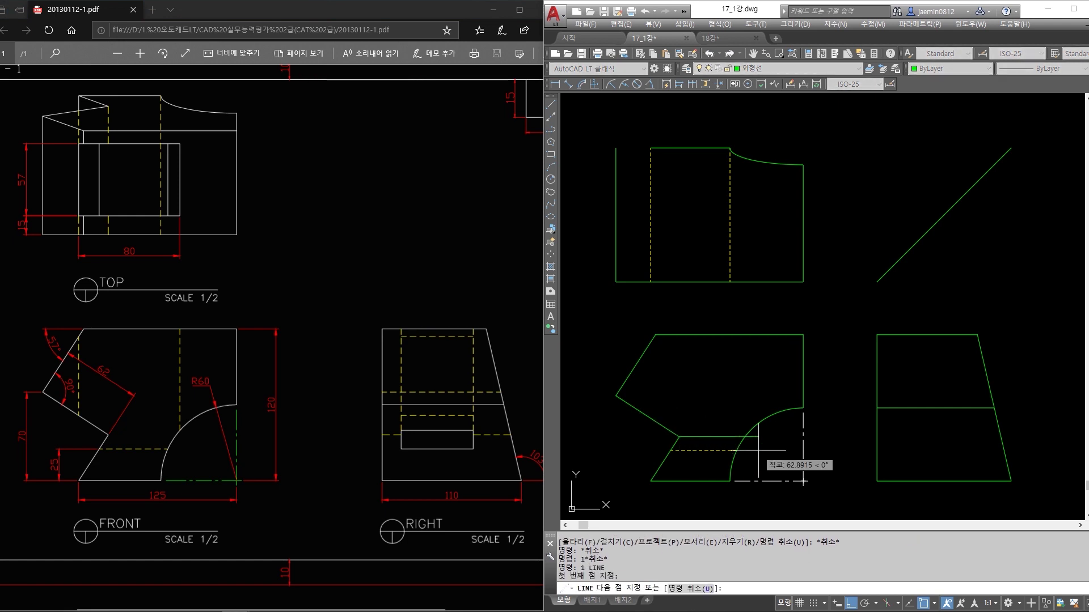
click(1032, 438)
key(Escape)
Trim the horizontal projection line beyond the right view's slanted edge, using that edge as the cutting edge.
text(tr)
key(Escape)
text(tr)
click(999, 421)
key(space)
click(1018, 436)
click(1002, 440)
key(Escape)
key(Escape)
key(Escape)
Draw a vertical projection line from the trimmed line's end on the right view's slanted edge up past the 45° miter line.
text(l)
key(Escape)
key(Escape)
click(977, 429)
click(960, 452)
key(Escape)
text(l)
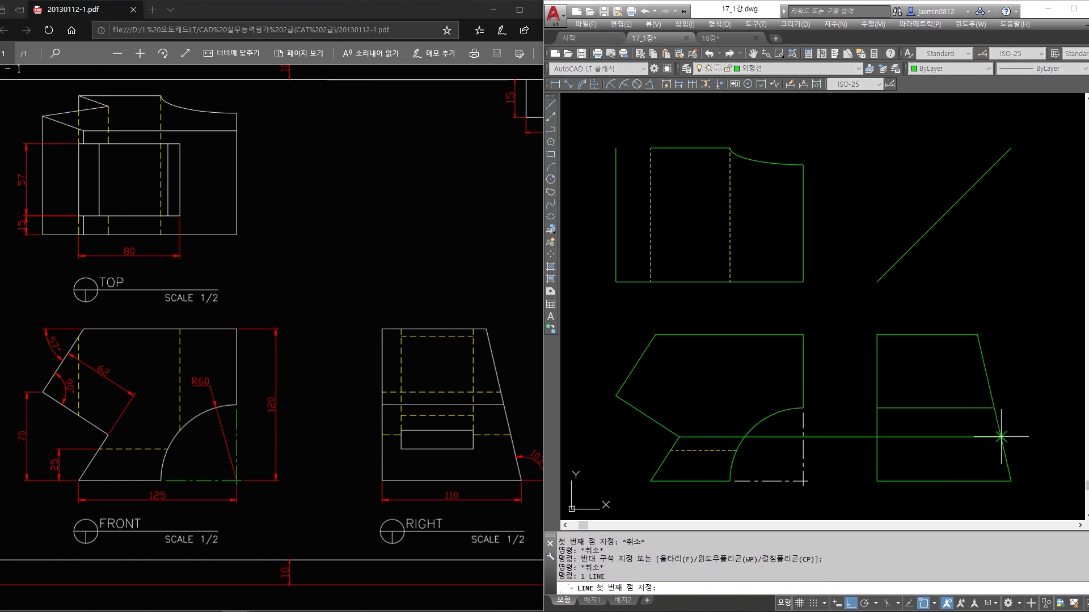
click(1001, 437)
click(1000, 144)
key(Escape)
Trim the part of the vertical projection line above the 45° miter line, using the miter line as the cutting edge.
text(tr)
click(1009, 151)
key(space)
click(1001, 148)
key(Escape)
Draw a horizontal projection line from its intersection with the miter line across the top view, ending past the left outline.
text(l)
click(1001, 158)
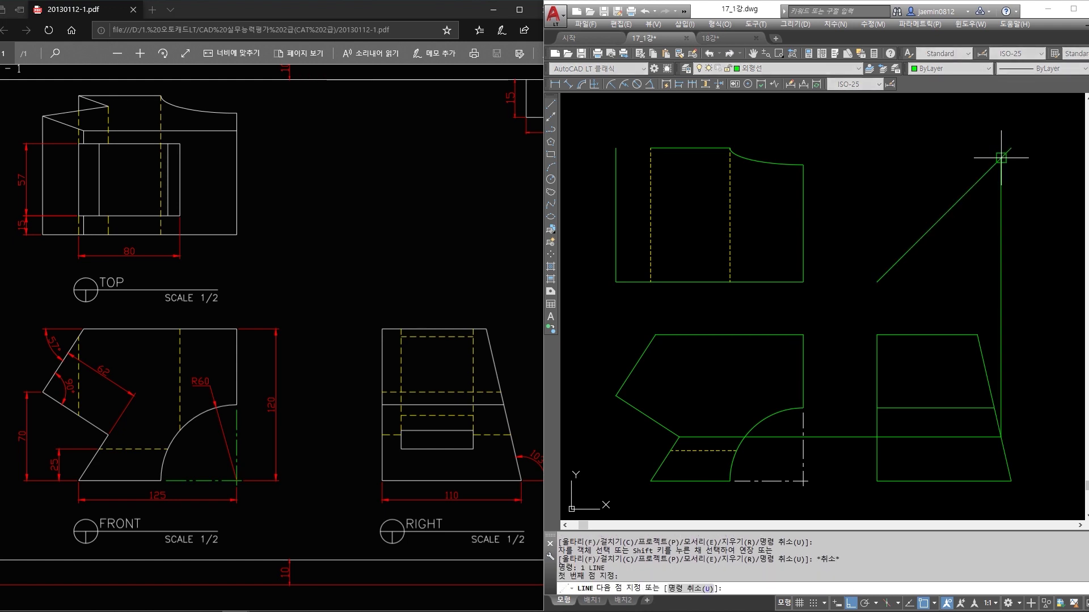
click(597, 159)
key(Escape)
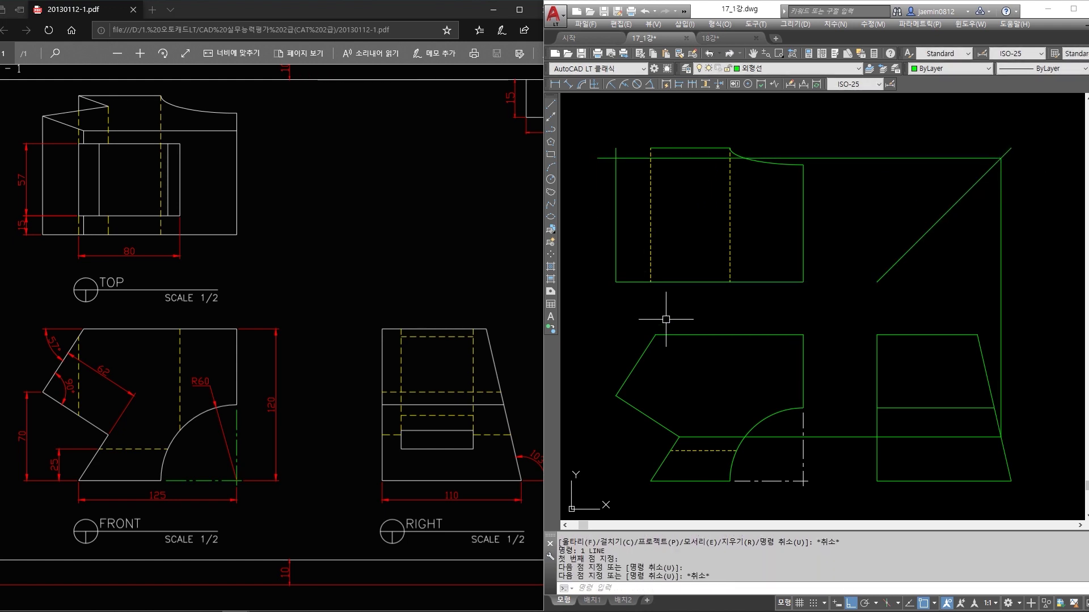
Draw a vertical projection line from the front view's inner notch corner up to the horizontal projection line in the top view.
key(Escape)
text(l)
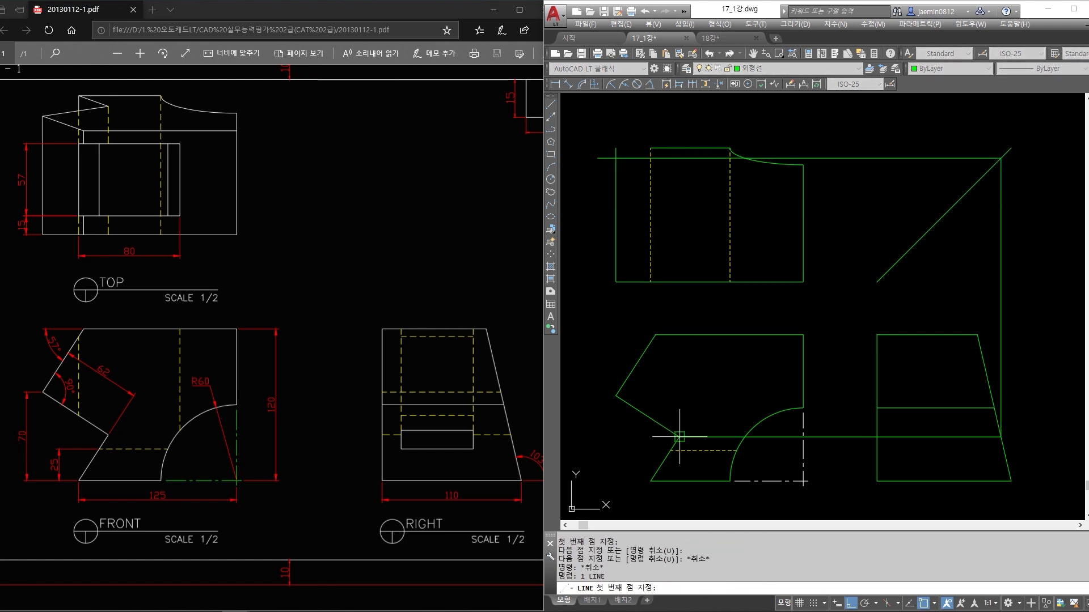
click(679, 437)
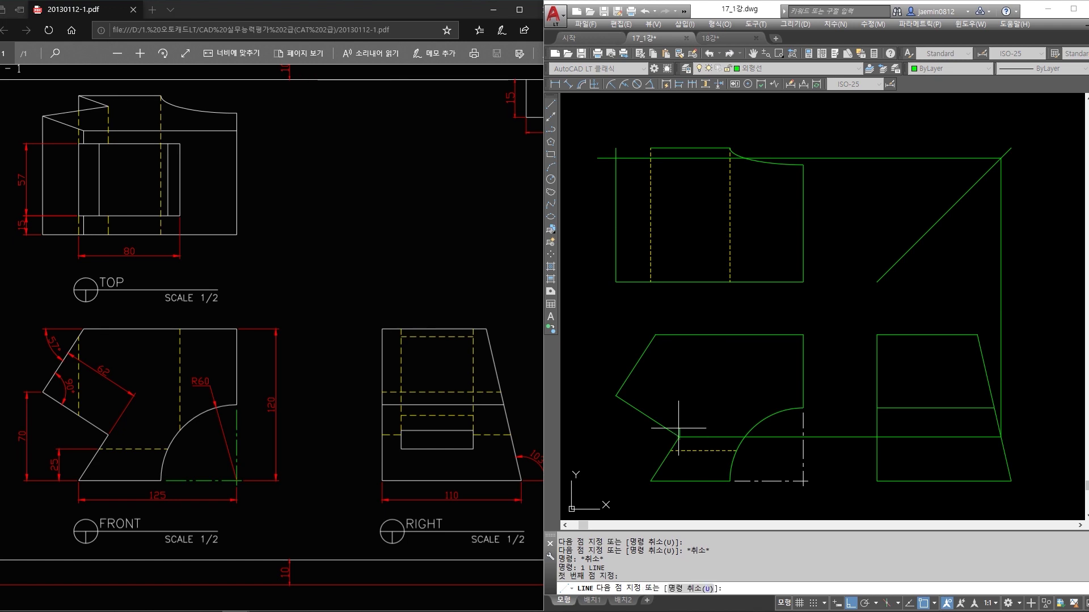
click(679, 158)
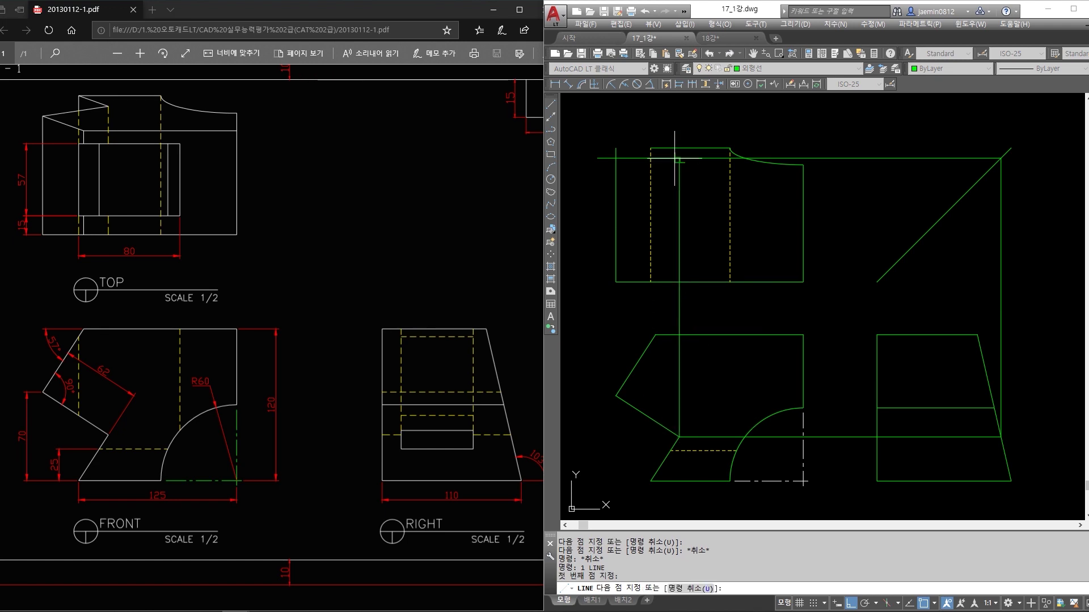
key(Escape)
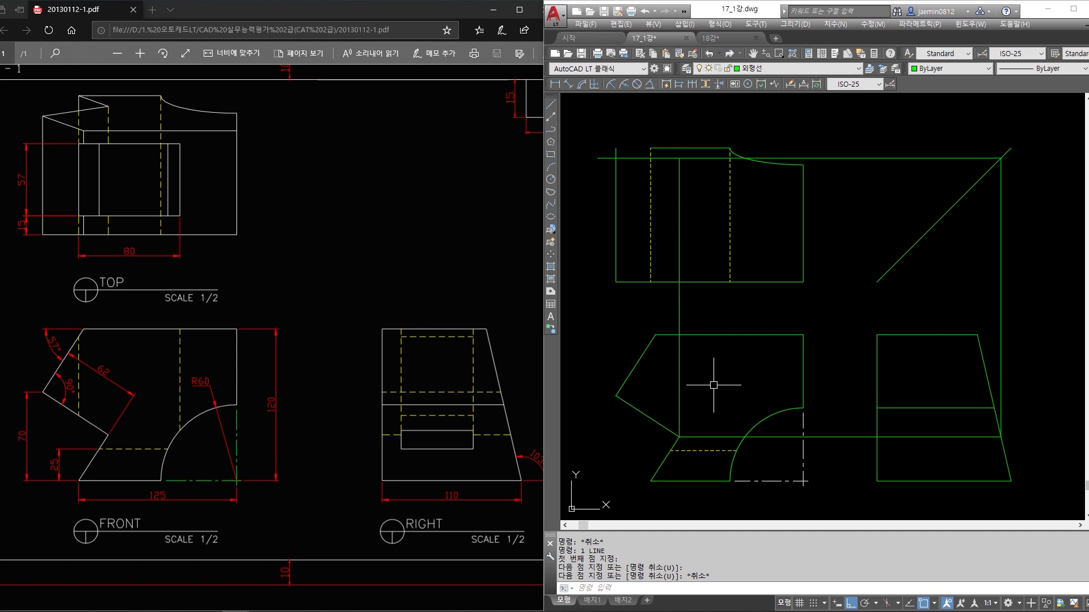
Change the color of all four projection lines for the notch corner to magenta (선홍색).
click(706, 329)
click(671, 301)
click(850, 139)
click(836, 171)
click(1005, 233)
click(967, 274)
click(850, 389)
click(837, 454)
click(953, 68)
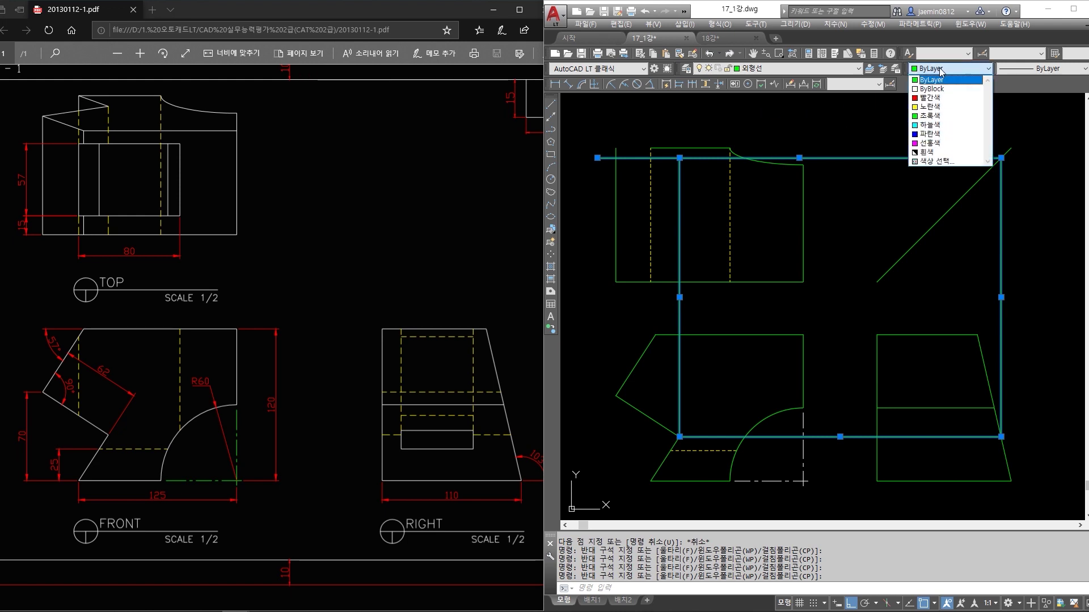
click(941, 145)
key(Escape)
Trim the upper projection line to the left of the vertical projection line, using the vertical line as the cutting edge.
text(tr)
key(Escape)
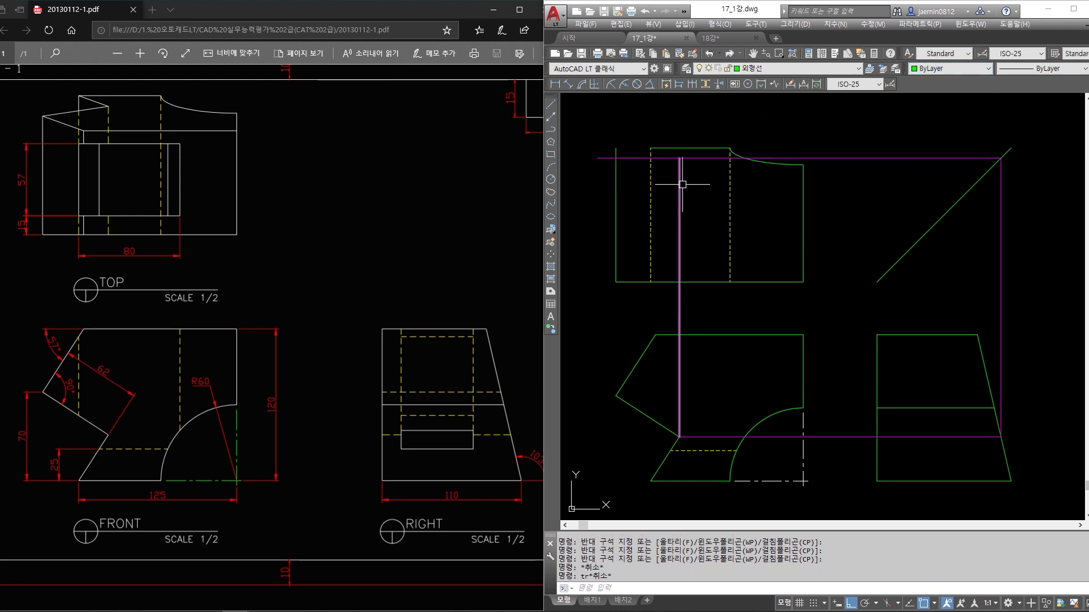
click(679, 193)
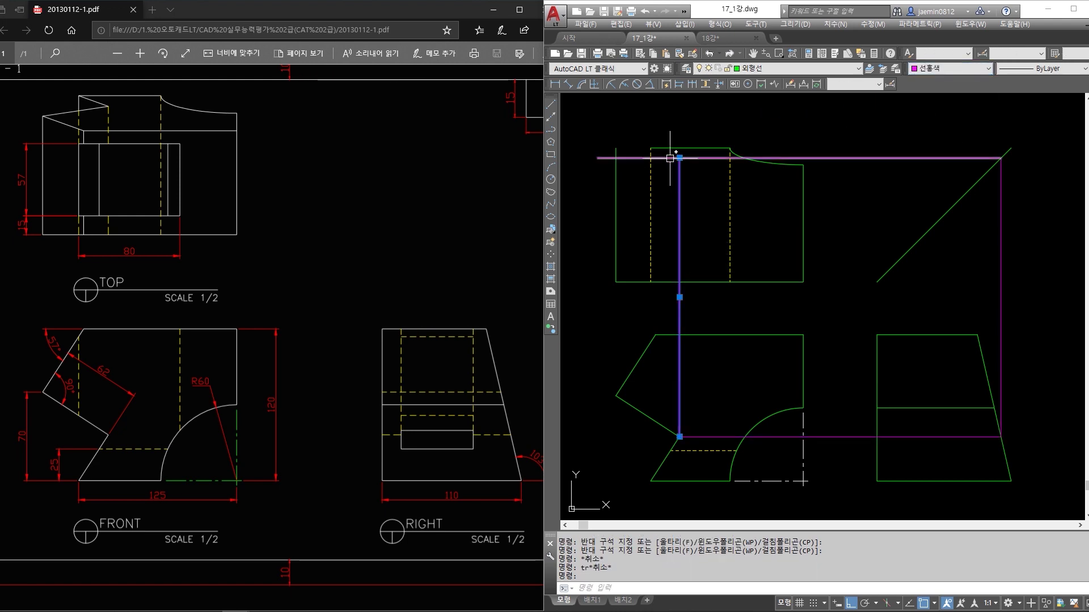
key(Escape)
text(tr)
key(Return)
click(680, 169)
key(Return)
click(638, 158)
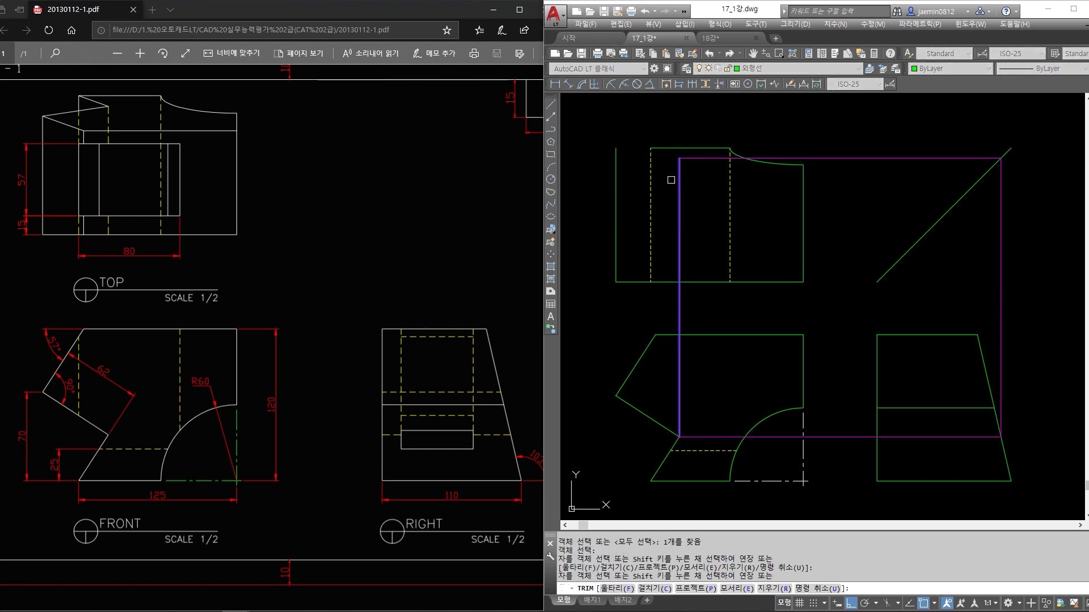
key(Escape)
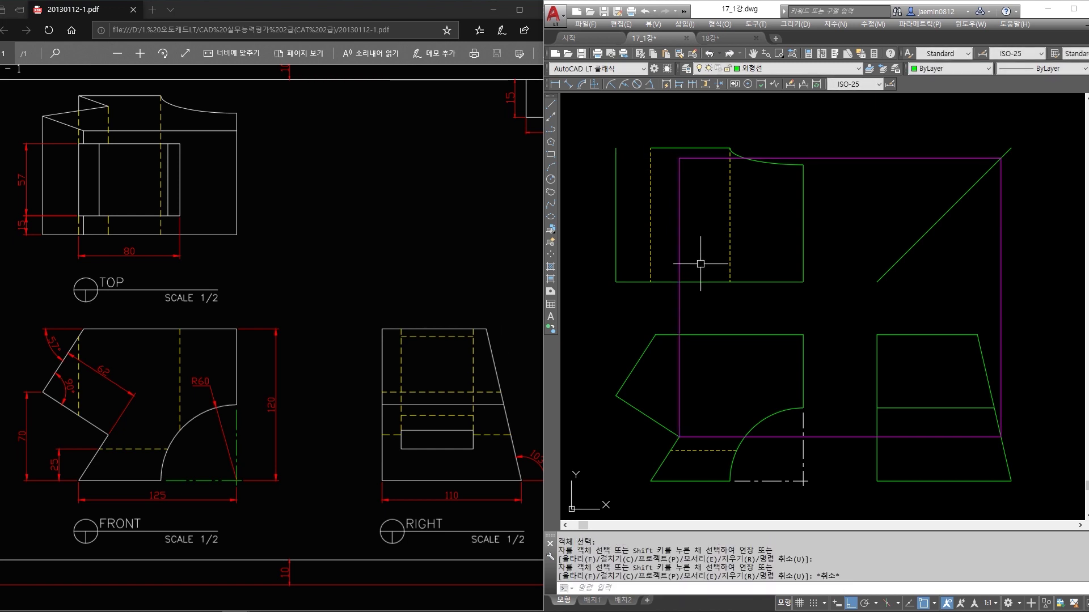
click(685, 159)
click(681, 171)
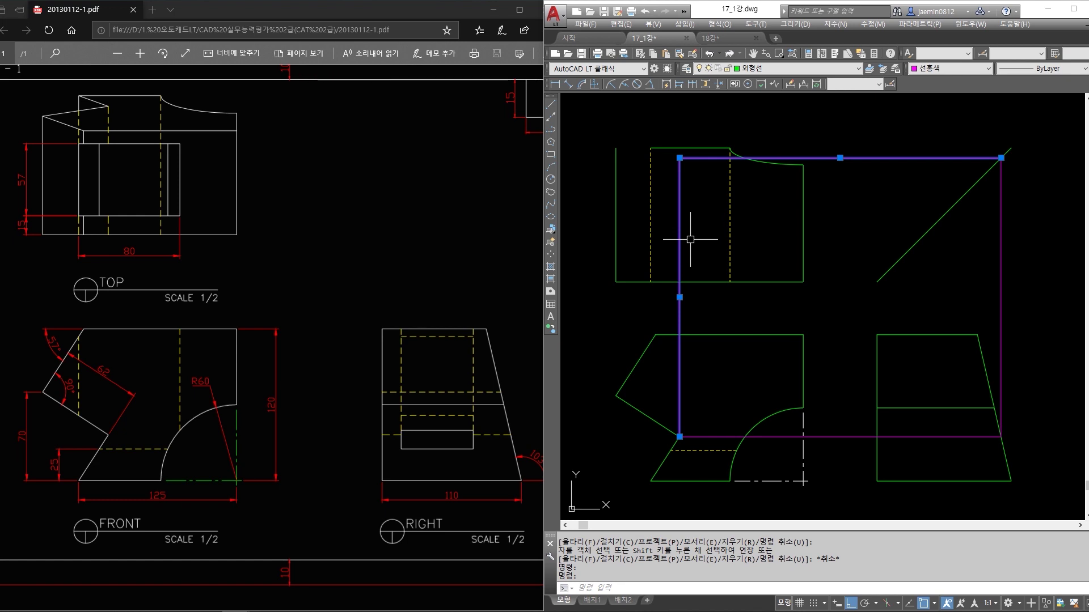
key(Escape)
click(107, 143)
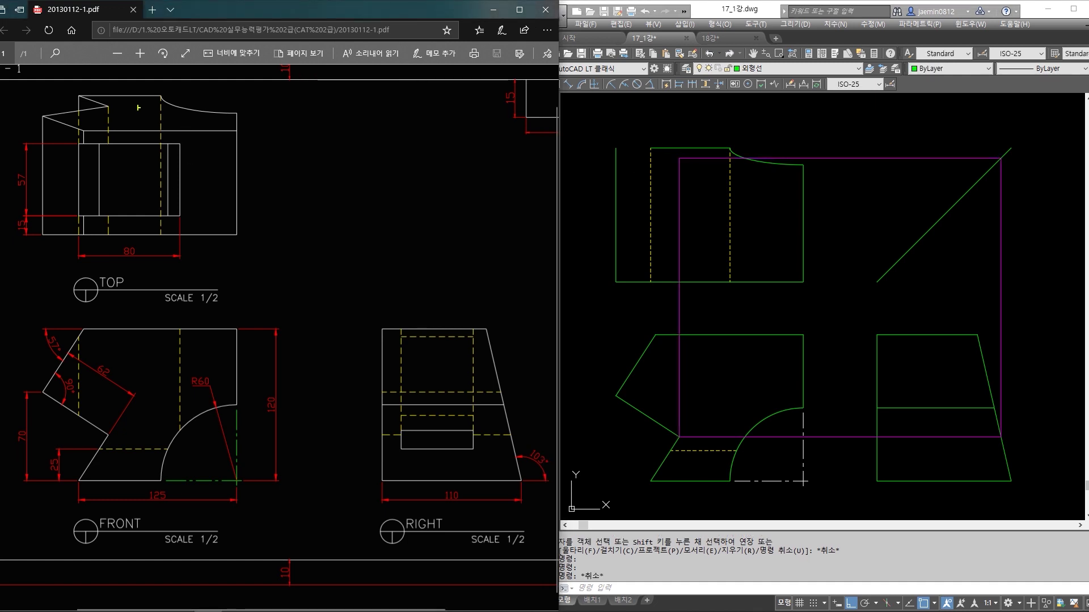
drag(109, 106, 133, 112)
mouse_move(650, 481)
mouse_down()
mouse_move(1011, 484)
mouse_move(1012, 149)
mouse_move(1003, 238)
mouse_up()
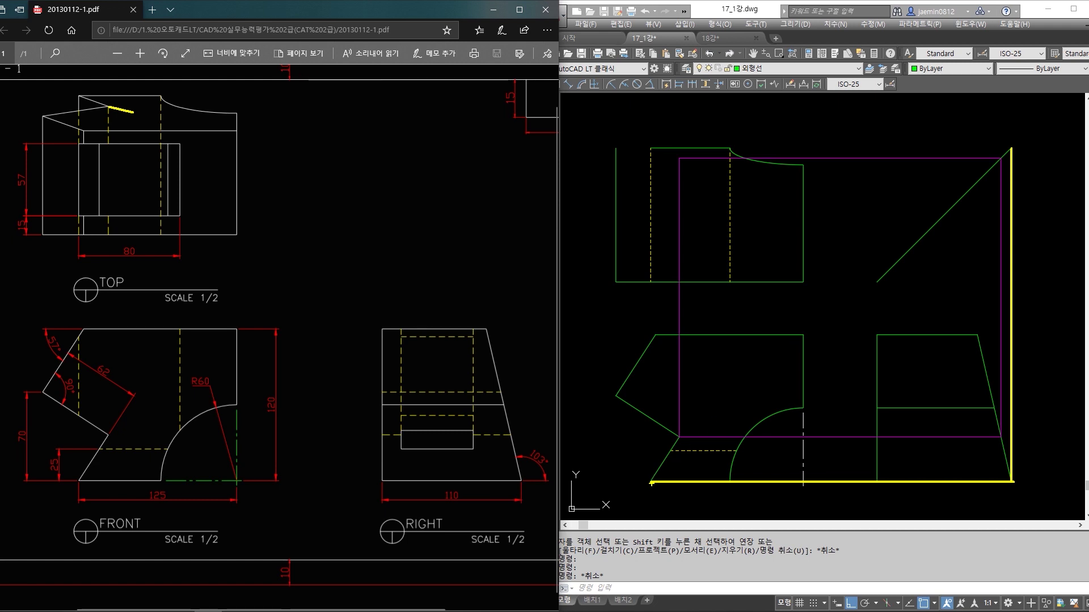
drag(650, 484, 650, 147)
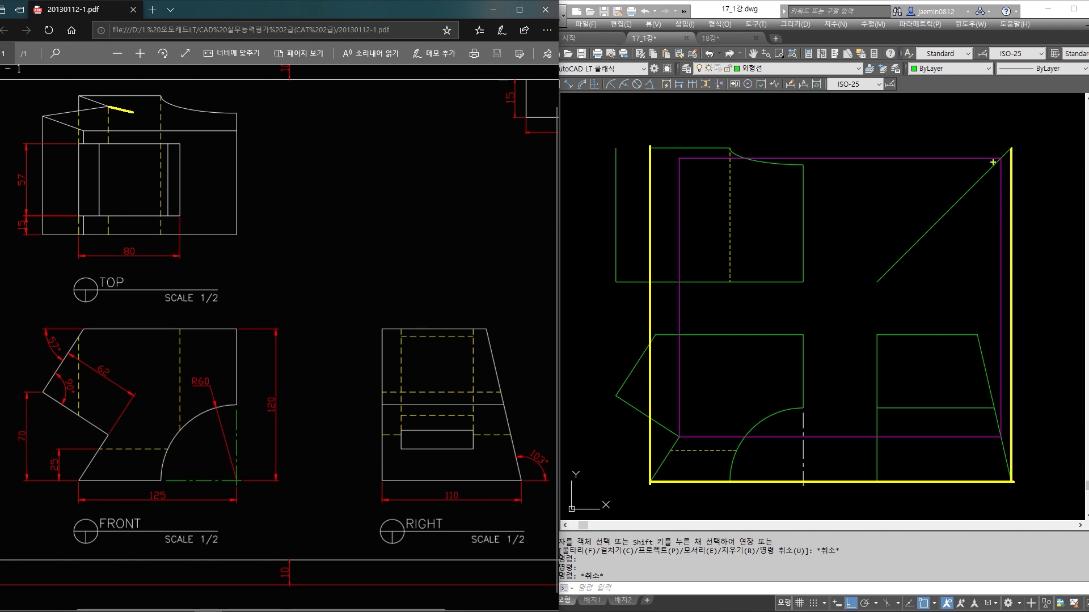
mouse_move(1011, 149)
mouse_down()
mouse_move(650, 148)
mouse_move(660, 161)
mouse_up()
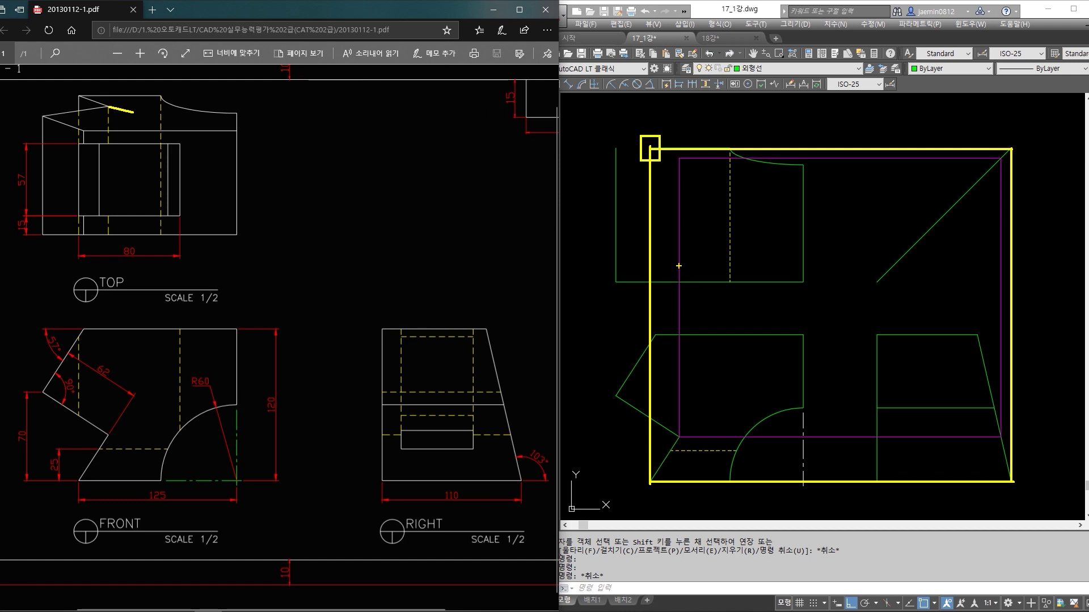
key(ctrl+z)
key(ctrl+z)
key(ctrl+z)
key(ctrl+z)
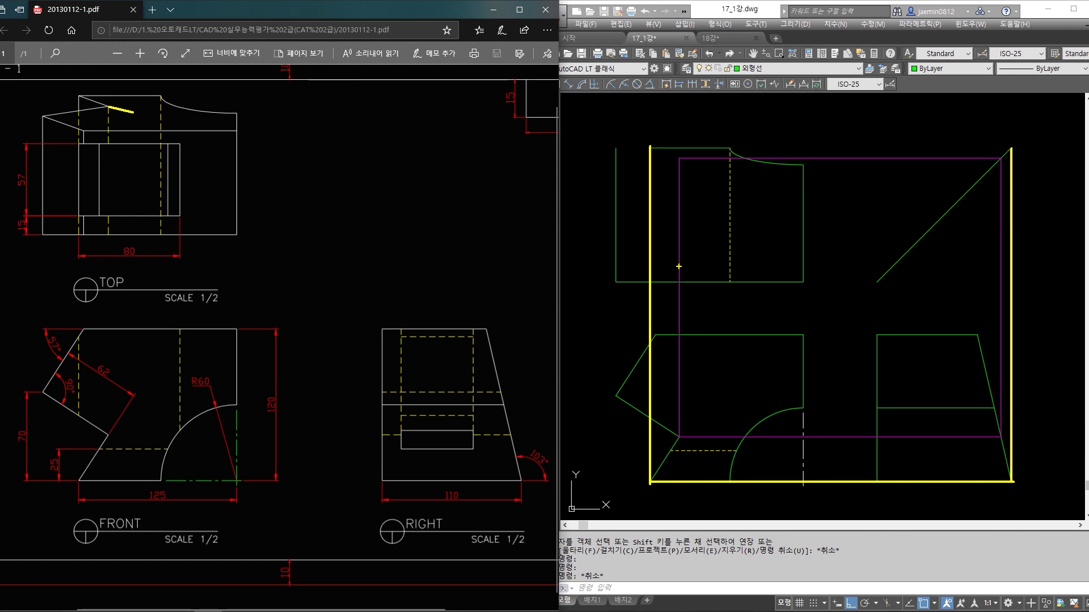
key(ctrl+z)
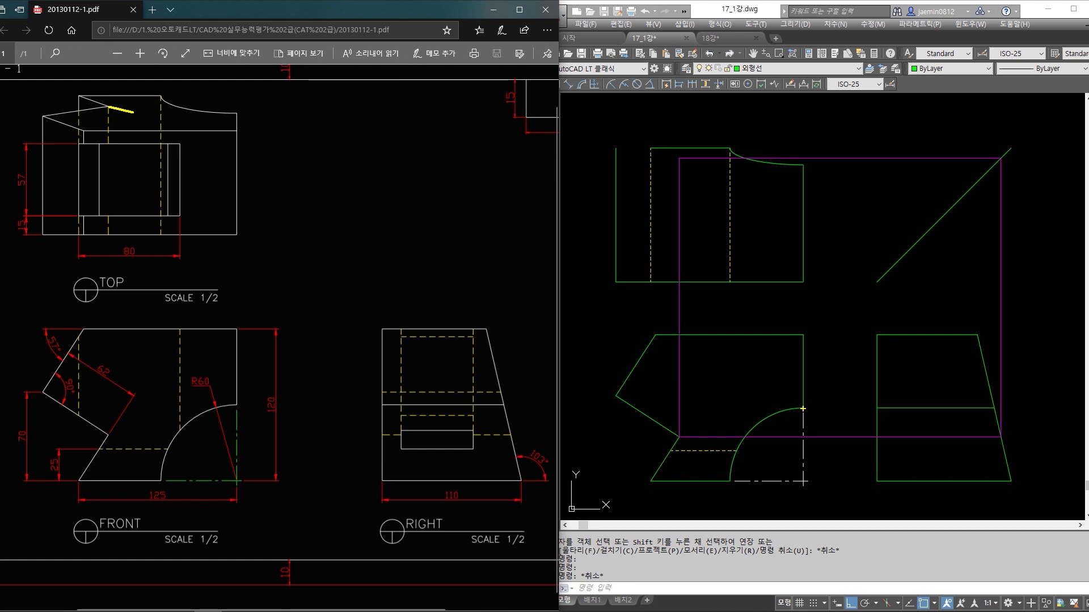
mouse_move(803, 408)
mouse_down()
mouse_move(975, 420)
mouse_move(993, 408)
mouse_up()
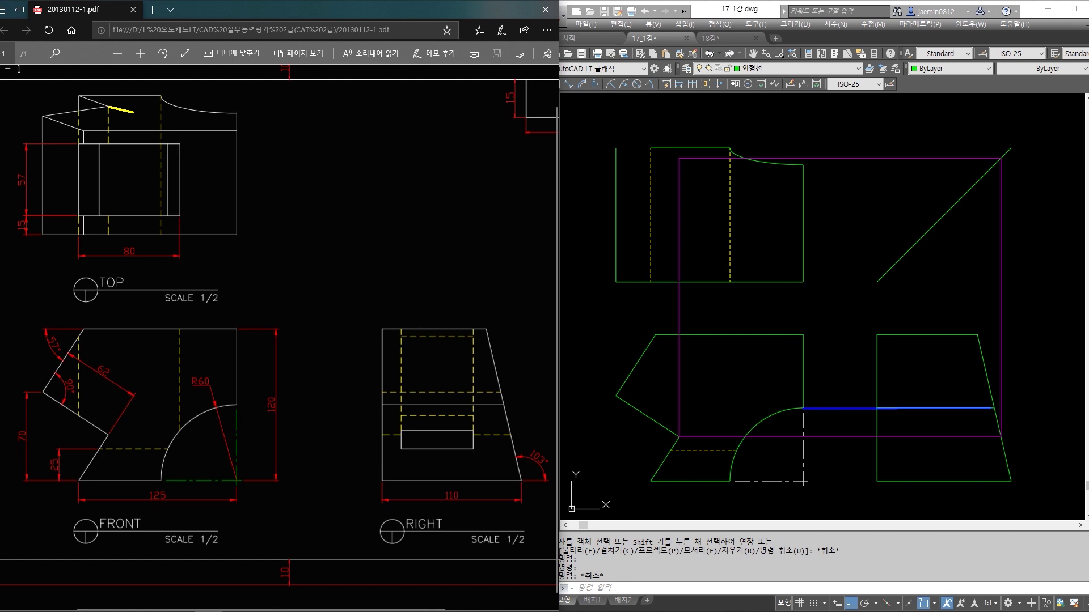
drag(993, 407, 993, 165)
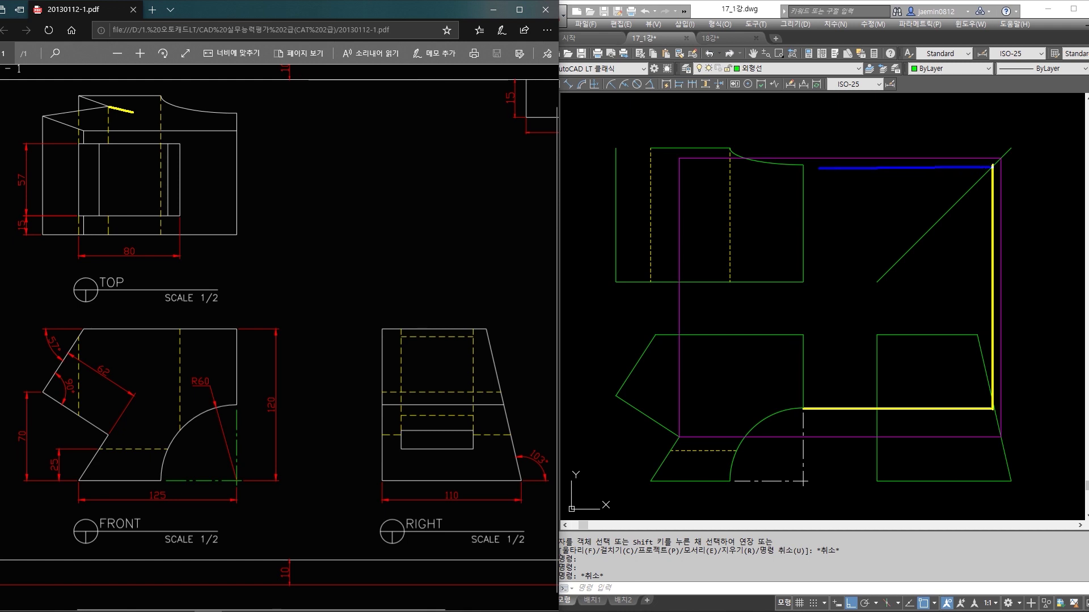
click(800, 166)
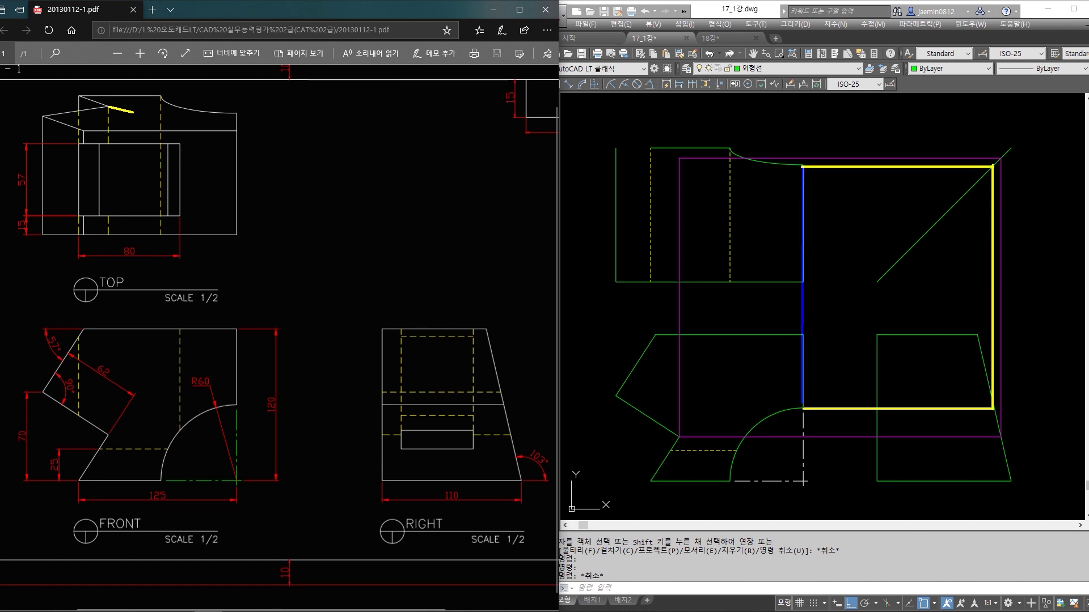
click(802, 408)
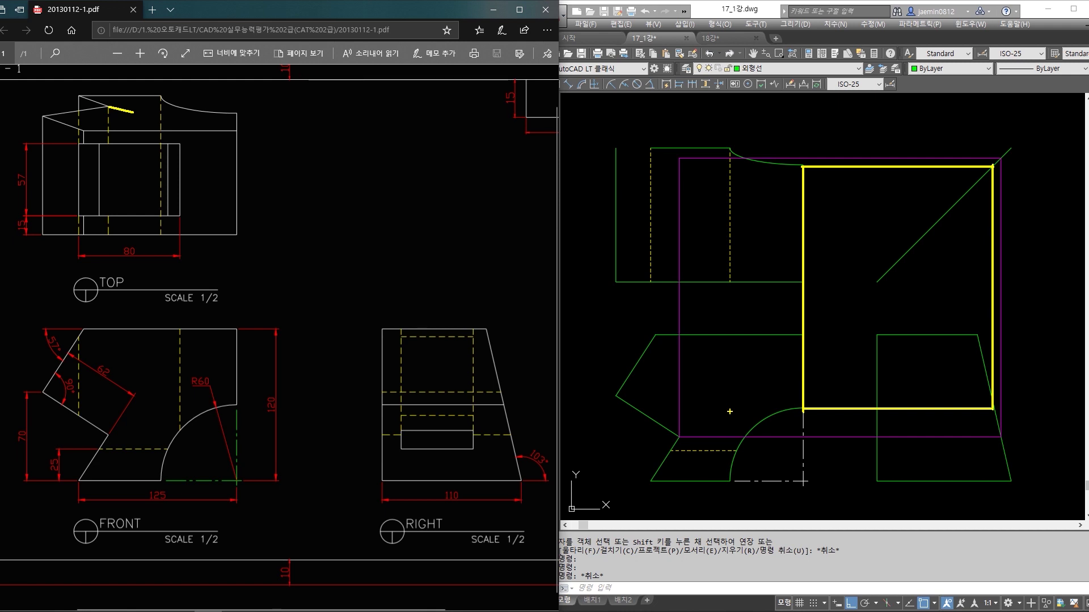
key(Escape)
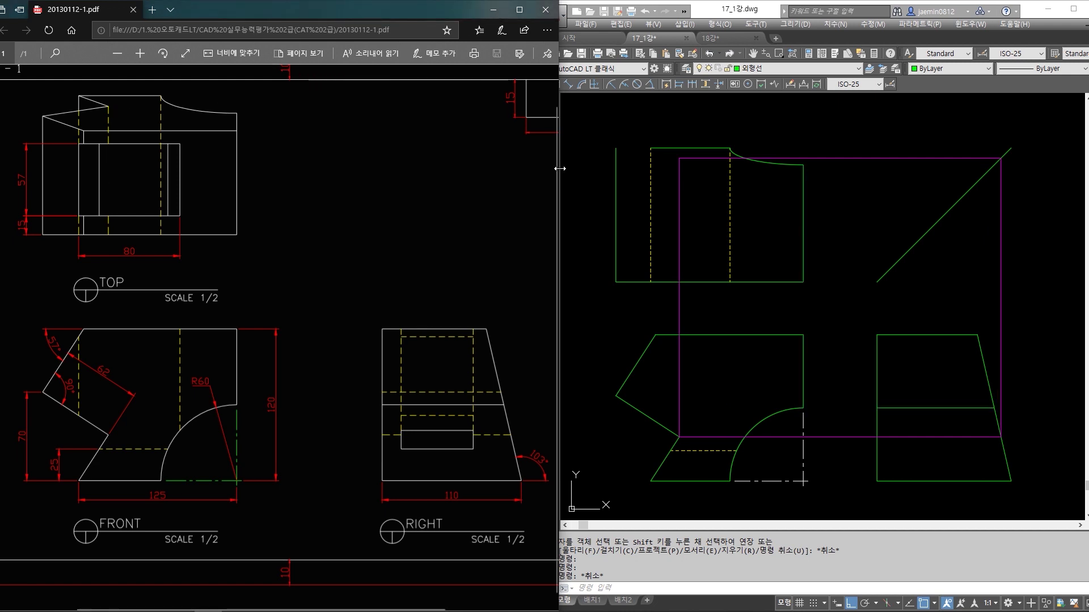
click(705, 175)
click(705, 158)
click(679, 165)
click(696, 236)
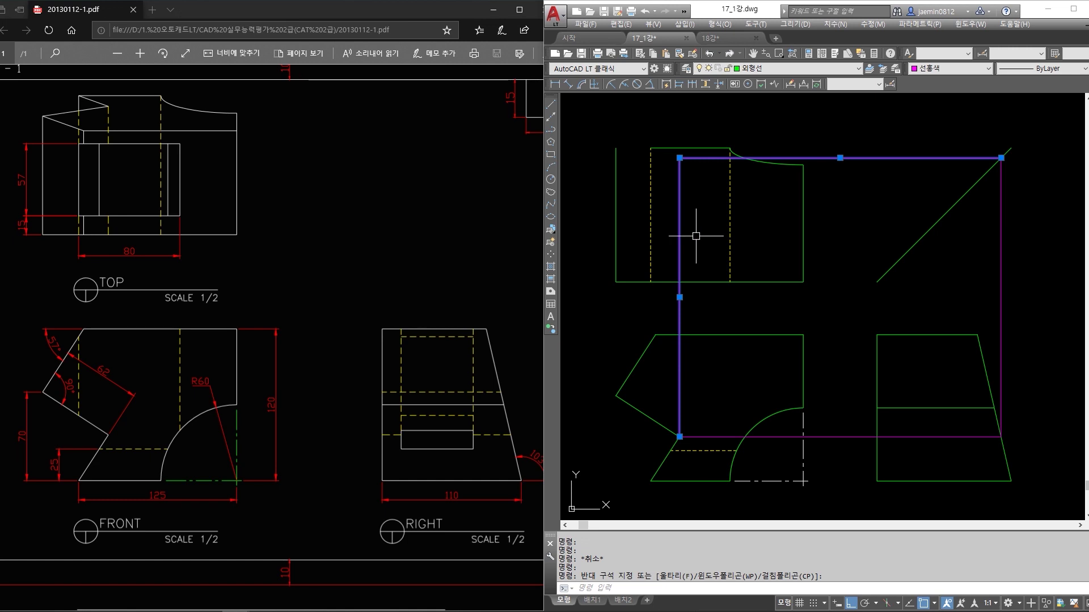
key(Escape)
Draw the slanted notch edge in the top view from the left hidden line's upper end to the projected notch corner.
text(1)
key(Escape)
text(1)
key(Return)
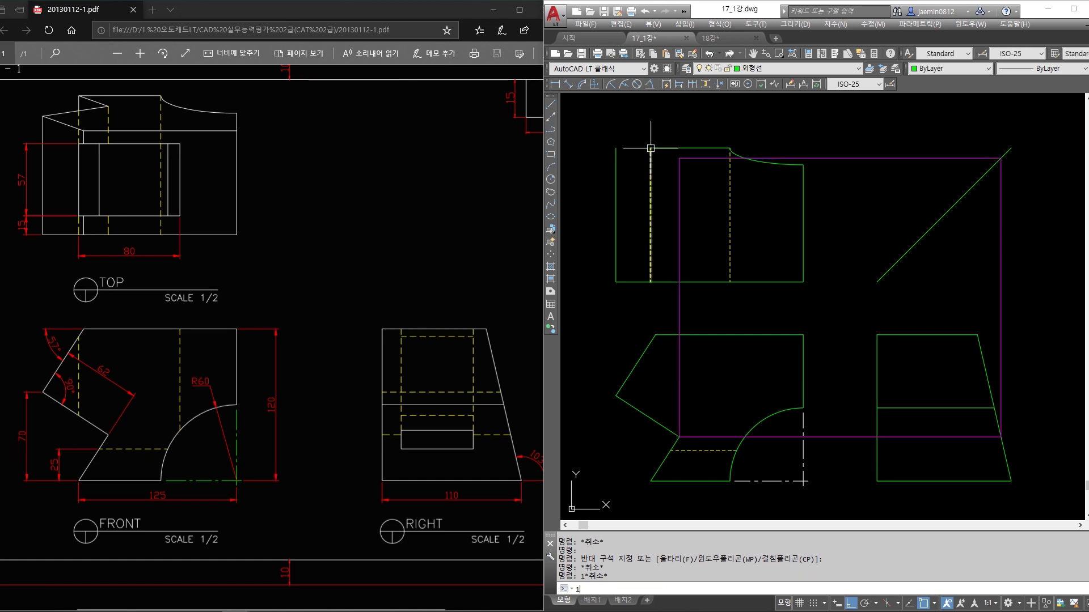
click(650, 148)
click(679, 158)
key(Escape)
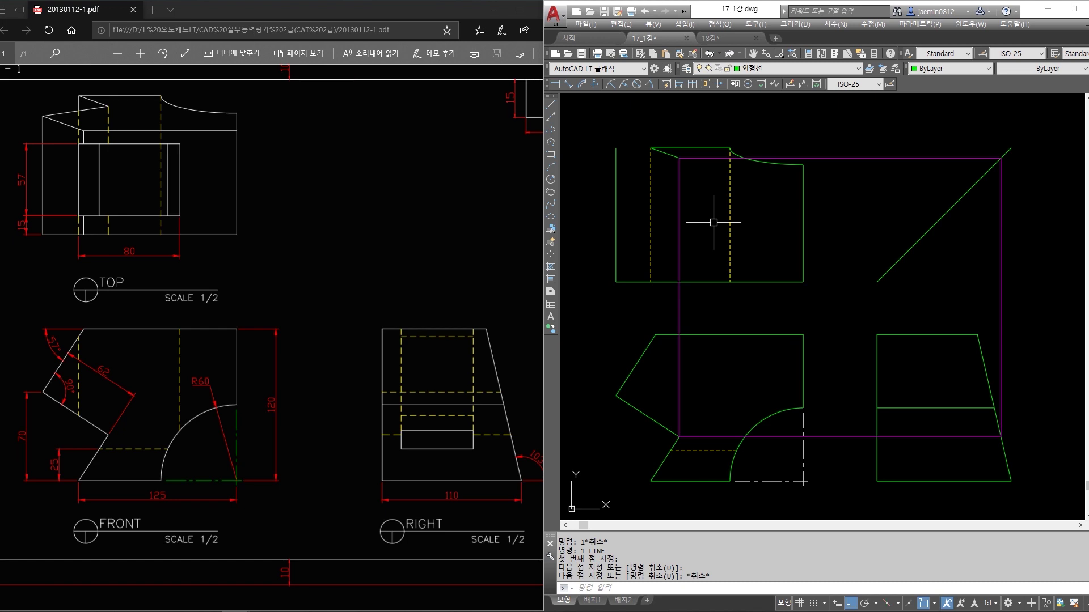
Delete the horizontal projection line across the top view and the vertical projection line rising from the right view.
click(870, 158)
click(1001, 252)
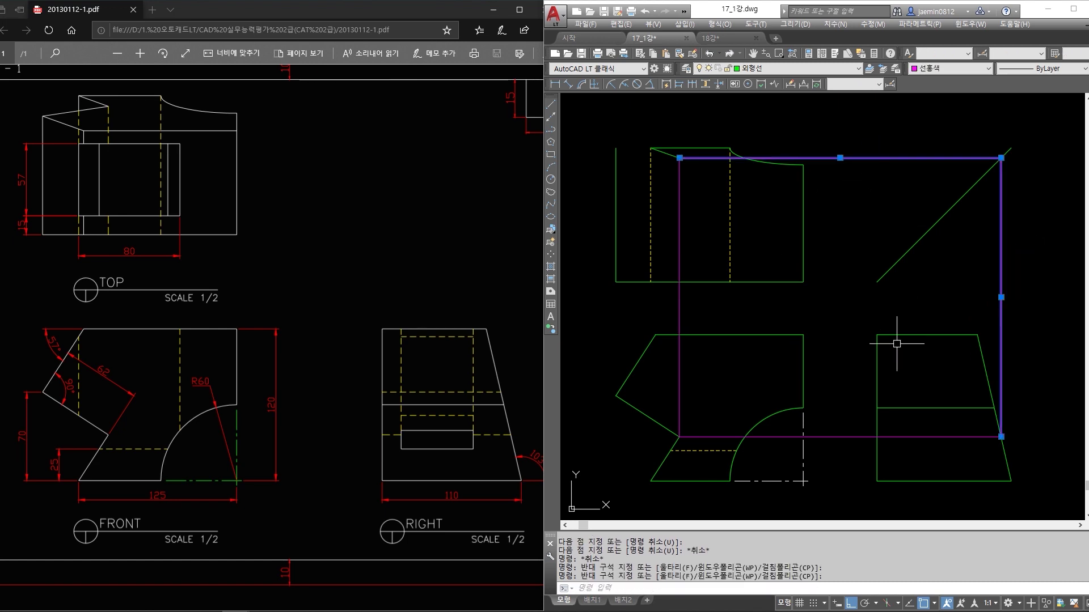
key(Delete)
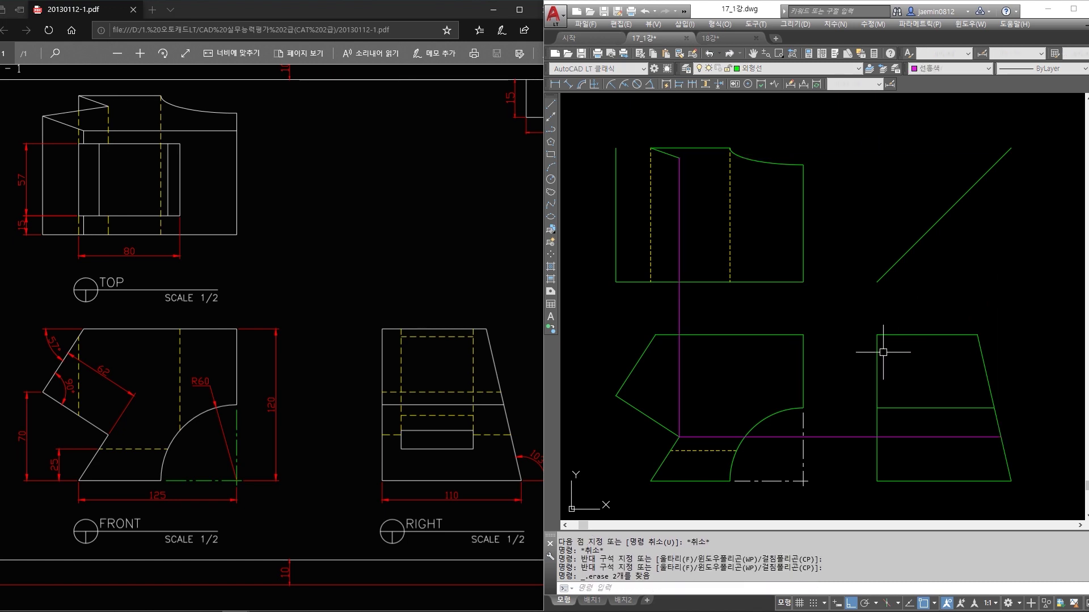
key(Escape)
Compare the hidden line at notch-corner height in the reference PDF's right view with the corresponding projection line in the drawing.
click(851, 406)
click(831, 462)
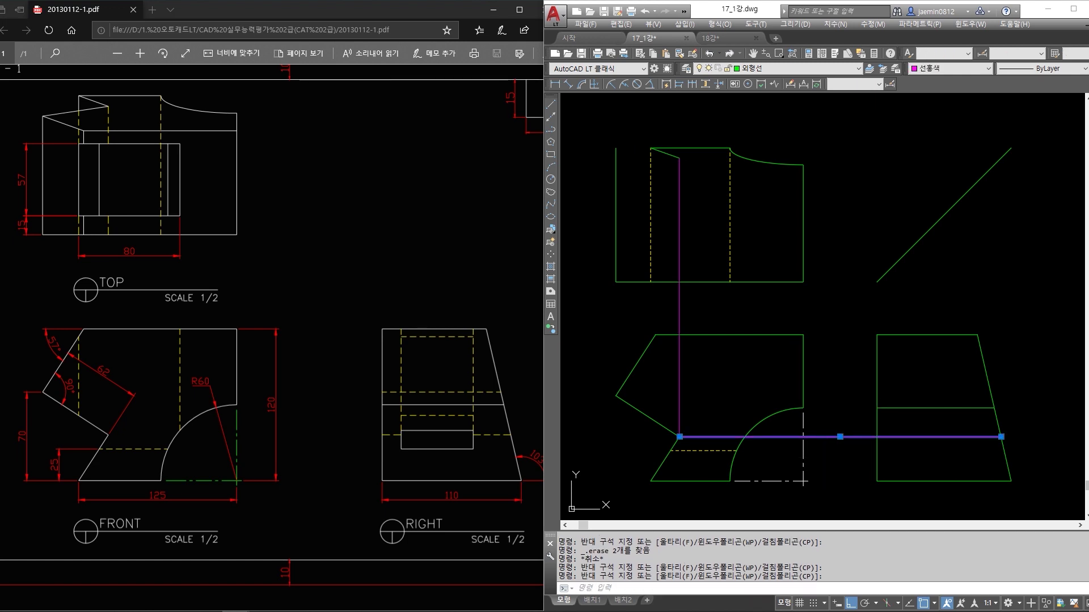
key(Escape)
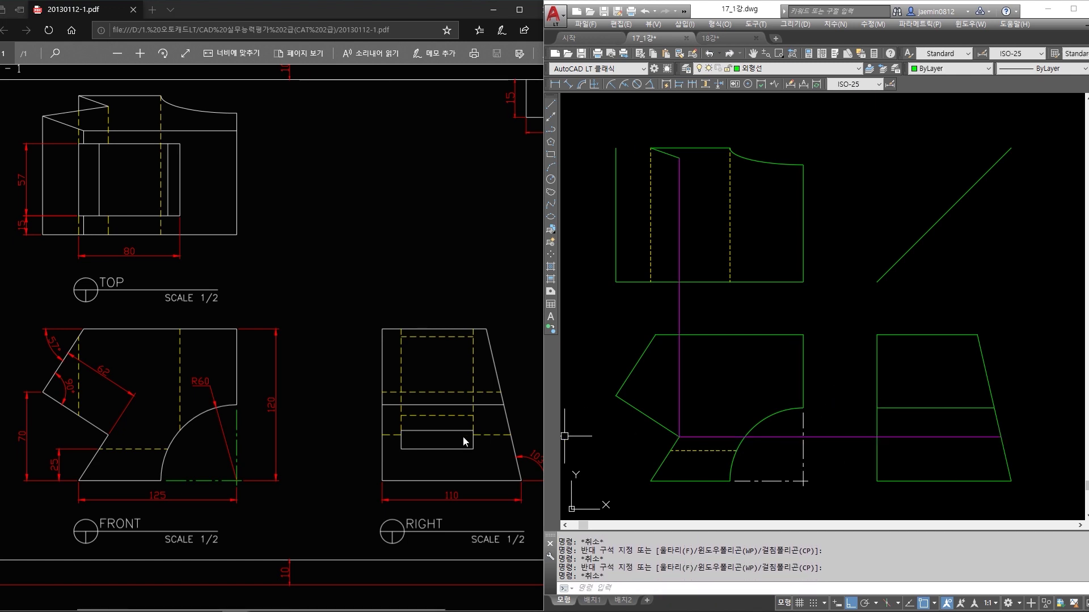
click(335, 462)
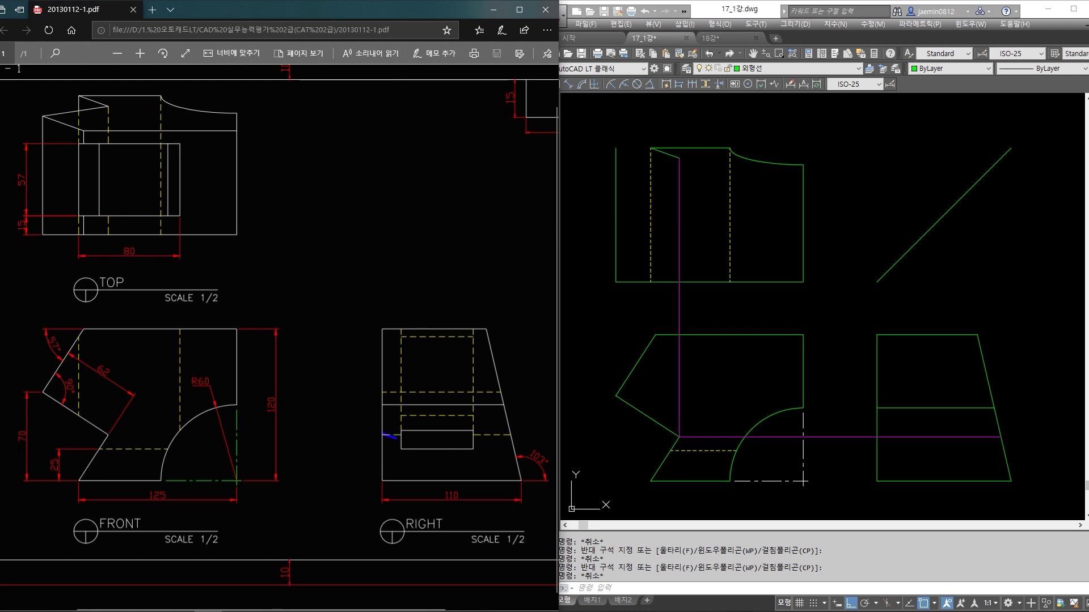
drag(474, 436, 514, 435)
key(ctrl+z)
click(863, 417)
drag(1011, 460, 1014, 457)
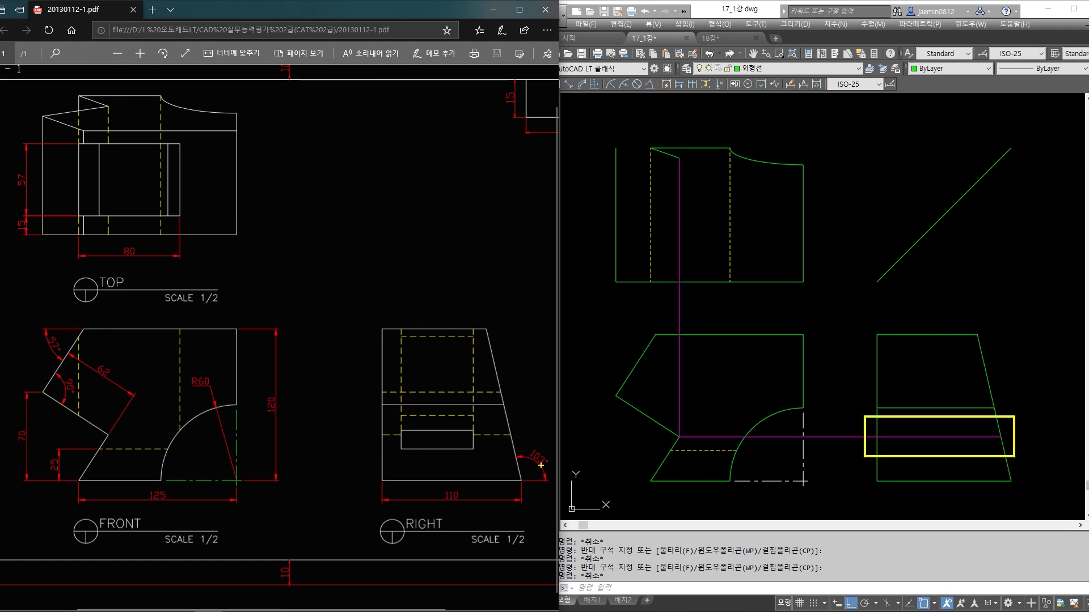
key(Escape)
click(764, 468)
key(Escape)
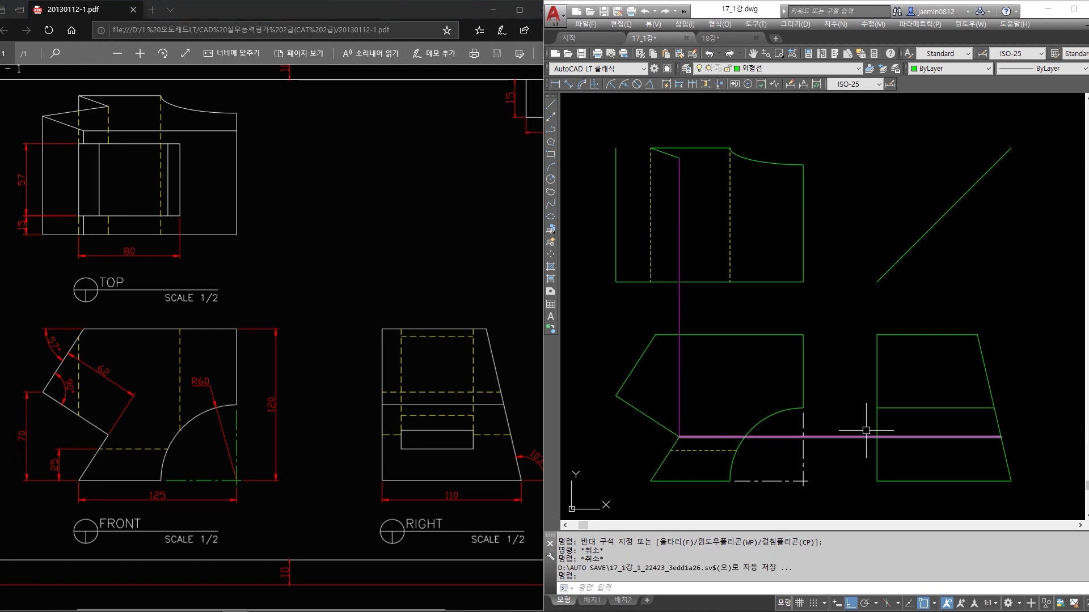
click(867, 418)
click(845, 467)
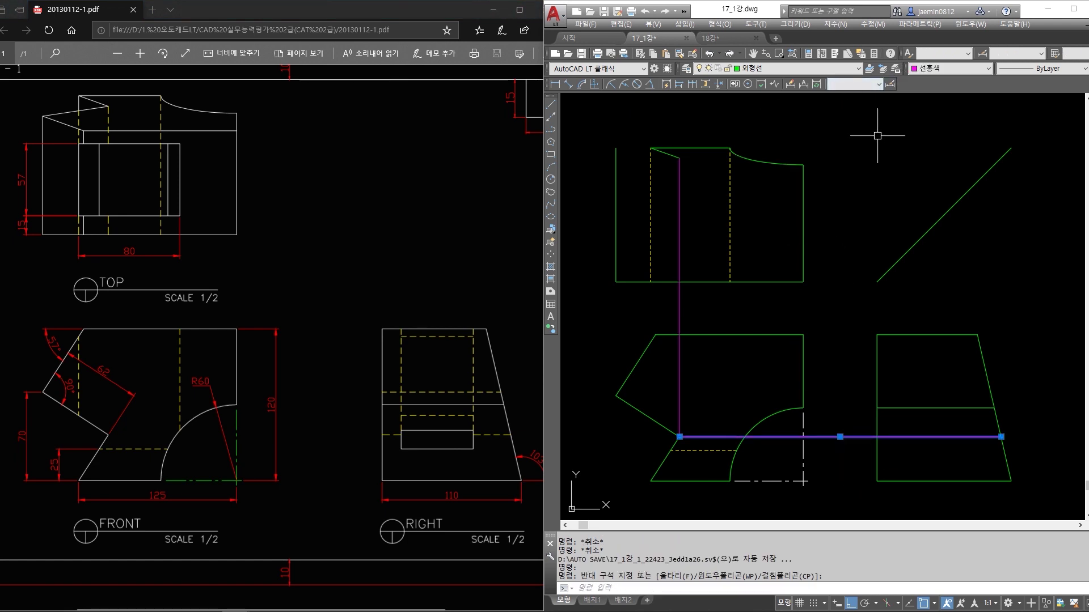
key(Escape)
Match the two remaining magenta notch-corner projection lines to the properties of the top view's yellow dashed hidden line.
text(ma)
key(Return)
key(Escape)
text(maa)
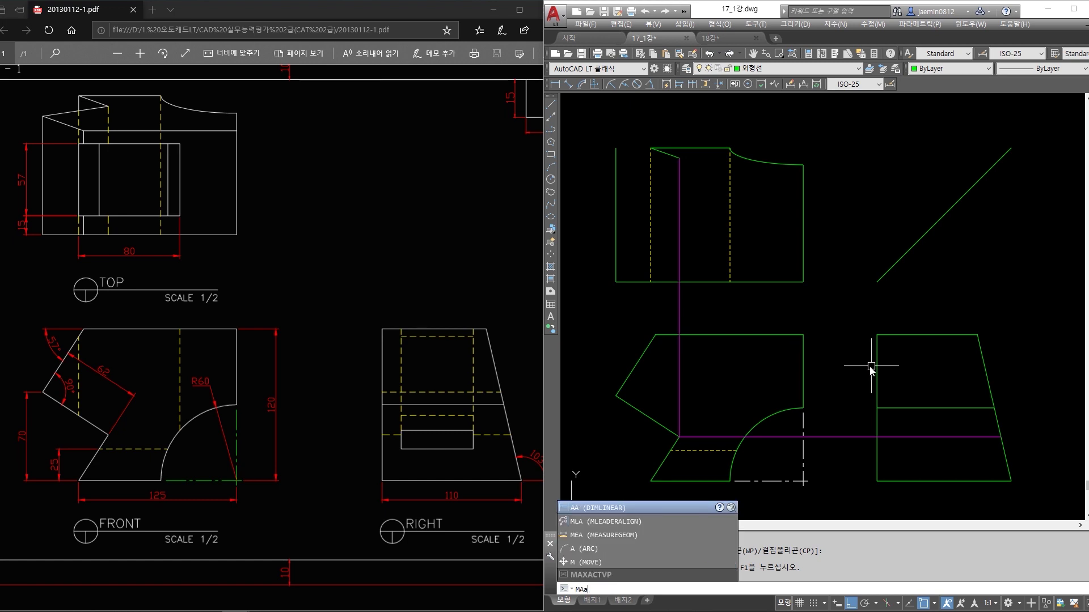
text(a)
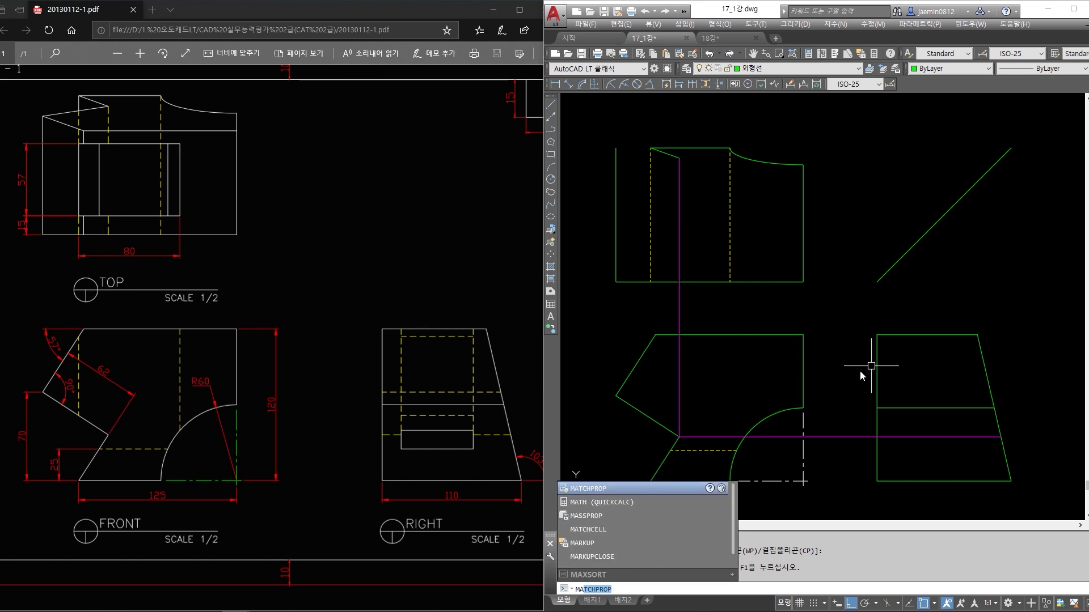
key(Return)
click(726, 242)
click(855, 415)
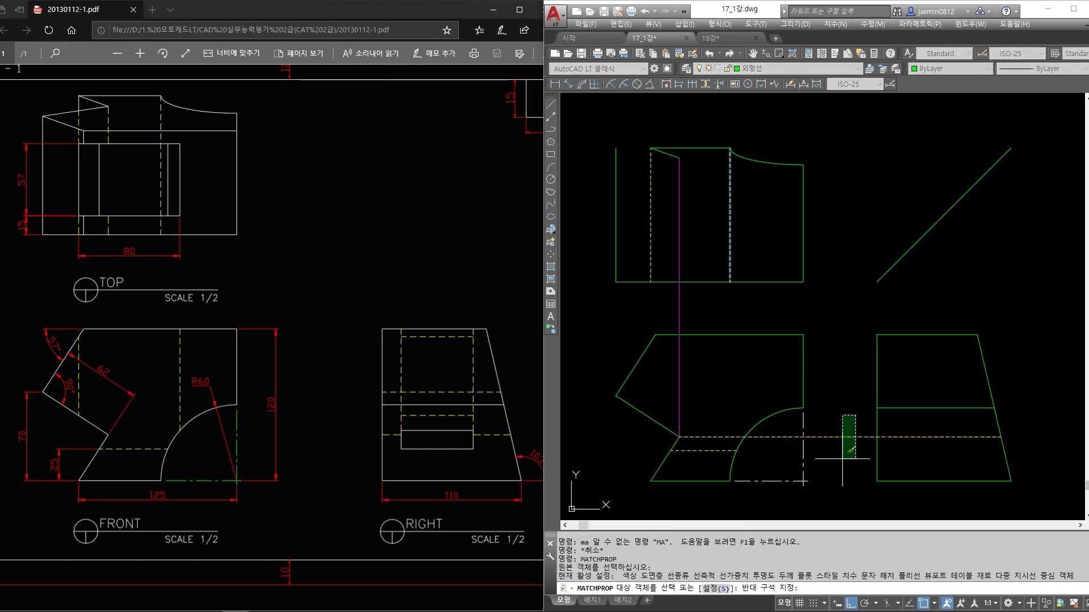
click(838, 448)
click(711, 305)
click(652, 316)
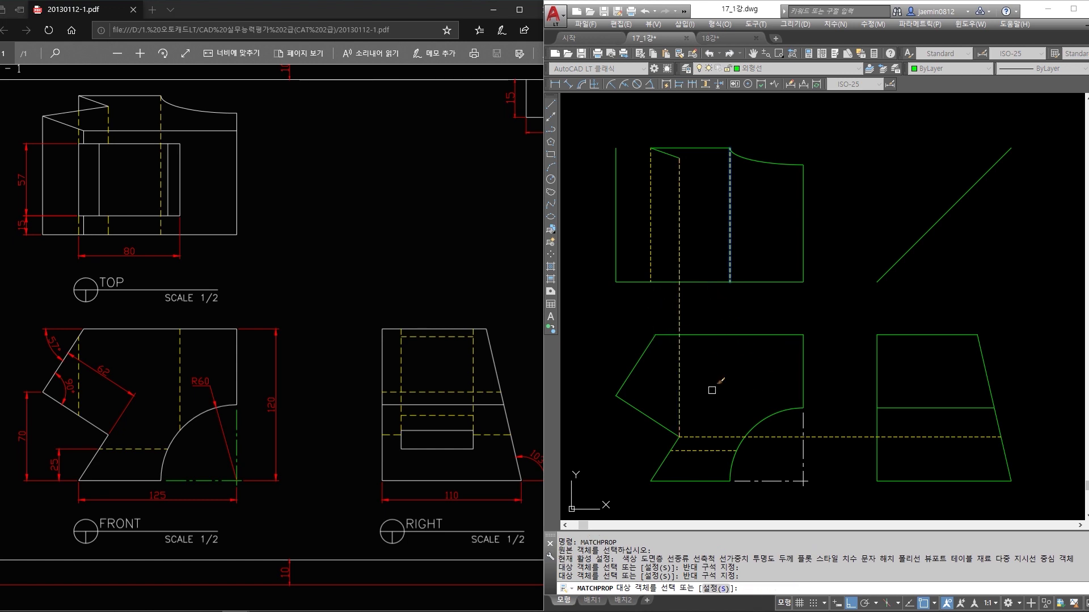
key(Escape)
click(705, 364)
click(673, 397)
key(Escape)
Trim the vertical hidden line below the top view's lower edge and the horizontal hidden line outside the right view's left edge.
click(114, 152)
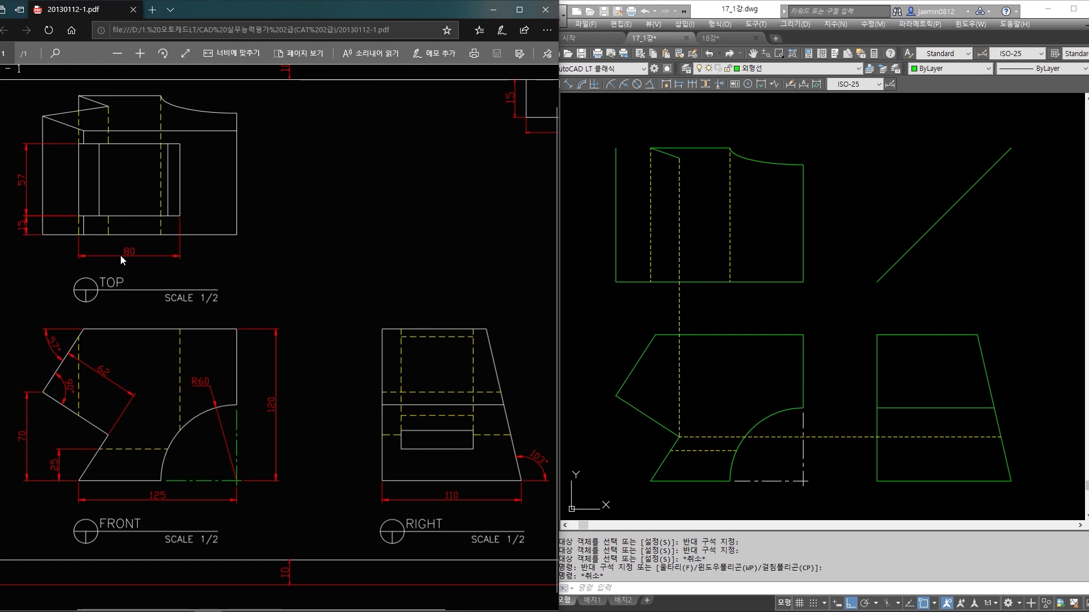
click(747, 301)
key(Escape)
text(tr)
key(space)
mouse_move(708, 286)
mouse_down()
mouse_move(700, 239)
mouse_move(668, 318)
mouse_up()
key(space)
key(Escape)
key(space)
mouse_move(889, 372)
mouse_down()
mouse_move(860, 389)
mouse_move(839, 451)
mouse_up()
key(space)
key(Escape)
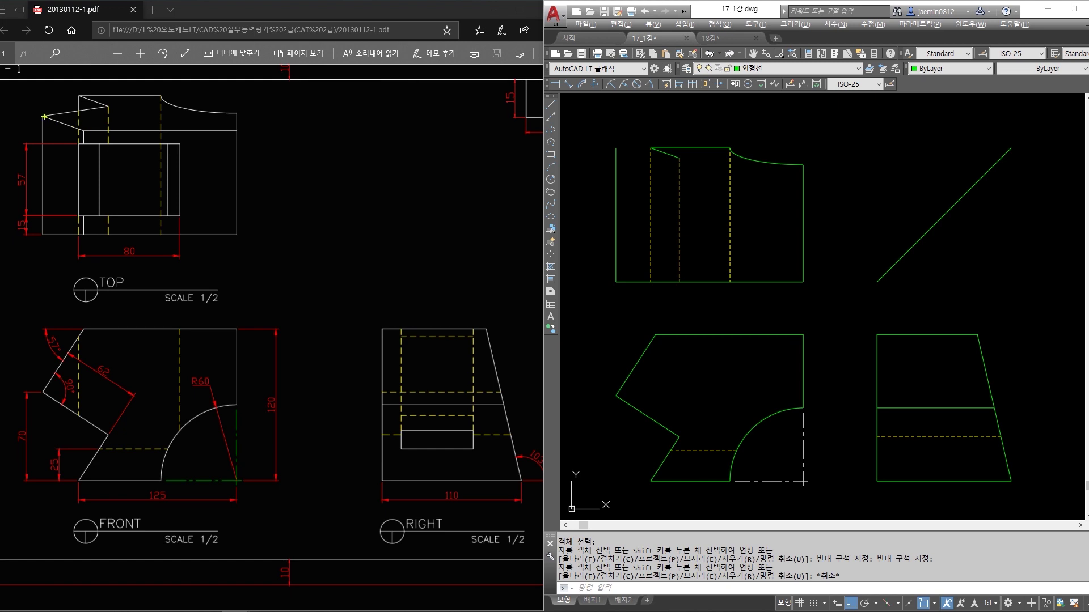
Examine how the front view's outer left corner projects to the top and right views in the reference PDF.
mouse_move(25, 145)
mouse_down()
mouse_move(12, 245)
mouse_move(21, 333)
mouse_up()
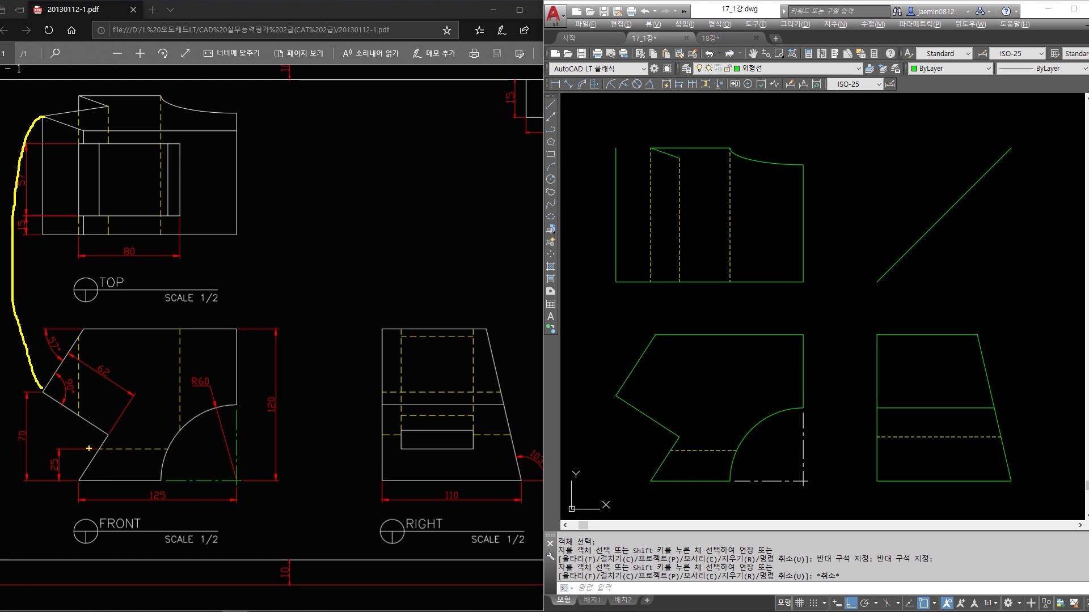
key(e)
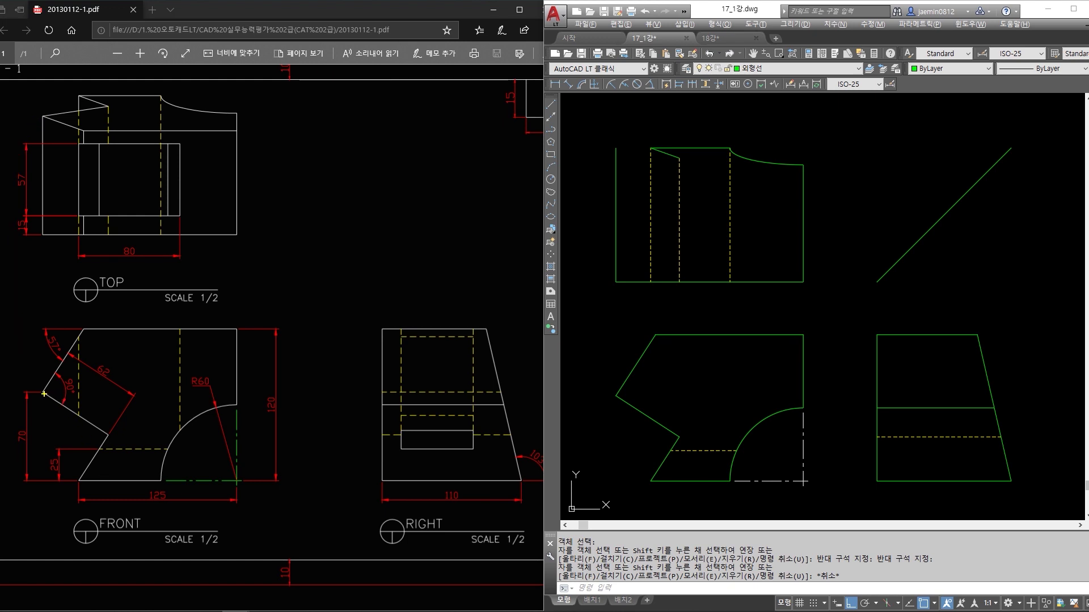
drag(44, 393, 504, 392)
drag(45, 393, 44, 116)
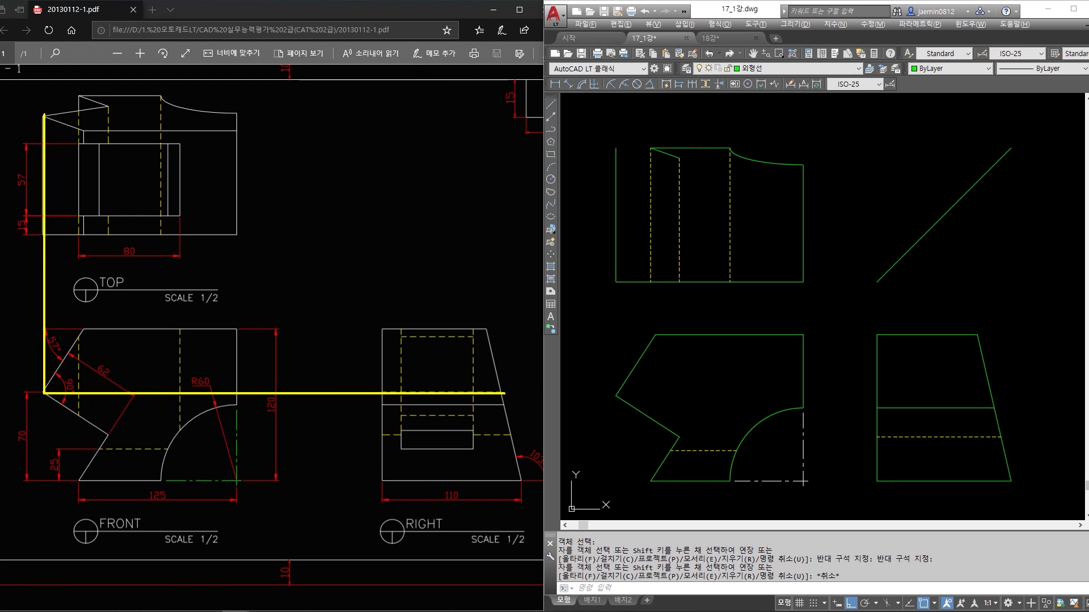
key(ctrl+z)
key(ctrl+z)
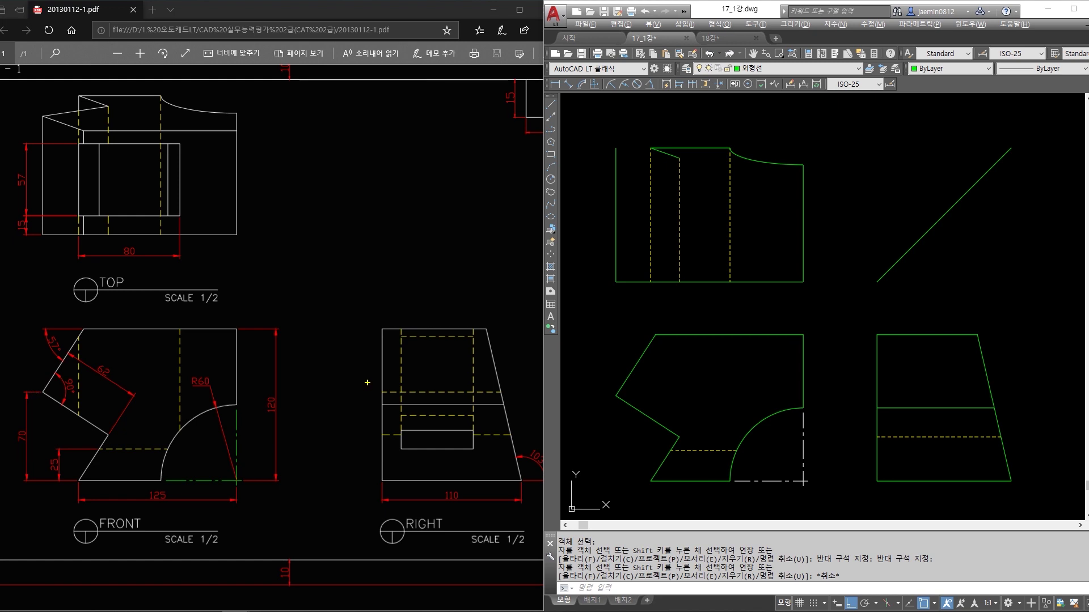
drag(368, 383, 501, 399)
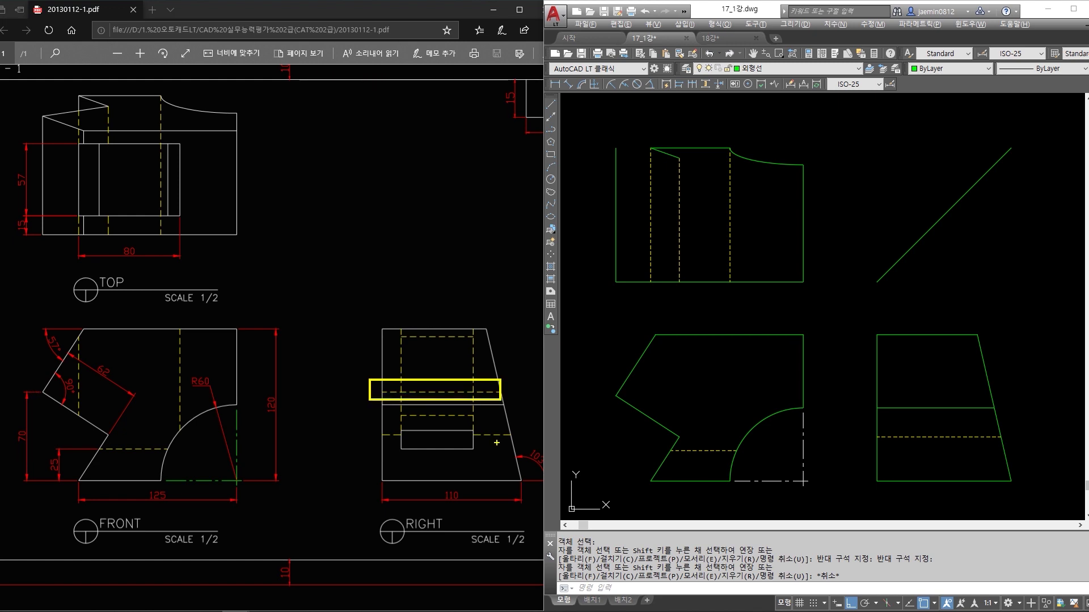
key(ctrl+z)
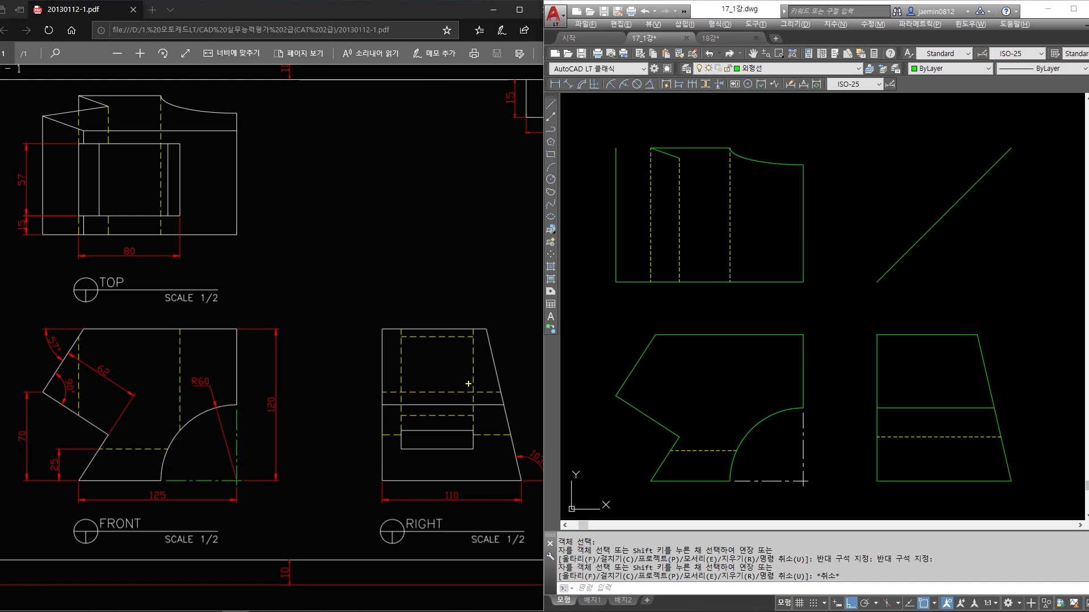
Draw a horizontal projection line from the front view's outer left corner past the right view's slanted edge.
click(1001, 366)
key(Escape)
text(l)
key(Escape)
text(l)
key(Return)
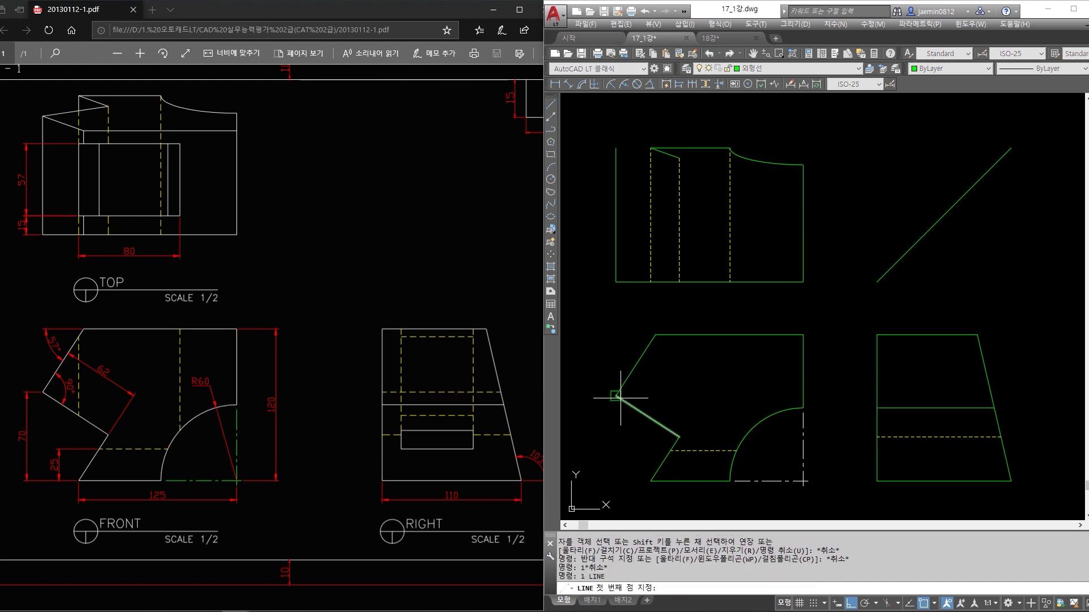
click(622, 398)
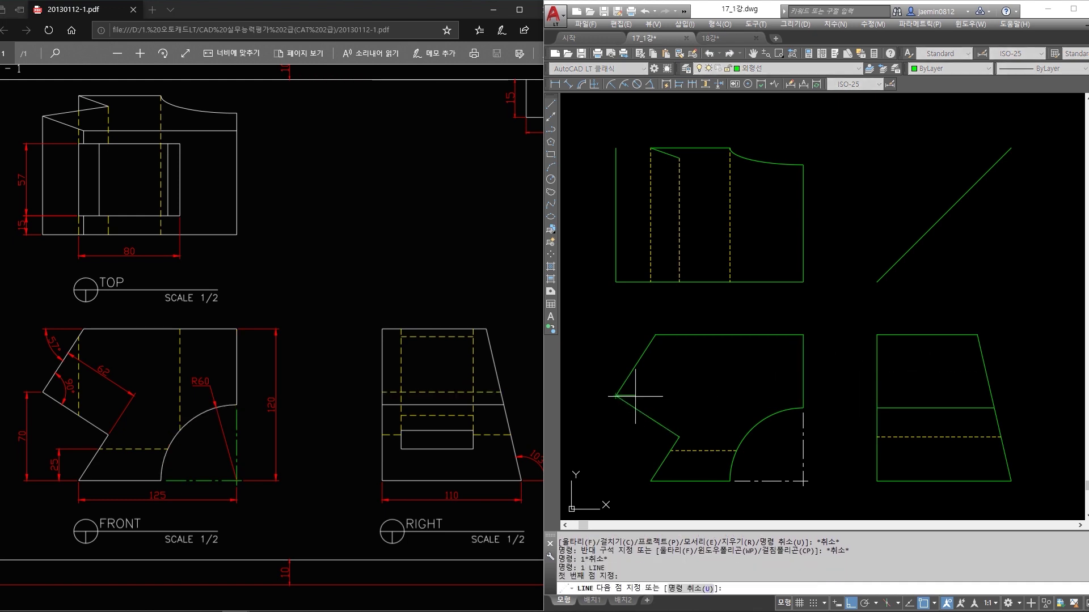
click(1019, 381)
key(Escape)
Change the color of the new horizontal projection line to magenta (선홍색).
click(851, 365)
click(834, 426)
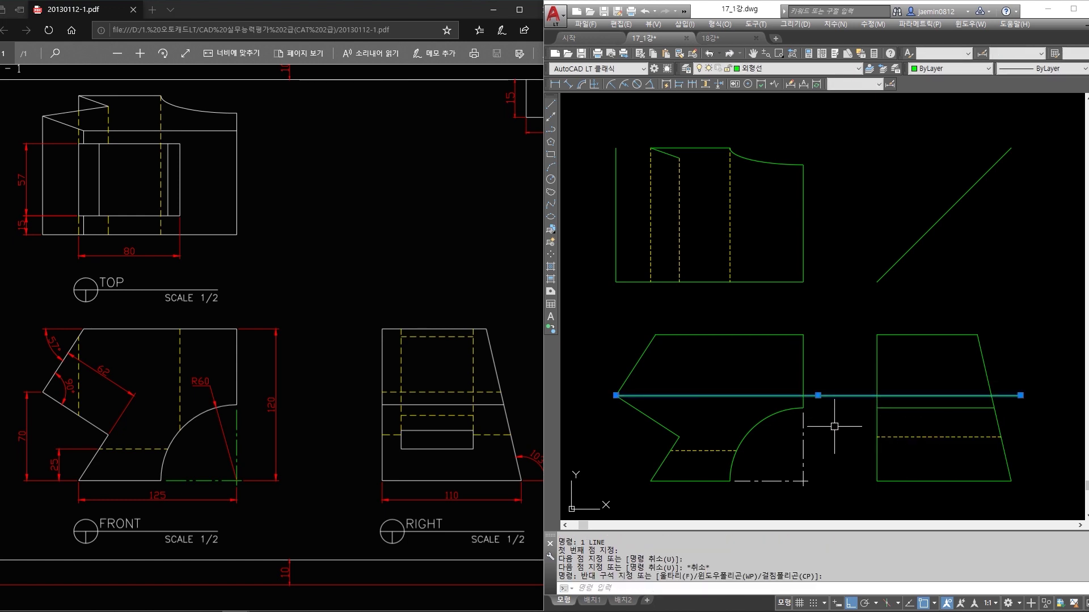
click(936, 69)
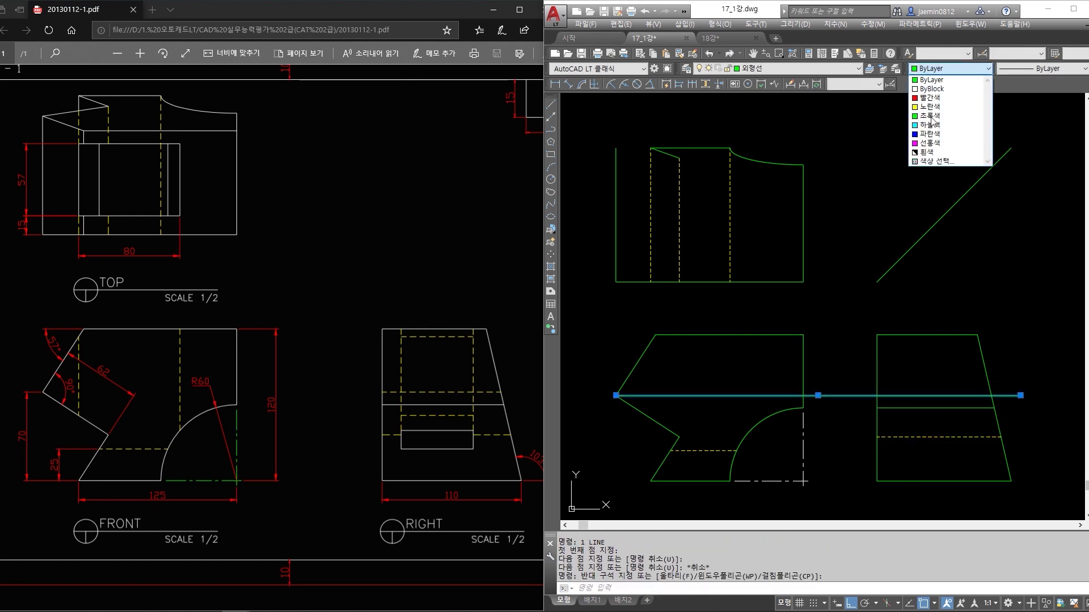
click(930, 143)
Trim the part of the magenta projection line extending beyond the right view's slanted edge.
text(tr)
key(space)
click(984, 360)
click(964, 372)
key(space)
key(Escape)
Draw a vertical projection line from the magenta line's end on the right view's slanted edge up past the miter line.
text(l)
key(space)
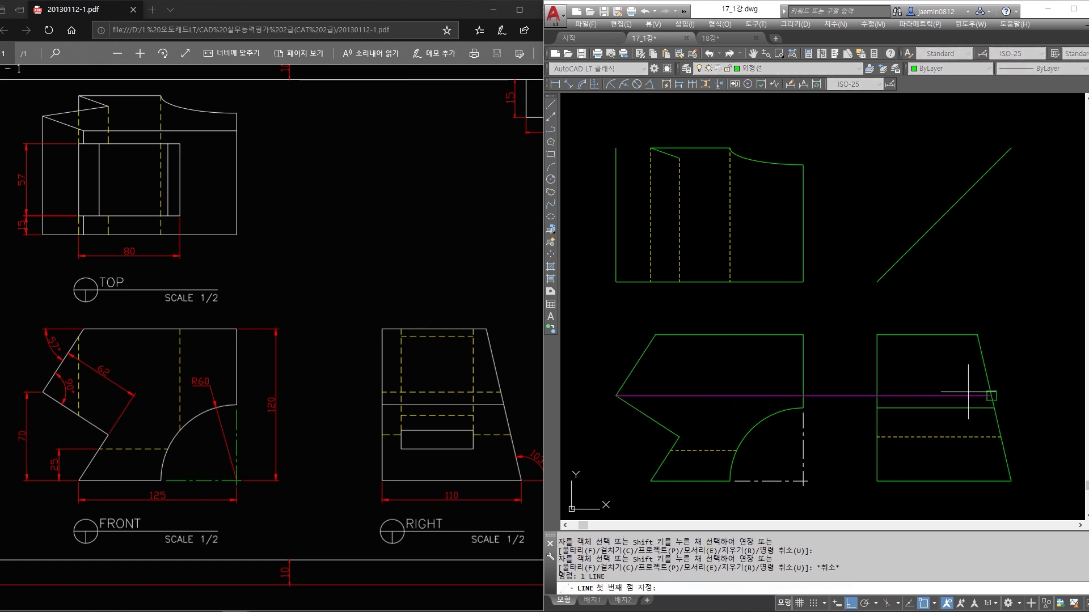
click(968, 396)
click(973, 132)
key(Escape)
Trim the vertical projection line above the miter line.
text(tr)
key(space)
click(999, 157)
key(space)
click(992, 148)
key(Escape)
Draw a horizontal projection line from the vertical line's intersection with the miter line across the top view, past its left outline.
text(l)
key(space)
click(992, 167)
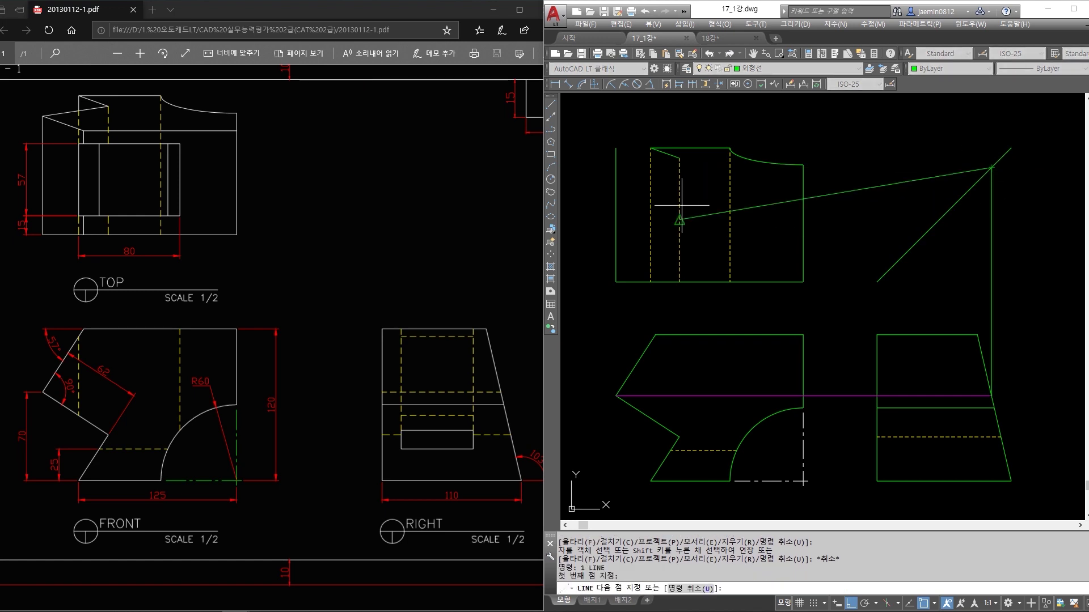
click(579, 207)
key(Escape)
Match the new vertical and upper horizontal projection lines to the magenta projection line's properties.
text(m)
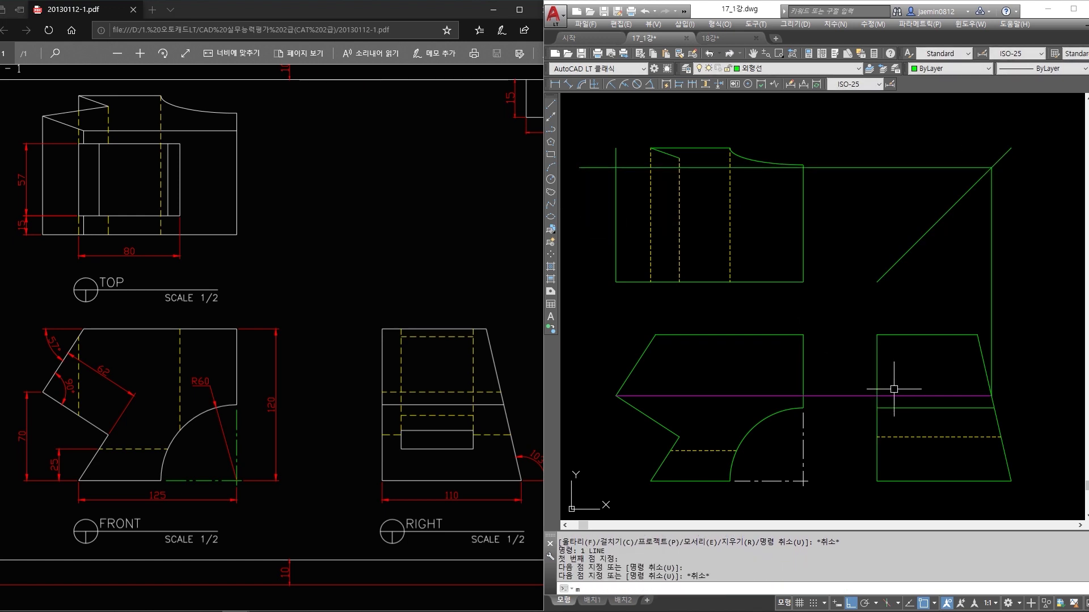
text(a)
key(Return)
click(906, 395)
click(992, 266)
click(920, 131)
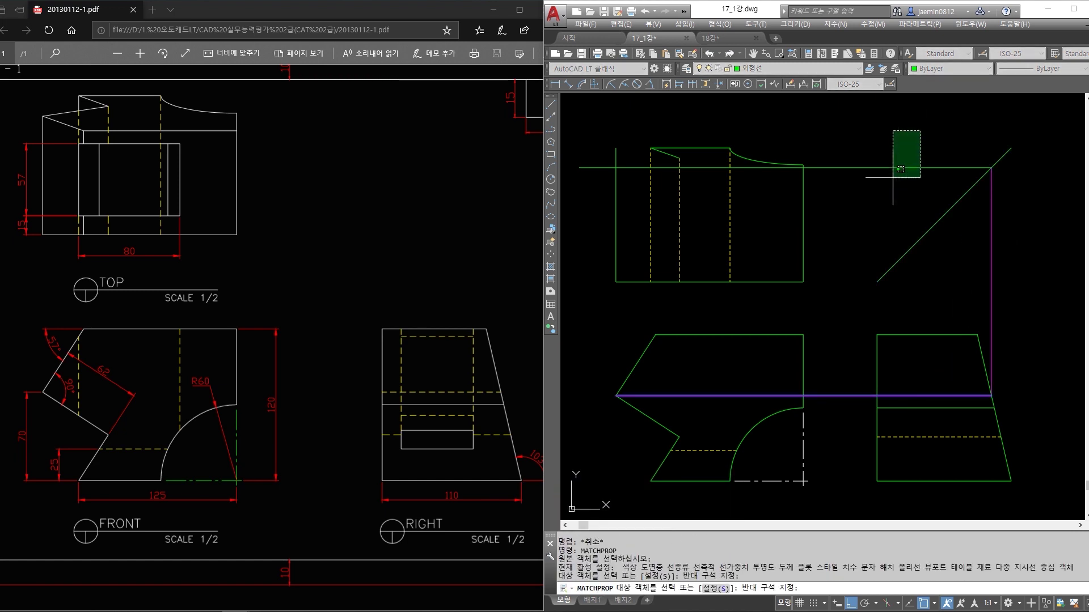
click(901, 169)
key(Escape)
text(l)
key(Return)
click(616, 395)
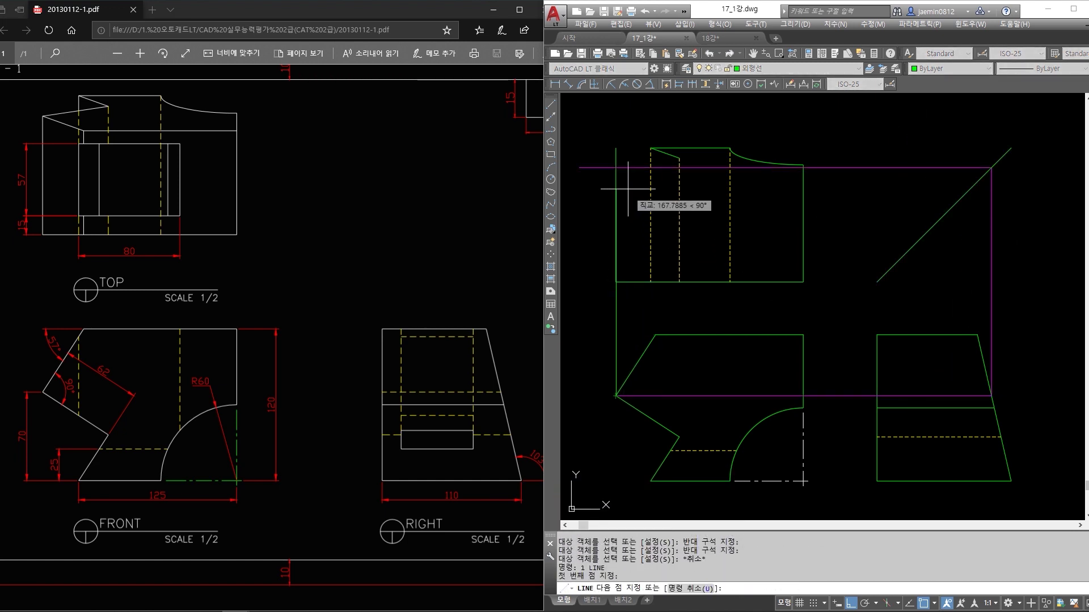
key(Escape)
click(632, 199)
click(599, 241)
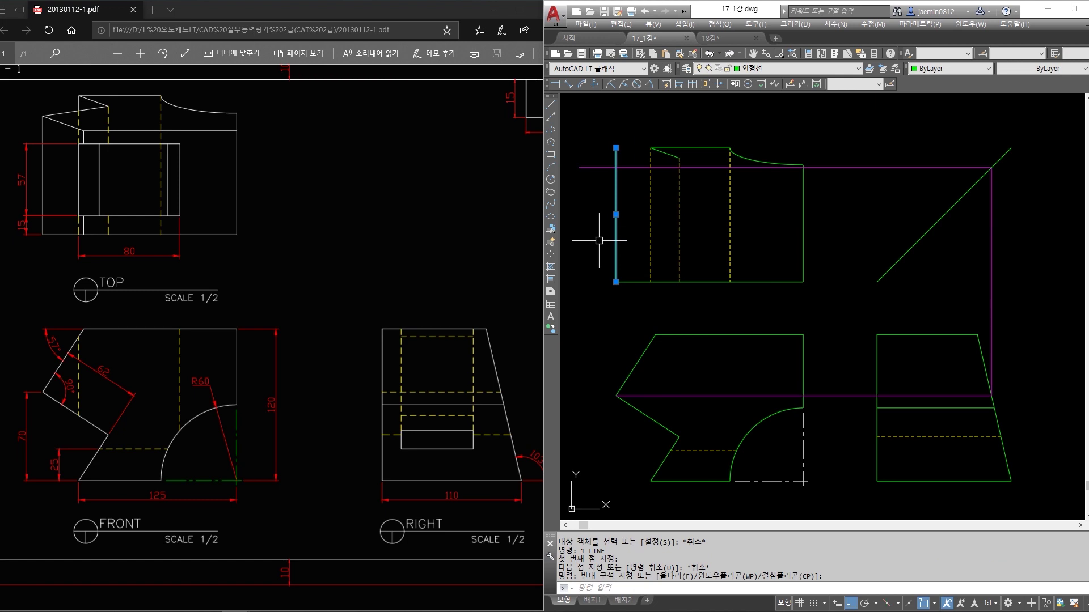
key(Escape)
Trim the top view's left outline and the upper projection line against each other so they end at their intersection.
text(tr)
key(Return)
click(626, 141)
click(601, 187)
key(Return)
click(628, 136)
click(605, 153)
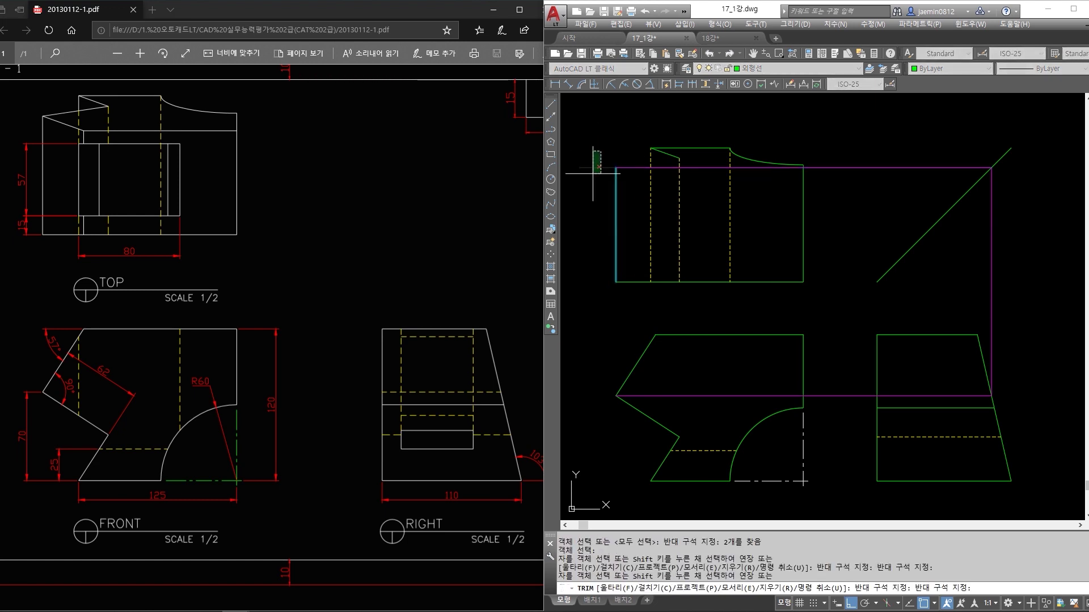
key(Escape)
Draw a vertical projection line from the front view's outer left corner up to the top view.
text(l)
key(Return)
click(616, 396)
click(627, 281)
key(Escape)
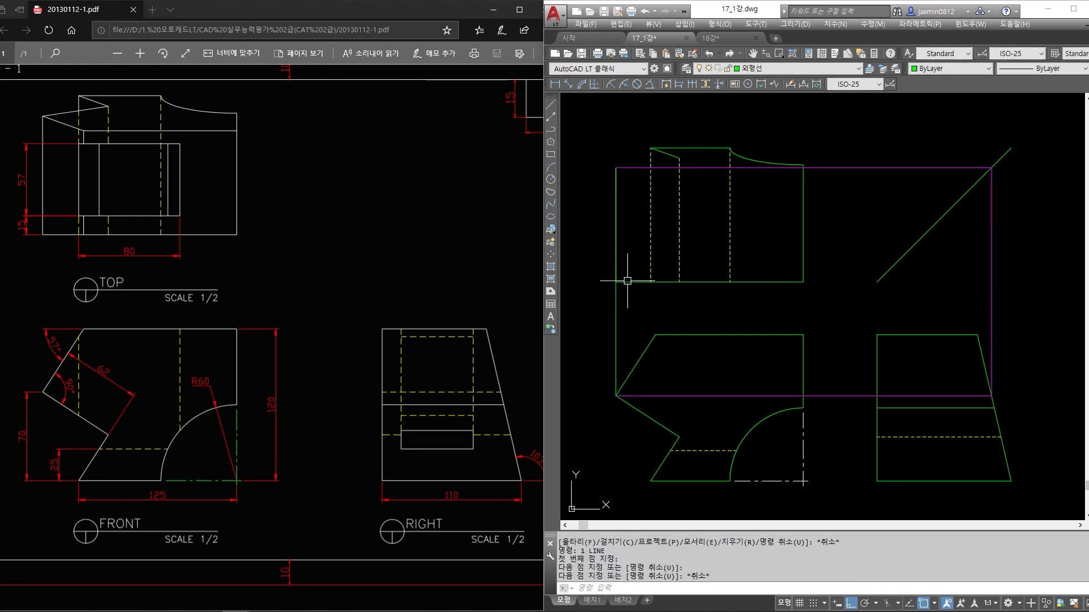
Match the vertical projection line rising from the front view's outer left corner to the magenta horizontal projection line's properties.
click(627, 281)
key(Escape)
text(ma)
key(Return)
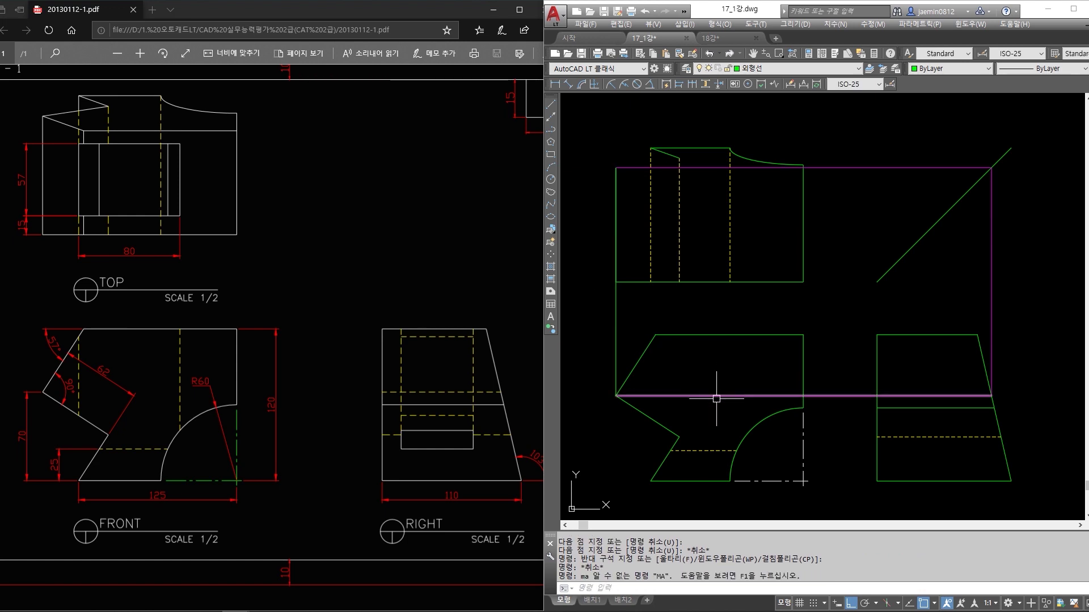
key(Escape)
text(mn)
key(Escape)
text(ma)
key(Return)
click(715, 396)
click(645, 292)
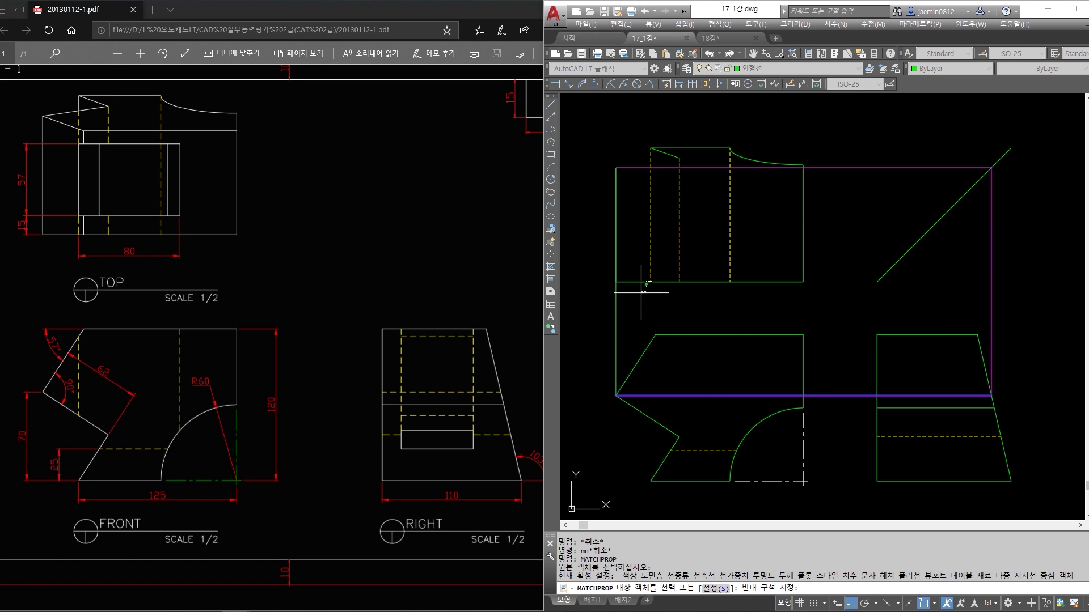
key(Escape)
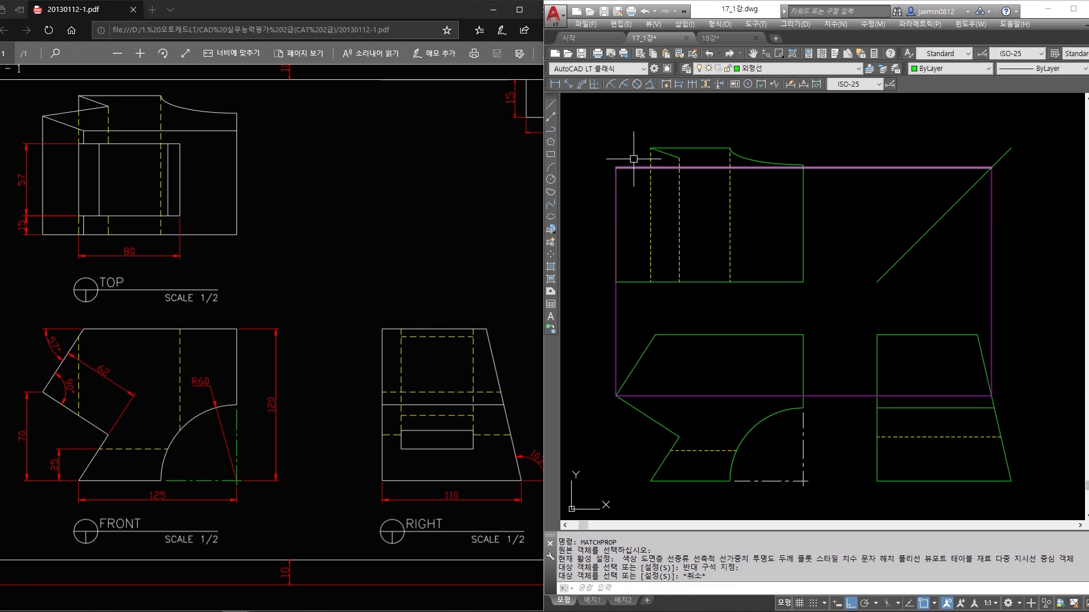
Draw the slanted notch edge in the top view from the left outline's upper end to the inner notch corner.
click(110, 136)
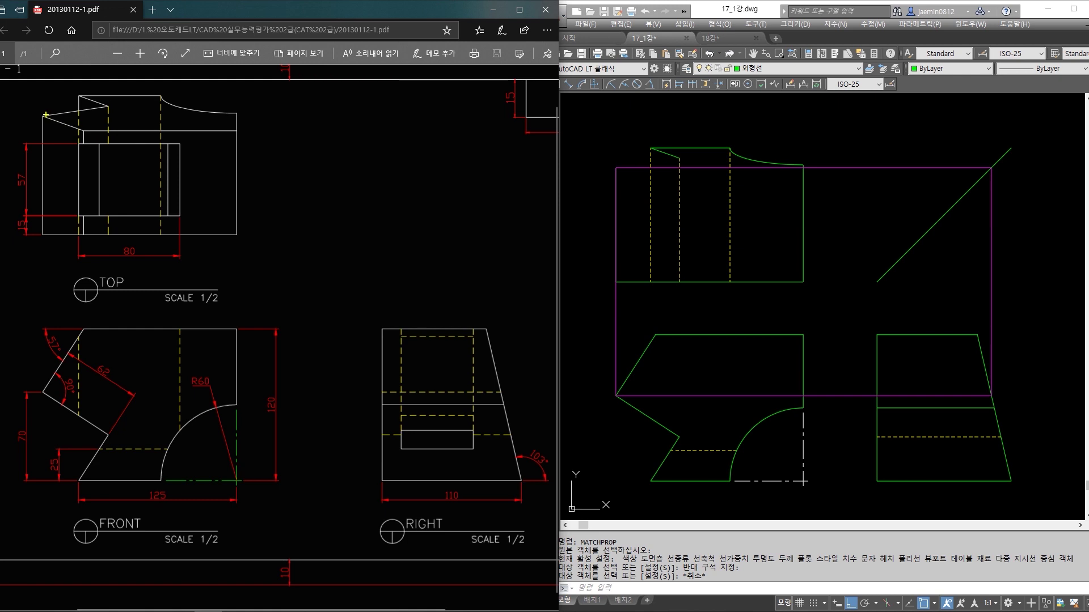
drag(92, 106, 109, 106)
key(Escape)
click(663, 202)
key(Escape)
text(l)
key(space)
click(614, 169)
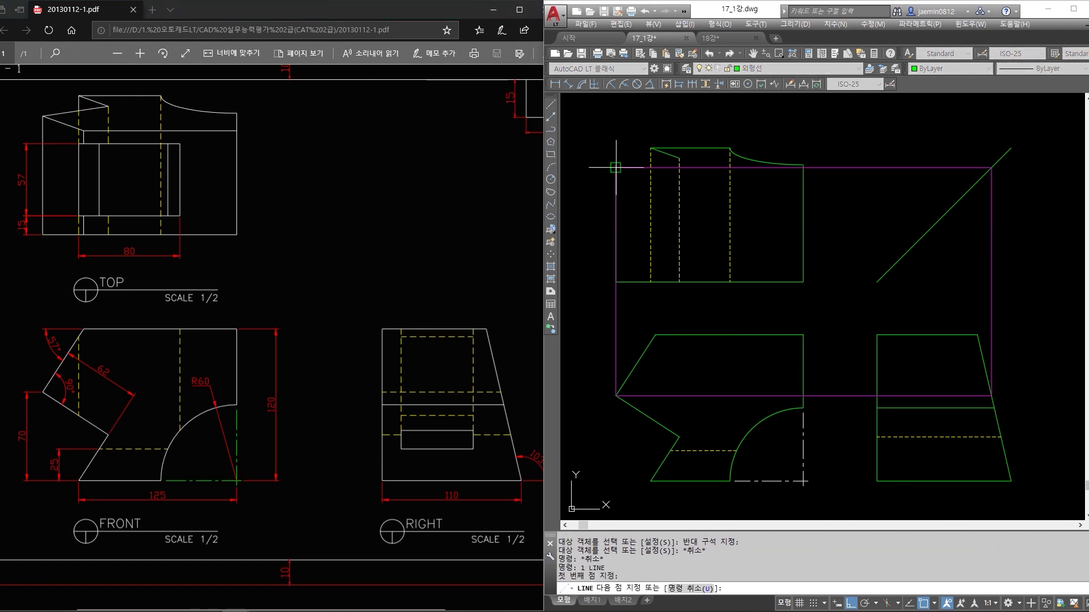
click(679, 158)
key(Escape)
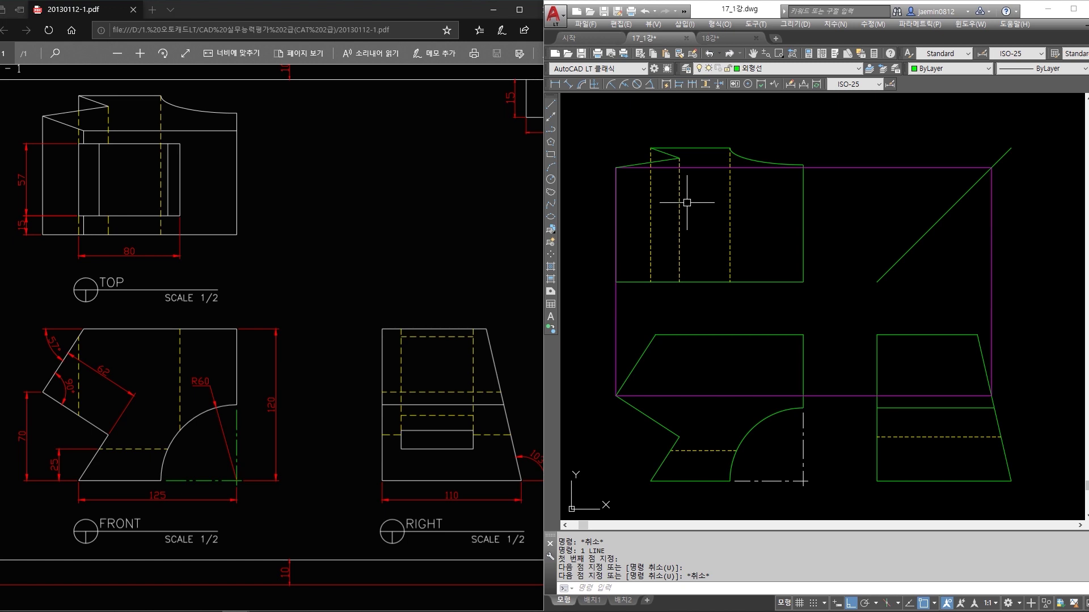
Erase the two vertical magenta projection lines and the upper horizontal one.
text(e)
key(Return)
click(656, 301)
click(605, 314)
click(858, 132)
click(831, 201)
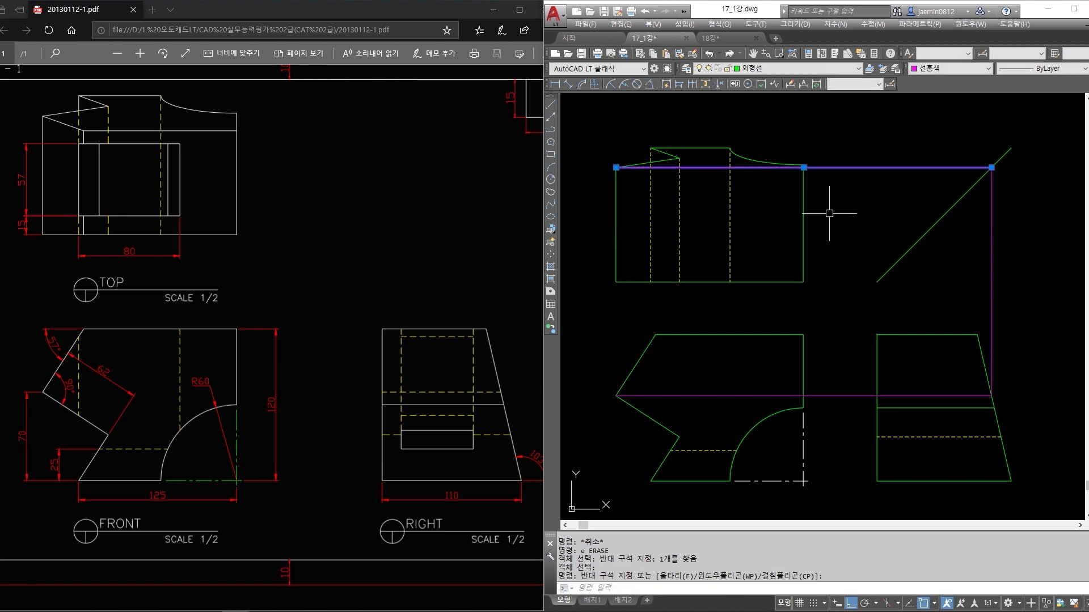
key(space)
click(1000, 261)
click(964, 288)
key(Delete)
Match the remaining magenta horizontal line to the right view's dashed hidden line.
click(843, 369)
click(845, 400)
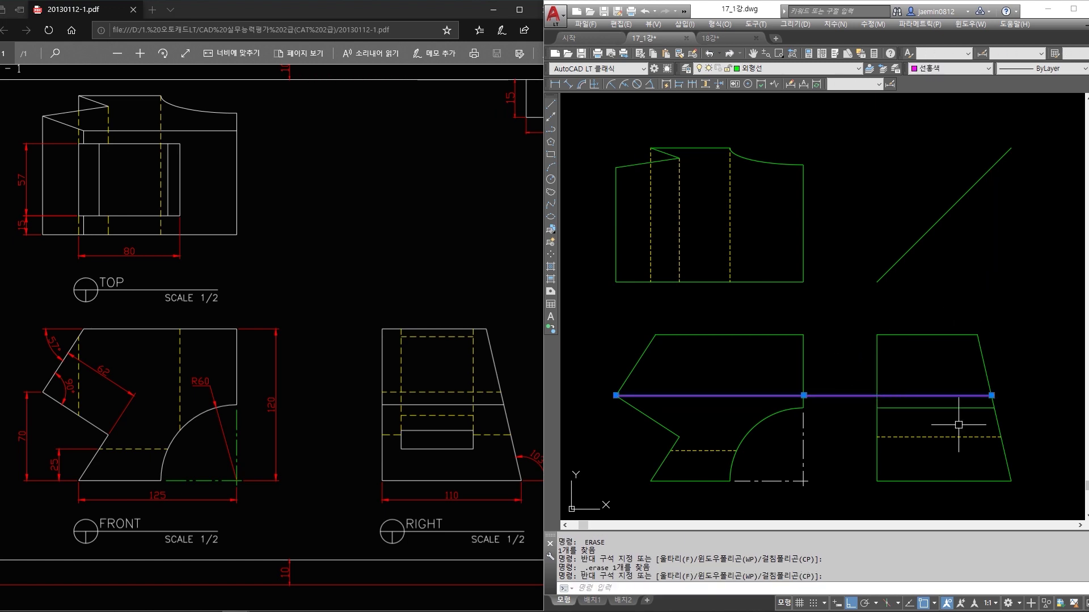
key(Escape)
text(ma)
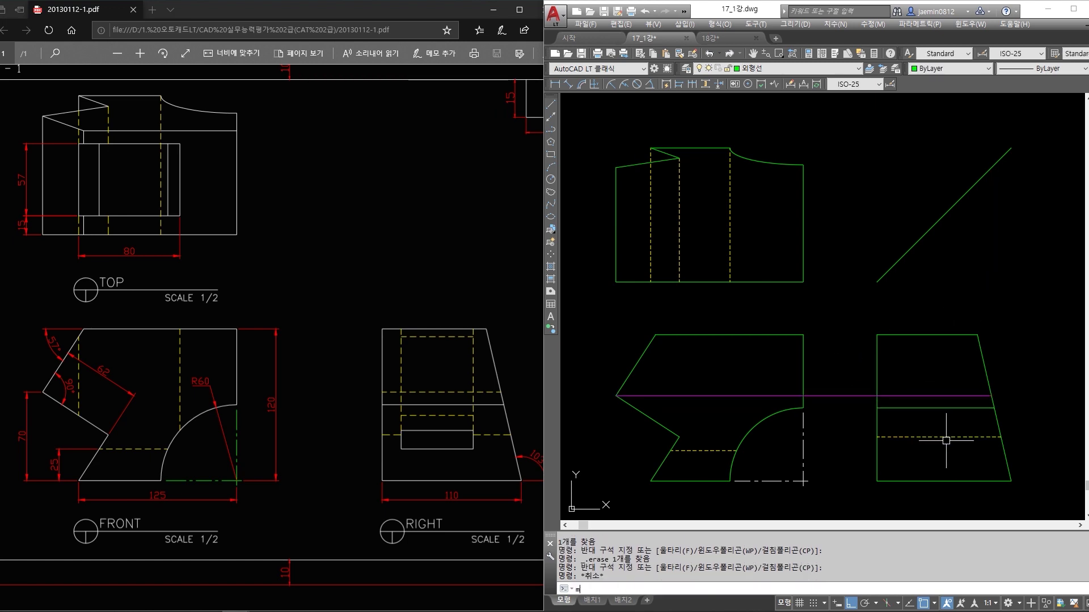
key(Return)
click(944, 438)
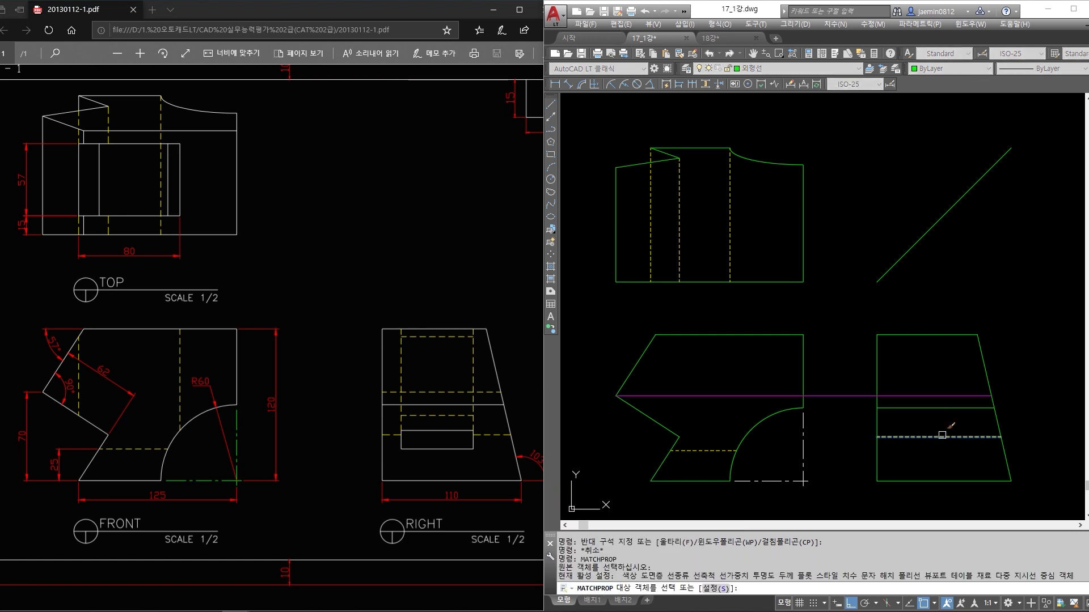
click(941, 395)
Trim the new hidden line at the right view's left edge, removing the part that reaches to the front view.
key(Escape)
text(tr)
click(858, 356)
click(855, 451)
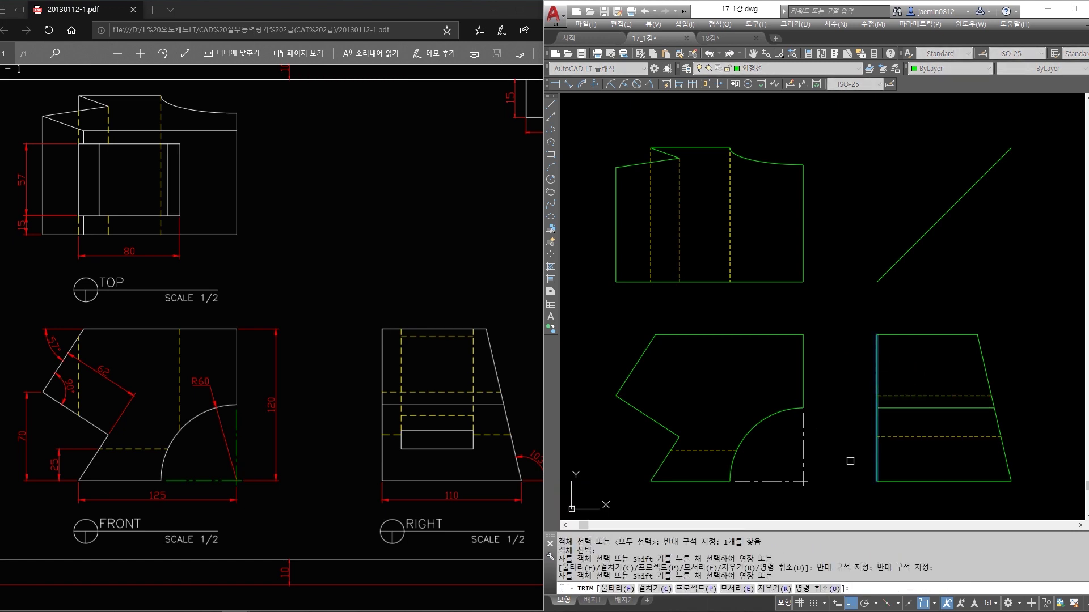
key(Escape)
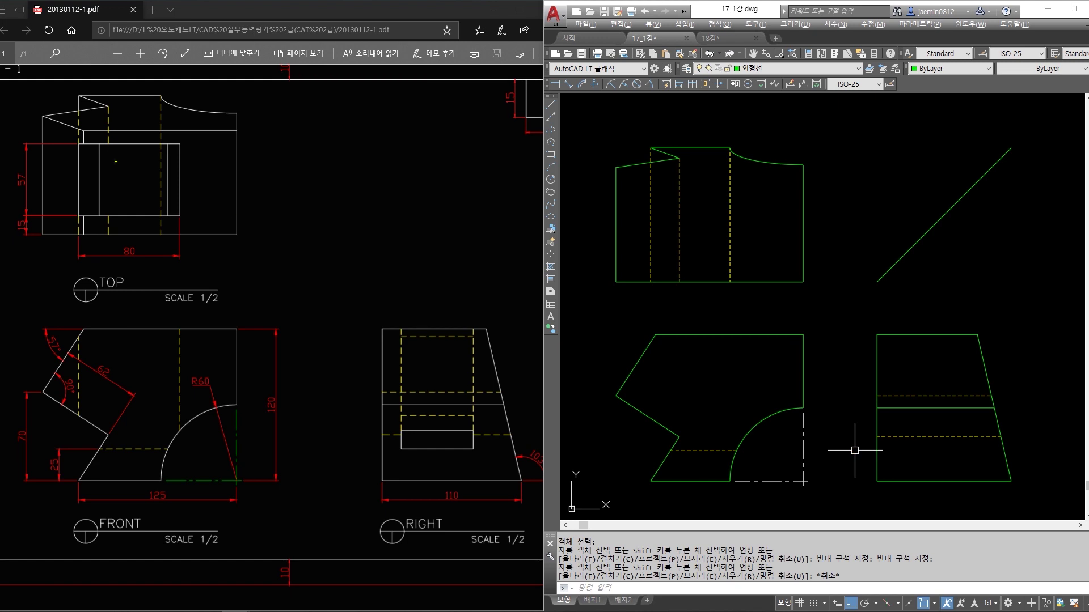
mouse_move(84, 131)
mouse_down()
mouse_move(134, 187)
mouse_move(122, 281)
mouse_move(92, 324)
mouse_up()
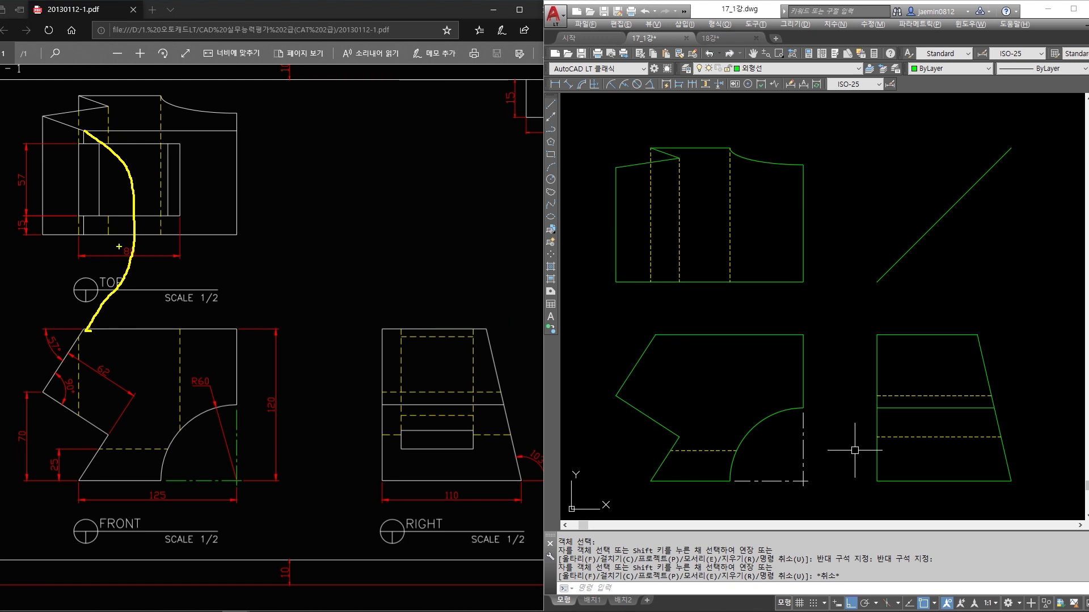
key(Escape)
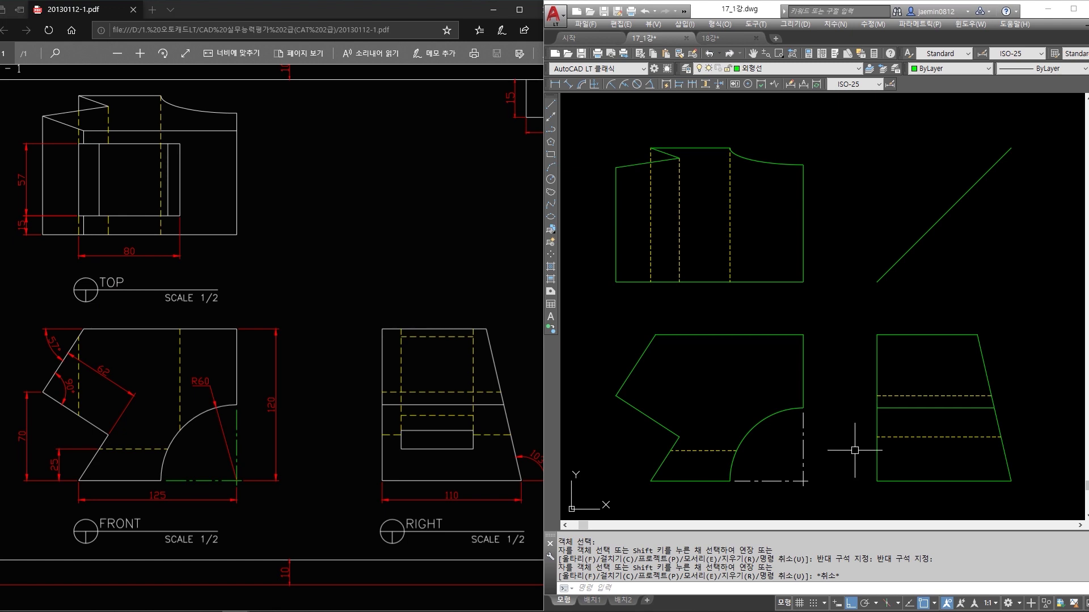
key(Escape)
click(765, 321)
click(715, 373)
key(Escape)
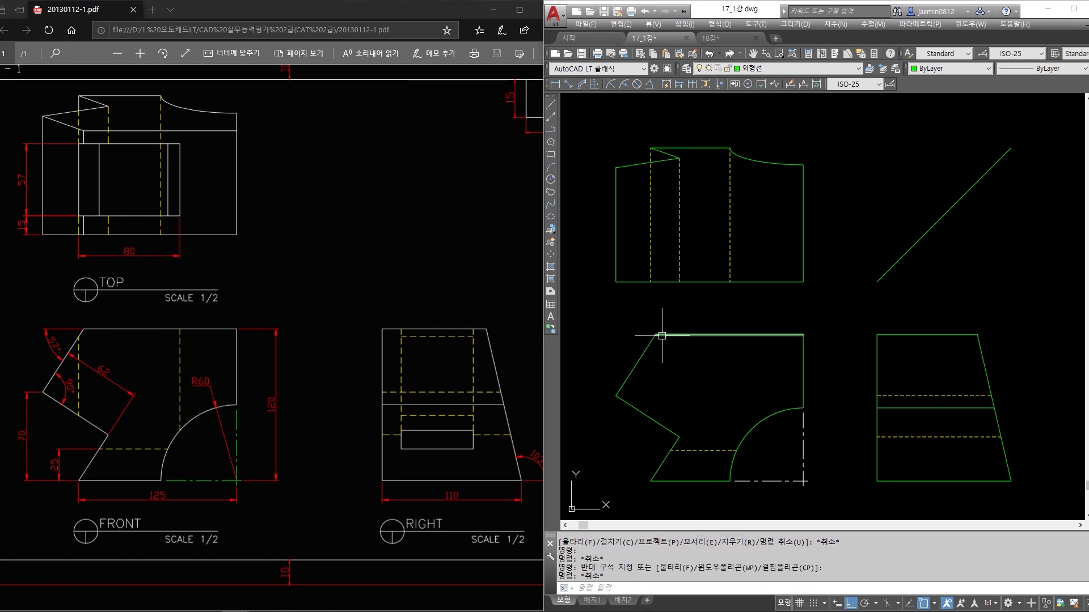
text(l)
key(Return)
click(656, 334)
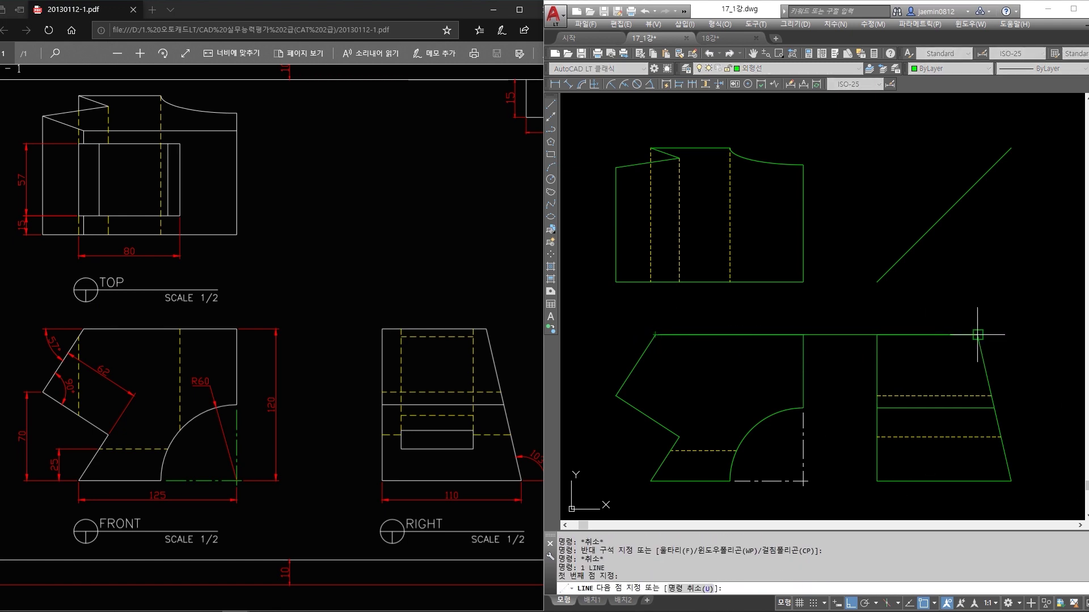
key(Escape)
click(849, 325)
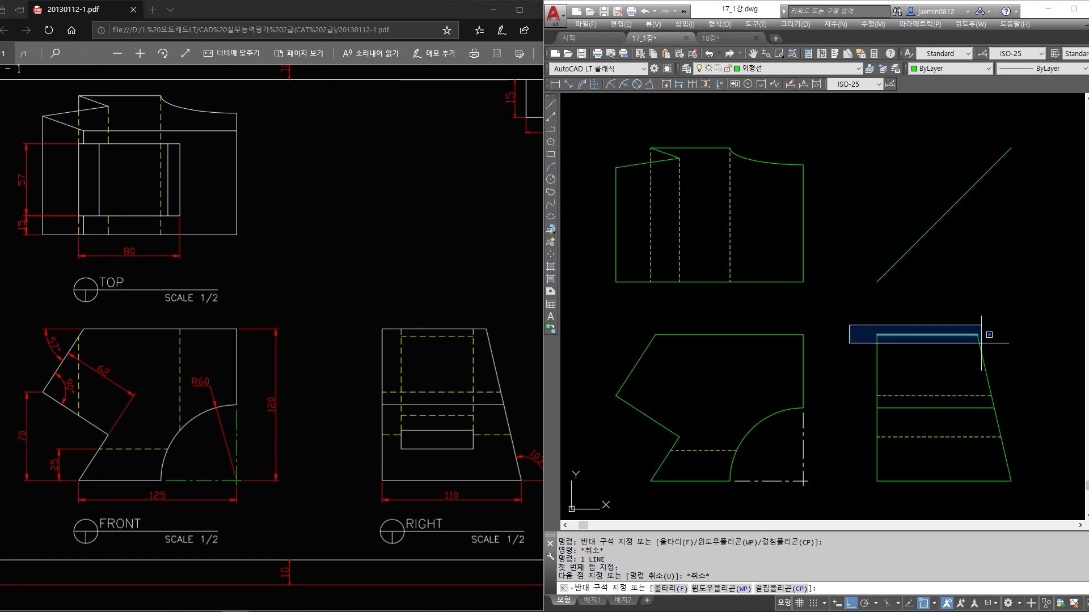
click(972, 342)
key(Escape)
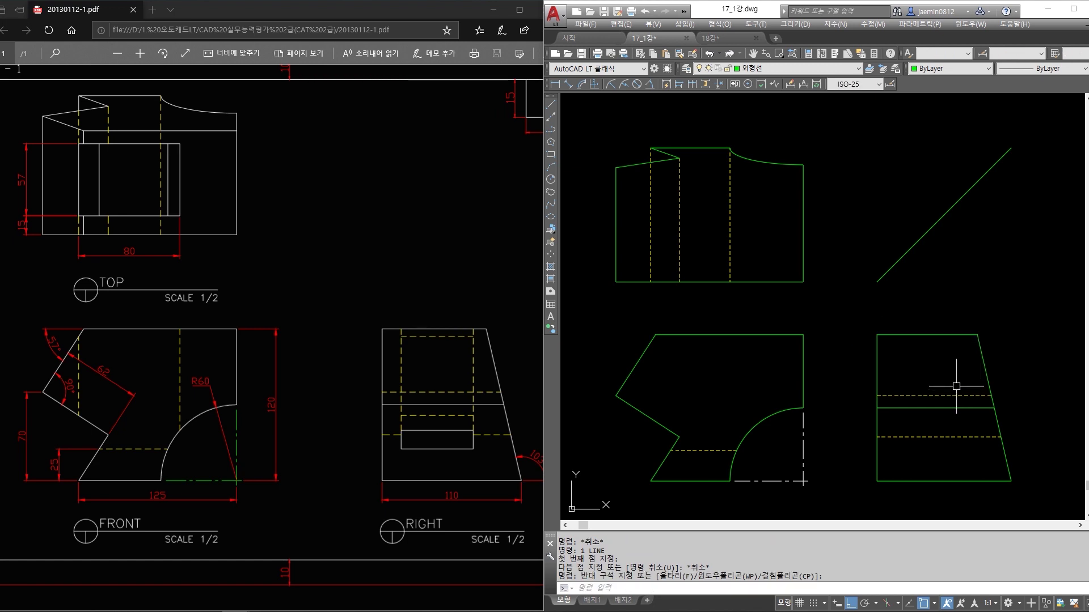
Draw a projection line from the front view's upper left corner to the right view's upper right corner, then vertically past the miter line.
text(l)
key(Return)
click(656, 334)
click(977, 335)
click(977, 146)
key(Escape)
Trim the vertical projection line where it crosses the miter line, removing the part above.
text(tr)
key(Return)
click(987, 176)
key(Return)
click(977, 165)
key(Escape)
Draw a horizontal projection line from the vertical line's end on the miter line to the top view's left outline.
key(Escape)
text(l)
key(Return)
click(977, 182)
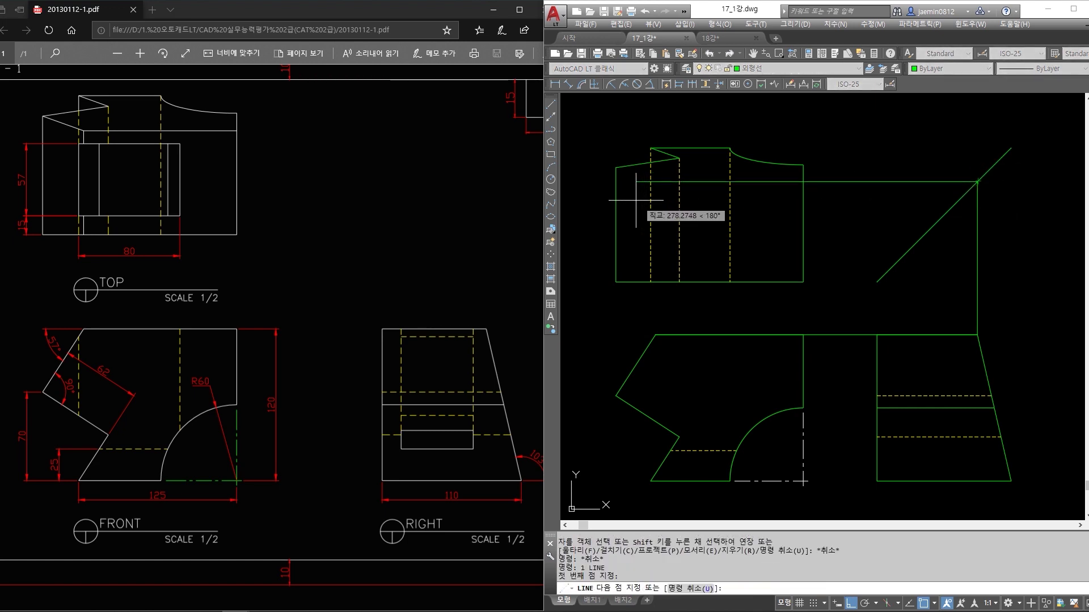
click(616, 181)
key(Escape)
key(Escape)
Draw a vertical projection line from the front view's upper left corner up to the top view's horizontal projection line.
text(l)
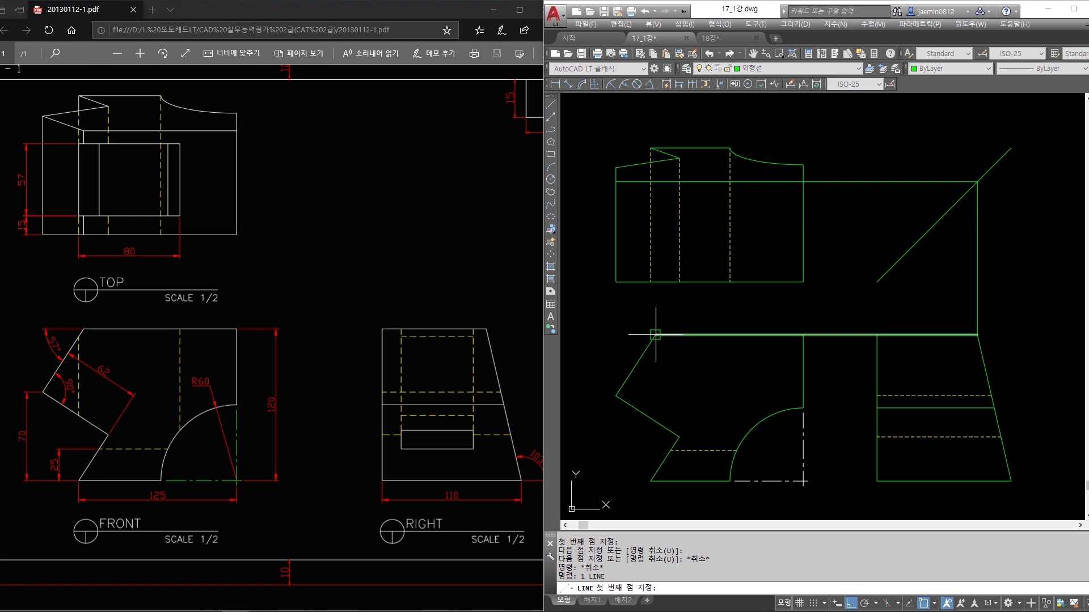
key(Return)
click(656, 334)
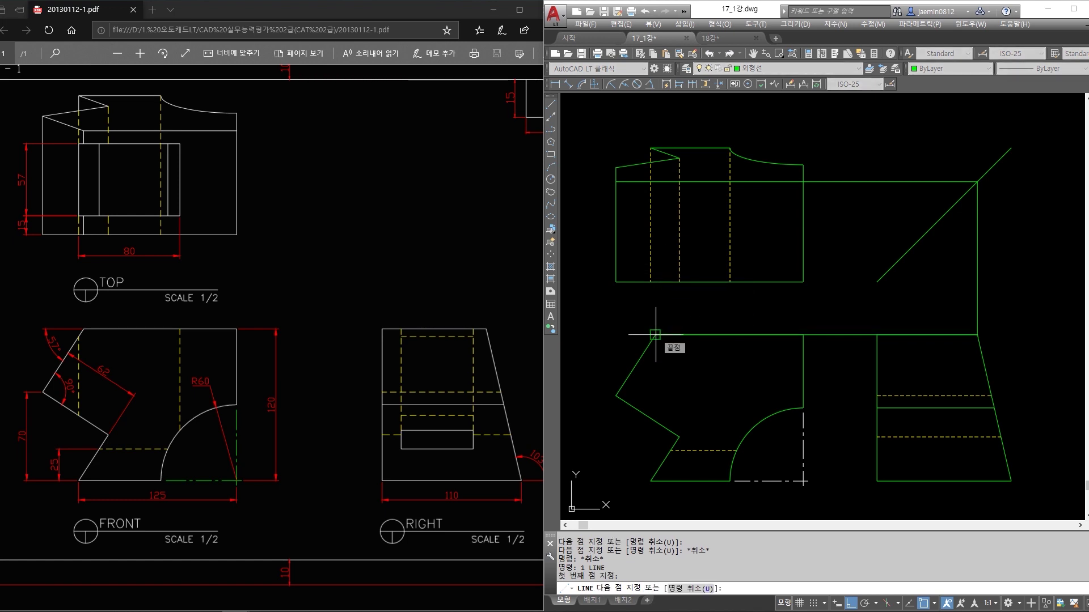
click(655, 182)
key(Escape)
Trim the horizontal projection line at the new vertical line, removing the piece toward the top view's left outline.
text(tr)
key(Return)
click(656, 204)
key(Return)
click(655, 201)
click(638, 182)
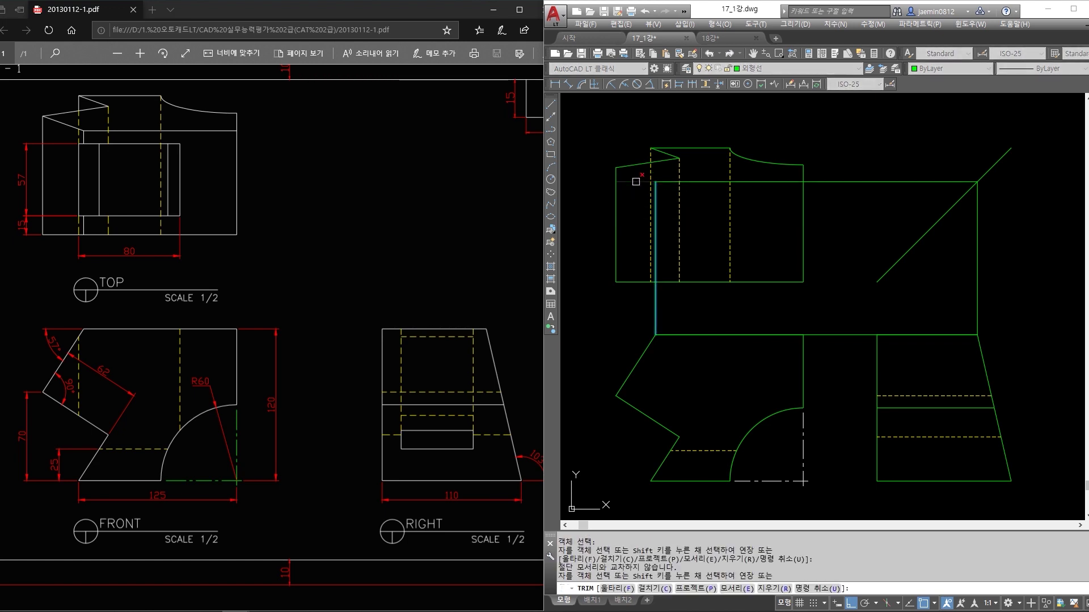
key(Escape)
Change the colour of the four new projection lines to magenta (선홍색).
click(817, 182)
click(657, 205)
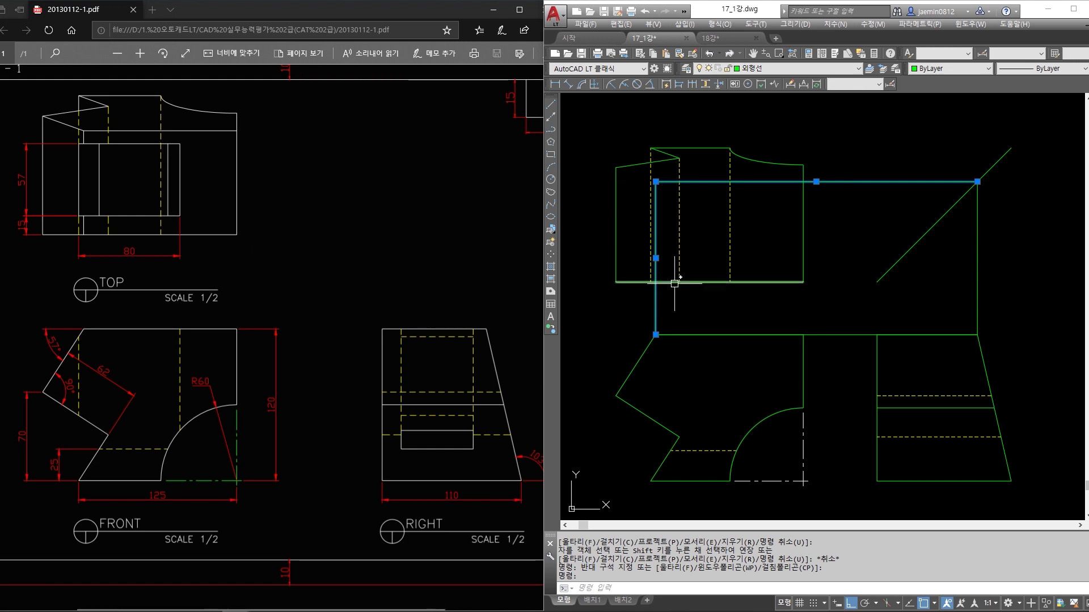
click(851, 335)
click(977, 295)
click(940, 69)
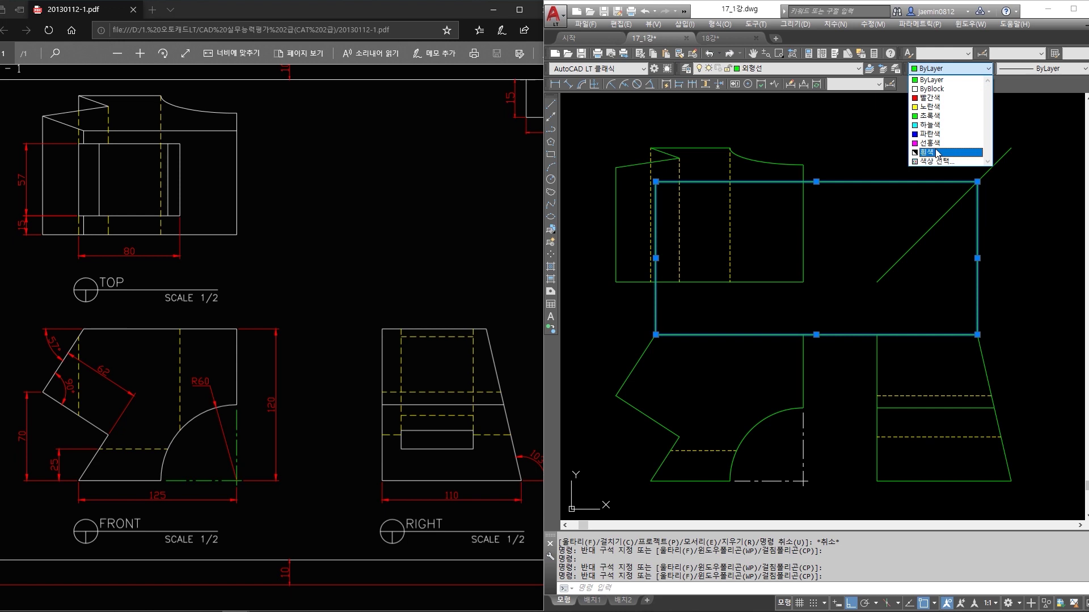
click(926, 152)
click(933, 69)
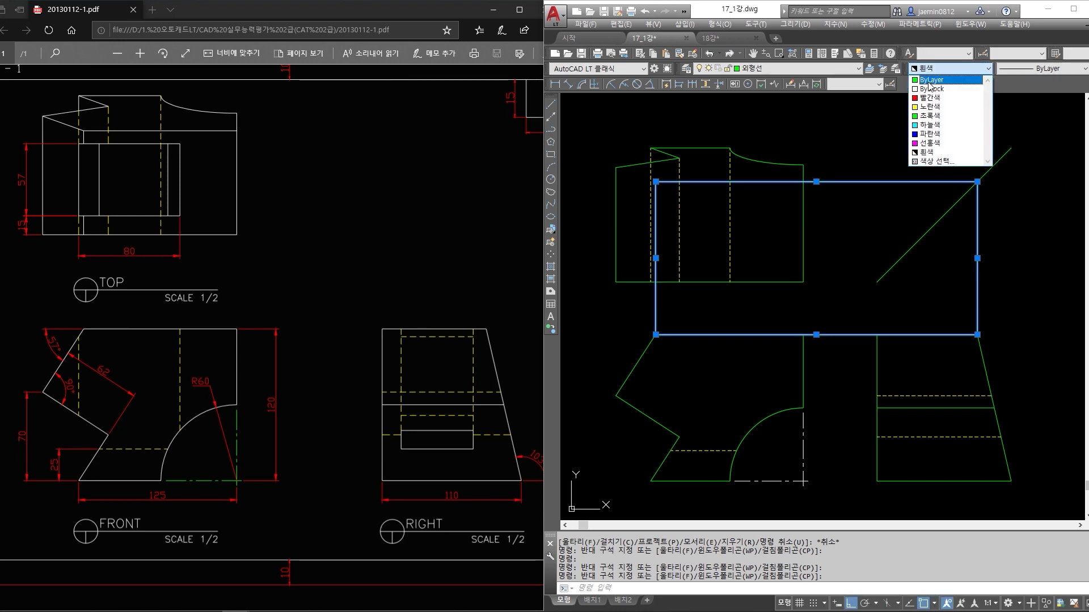
click(930, 143)
key(Escape)
key(Escape)
Draw the second slanted notch edge in the top view from the left outline's upper end to the magenta projection lines' corner.
text(l)
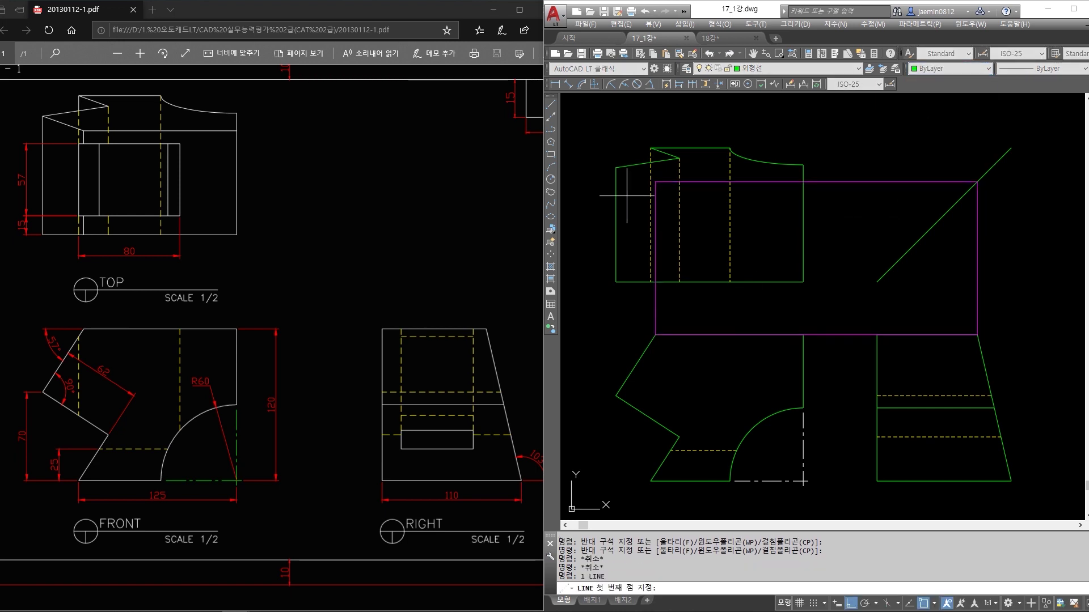
key(Return)
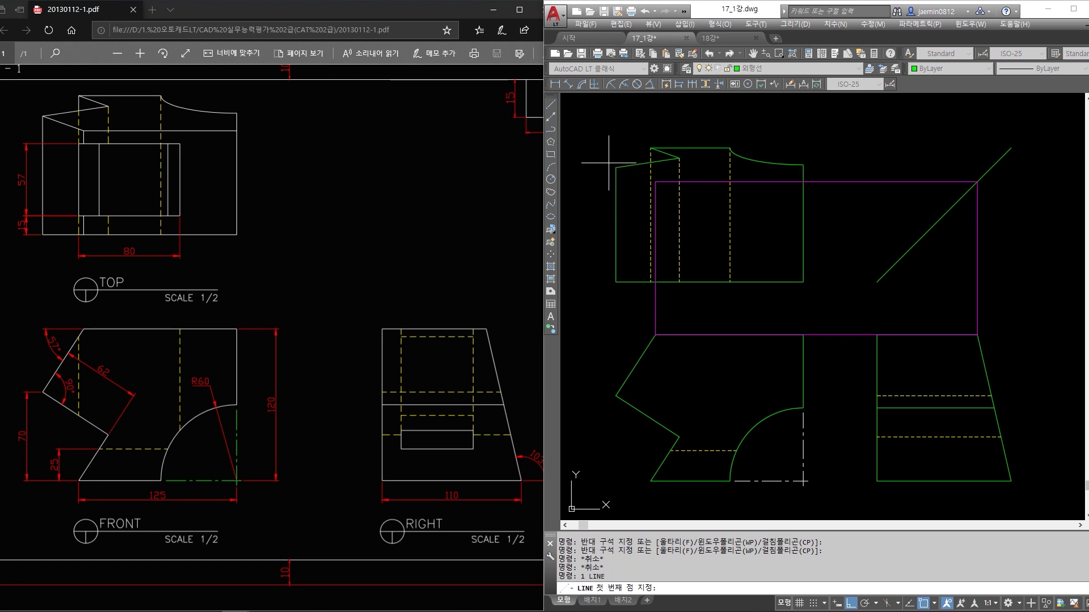
click(615, 167)
key(Escape)
key(Return)
click(616, 168)
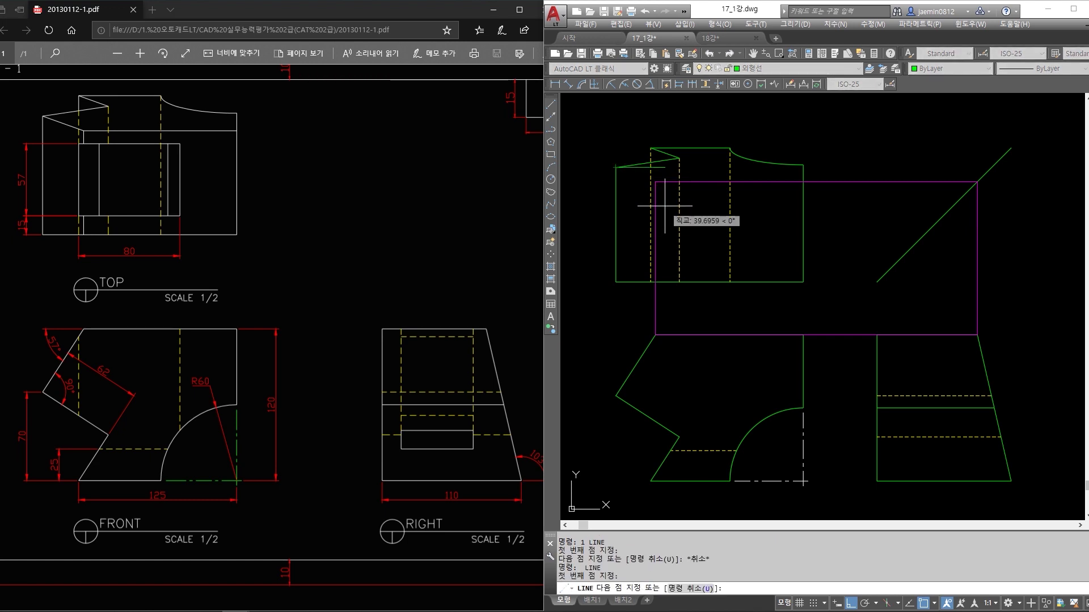
click(656, 182)
key(Escape)
scroll(656, 187, up, 4)
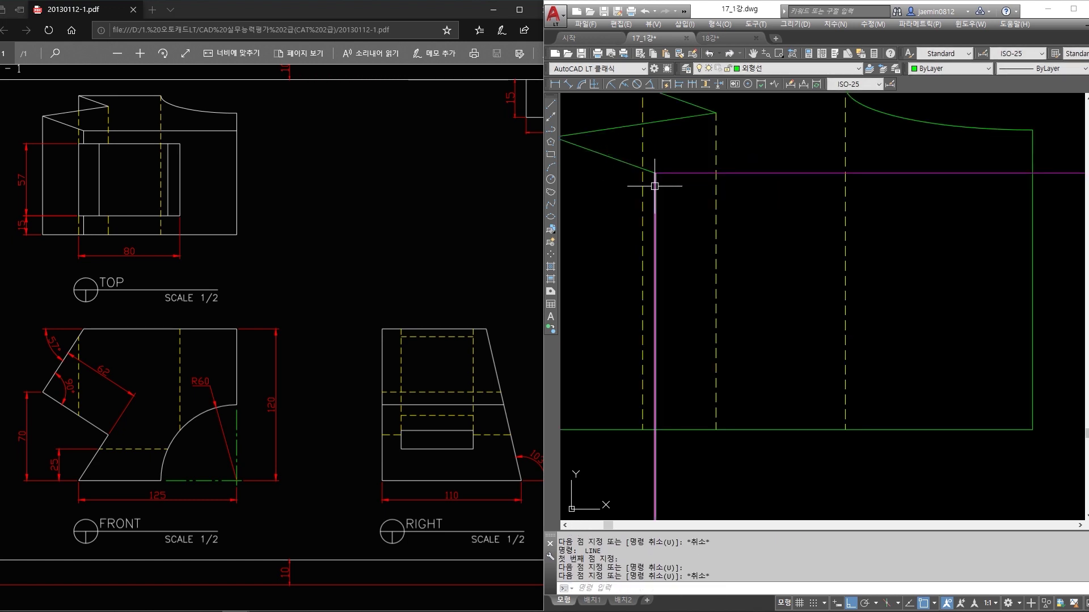
scroll(664, 186, down, 4)
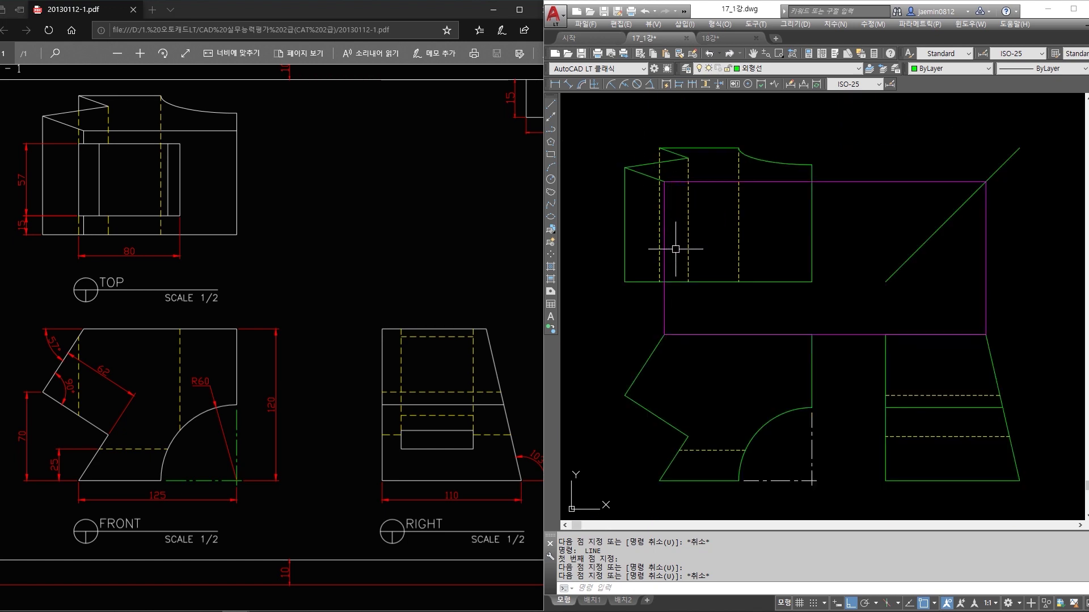
key(Escape)
text(e)
key(Return)
click(884, 163)
click(865, 201)
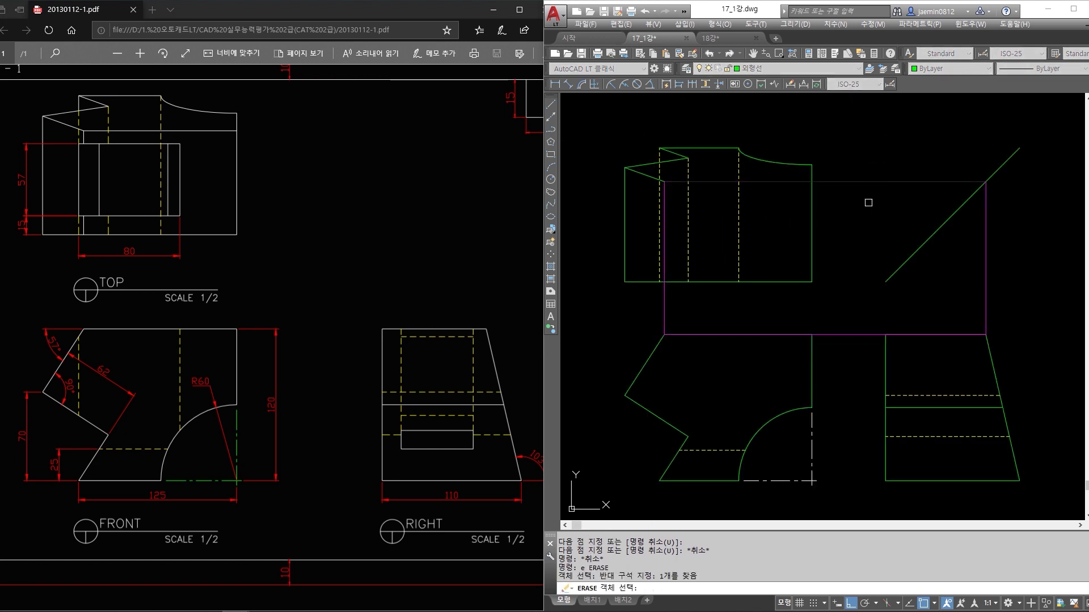
key(Escape)
Erase the vertical magenta line above the right view and the horizontal one along the views' upper edges.
text(e)
key(space)
click(1000, 253)
click(964, 279)
key(space)
click(863, 318)
click(848, 358)
key(space)
key(Escape)
Match the two remaining magenta projection lines to the top view's green right outline.
click(97, 234)
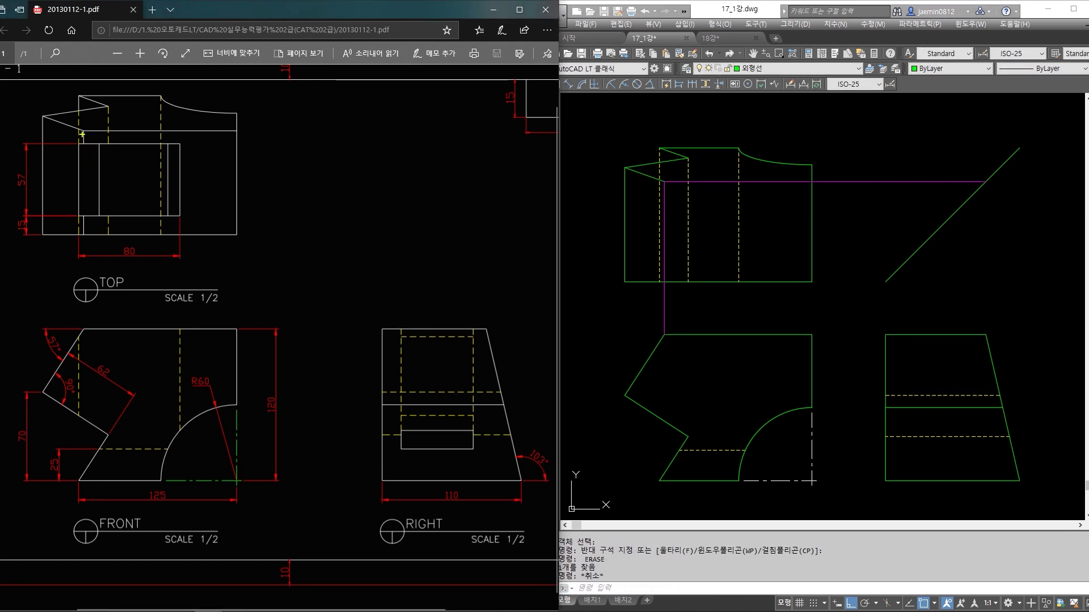
drag(84, 131, 237, 131)
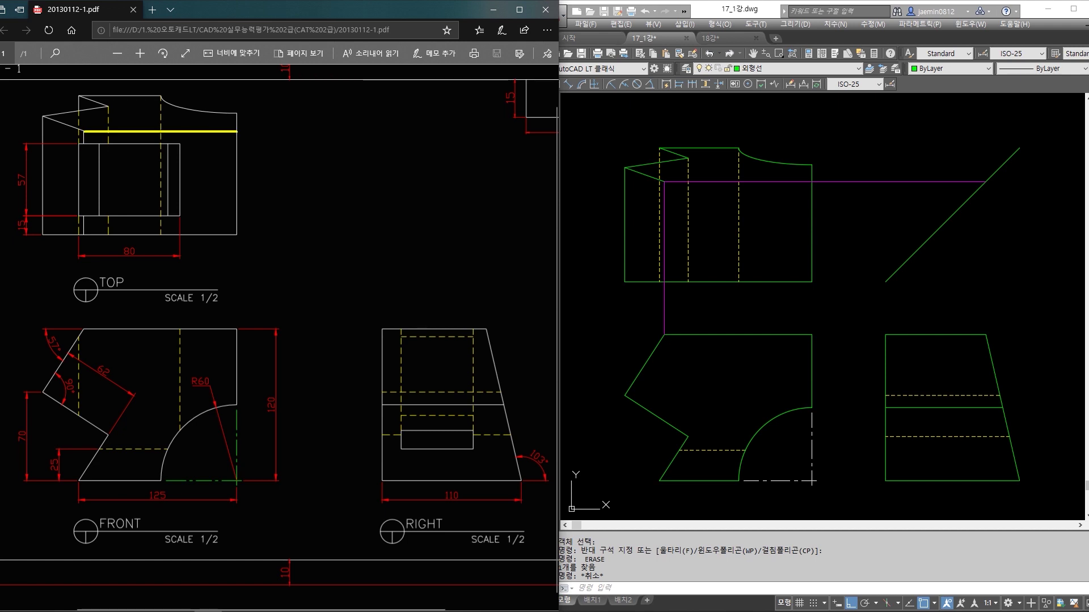
drag(479, 317, 479, 318)
click(771, 257)
key(Escape)
text(ma)
key(Return)
click(811, 241)
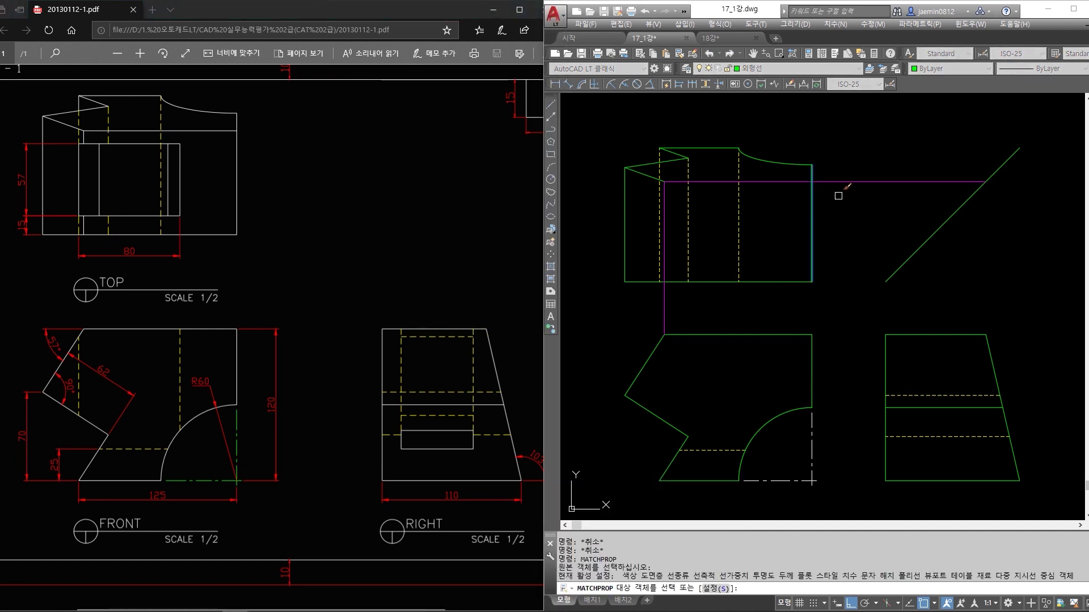
click(690, 304)
click(646, 311)
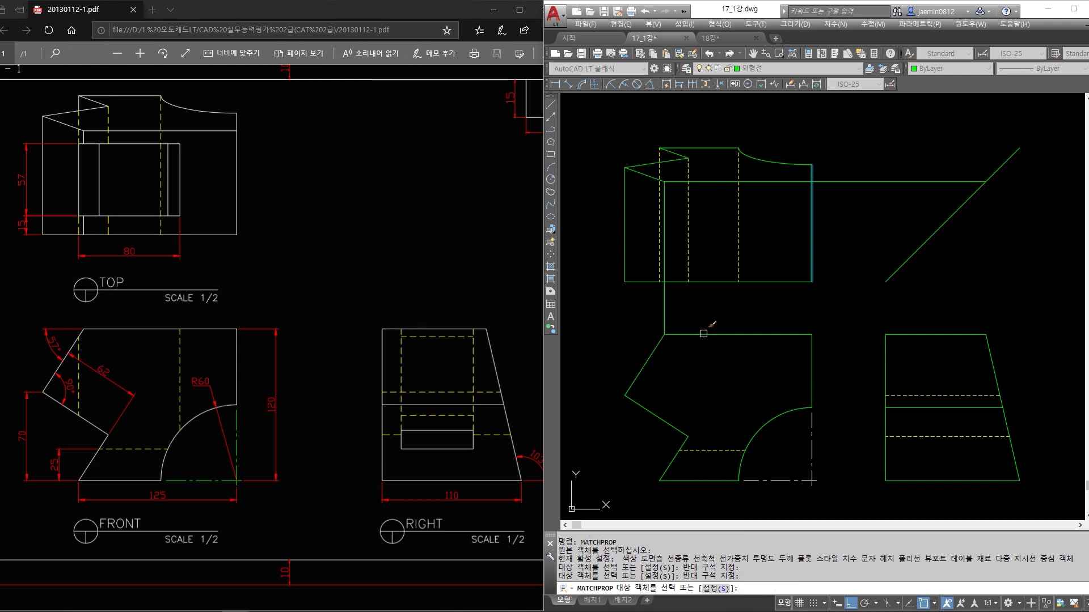
key(Escape)
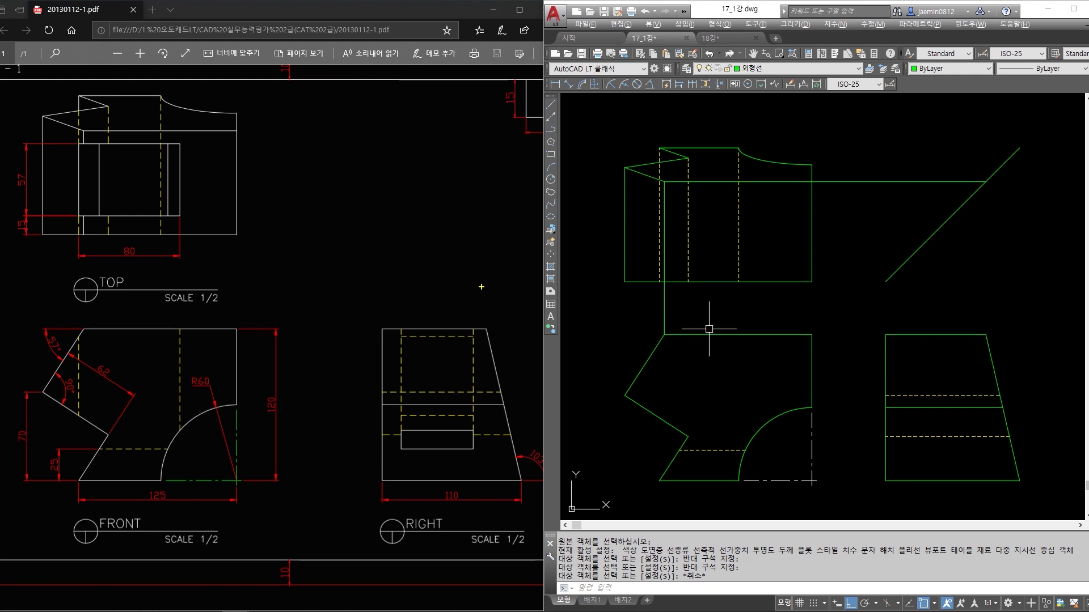
drag(486, 305, 488, 215)
drag(479, 318, 492, 339)
drag(84, 132, 85, 235)
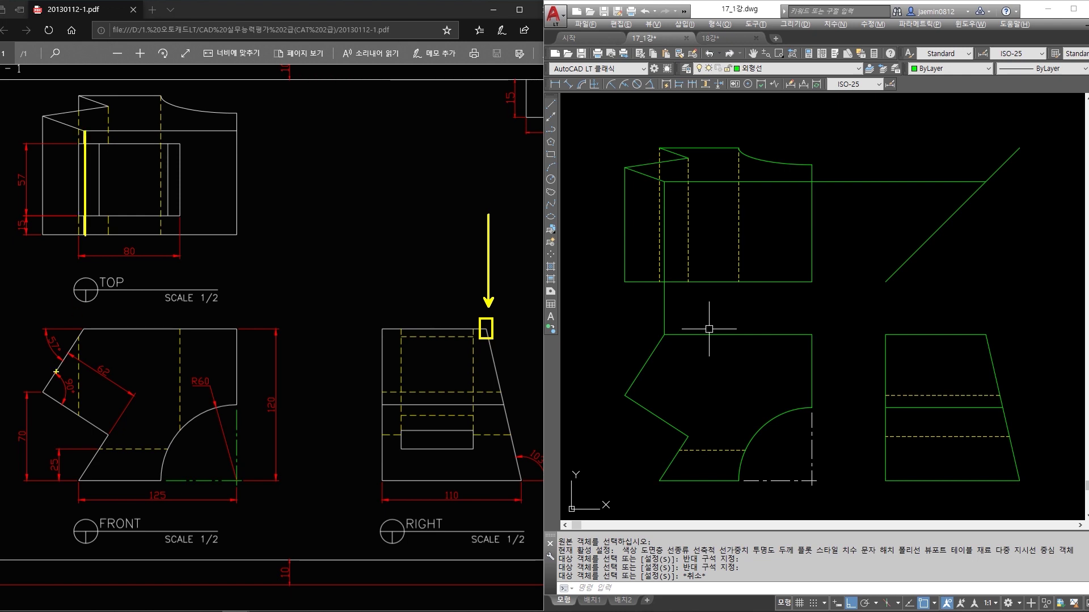
mouse_move(44, 391)
mouse_down()
mouse_move(86, 328)
mouse_move(206, 337)
mouse_move(241, 330)
mouse_move(233, 327)
mouse_up()
ctrl+shift+drag(144, 312, 144, 255)
ctrl+drag(73, 313, 99, 346)
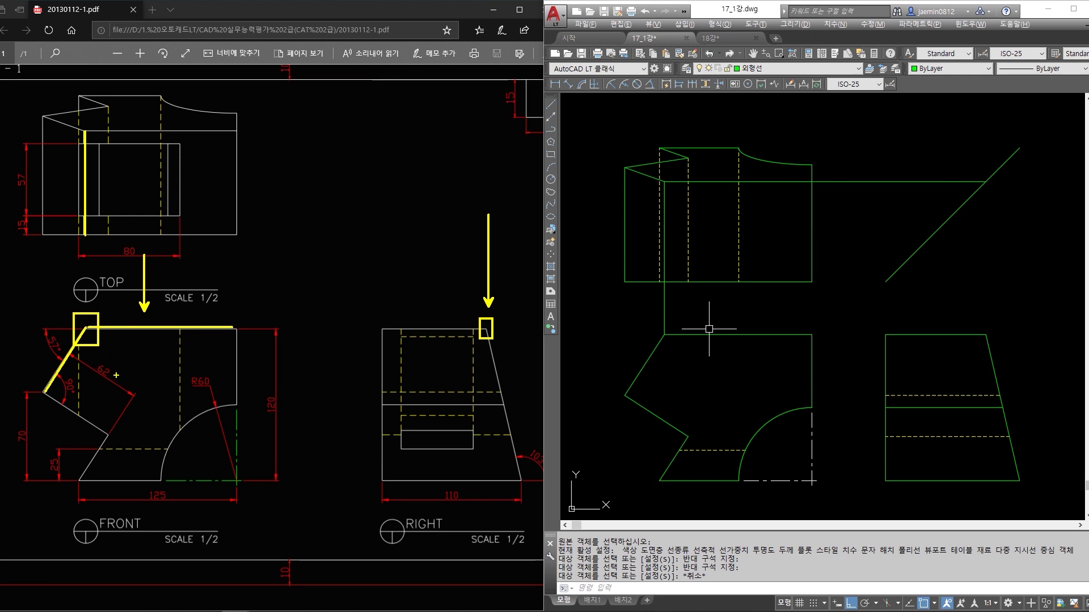
key(Escape)
key(Escape)
Trim the two projected upper face edges where they run past the top view's outline.
text(tr)
key(Return)
click(724, 260)
click(695, 306)
key(Return)
click(682, 301)
click(632, 317)
key(Escape)
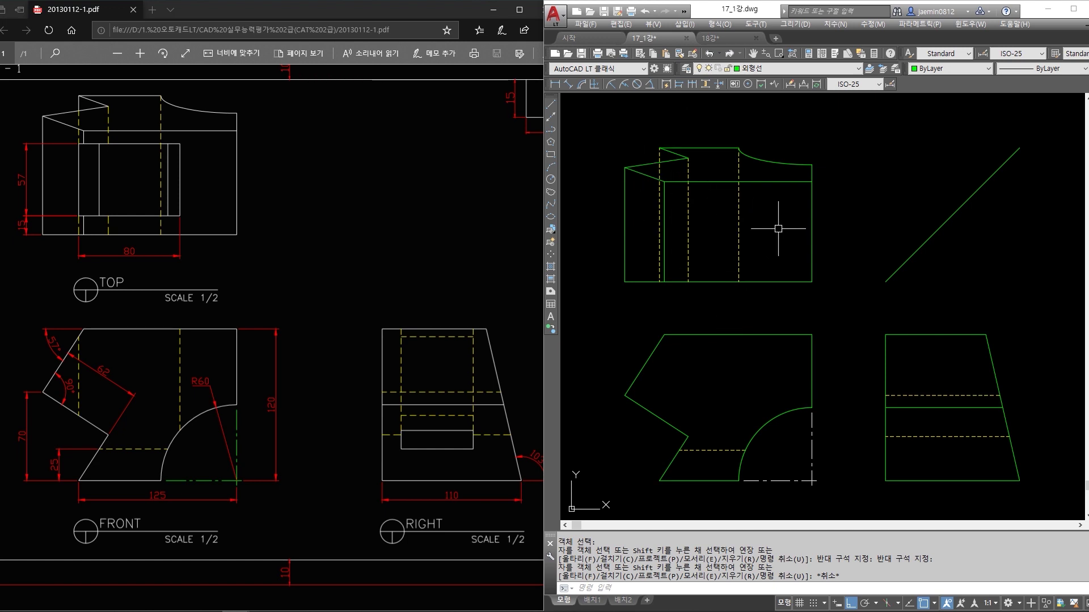
Examine the rectangular opening in the reference PDF's top view, including its position, dimensions and the hidden lines around it.
click(753, 312)
click(185, 282)
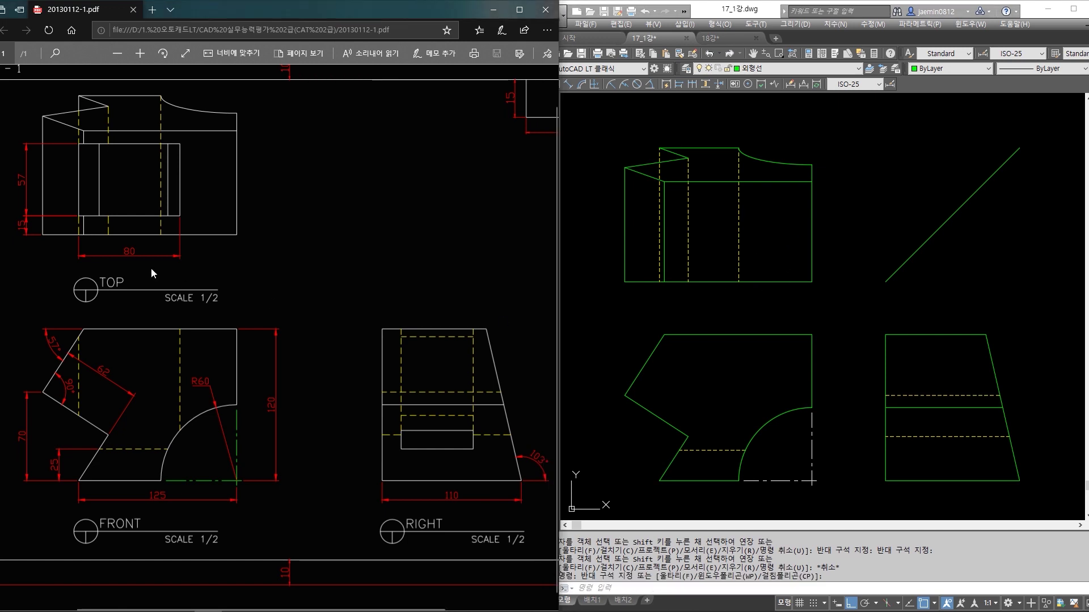
ctrl+scroll(162, 267, up, 3)
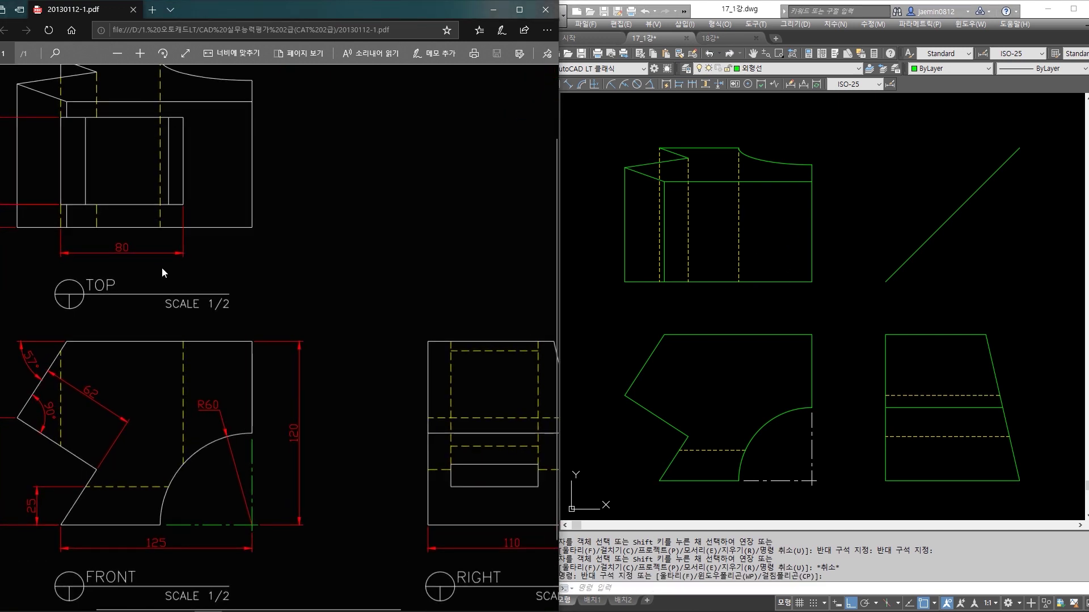
scroll(162, 267, up, 2)
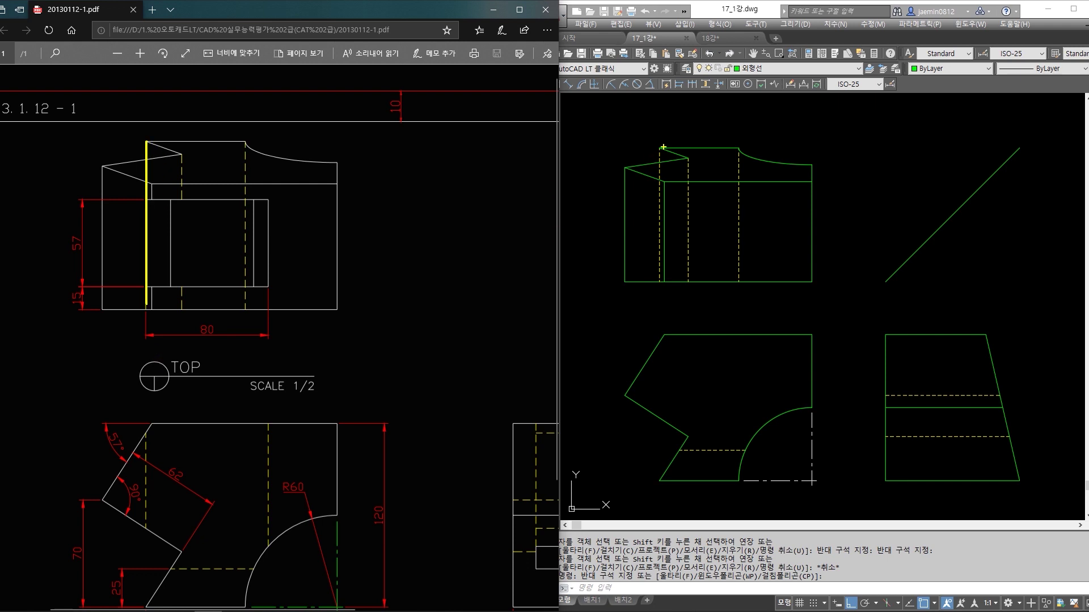
shift+drag(659, 148, 657, 280)
ctrl+shift+drag(738, 239, 681, 238)
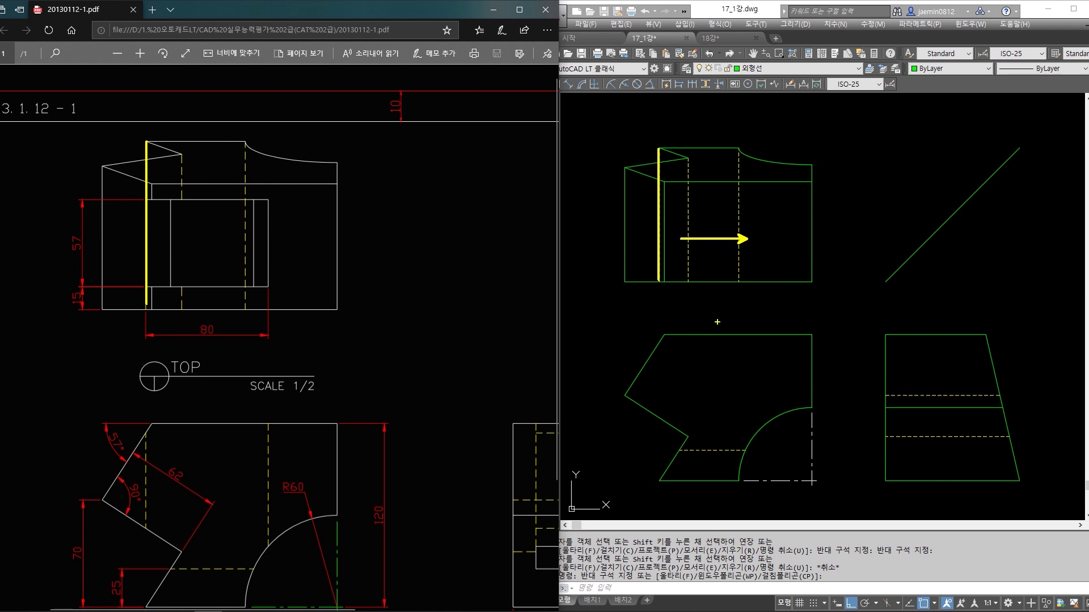
key(Escape)
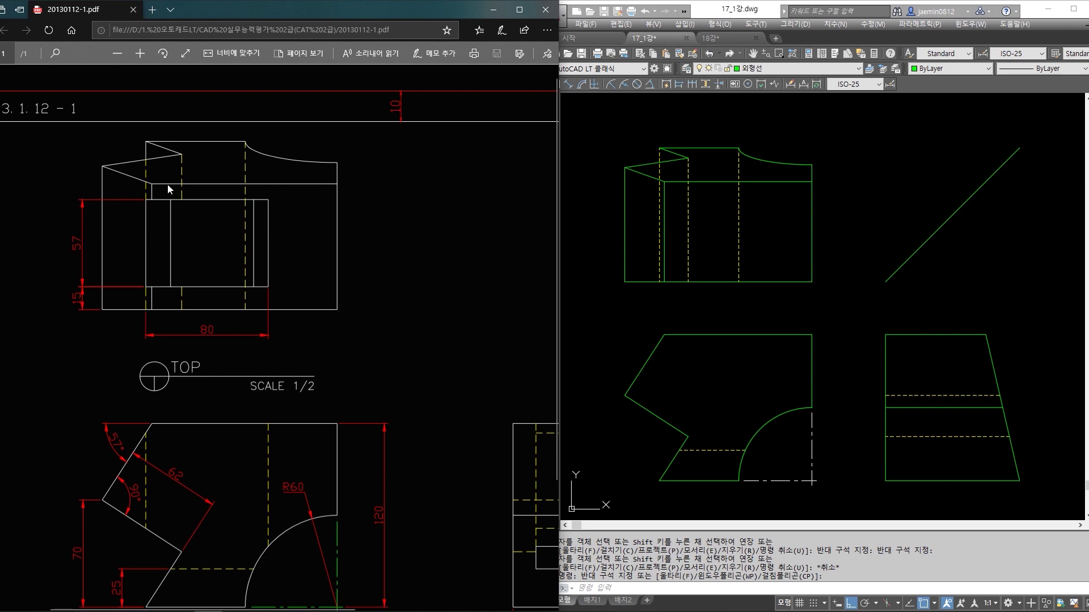
key(ctrl+2)
ctrl+drag(138, 136, 154, 166)
key(e)
drag(138, 155, 151, 202)
key(e)
drag(87, 201, 148, 200)
drag(84, 287, 148, 287)
key(Escape)
Offset the top view's bottom edge 15 upward into the view.
click(671, 287)
text(o)
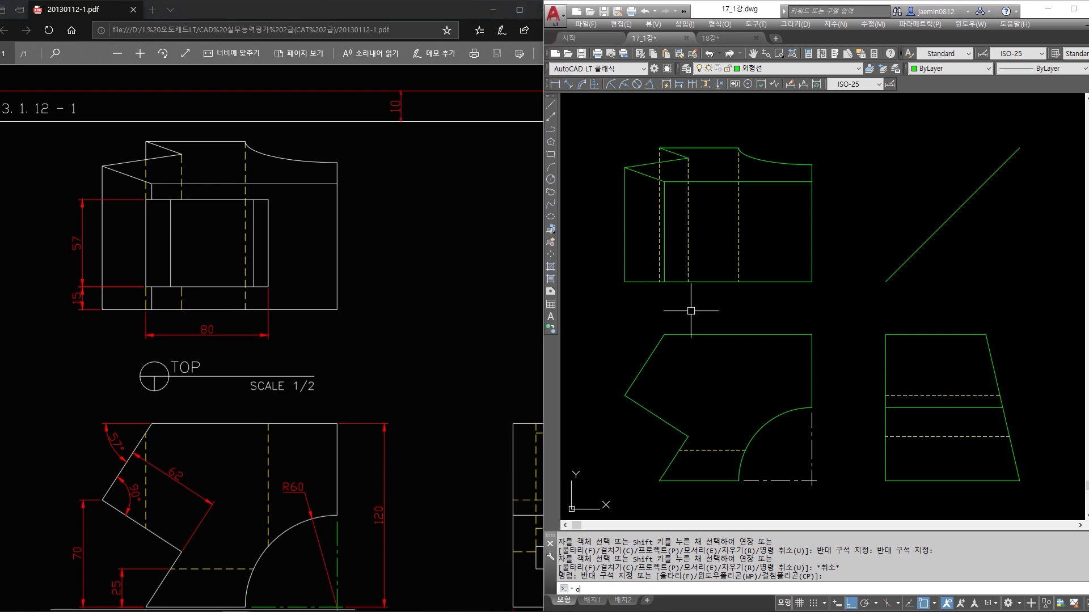
key(Return)
text(1)
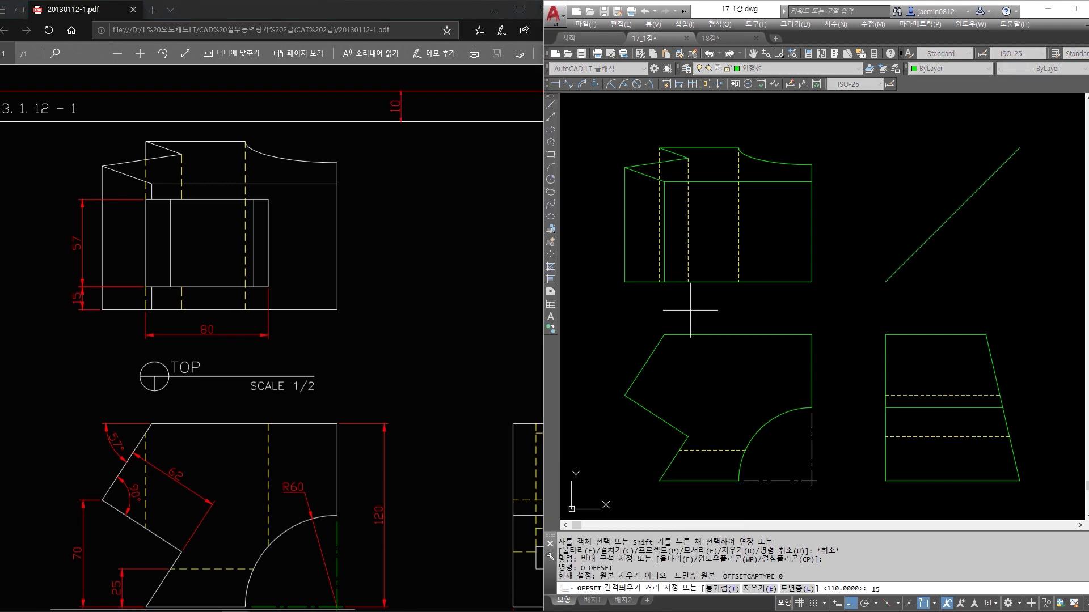
text(5)
key(Return)
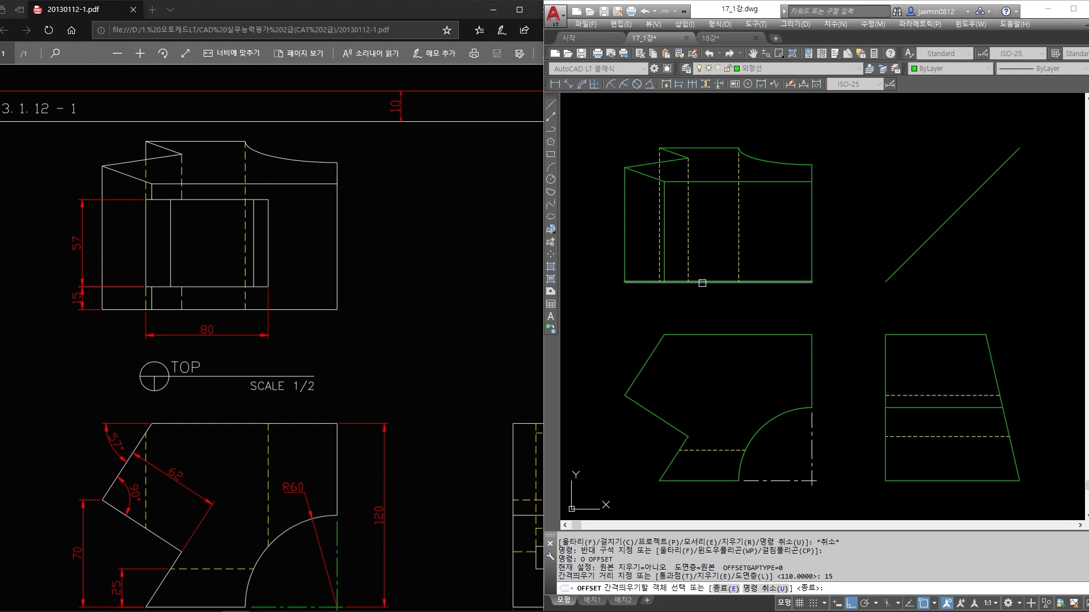
click(702, 282)
click(709, 255)
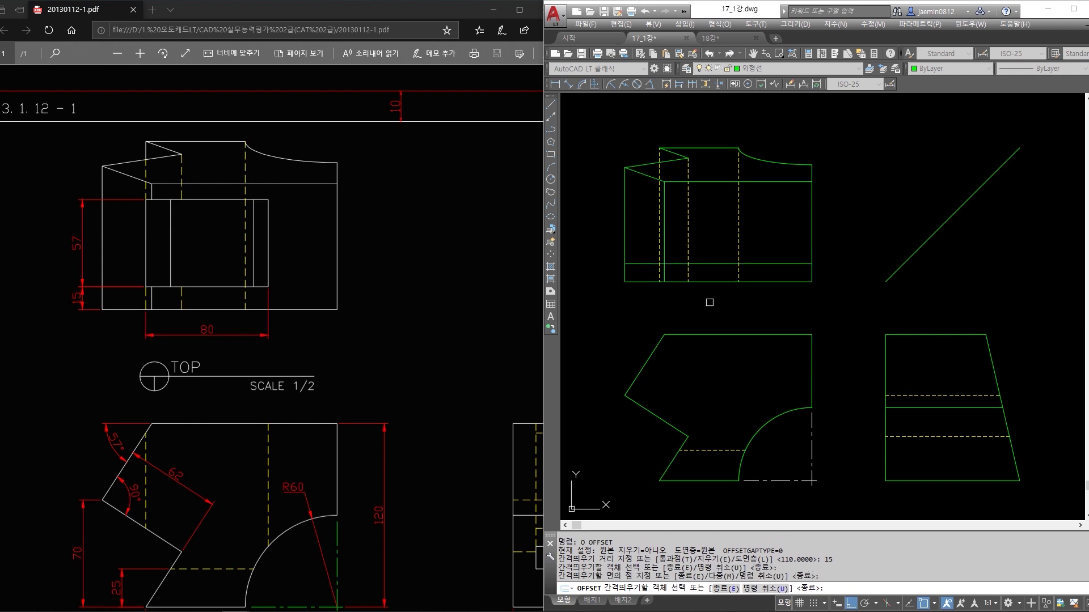
key(Return)
Offset the new horizontal line 57 upward in the top view.
key(Return)
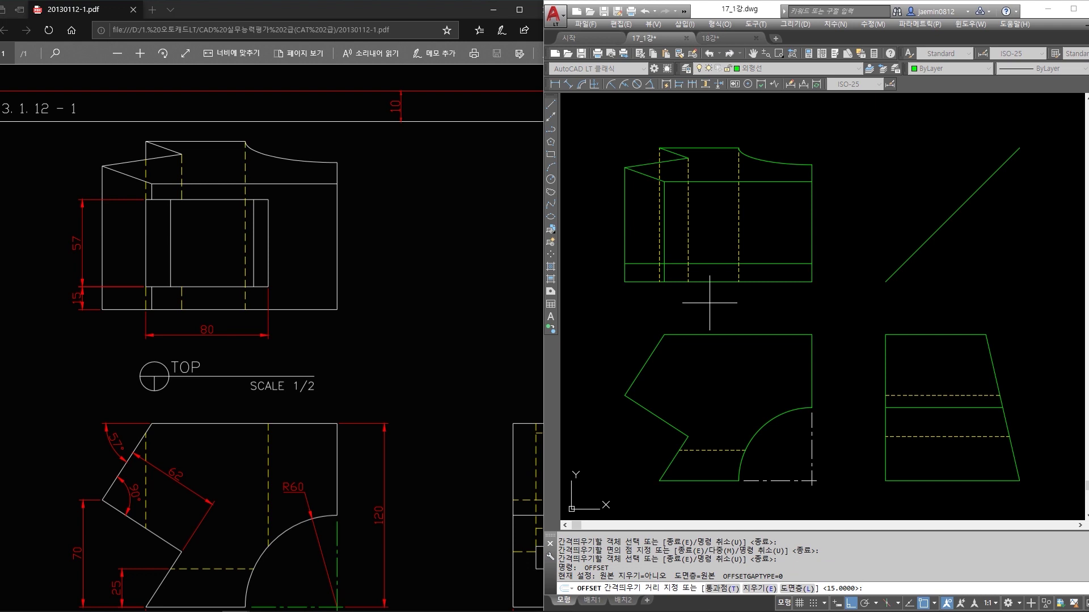
key(Return)
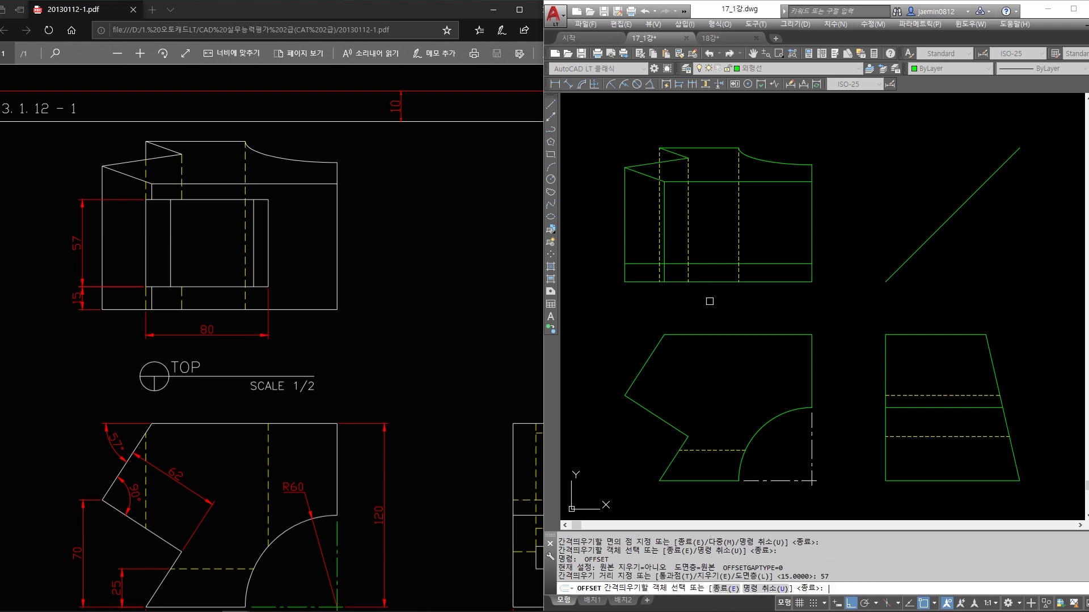
click(707, 264)
click(710, 218)
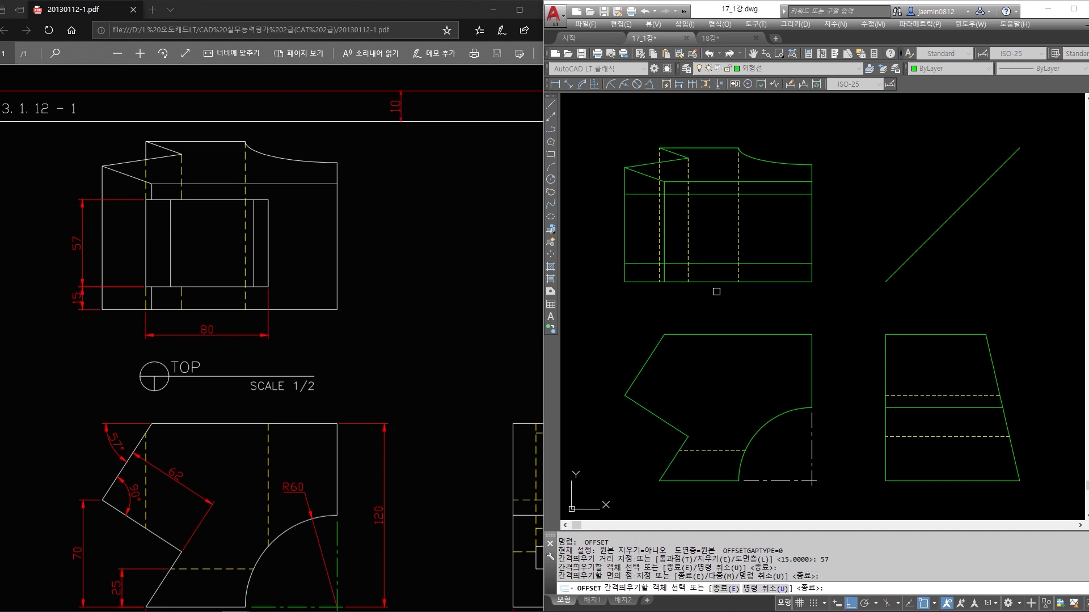
key(Escape)
Offset the top view's leftmost hidden vertical line 80 to the right.
key(Return)
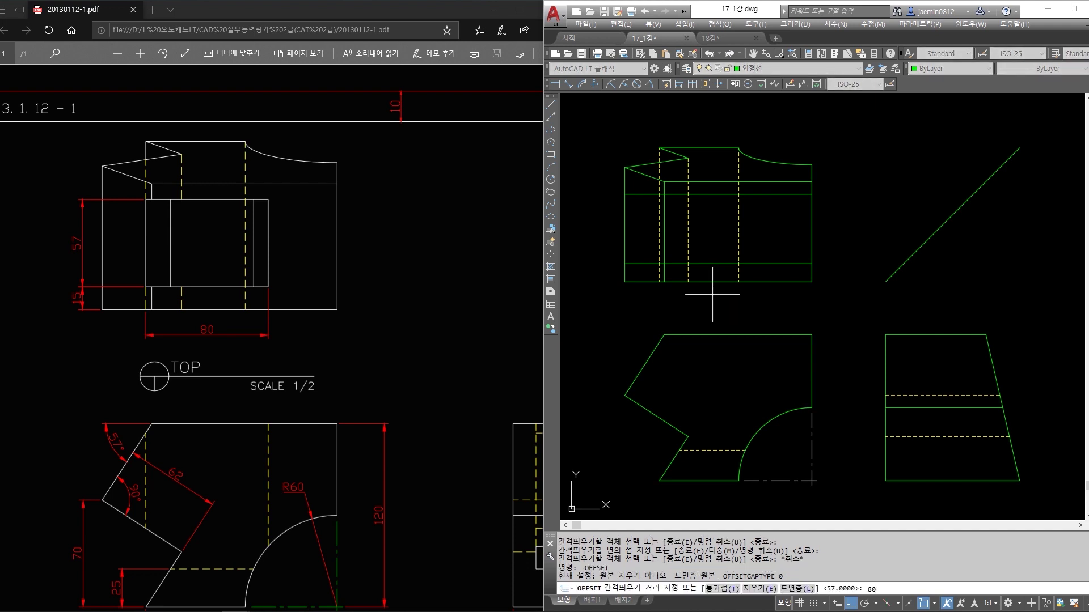
text(80)
key(Return)
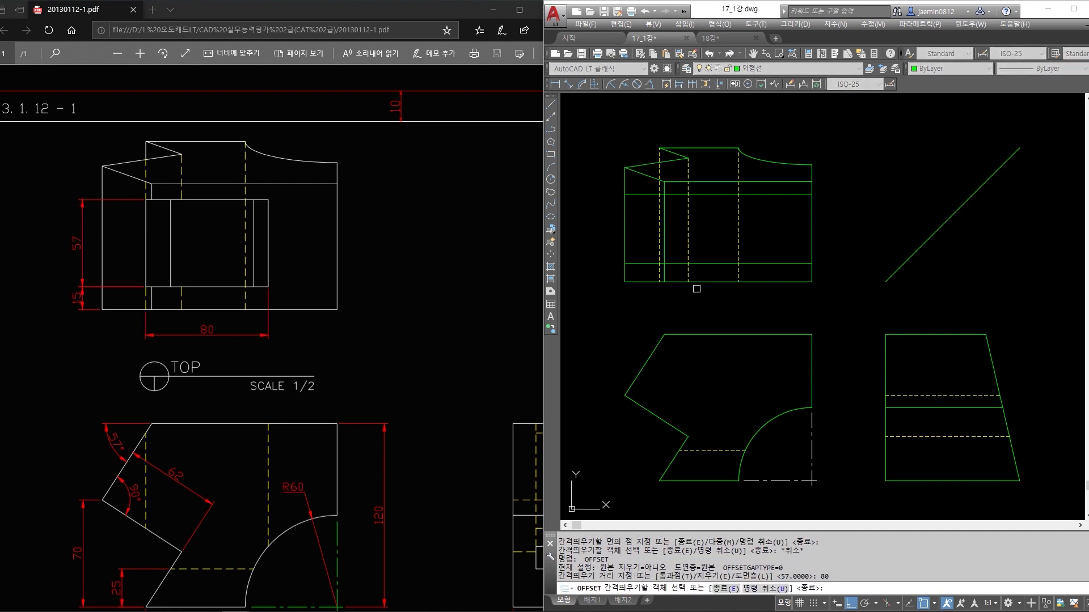
click(658, 232)
scroll(668, 275, up, 3)
scroll(663, 280, down, 1)
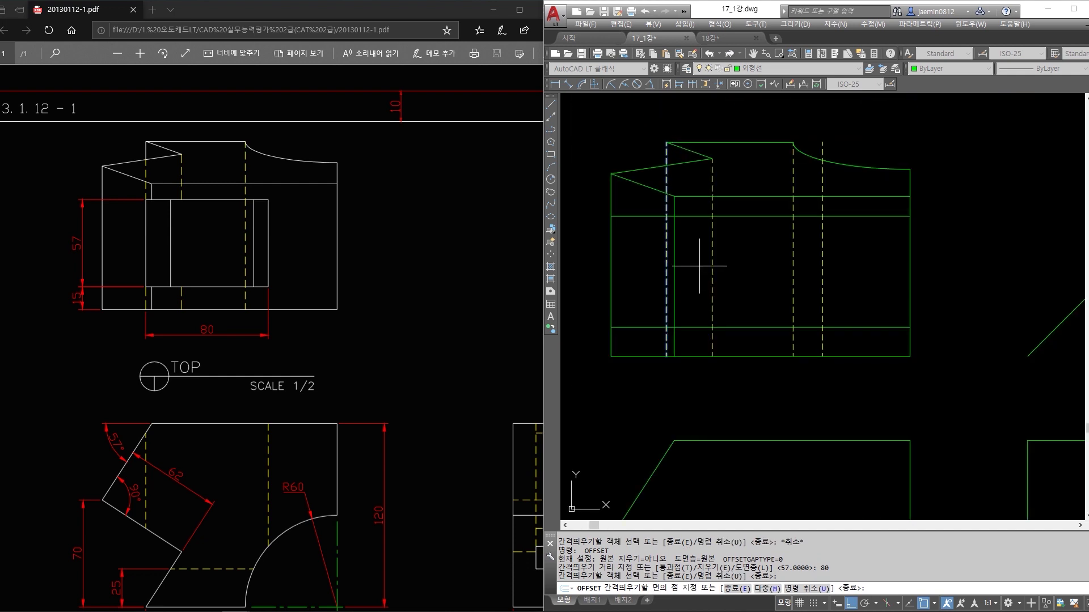
click(856, 315)
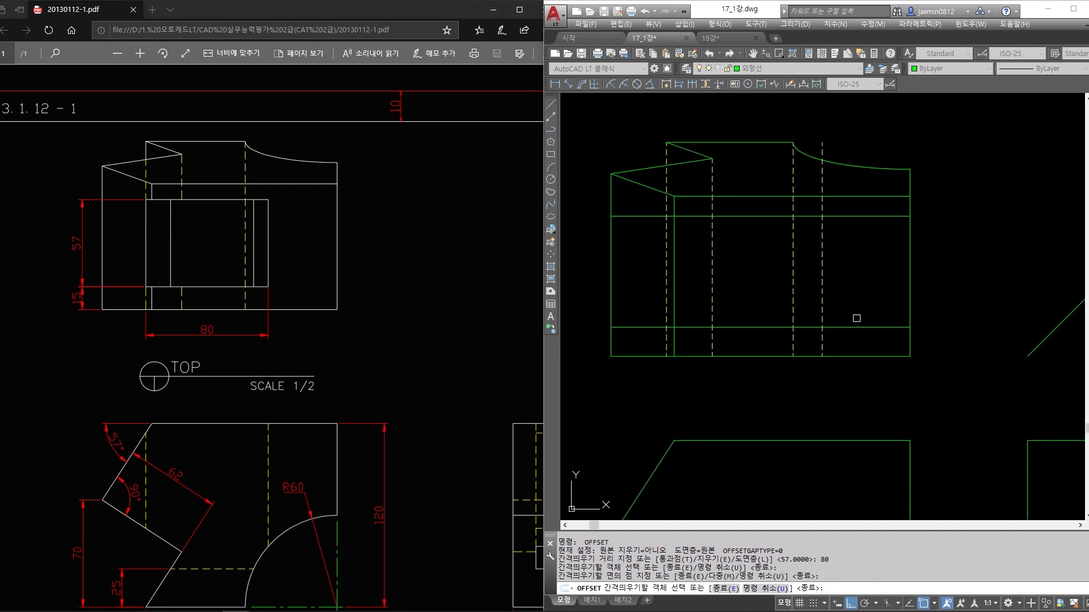
key(Escape)
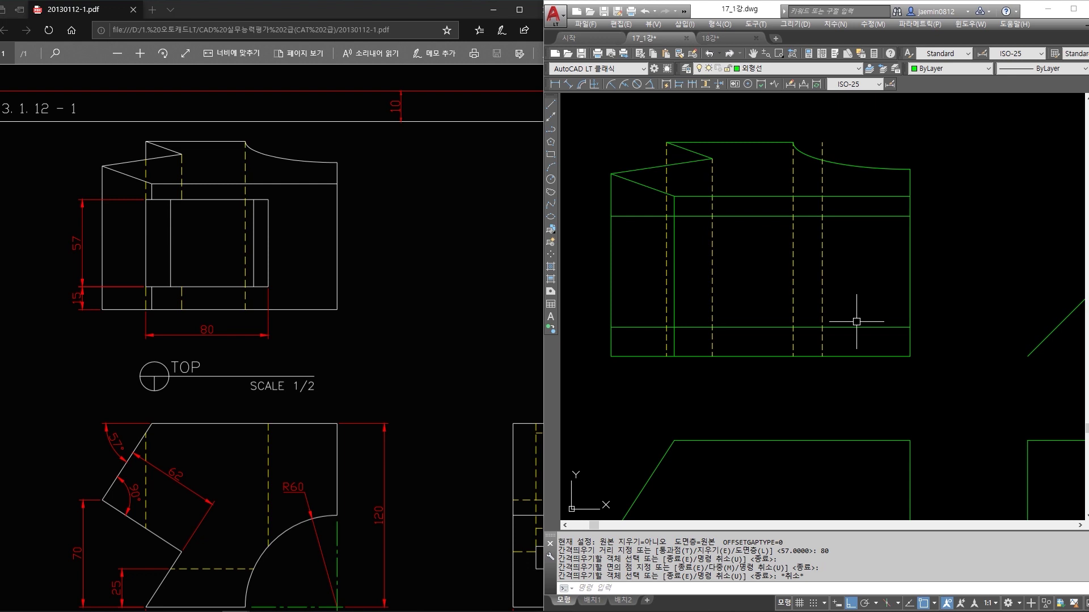
Fillet the 80 offset line with both horizontal offset lines into sharp corners, forming the opening's right side.
text(f)
key(Return)
click(811, 324)
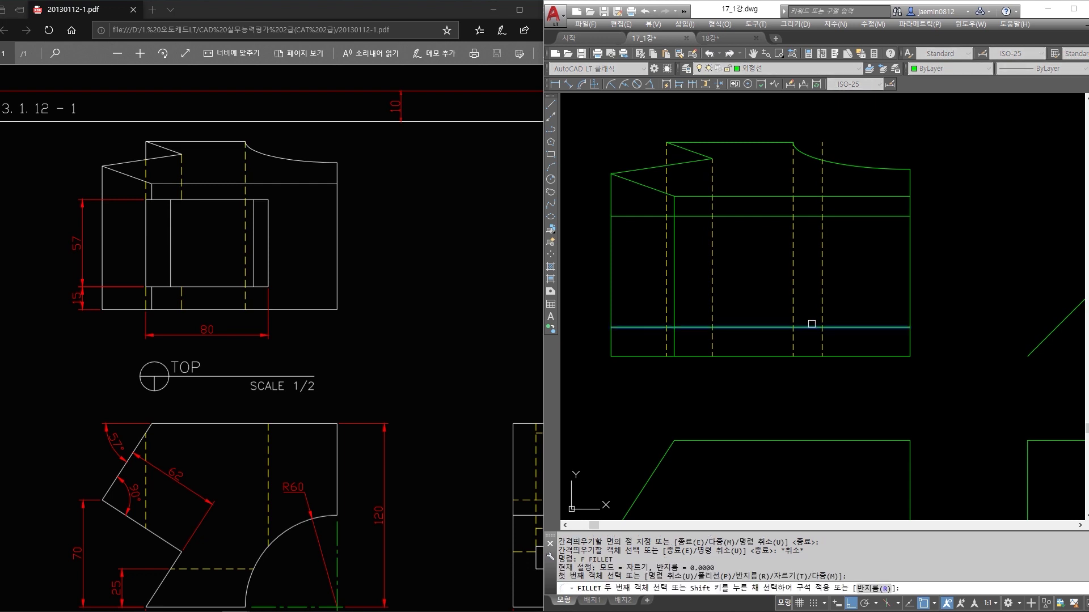
click(823, 295)
key(Return)
click(822, 258)
click(802, 216)
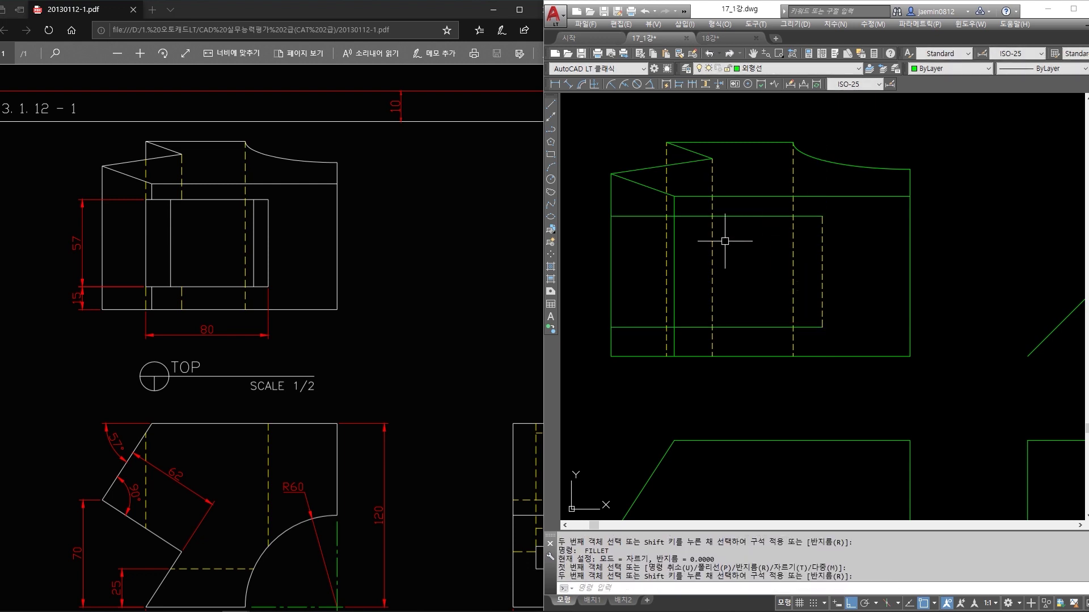
Trim both horizontal sides of the opening back to the leftmost hidden vertical line.
text(tr)
key(Return)
click(664, 225)
key(Return)
click(654, 216)
key(Escape)
text(tr)
key(Return)
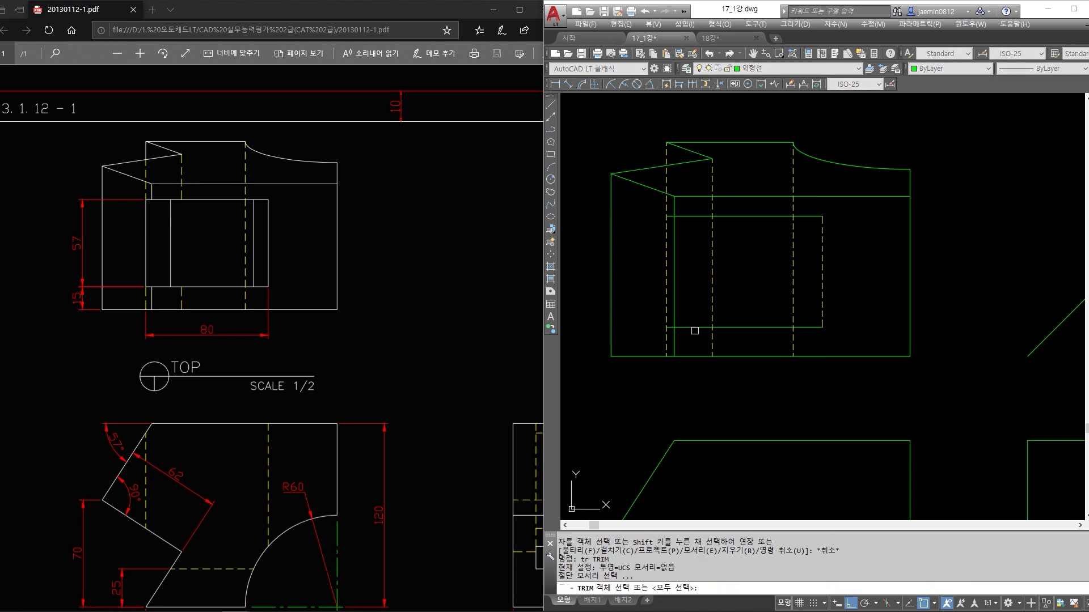
key(Escape)
key(Escape)
Match the opening's dashed right side to the green visible line of its lower side.
text(ma)
key(Return)
click(743, 327)
click(822, 283)
key(Escape)
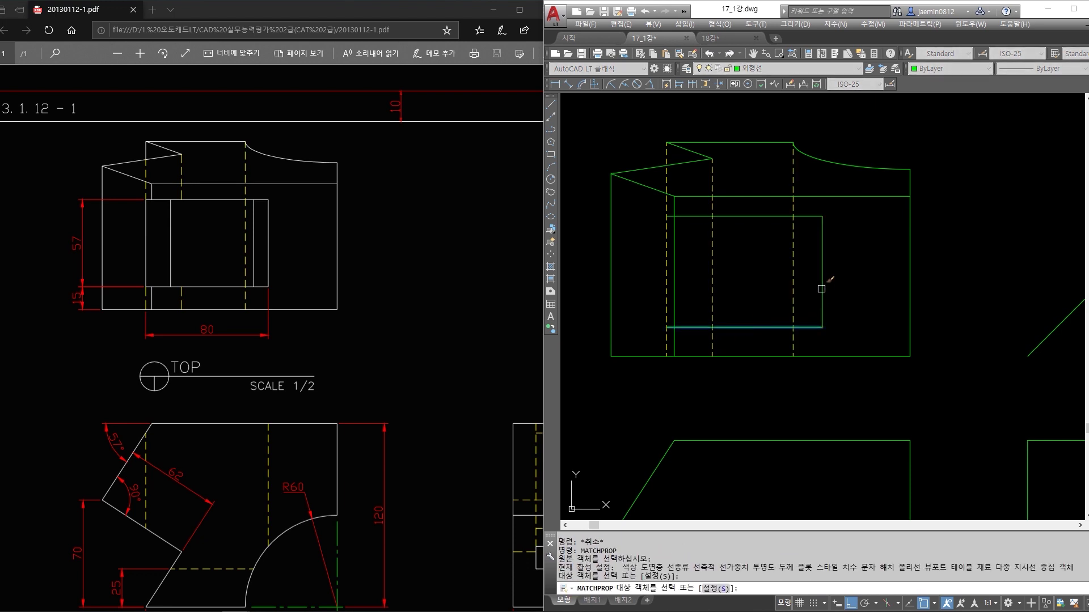
Trim the green vertical face edge between the opening's upper and lower sides in the top view.
mouse_move(797, 392)
middle_down()
mouse_move(797, 354)
mouse_move(780, 400)
middle_up()
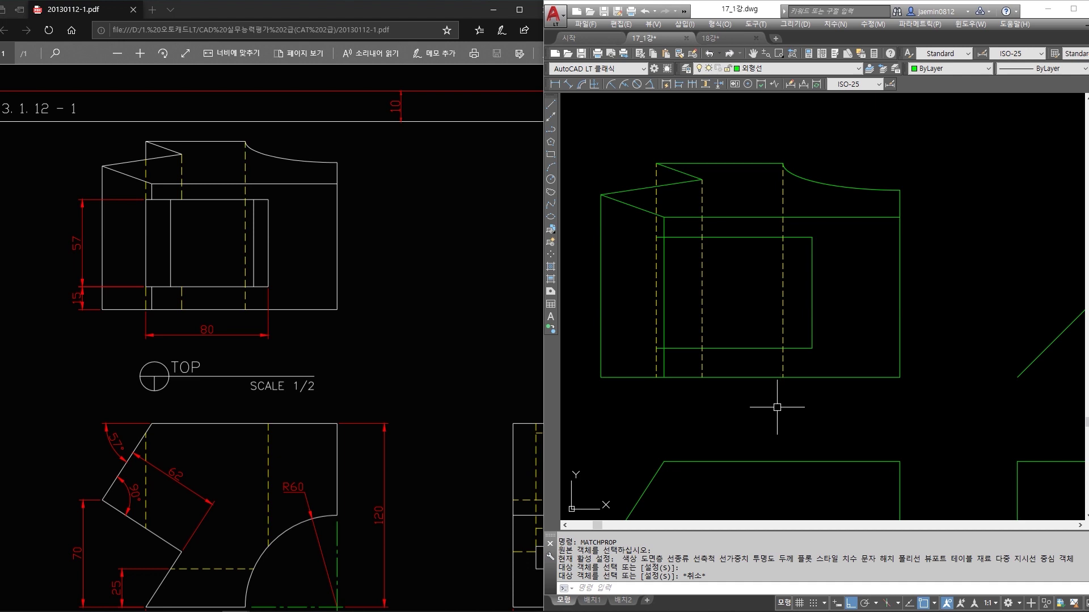
click(663, 262)
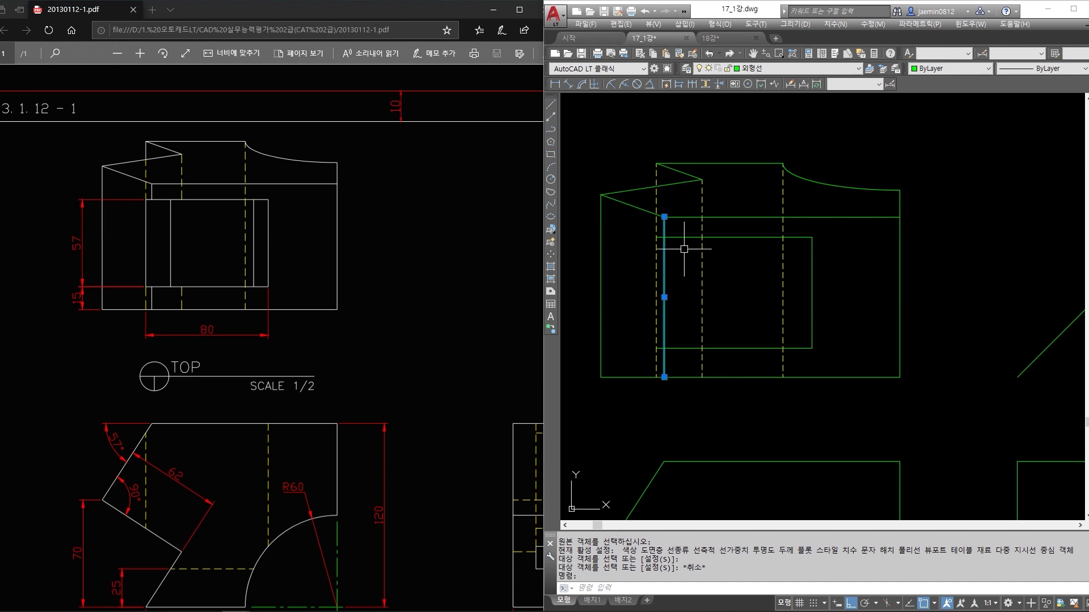
key(Escape)
click(684, 237)
click(689, 348)
text(tr)
key(Return)
click(687, 359)
click(679, 277)
key(Return)
click(664, 252)
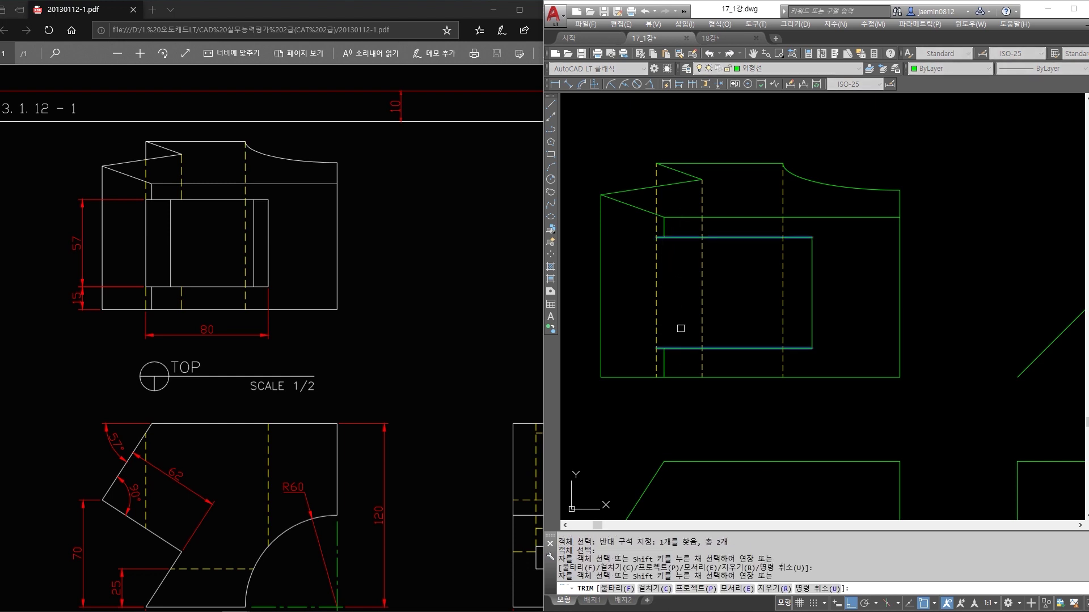
key(Escape)
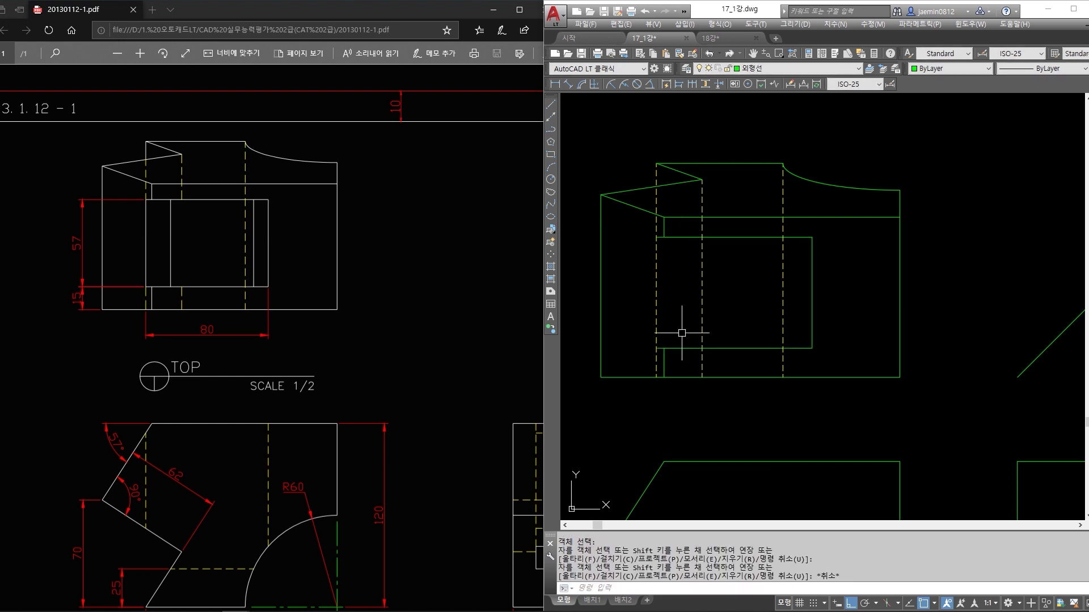
click(719, 282)
click(695, 301)
click(719, 287)
click(692, 306)
click(720, 290)
key(Escape)
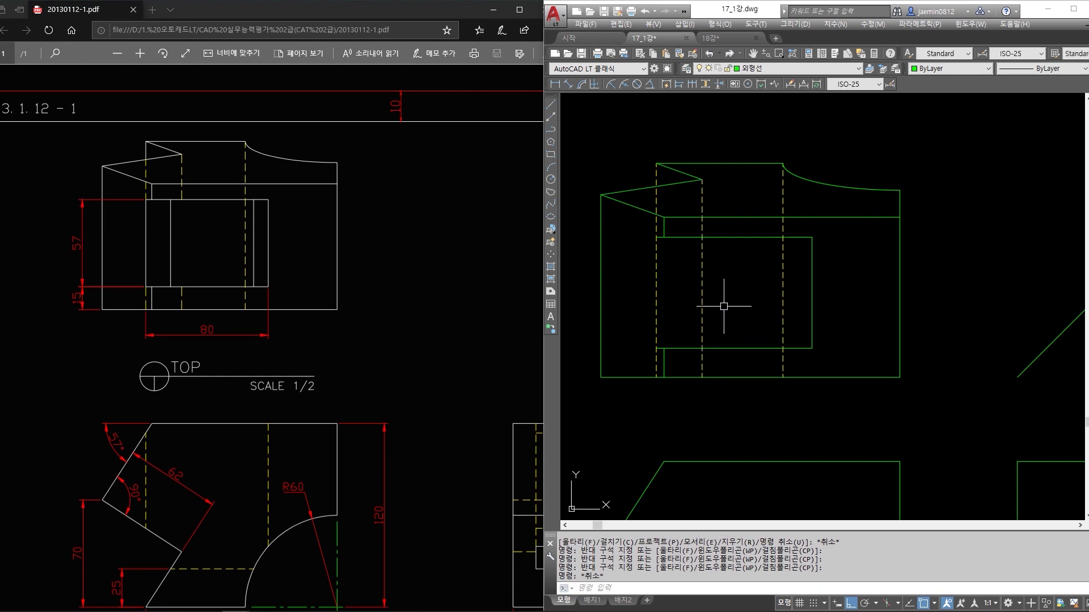
Trim the second hidden vertical line, below the notch corner, between the opening's upper and lower sides.
text(tr)
key(Return)
click(740, 364)
click(719, 233)
click(719, 235)
click(715, 247)
key(space)
click(718, 276)
key(space)
click(718, 272)
click(693, 295)
key(Escape)
Trim the leftmost hidden vertical line between the opening's upper and lower sides.
middle_drag(719, 335, 732, 311)
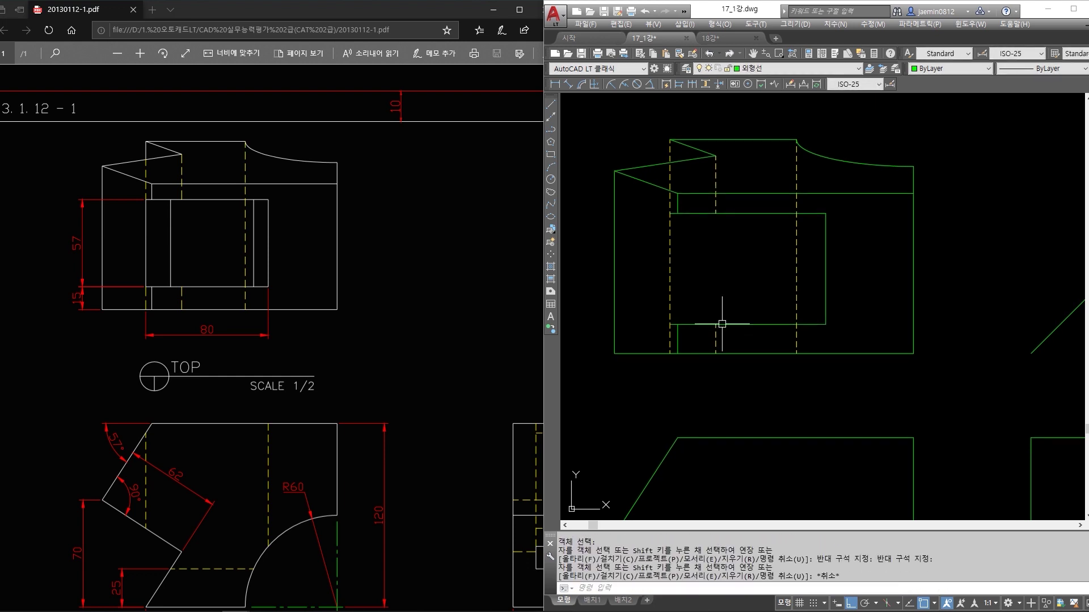
key(Escape)
text(tr)
key(Return)
click(705, 338)
click(690, 210)
key(space)
click(687, 238)
click(655, 264)
key(Escape)
Draw a vertical line joining the left ends of the opening's upper and lower sides to close the rectangle.
text(l)
key(space)
click(670, 213)
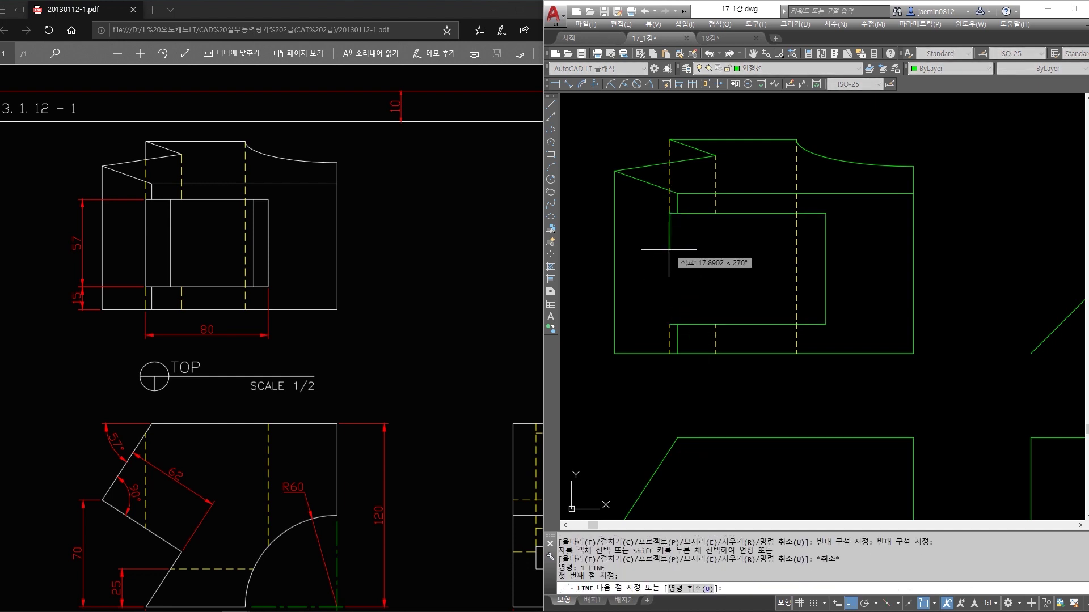
key(Escape)
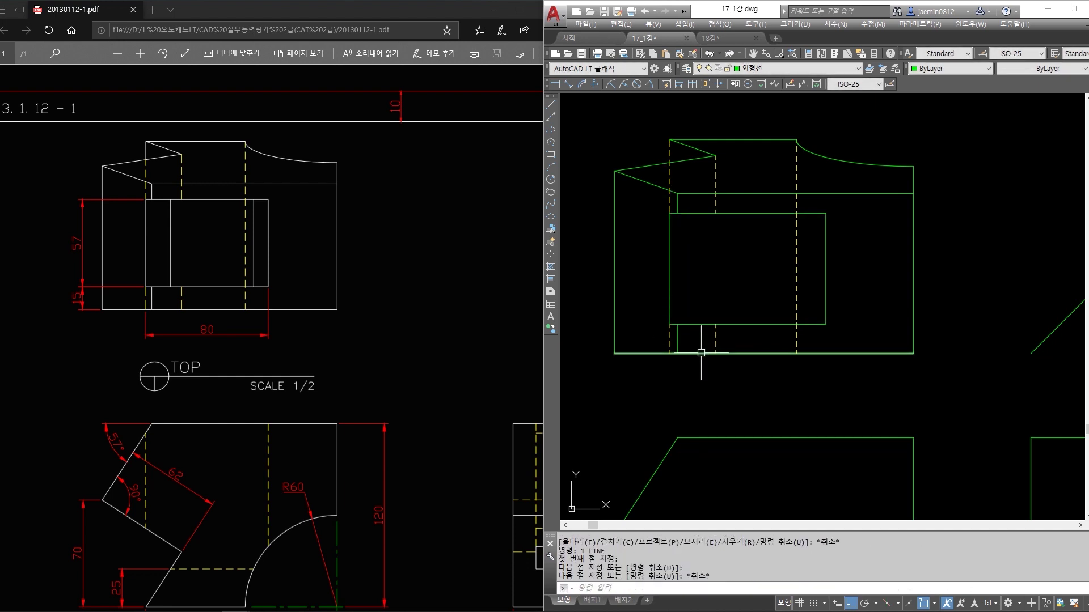
scroll(702, 340, down, 2)
mouse_move(700, 340)
middle_down()
mouse_move(701, 267)
mouse_move(702, 282)
middle_up()
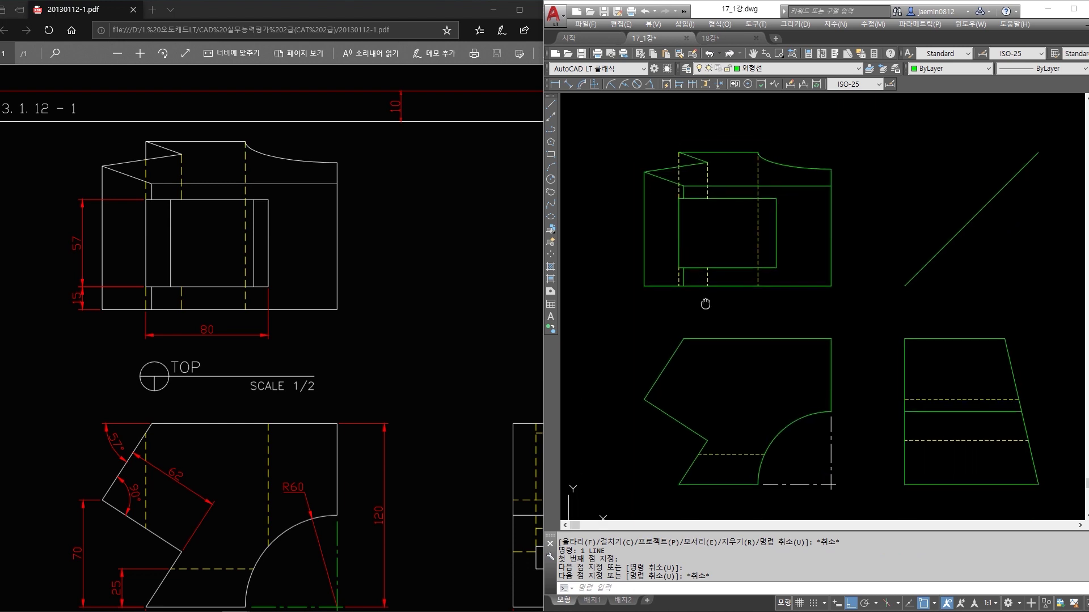
scroll(688, 154, up, 4)
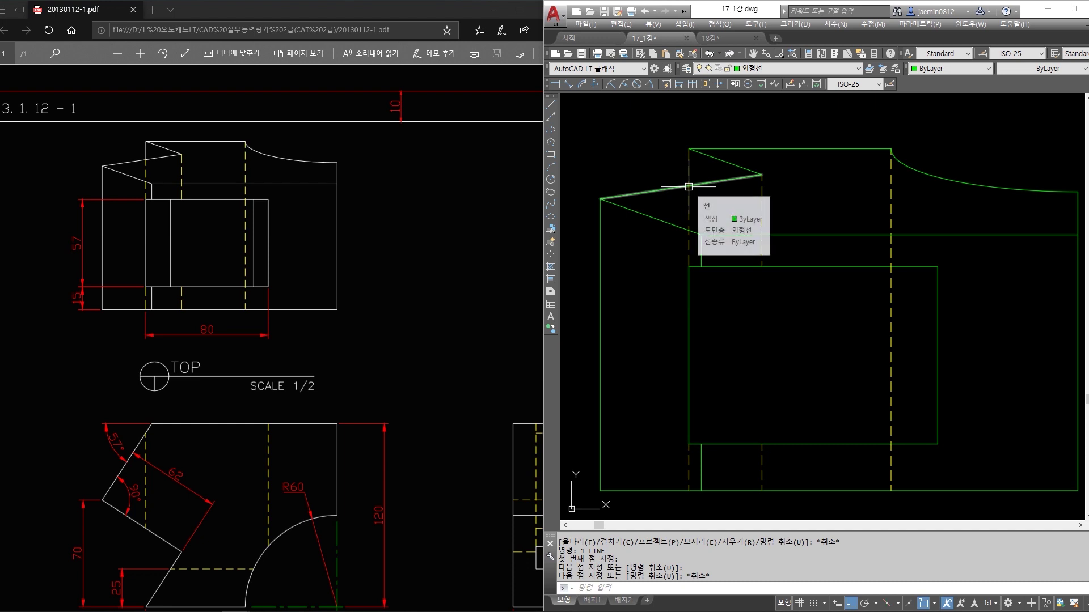
scroll(692, 200, down, 3)
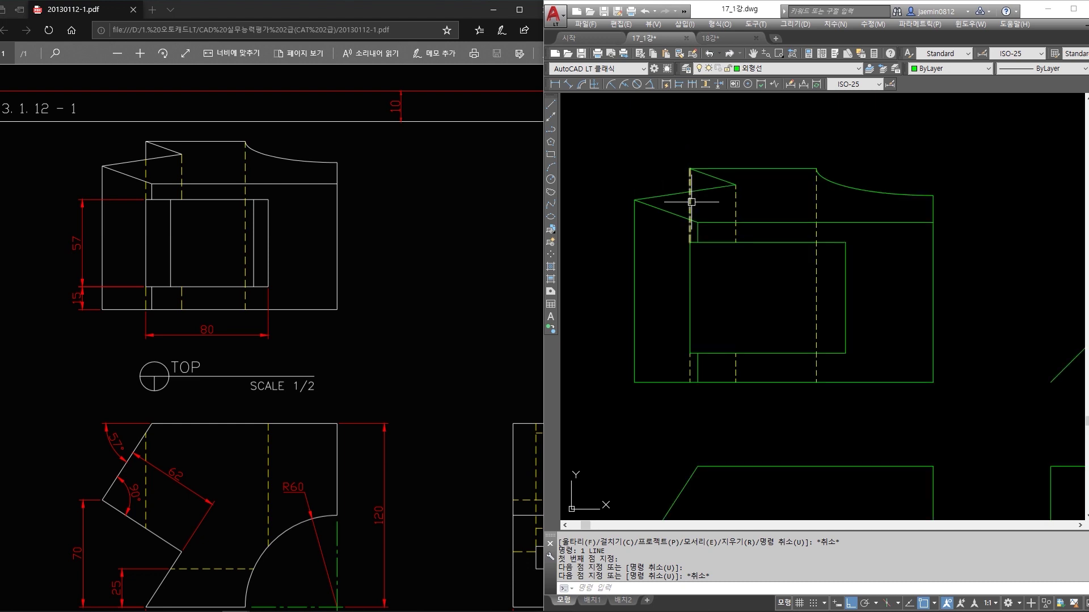
scroll(692, 203, down, 3)
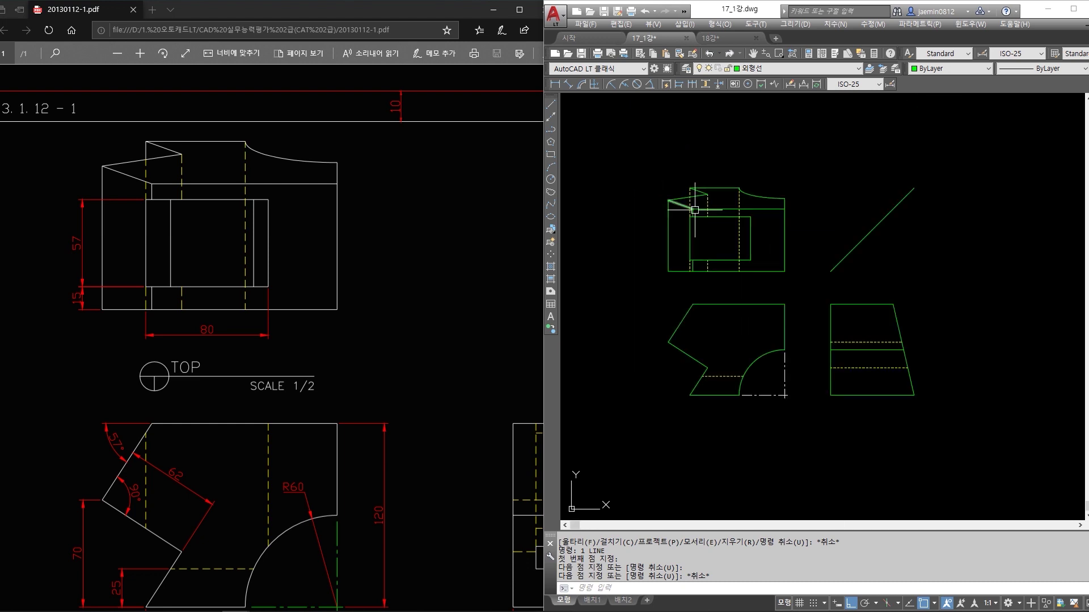
middle_drag(694, 210, 688, 292)
scroll(688, 292, down, 2)
scroll(686, 292, up, 2)
scroll(687, 291, up, 3)
scroll(646, 275, down, 3)
middle_drag(660, 305, 686, 247)
scroll(691, 260, up, 3)
scroll(687, 185, down, 2)
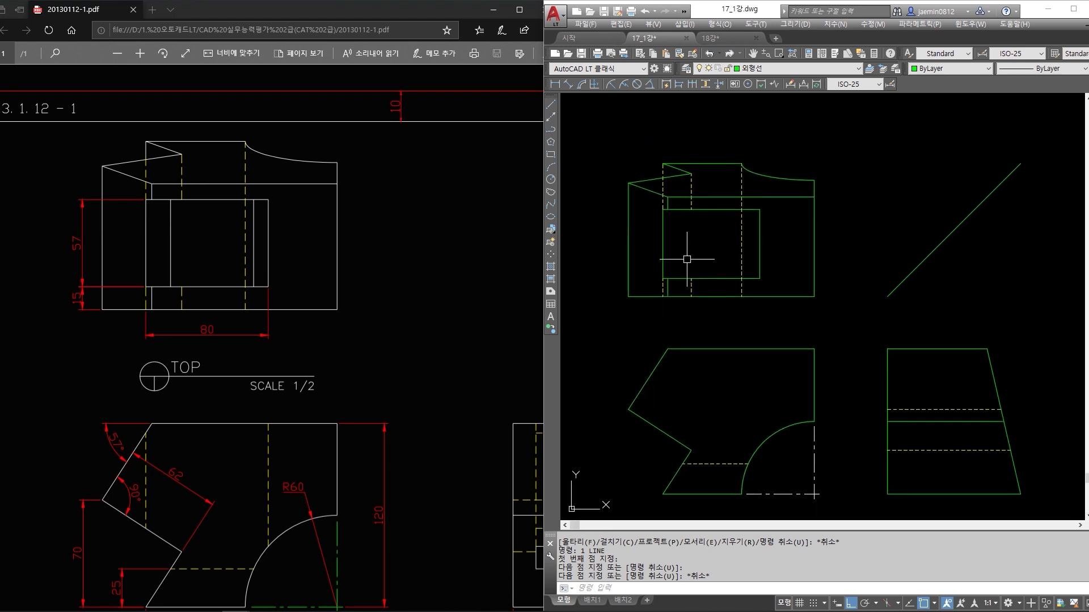
Draw a horizontal projection line from the leftmost hidden line's crossing with the slanted edge in the top view past the 45° line.
key(Escape)
scroll(672, 181, up, 3)
click(649, 147)
click(668, 166)
scroll(648, 185, up, 3)
key(Escape)
text(l)
key(space)
click(648, 148)
scroll(650, 153, down, 5)
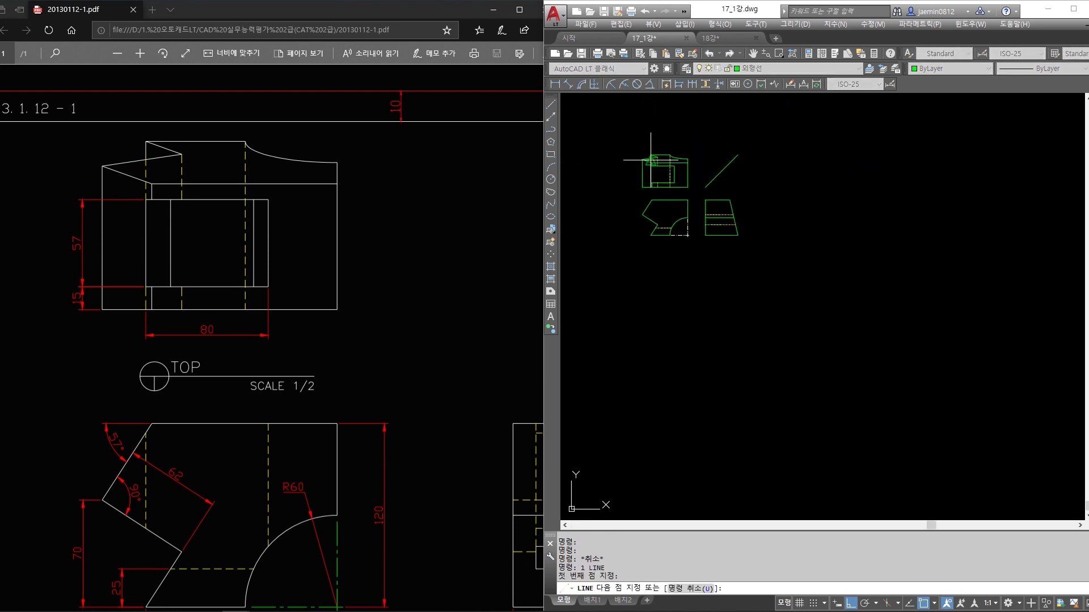
click(760, 173)
key(Escape)
scroll(739, 159, up, 4)
Trim the horizontal projection line's overhang beyond the 45° line.
text(tr)
key(space)
click(733, 154)
key(space)
click(731, 156)
click(732, 158)
key(Escape)
Draw a vertical projection line from the 45° line into the right view and trim it at the slanted side.
text(l)
key(space)
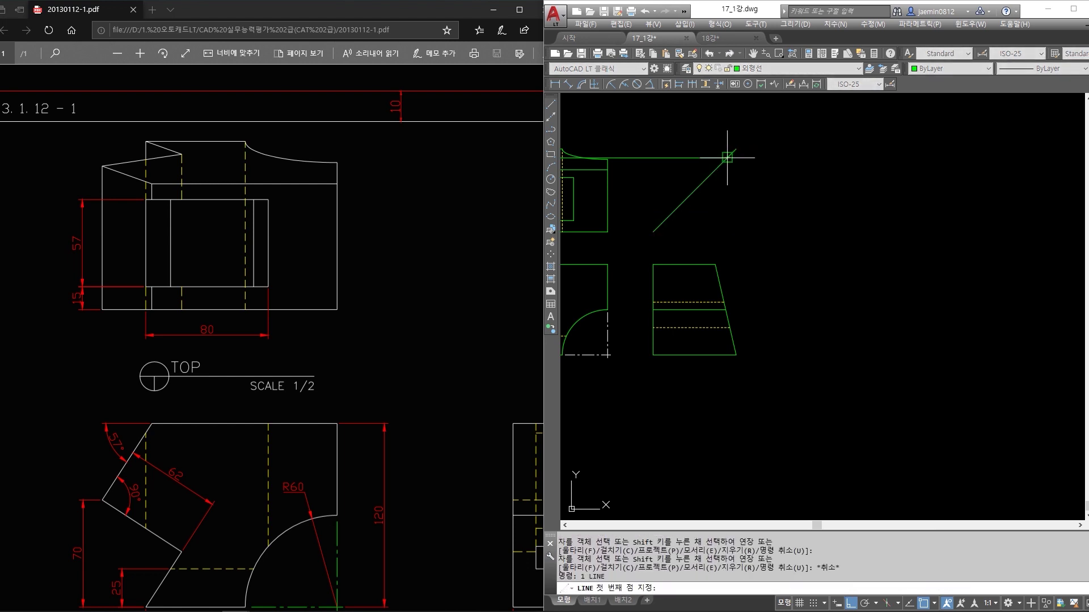
click(727, 157)
click(728, 387)
key(Escape)
text(tr)
key(space)
scroll(731, 342, up, 4)
click(734, 330)
key(space)
click(725, 270)
key(Escape)
scroll(893, 365, down, 4)
scroll(872, 359, up, 4)
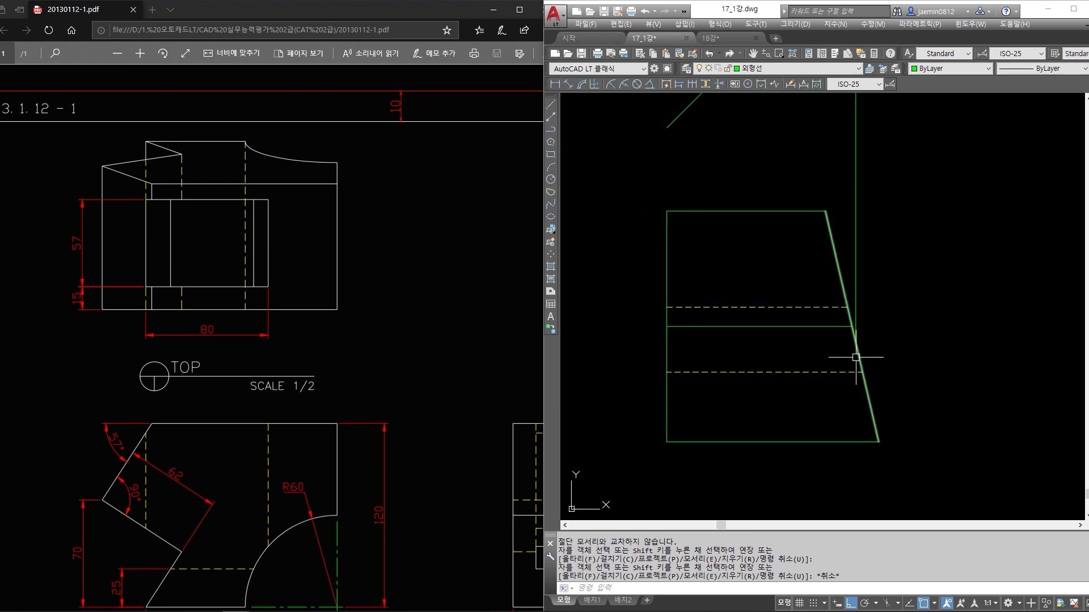
key(Escape)
text(l)
key(space)
click(855, 342)
key(Escape)
key(Escape)
scroll(884, 355, down, 5)
scroll(887, 358, up, 2)
mouse_move(910, 382)
middle_down()
mouse_move(1007, 432)
mouse_move(1017, 425)
middle_up()
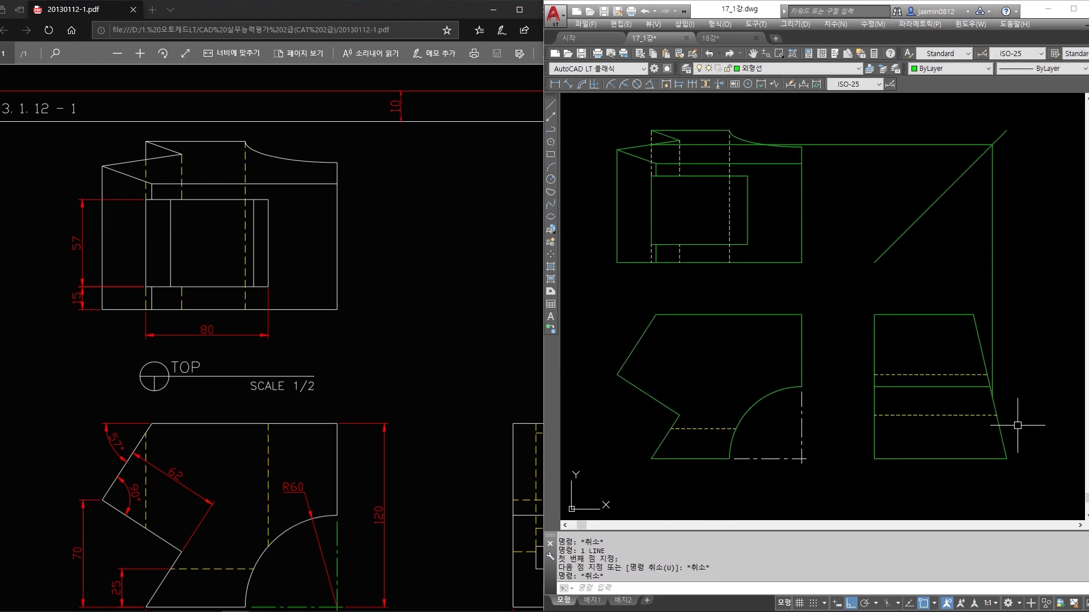
Examine how the projected point on the right view's slanted side relates to the leftmost vertical edge in the top view.
click(991, 353)
click(993, 400)
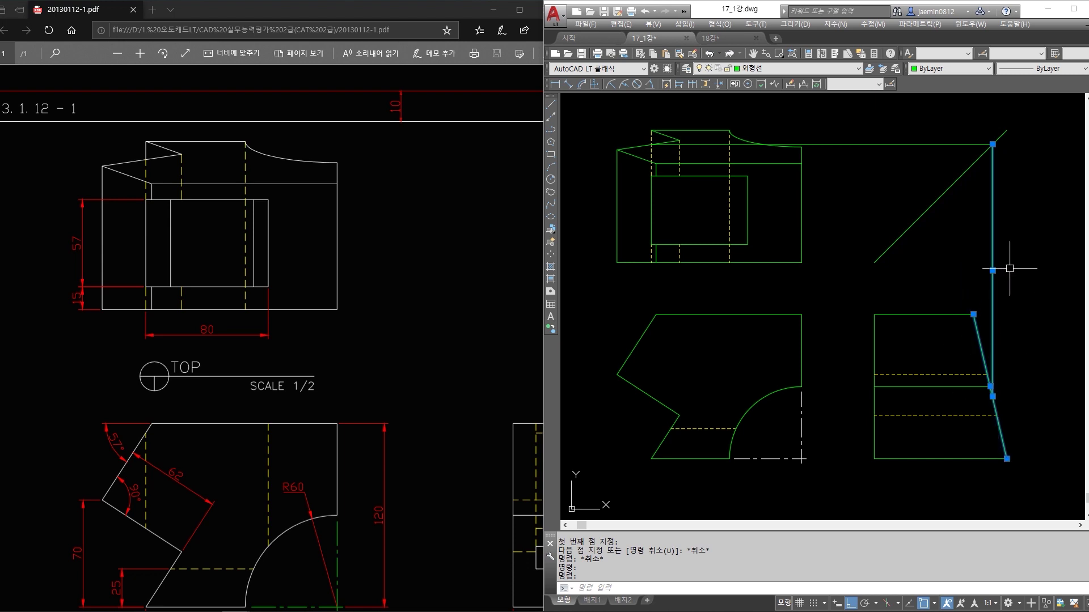
key(Escape)
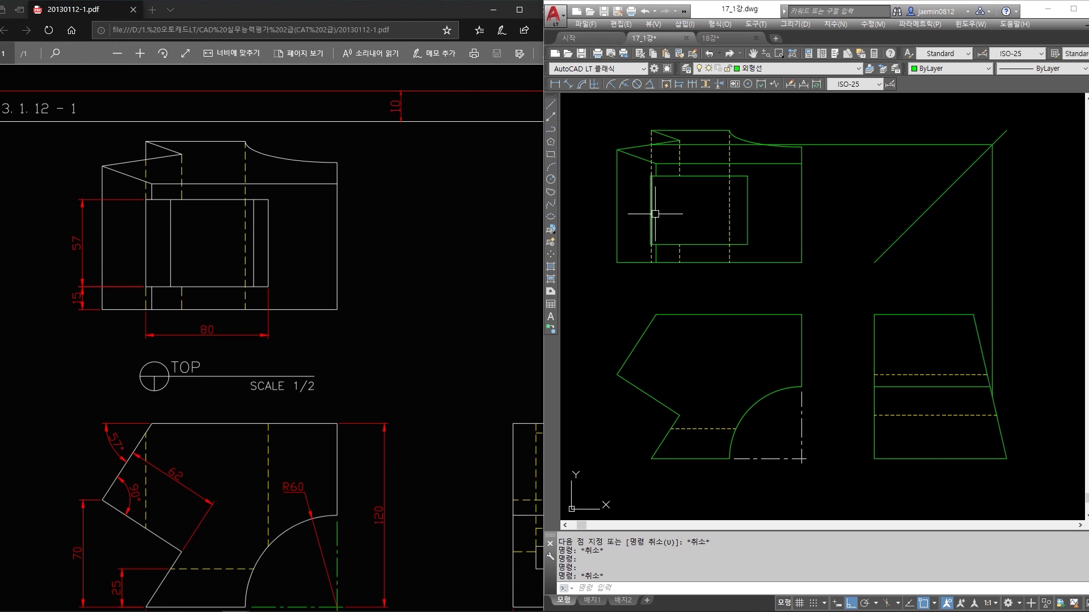
click(1010, 296)
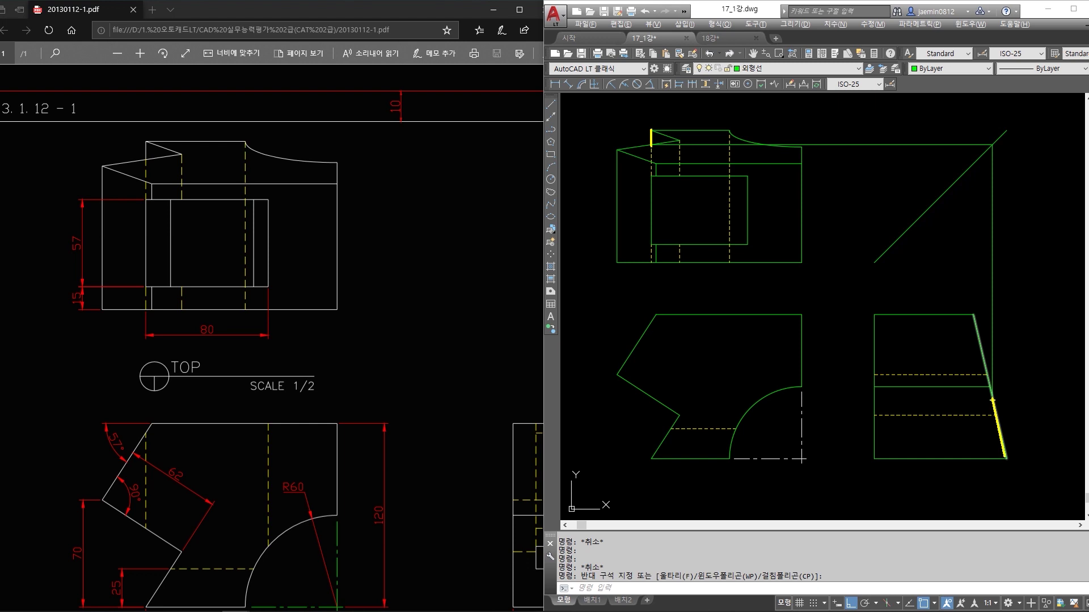
drag(988, 416, 1011, 475)
drag(1004, 289, 1008, 399)
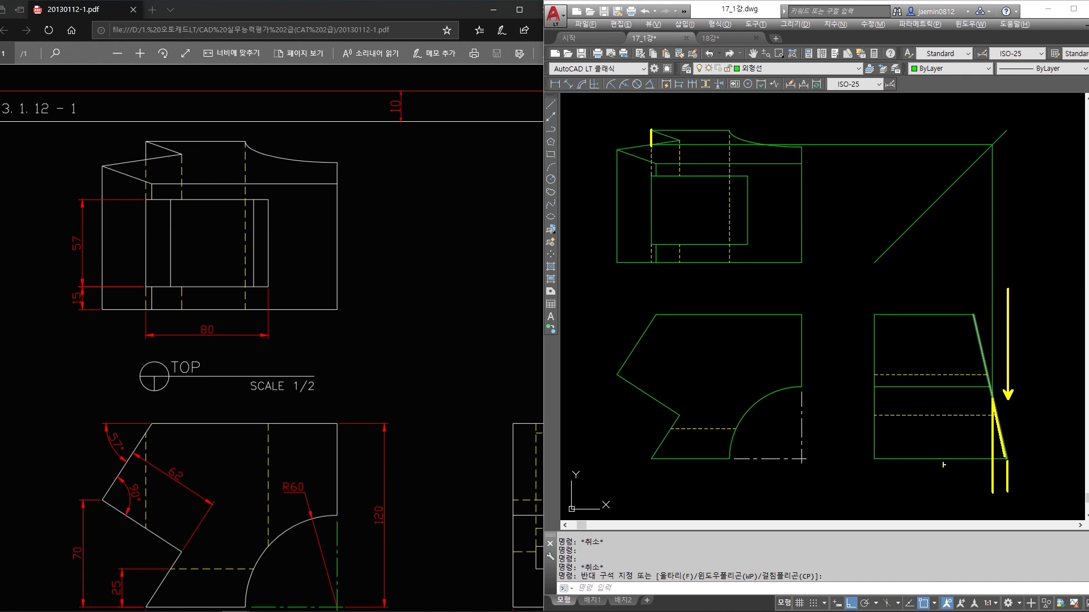
drag(880, 458, 990, 458)
drag(643, 169, 662, 249)
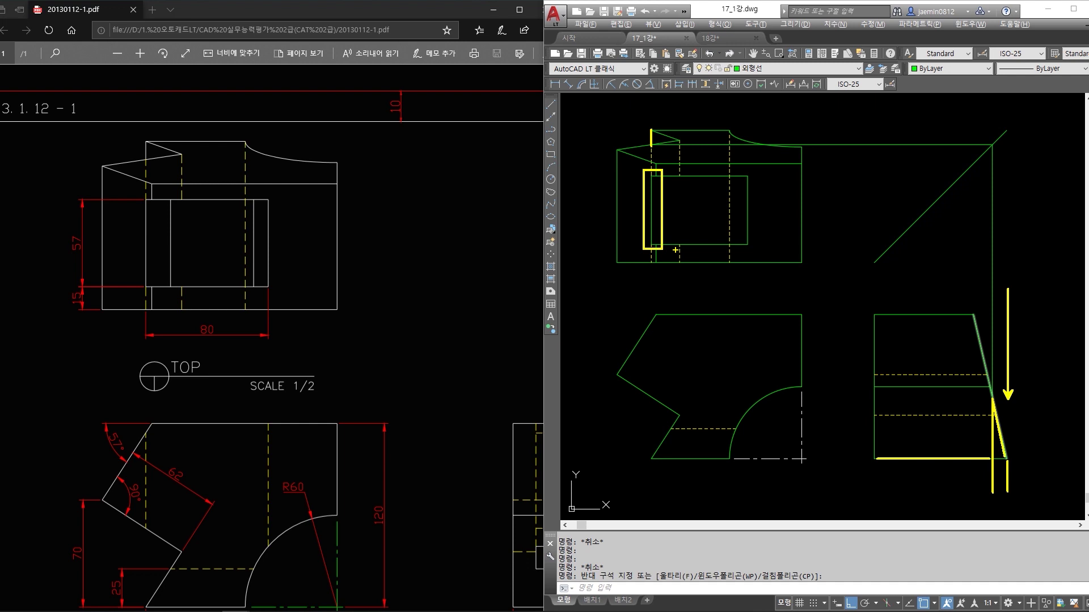
key(Escape)
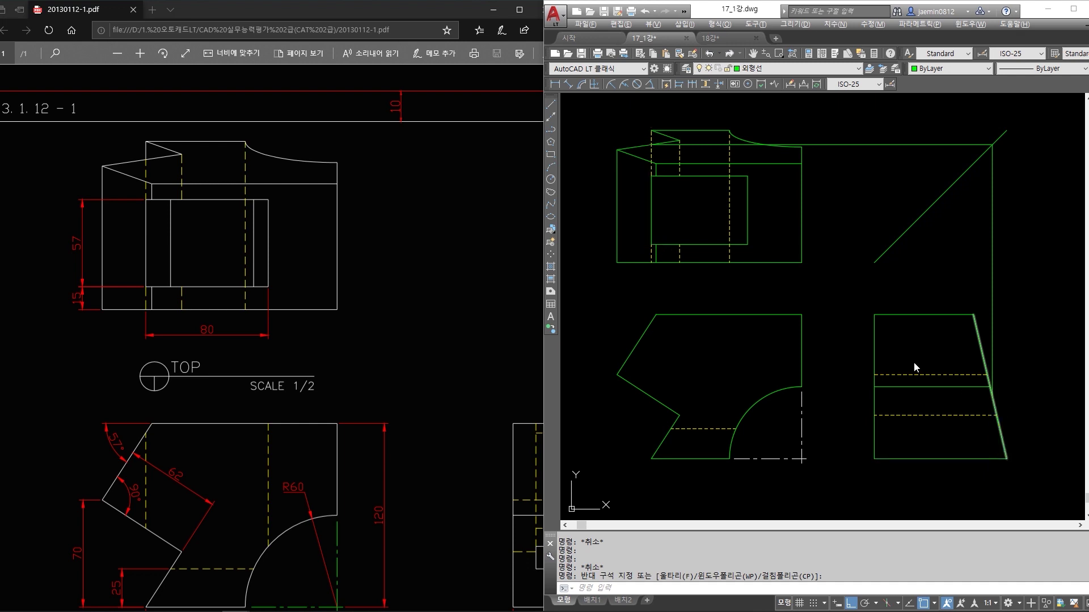
click(849, 294)
key(Escape)
Erase the horizontal and vertical projection lines between the top and right views.
click(888, 120)
click(873, 181)
click(1022, 233)
click(975, 265)
key(Delete)
Trim the leftmost hidden vertical line above the slanted edge in the top view.
scroll(644, 124, up, 2)
key(Escape)
text(tr)
click(663, 156)
key(space)
click(656, 148)
key(Escape)
Draw a solid vertical line on the 외형선 layer from the slanted edge to the top view's upper-left corner.
text(l)
click(656, 157)
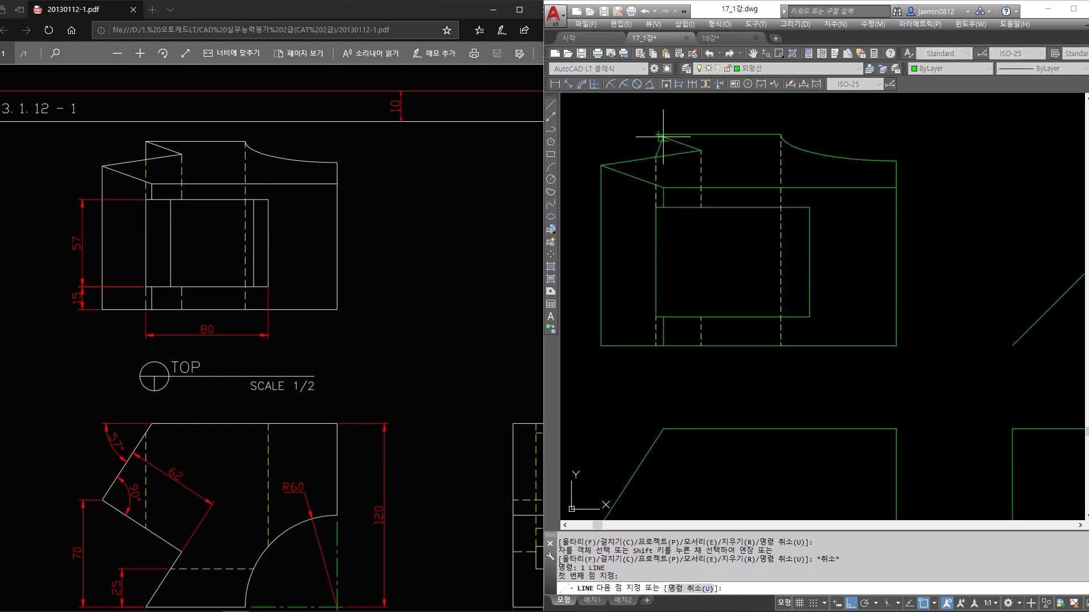
click(656, 136)
key(Escape)
scroll(729, 236, down, 4)
scroll(731, 236, up, 2)
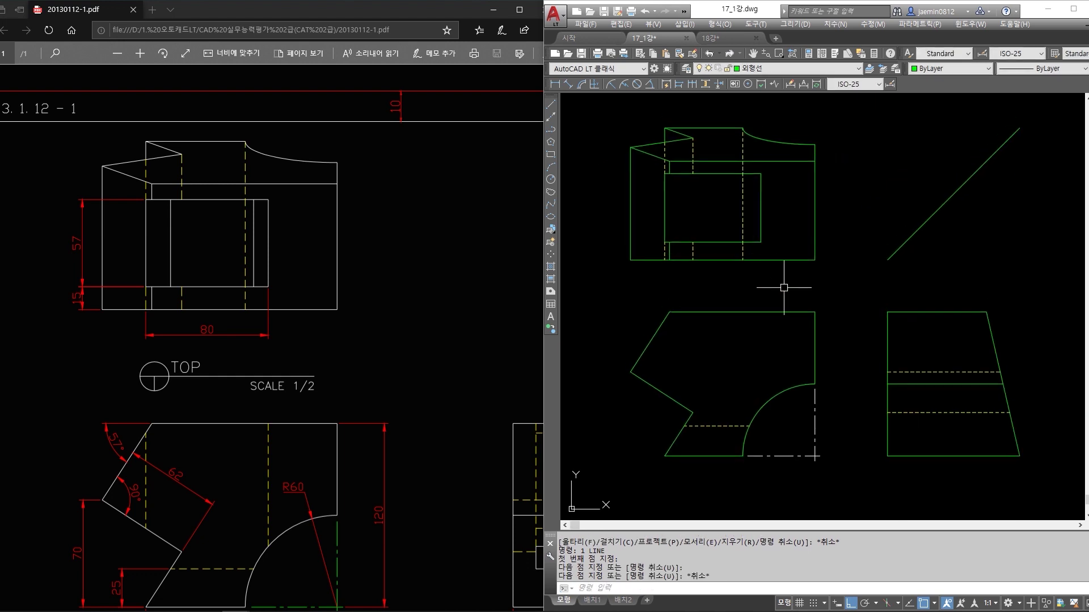
Compare the front and right views in the reference PDF with the opening's vertical sides in the drawing's top view.
click(397, 230)
ctrl+scroll(397, 240, down, 2)
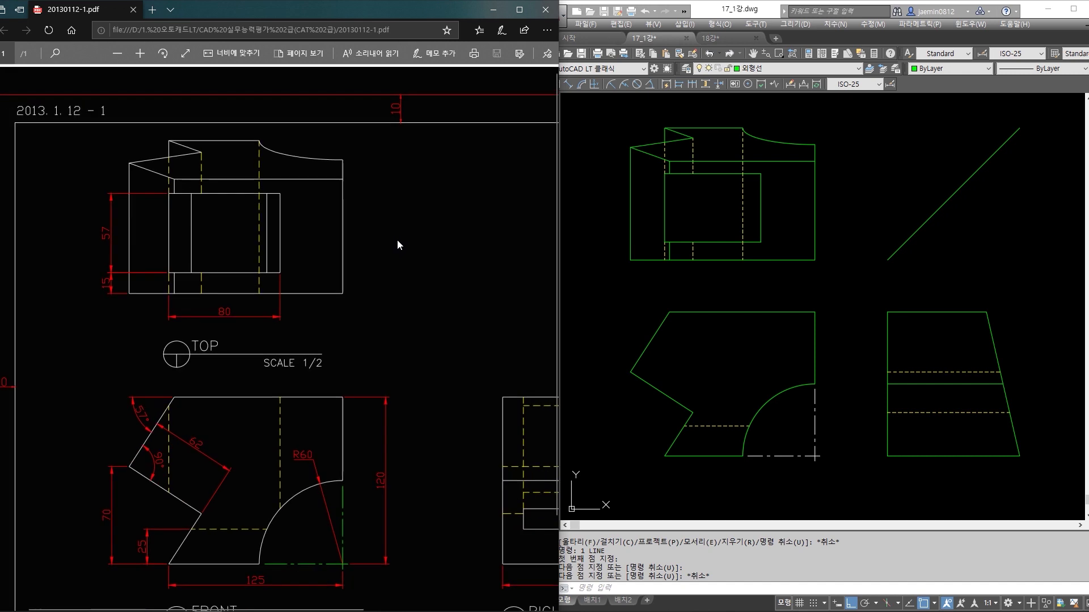
ctrl+scroll(409, 281, down, 1)
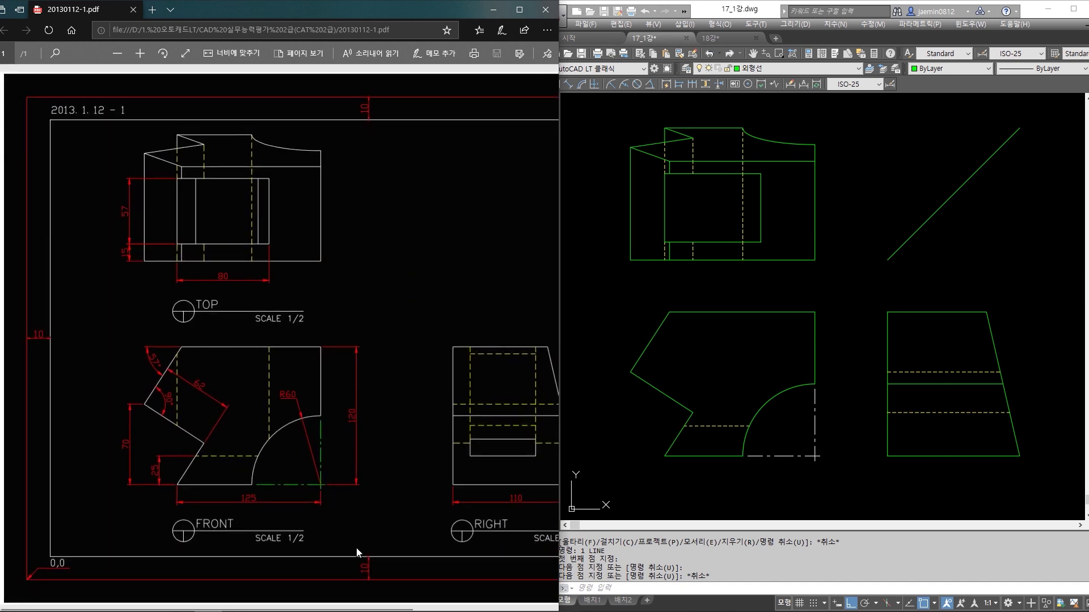
drag(324, 608, 389, 609)
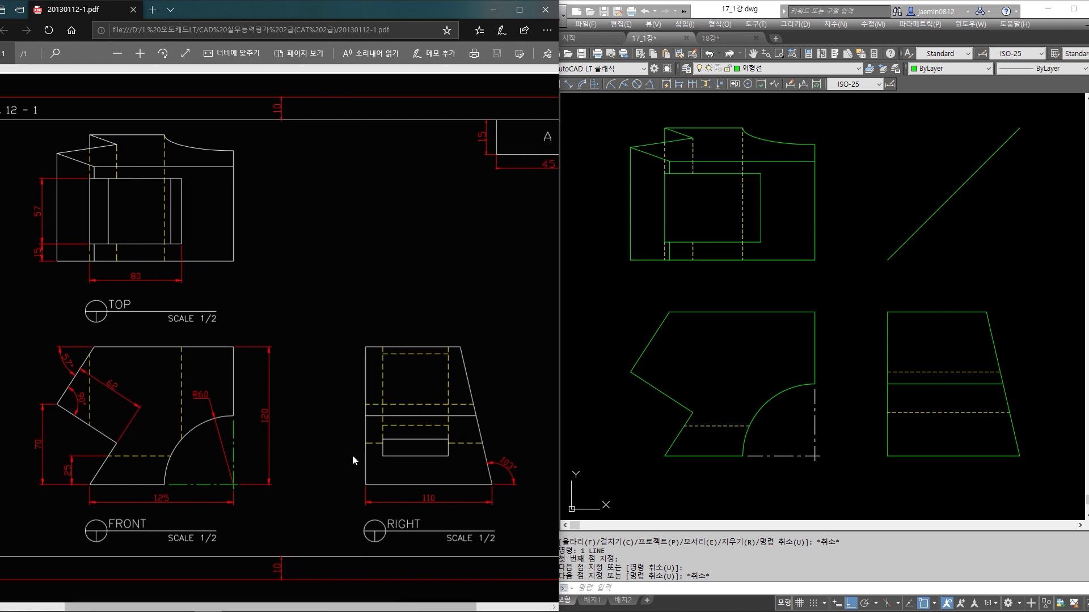
ctrl+scroll(353, 455, up, 1)
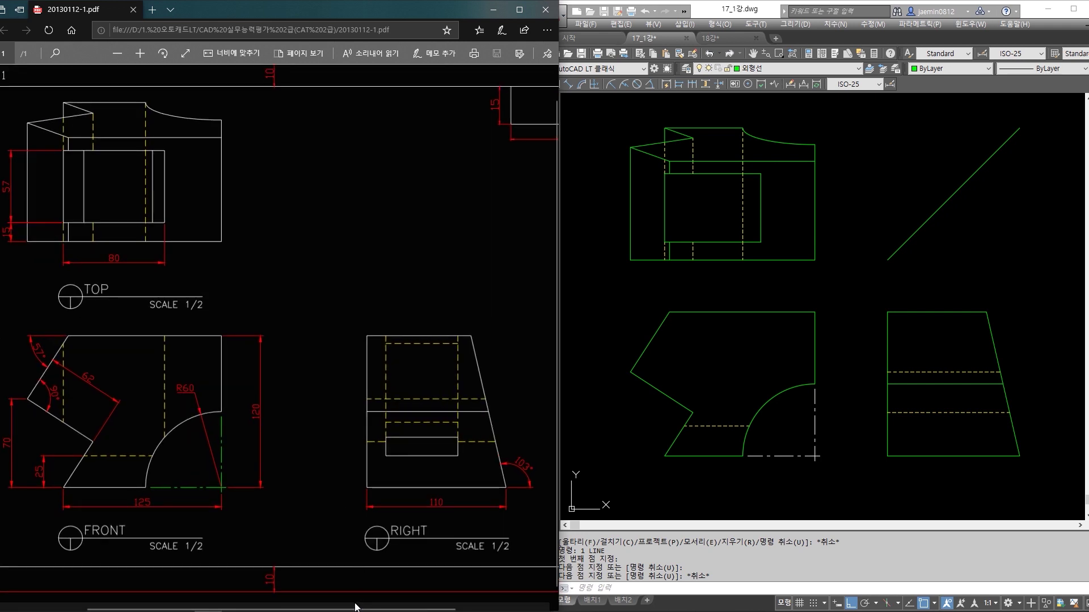
scroll(348, 609, left, 1)
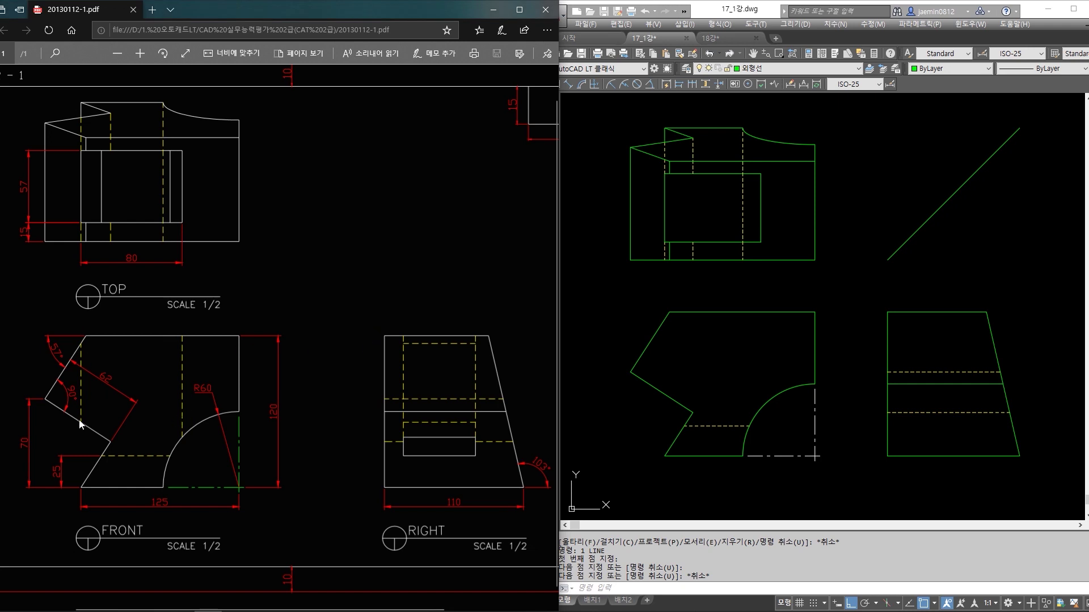
click(761, 214)
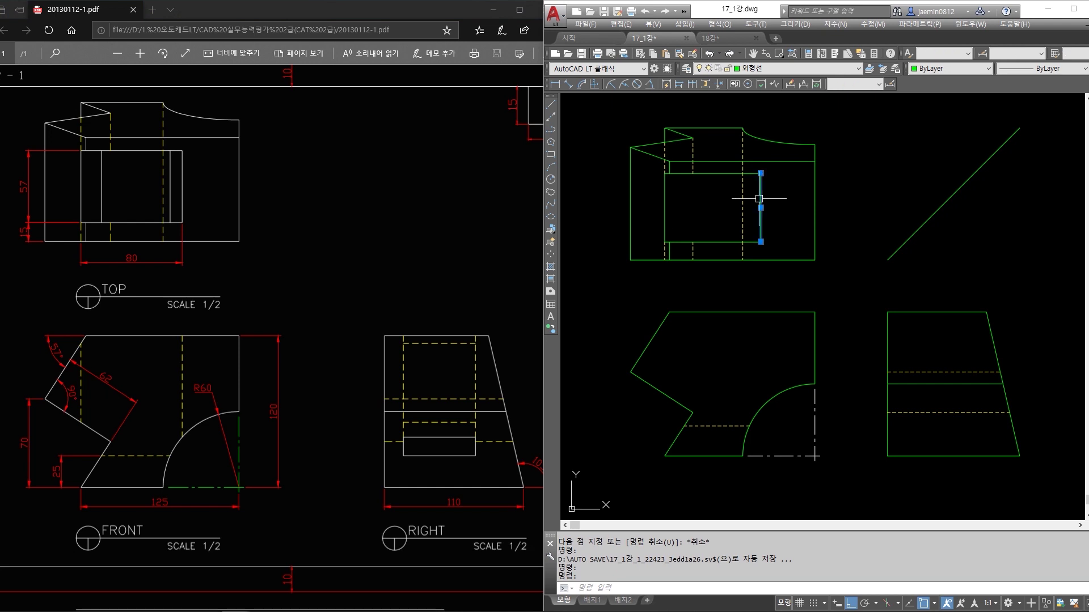
click(668, 214)
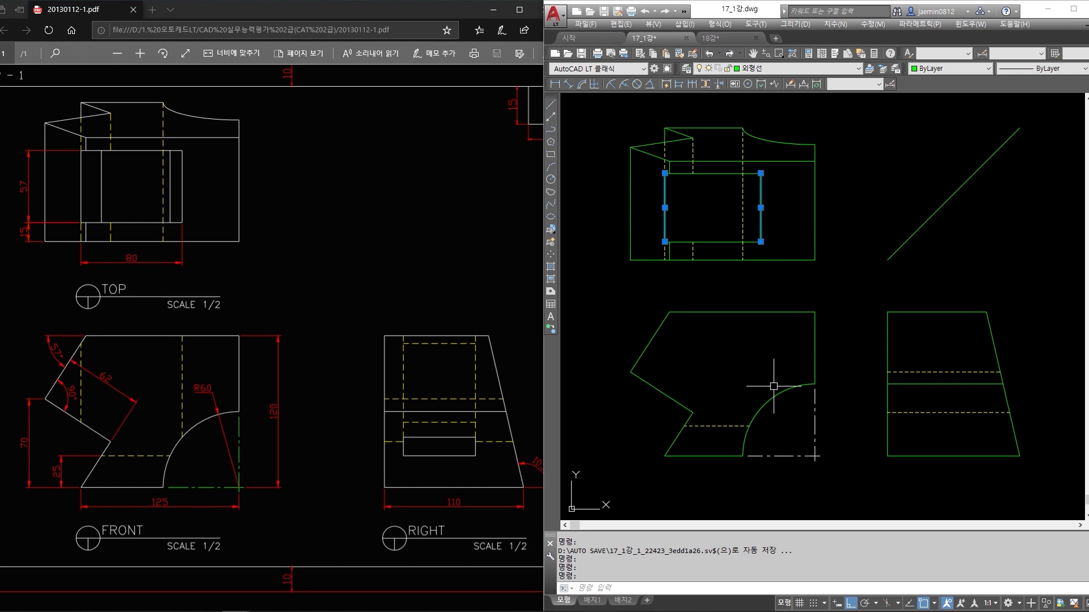
key(Escape)
click(237, 365)
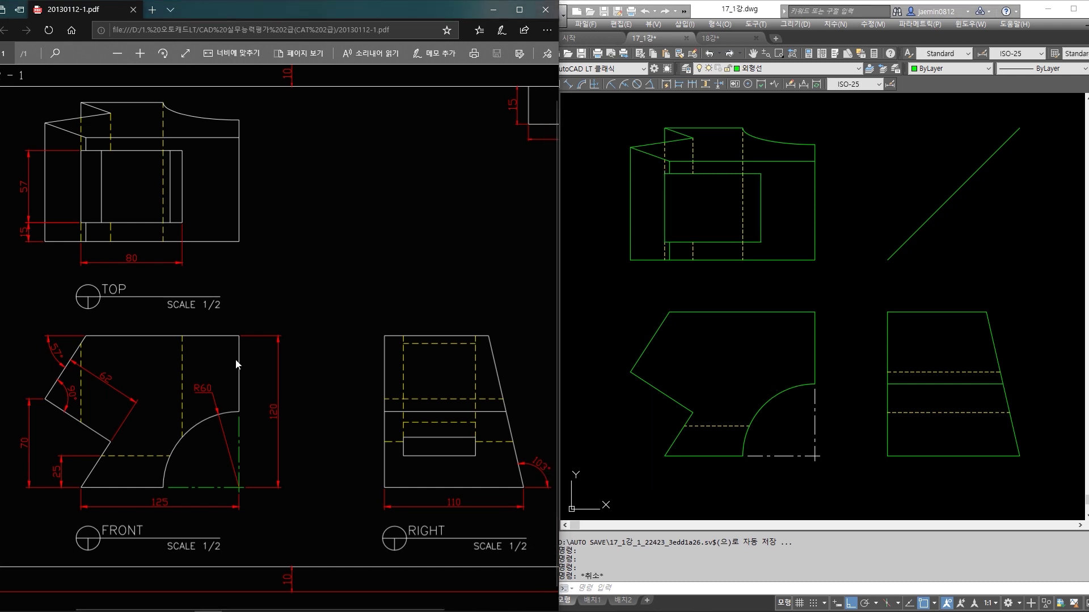
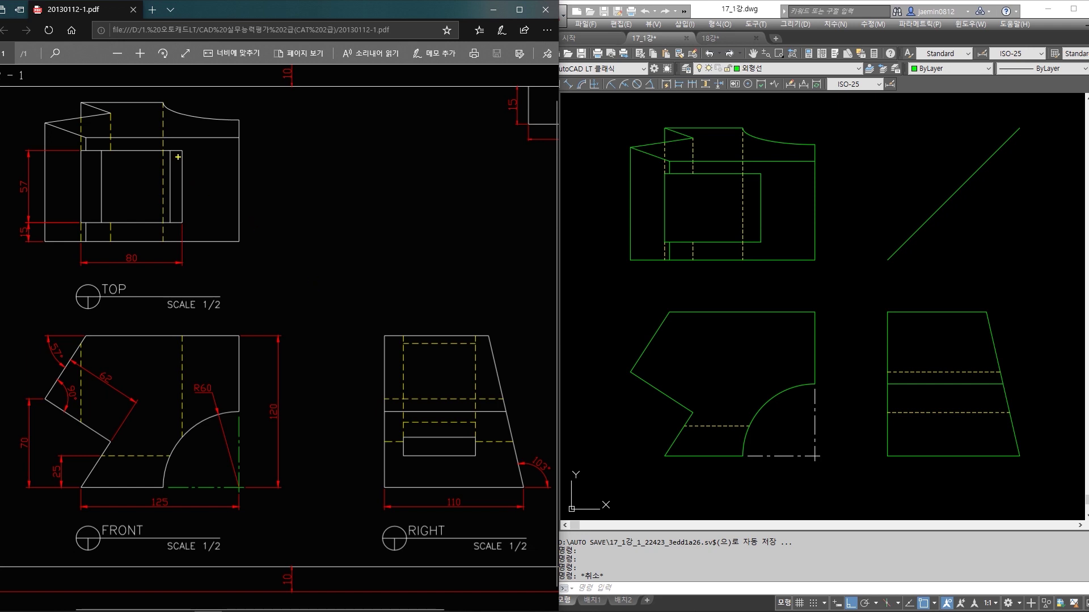
Examine in the reference PDF how the opening's vertical sides in the top view correspond to the front view's hidden lines.
drag(180, 150, 179, 222)
mouse_move(79, 151)
mouse_down()
mouse_move(78, 227)
mouse_move(128, 240)
mouse_move(241, 240)
mouse_up()
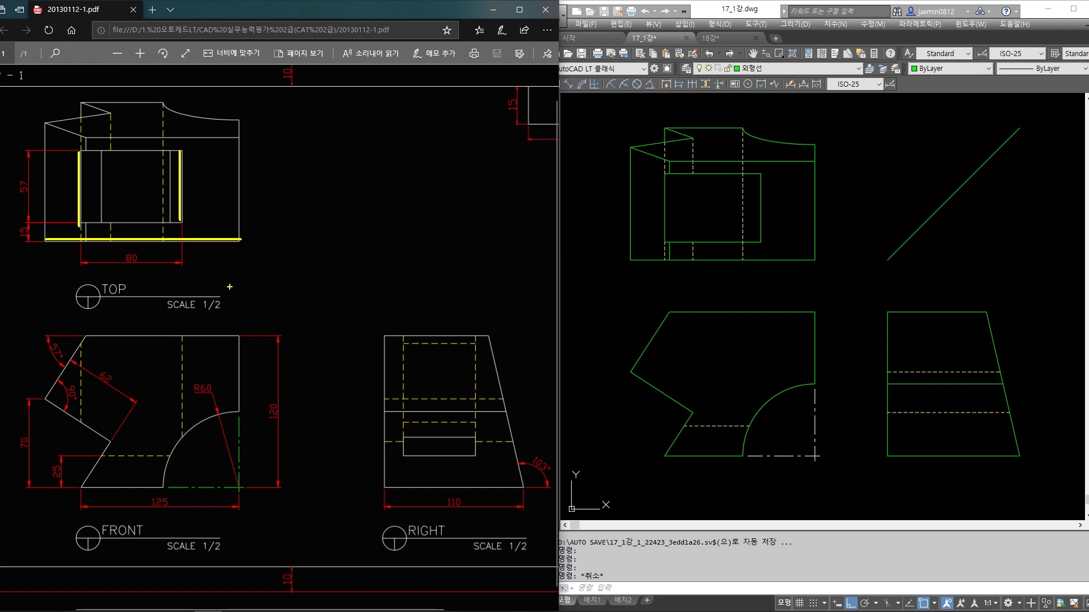
ctrl+shift+drag(140, 276, 140, 315)
drag(70, 90, 88, 258)
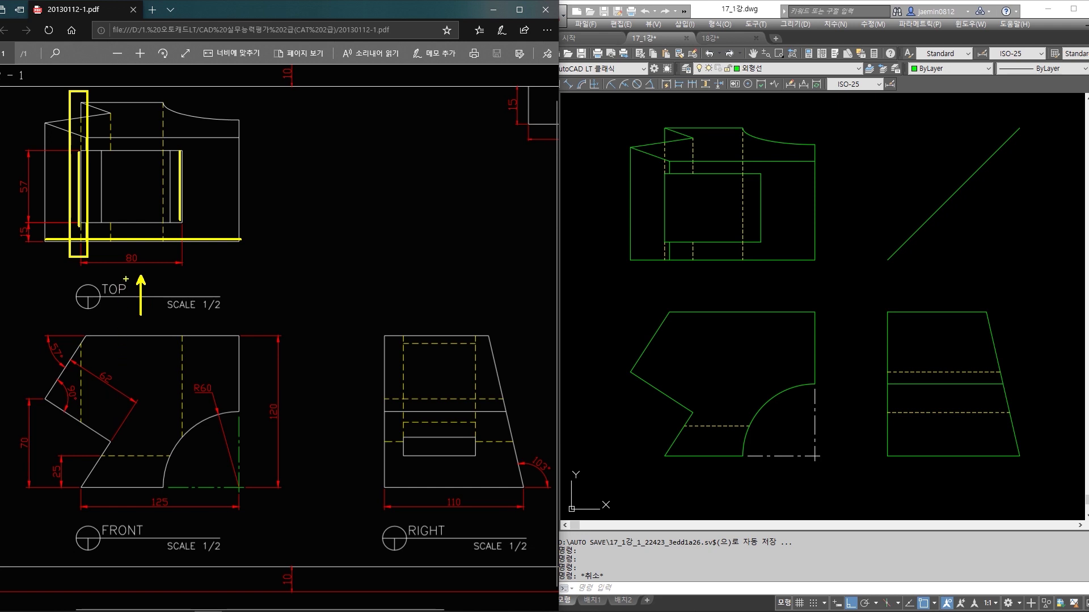
key(ctrl+z)
key(ctrl+z)
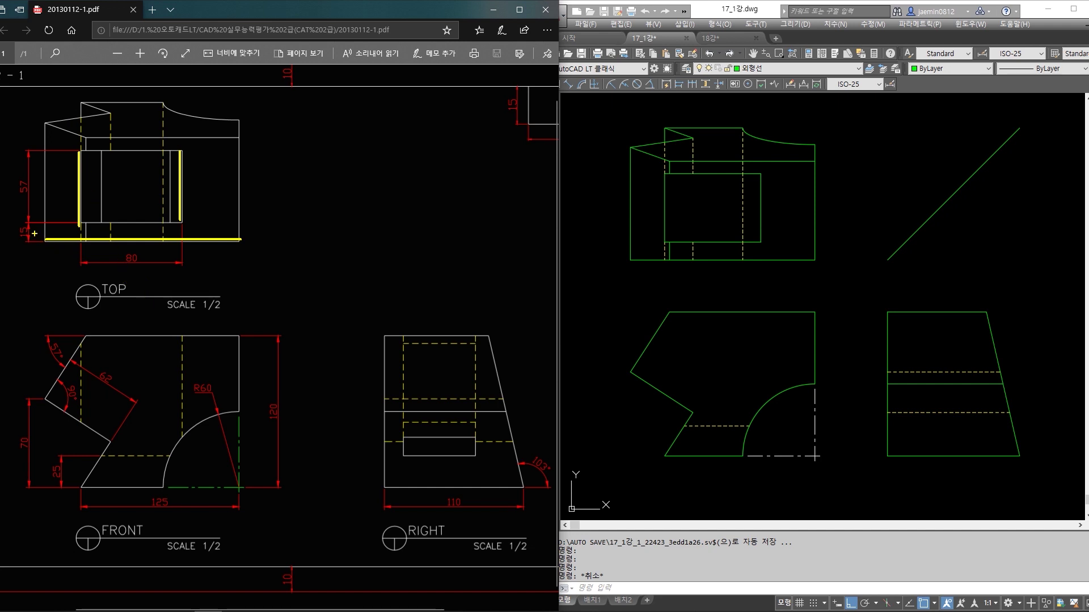
drag(34, 233, 248, 250)
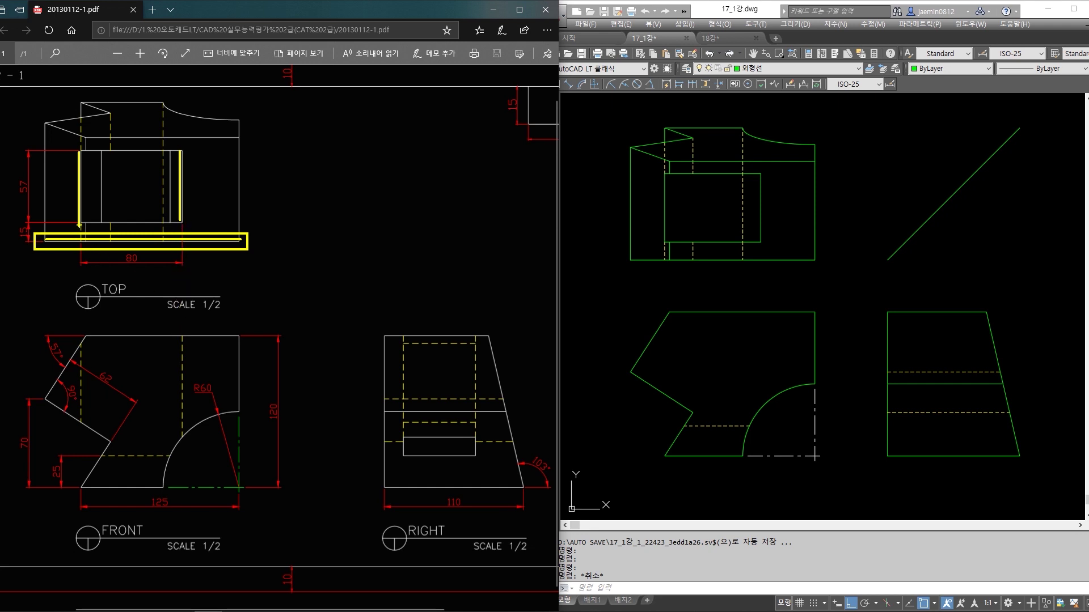
drag(81, 344, 80, 413)
drag(182, 340, 181, 435)
click(720, 287)
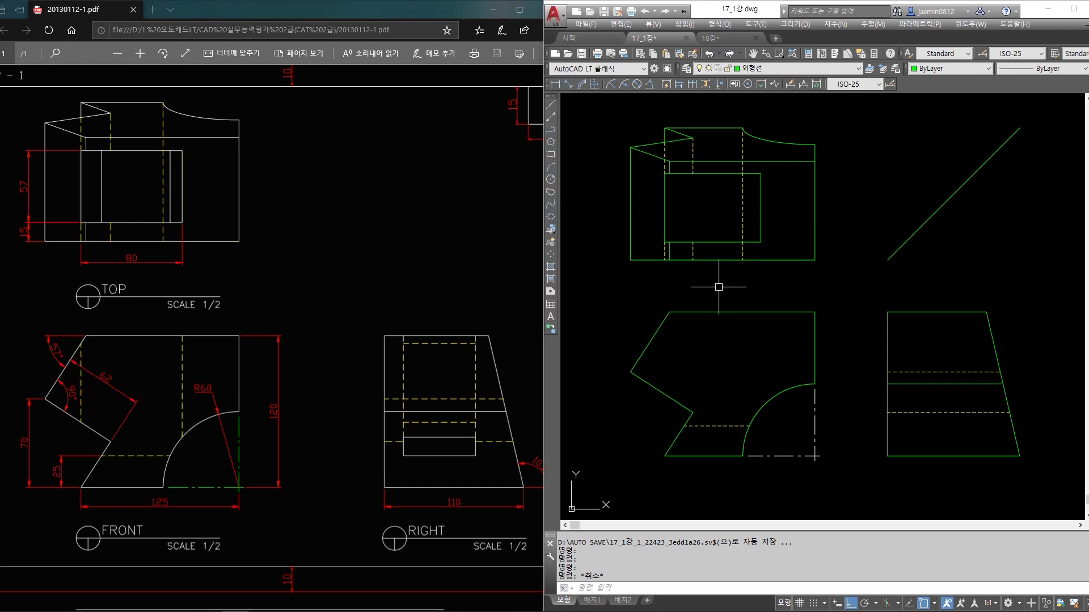
key(Escape)
text(l)
key(space)
key(Escape)
click(761, 207)
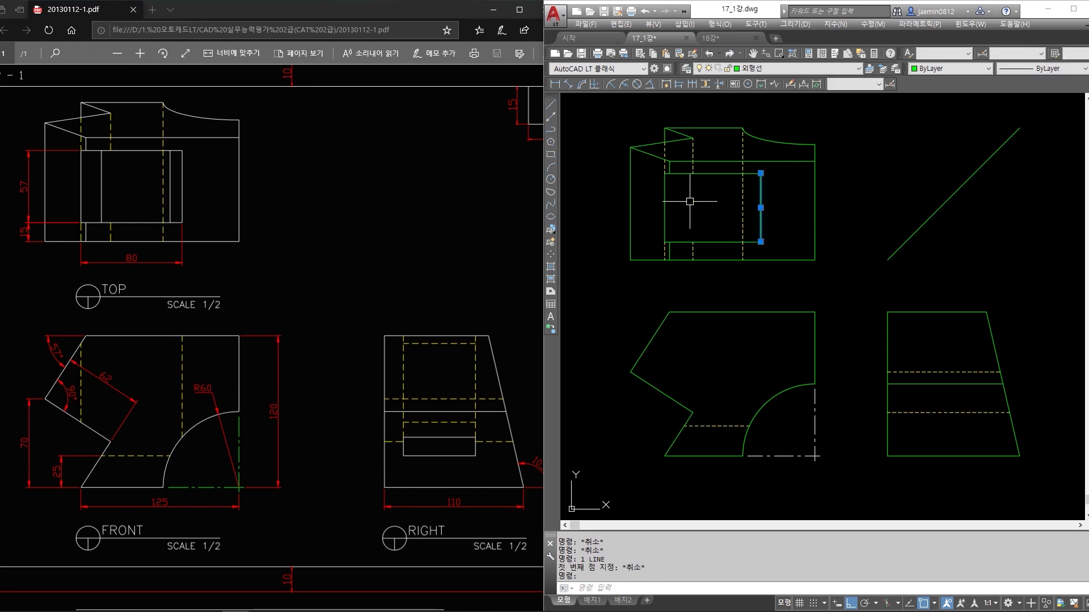
click(664, 200)
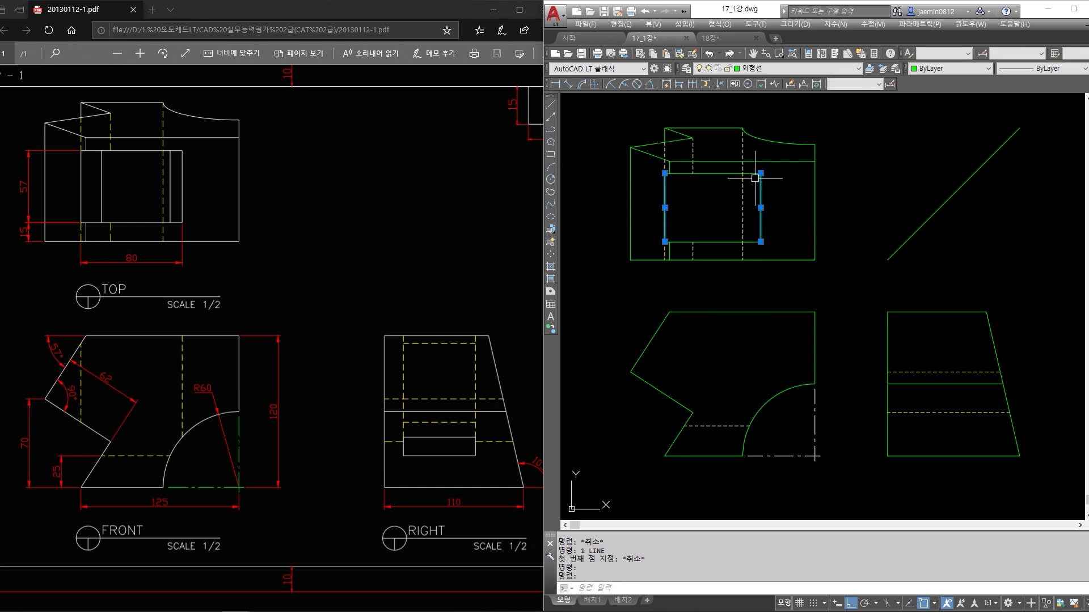
key(Escape)
Draw two vertical lines from the opening's lower corners in the top view down through the front view.
text(l)
key(space)
click(761, 241)
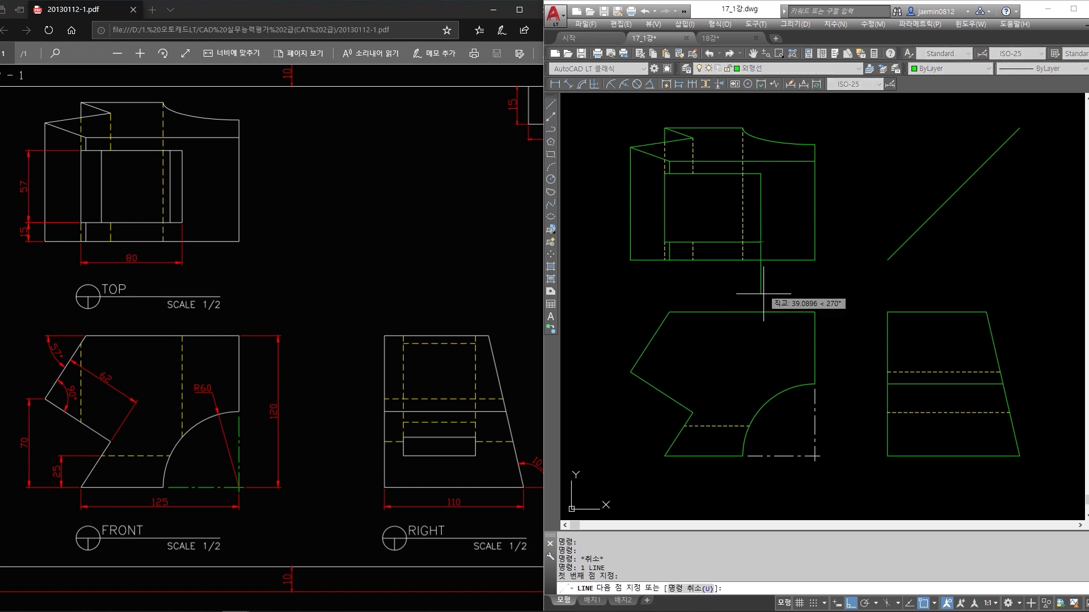
click(786, 424)
key(Escape)
key(space)
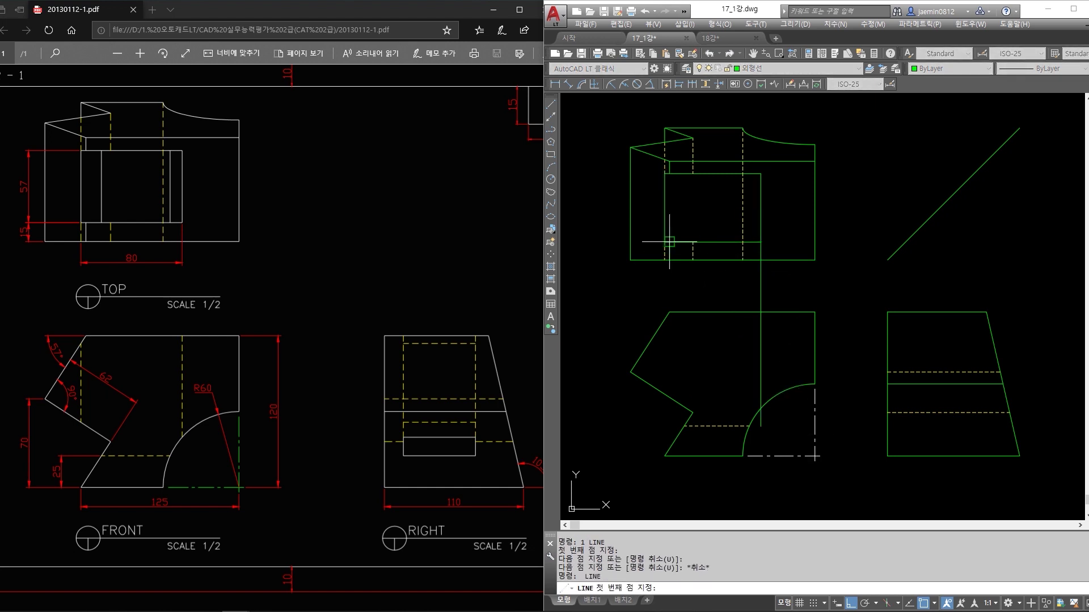
click(665, 242)
click(665, 445)
key(Escape)
text(tr)
key(space)
click(785, 294)
click(676, 400)
key(Escape)
Assign the two projected vertical lines to the 숨은선 layer.
click(788, 287)
click(664, 279)
click(783, 68)
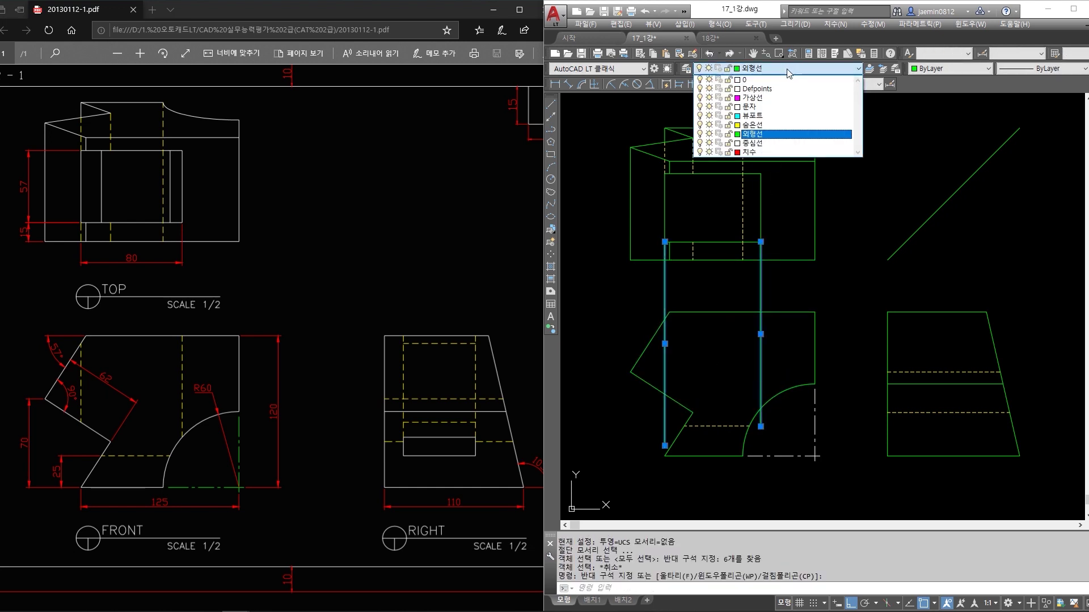
click(775, 126)
key(Escape)
Trim the two hidden vertical lines above the front view's upper outline.
text(tr)
key(space)
click(785, 298)
click(652, 327)
key(space)
click(653, 287)
key(Escape)
Trim the two hidden vertical lines below the notch's slanted edge and the arc in the front view.
key(space)
click(788, 399)
click(680, 389)
click(663, 418)
key(space)
click(754, 426)
click(761, 409)
click(776, 456)
key(Escape)
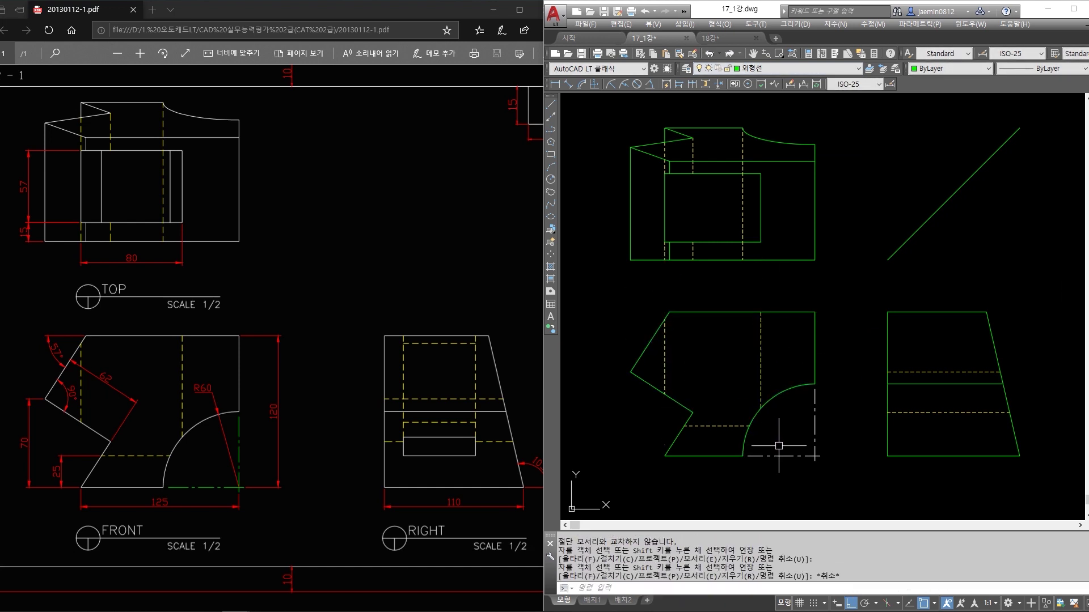
Examine the opening in the reference PDF's top view and how its width and edge distances carry over to the right view.
click(207, 456)
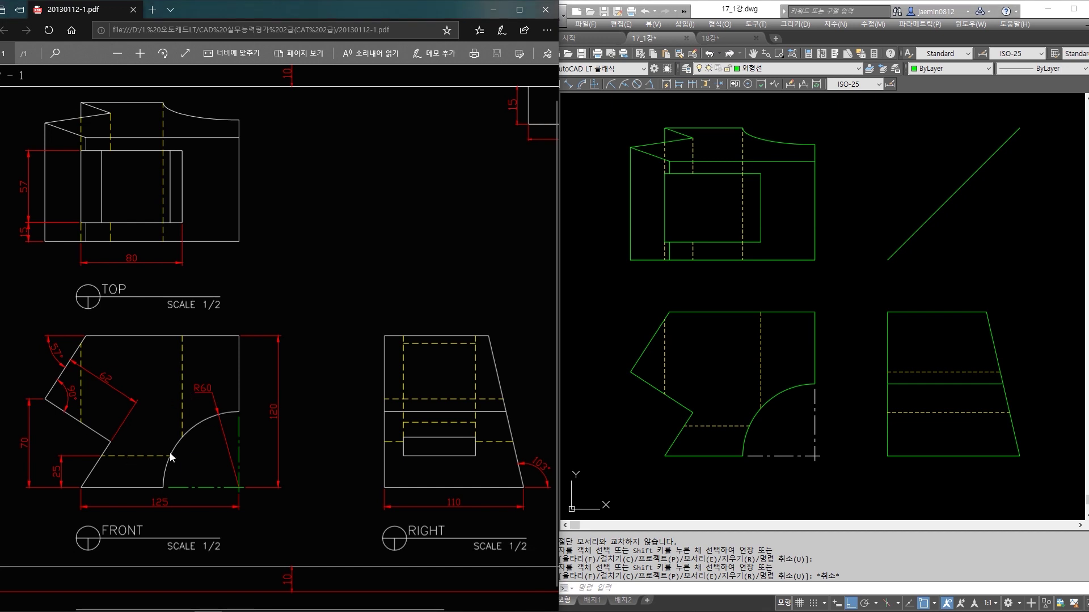
click(719, 379)
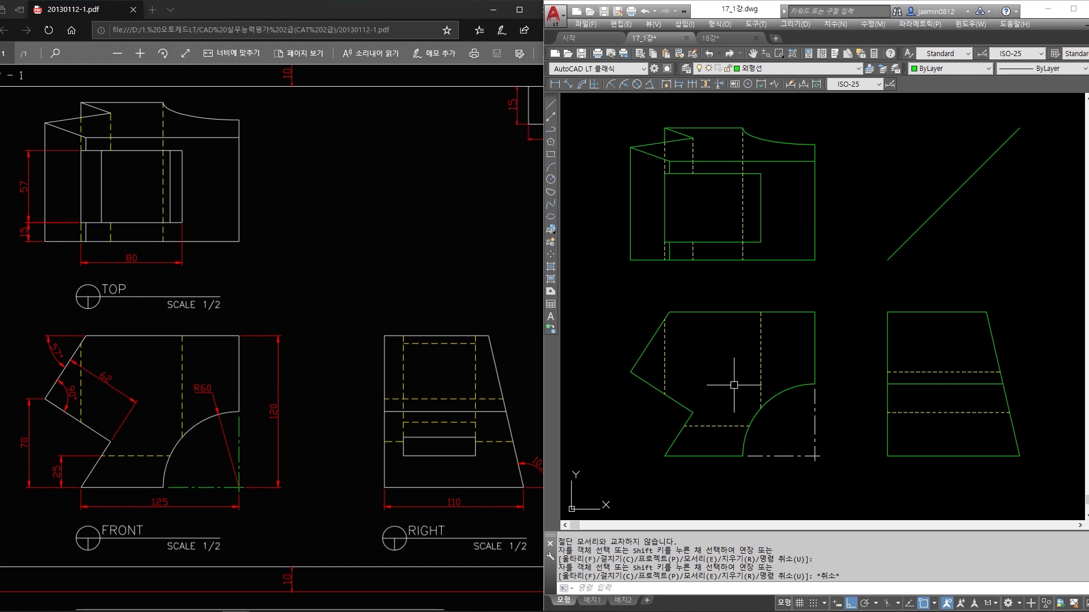
click(463, 392)
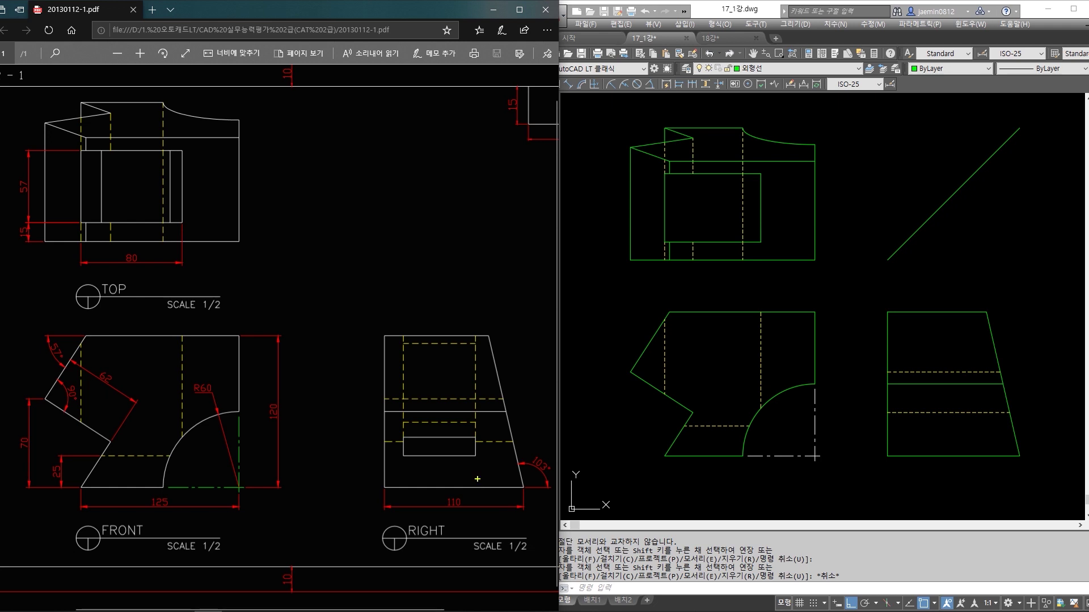
drag(399, 320, 470, 472)
drag(70, 147, 187, 229)
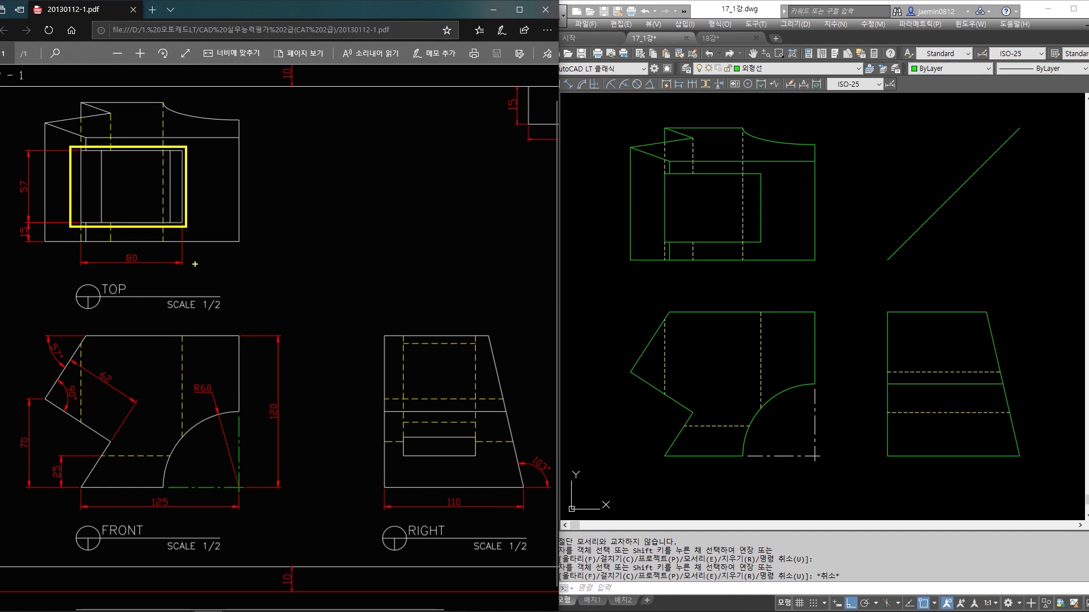
drag(46, 241, 236, 241)
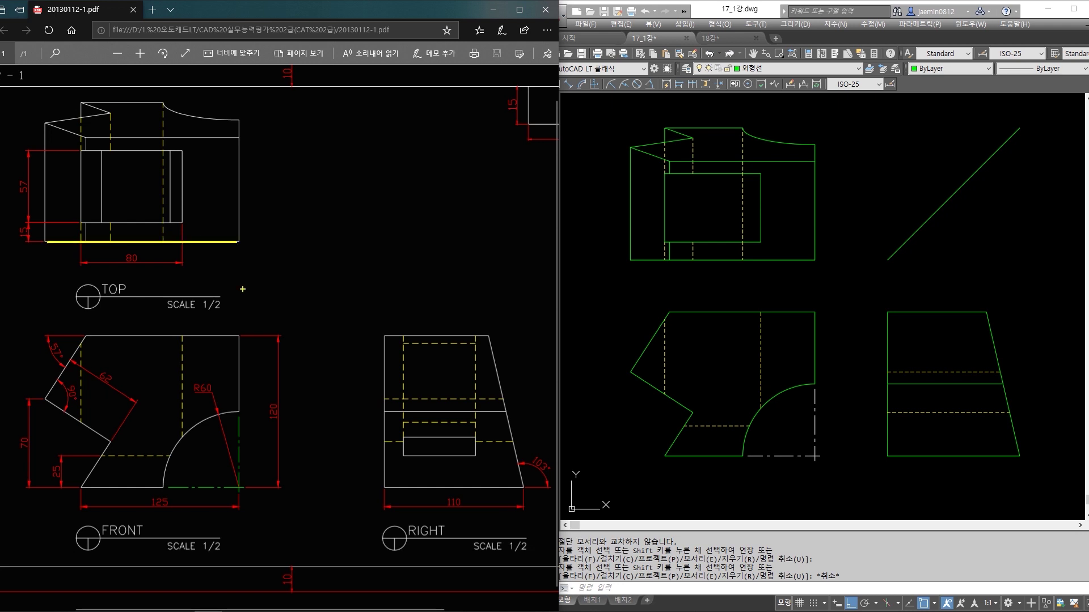
drag(386, 337, 385, 488)
drag(386, 337, 409, 336)
drag(184, 223, 182, 244)
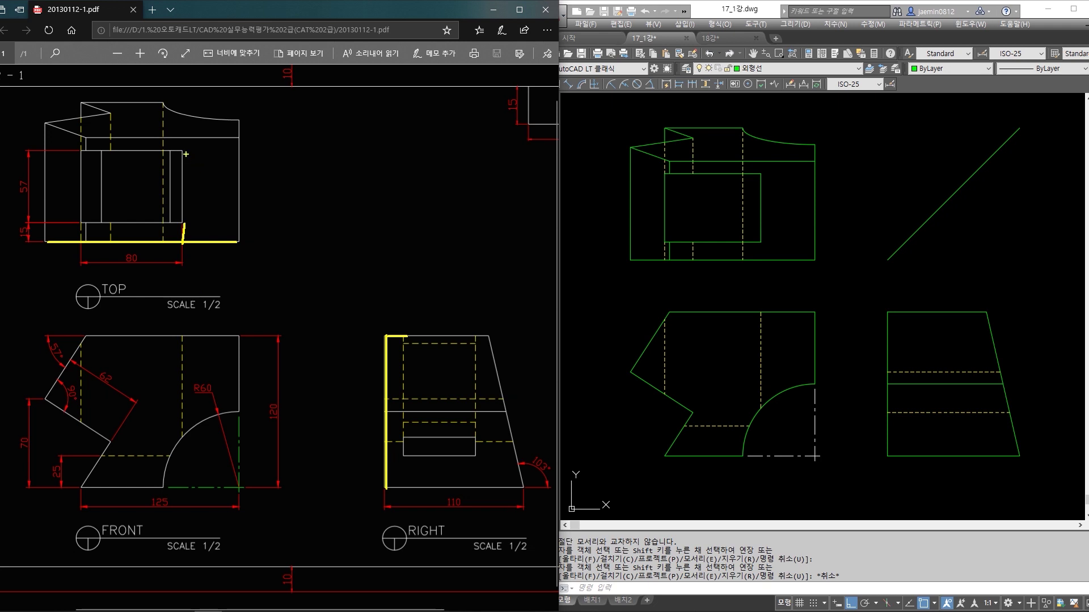
drag(184, 154, 184, 221)
mouse_move(403, 336)
mouse_down()
mouse_move(438, 321)
mouse_move(472, 330)
mouse_up()
drag(489, 335, 499, 316)
drag(241, 138, 281, 133)
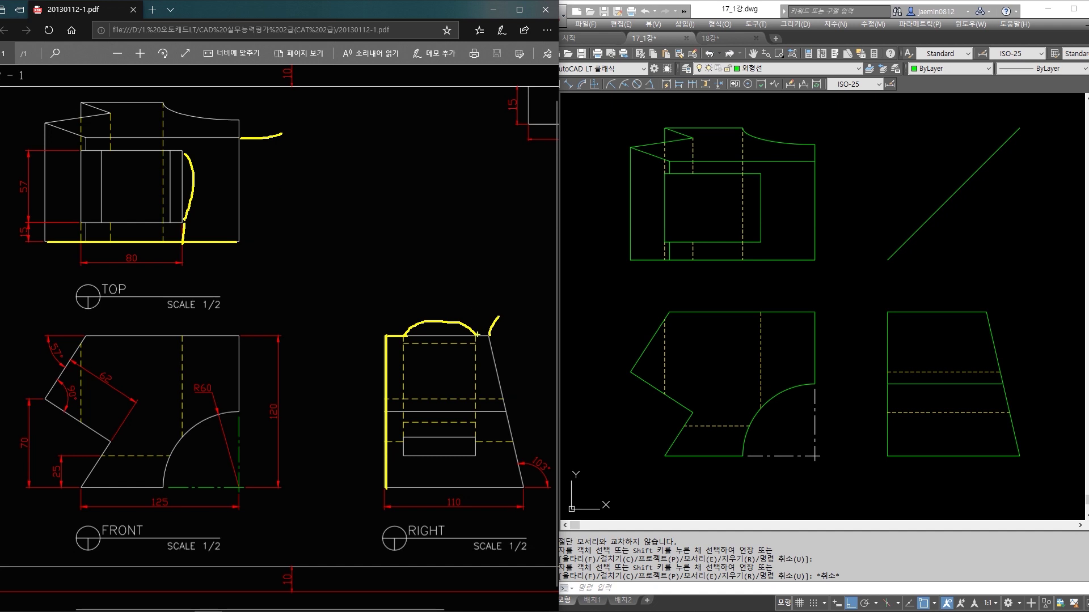
drag(477, 336, 481, 295)
drag(489, 336, 498, 296)
drag(155, 138, 156, 149)
key(Escape)
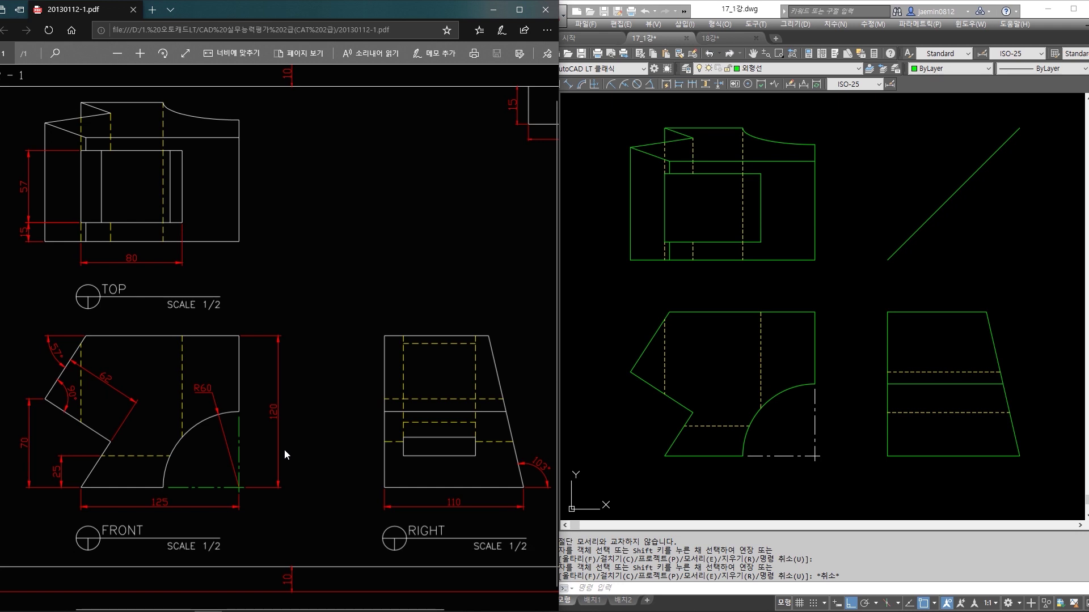
Return to the CAD drawing and identify the opening's hidden lines in the front view and its edges in the top view.
click(699, 357)
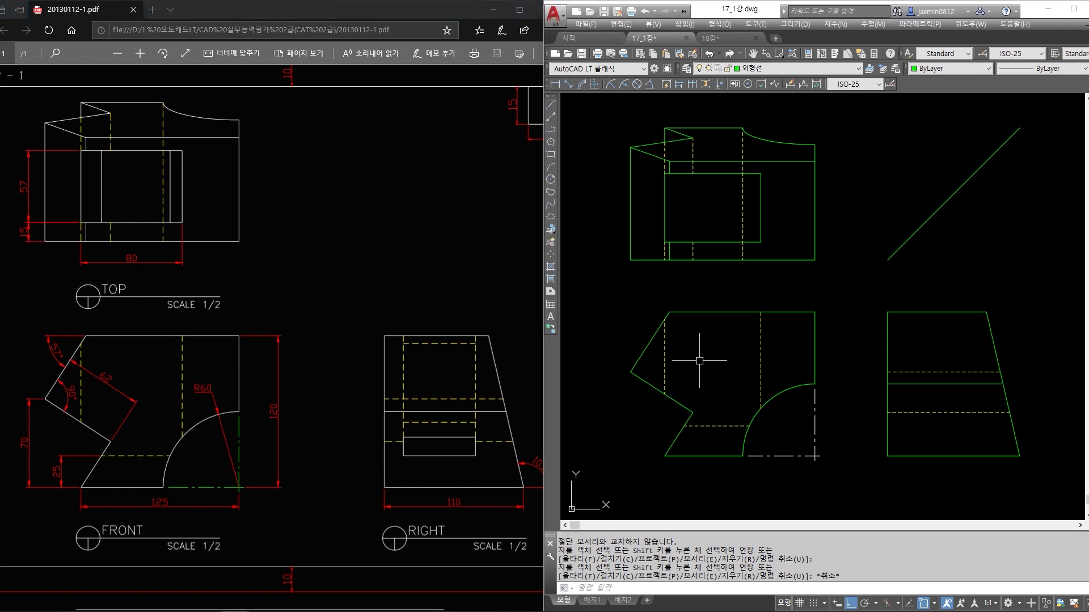
click(658, 371)
click(777, 337)
click(731, 365)
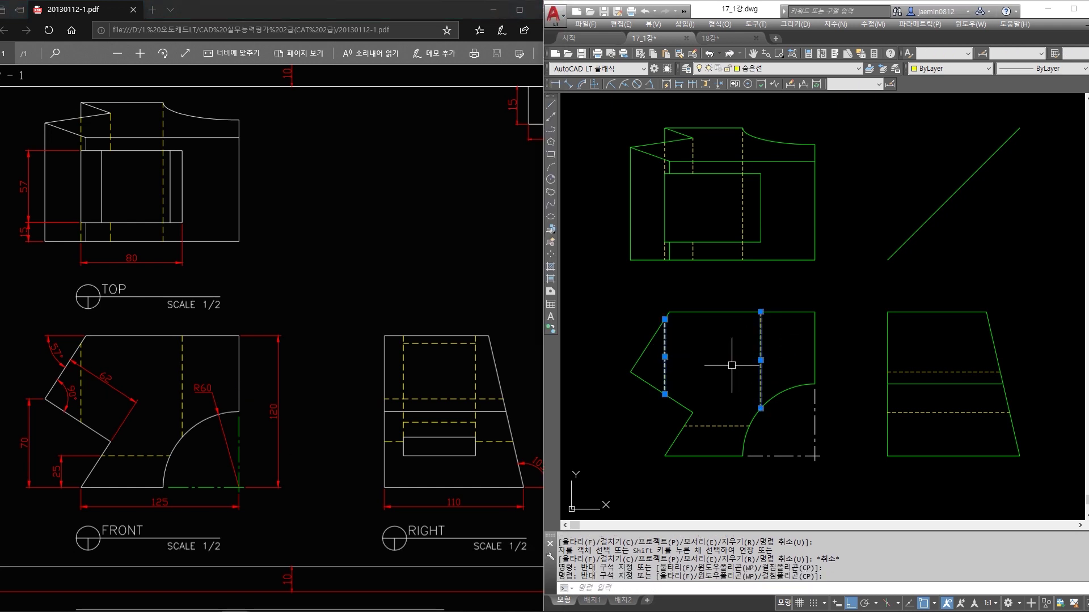
key(Escape)
click(760, 221)
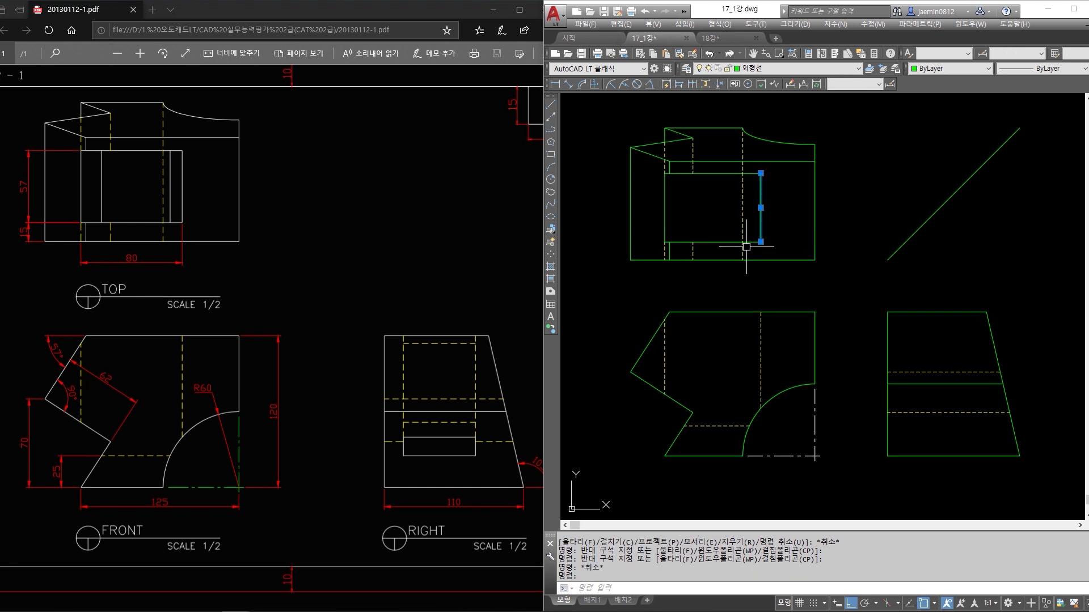
key(Escape)
click(713, 173)
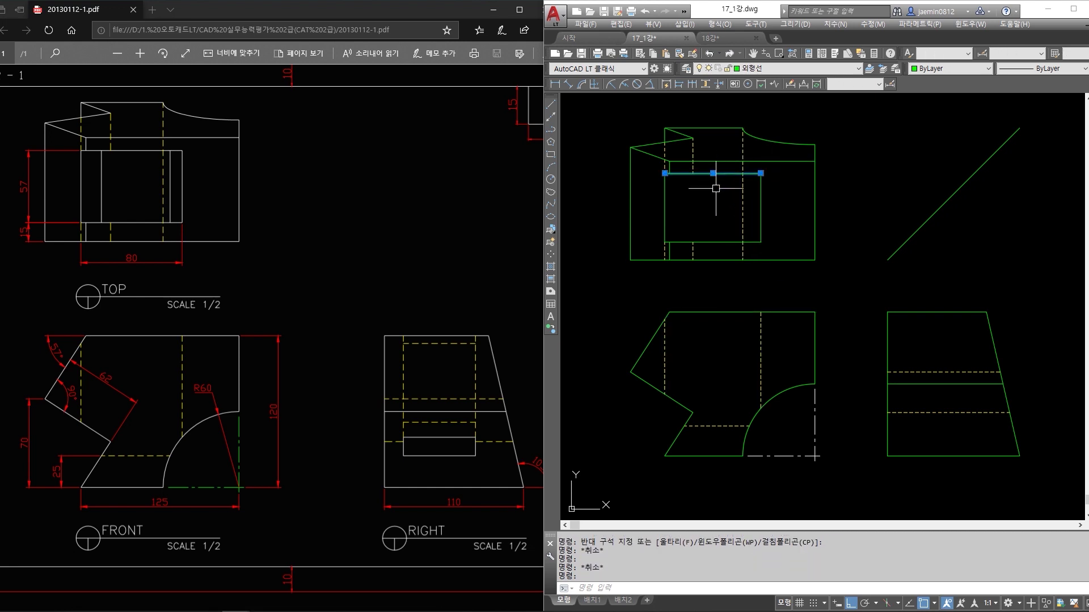
click(717, 249)
click(731, 242)
key(Escape)
Draw two horizontal lines from the top view opening's upper and lower right corners out past the diagonal projection line.
text(l)
key(Return)
click(761, 173)
key(Escape)
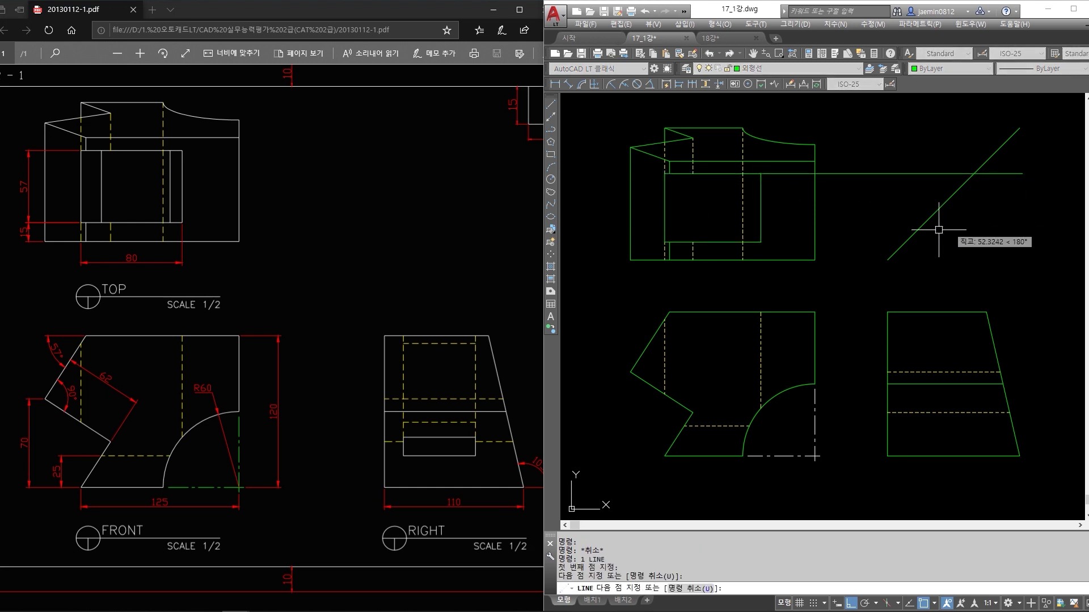
key(Return)
click(761, 242)
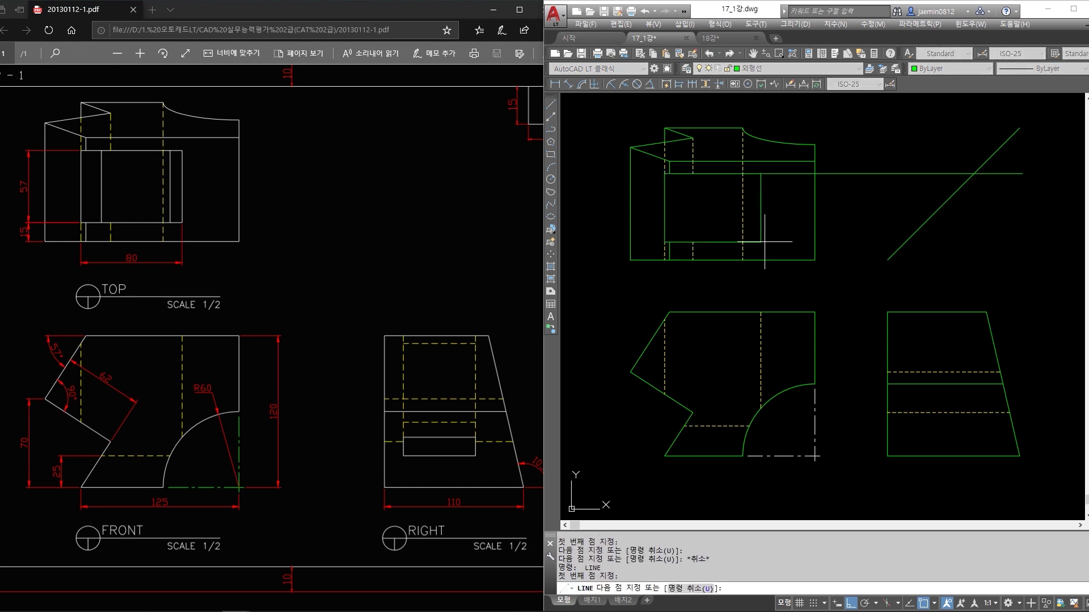
click(1005, 242)
key(Return)
Trim the two horizontal projection lines where they extend beyond the diagonal line.
text(tr)
key(Return)
click(939, 212)
key(Return)
click(958, 242)
key(Escape)
Draw two vertical lines from the projections' intersections with the diagonal down through the right view.
text(l)
key(Return)
click(905, 242)
click(941, 440)
key(Escape)
key(Return)
click(974, 174)
key(Escape)
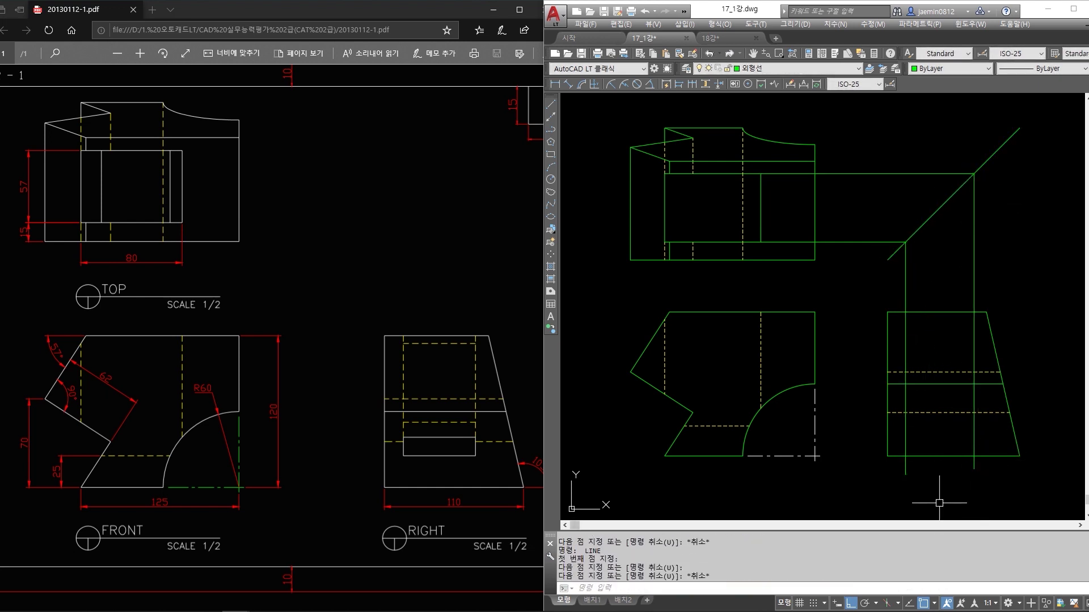
Compare the 25 mm high hidden edge in the reference's front view with the small rectangle in its right view.
click(437, 483)
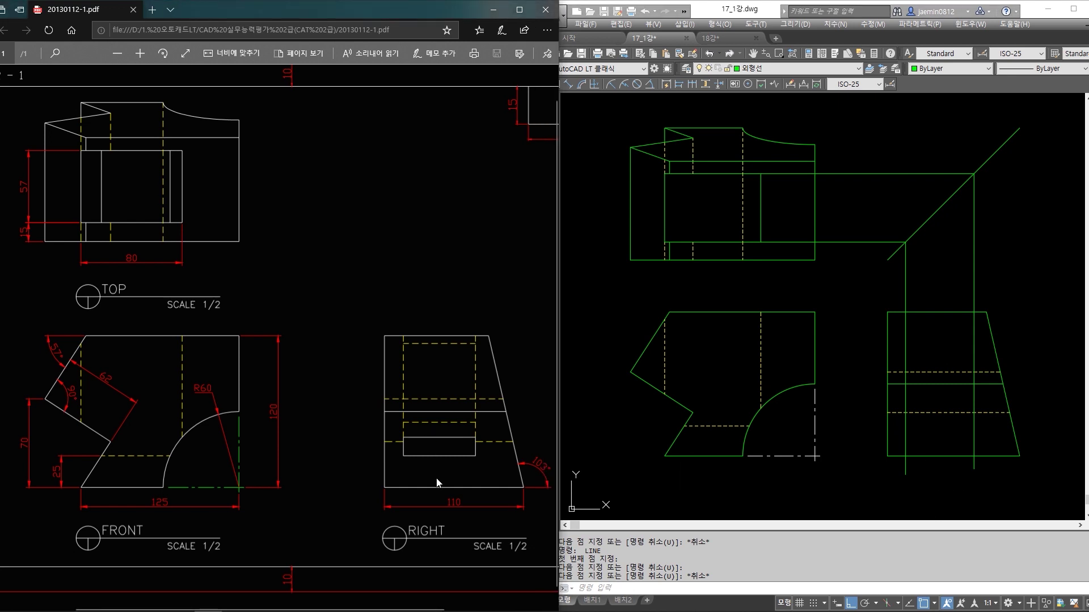
key(ctrl+2)
ctrl+drag(396, 449, 486, 464)
shift+drag(103, 456, 166, 456)
drag(436, 458, 435, 488)
drag(133, 457, 129, 486)
click(731, 419)
key(Escape)
text(l)
key(Escape)
click(727, 421)
click(722, 429)
click(720, 440)
click(721, 417)
key(Escape)
Draw a horizontal line from the front view's lower hidden edge at the arc across to the right view's farther vertical projection line.
text(l)
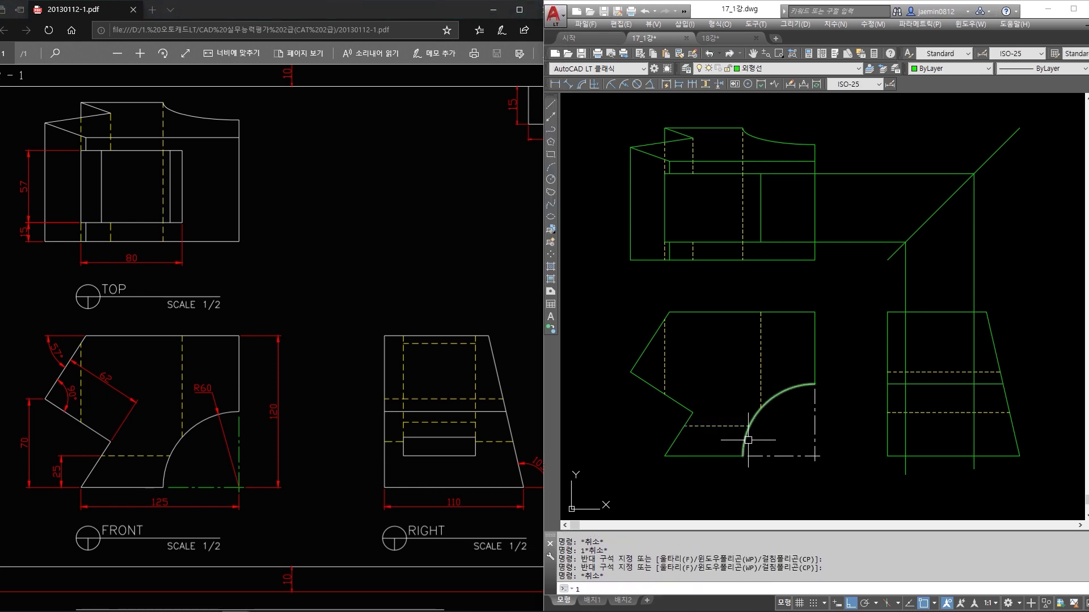
key(Return)
click(748, 426)
click(973, 425)
key(Escape)
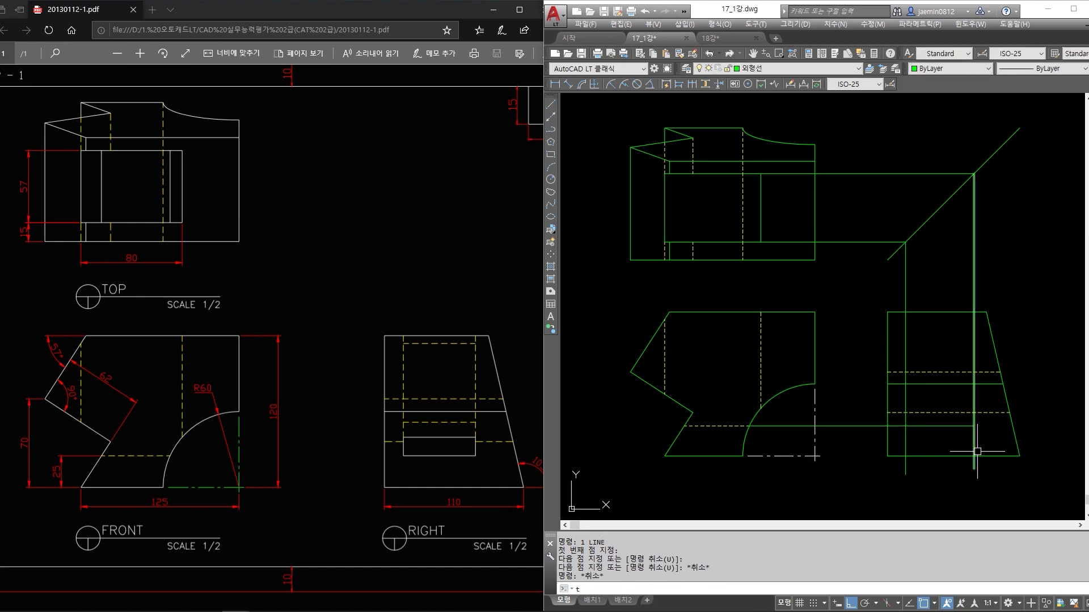
Trim the two vertical lines below the new horizontal line and the horizontal line outside them in the right view.
text(tr)
key(Return)
click(980, 421)
click(897, 439)
key(Return)
click(905, 439)
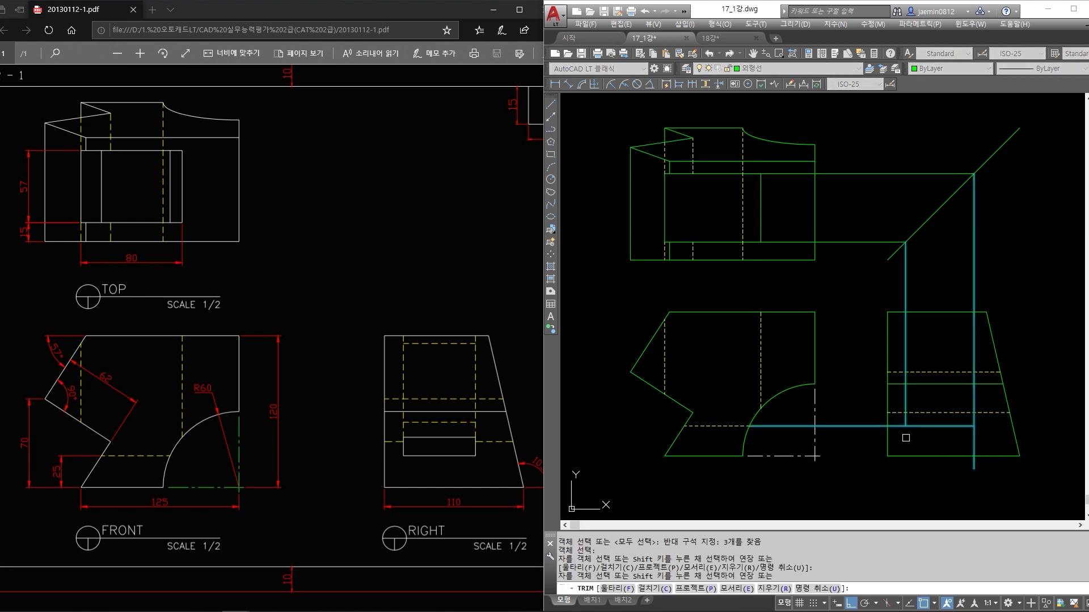
click(897, 426)
click(974, 439)
key(Escape)
key(Escape)
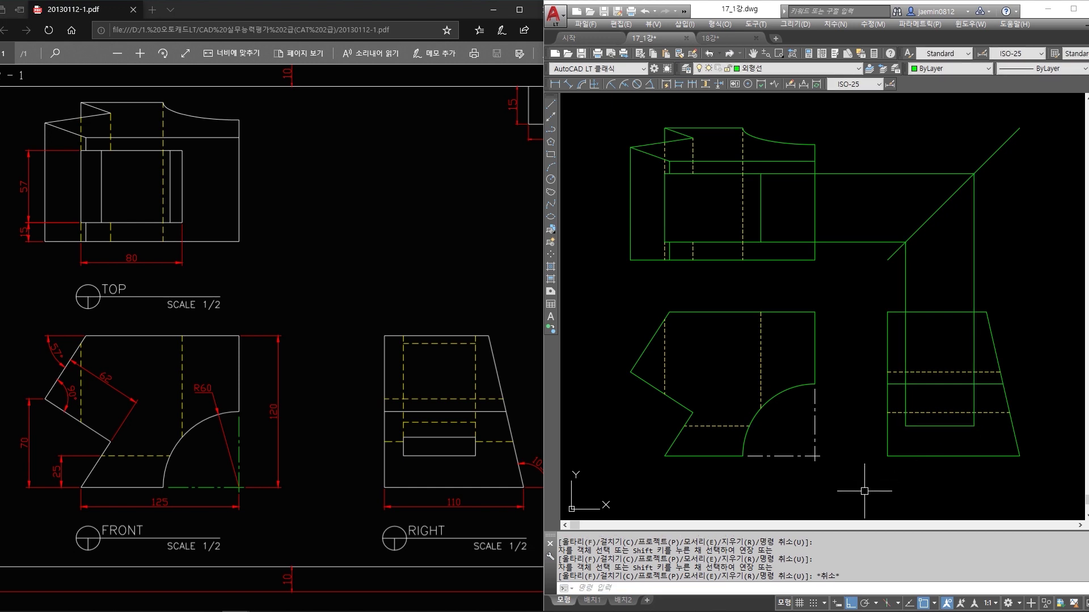
Trim the two vertical projection lines above the right view's upper outline.
text(tr)
key(Return)
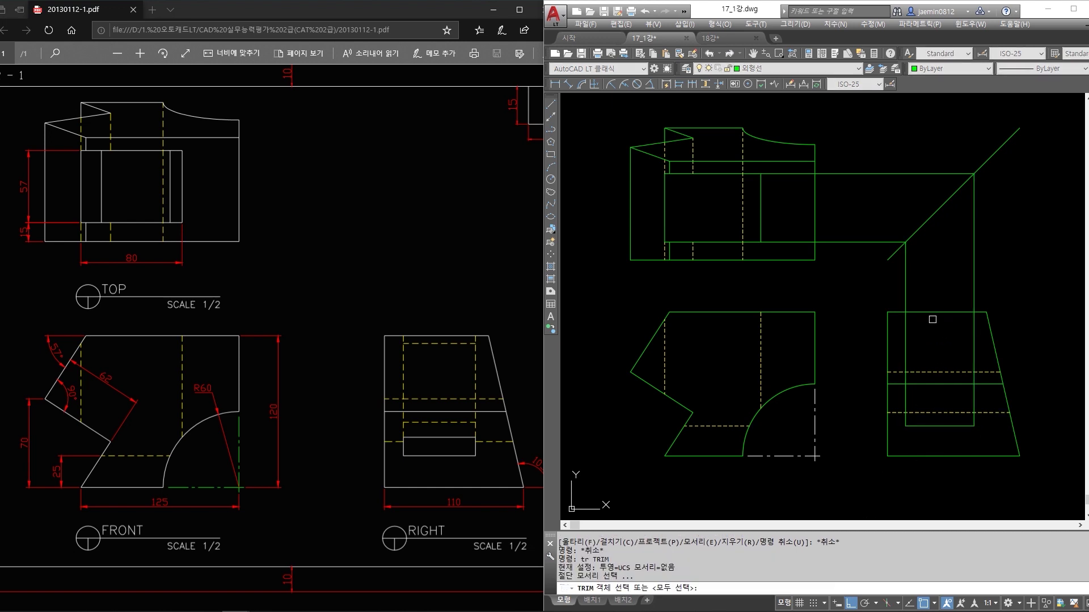
click(936, 324)
click(916, 294)
key(Return)
click(929, 283)
click(955, 283)
click(991, 284)
key(Escape)
Erase the two horizontal projection lines between the top view and the diagonal line.
text(e)
key(Return)
click(875, 124)
click(840, 257)
key(Return)
key(Escape)
Assign the opening's two vertical lines in the right view to the 숨은선 layer.
click(928, 345)
click(899, 347)
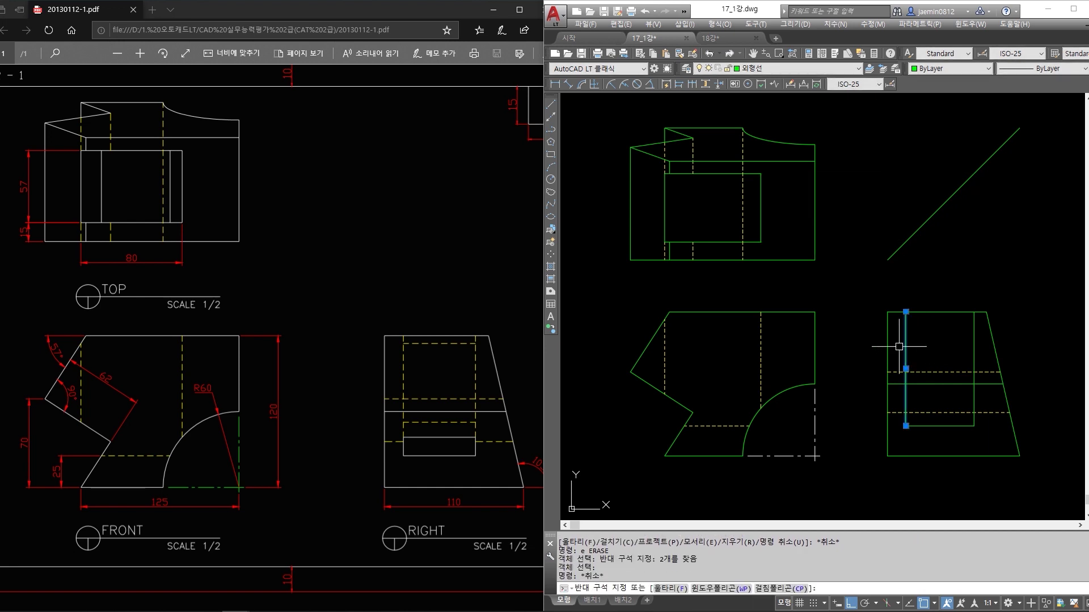
click(973, 343)
click(778, 68)
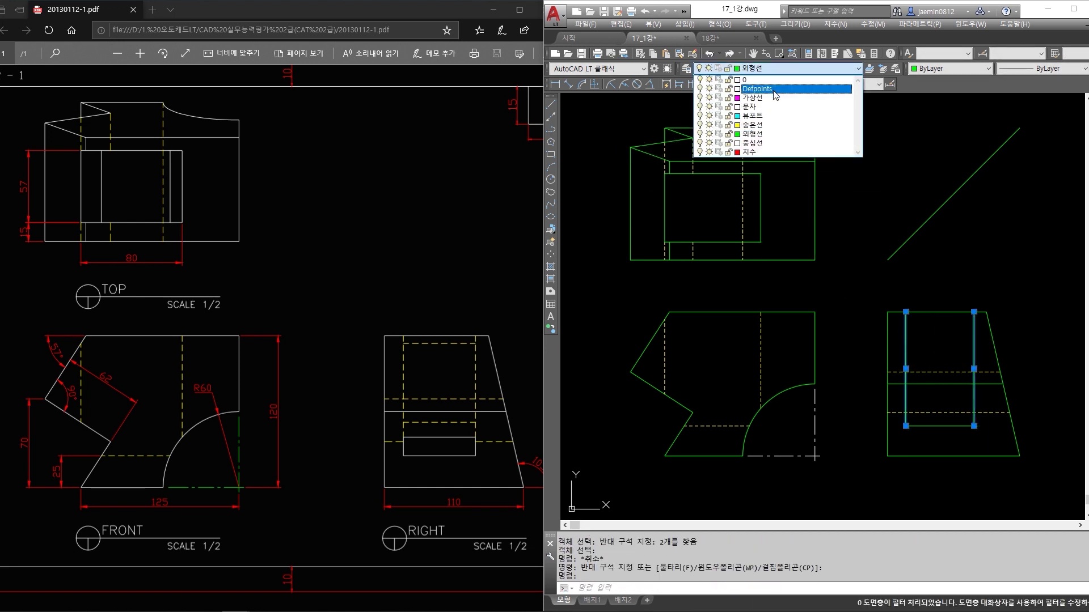
click(769, 126)
key(Escape)
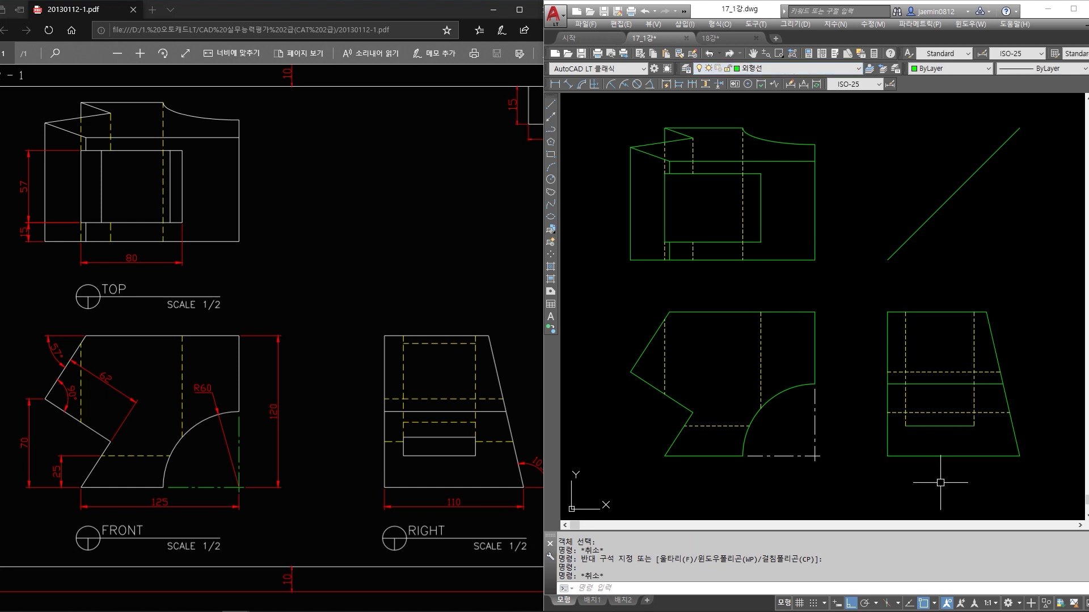
Check the lower horizontal hidden line between the notch's slanted edge and the arc in the front view.
click(730, 427)
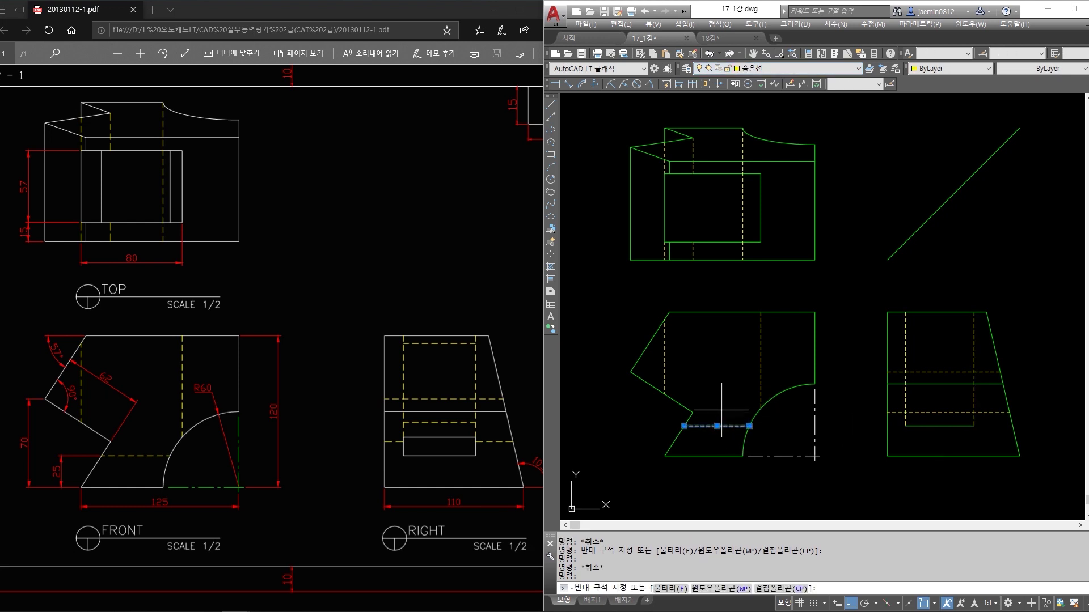
click(722, 411)
click(719, 431)
key(Escape)
click(717, 438)
key(Escape)
click(729, 409)
click(721, 435)
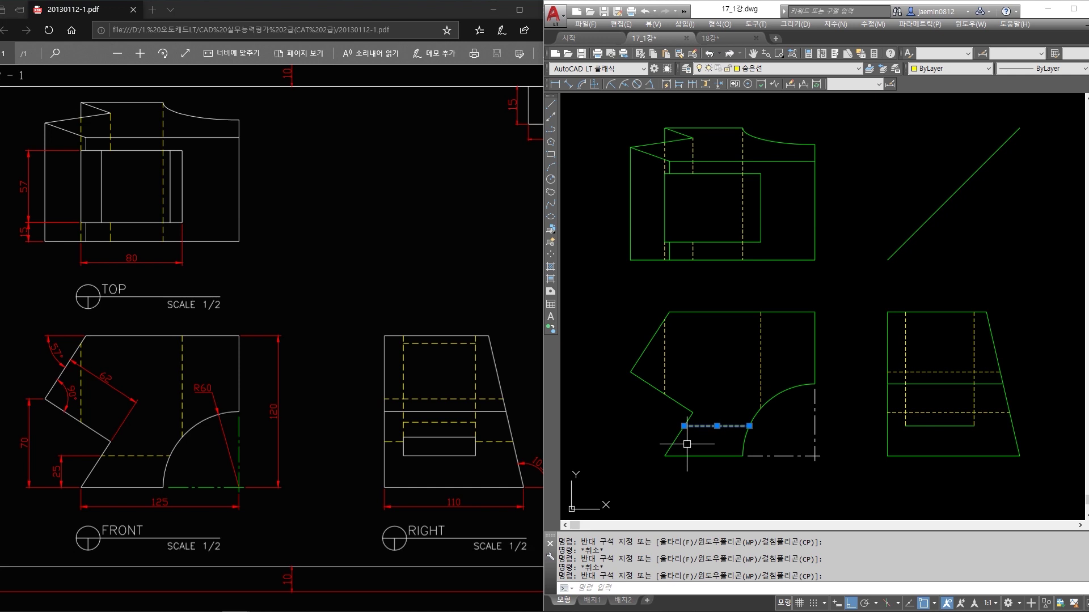
key(Escape)
Draw two vertical lines from the ends of the front view's lower hidden line up through the top view.
text(1)
key(space)
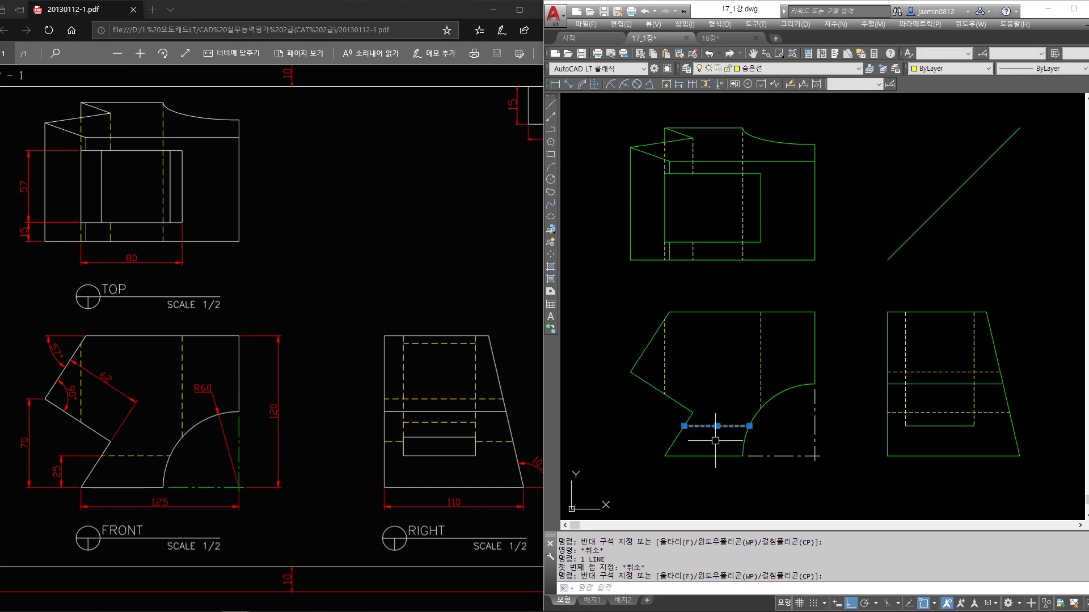
click(750, 426)
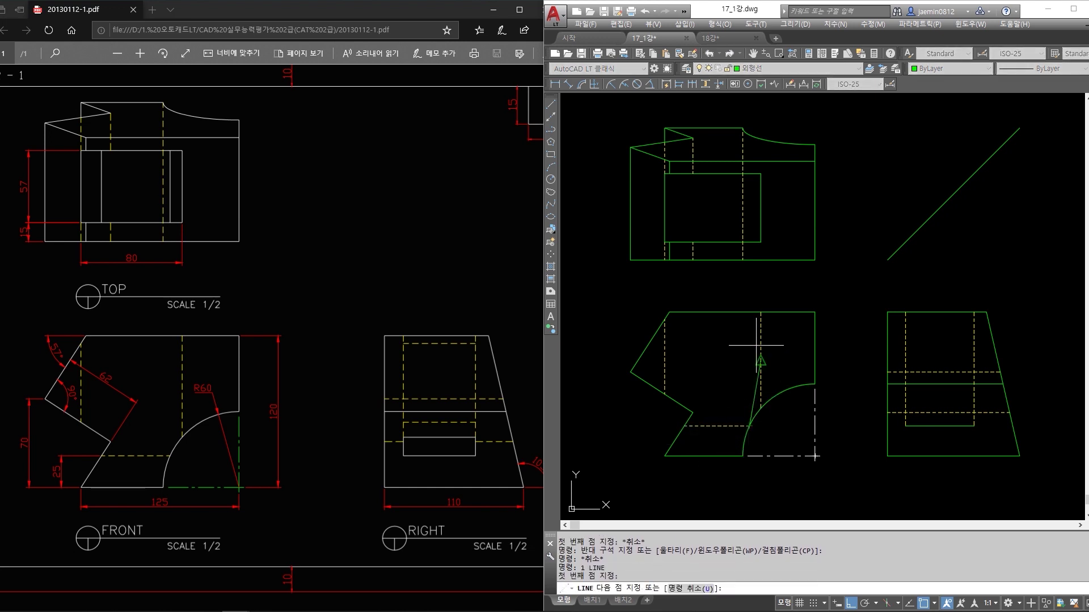
click(749, 121)
key(Escape)
key(space)
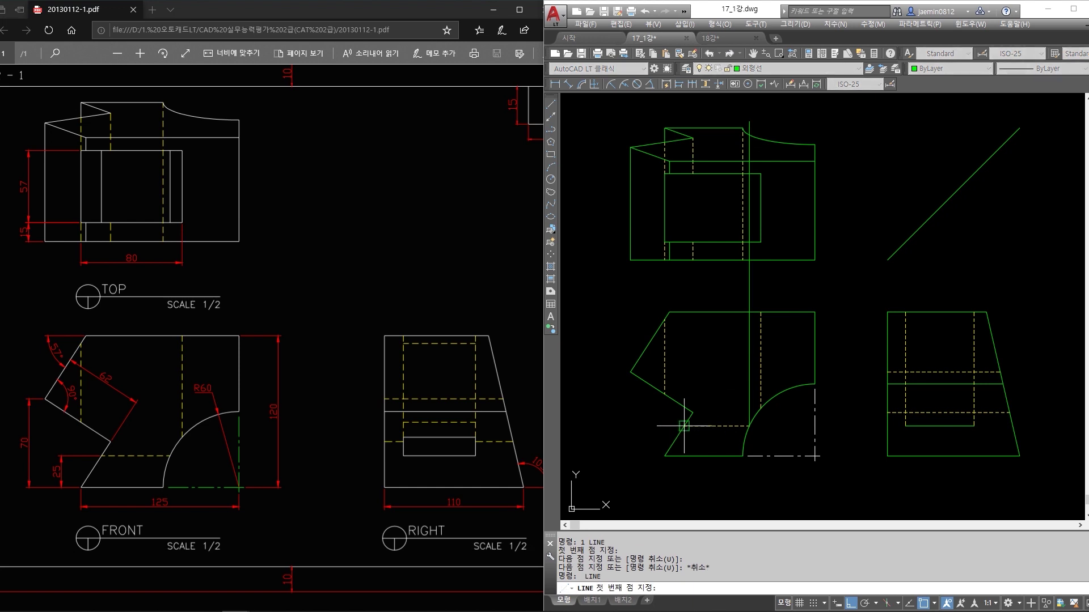
click(685, 426)
click(684, 112)
key(Escape)
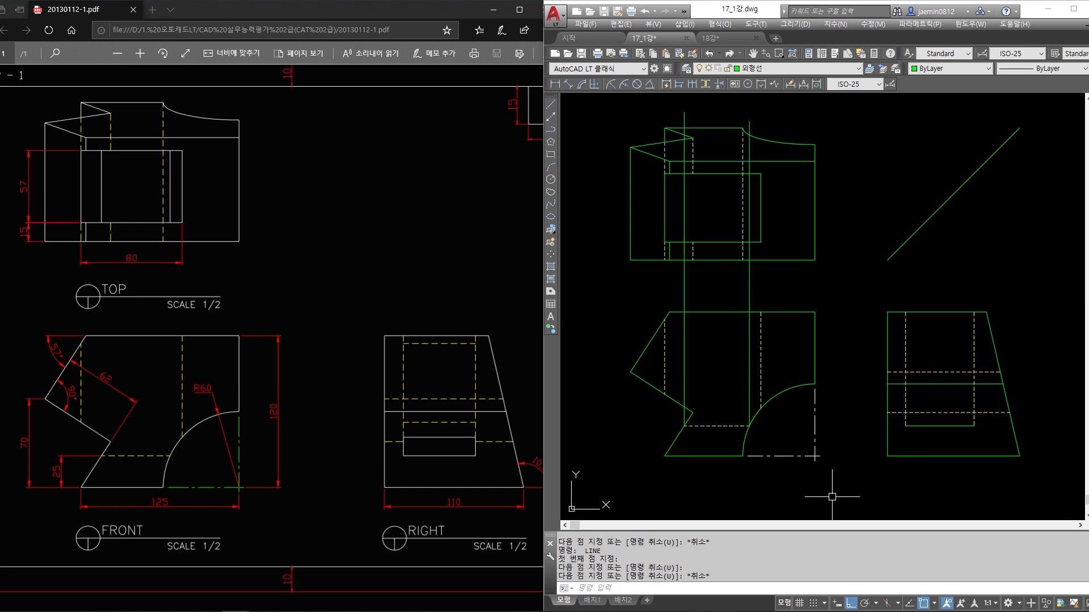
Compare the opening and its two inner vertical edges in the reference top view with the ends of the front view's lower hidden line.
click(337, 379)
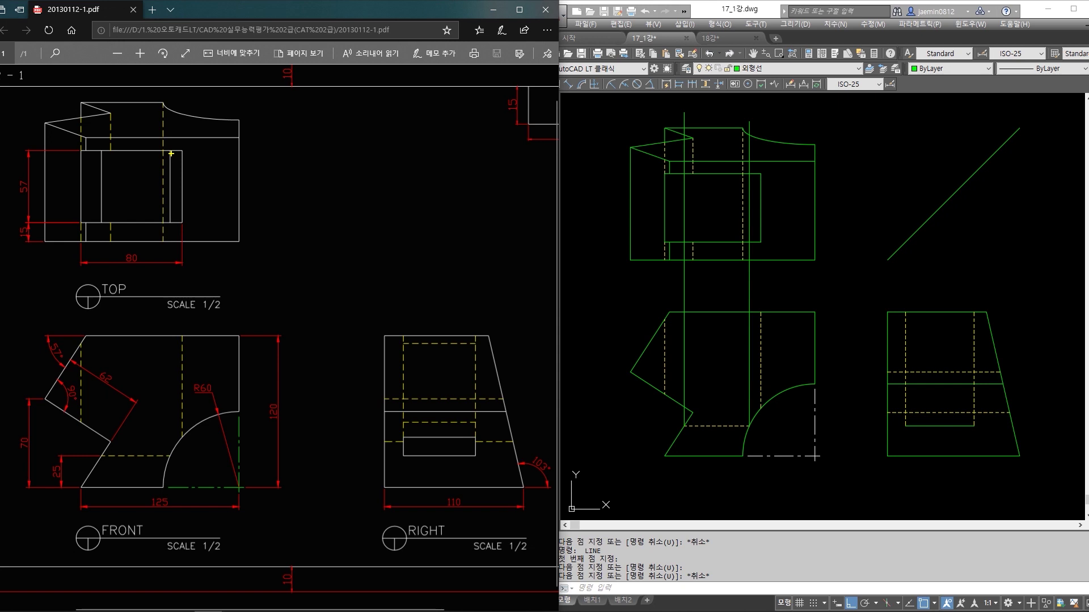
drag(170, 153, 169, 221)
drag(101, 152, 100, 222)
drag(80, 150, 183, 224)
drag(102, 458, 171, 460)
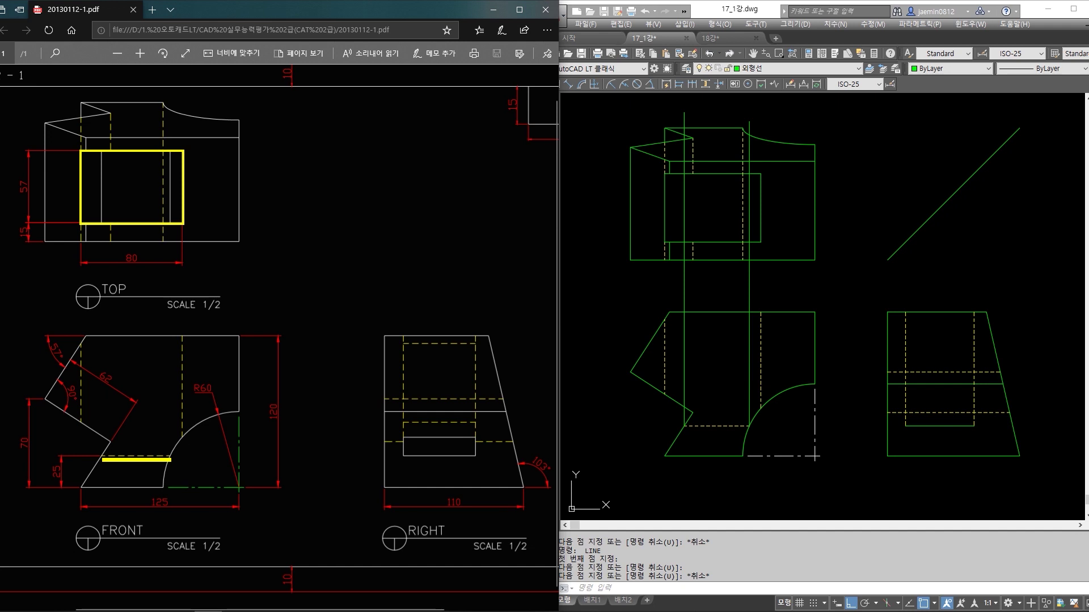
mouse_move(91, 448)
mouse_down()
mouse_move(107, 469)
mouse_move(172, 474)
mouse_up()
drag(147, 278, 147, 327)
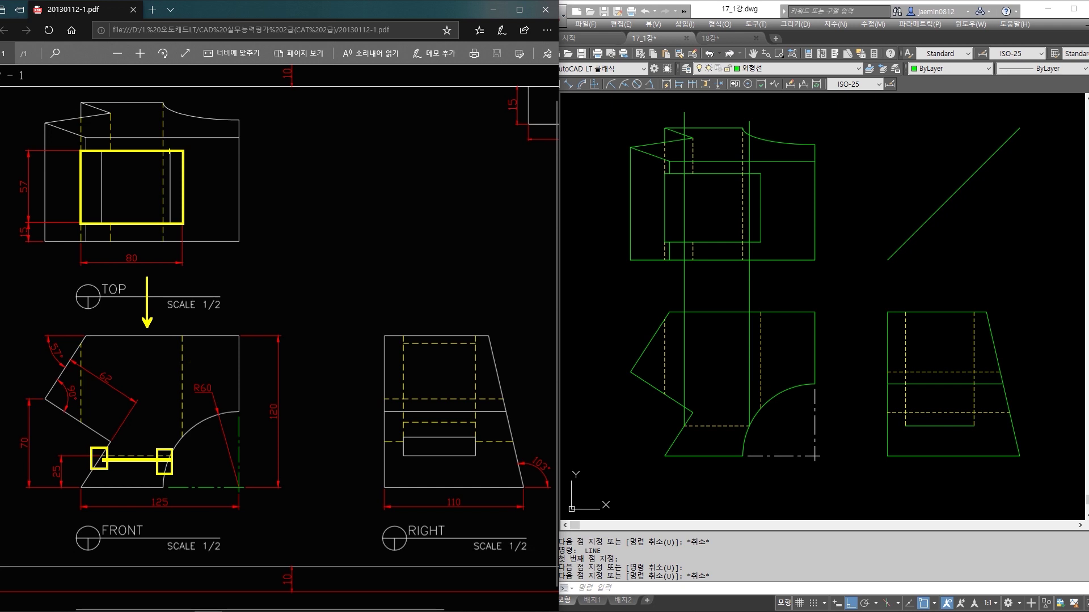
drag(170, 163, 170, 227)
drag(101, 149, 100, 221)
key(ctrl+z)
key(ctrl+z)
key(ctrl+z)
key(ctrl+z)
key(ctrl+z)
key(ctrl+z)
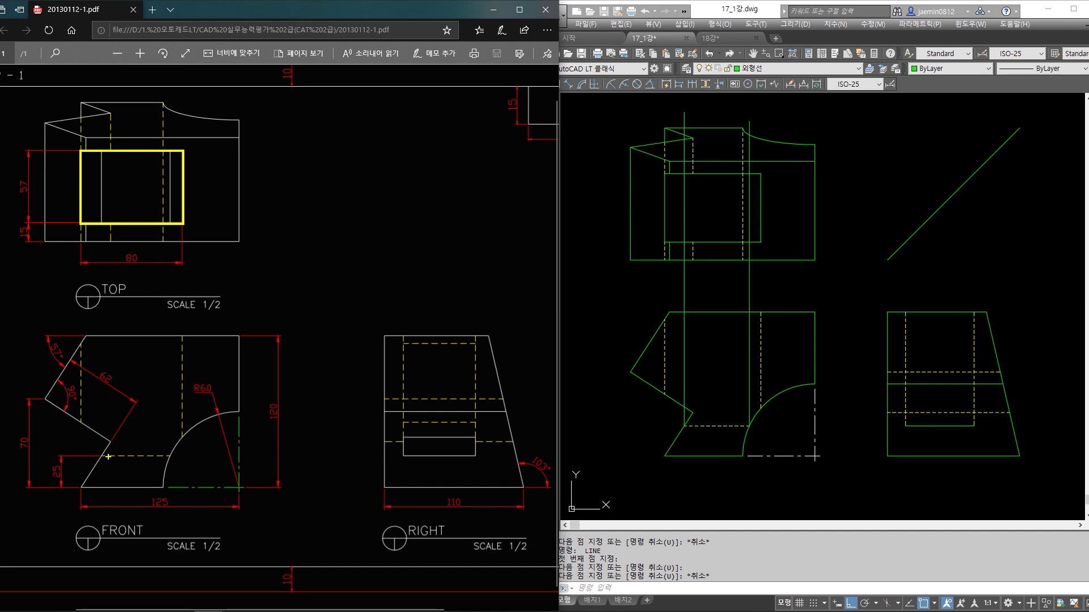
Trace how the reference front view's top, bottom and lower hidden edges project into the top and right views.
drag(104, 456, 171, 455)
mouse_move(93, 450)
mouse_down()
mouse_move(113, 466)
mouse_move(93, 451)
mouse_move(175, 468)
mouse_up()
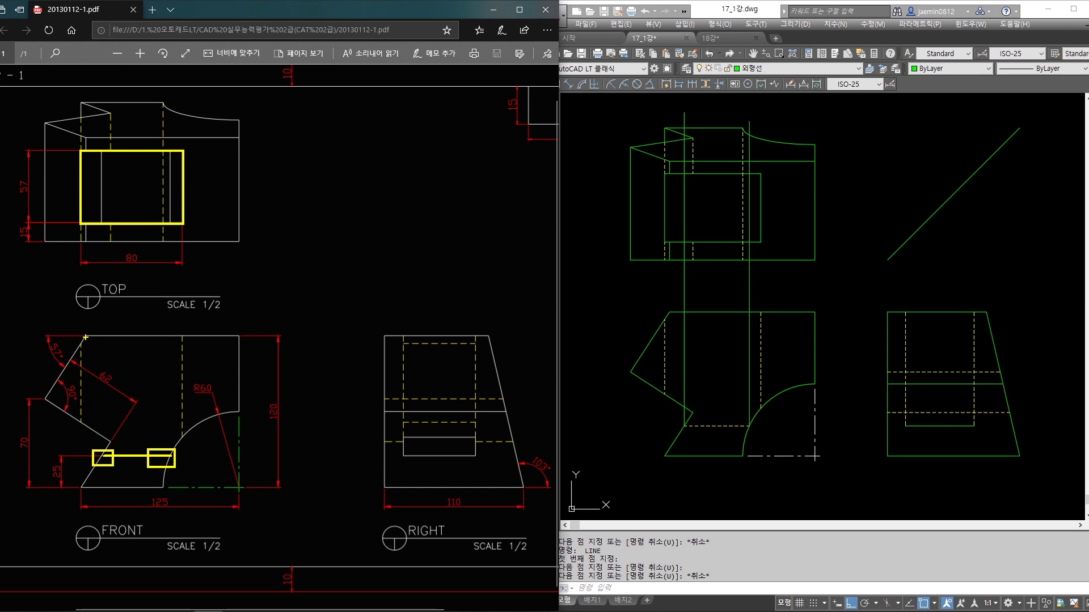
drag(85, 337, 239, 336)
mouse_move(237, 337)
mouse_down()
mouse_move(260, 186)
mouse_move(236, 121)
mouse_up()
drag(85, 337, 85, 139)
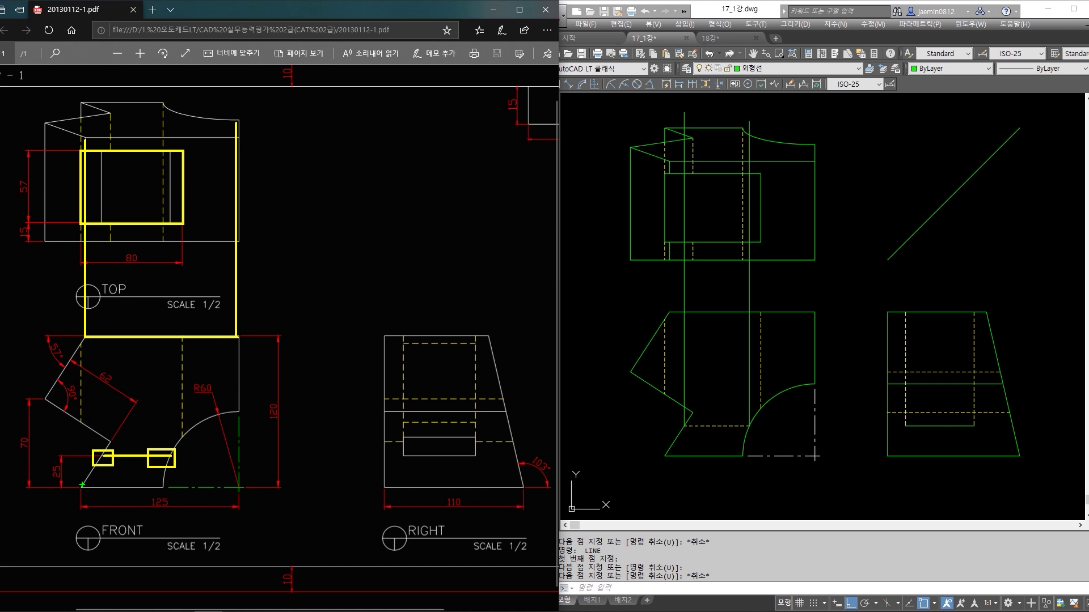
drag(81, 486, 163, 486)
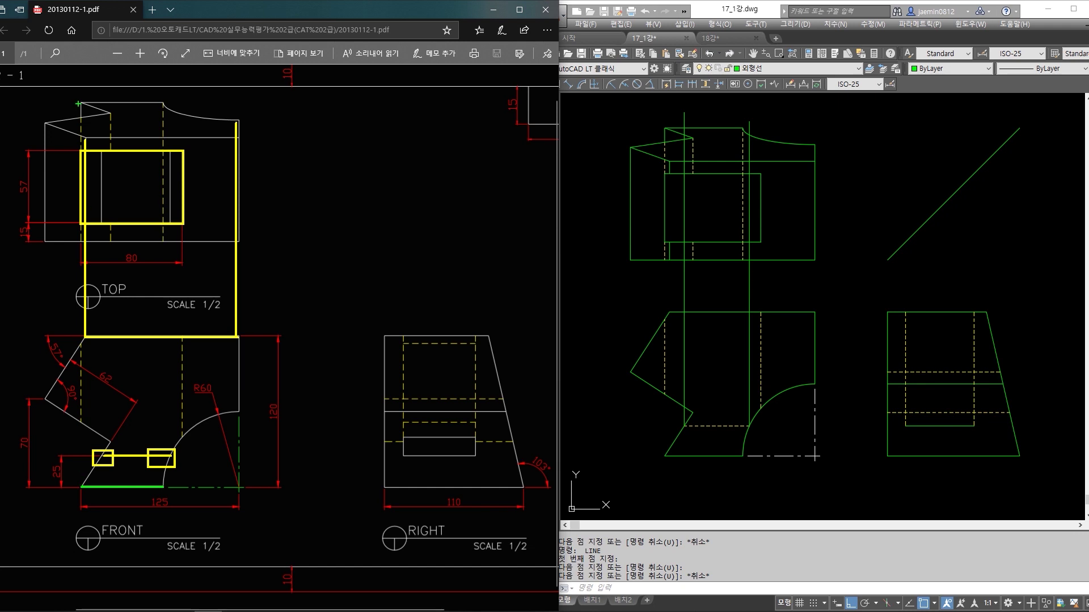
drag(78, 104, 80, 242)
drag(161, 103, 161, 237)
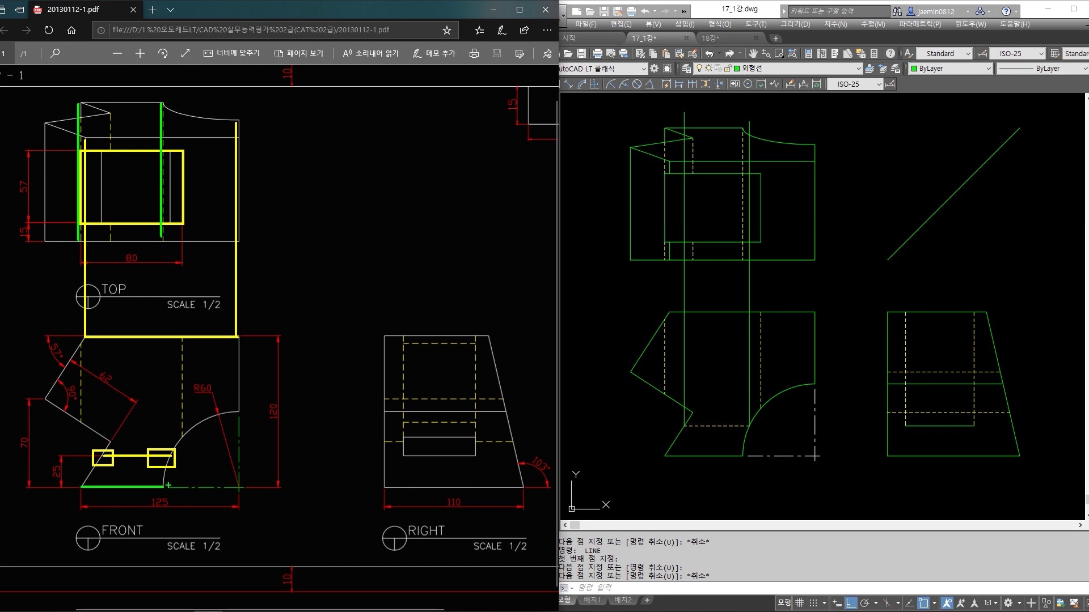
drag(168, 486, 523, 487)
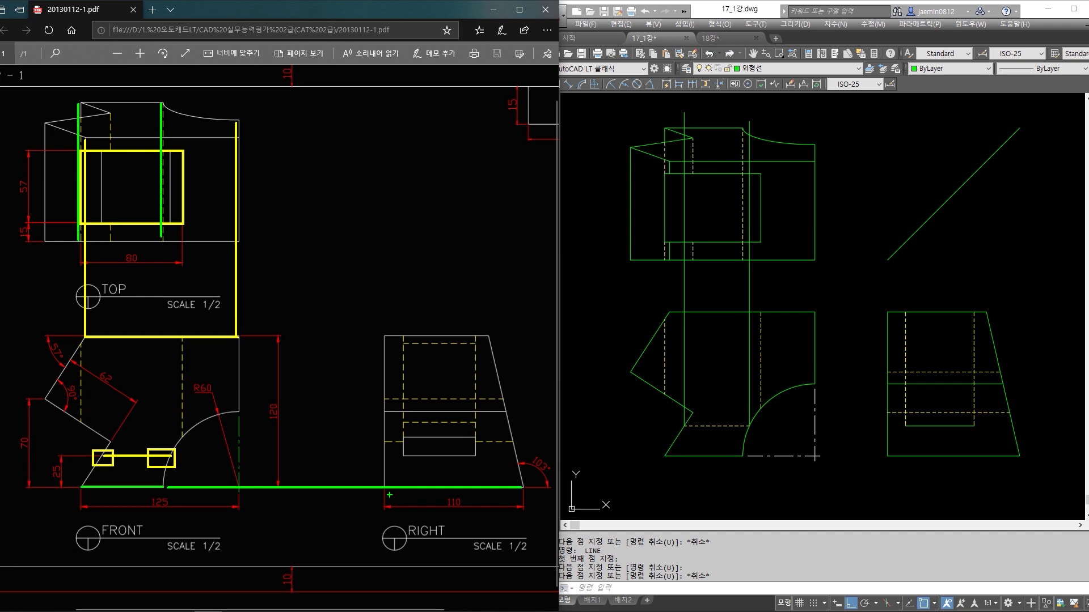
Trim the two vertical projection lines to the upper and lower edges of the opening in the top view.
key(Escape)
click(748, 269)
key(Escape)
text(tr)
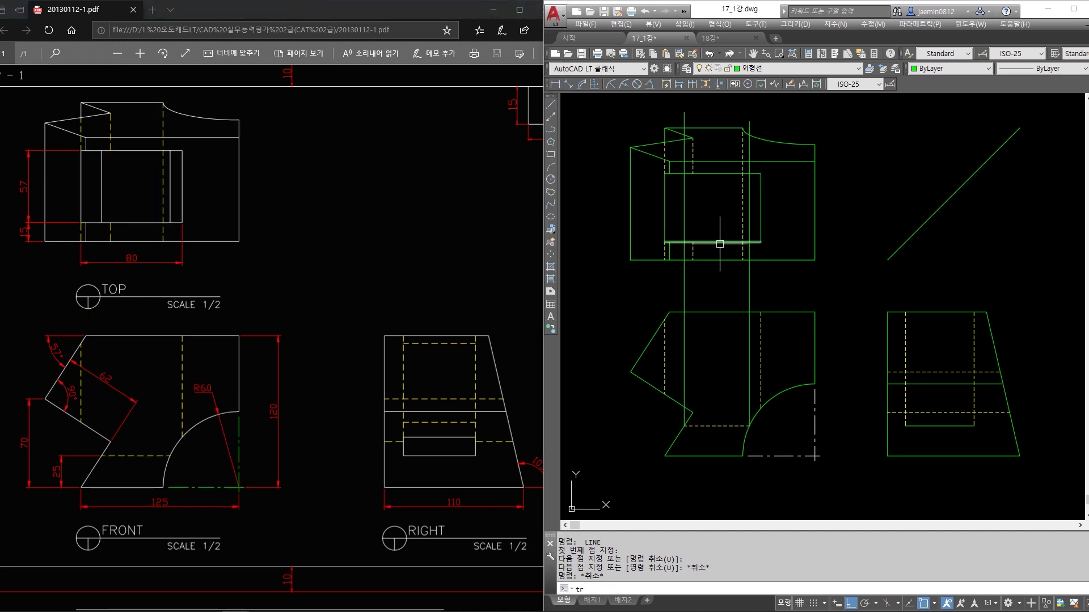
key(space)
click(719, 244)
click(710, 174)
key(space)
click(684, 154)
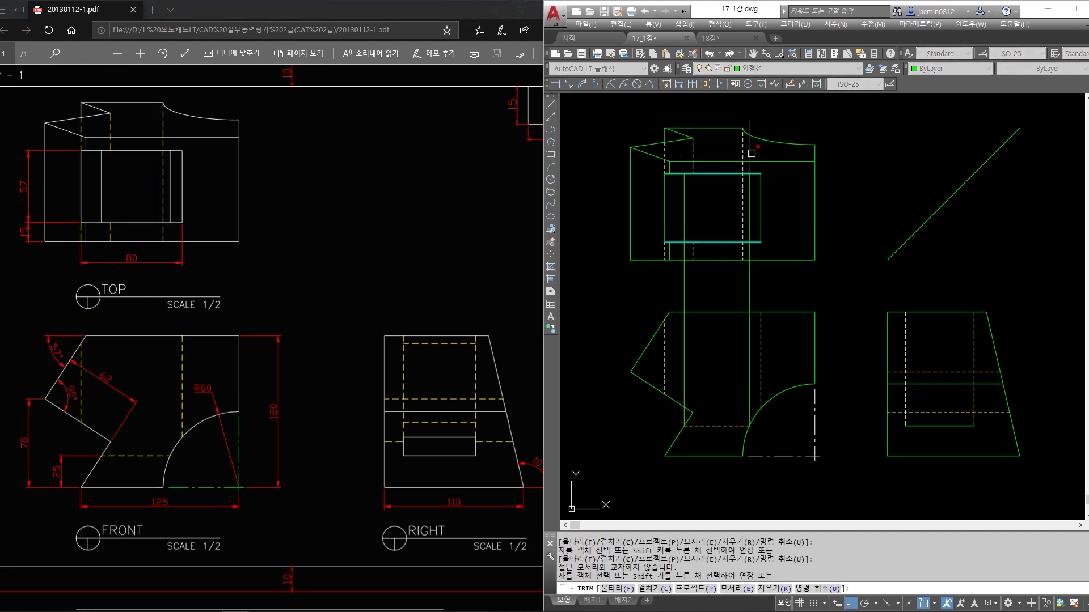
click(752, 153)
click(746, 275)
click(750, 289)
click(723, 281)
click(681, 292)
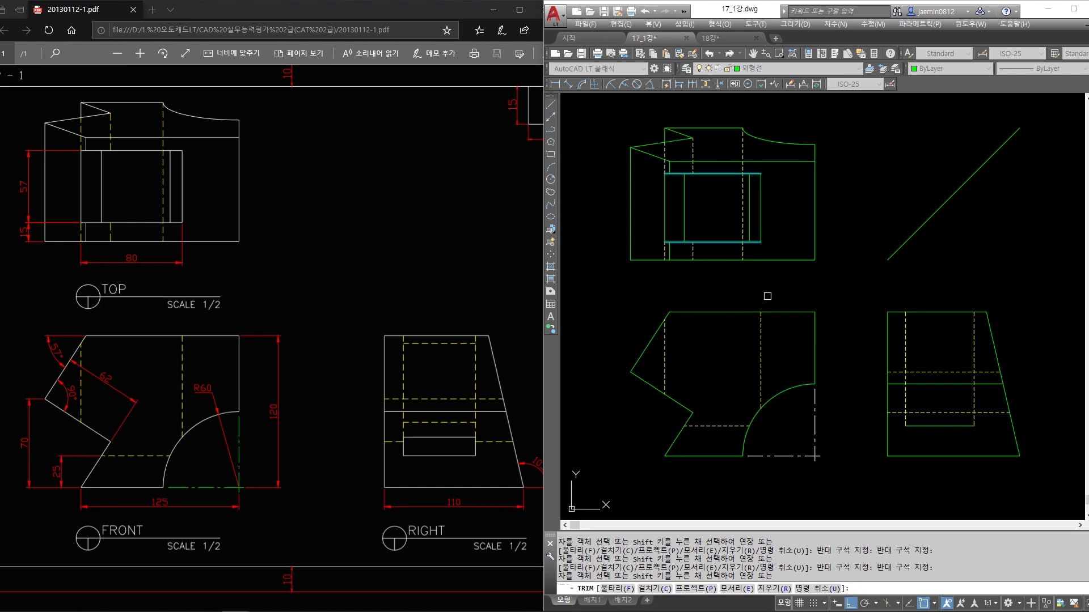
key(Escape)
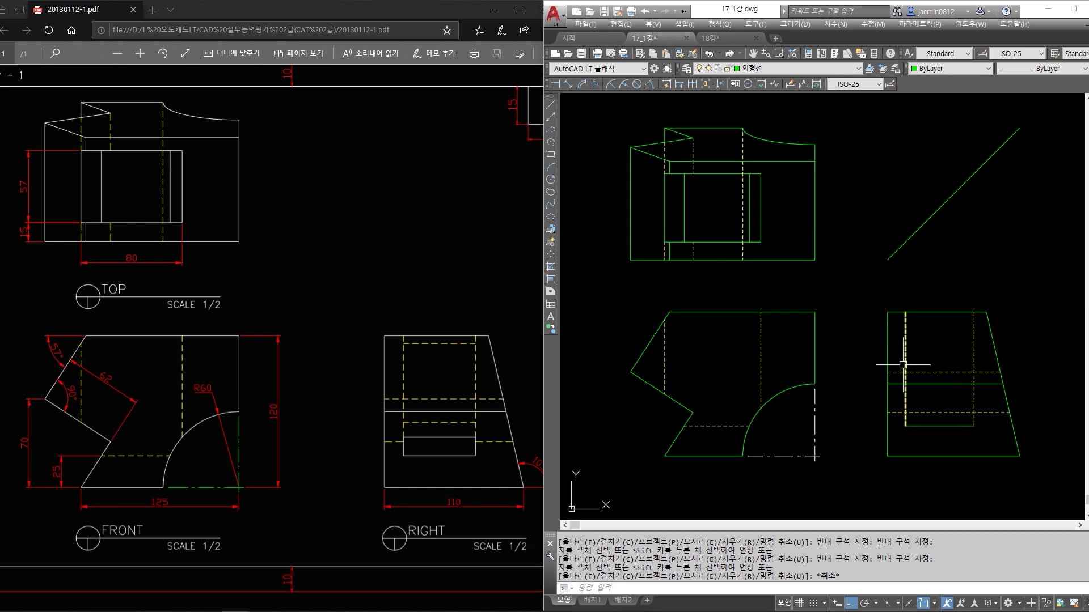
Check the lower horizontal hidden line and the opening's two vertical hidden lines in the front view.
drag(729, 401, 711, 434)
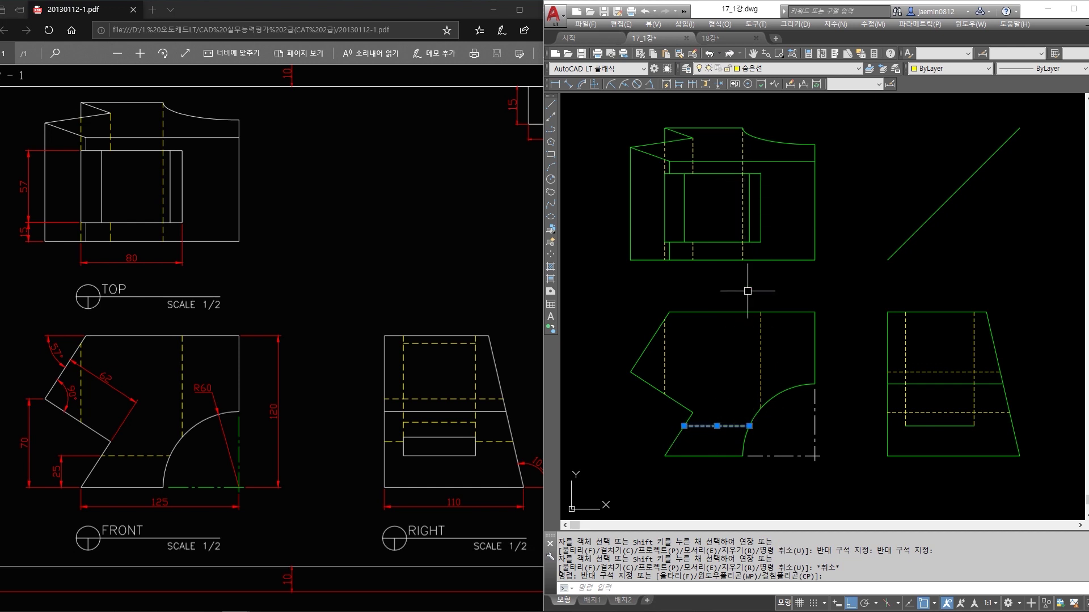
key(Escape)
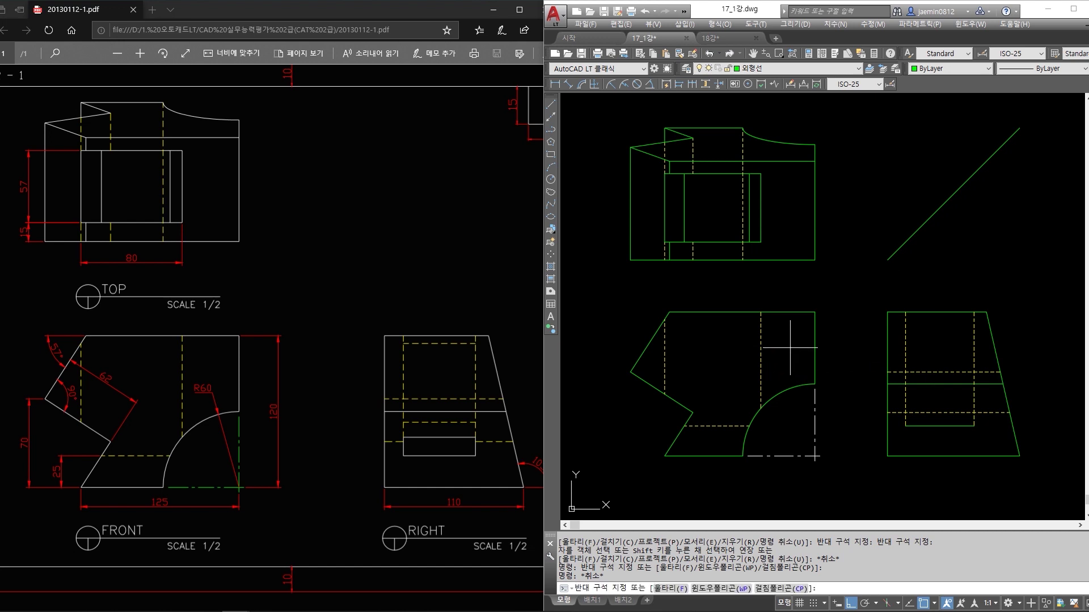
click(793, 355)
click(729, 365)
click(700, 340)
click(658, 362)
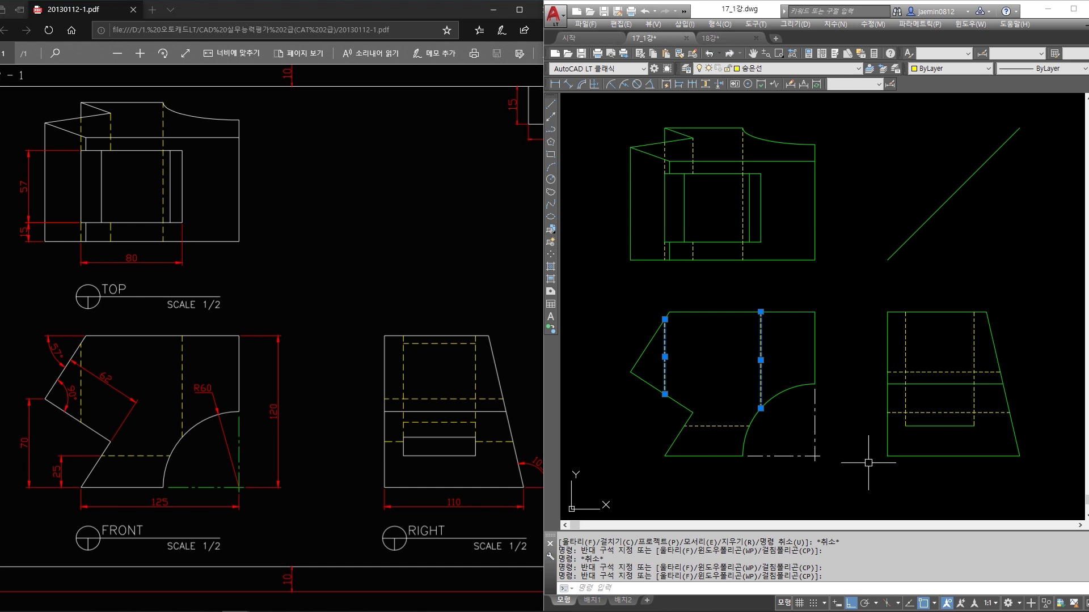
key(Escape)
click(771, 330)
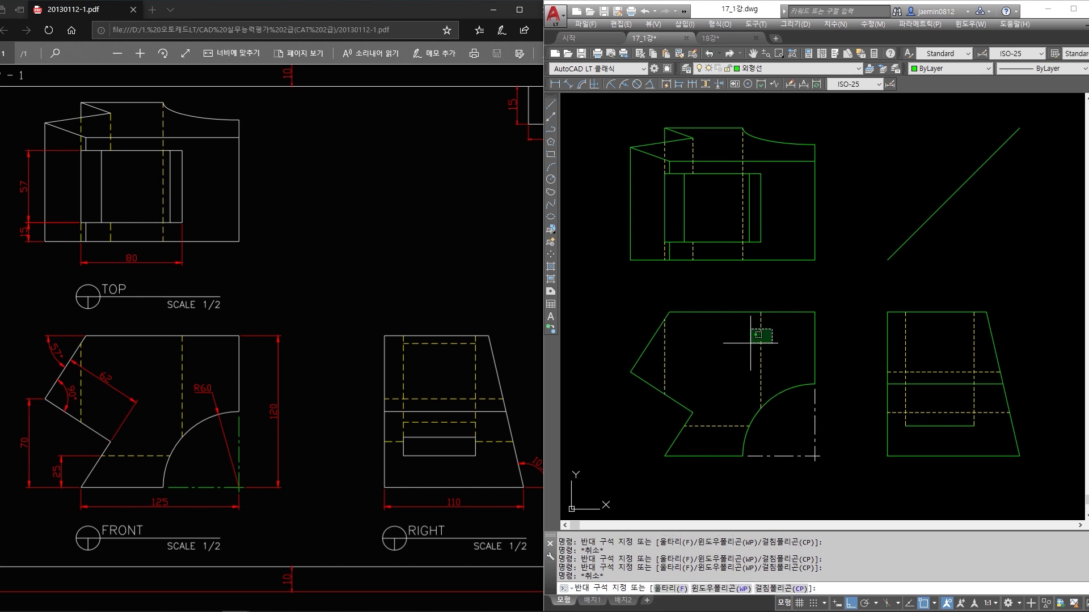
click(734, 353)
click(779, 333)
click(757, 375)
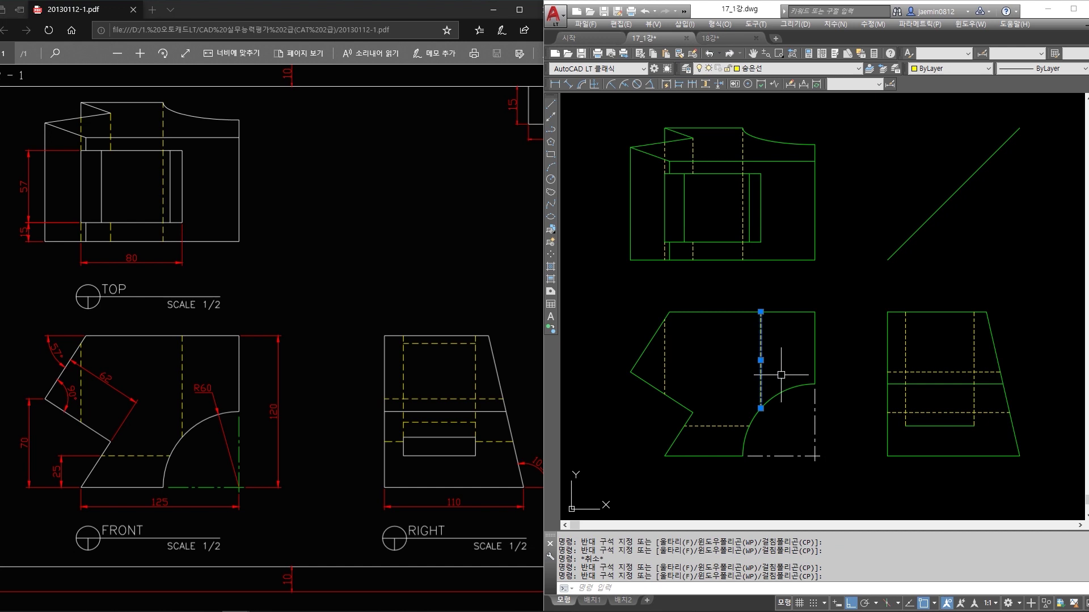
key(Escape)
key(Escape)
Draw a horizontal line from the top of the front view's right vertical hidden line across the right view, and erase it.
text(1)
key(Return)
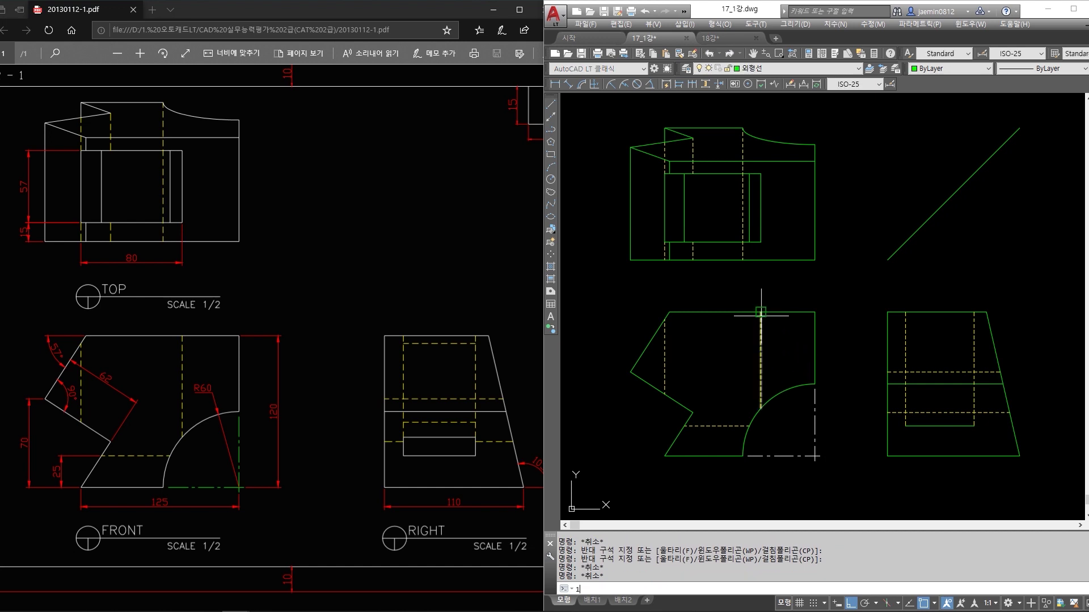
click(762, 313)
click(1029, 313)
key(Escape)
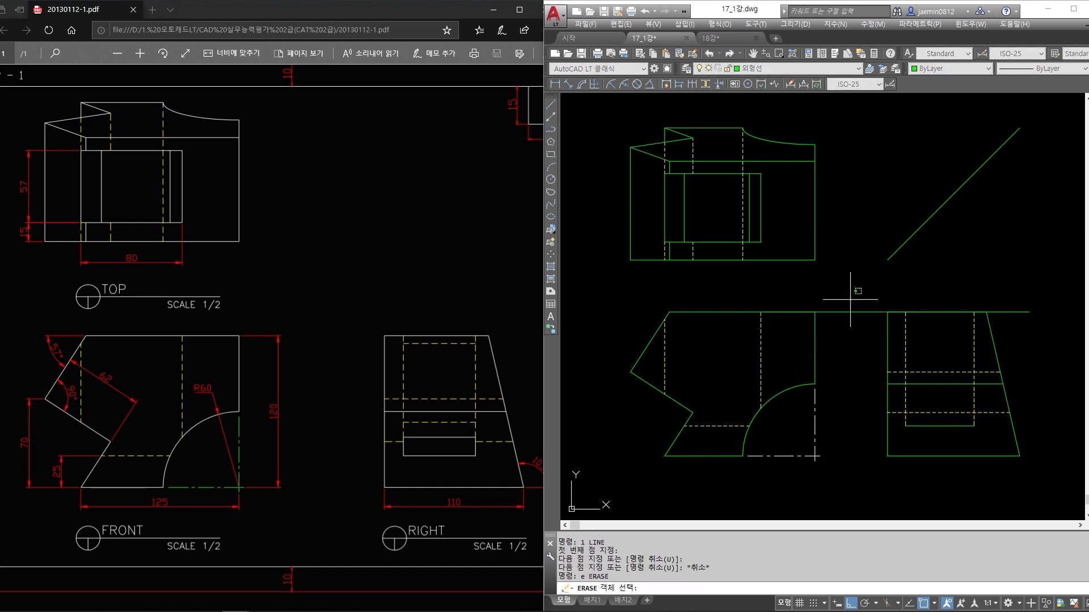
text(e)
key(Return)
click(872, 294)
click(856, 314)
key(Return)
key(Escape)
Check the right view's top edge and the right vertical hidden line in the front view.
click(866, 292)
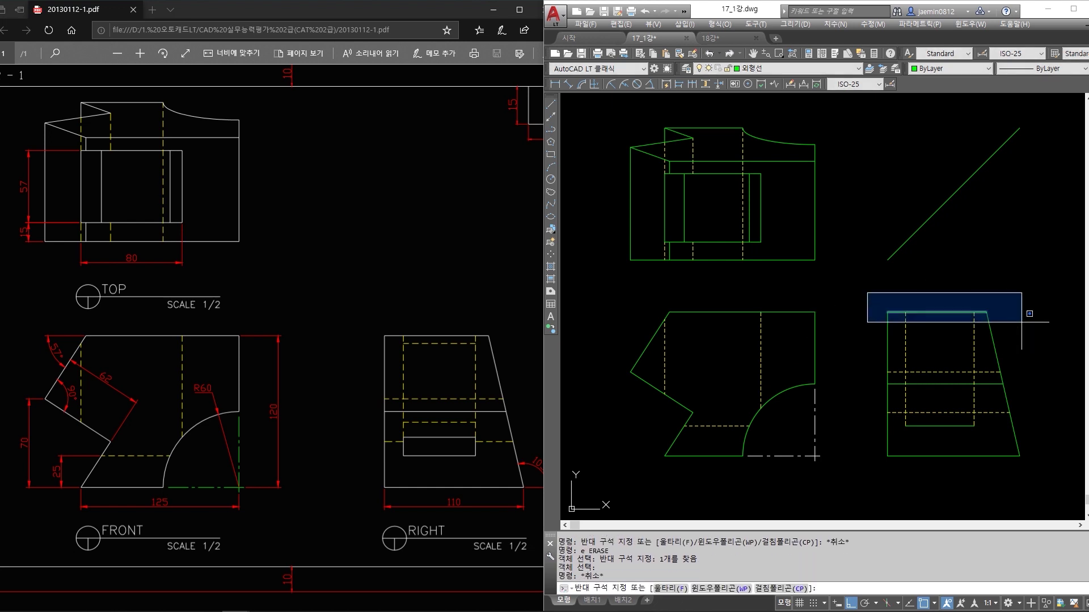
click(1016, 323)
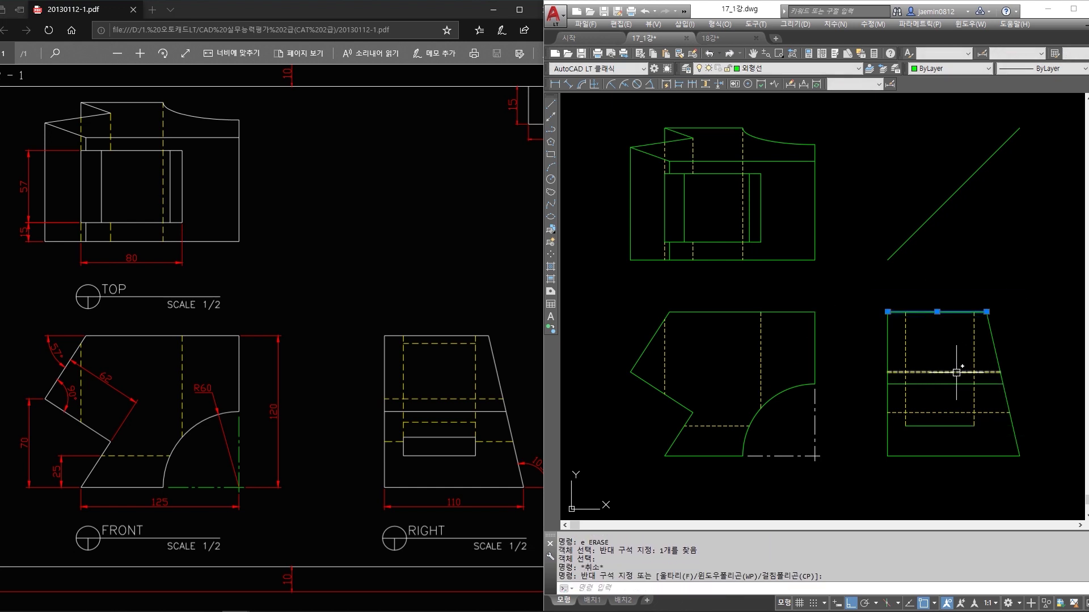
key(Escape)
click(810, 372)
click(729, 365)
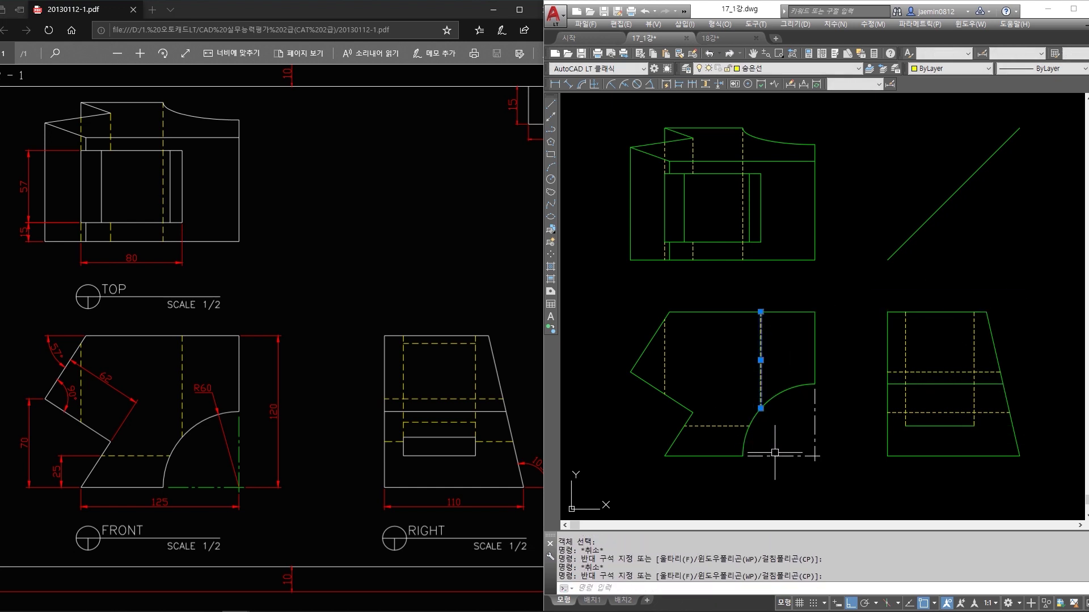
key(Escape)
Draw a horizontal line from where the right vertical hidden line meets the arc to the opening's far hidden edge in the right view.
text(l)
key(Return)
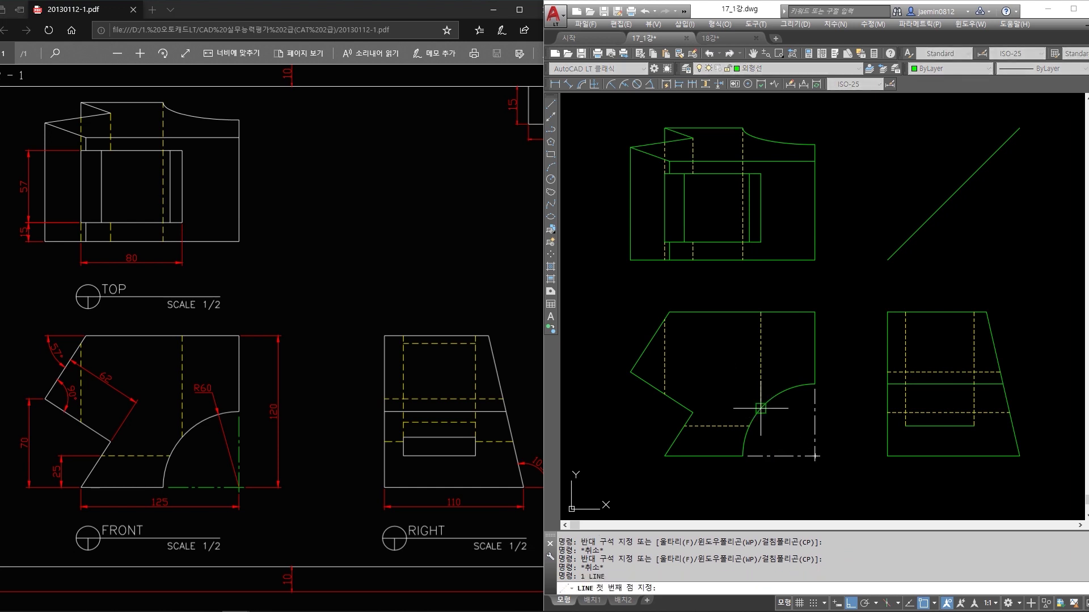
click(760, 408)
click(972, 408)
key(Escape)
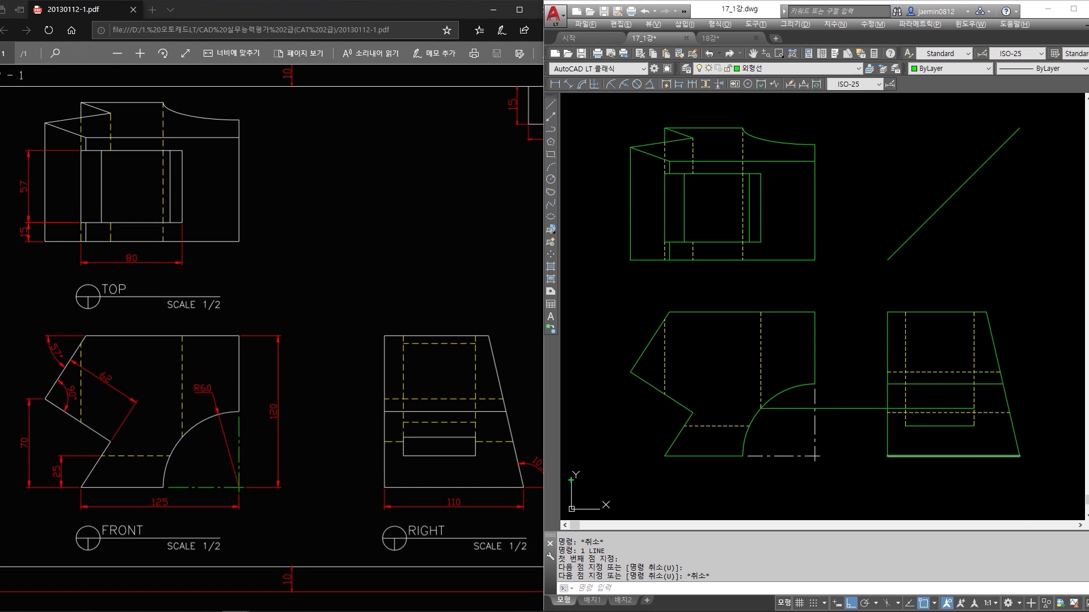
drag(405, 437, 475, 434)
key(Escape)
click(833, 411)
key(Escape)
Check the left vertical hidden line of the opening in the front view.
click(691, 351)
click(659, 364)
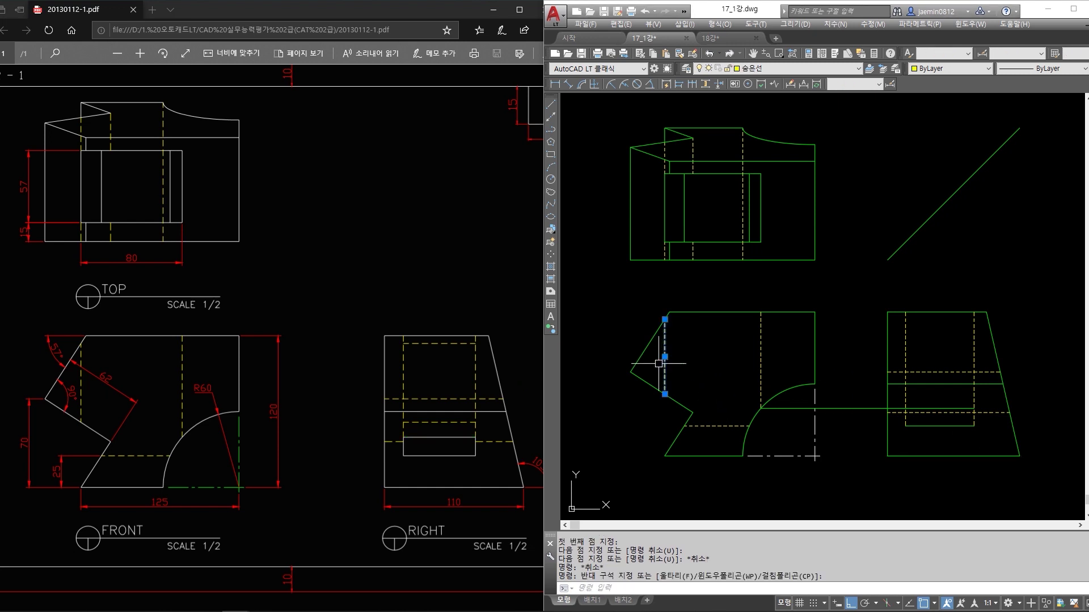
click(686, 355)
click(658, 367)
click(684, 356)
click(646, 370)
click(681, 356)
click(650, 368)
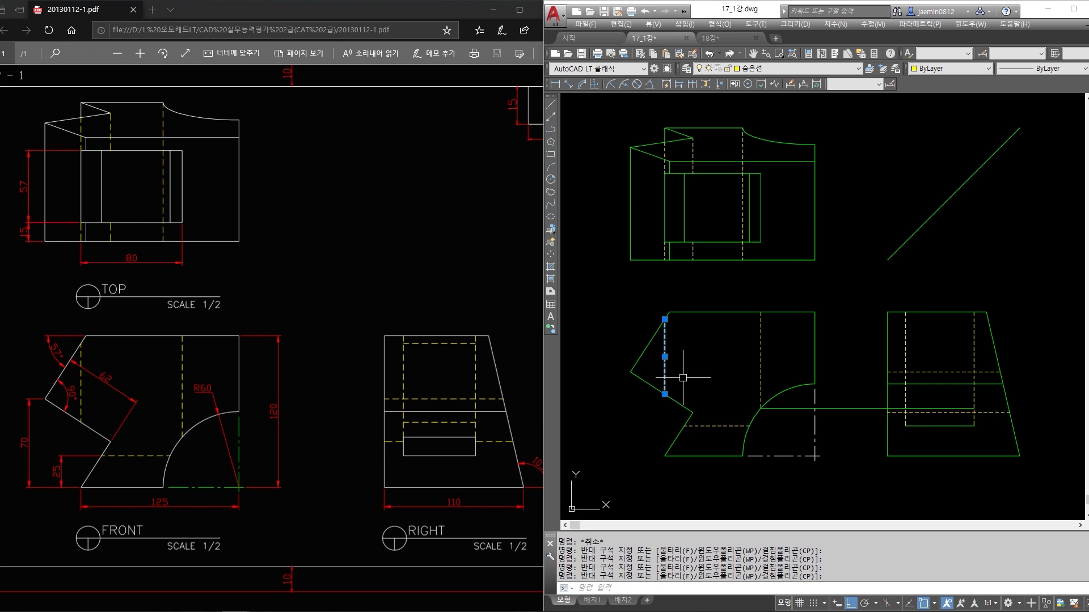
key(Escape)
Draw horizontal projection lines from both ends of the front view's left vertical hidden line to the opening's far hidden edge in the right view.
text(1)
key(Return)
click(665, 319)
key(Escape)
key(Return)
click(664, 393)
click(958, 401)
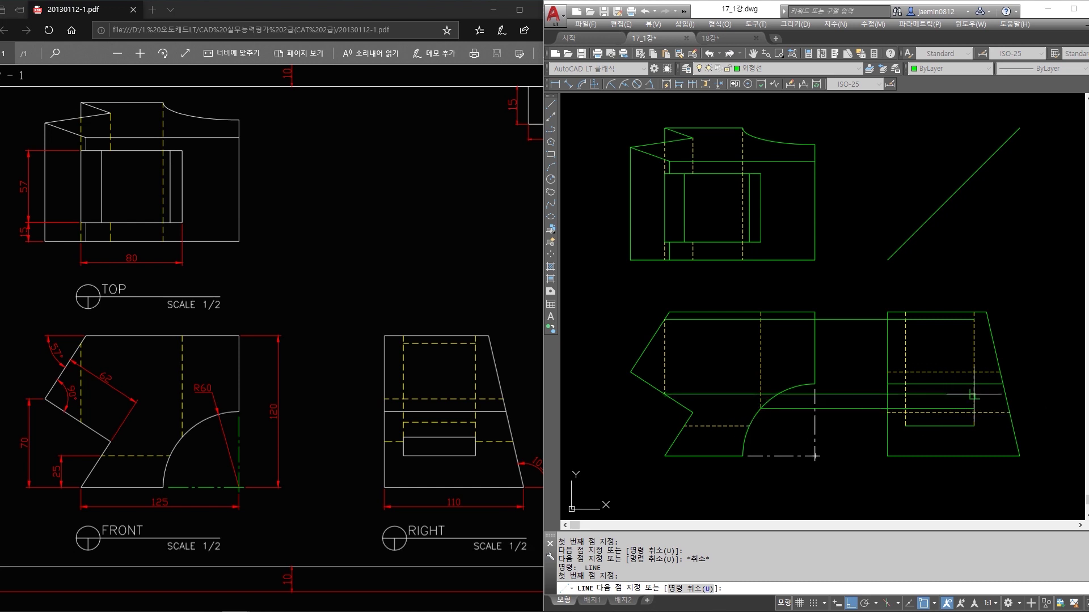
key(Escape)
key(Escape)
Compare the upper end of the front view's left vertical hidden line with the opening's left edge in the top view.
click(665, 363)
key(Escape)
text(1)
key(Return)
click(664, 320)
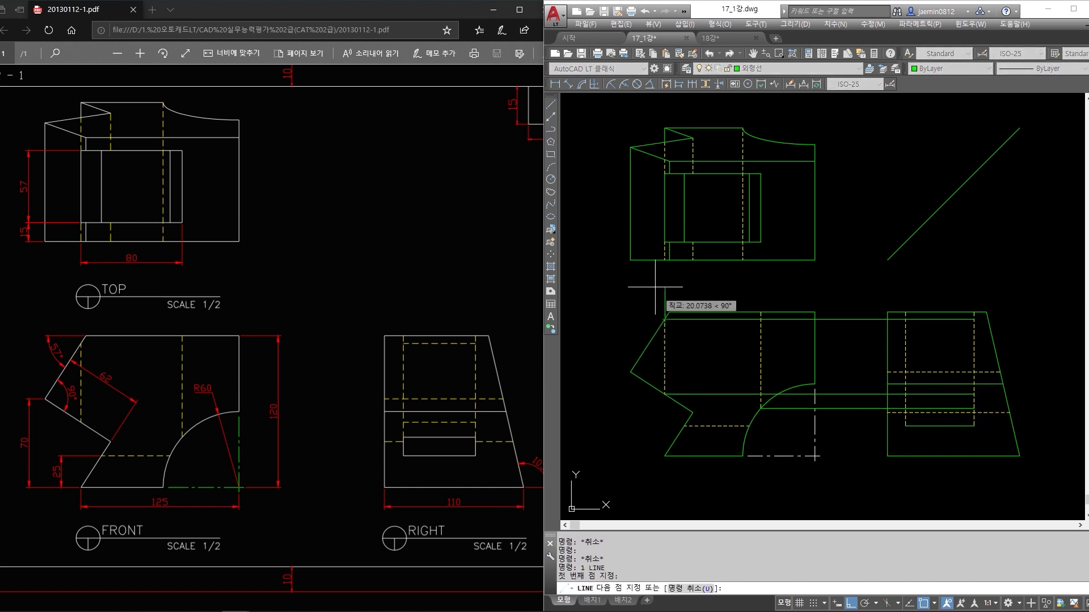
key(Escape)
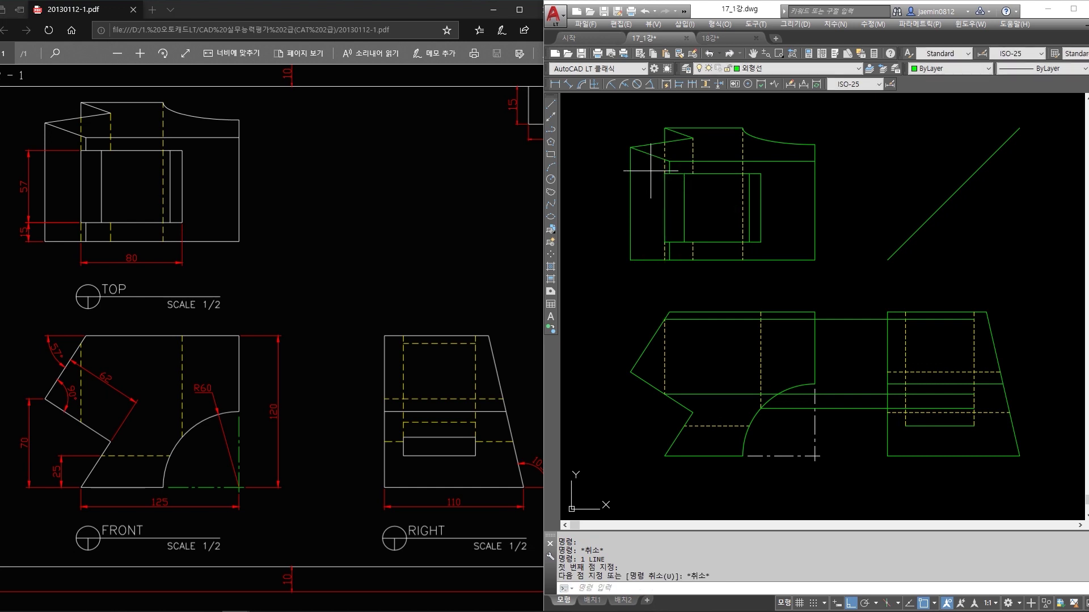
click(650, 169)
click(674, 249)
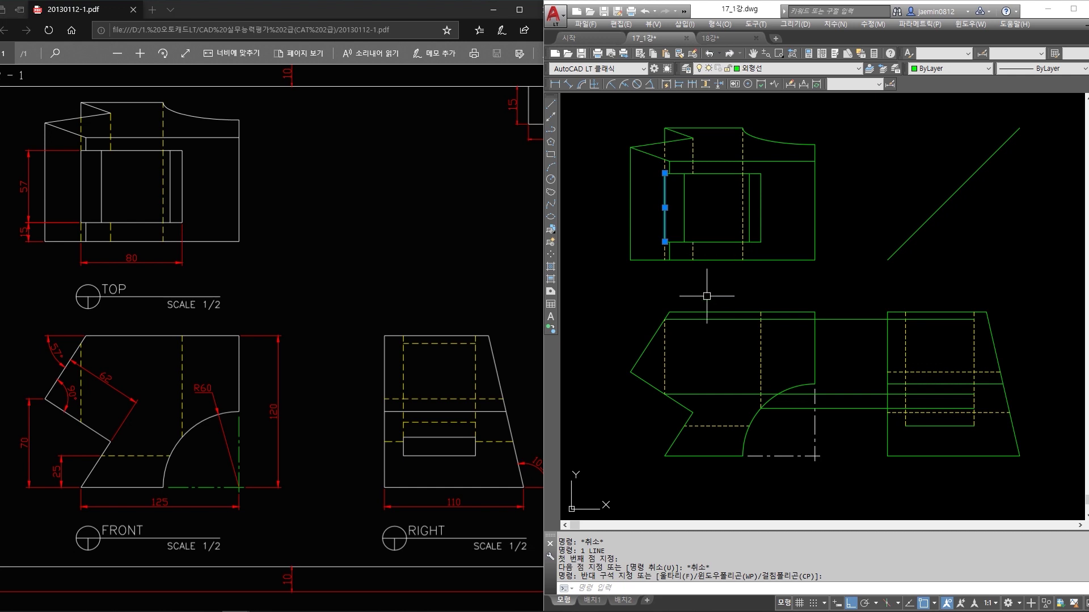
Trim the lowest horizontal projection line so it spans only between the opening's two vertical hidden lines in the right view.
text(tr)
key(space)
key(Escape)
text(TR)
key(space)
click(920, 339)
click(902, 367)
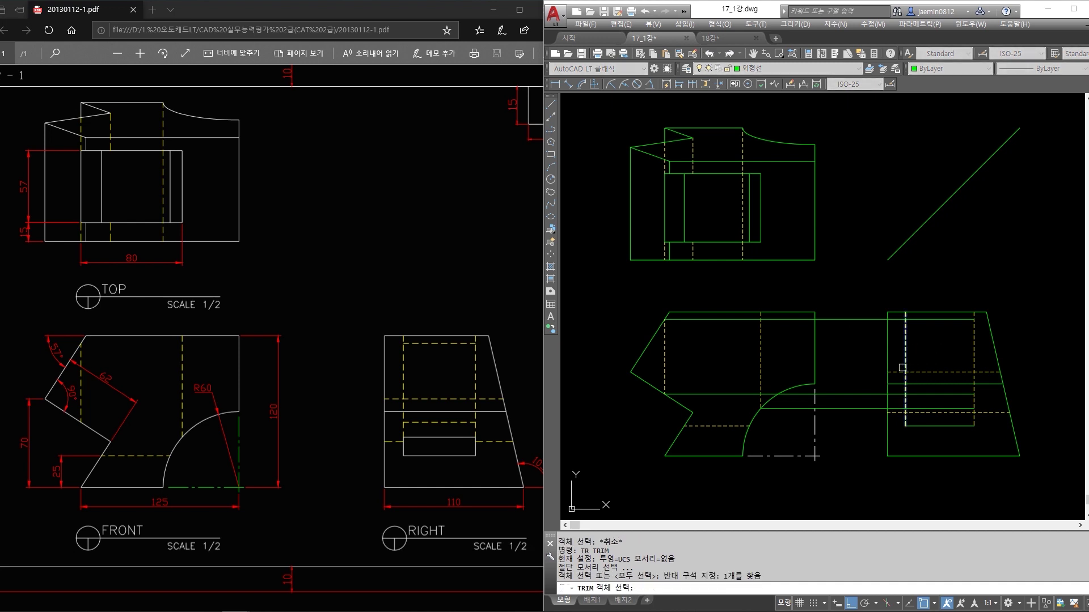
key(space)
key(Escape)
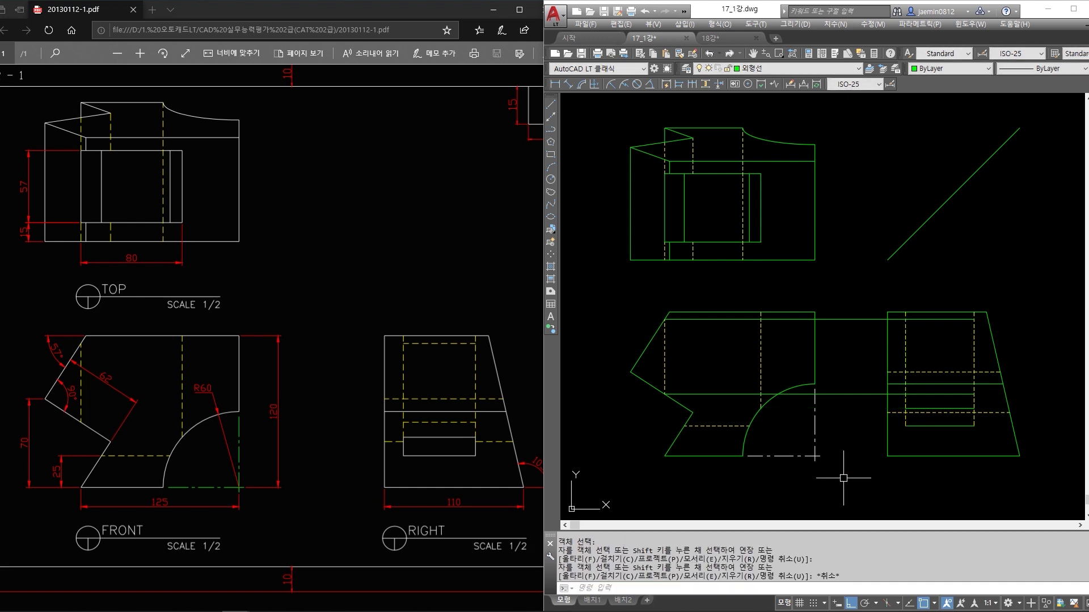
Check the lower horizontal hidden line crossing the opening in the right view.
key(Escape)
scroll(943, 439, up, 2)
middle_drag(943, 440, 943, 453)
scroll(943, 445, down, 2)
key(Escape)
click(924, 423)
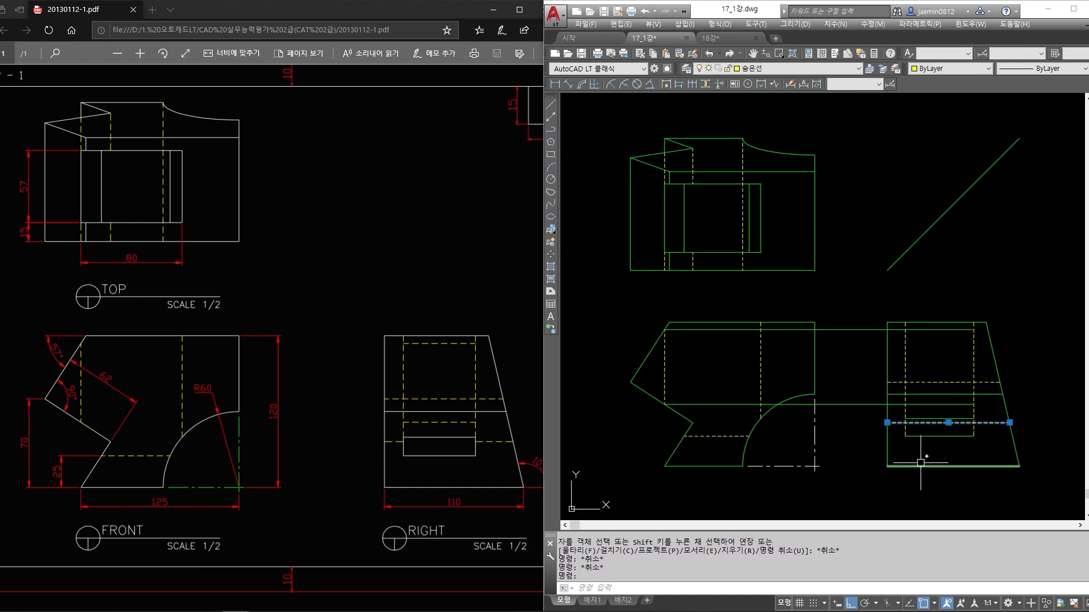
key(Escape)
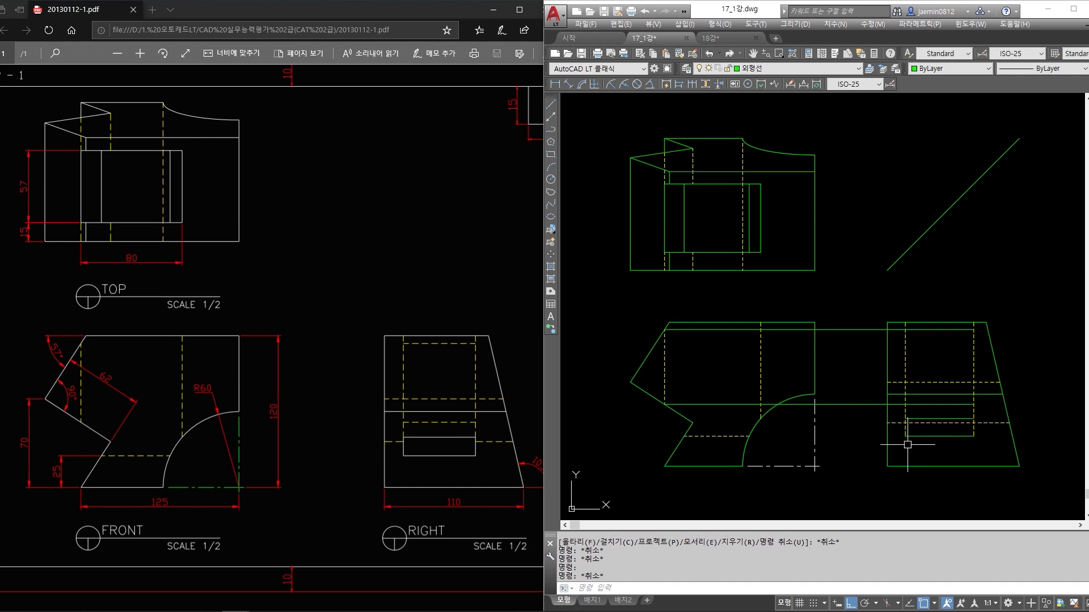
Draw a horizontal check line from the right view's lower hidden line across the front view's notch corner, and erase it.
text(l)
key(Return)
click(887, 423)
click(627, 423)
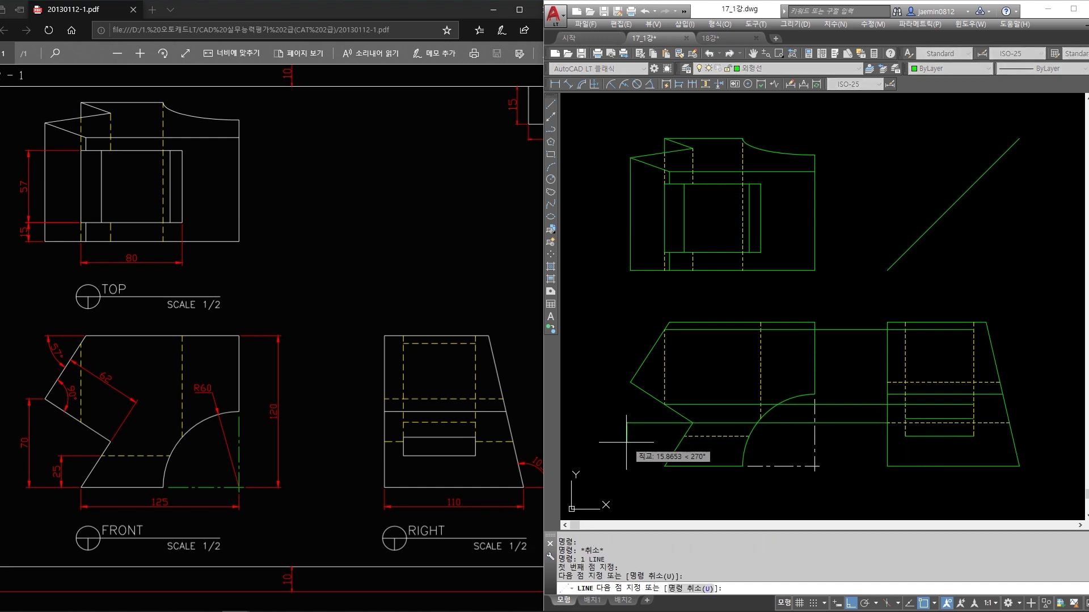
key(Escape)
text(e)
key(Return)
click(663, 423)
key(Return)
key(Escape)
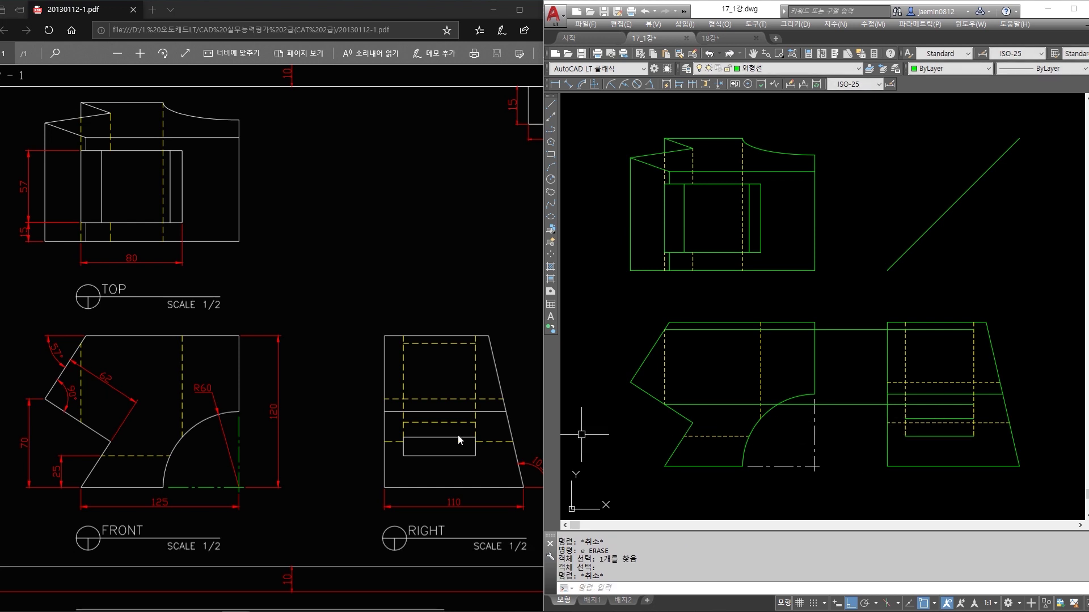
Trim away the part of the right view's lower horizontal hidden line between the opening's two vertical hidden lines.
click(488, 434)
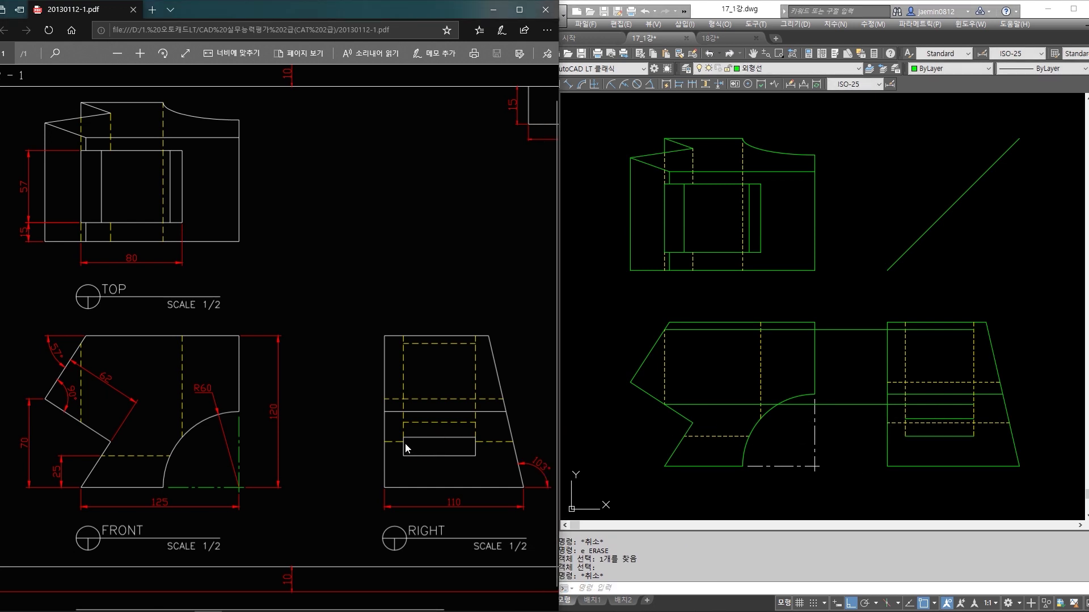
click(659, 446)
key(Escape)
text(tr)
key(Return)
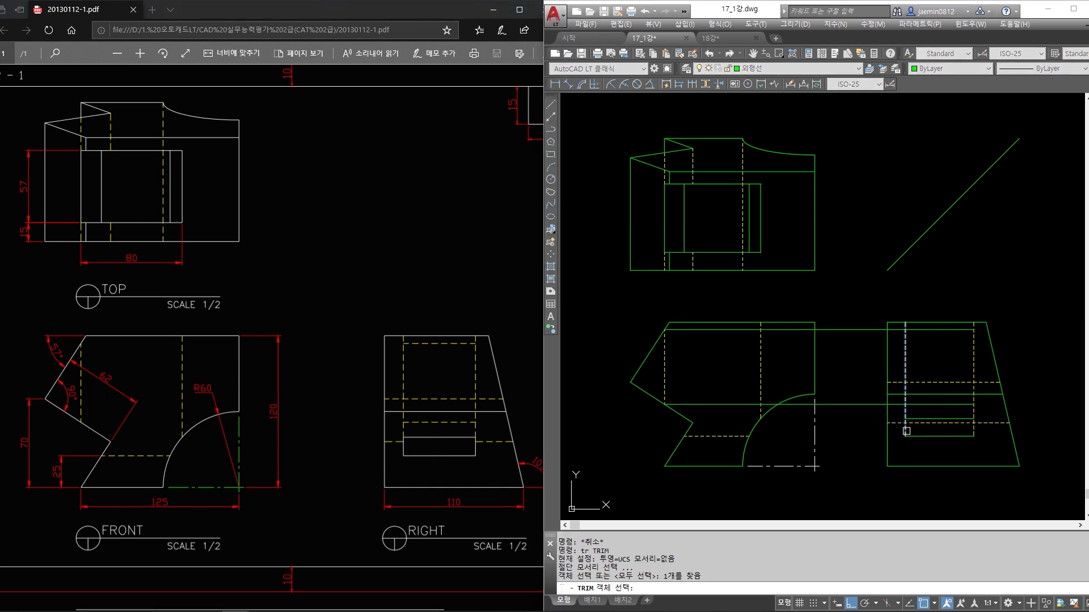
click(906, 431)
click(973, 431)
key(Return)
click(959, 431)
key(Escape)
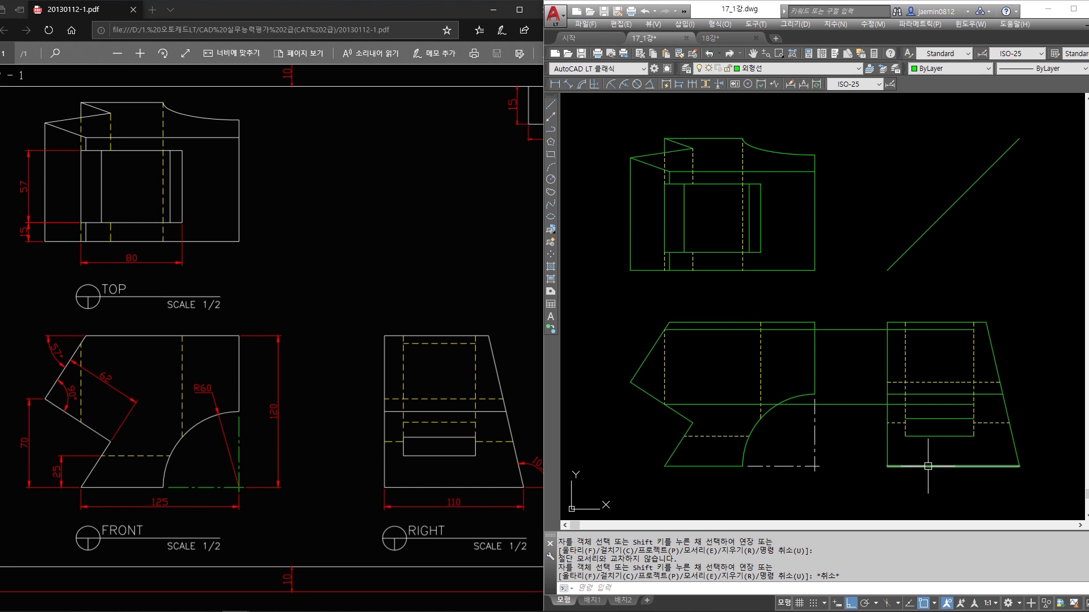
Compare the two long horizontal projection lines with the opening's upper and lower dashed edges in the PDF's right view.
click(856, 406)
click(856, 364)
click(843, 307)
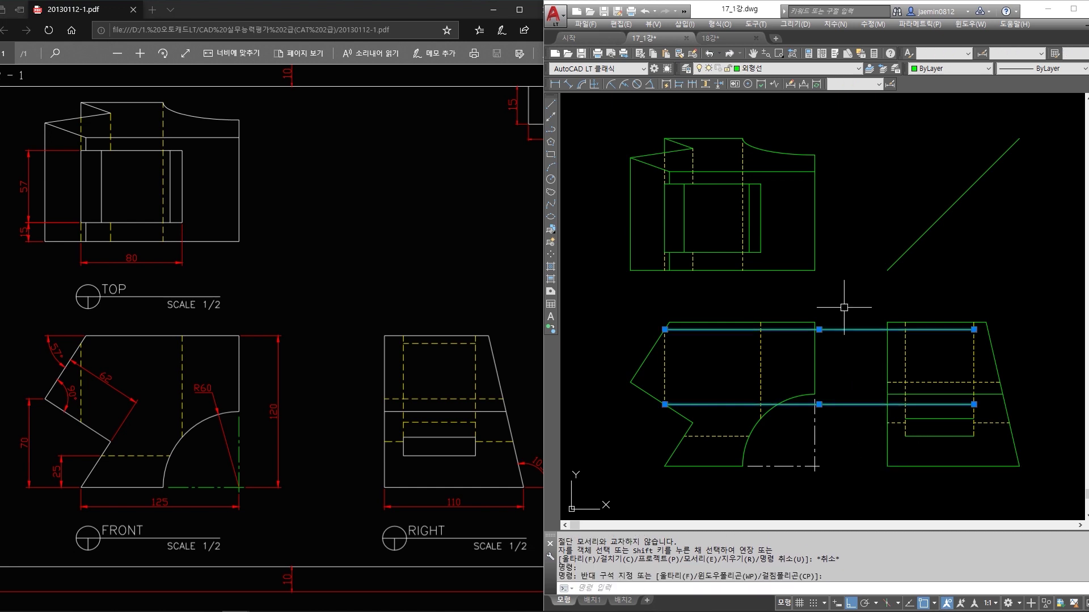
click(407, 360)
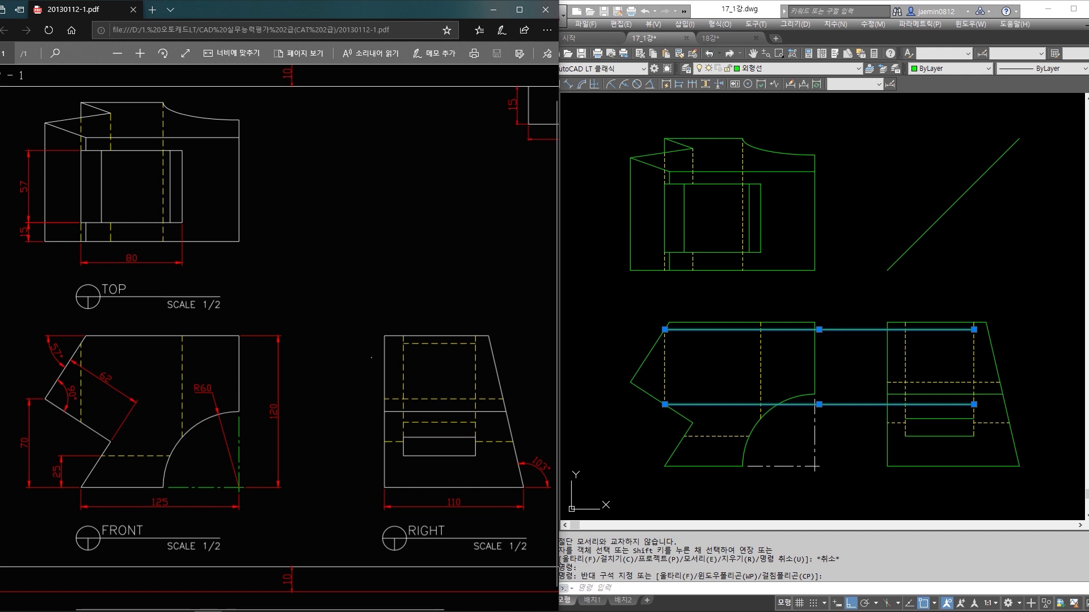
drag(401, 344, 466, 344)
drag(407, 422, 446, 423)
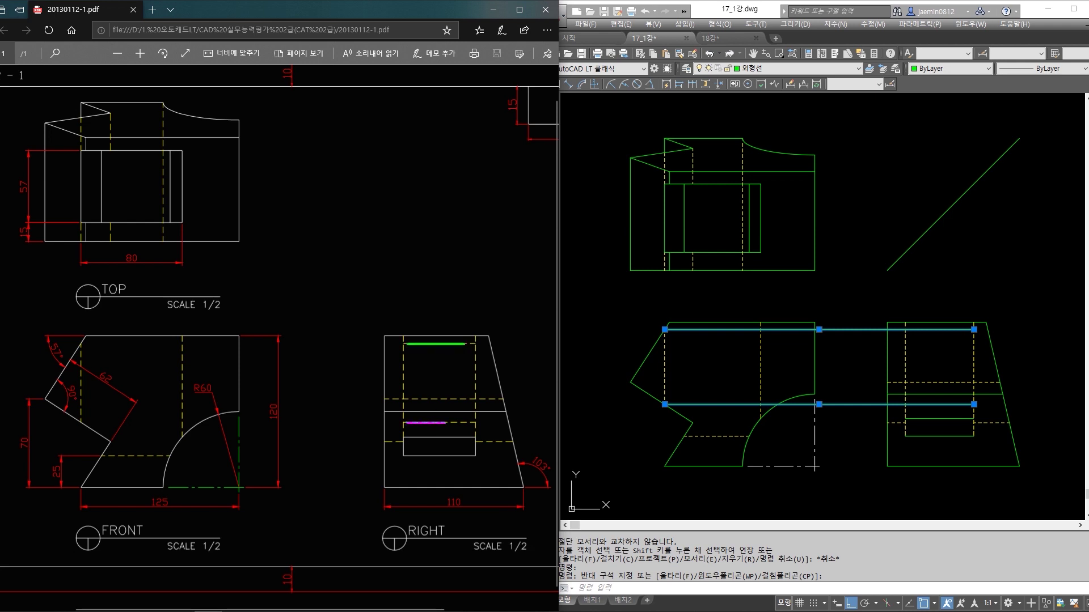
key(ctrl+z)
key(ctrl+z)
Examine in the PDF's front view which opening edges are hidden when seen from the R60 arc side.
mouse_move(236, 335)
mouse_down()
mouse_move(237, 407)
mouse_move(182, 450)
mouse_move(166, 478)
mouse_up()
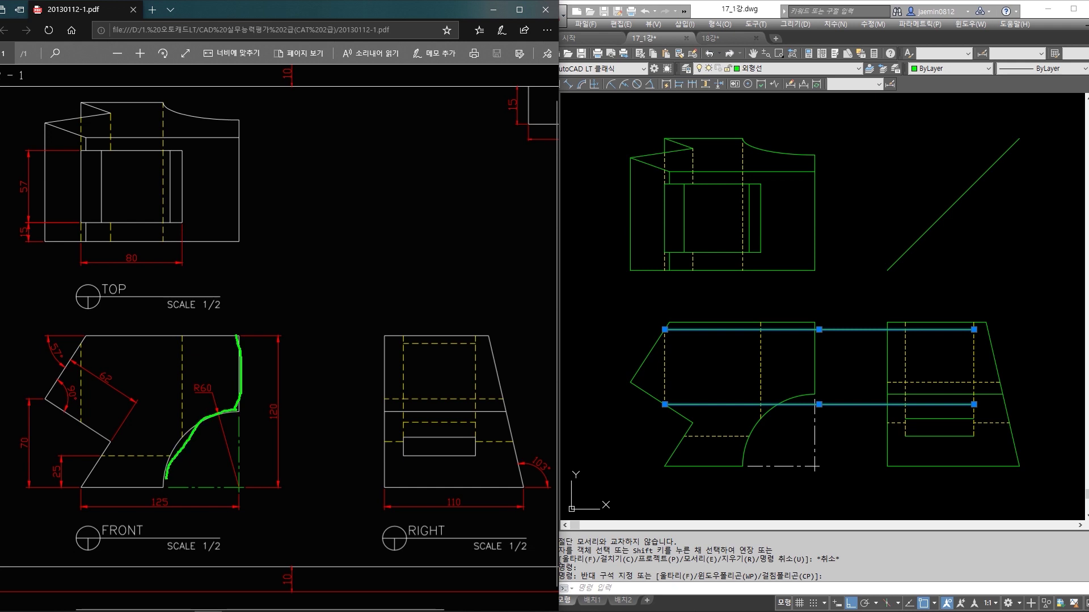
drag(253, 404, 333, 404)
drag(181, 335, 181, 432)
drag(102, 456, 169, 456)
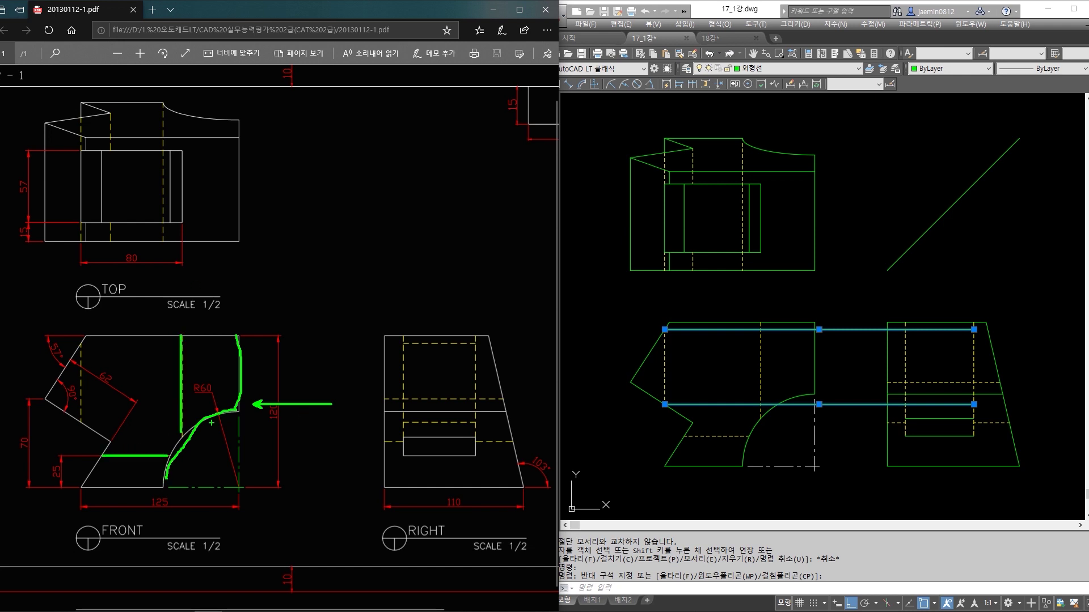
drag(83, 346, 82, 416)
mouse_move(35, 381)
mouse_down()
mouse_move(57, 409)
mouse_move(121, 446)
mouse_up()
mouse_move(73, 474)
mouse_down()
mouse_move(101, 494)
mouse_move(181, 495)
mouse_up()
drag(228, 397, 249, 420)
drag(78, 338, 95, 324)
key(ctrl+z)
key(ctrl+z)
key(ctrl+z)
key(ctrl+z)
key(ctrl+z)
key(ctrl+z)
key(ctrl+z)
key(ctrl+z)
drag(81, 342, 81, 422)
mouse_move(72, 328)
mouse_down()
mouse_move(71, 341)
mouse_move(72, 328)
mouse_up()
mouse_move(74, 407)
mouse_down()
mouse_move(91, 430)
mouse_move(73, 407)
mouse_move(165, 420)
mouse_up()
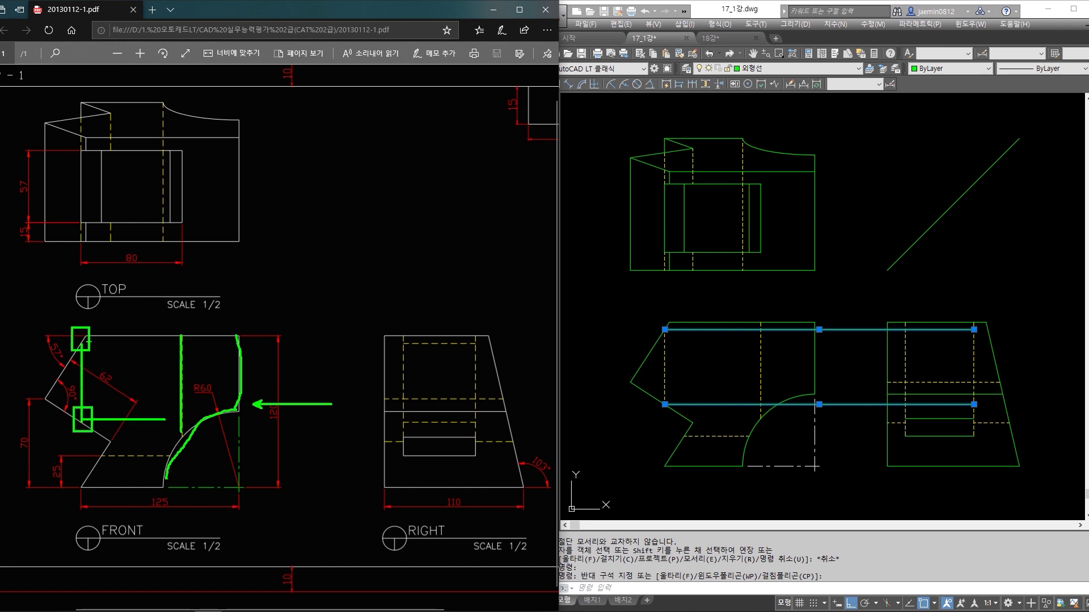
drag(84, 342, 169, 342)
key(Escape)
key(Escape)
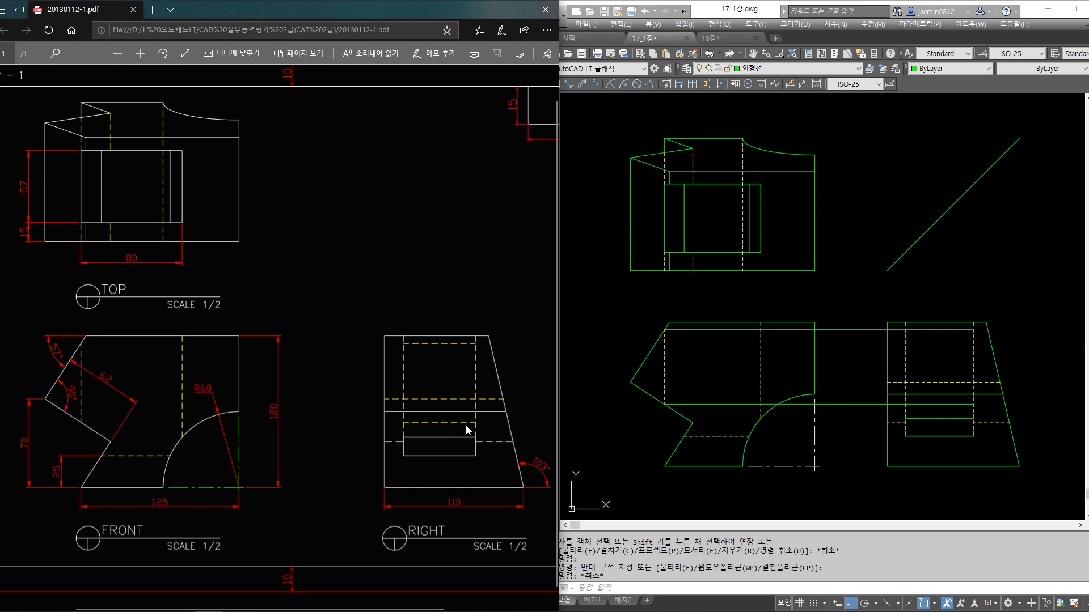
Move the two long horizontal projection lines between the front and right views to the hidden-line layer.
click(889, 368)
key(Escape)
click(873, 310)
click(839, 423)
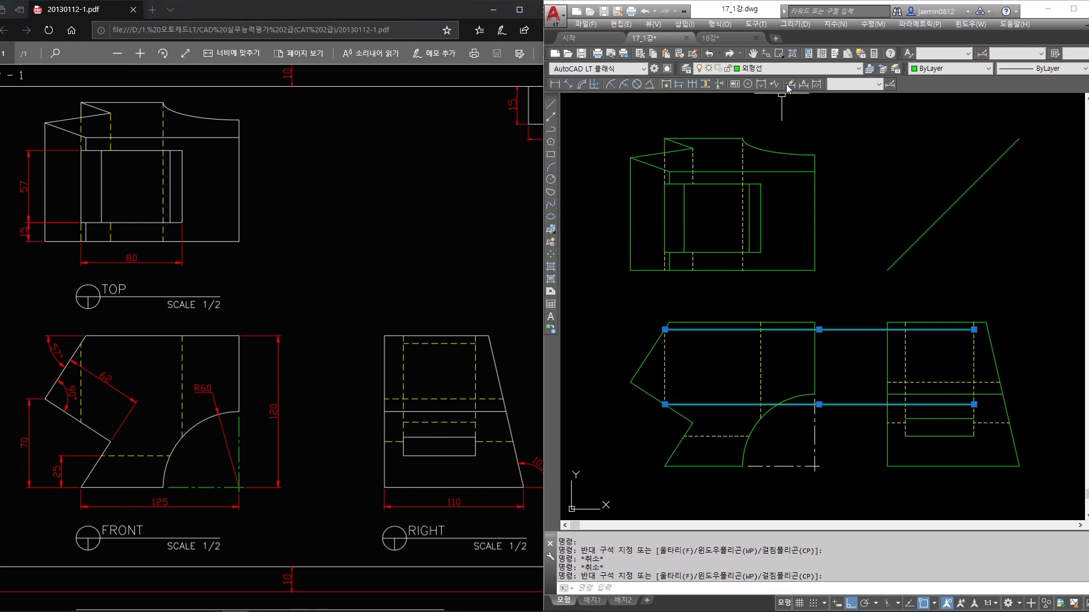
click(793, 68)
click(777, 126)
key(Escape)
Trim both dashed projection lines back to the opening's near vertical hidden line in the right view.
text(rt)
key(Escape)
text(tr)
click(905, 344)
key(space)
click(868, 292)
click(861, 343)
click(856, 376)
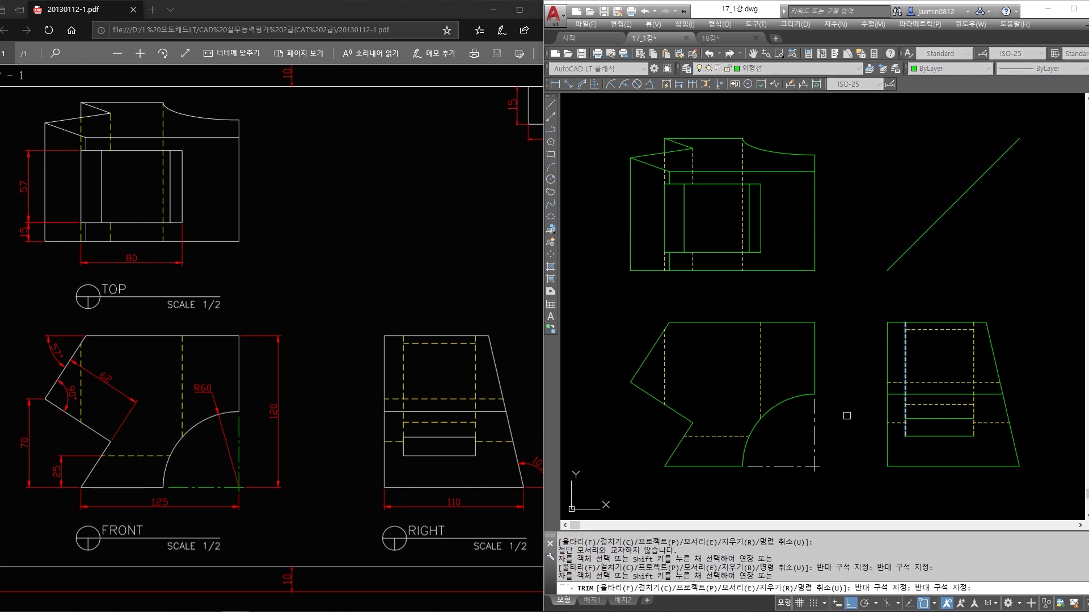
click(847, 419)
key(Escape)
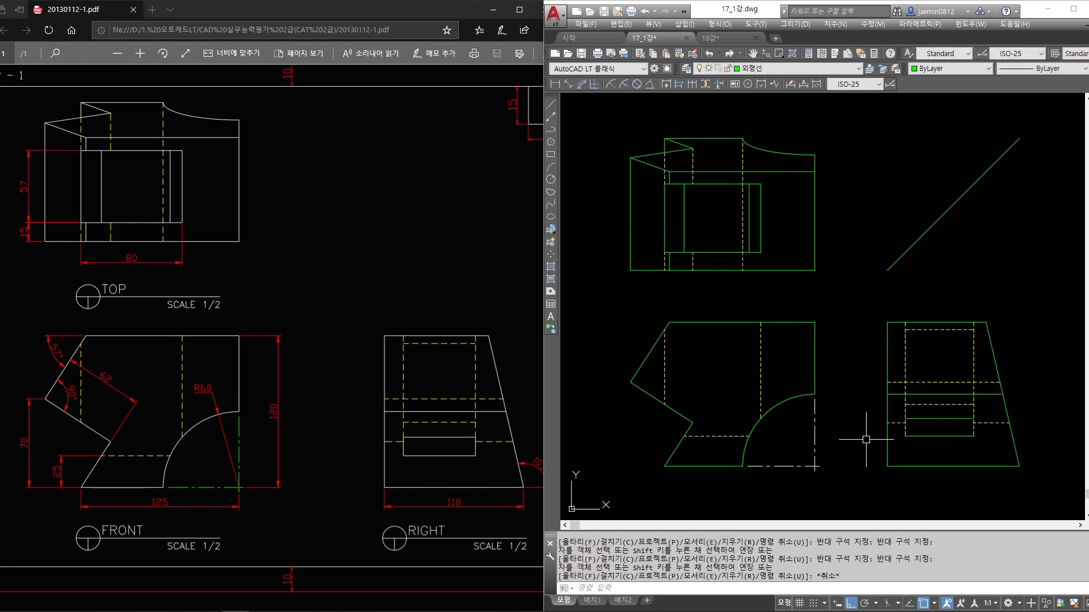
Examine the small solid rectangle and its vertical sides in the PDF's right view.
click(467, 434)
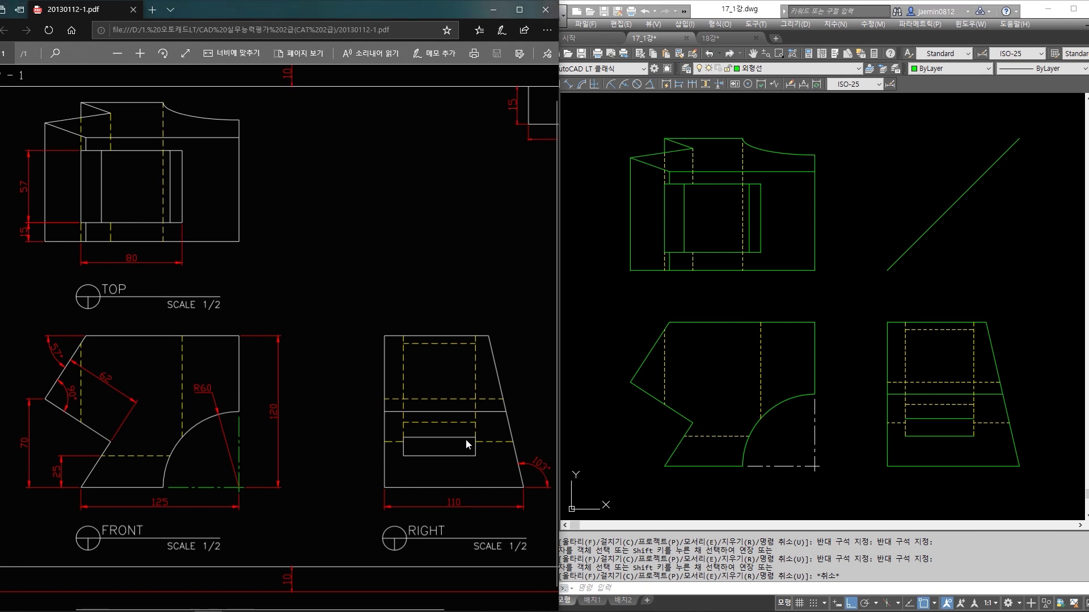
ctrl+scroll(467, 452, up, 3)
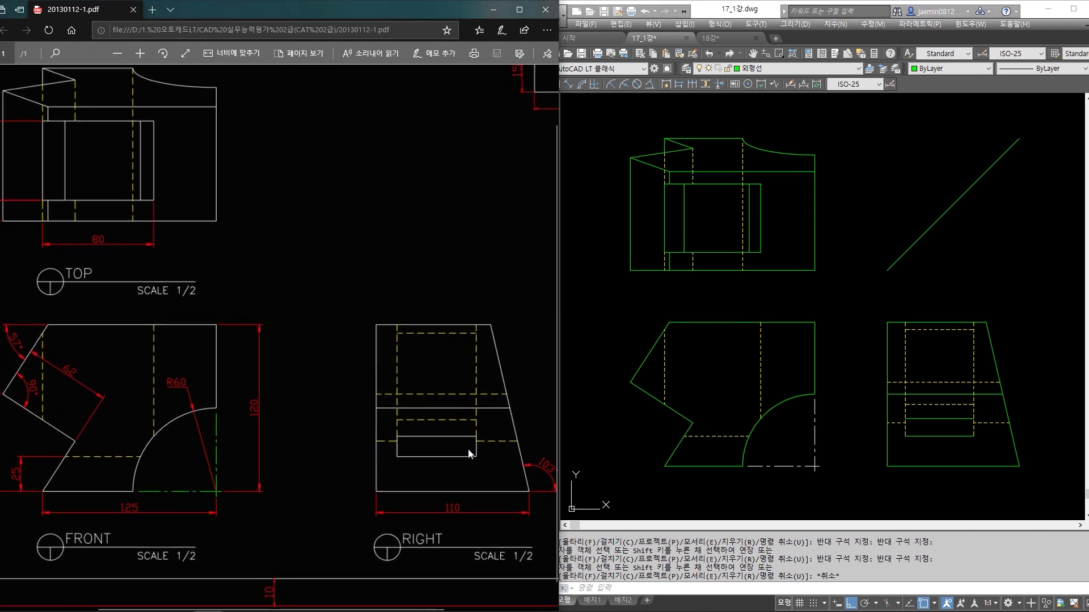
ctrl+scroll(467, 460, up, 1)
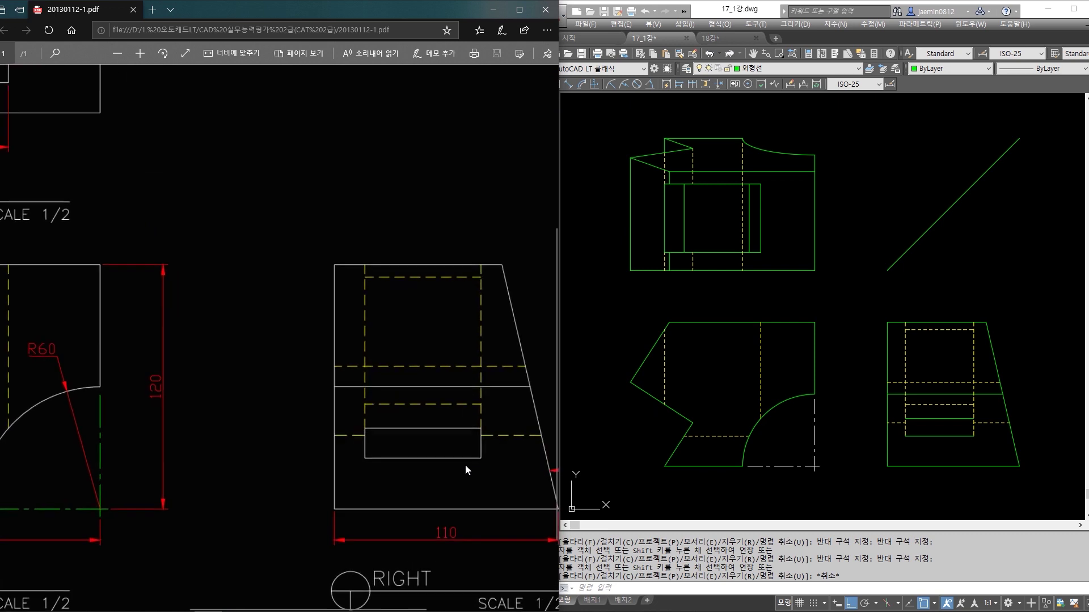
scroll(465, 467, right, 2)
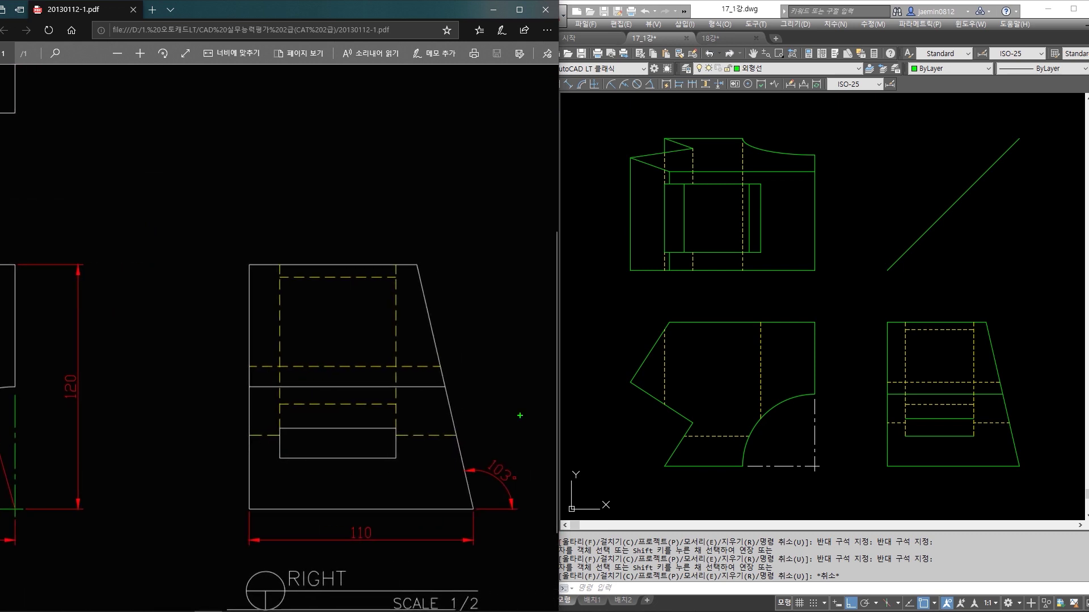
drag(272, 421, 297, 468)
drag(384, 417, 405, 462)
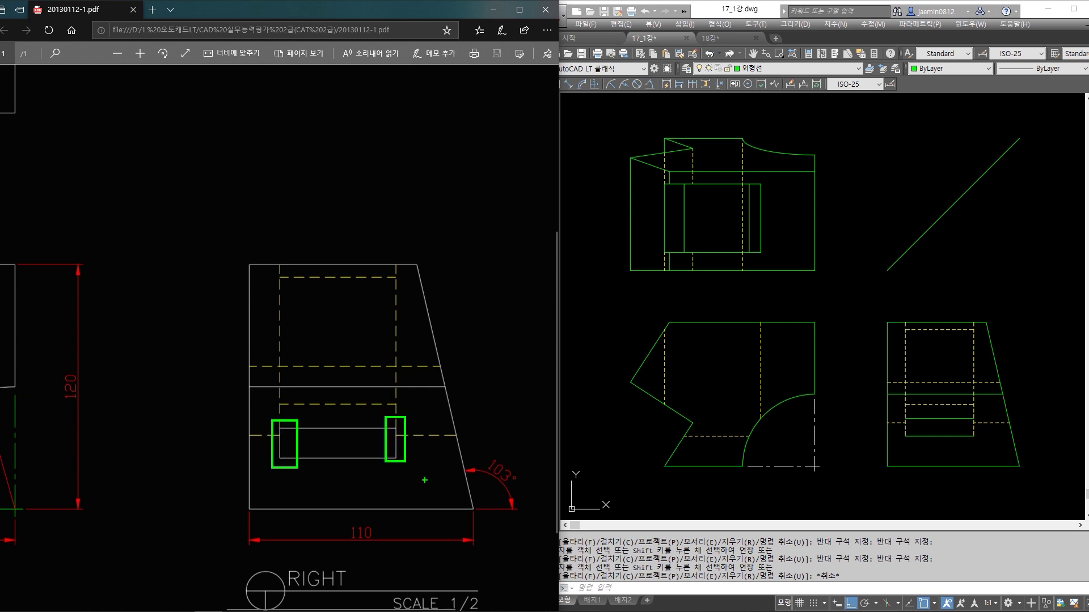
drag(280, 428, 395, 429)
click(788, 360)
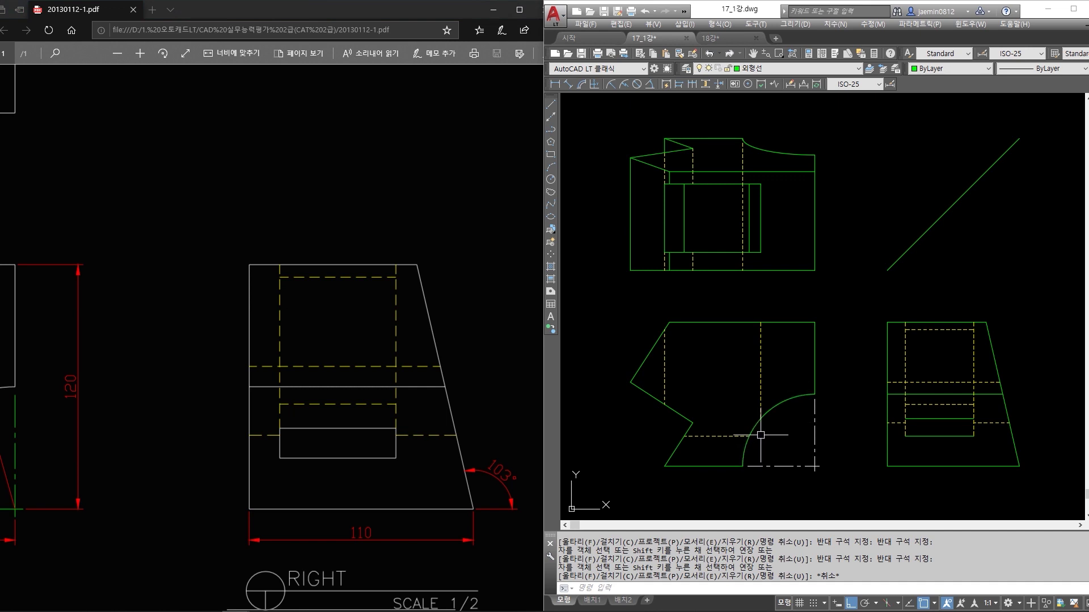
Draw a horizontal projection line from the front view's vertical hidden line end on the arc to past the right view's opening.
click(936, 414)
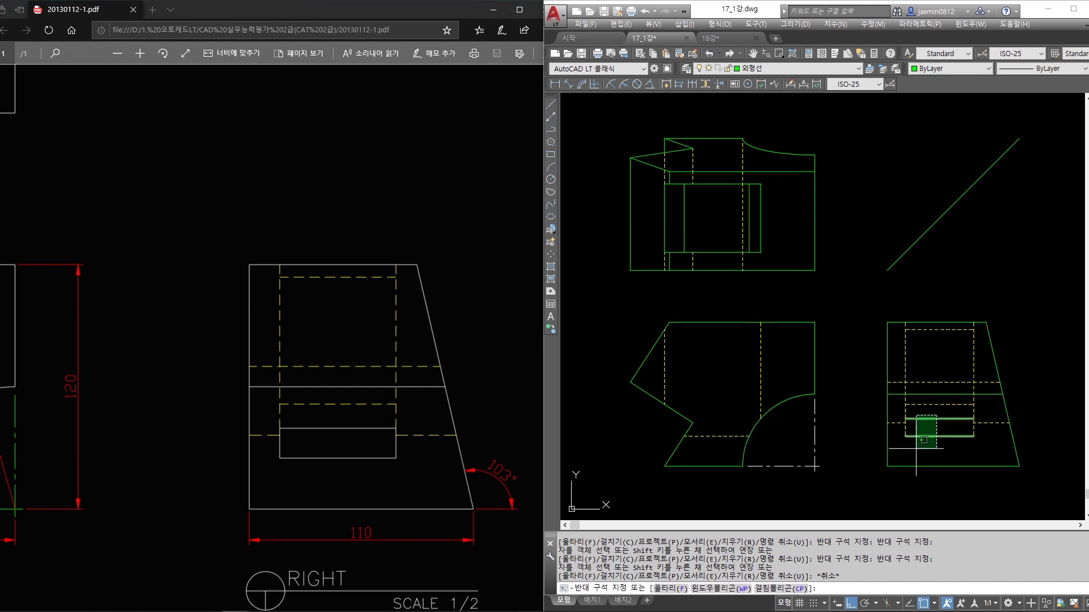
click(919, 445)
key(Escape)
text(1)
key(Return)
click(760, 419)
click(981, 419)
key(Escape)
key(Escape)
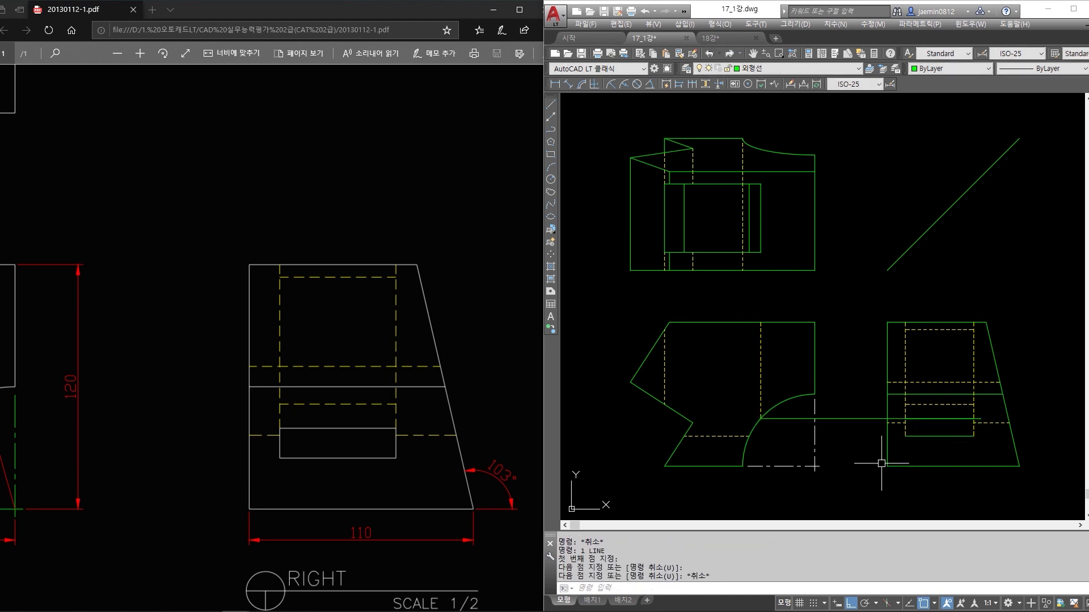
Draw a horizontal projection line from where the front view's lower hidden line meets the arc to past the right view's opening.
click(932, 437)
key(Escape)
text(l)
key(space)
click(749, 438)
key(Escape)
key(space)
click(750, 437)
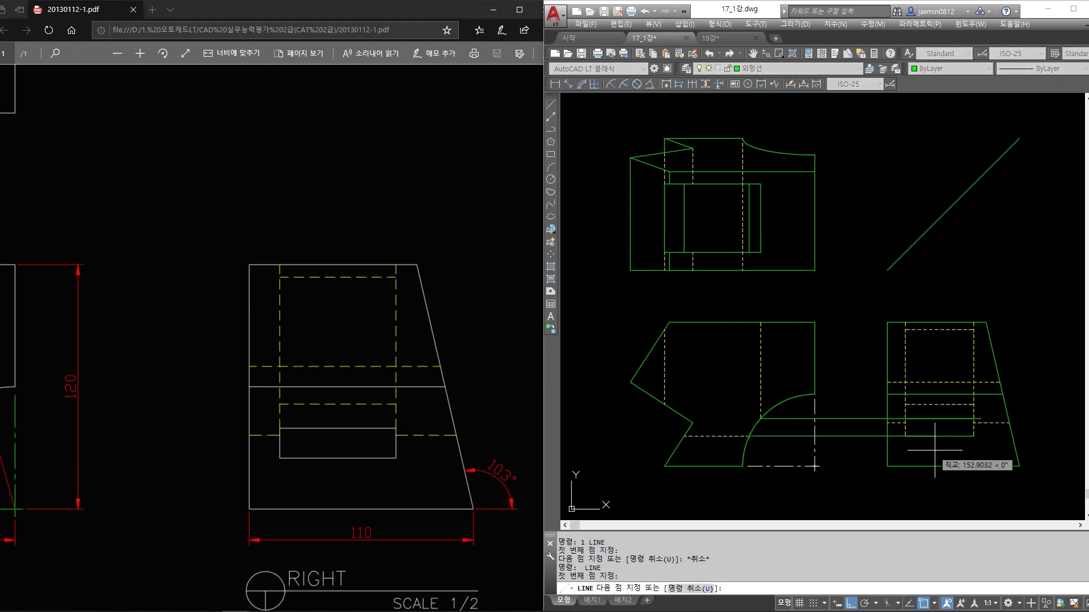
click(983, 436)
key(Escape)
Change the color of the two horizontal projection lines from the arc to magenta.
click(855, 425)
click(850, 397)
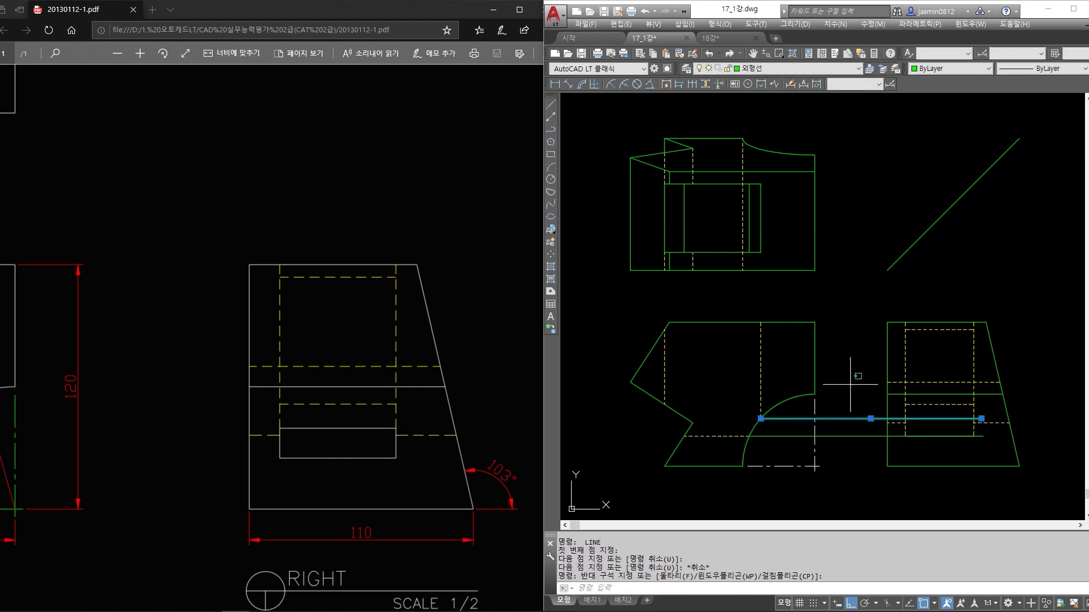
click(851, 448)
click(885, 431)
click(958, 69)
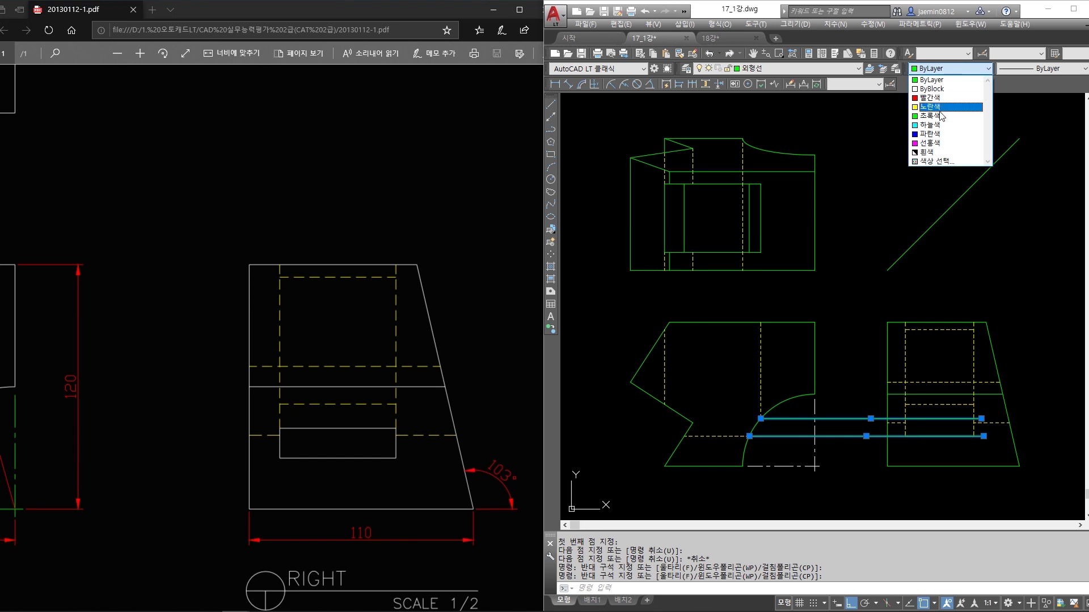
click(931, 148)
key(Escape)
click(851, 312)
key(Escape)
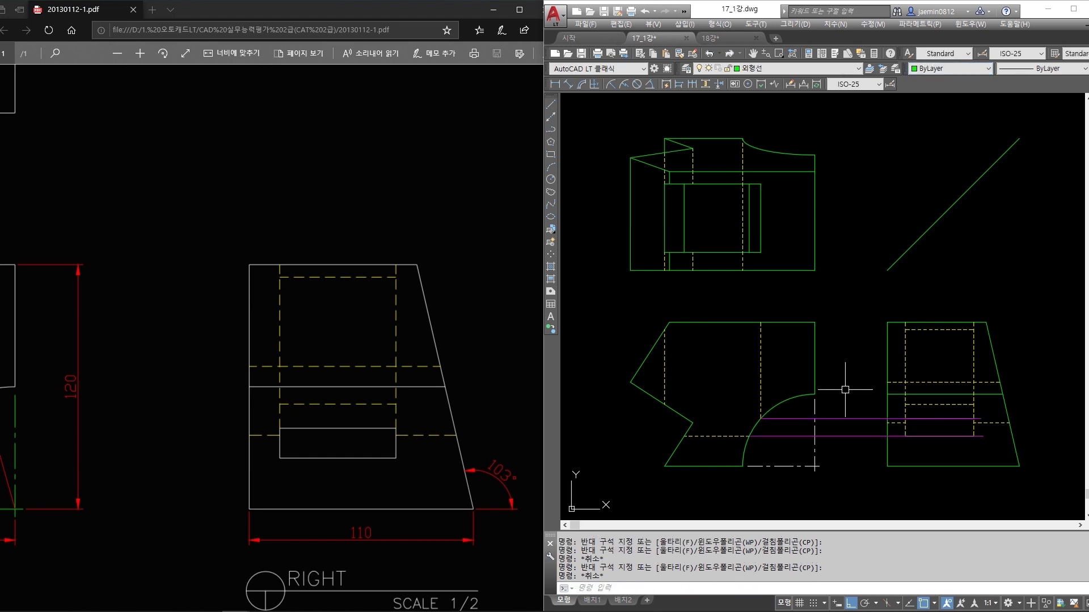
Check the opening's two vertical sides between the magenta projection lines against the arc segment they project from.
drag(835, 392, 888, 392)
drag(898, 413, 911, 440)
drag(967, 409, 977, 448)
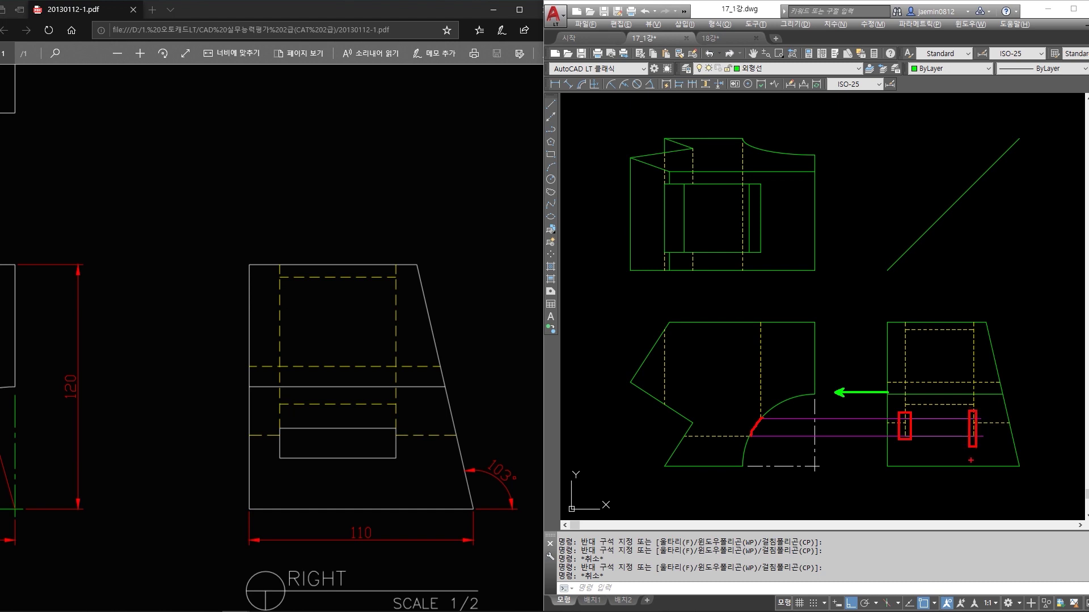
key(ctrl+z)
key(ctrl+z)
click(972, 405)
key(Escape)
key(Escape)
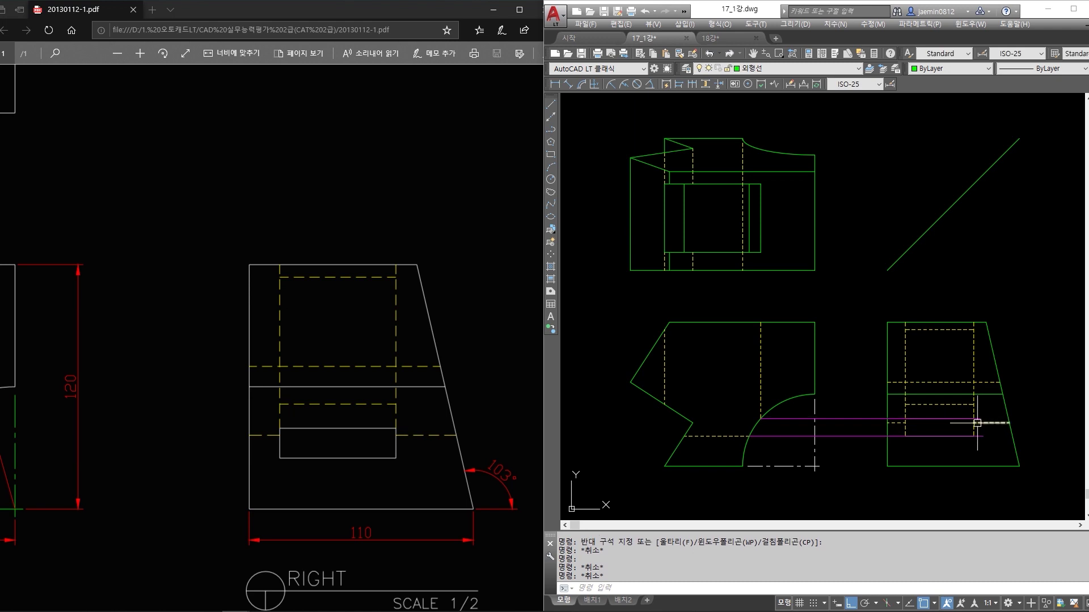
Trim the opening's two vertical hidden lines between the magenta projection lines in the right view.
text(tr)
key(Return)
scroll(904, 408, up, 2)
drag(894, 389, 863, 364)
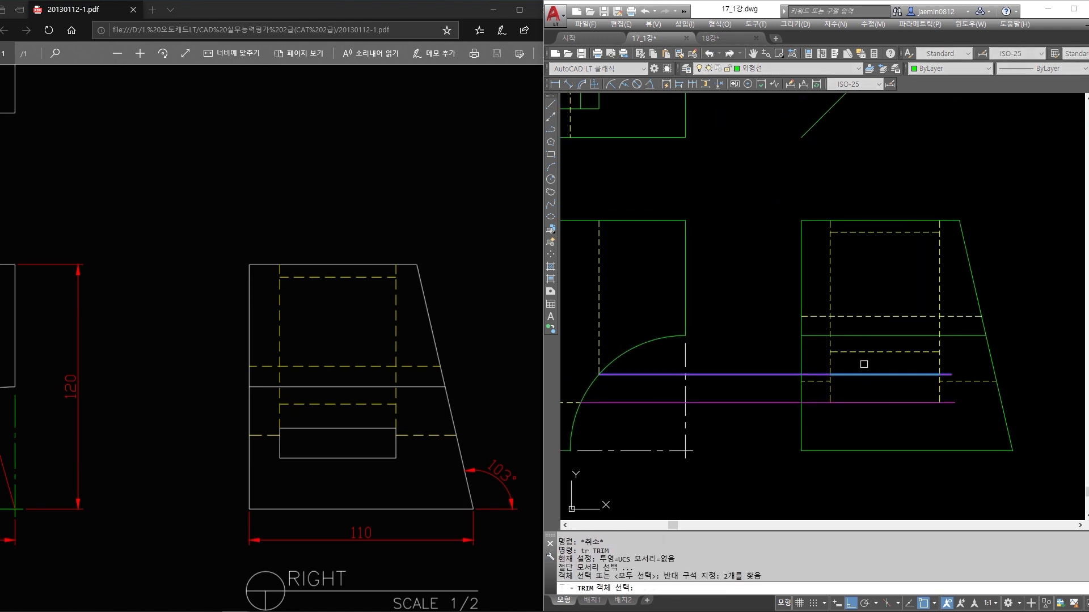
key(Return)
click(830, 392)
click(939, 391)
key(Escape)
Erase the two magenta projection lines between the front and right views.
text(e)
key(Return)
drag(740, 366, 719, 416)
key(Return)
key(Escape)
Draw solid vertical lines closing both sides of the small rectangle in the right view.
text(l)
key(Return)
click(831, 375)
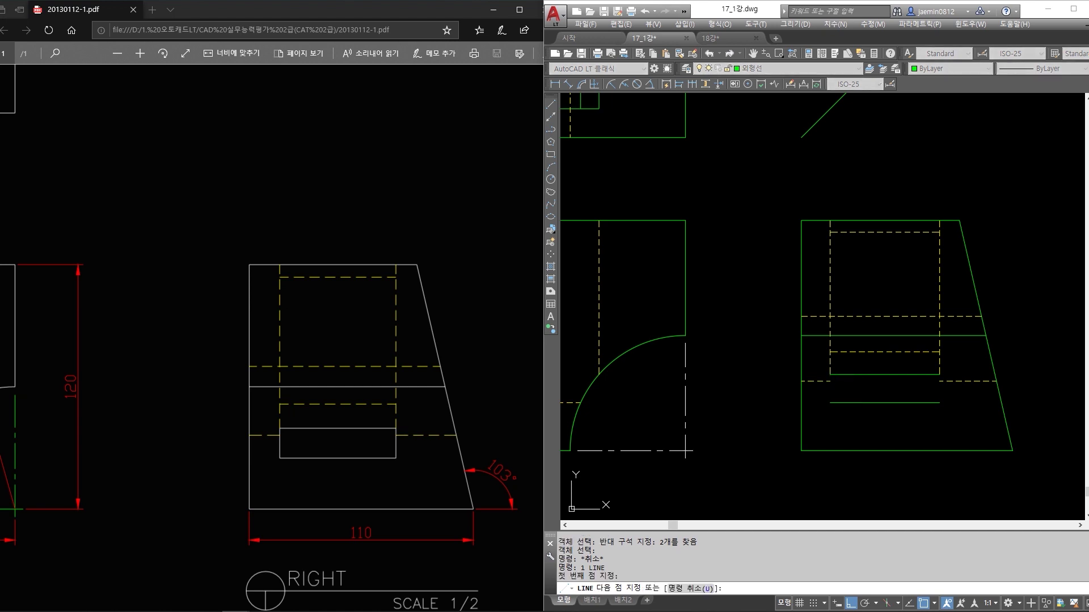
click(829, 403)
key(Escape)
key(Return)
click(939, 404)
click(939, 375)
key(Escape)
scroll(937, 375, down, 2)
middle_drag(930, 388, 958, 430)
key(Escape)
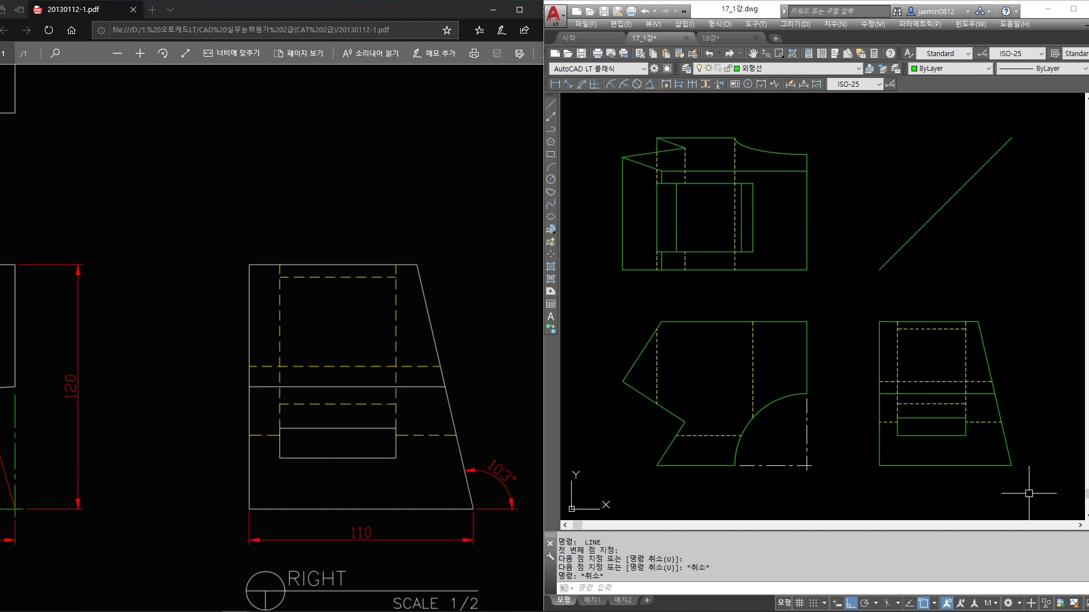
Erase the diagonal projection line beside the top view.
click(308, 291)
ctrl+scroll(308, 292, down, 2)
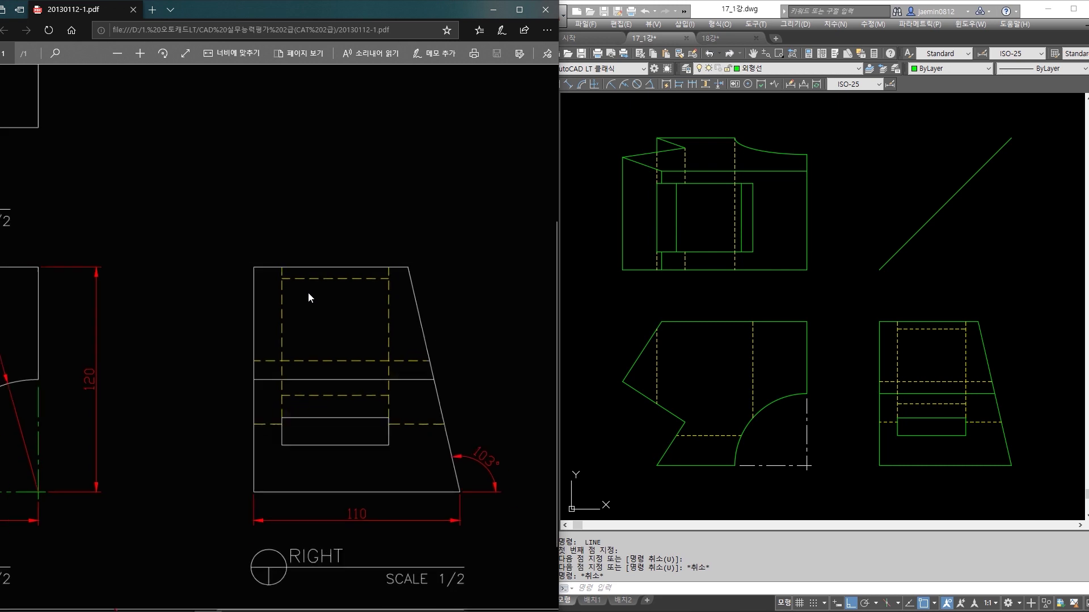
ctrl+scroll(308, 292, down, 3)
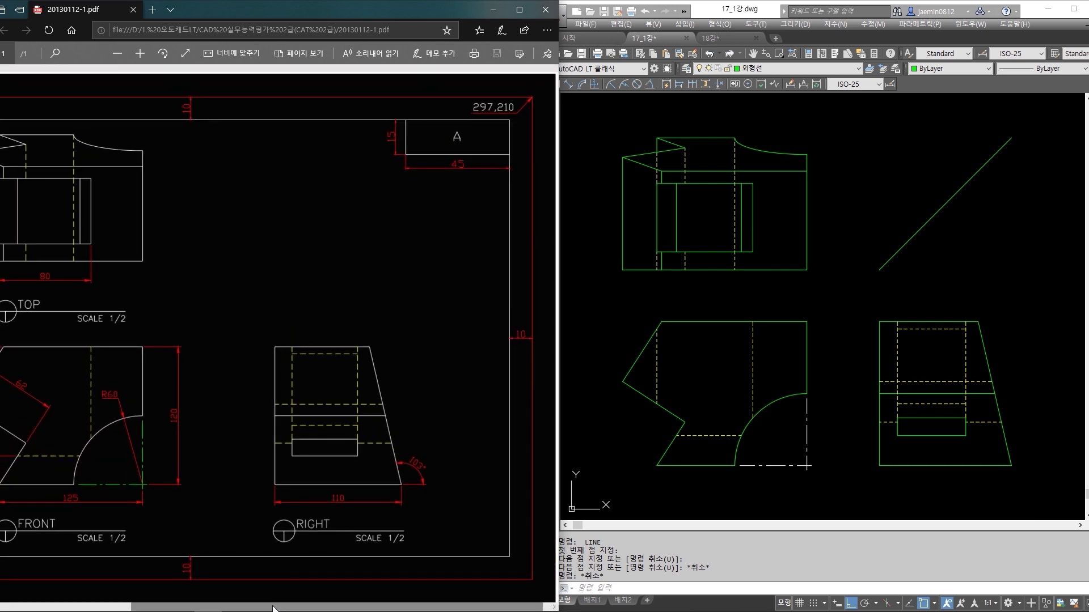
drag(273, 608, 207, 607)
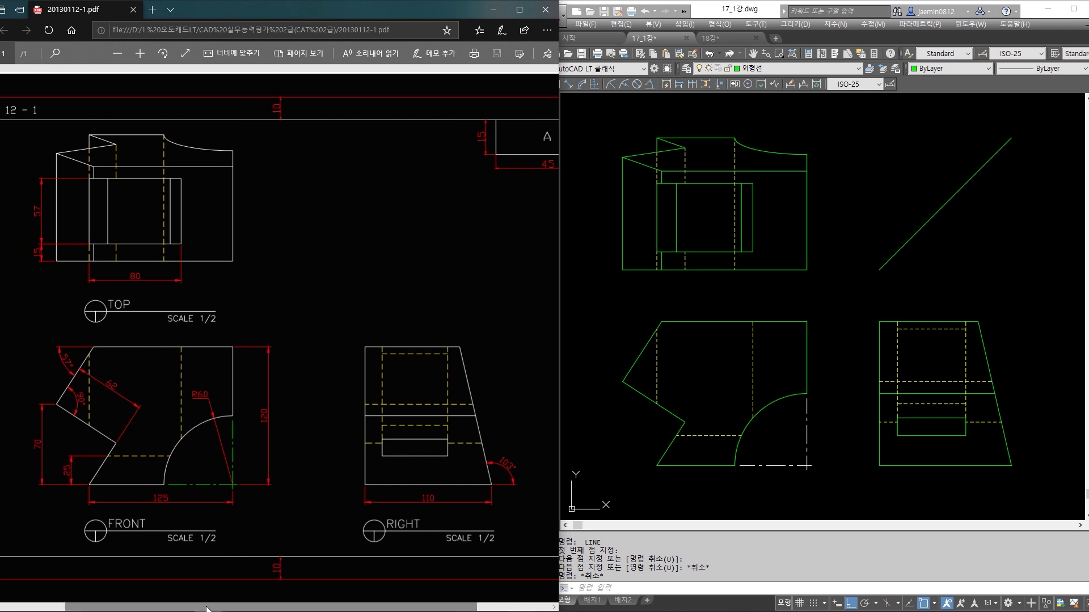
click(664, 442)
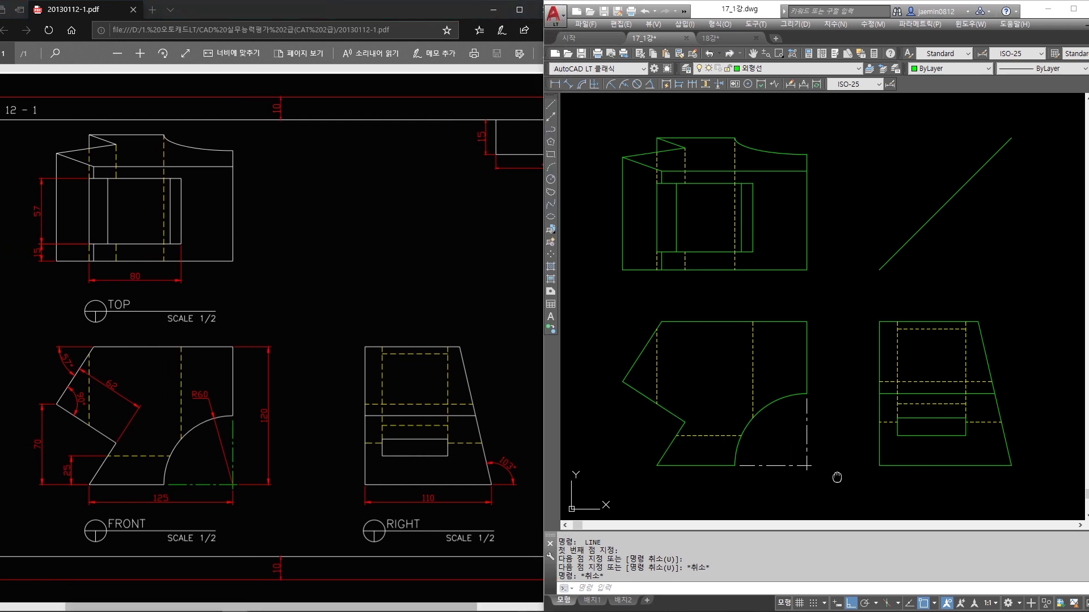
click(967, 248)
click(904, 272)
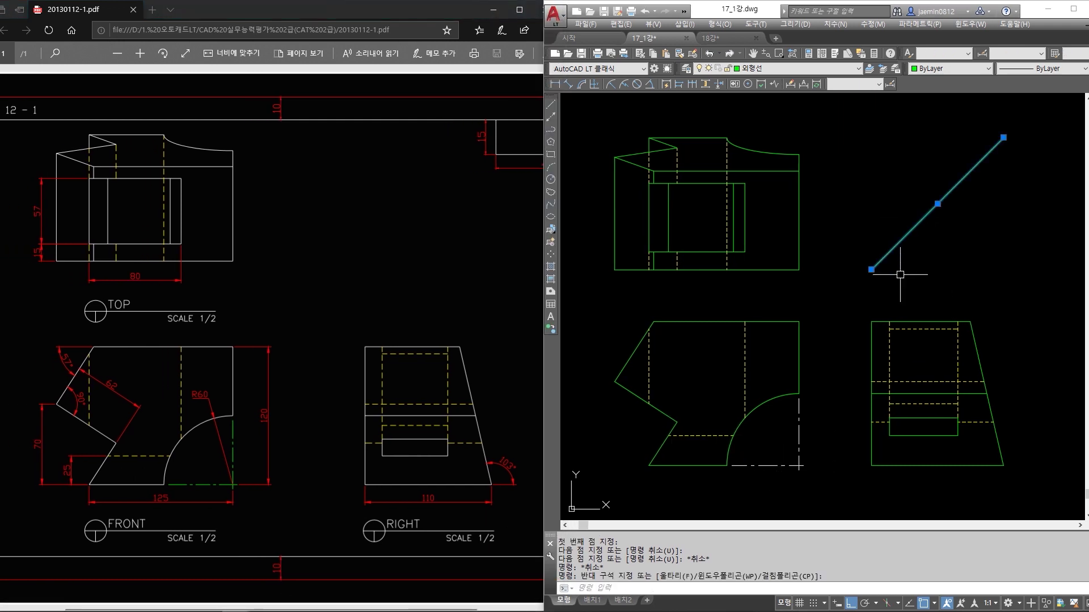
key(Delete)
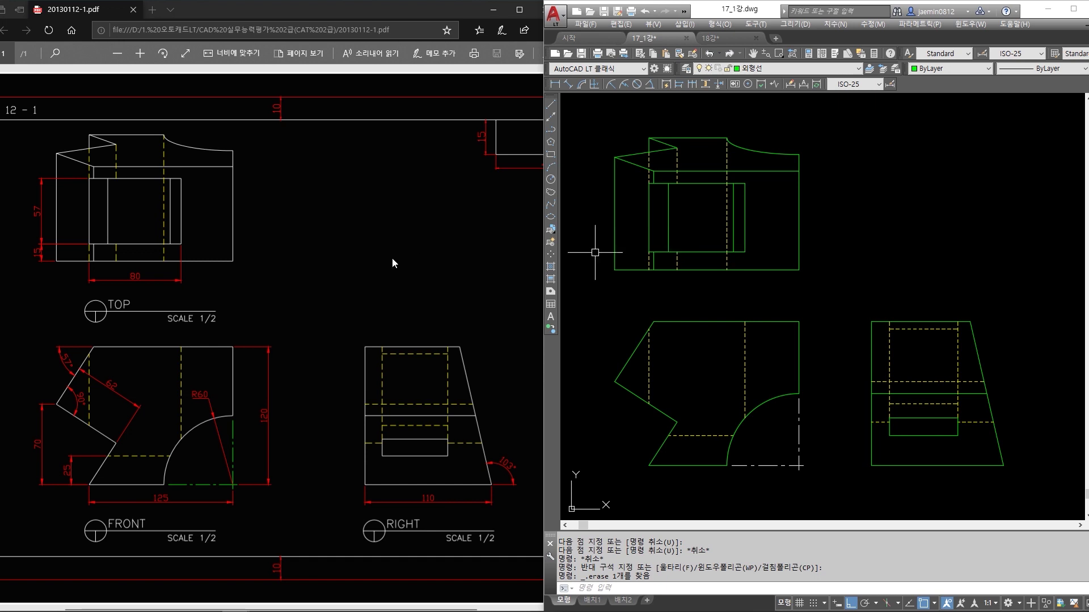
Review the completed top, front and right views against the reference PDF.
click(809, 253)
click(831, 301)
scroll(831, 300, down, 3)
middle_drag(863, 267, 786, 393)
middle_drag(881, 298, 819, 347)
middle_drag(743, 417, 892, 311)
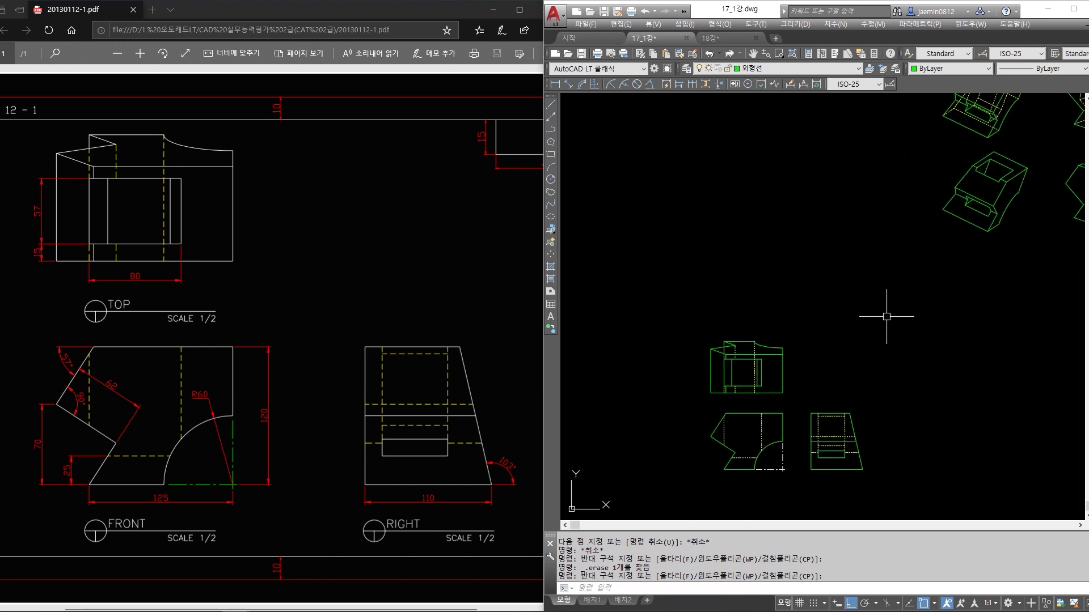
scroll(826, 401, up, 3)
middle_drag(826, 401, 892, 287)
scroll(858, 304, up, 2)
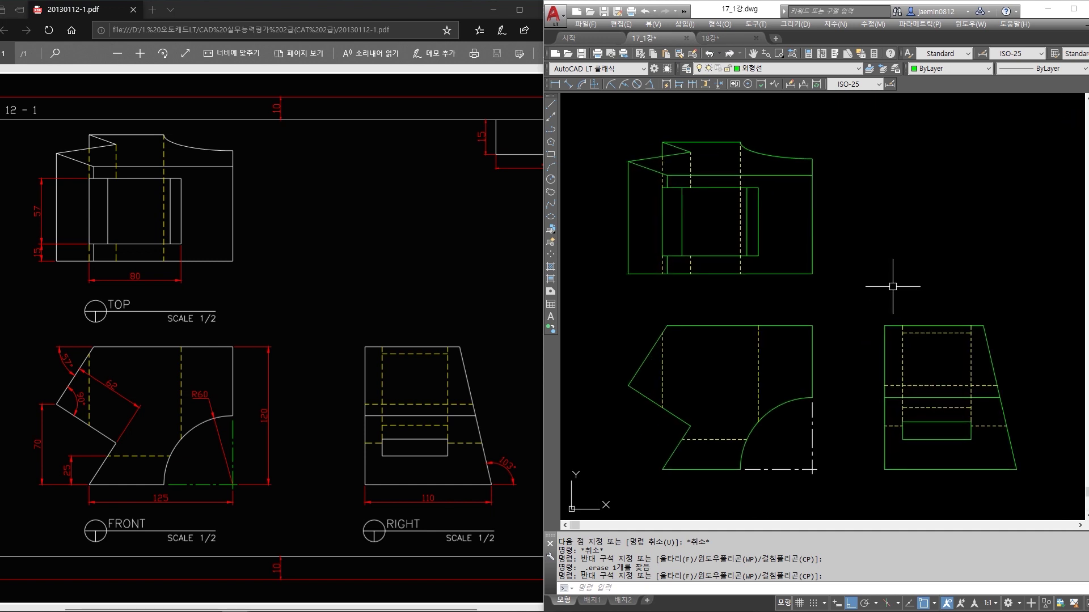